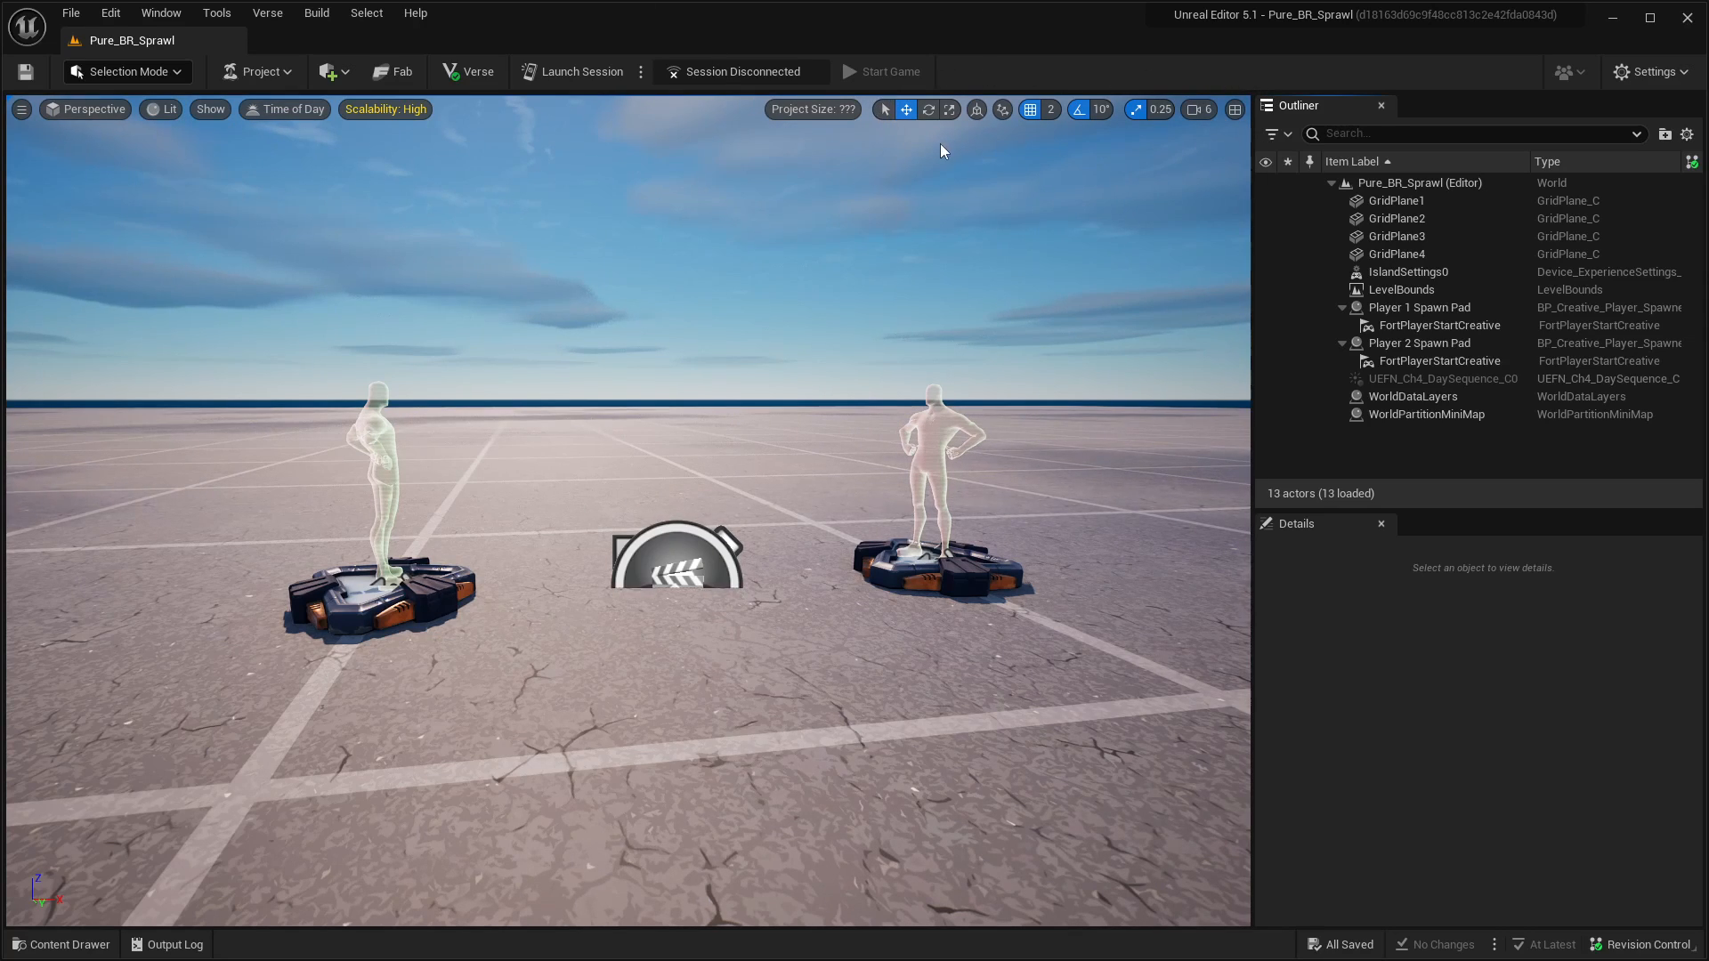
Toggle the position grid snapping off and back on
{"action": "left_click", "coordinate": [1028, 115]}
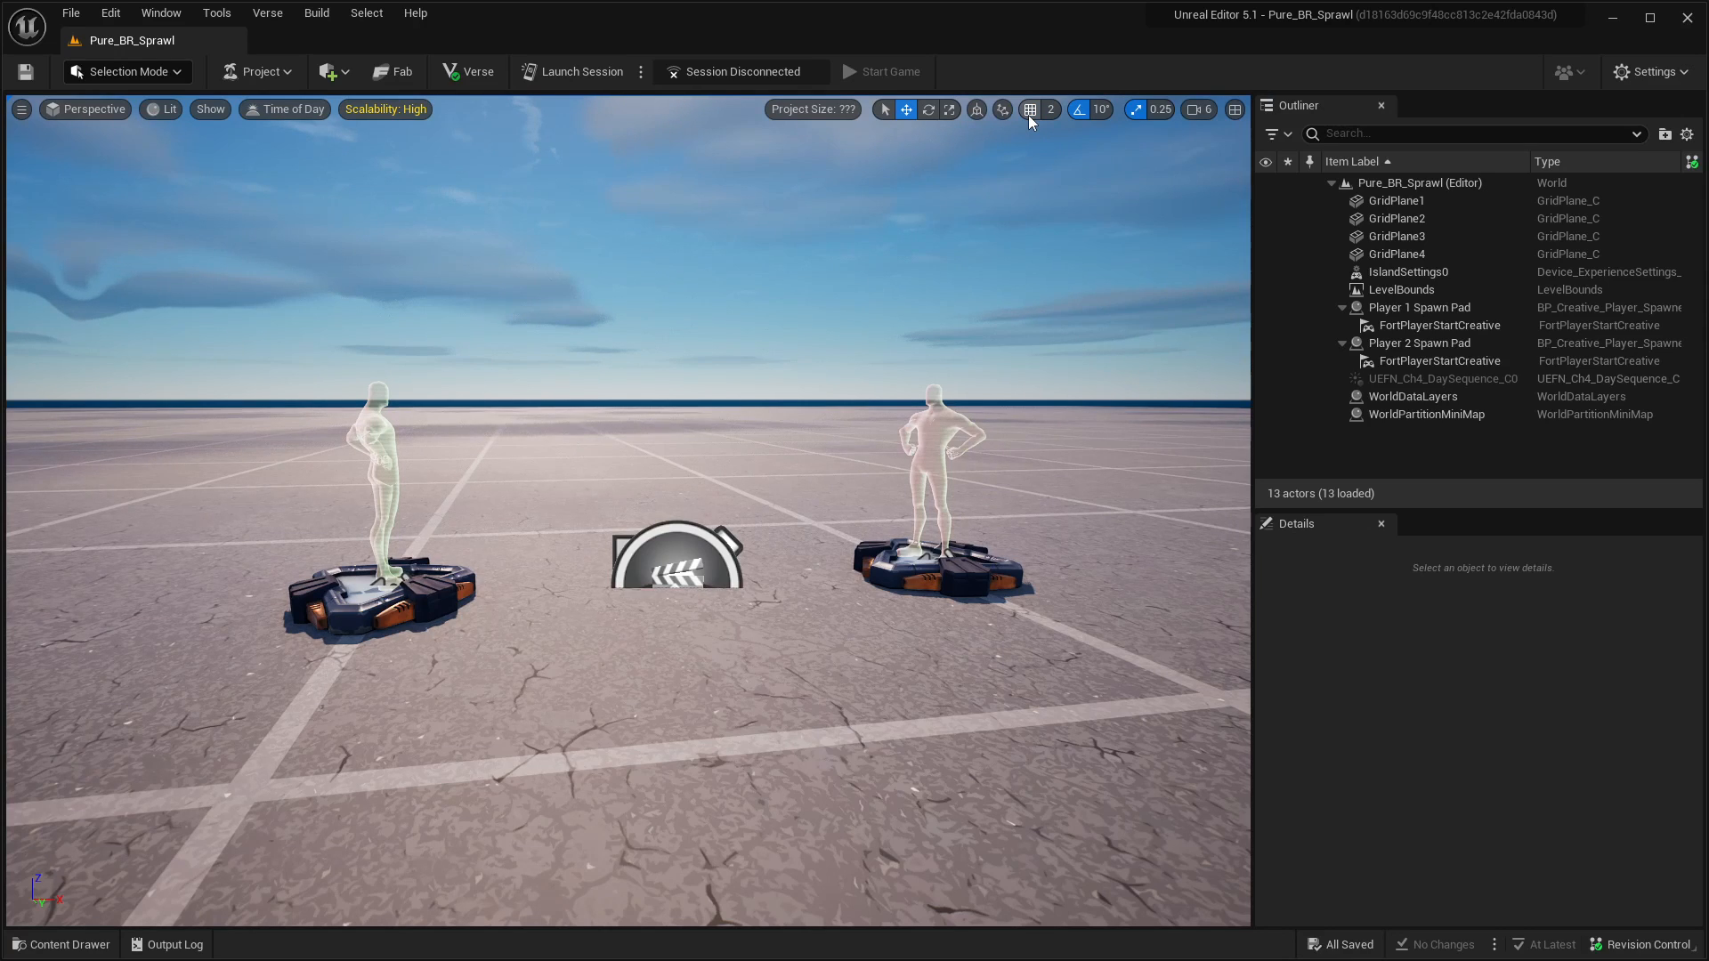
{"action": "left_click", "coordinate": [1029, 113]}
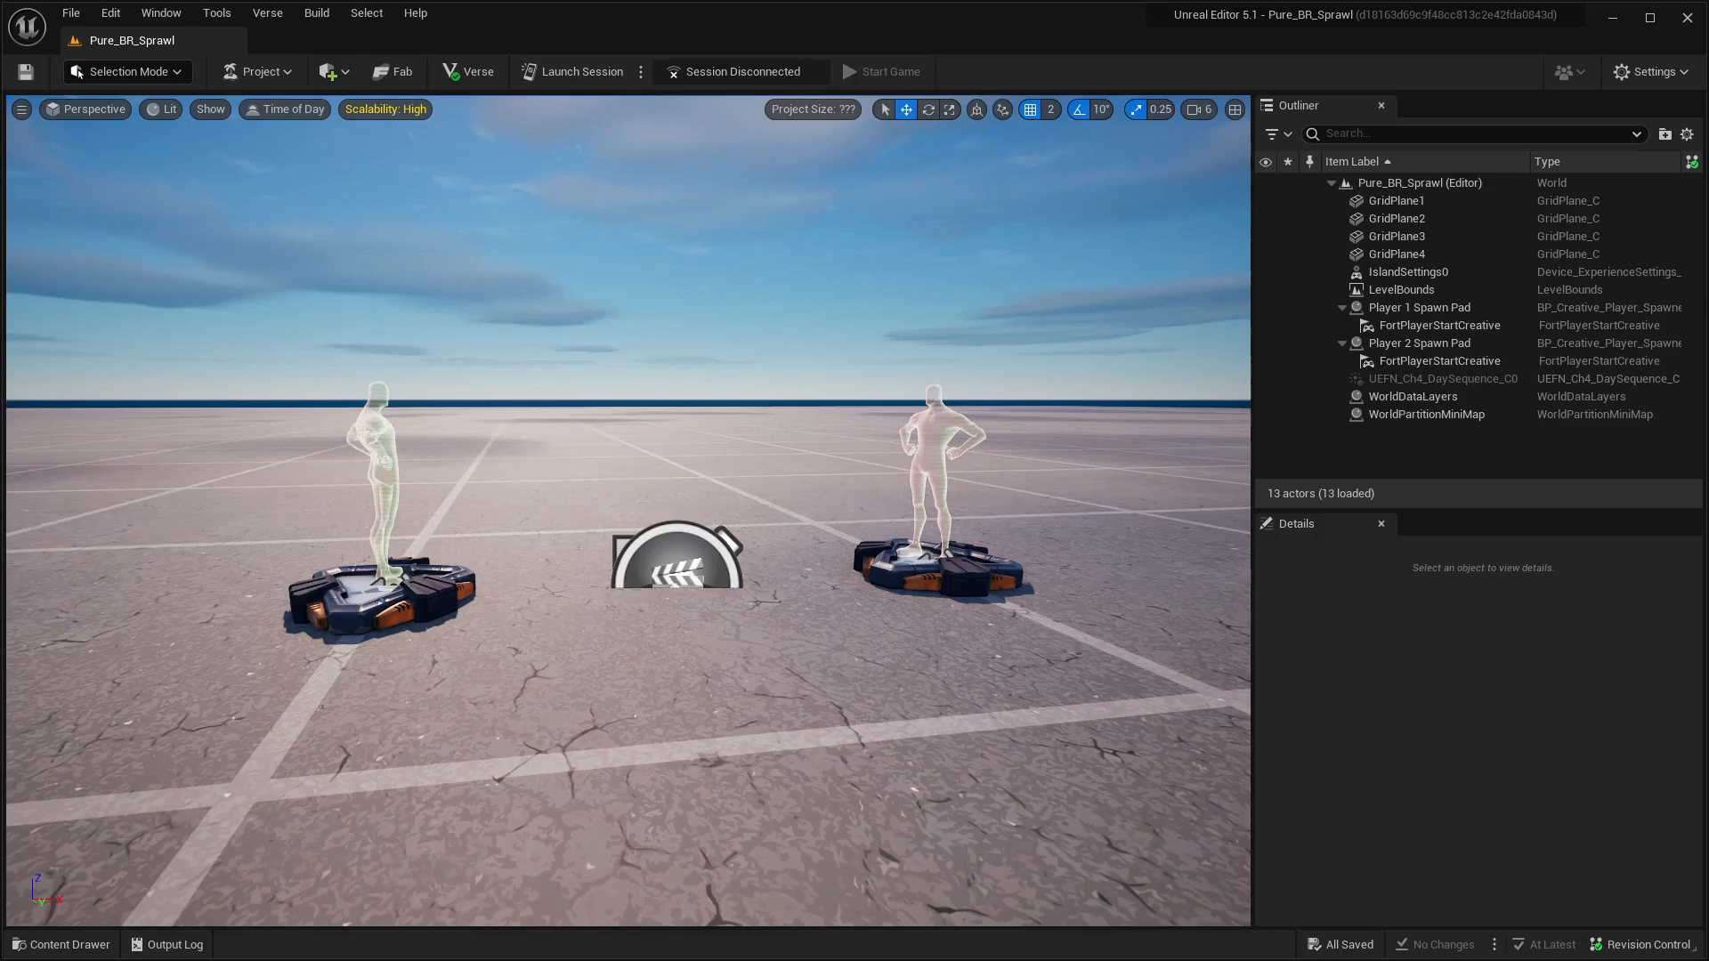
Switch from selection to Landscape mode with the whole island floor in view
{"action": "right_click_drag", "start_coordinate": [889, 656], "coordinate": [906, 818]}
{"action": "key", "text": "s"}
{"action": "key", "text": "s"}
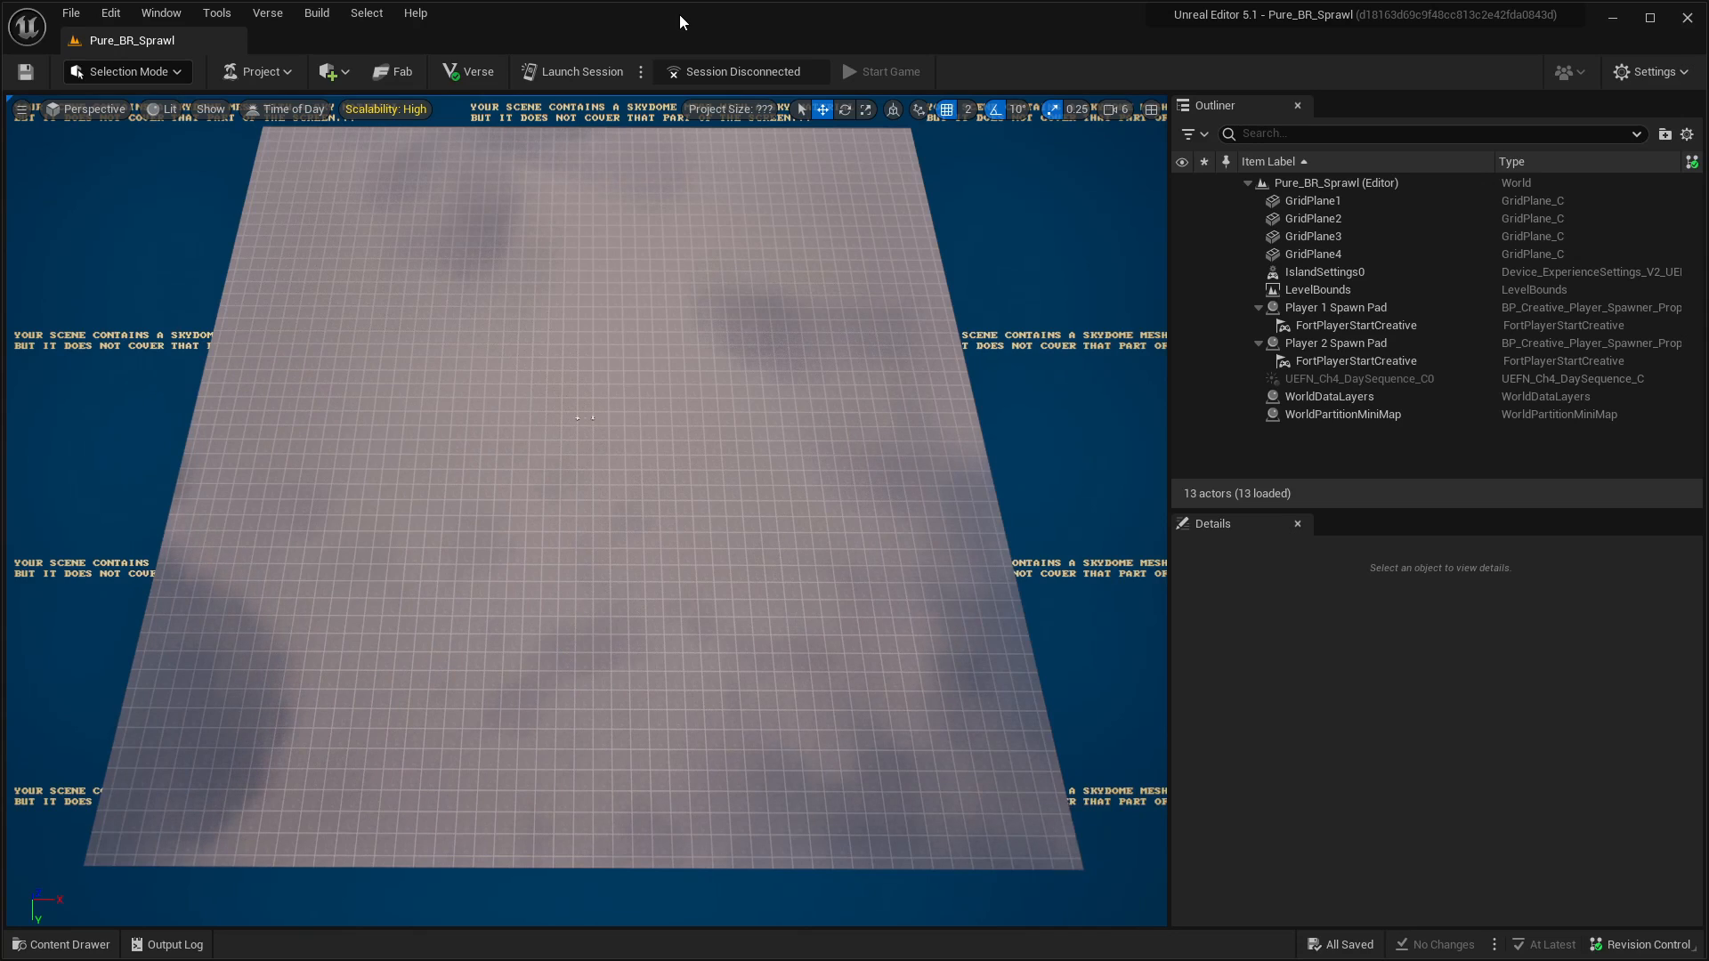
{"action": "left_click", "coordinate": [179, 71]}
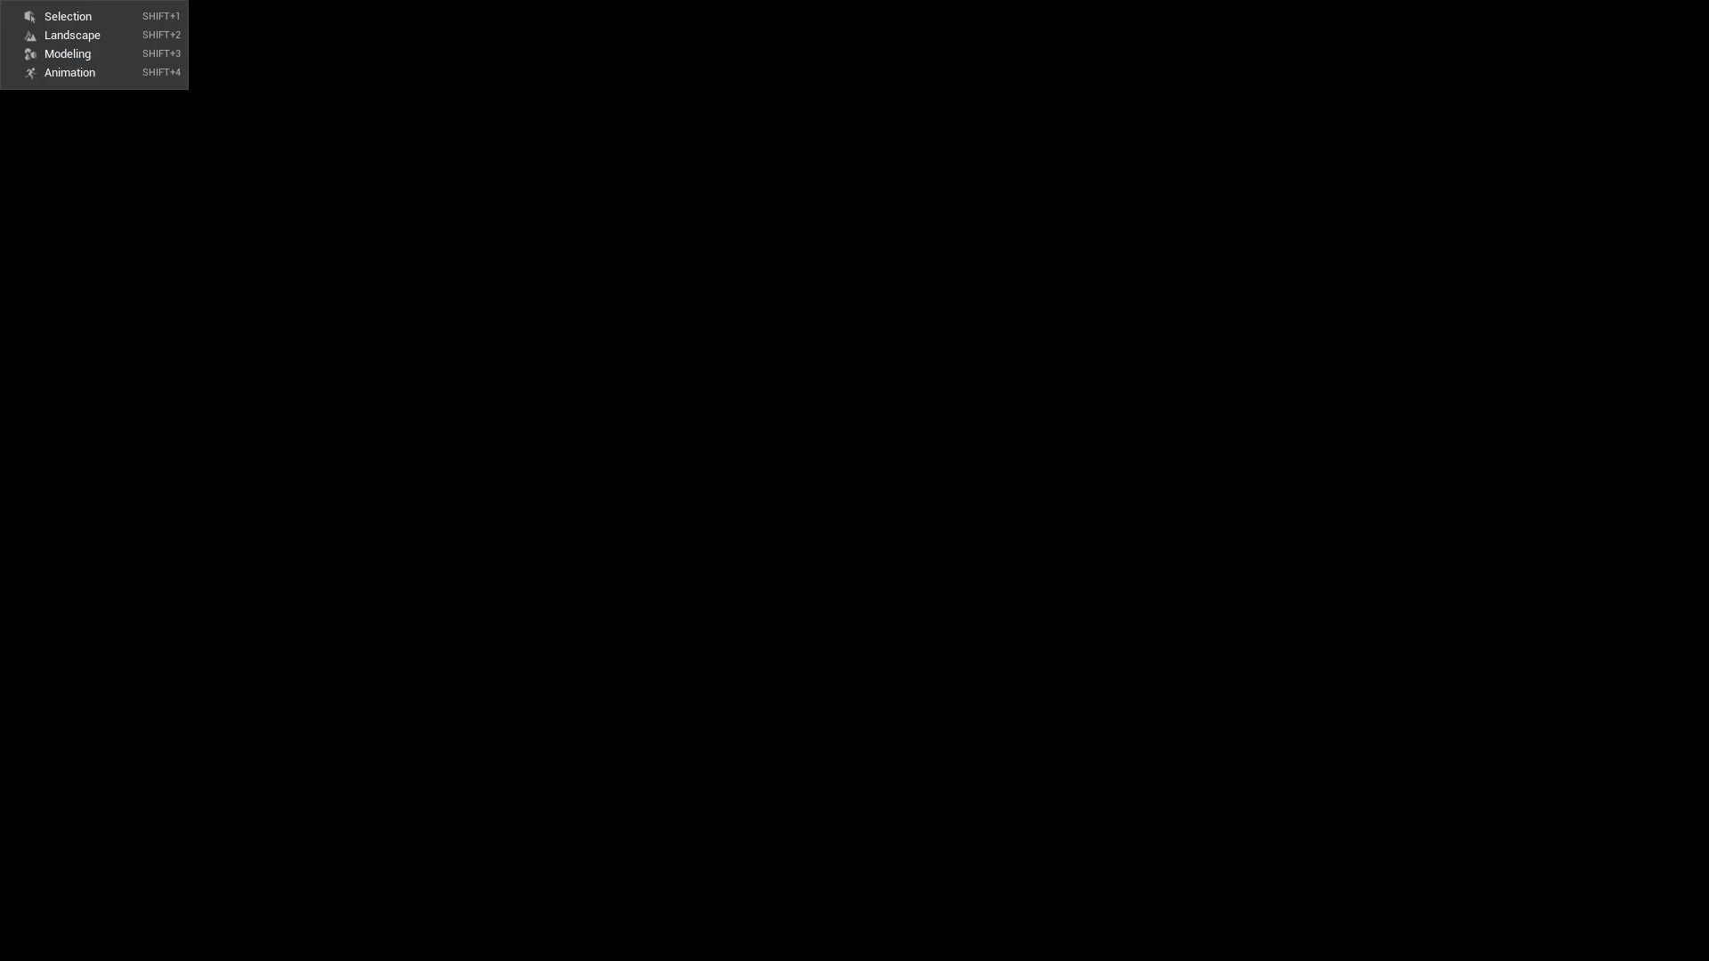
{"action": "left_click", "coordinate": [78, 36]}
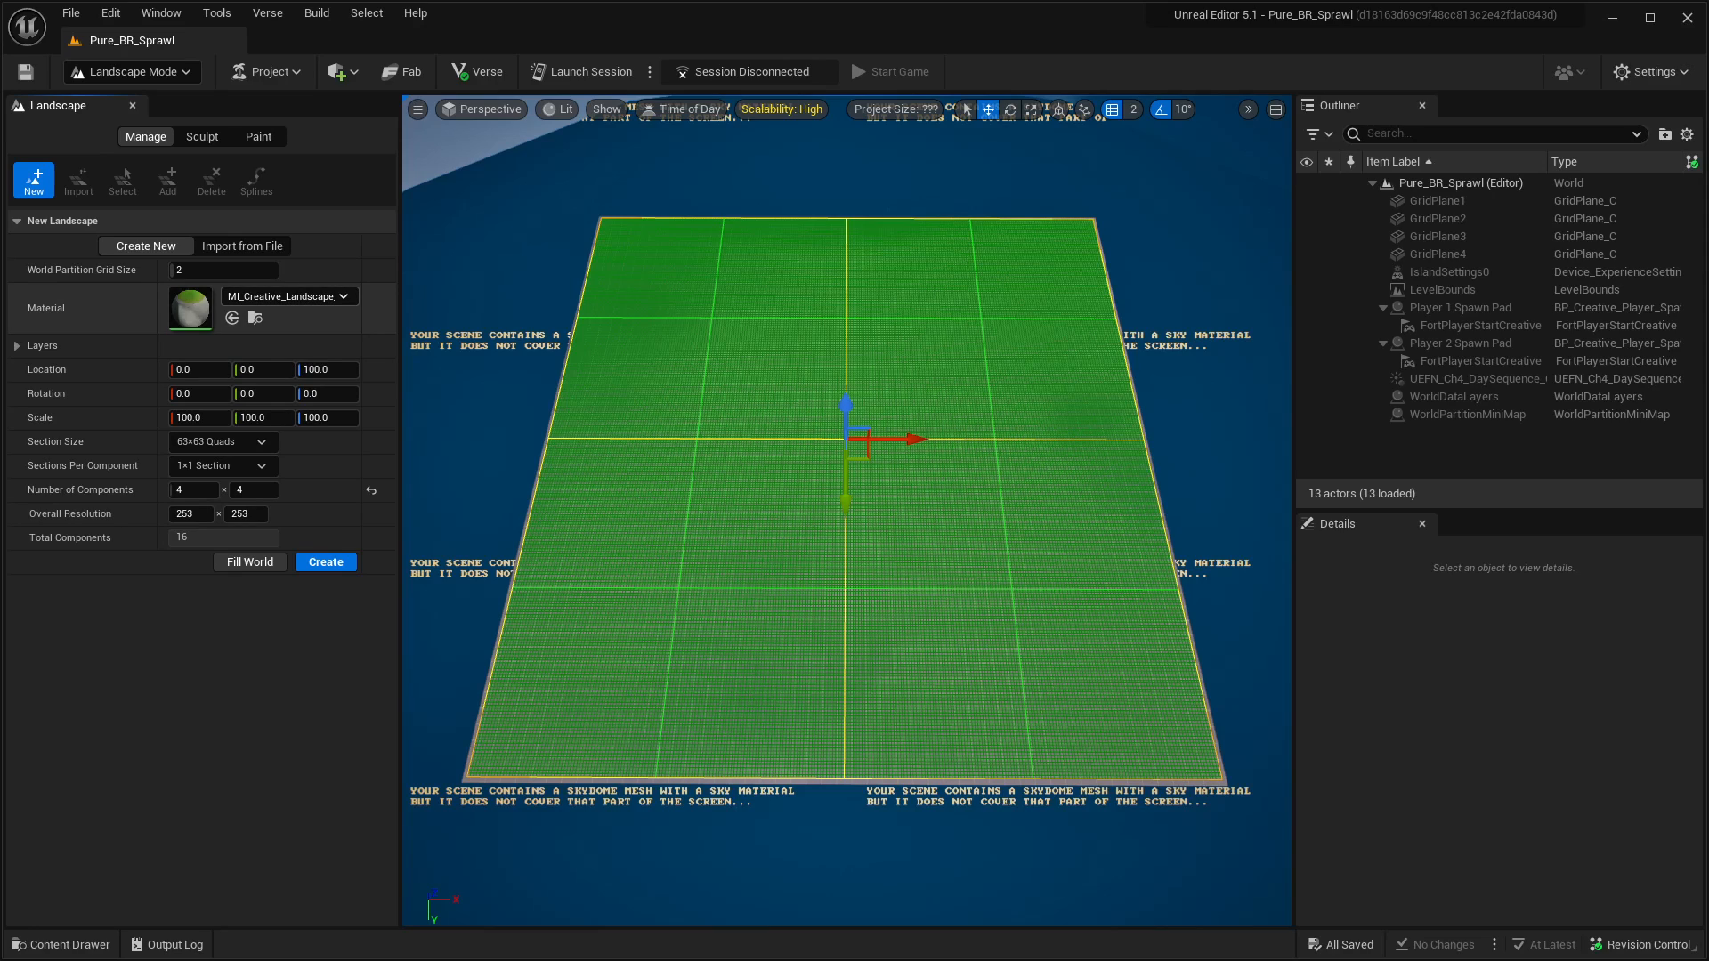
Create a new landscape with the MI_FortniteLandscape material, 63×63 quad sections and 4 × 4 components
{"action": "left_click", "coordinate": [290, 297]}
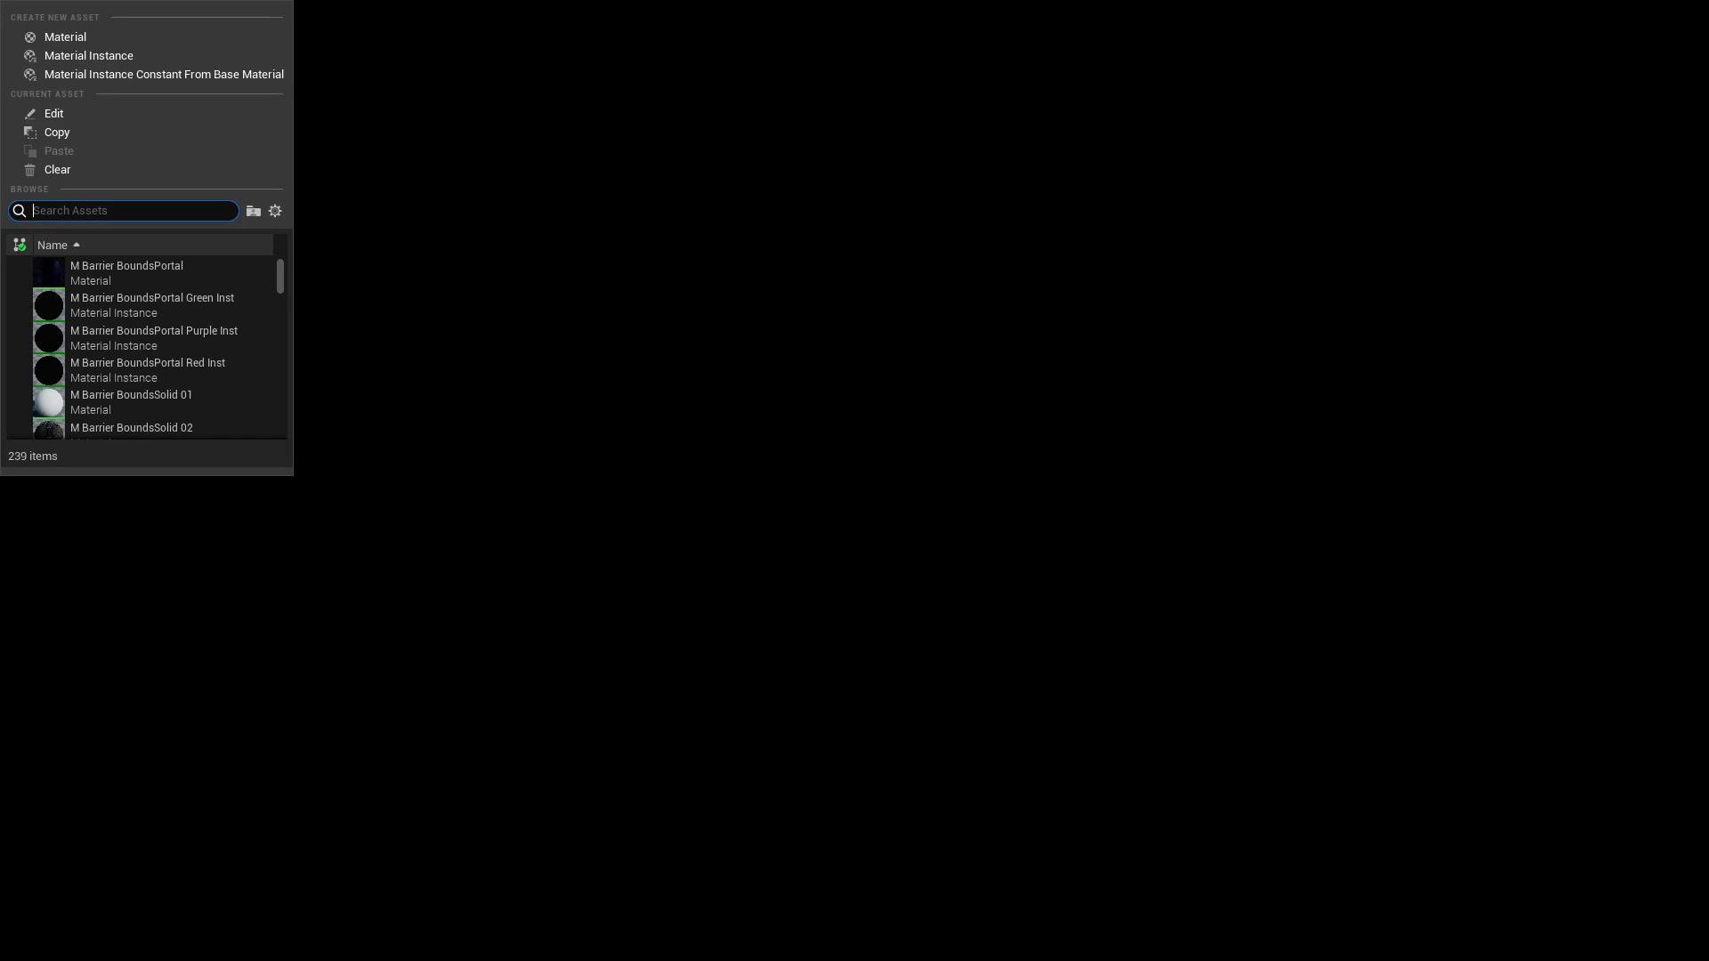
{"action": "key", "text": "Escape"}
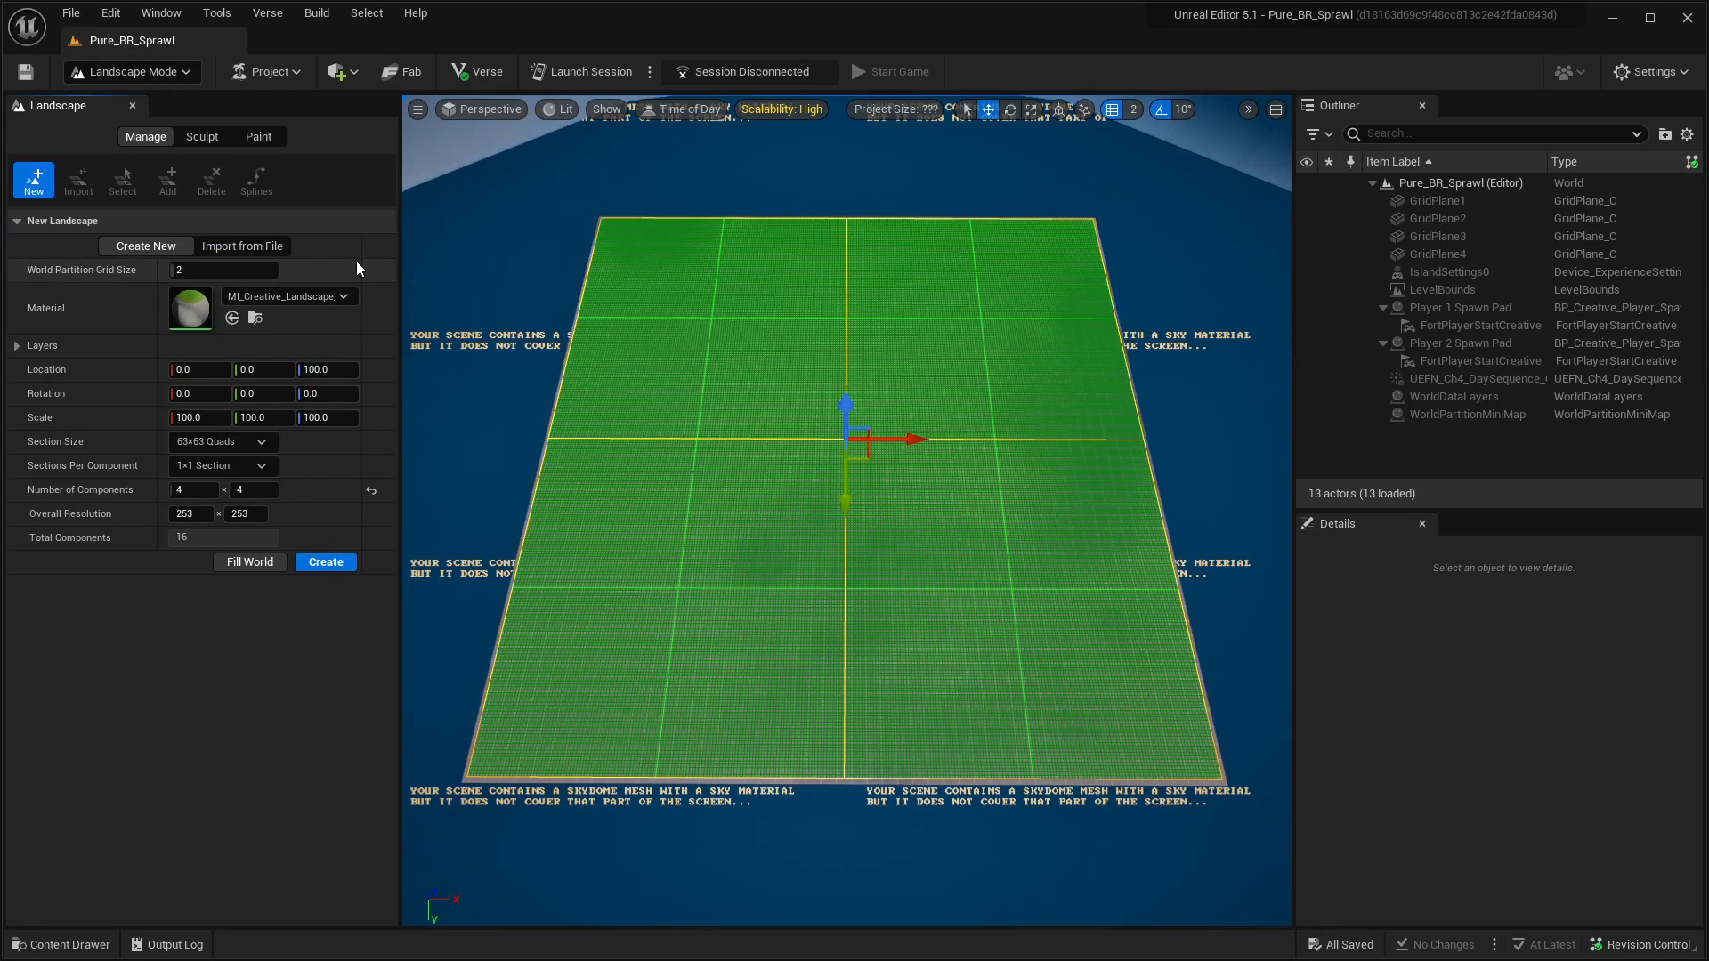
{"action": "left_click", "coordinate": [344, 292]}
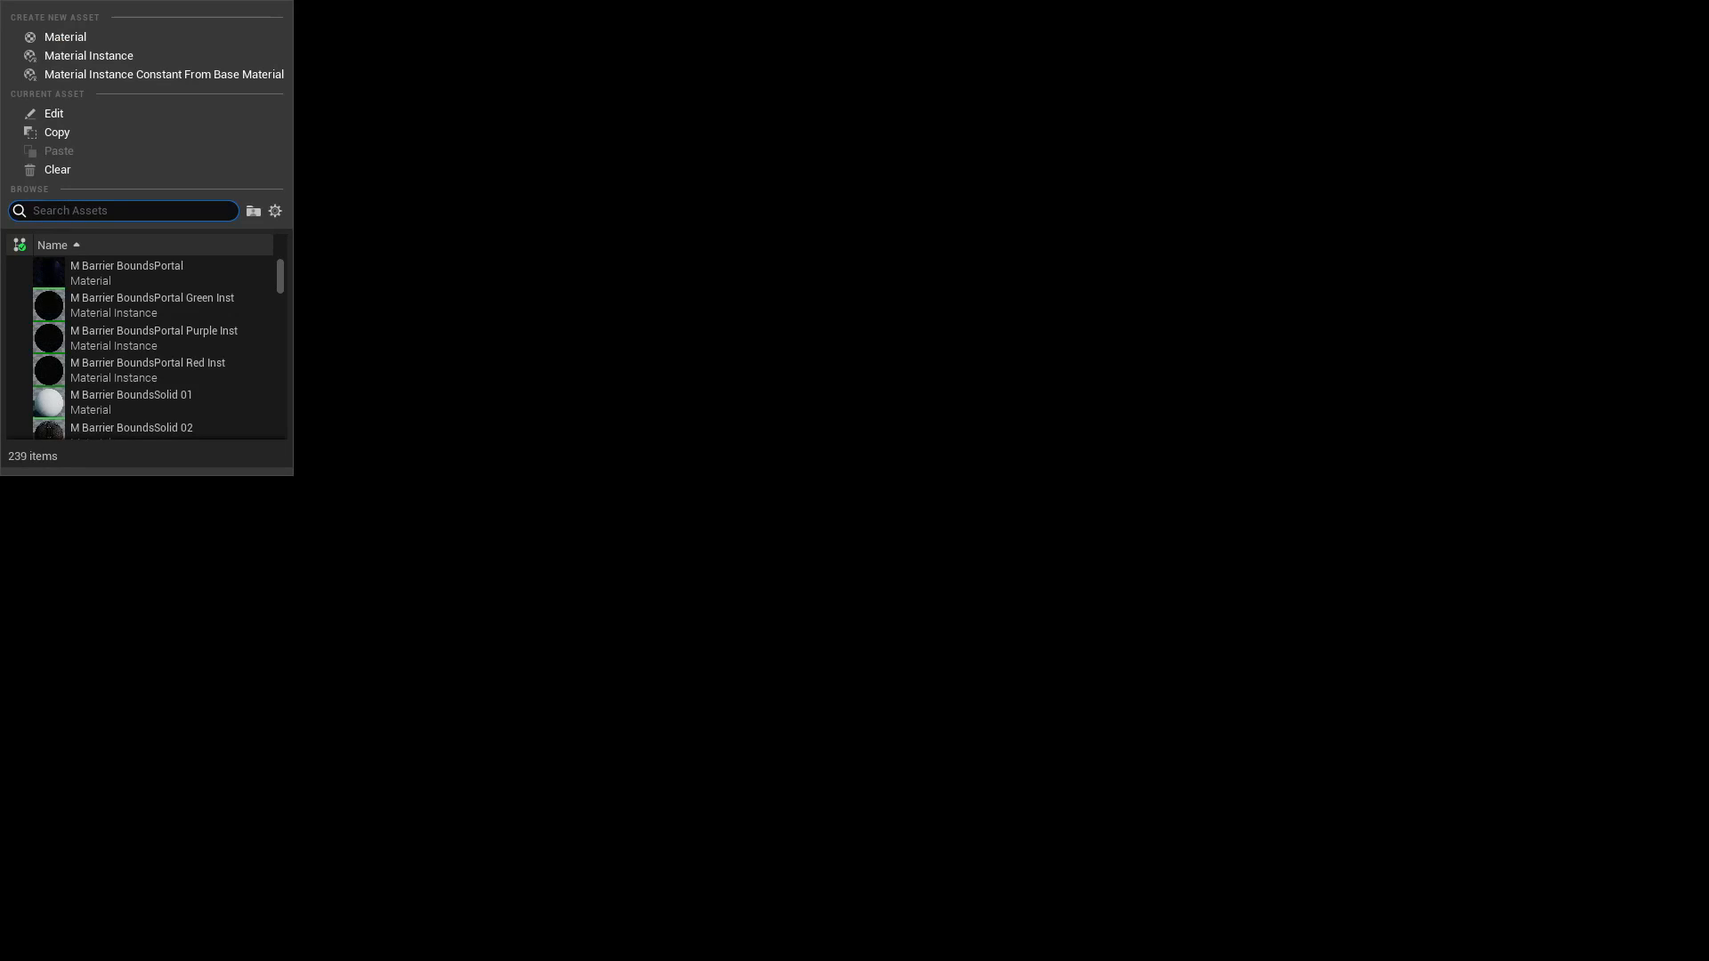
{"action": "key", "text": "Escape"}
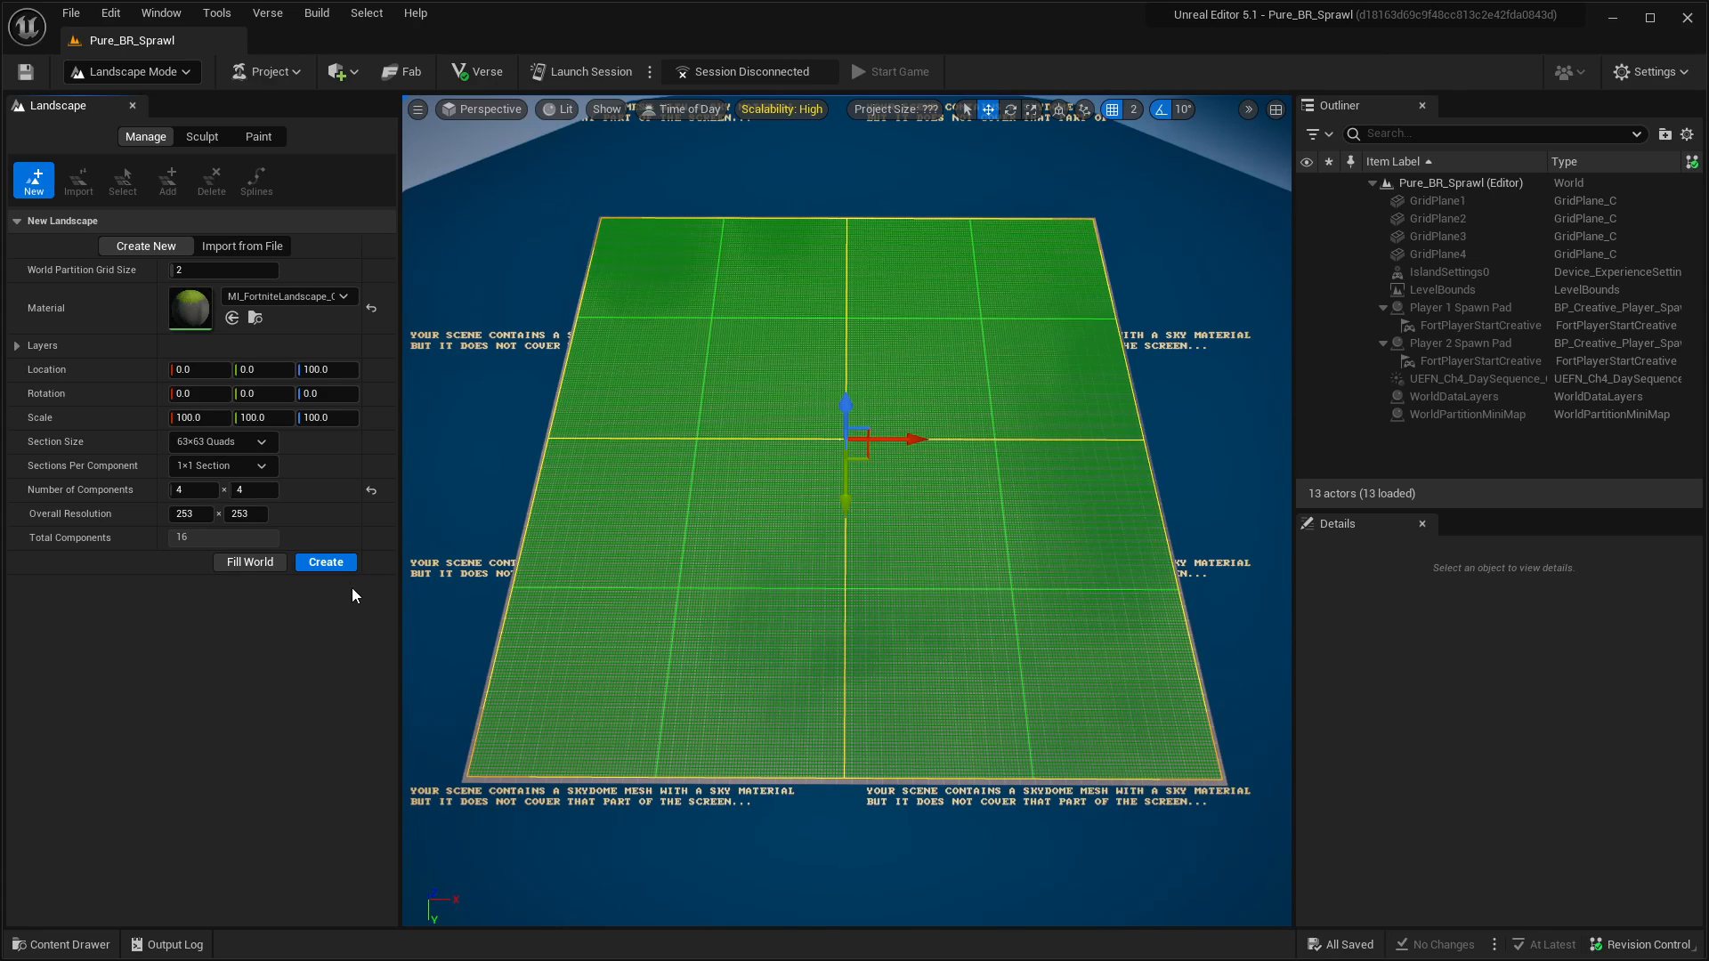
{"action": "left_click", "coordinate": [326, 563]}
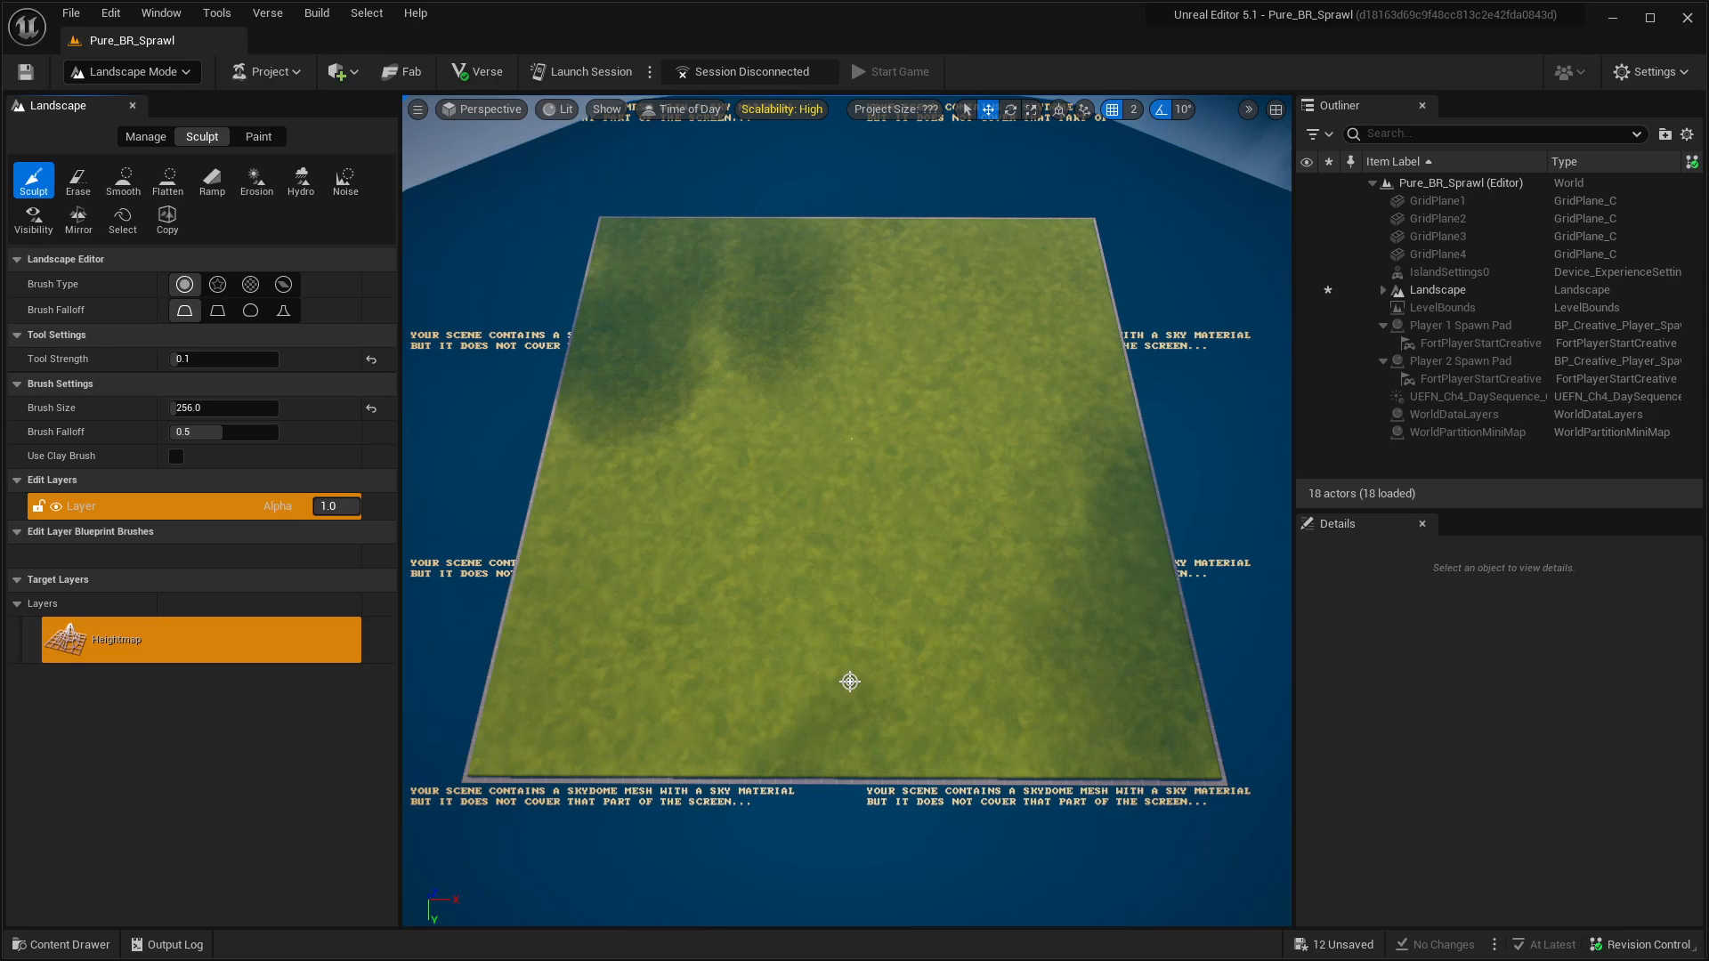
Return to Selection mode and select GridPlane1 beneath the new landscape
{"action": "left_click", "coordinate": [133, 71]}
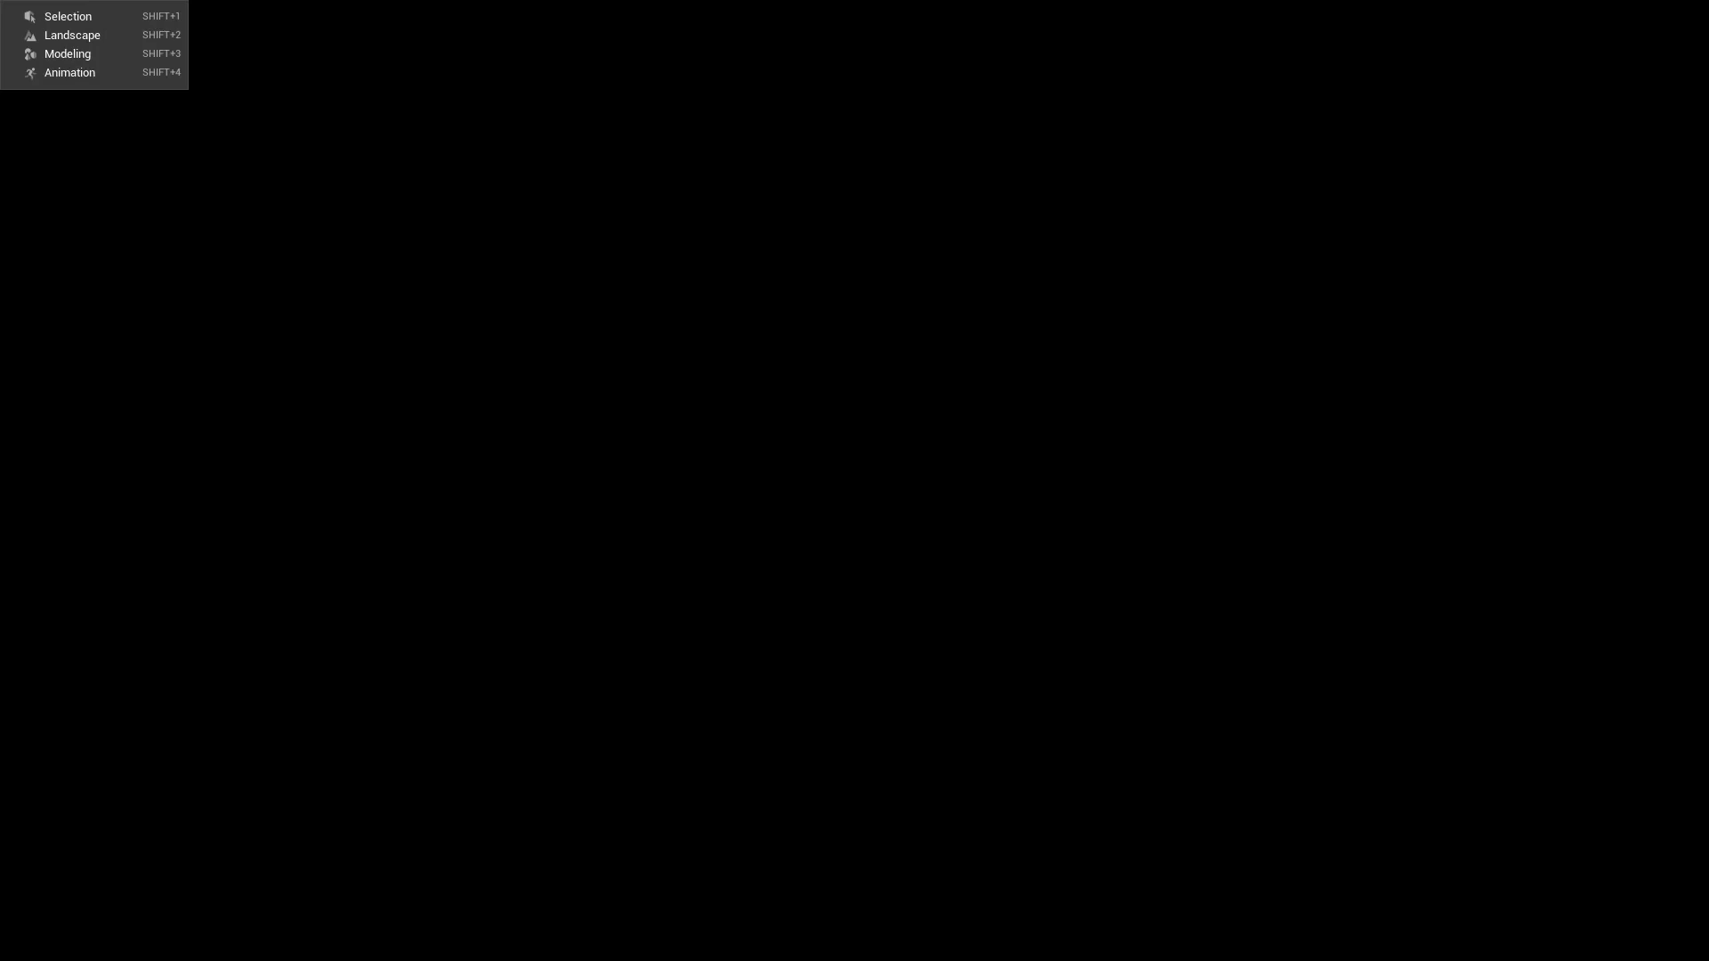
{"action": "left_click", "coordinate": [68, 16]}
{"action": "right_click_drag", "start_coordinate": [586, 510], "coordinate": [586, 405]}
{"action": "key", "text": "w"}
{"action": "key", "text": "w"}
{"action": "key", "text": "s"}
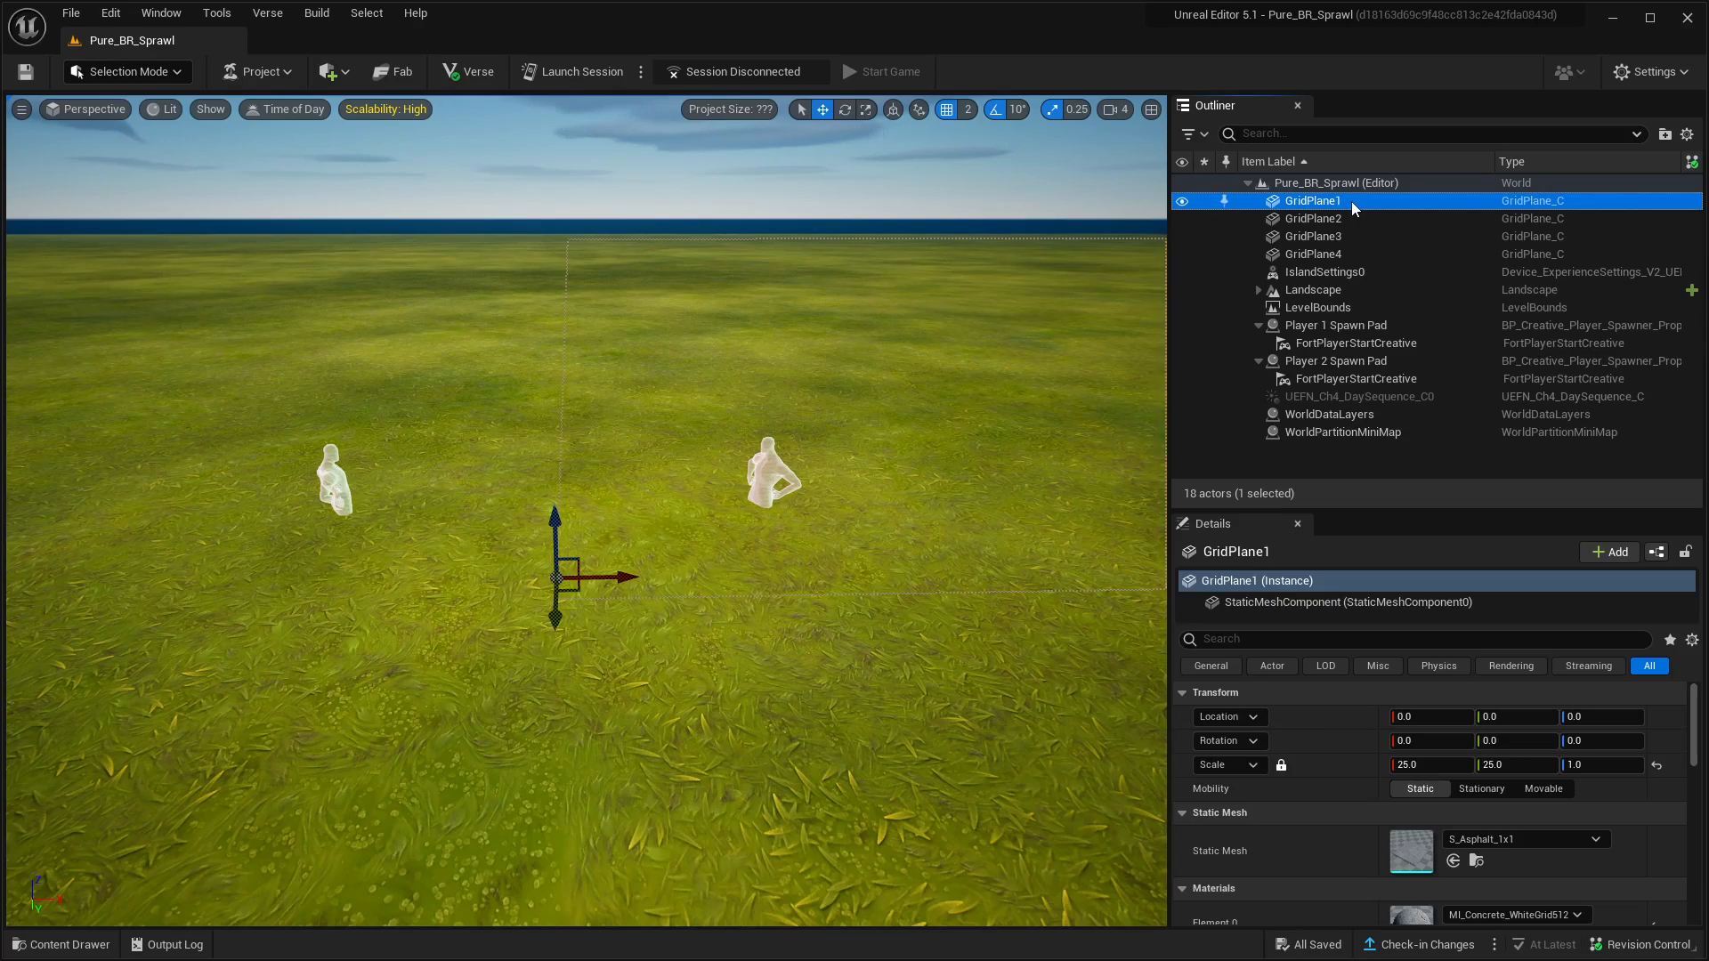
Hide the Landscape actor to expose the grid planes beneath it
{"action": "right_click_drag", "start_coordinate": [924, 694], "coordinate": [922, 773]}
{"action": "key", "text": "e"}
{"action": "key", "text": "s"}
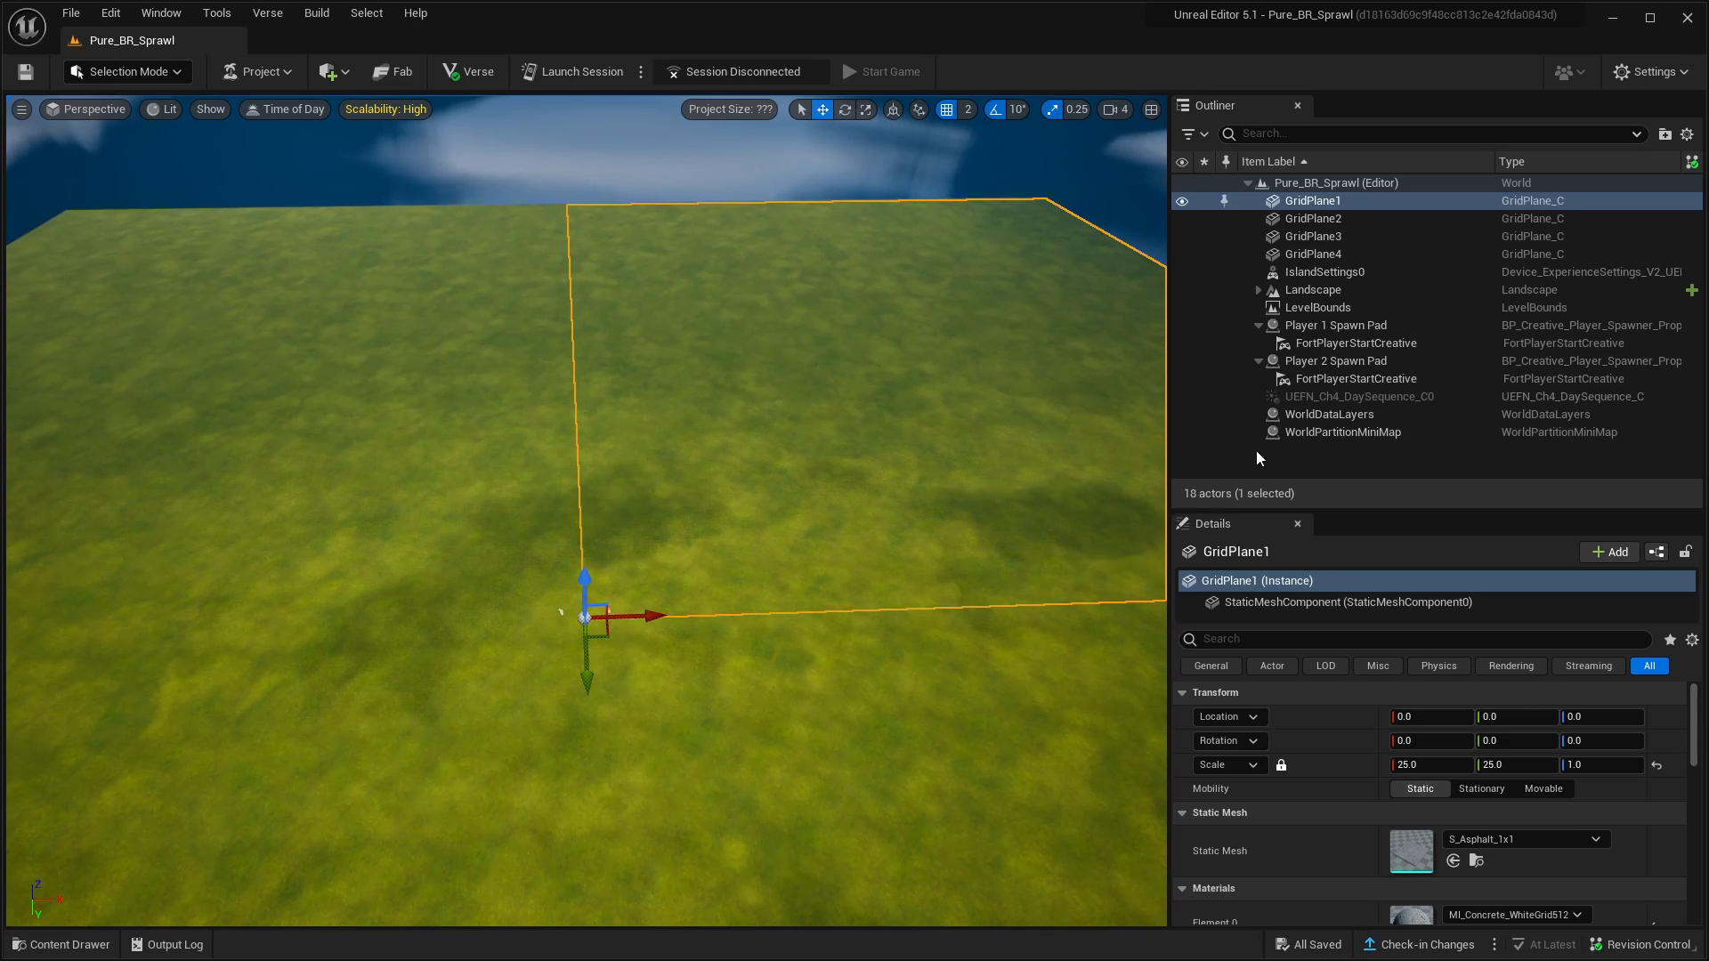
{"action": "left_click", "coordinate": [1300, 294]}
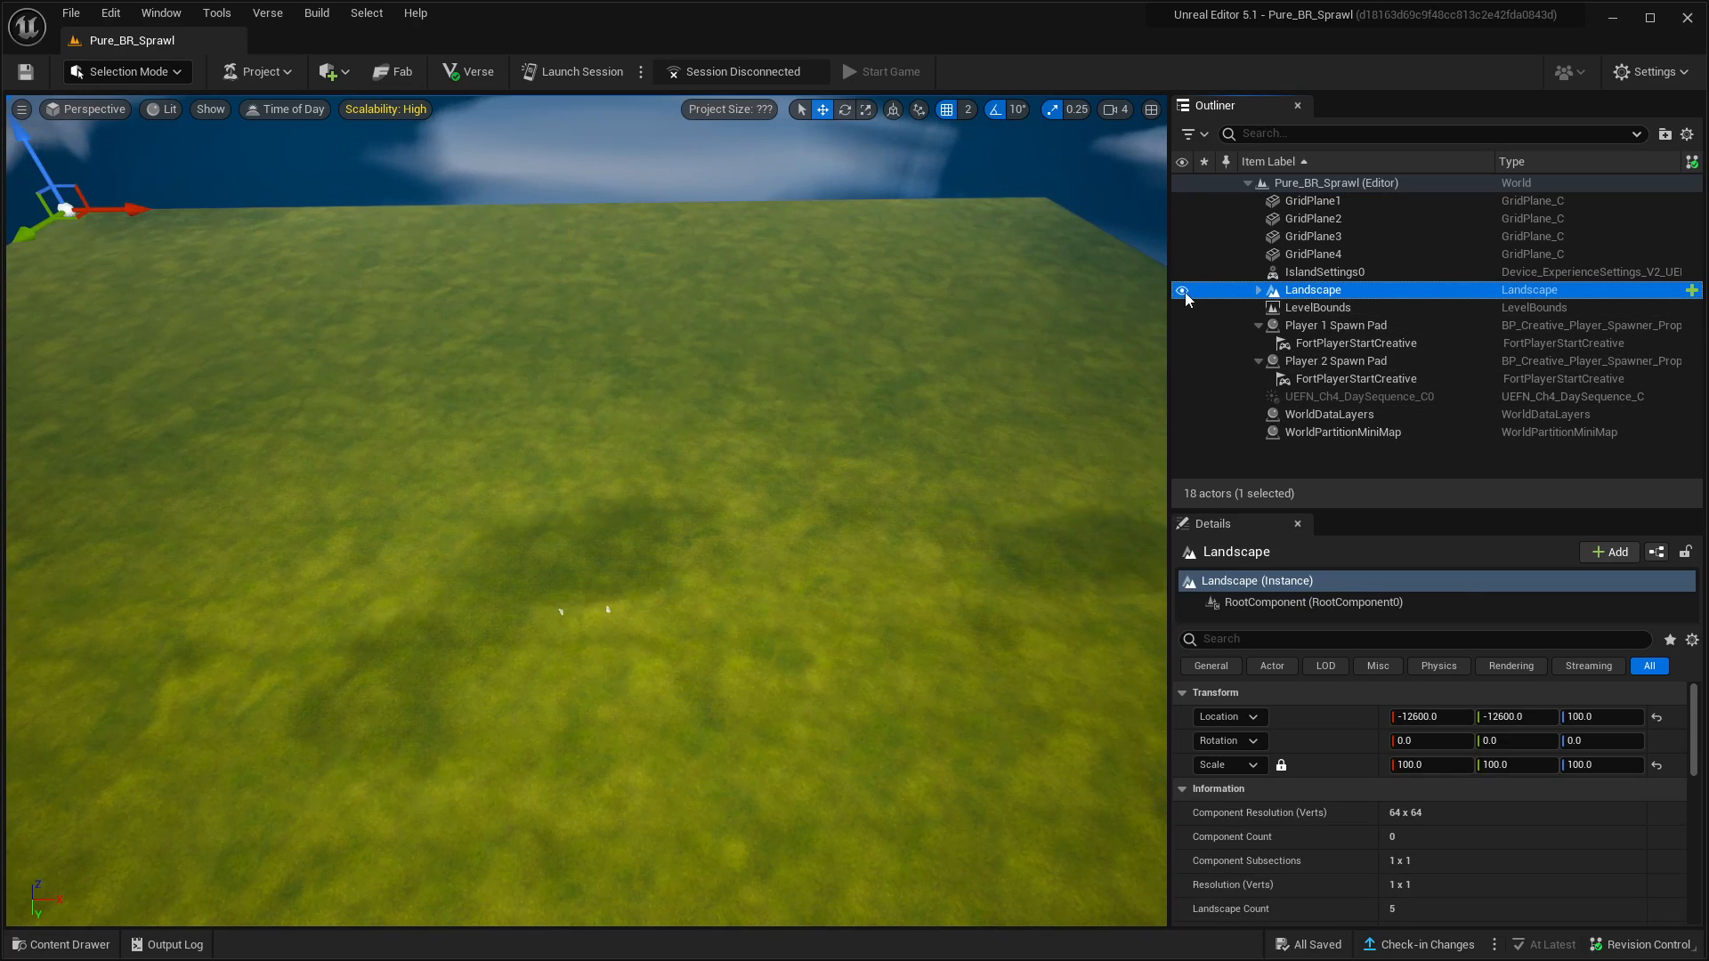
{"action": "left_click", "coordinate": [1182, 290]}
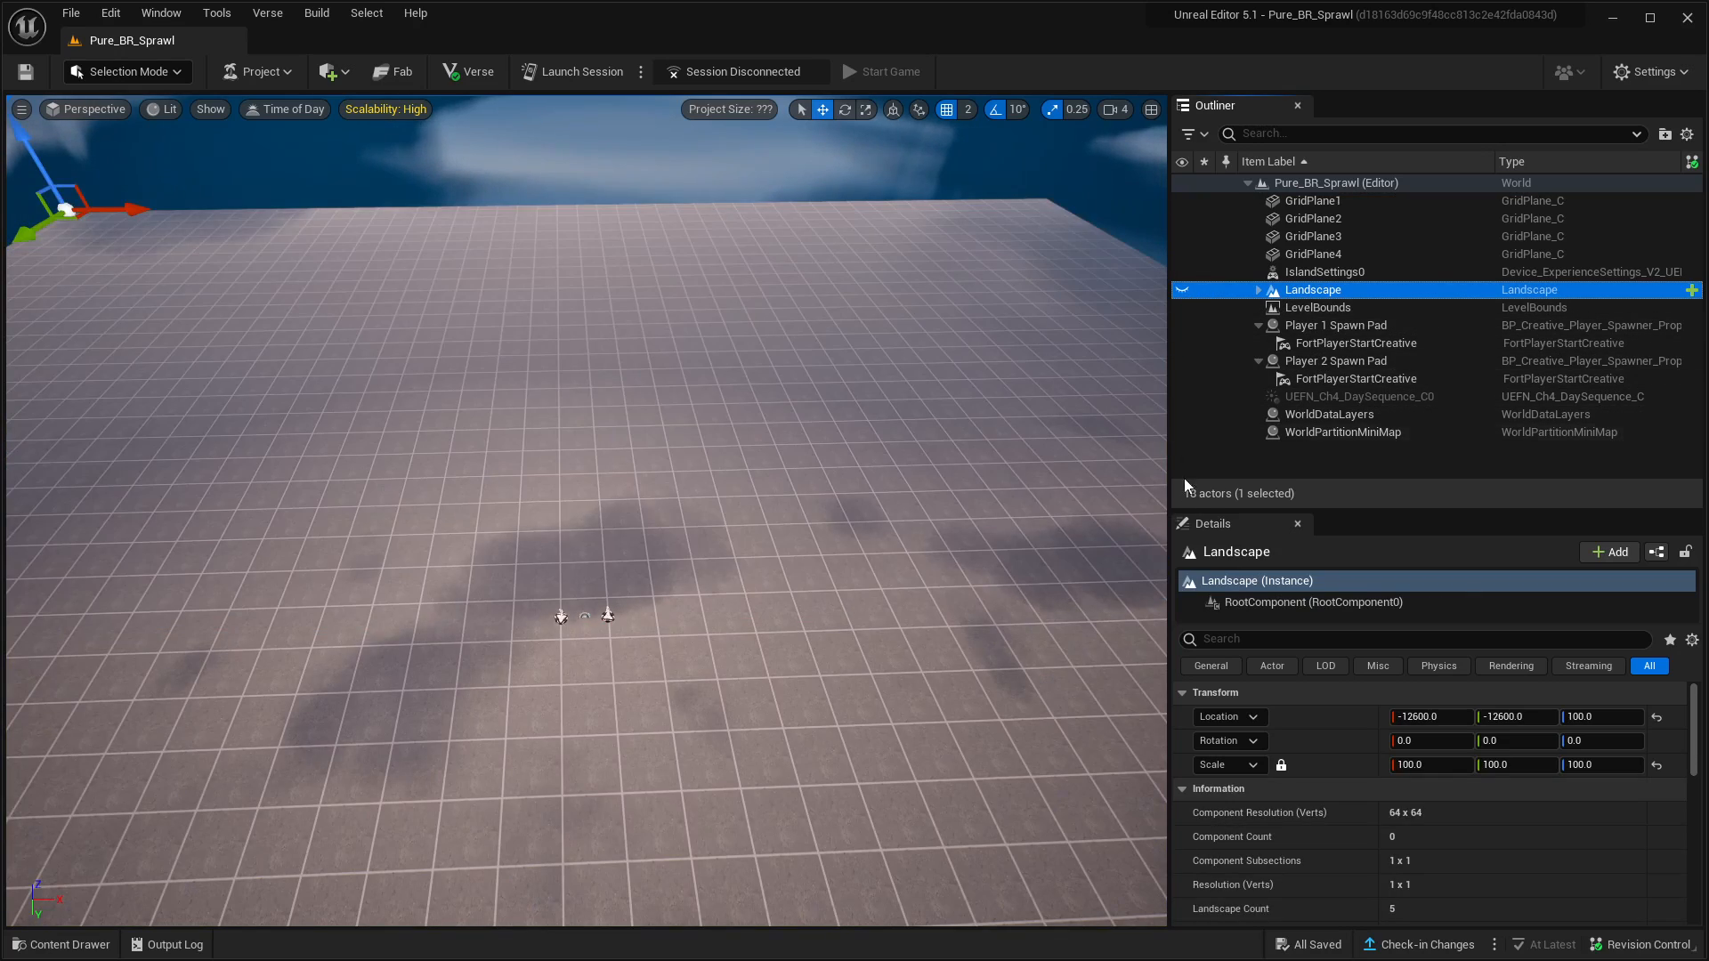
{"action": "left_click", "coordinate": [1181, 291]}
{"action": "left_click", "coordinate": [1182, 290]}
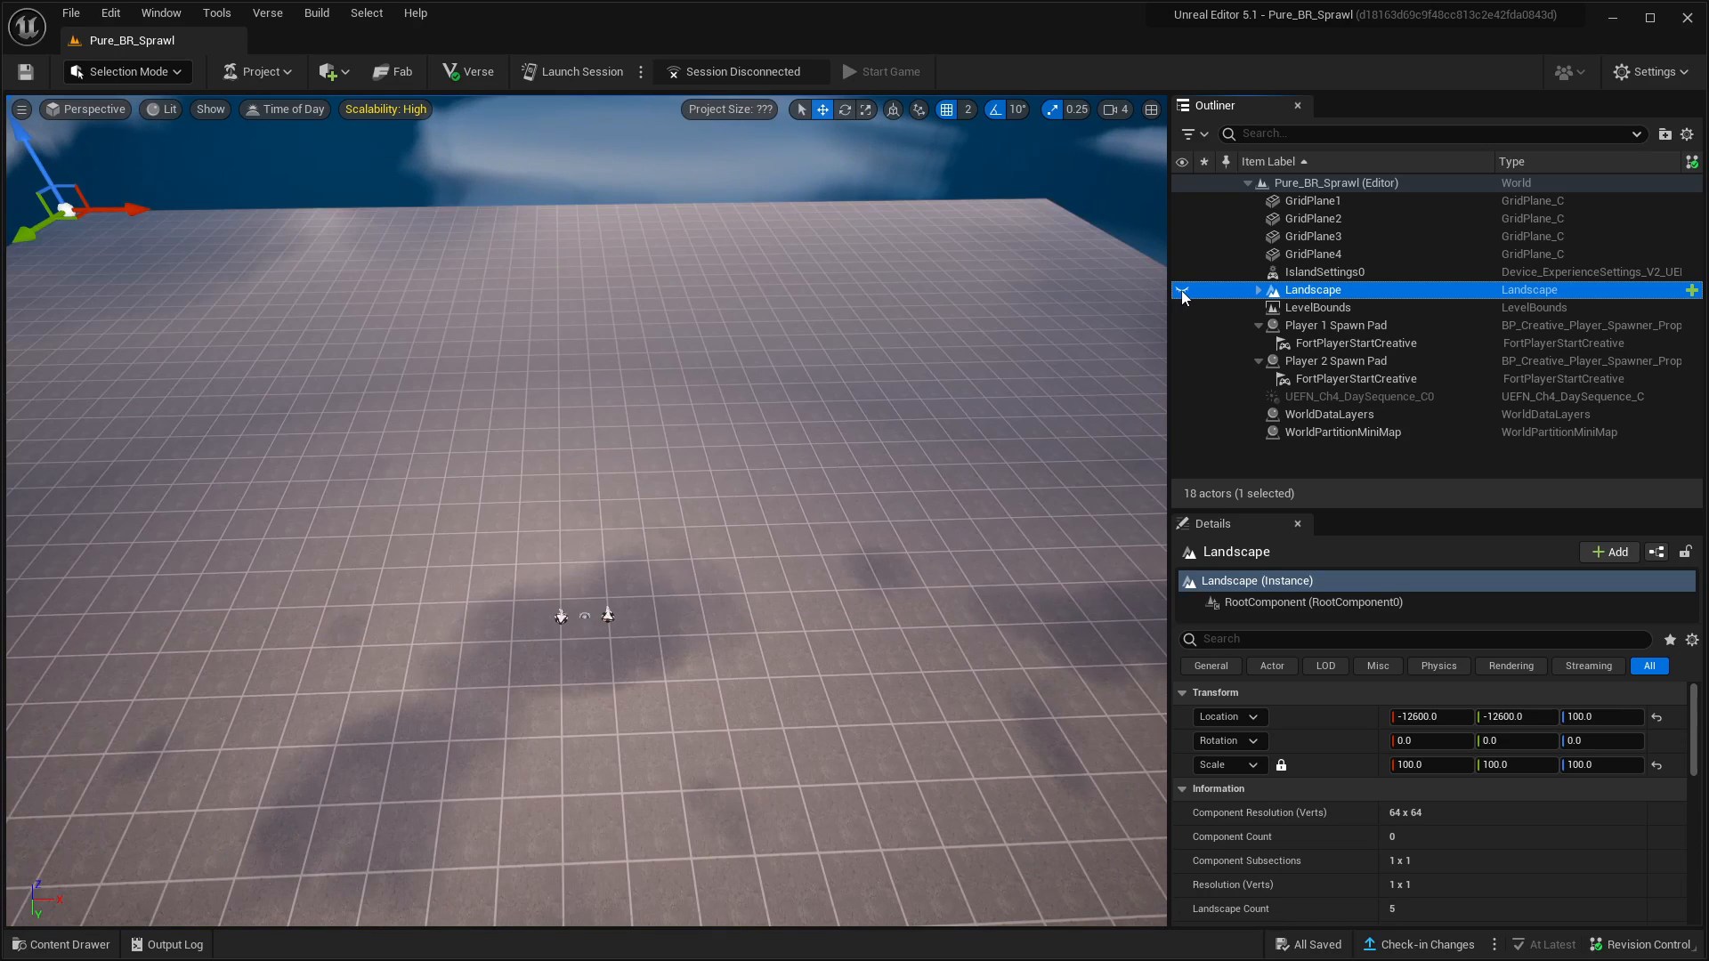
Delete the four floor planes GridPlane1, GridPlane2, GridPlane3 and GridPlane4 from the level
{"action": "left_click", "coordinate": [1343, 199]}
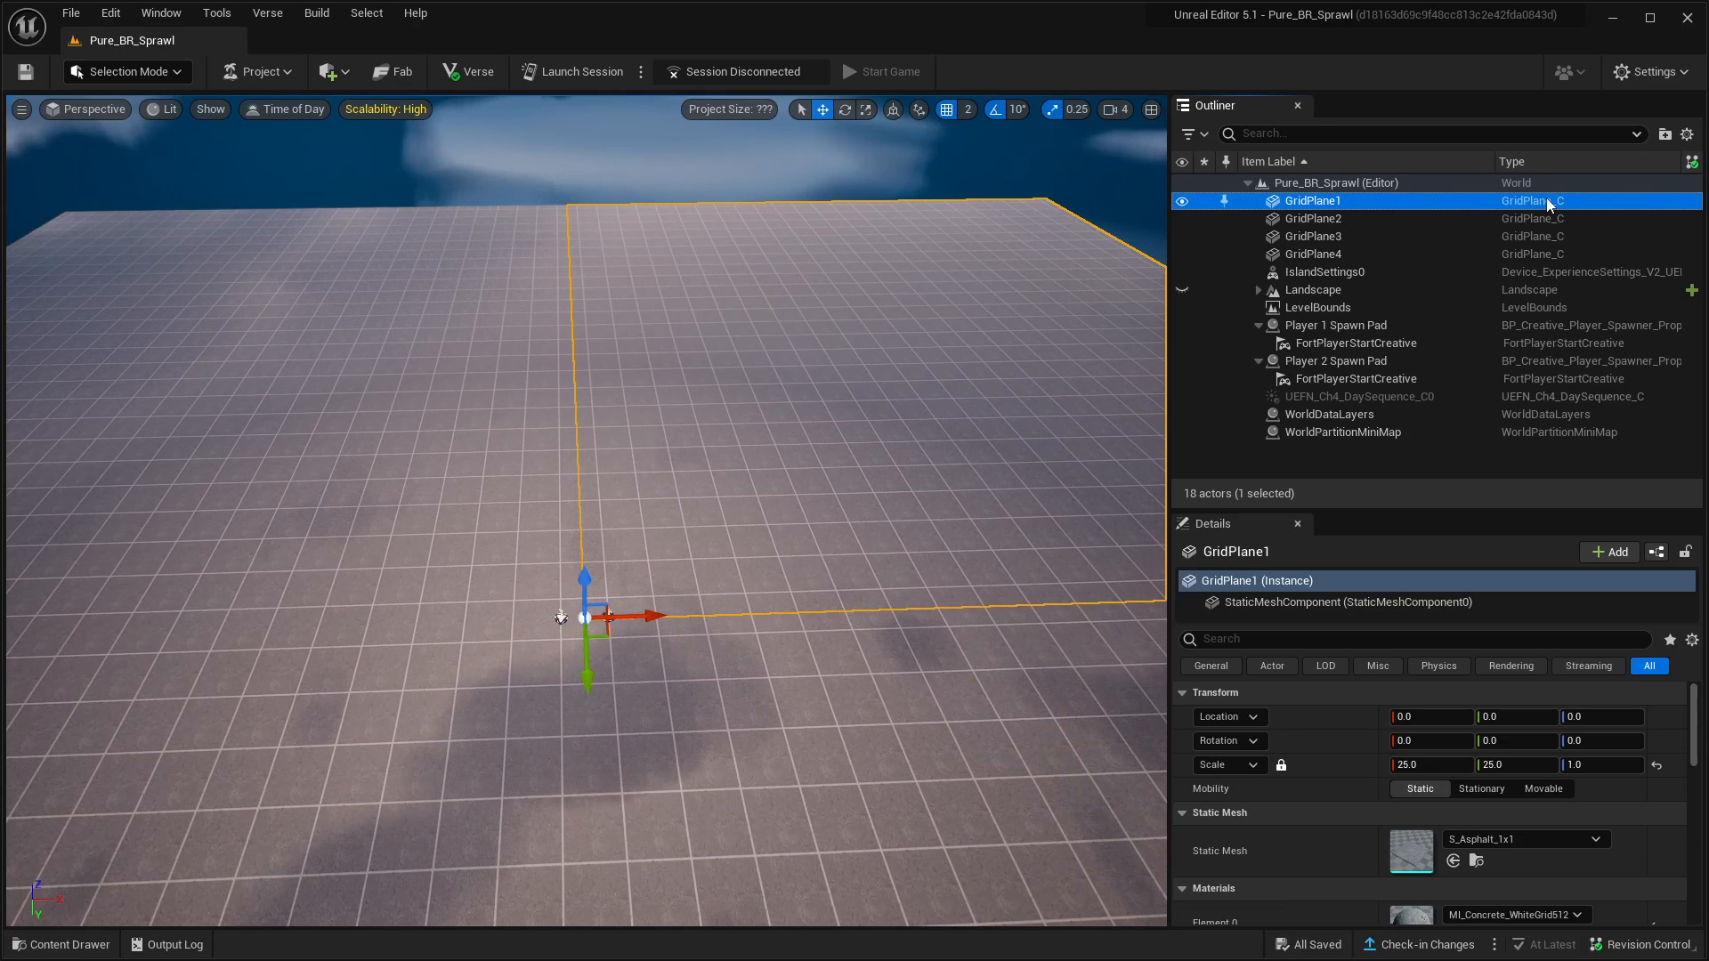
{"action": "key", "text": "Delete"}
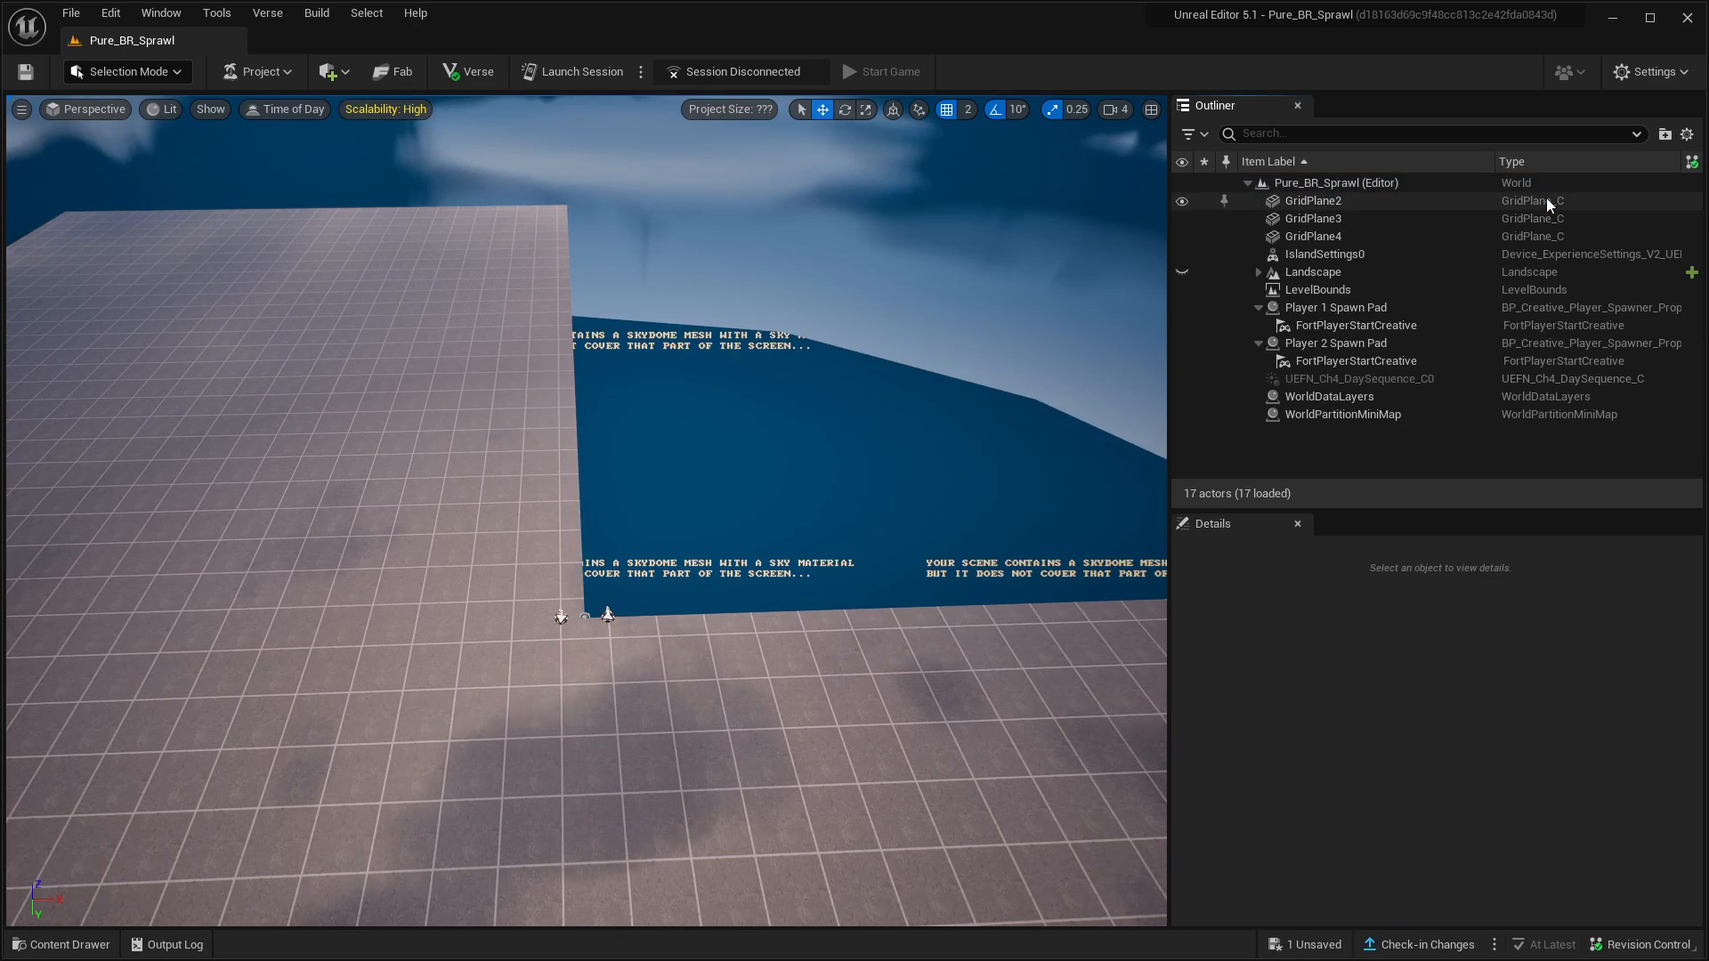
{"action": "left_click", "coordinate": [1327, 203]}
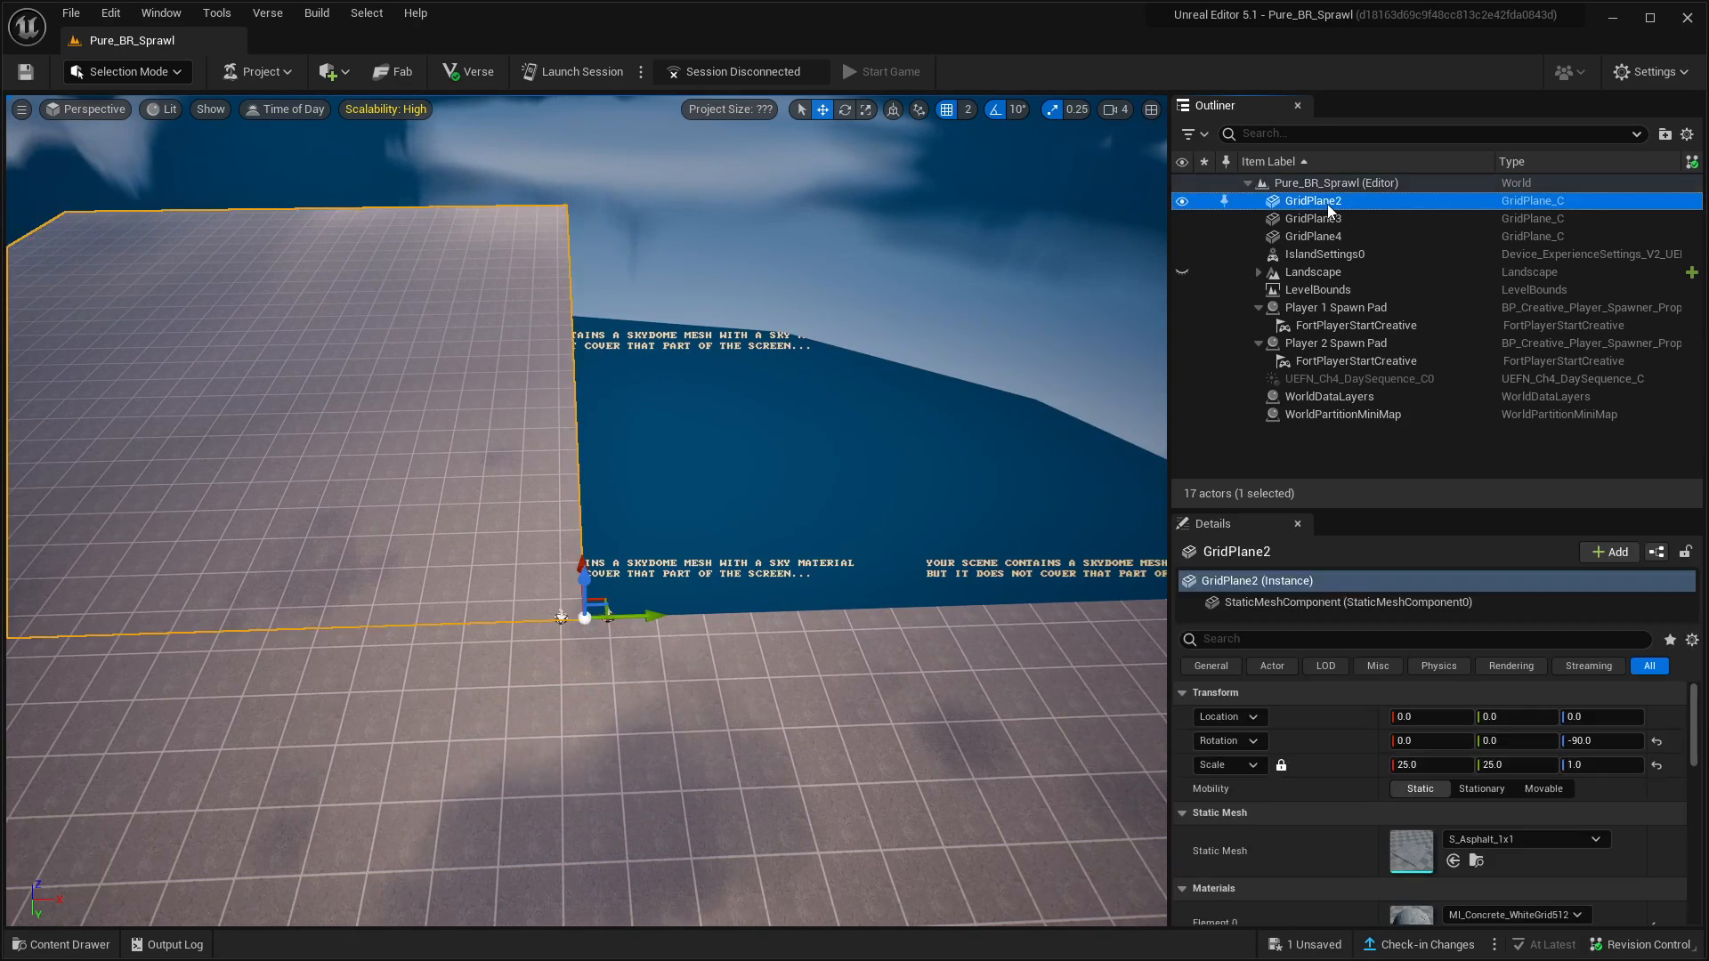
{"action": "key", "text": "Delete"}
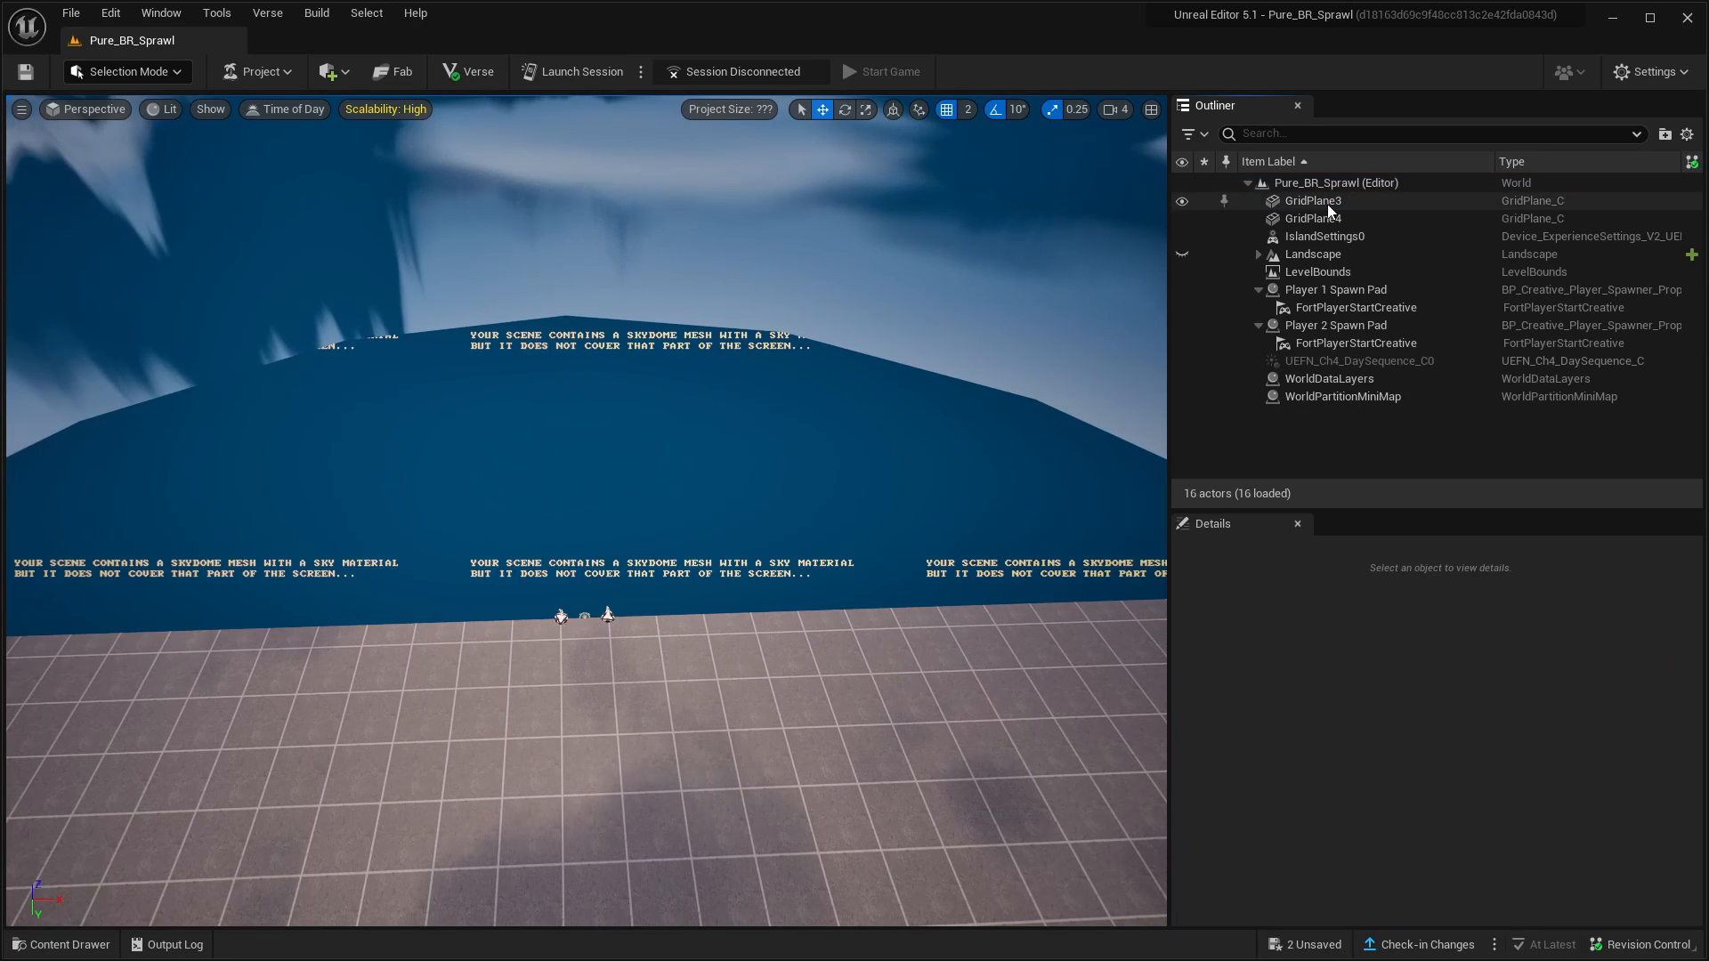
{"action": "left_click", "coordinate": [1513, 201]}
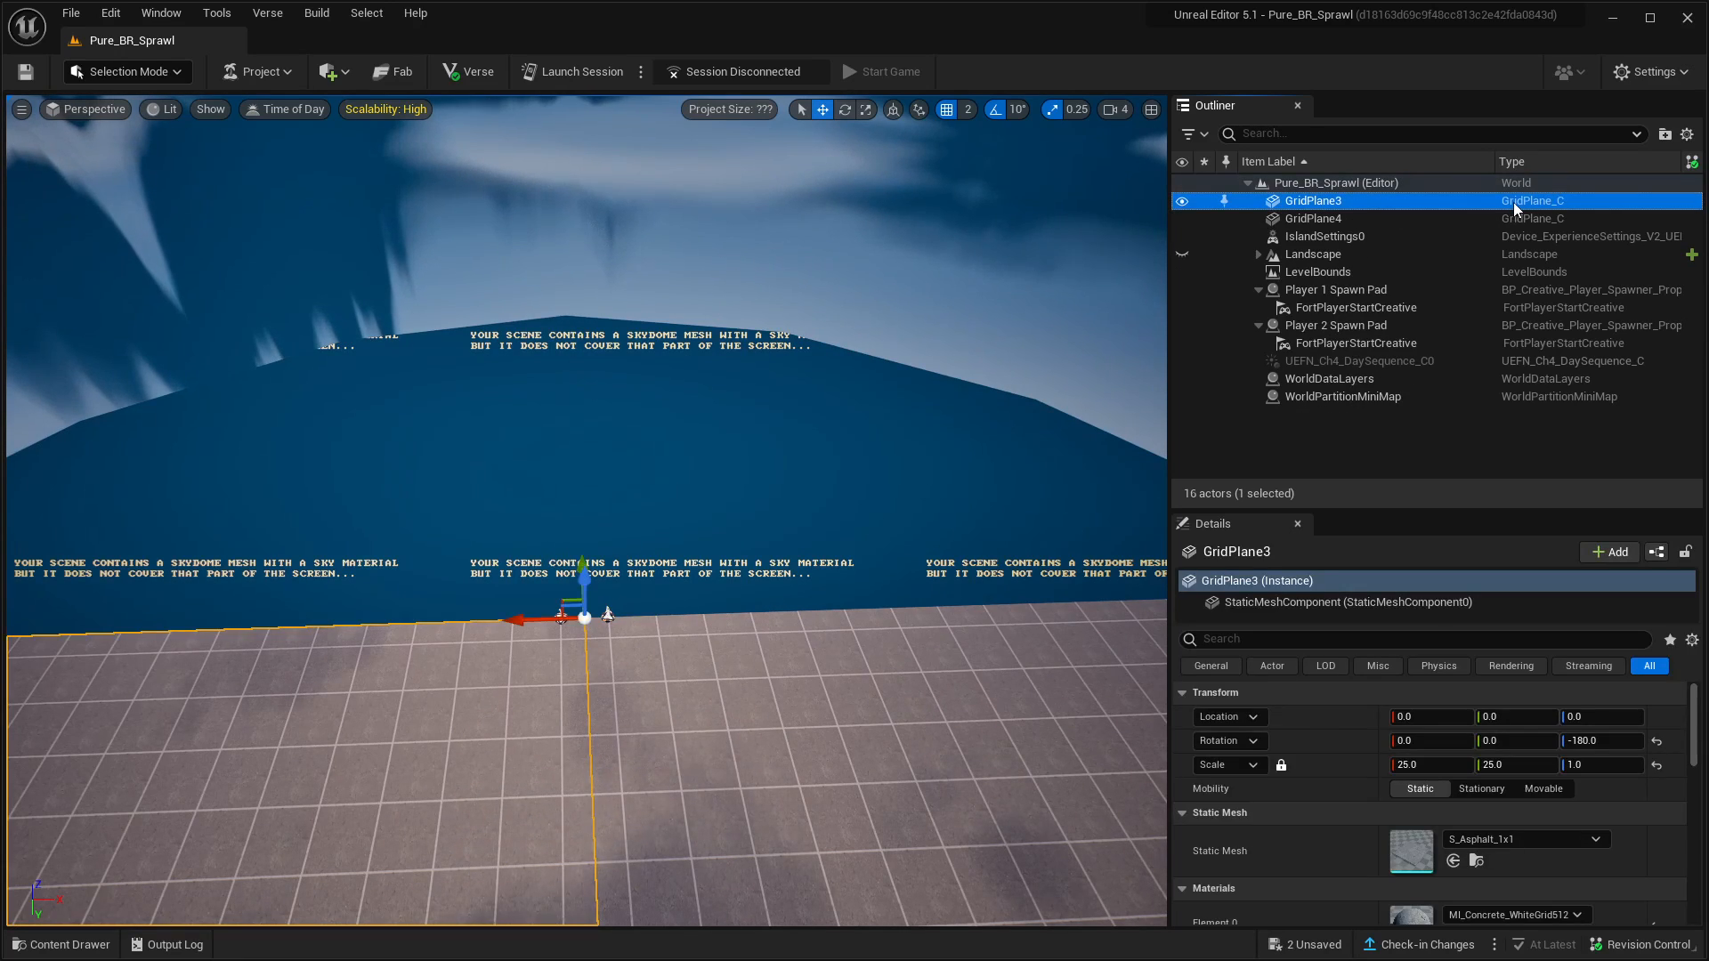
{"action": "key", "text": "Delete"}
{"action": "left_click", "coordinate": [1514, 201]}
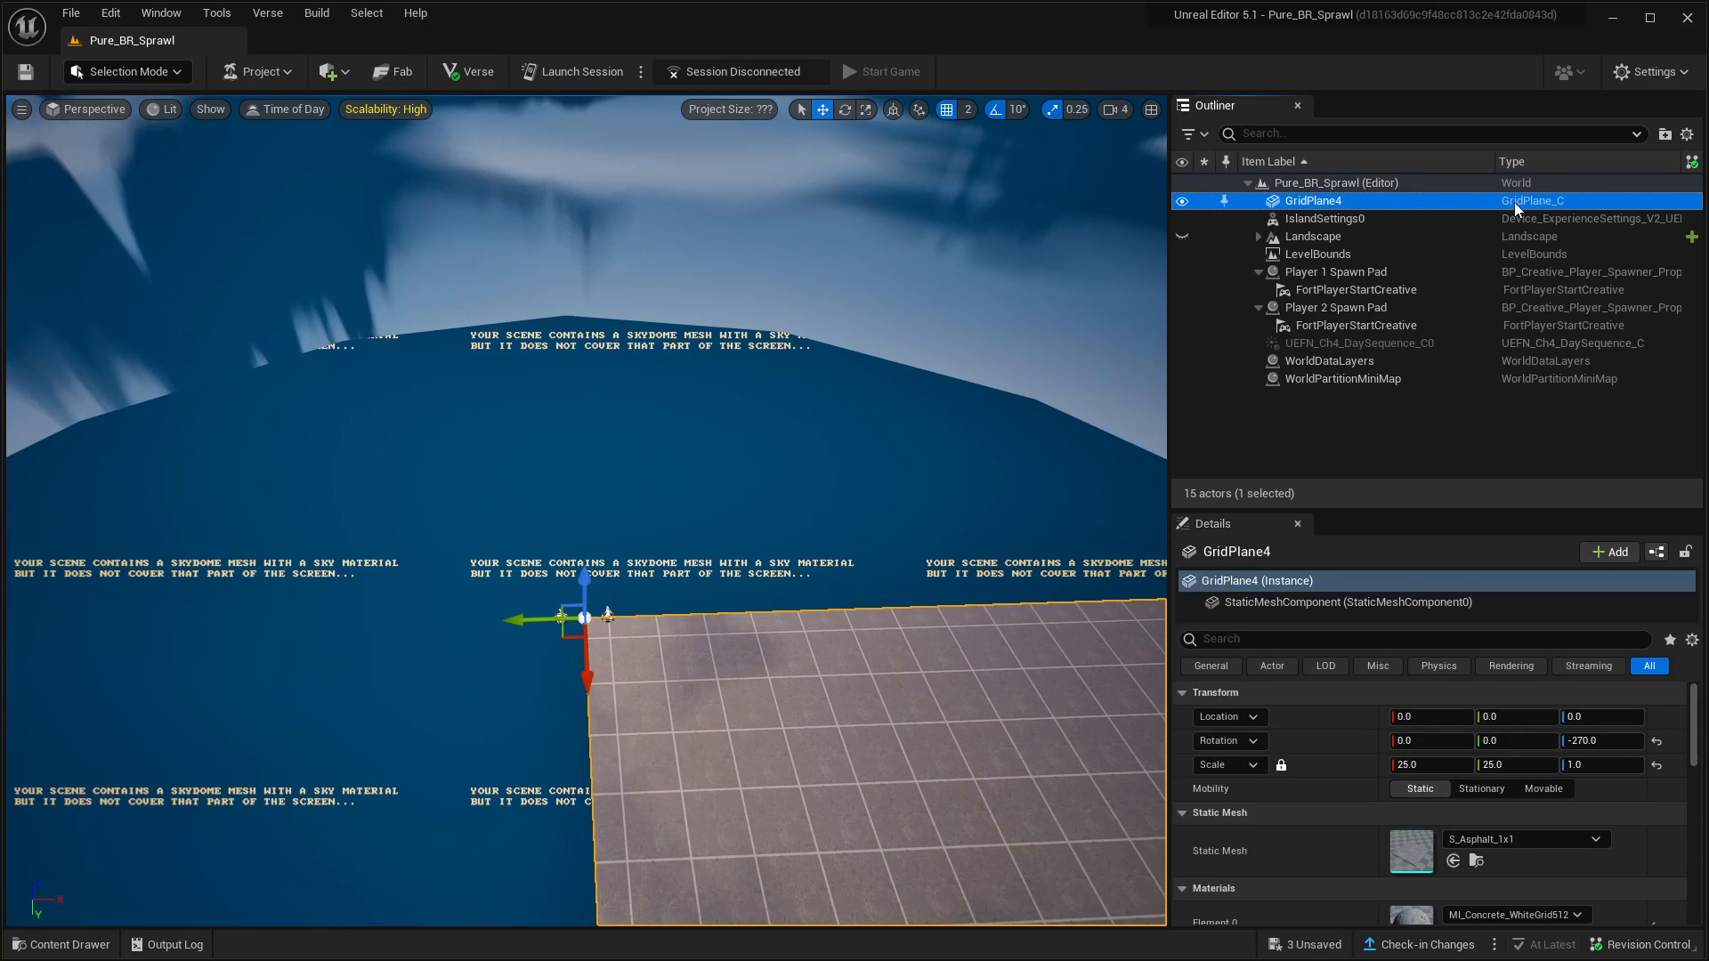
{"action": "key", "text": "Delete"}
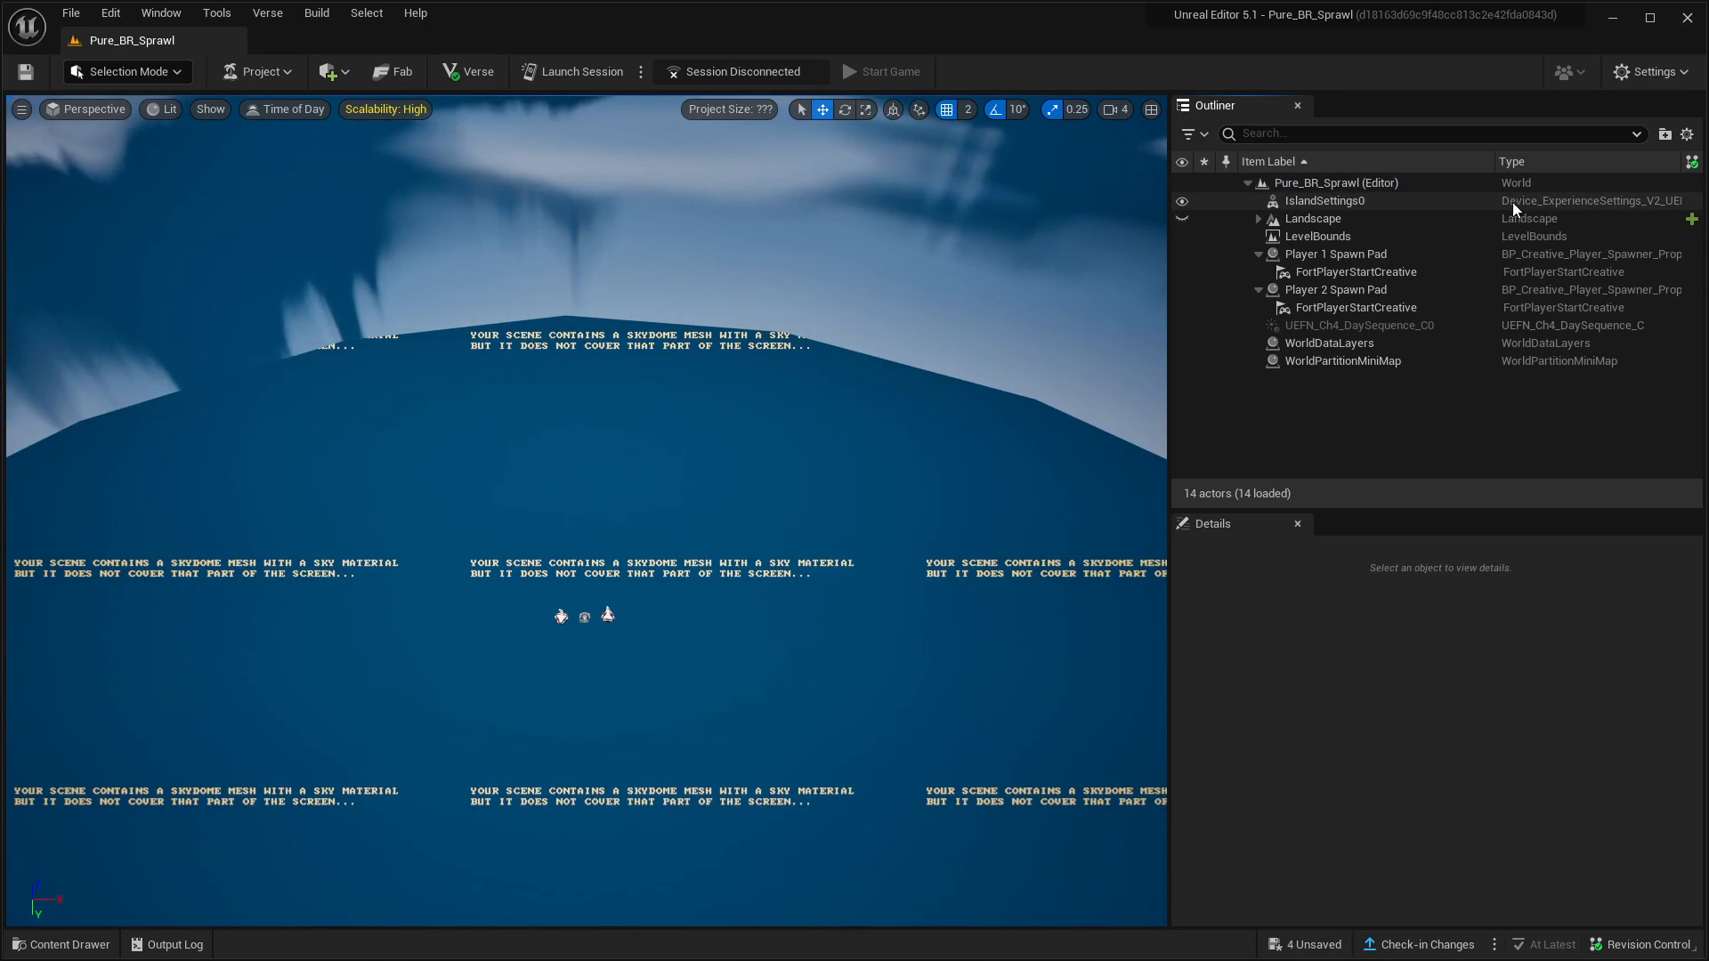
Select the Player 1 Spawn Pad and make the hidden Landscape visible again
{"action": "left_click", "coordinate": [1365, 252]}
{"action": "right_click_drag", "start_coordinate": [587, 510], "coordinate": [529, 499]}
{"action": "key", "text": "w"}
{"action": "key", "text": "w"}
{"action": "key", "text": "w"}
{"action": "key", "text": "s"}
{"action": "key", "text": "s"}
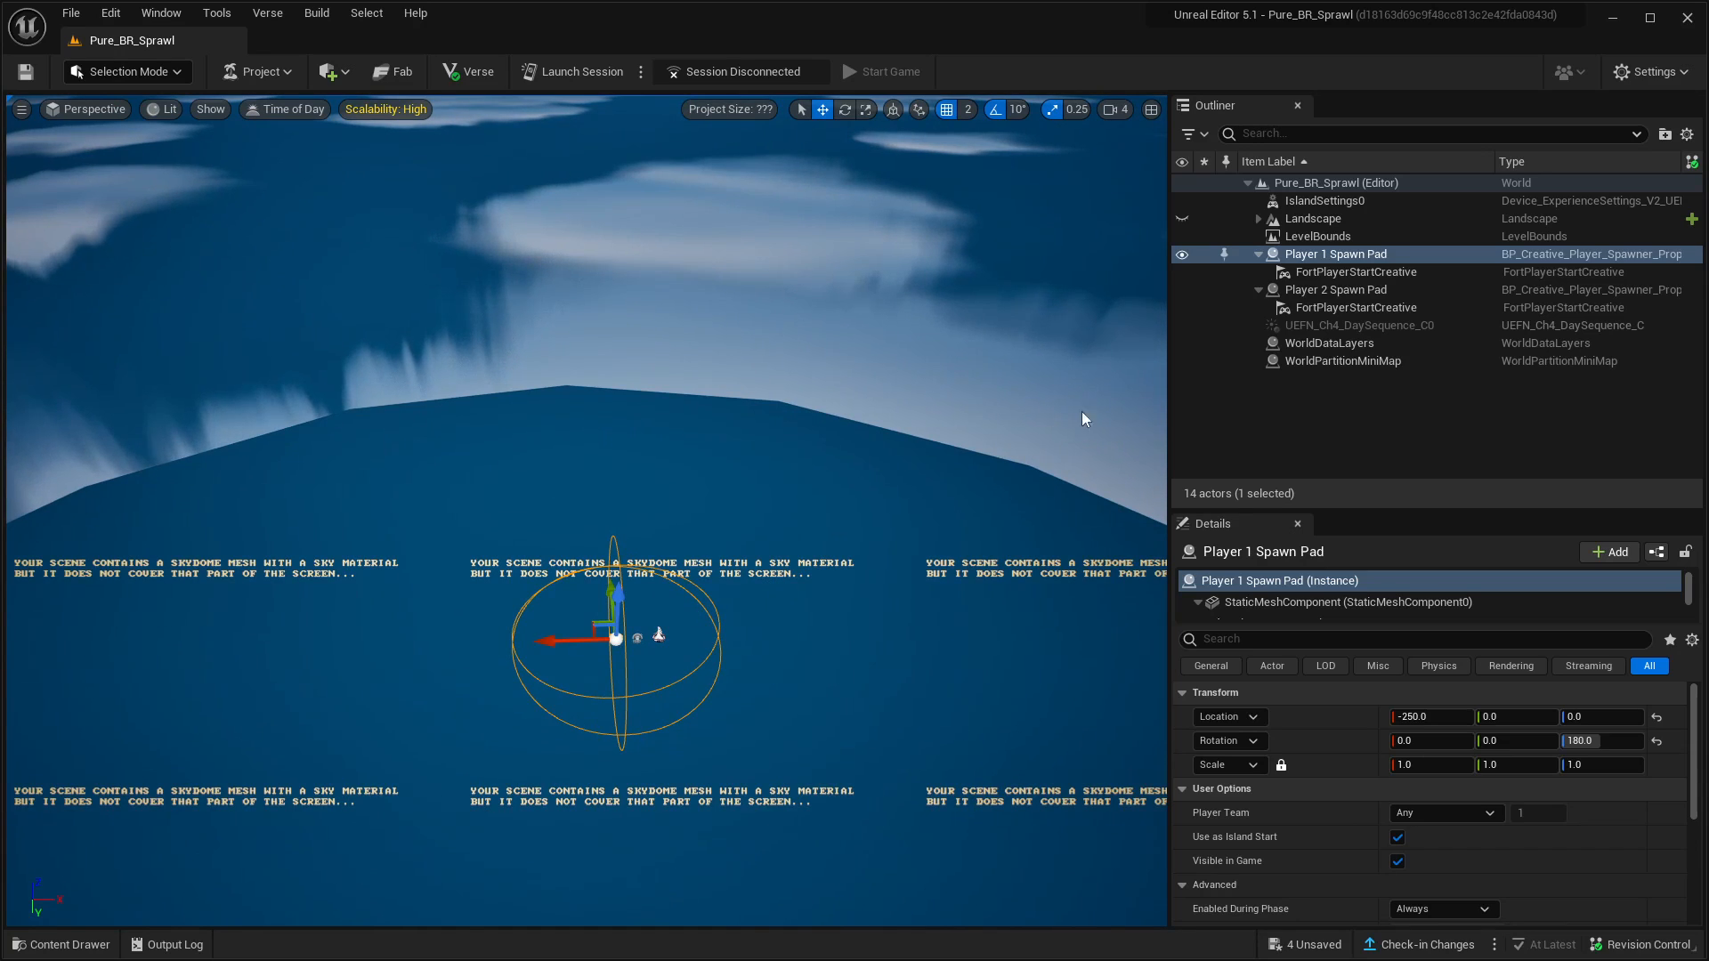
{"action": "left_click", "coordinate": [1181, 218]}
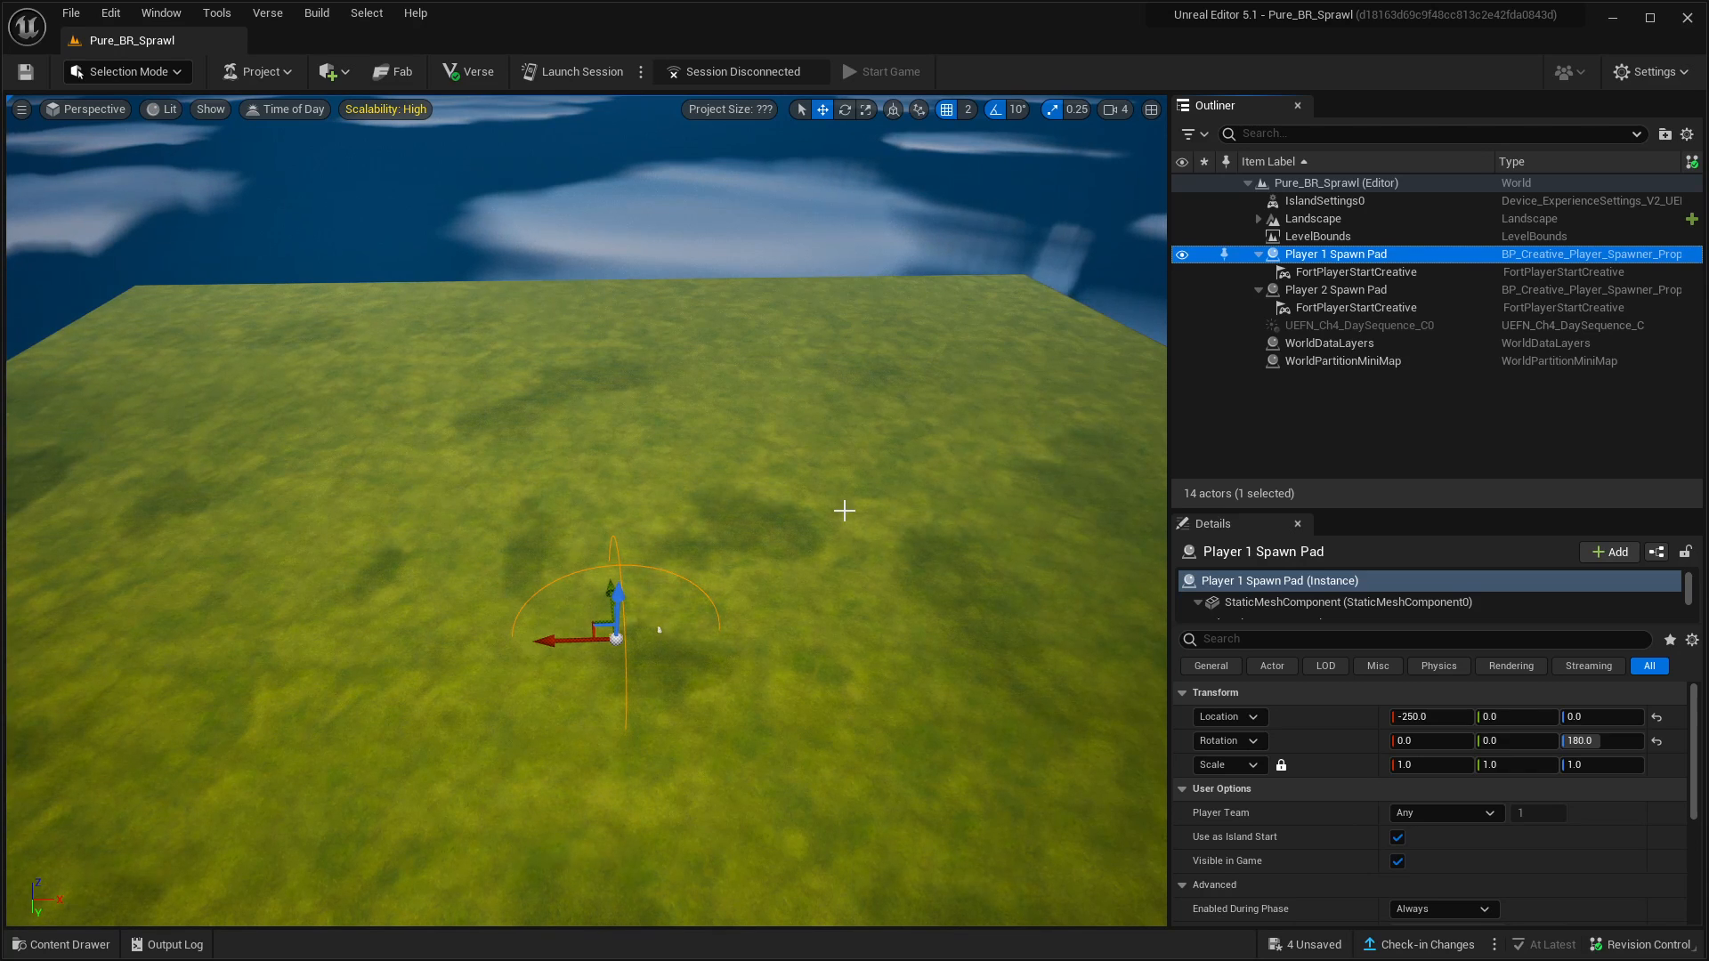
Place the Flush Factory prefab from the Fortnite Factory prefabs in a far corner of the landscape, at about X -4096, Y -7168
{"action": "right_click_drag", "start_coordinate": [846, 511], "coordinate": [930, 598]}
{"action": "key", "text": "w"}
{"action": "key", "text": "w"}
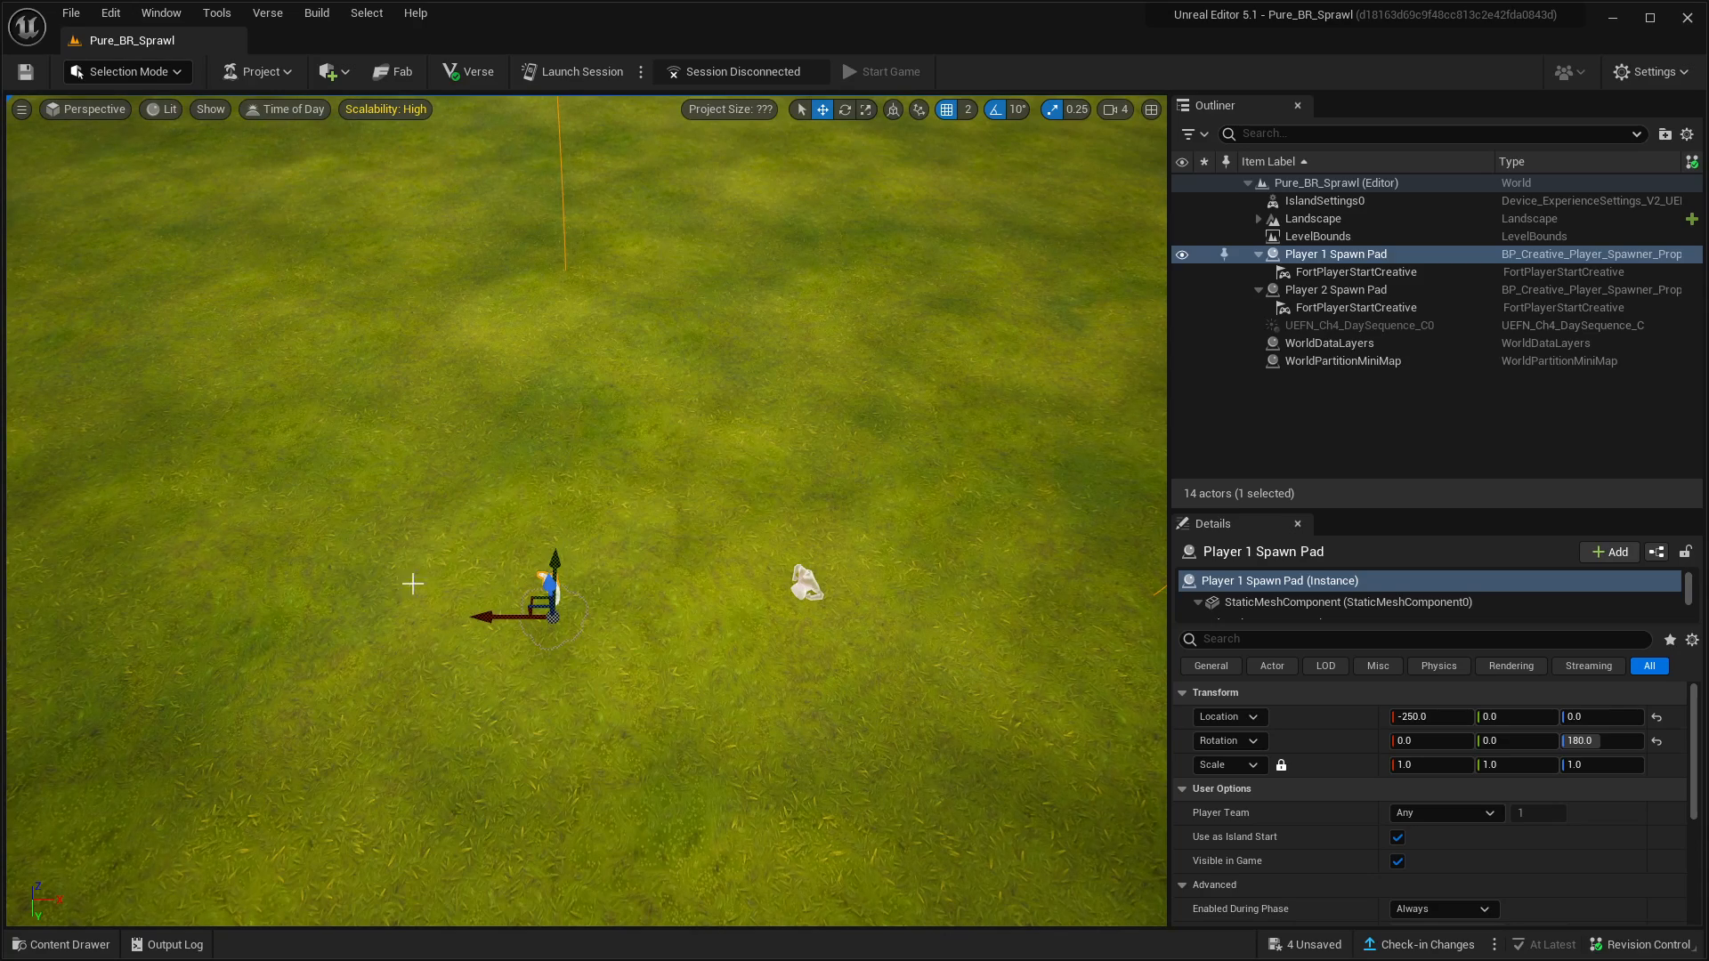
{"action": "key", "text": "s"}
{"action": "mouse_move", "coordinate": [649, 564]}
{"action": "right_mouse_down"}
{"action": "mouse_move", "coordinate": [652, 475]}
{"action": "mouse_move", "coordinate": [652, 561]}
{"action": "right_mouse_up"}
{"action": "key", "text": "s"}
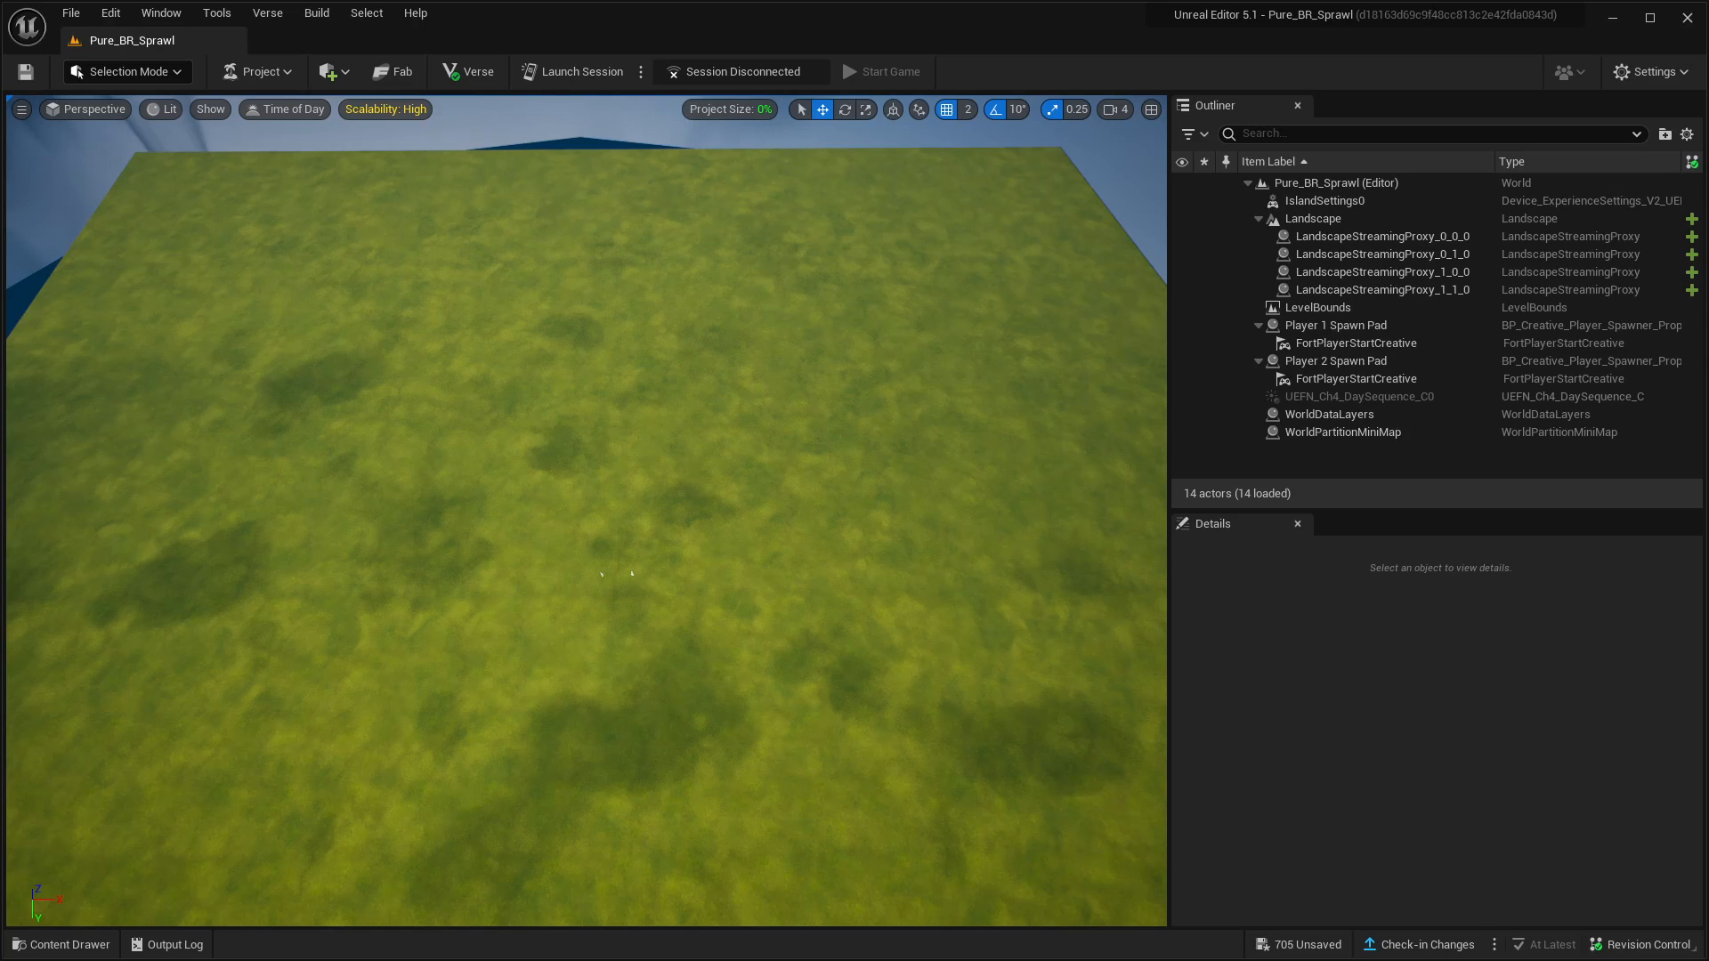
{"action": "left_click", "coordinate": [73, 947]}
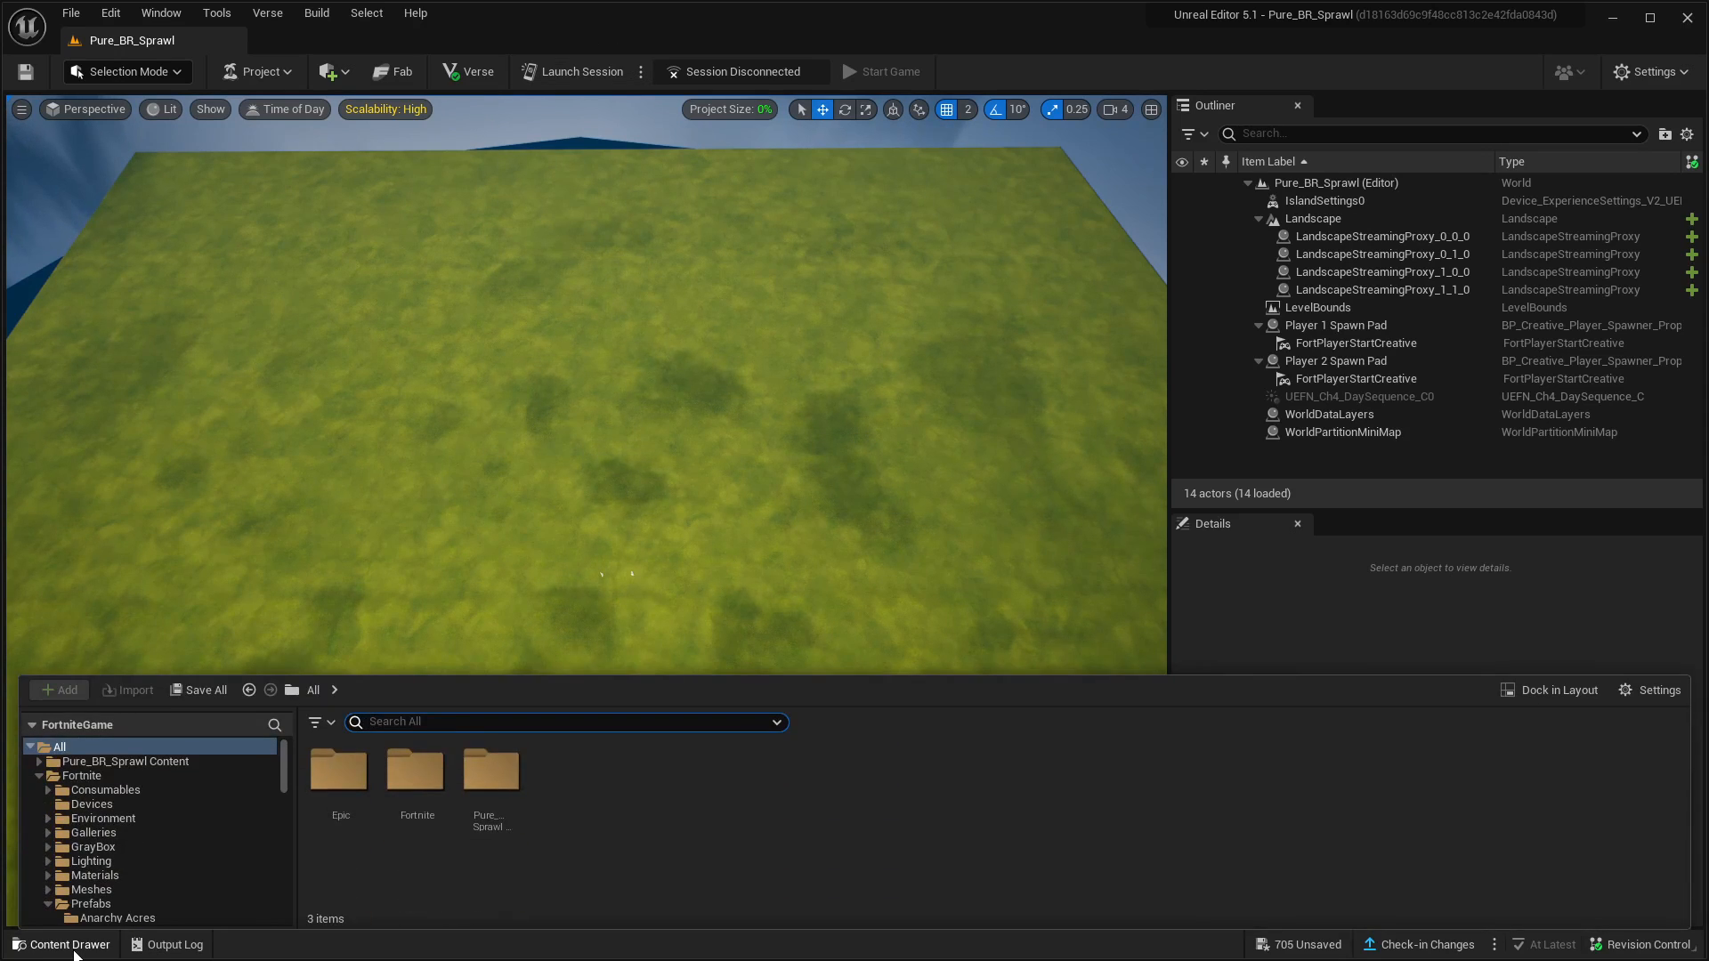
{"action": "left_click", "coordinate": [77, 776]}
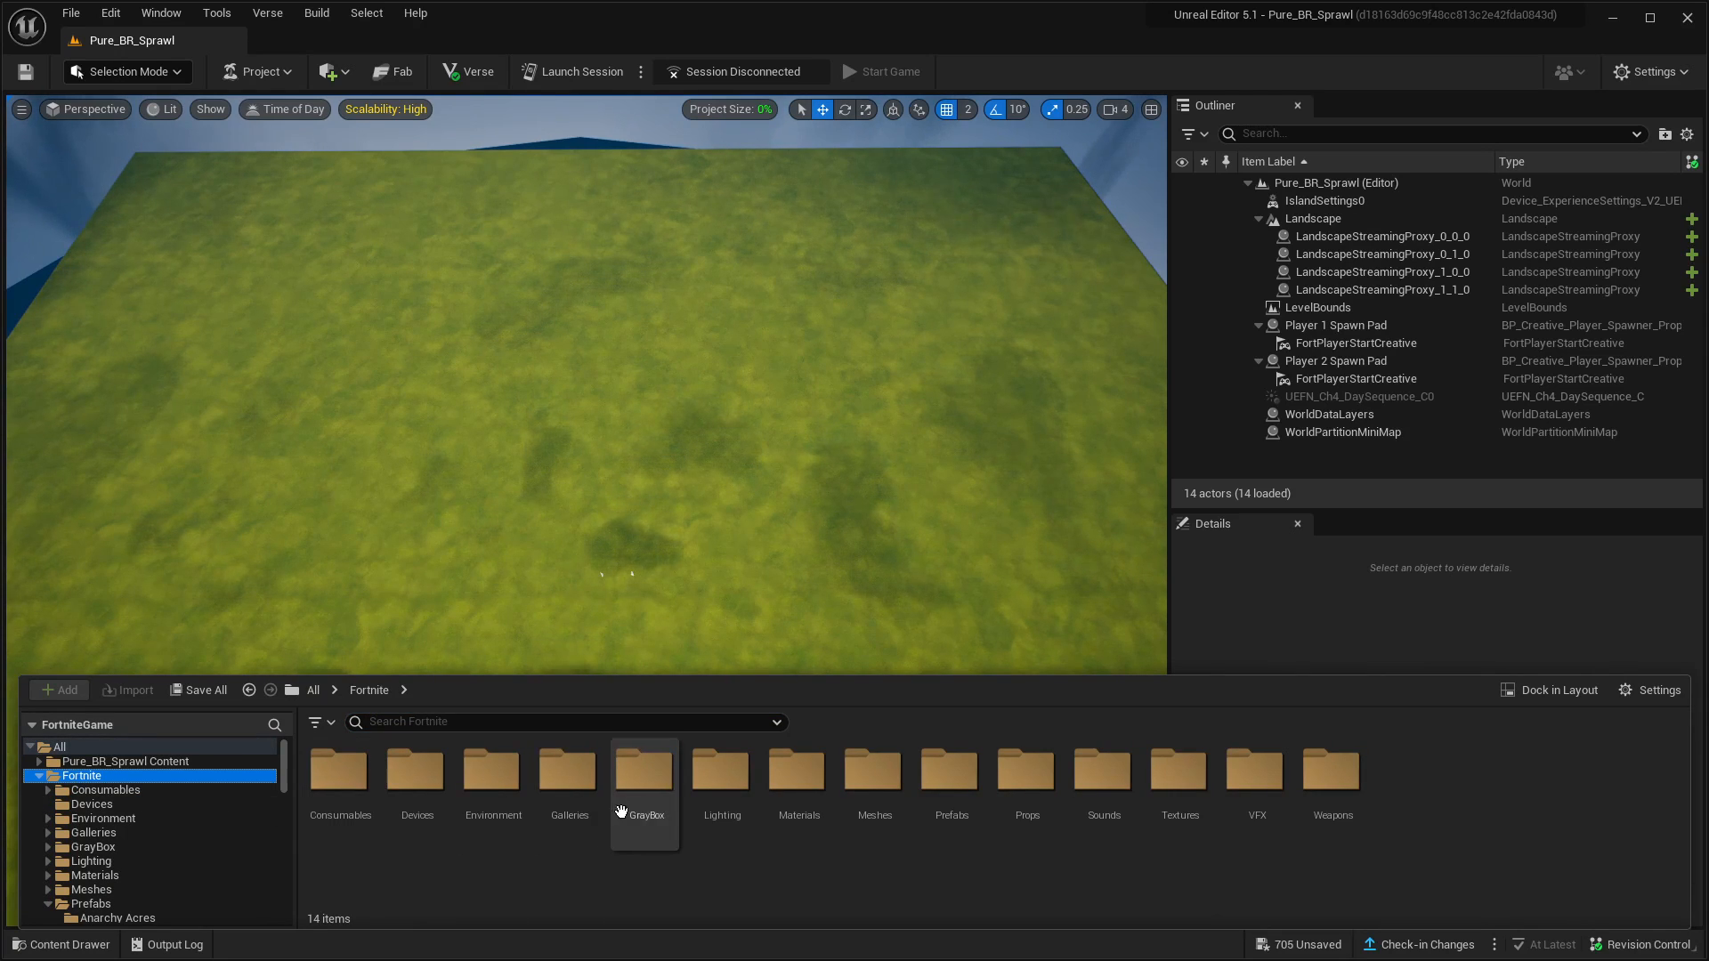
{"action": "double_click", "coordinate": [943, 783]}
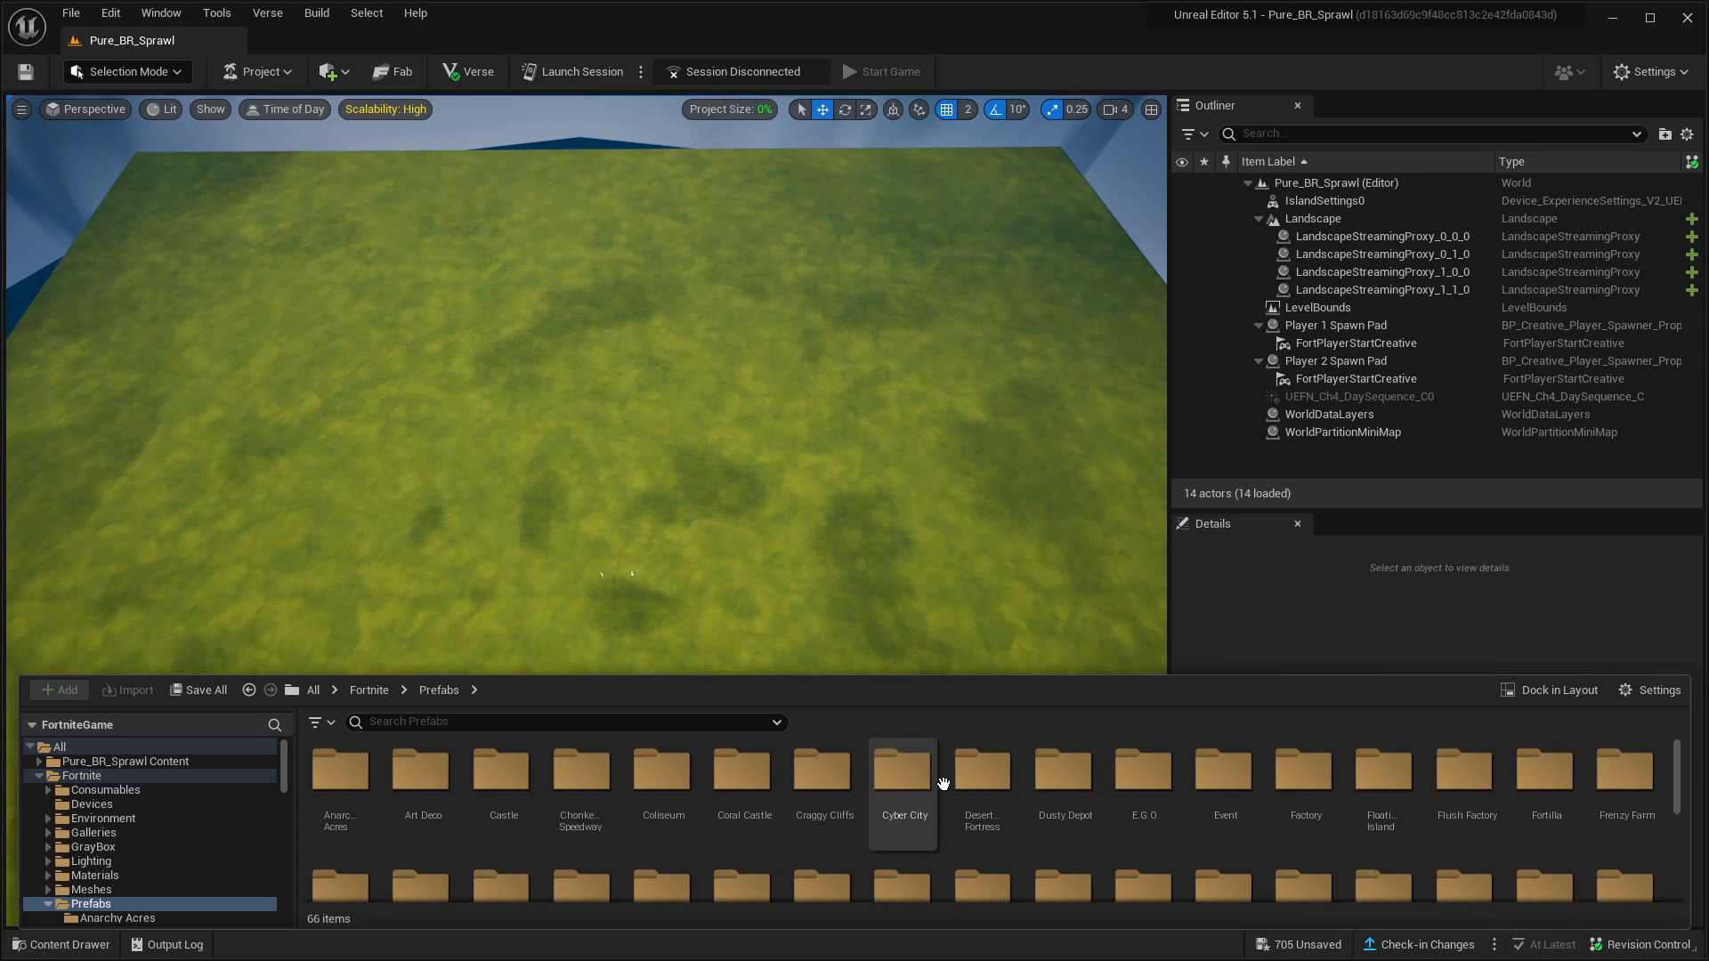
{"action": "double_click", "coordinate": [1316, 790]}
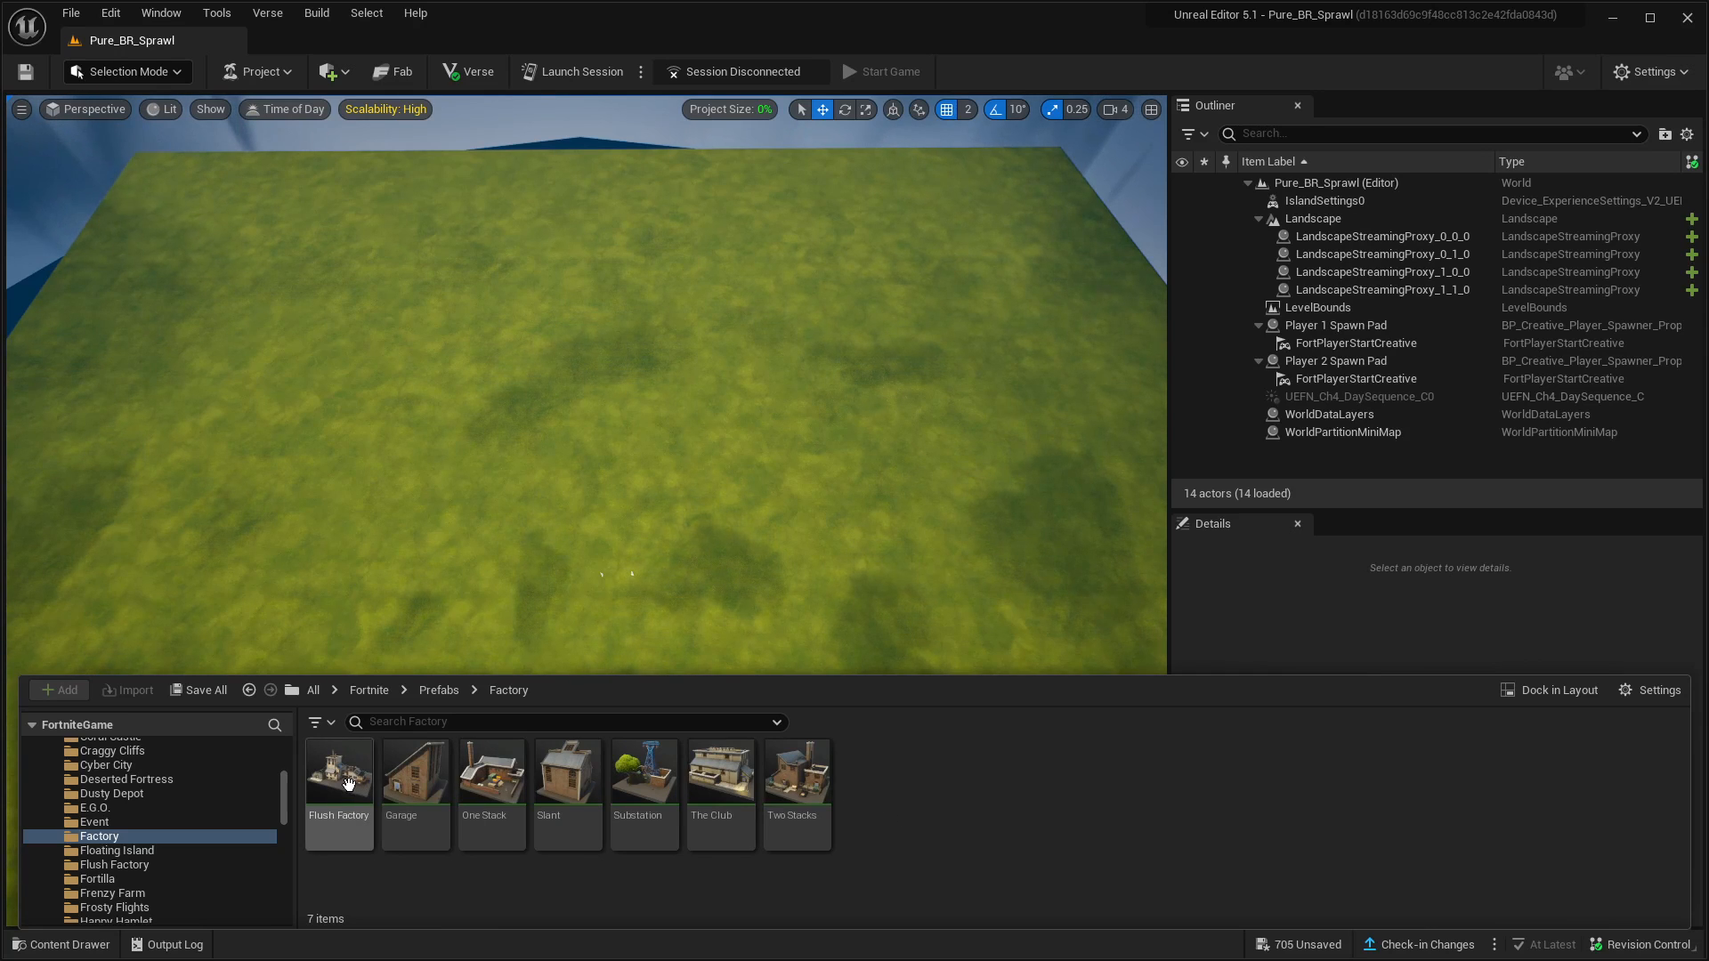
{"action": "left_click_drag", "start_coordinate": [348, 783], "coordinate": [431, 288]}
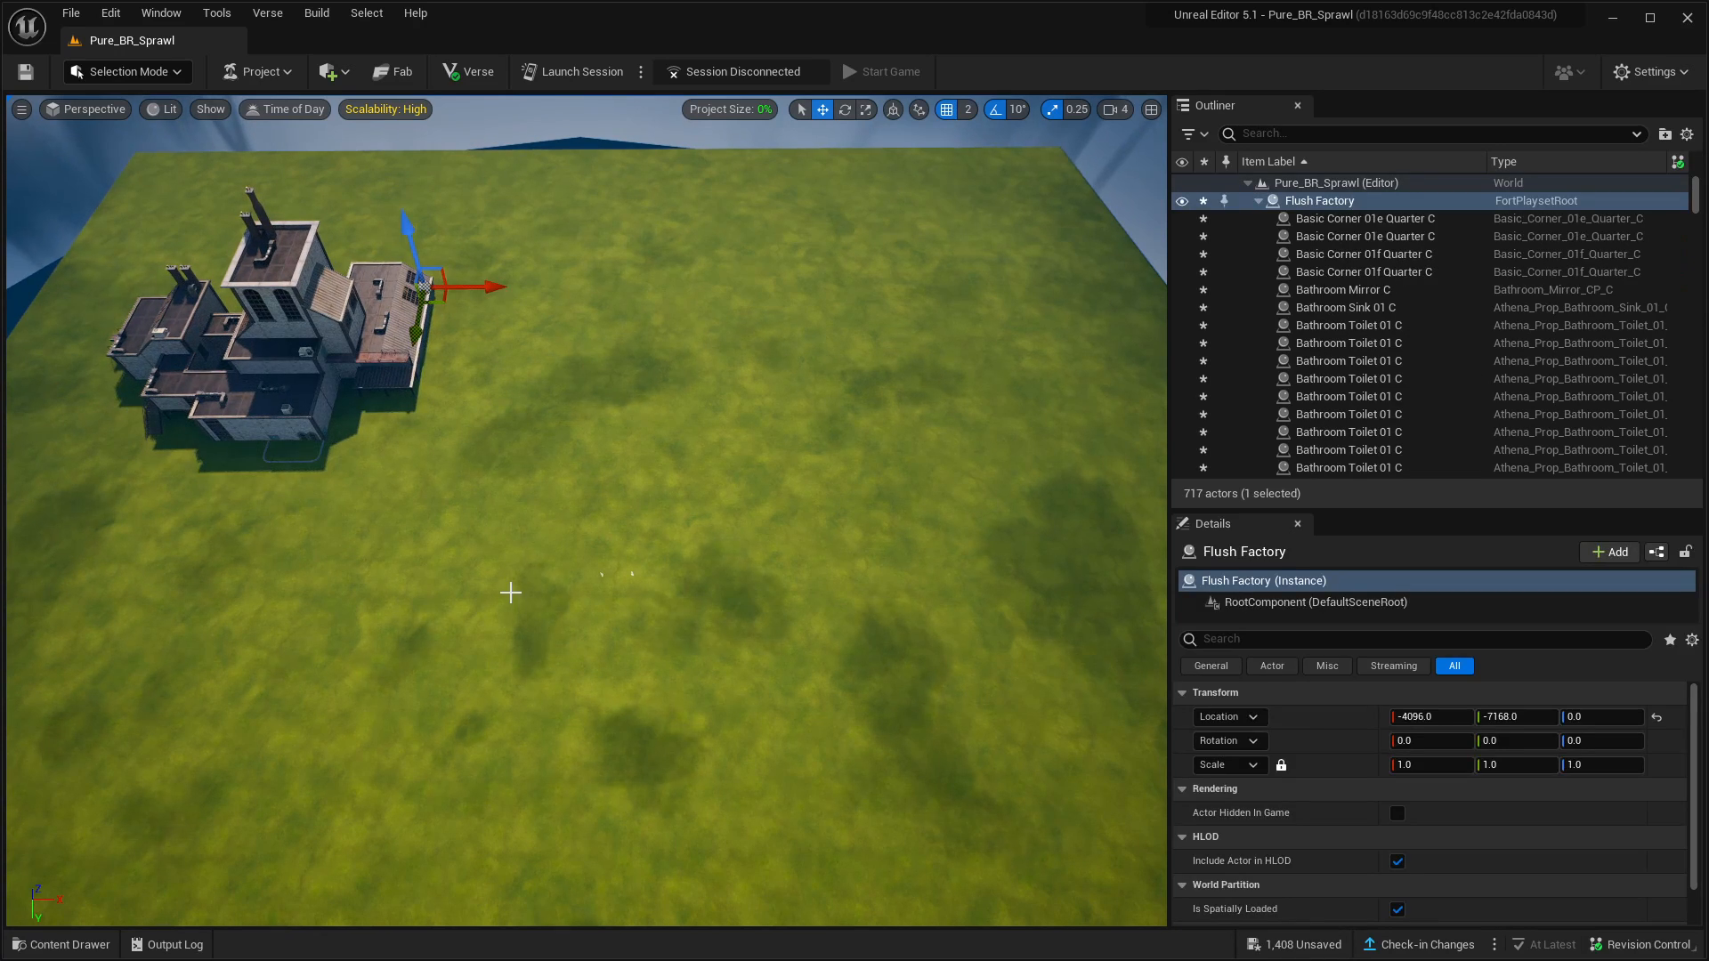
Collapse the Flush Factory hierarchy and delete all four LandscapeStreamingProxy actors belonging to the existing Landscape
{"action": "right_click_drag", "start_coordinate": [528, 581], "coordinate": [534, 527]}
{"action": "key", "text": "w"}
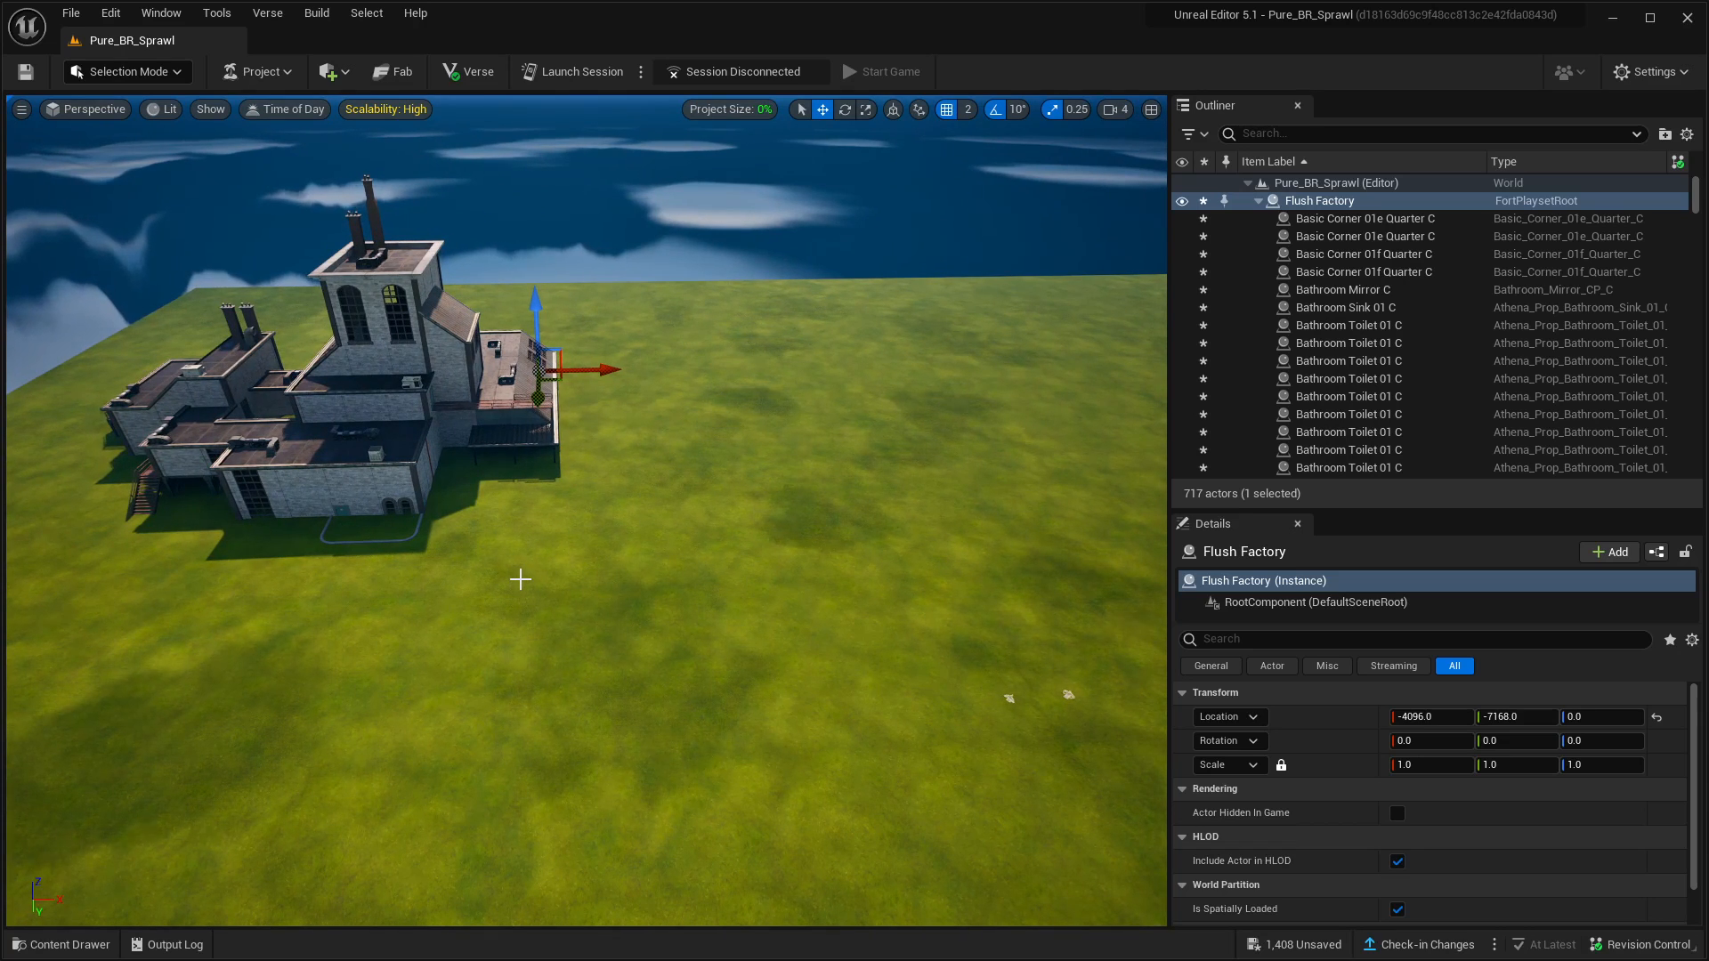
{"action": "right_click_drag", "start_coordinate": [521, 580], "coordinate": [538, 712]}
{"action": "key", "text": "s"}
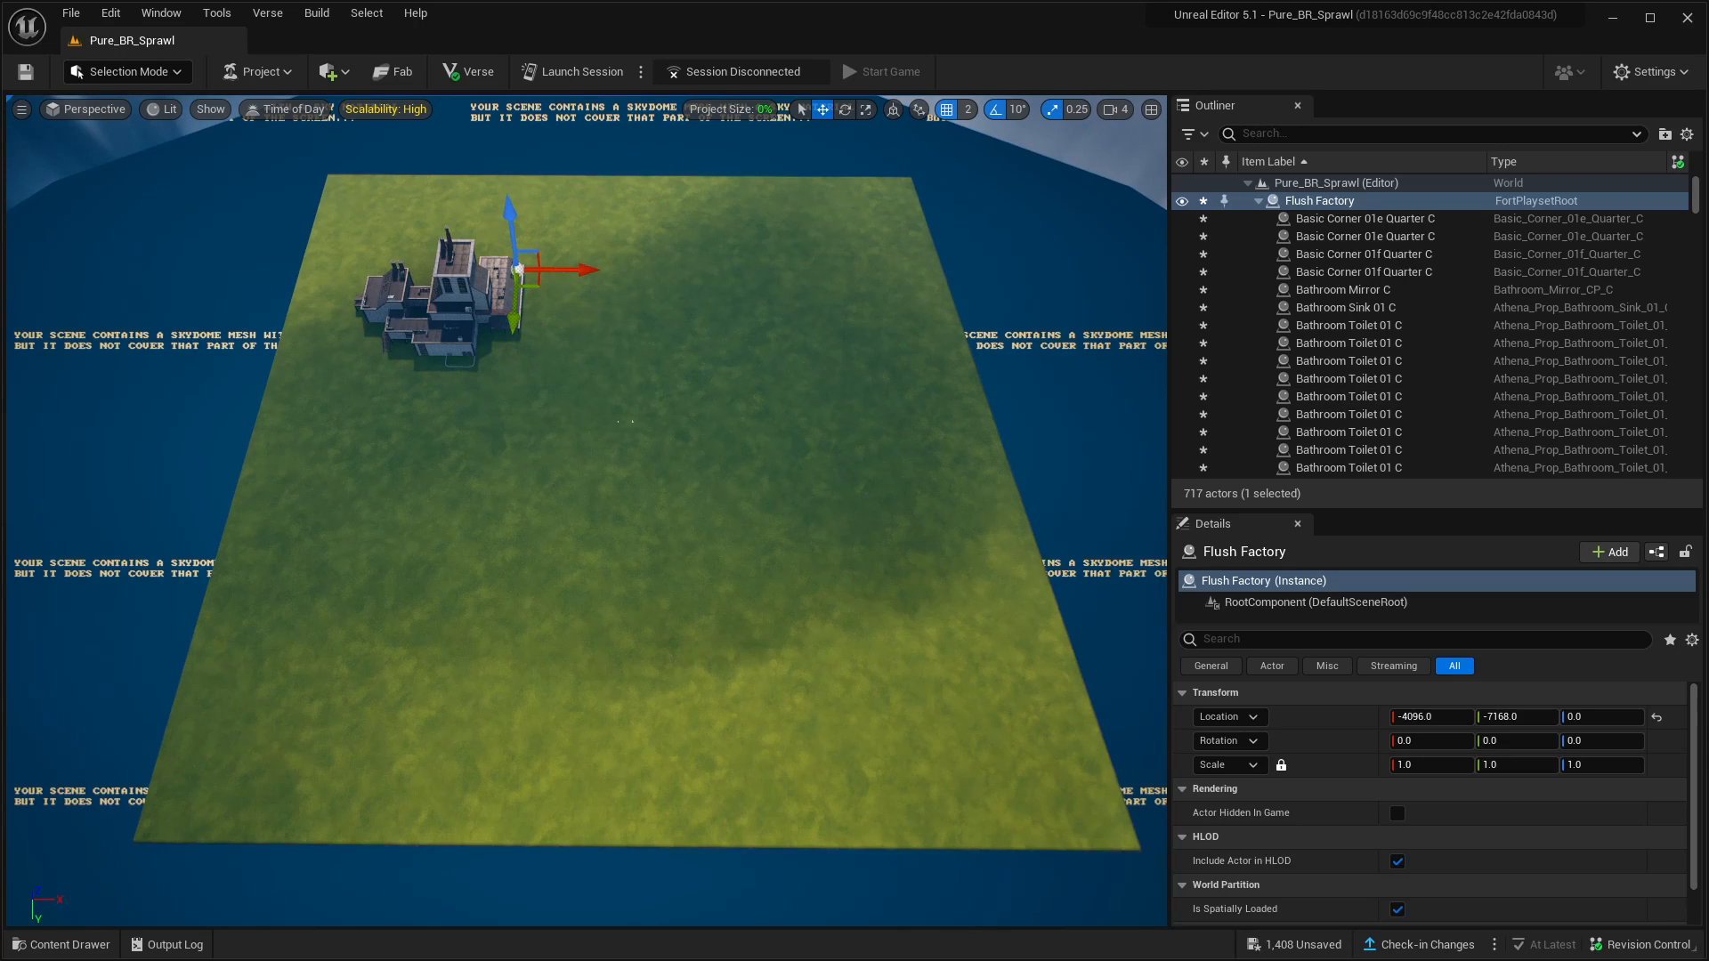
{"action": "left_click", "coordinate": [1346, 204]}
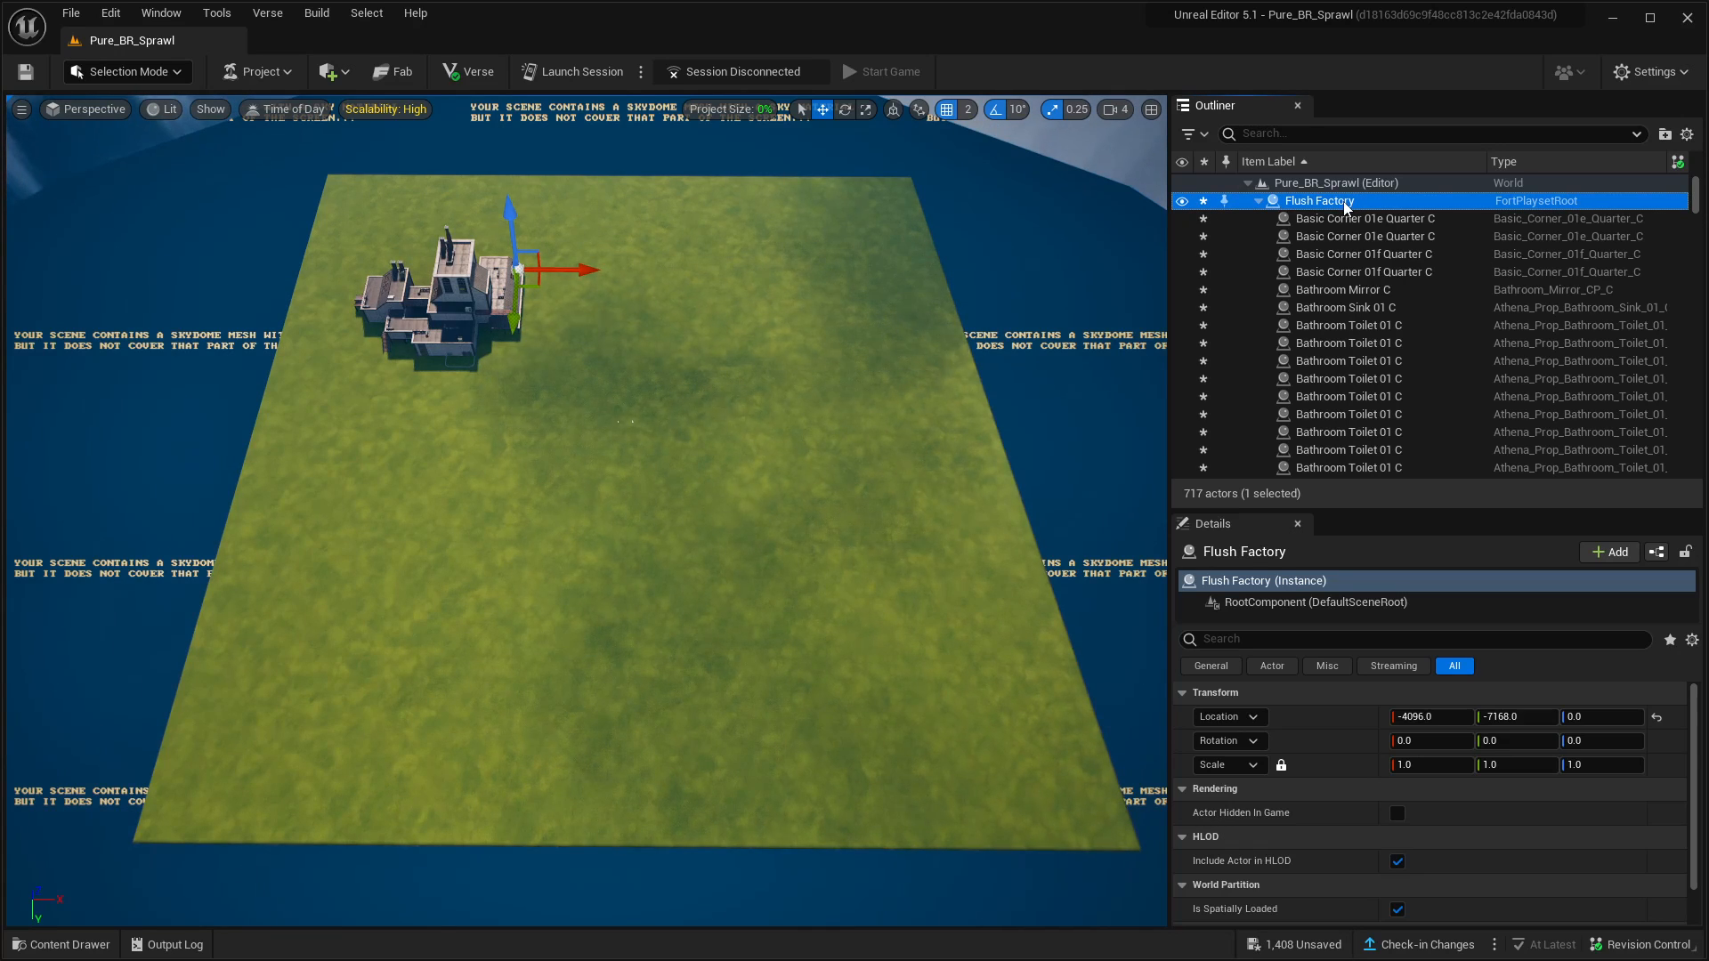
{"action": "left_click", "coordinate": [1258, 203]}
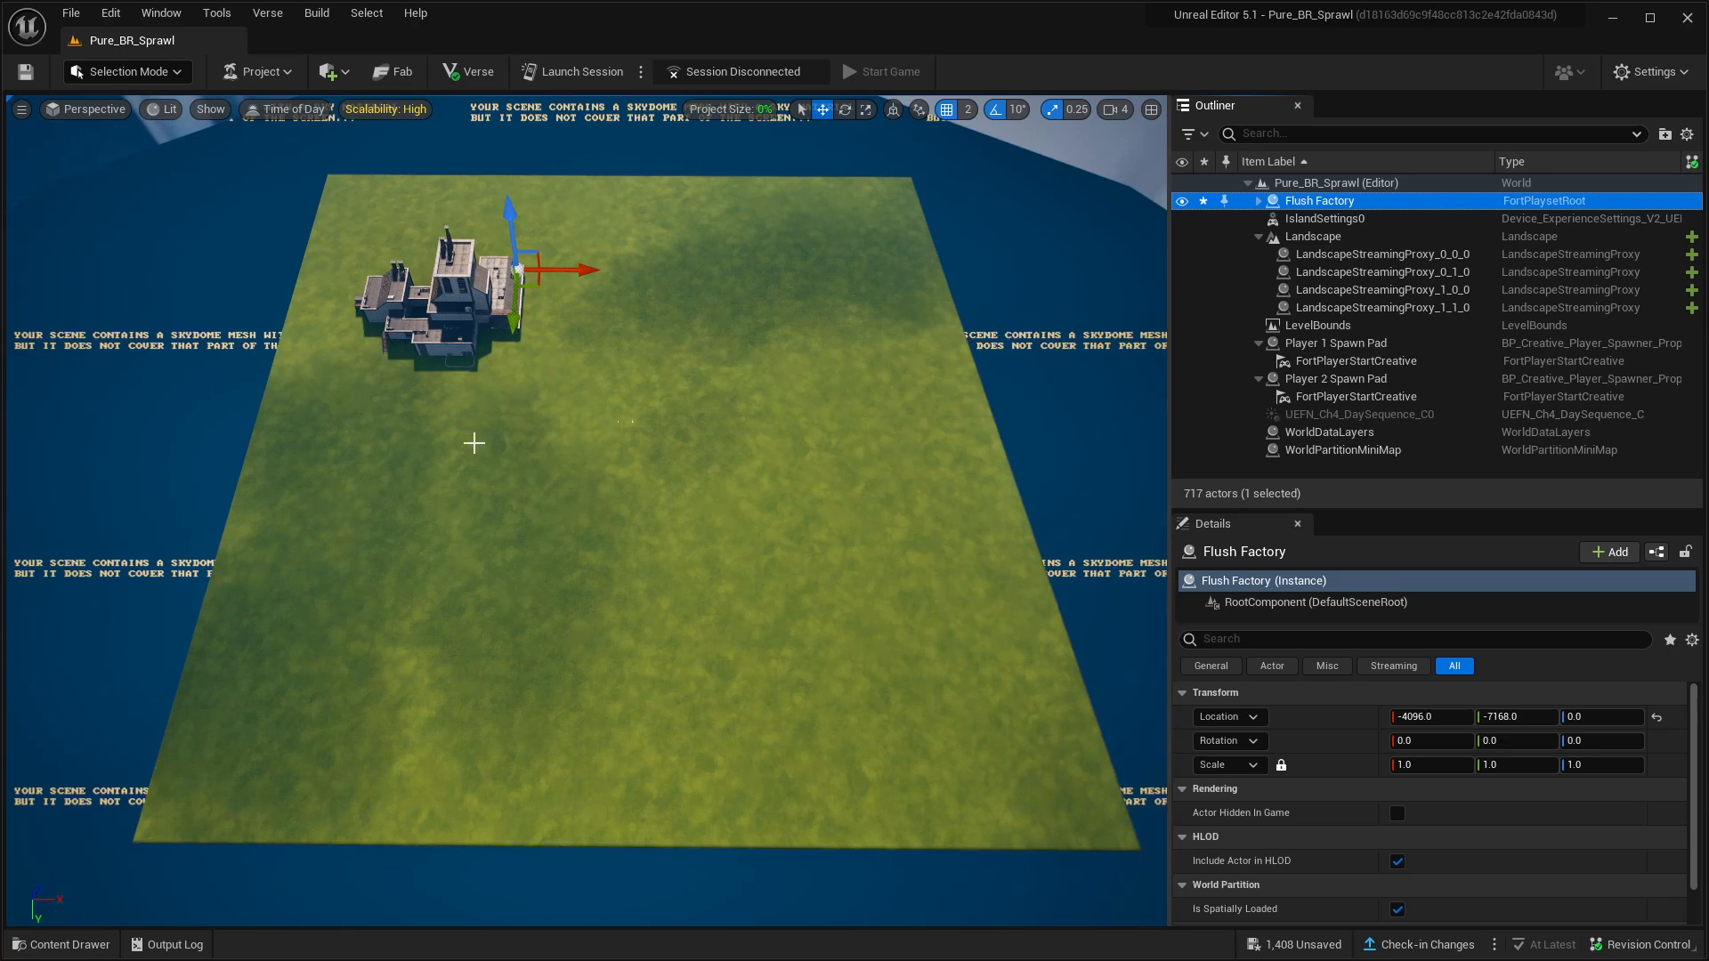
{"action": "key", "text": "Delete"}
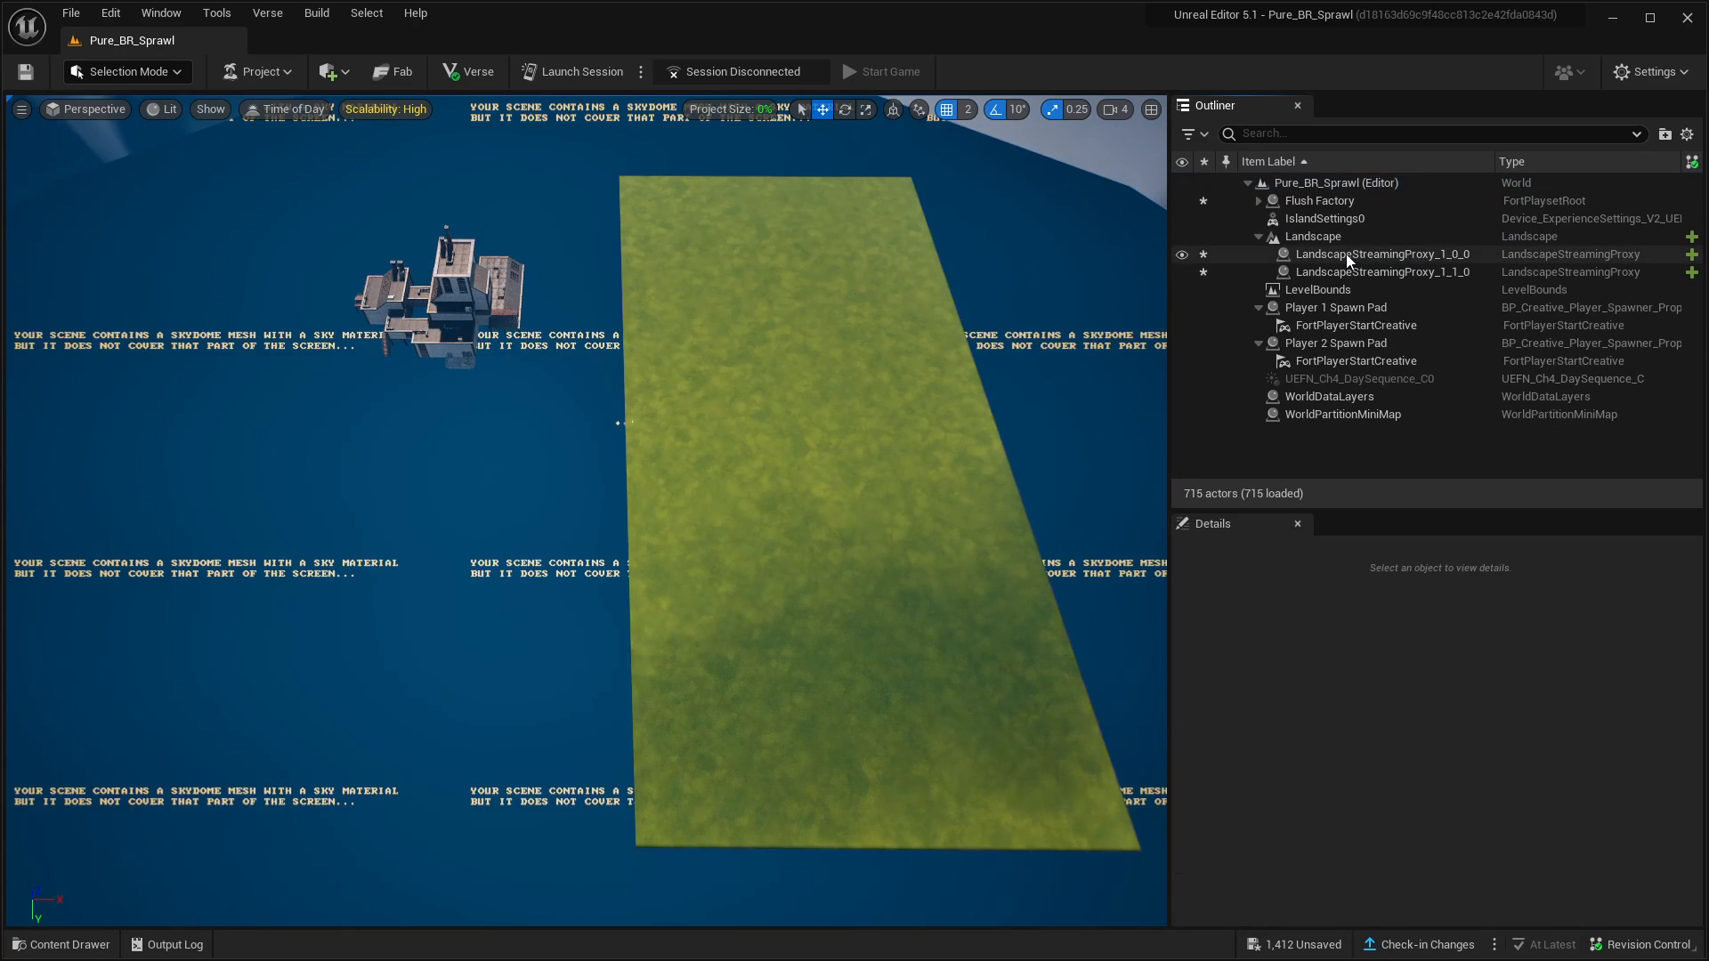
{"action": "left_click", "coordinate": [1345, 253]}
{"action": "key", "text": "Delete"}
{"action": "left_click", "coordinate": [1359, 257]}
{"action": "key", "text": "Delete"}
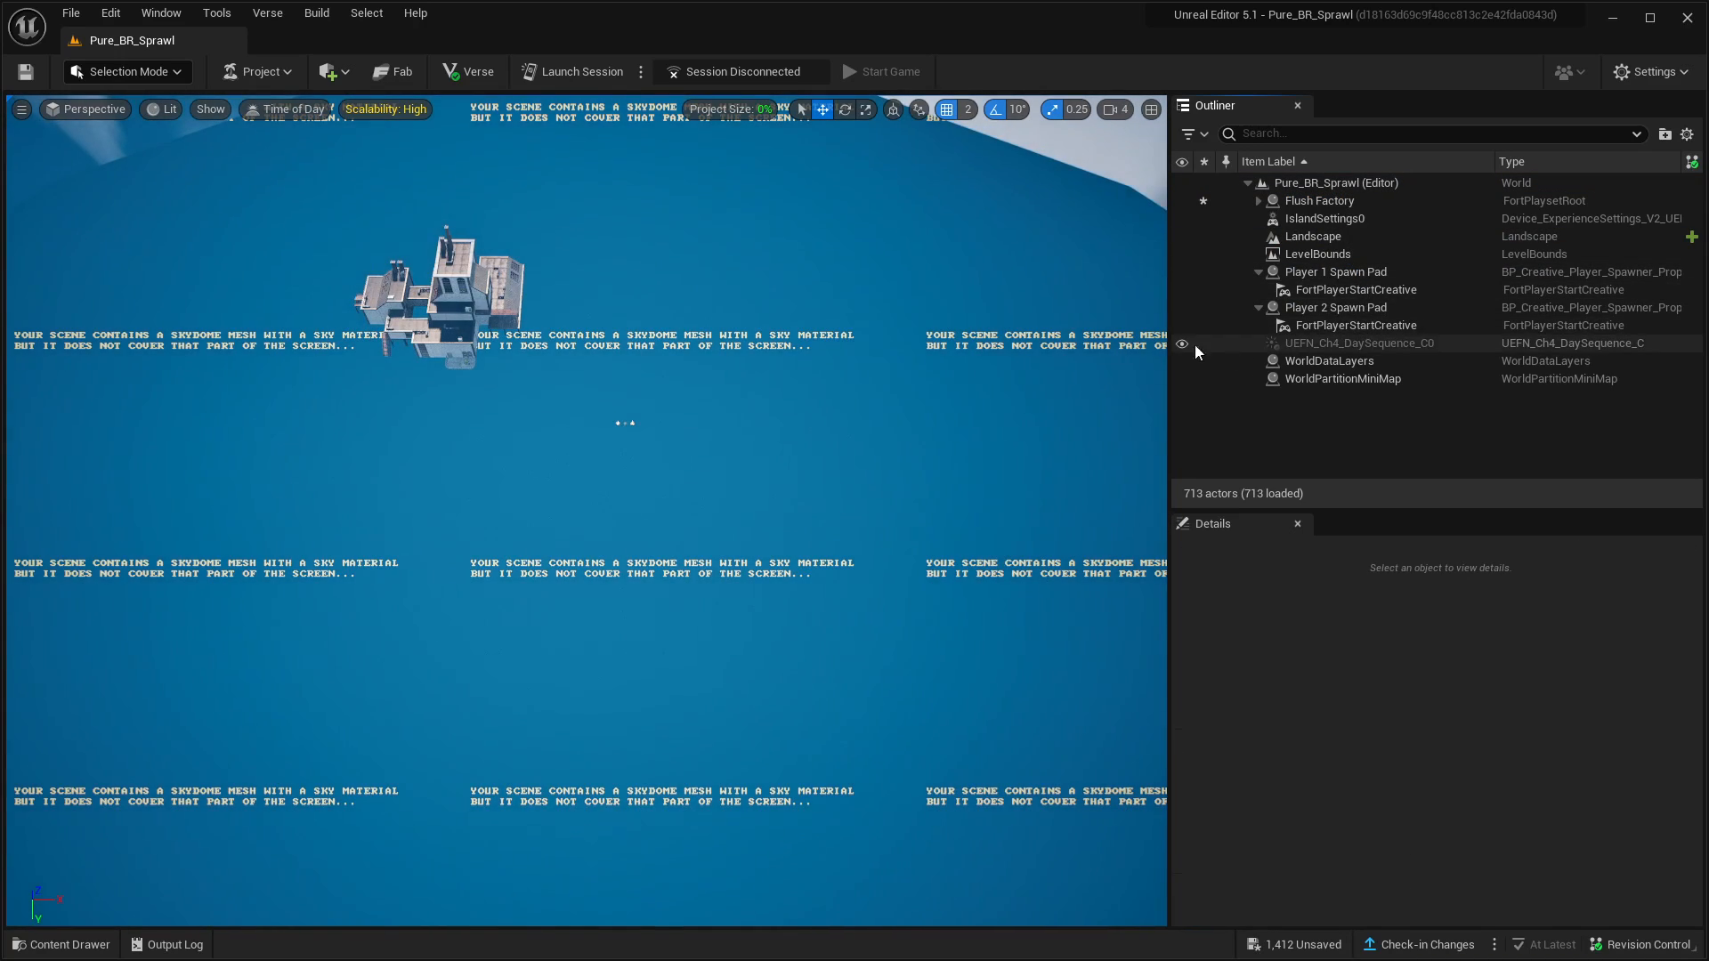
Start a new landscape in Landscape mode and set its number of components to 5 × 5
{"action": "left_click", "coordinate": [136, 72]}
{"action": "left_click", "coordinate": [137, 119]}
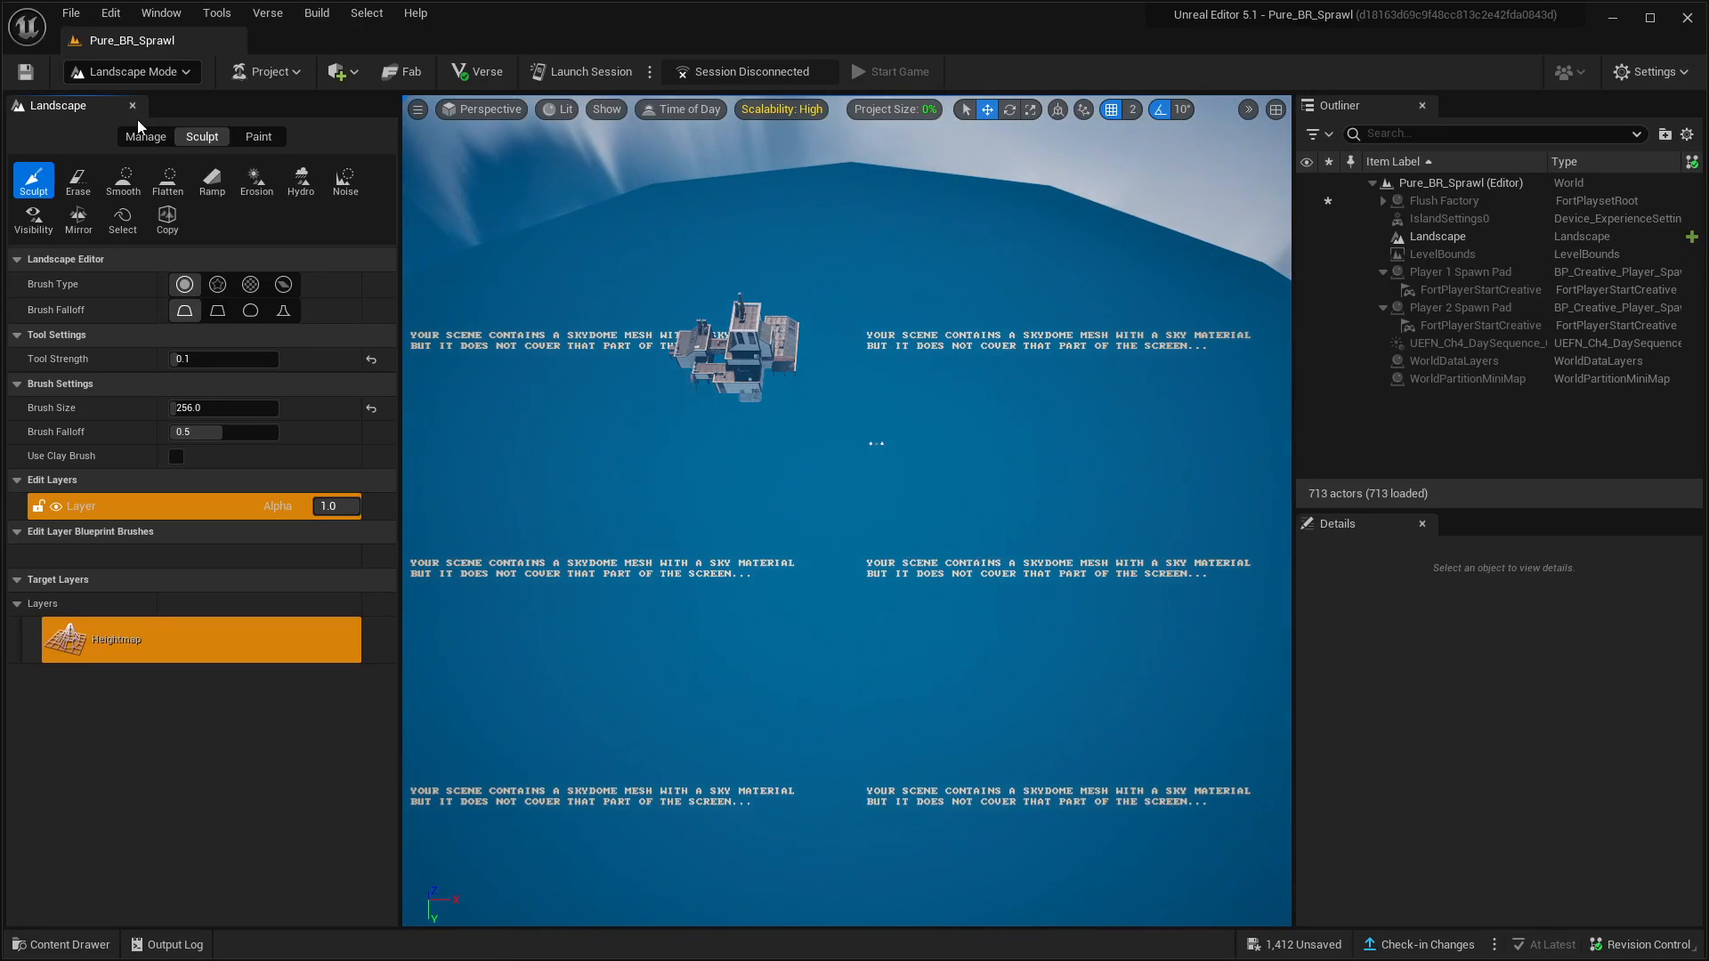
{"action": "left_click", "coordinate": [146, 136]}
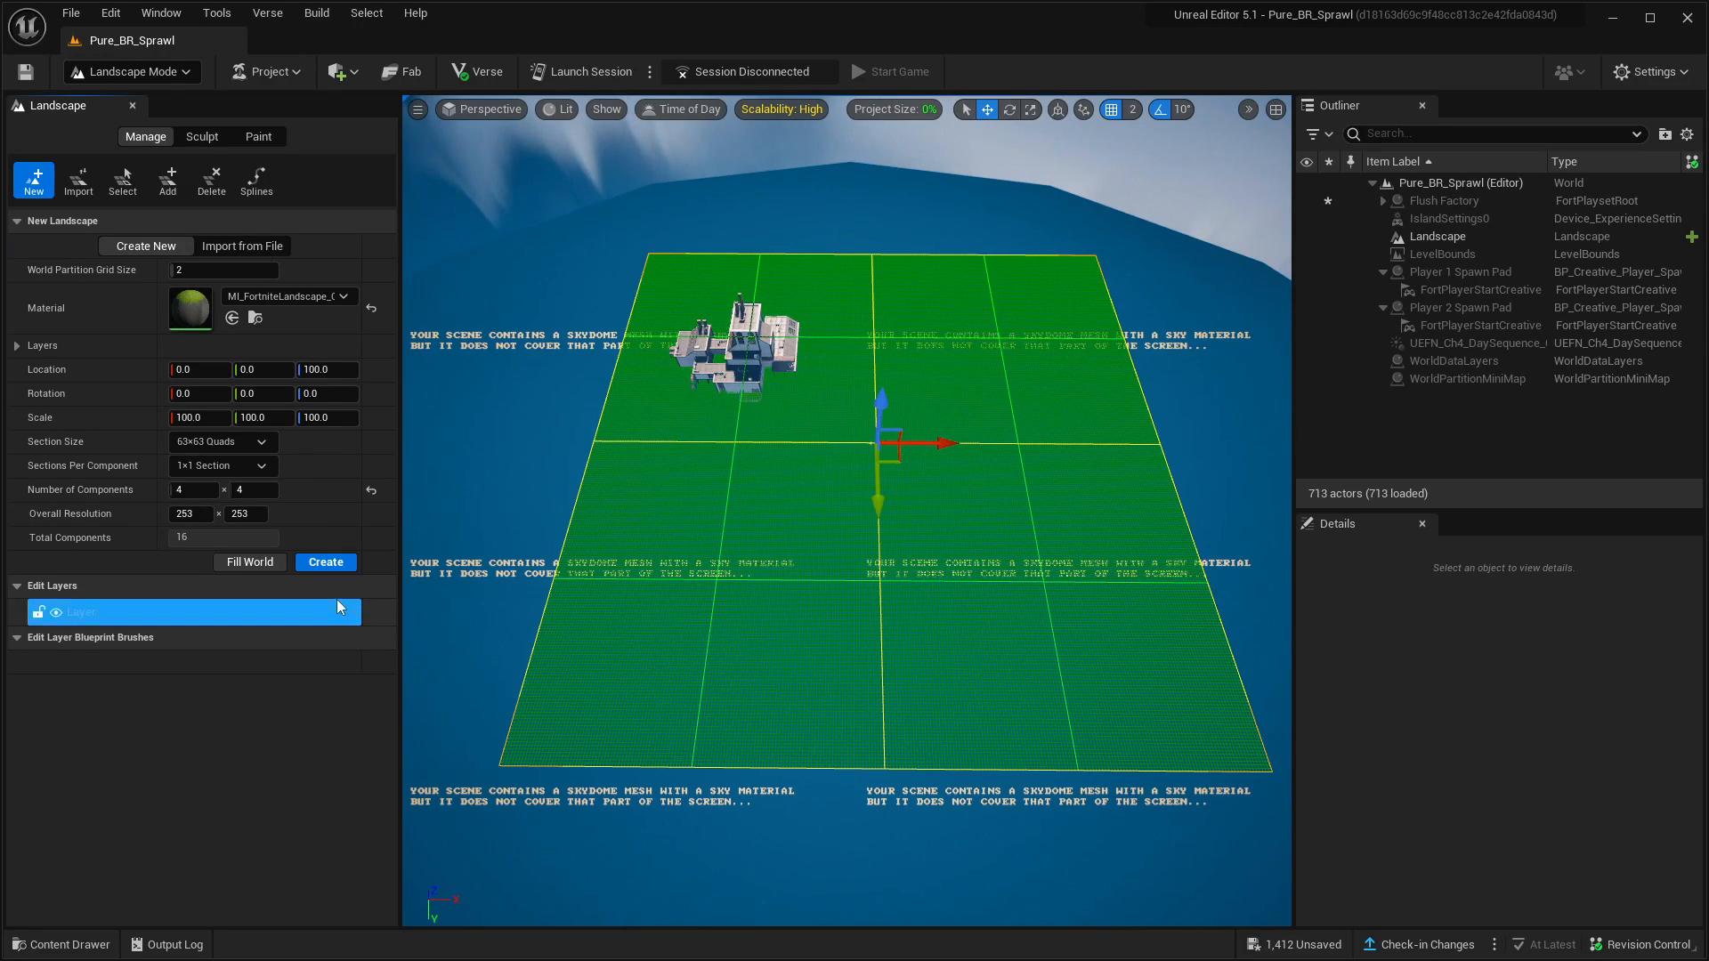
{"action": "left_click", "coordinate": [199, 494]}
{"action": "type", "text": "5"}
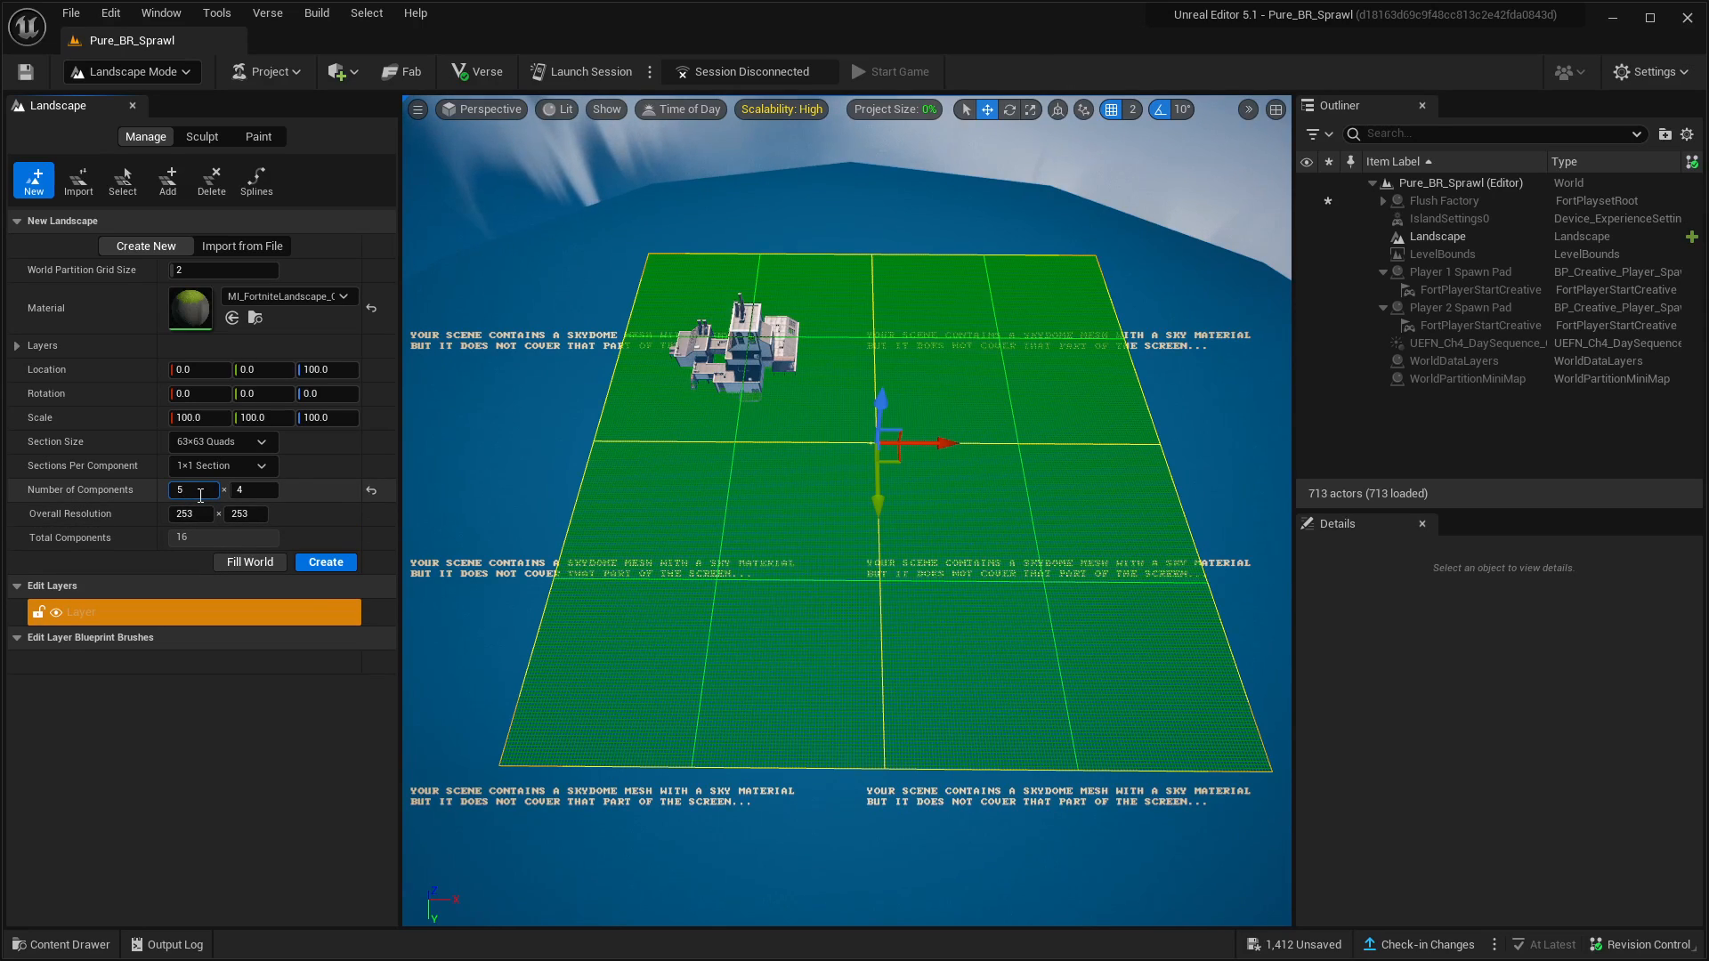
{"action": "key", "text": "Tab"}
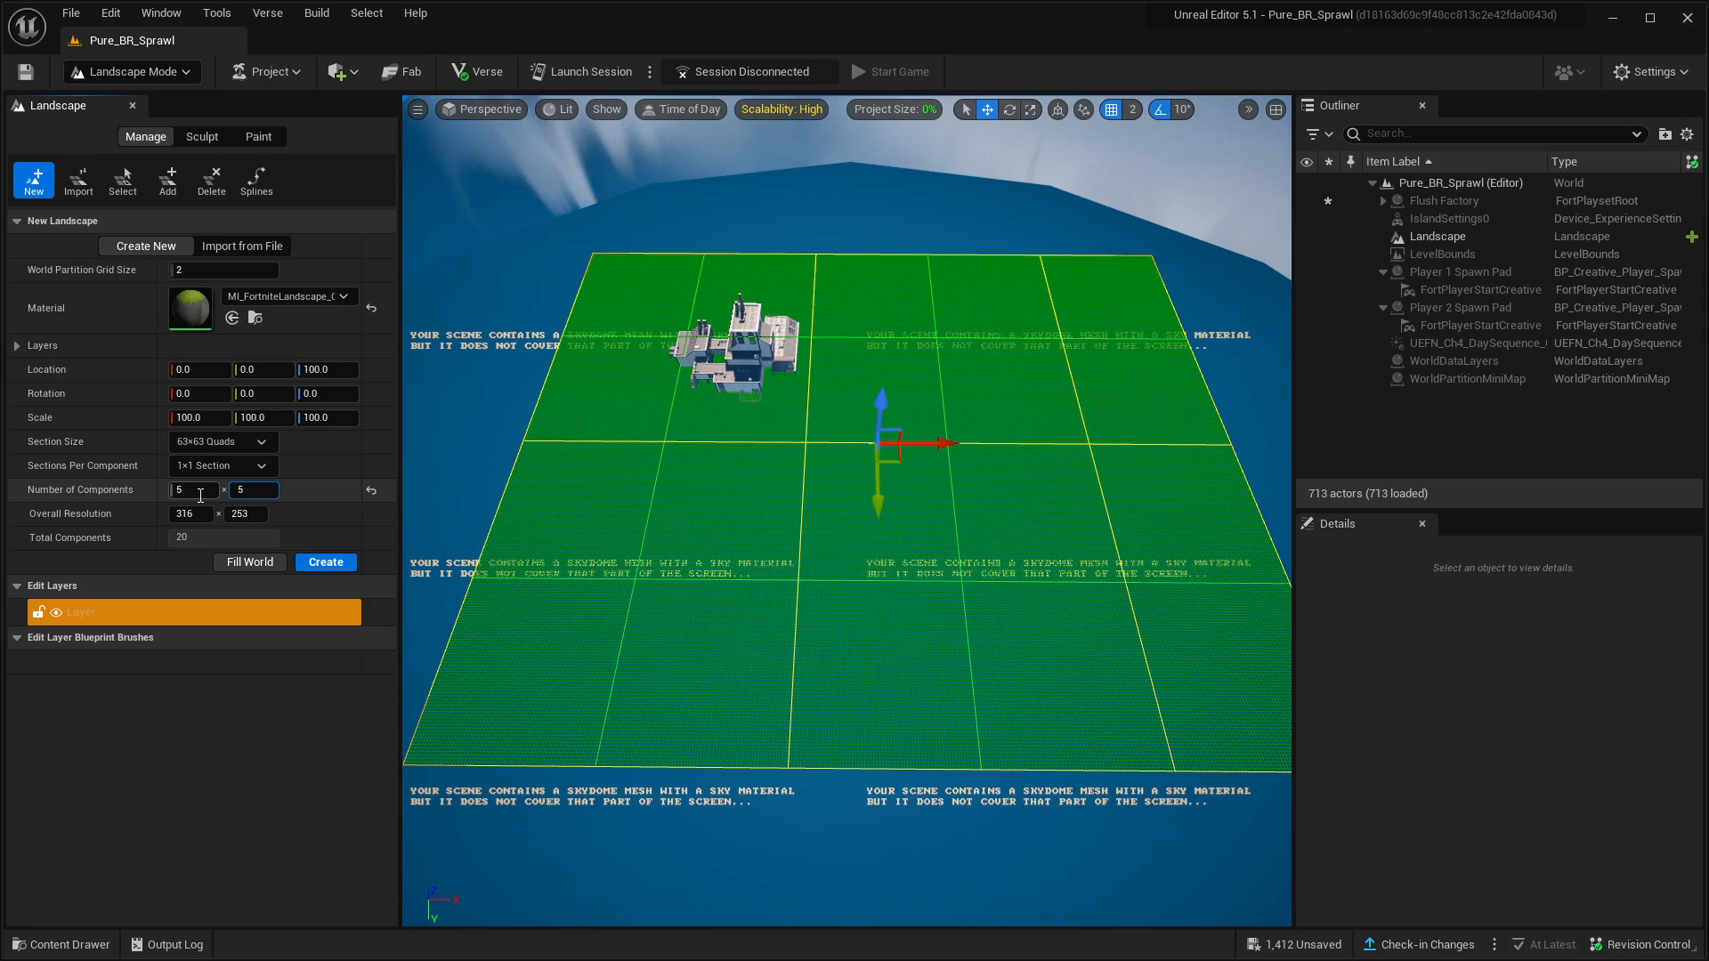
{"action": "type", "text": "5"}
{"action": "key", "text": "Return"}
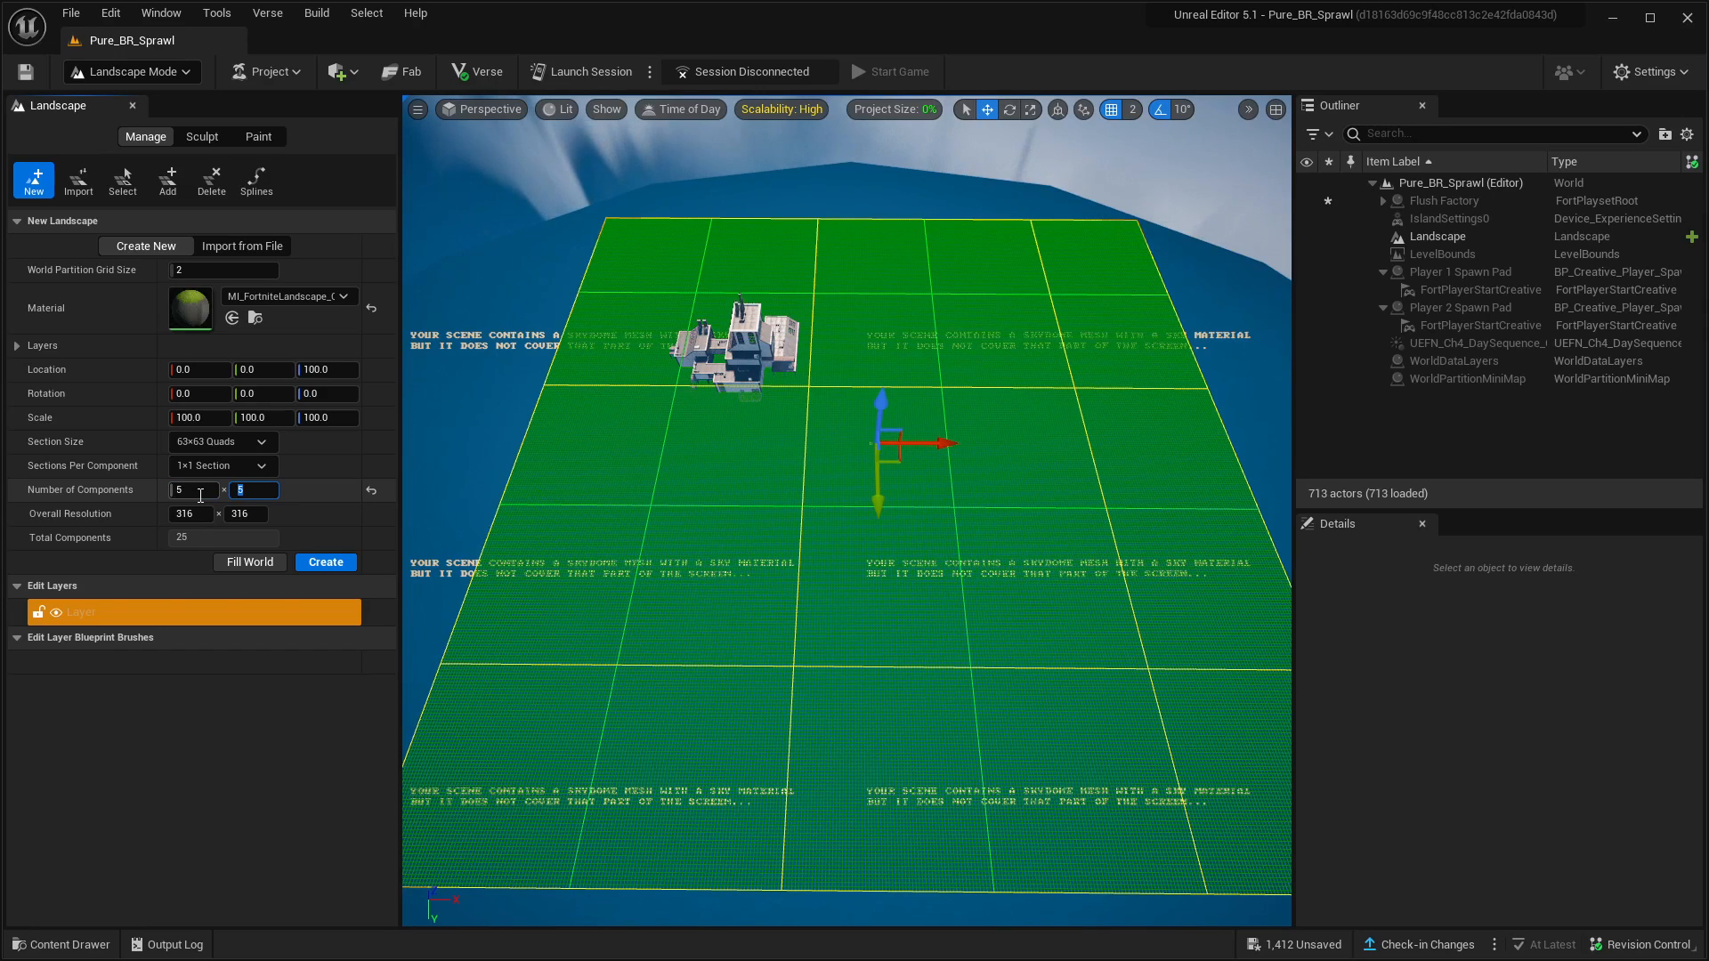
Set the sections per component to 2×2 Sections and create the new landscape
{"action": "left_click", "coordinate": [267, 466]}
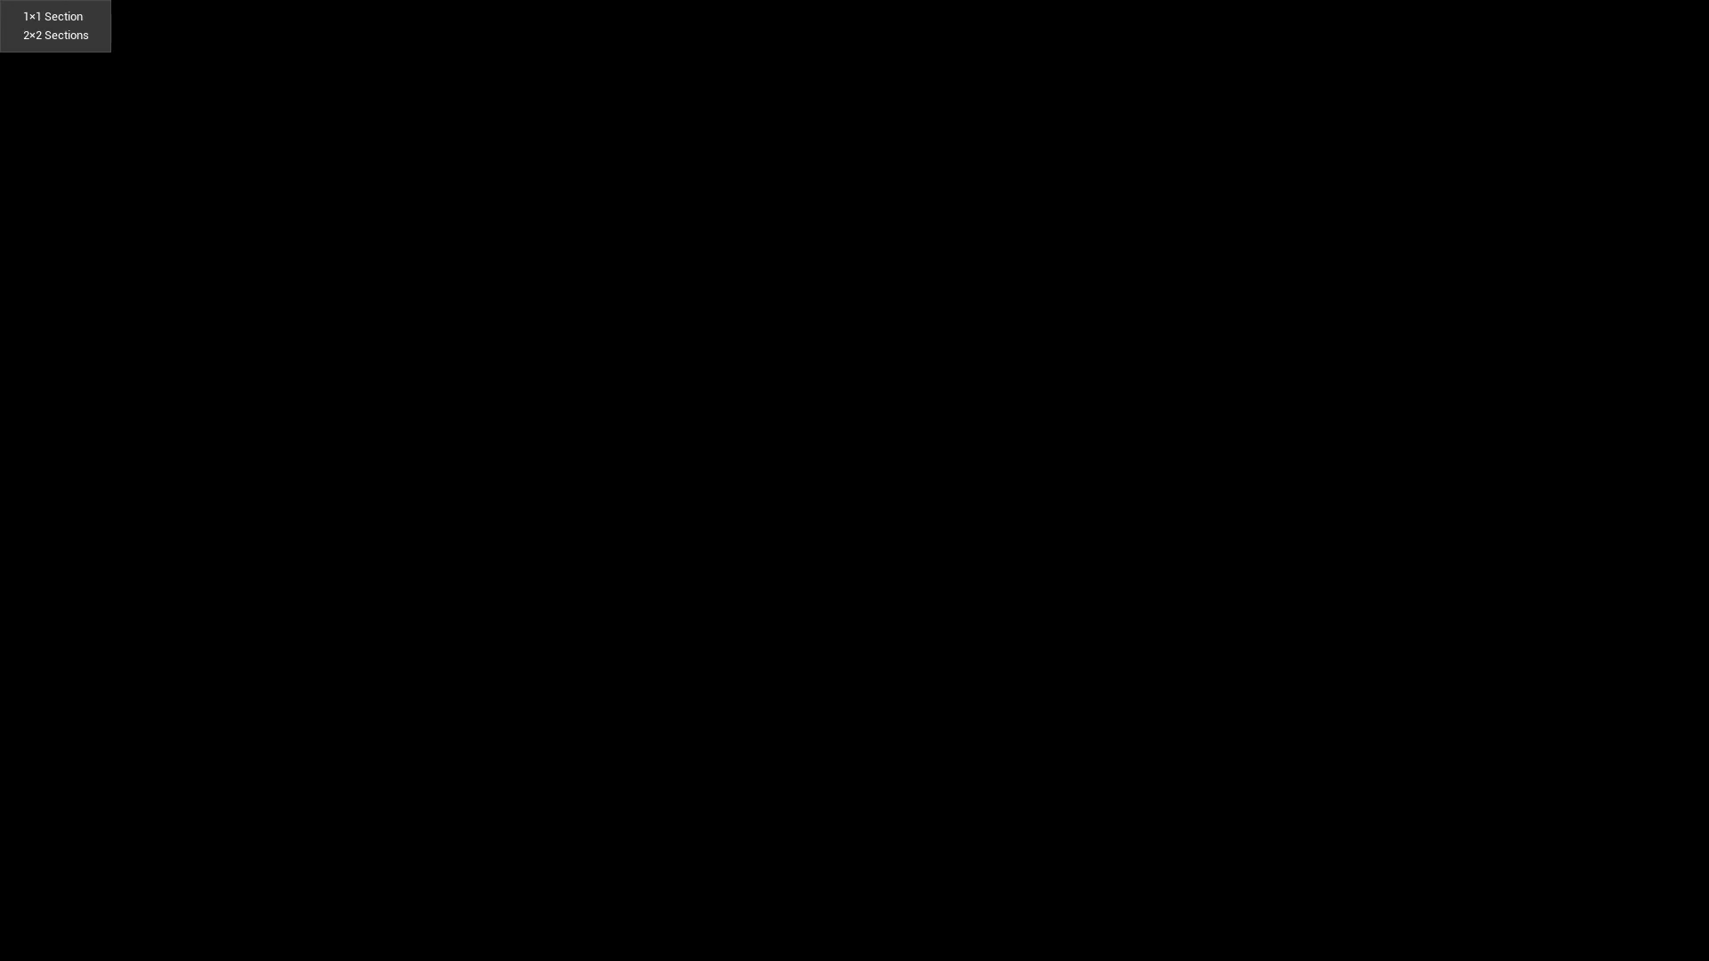
{"action": "left_click", "coordinate": [76, 34]}
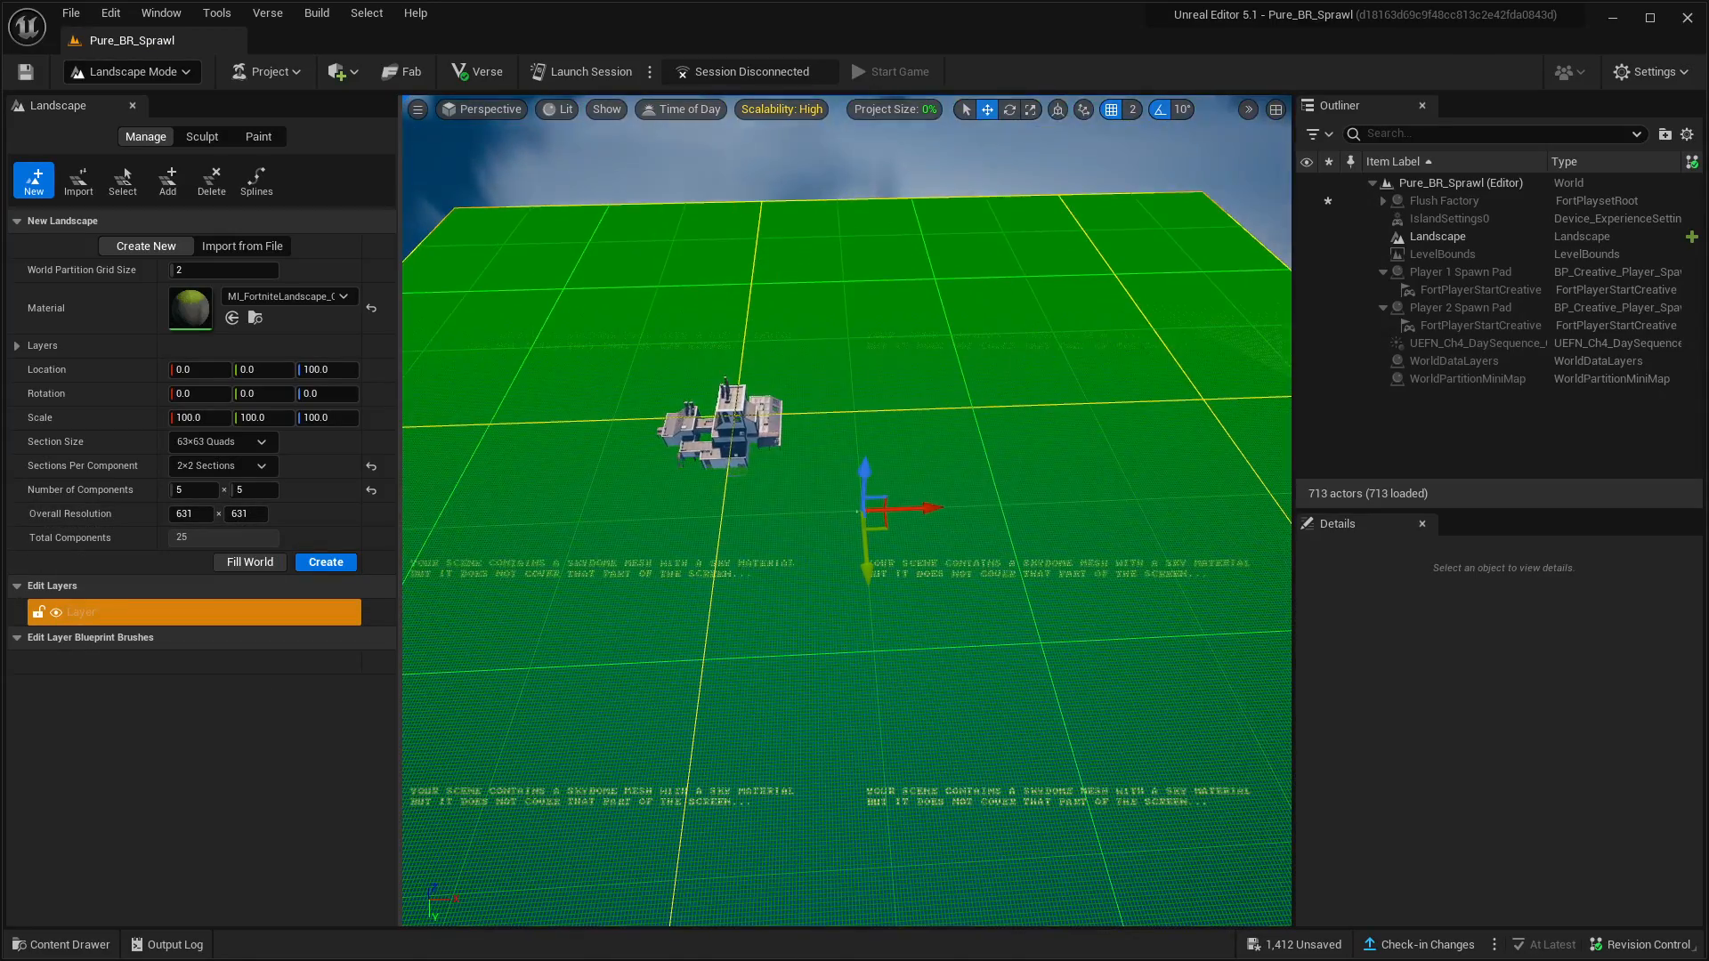
{"action": "right_click_drag", "start_coordinate": [847, 510], "coordinate": [772, 656]}
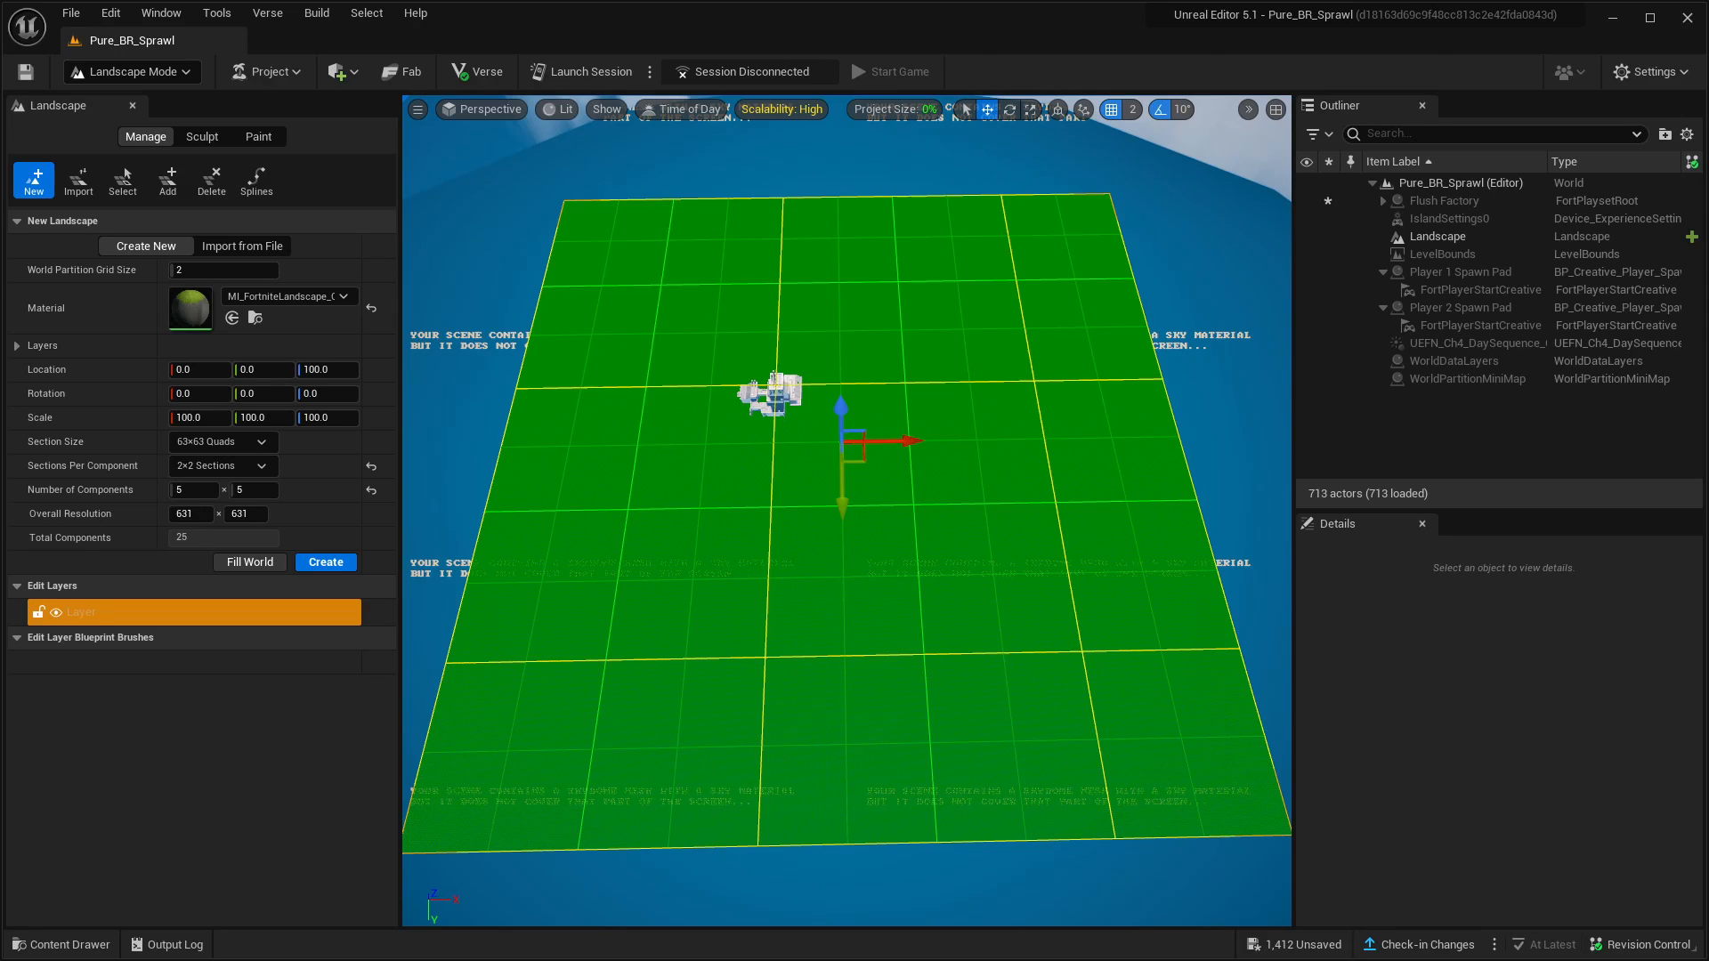
{"action": "left_click", "coordinate": [242, 490]}
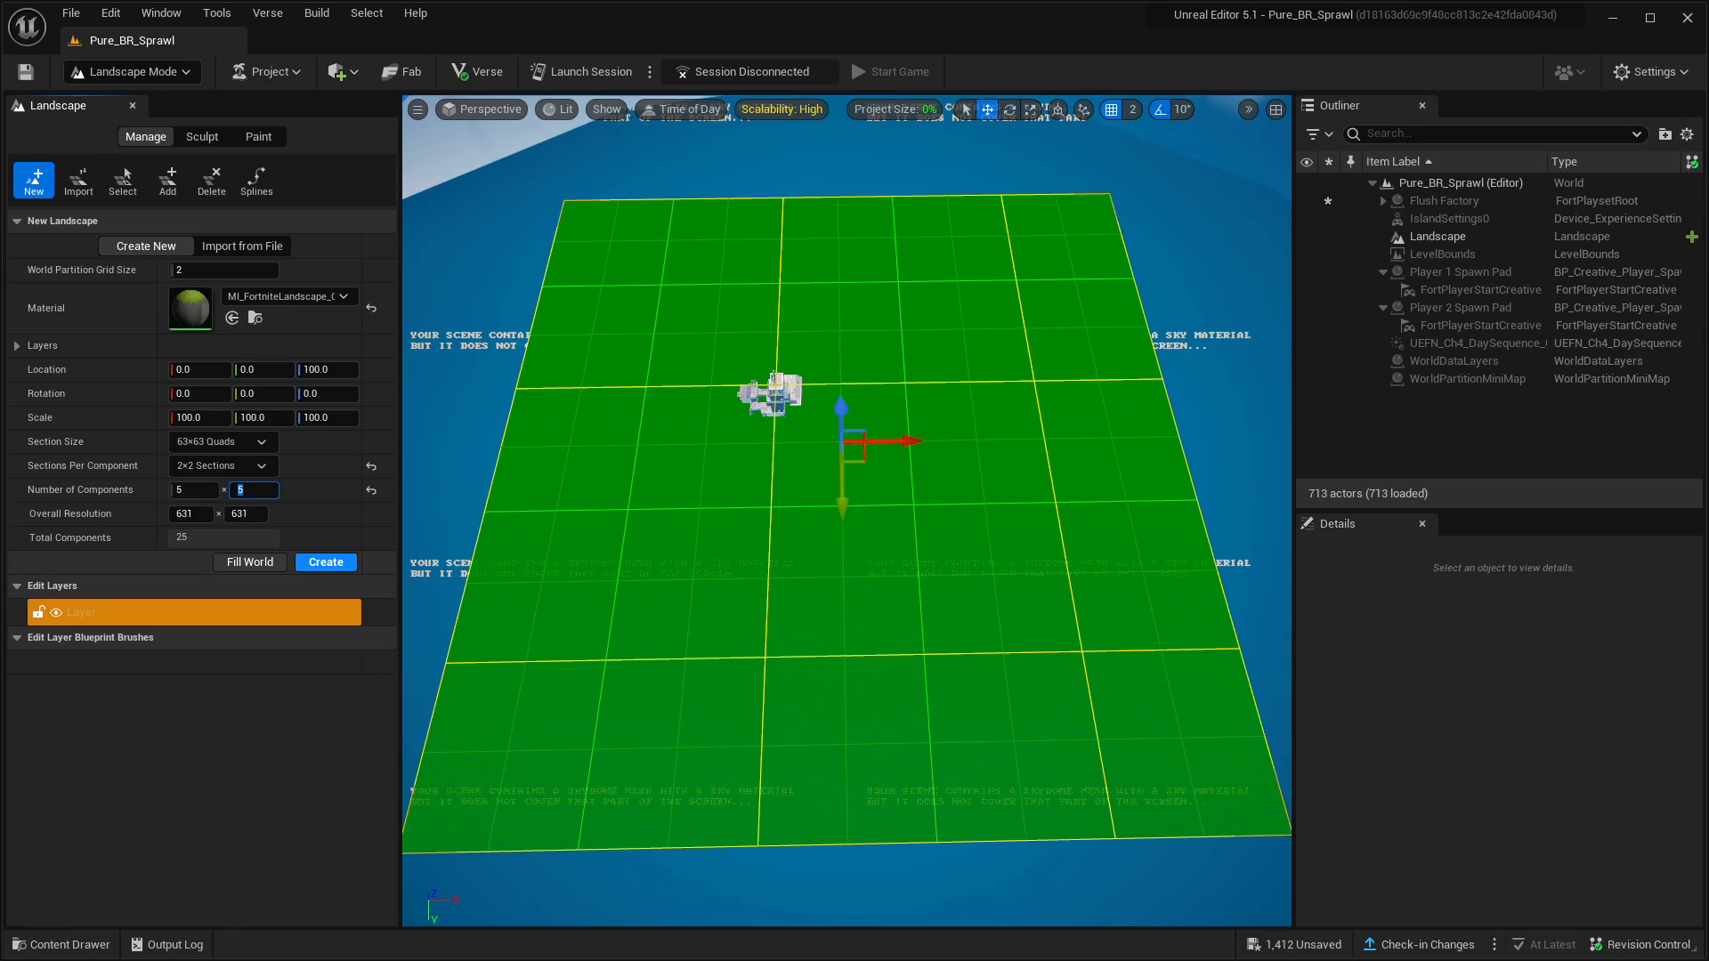
{"action": "left_click", "coordinate": [334, 566]}
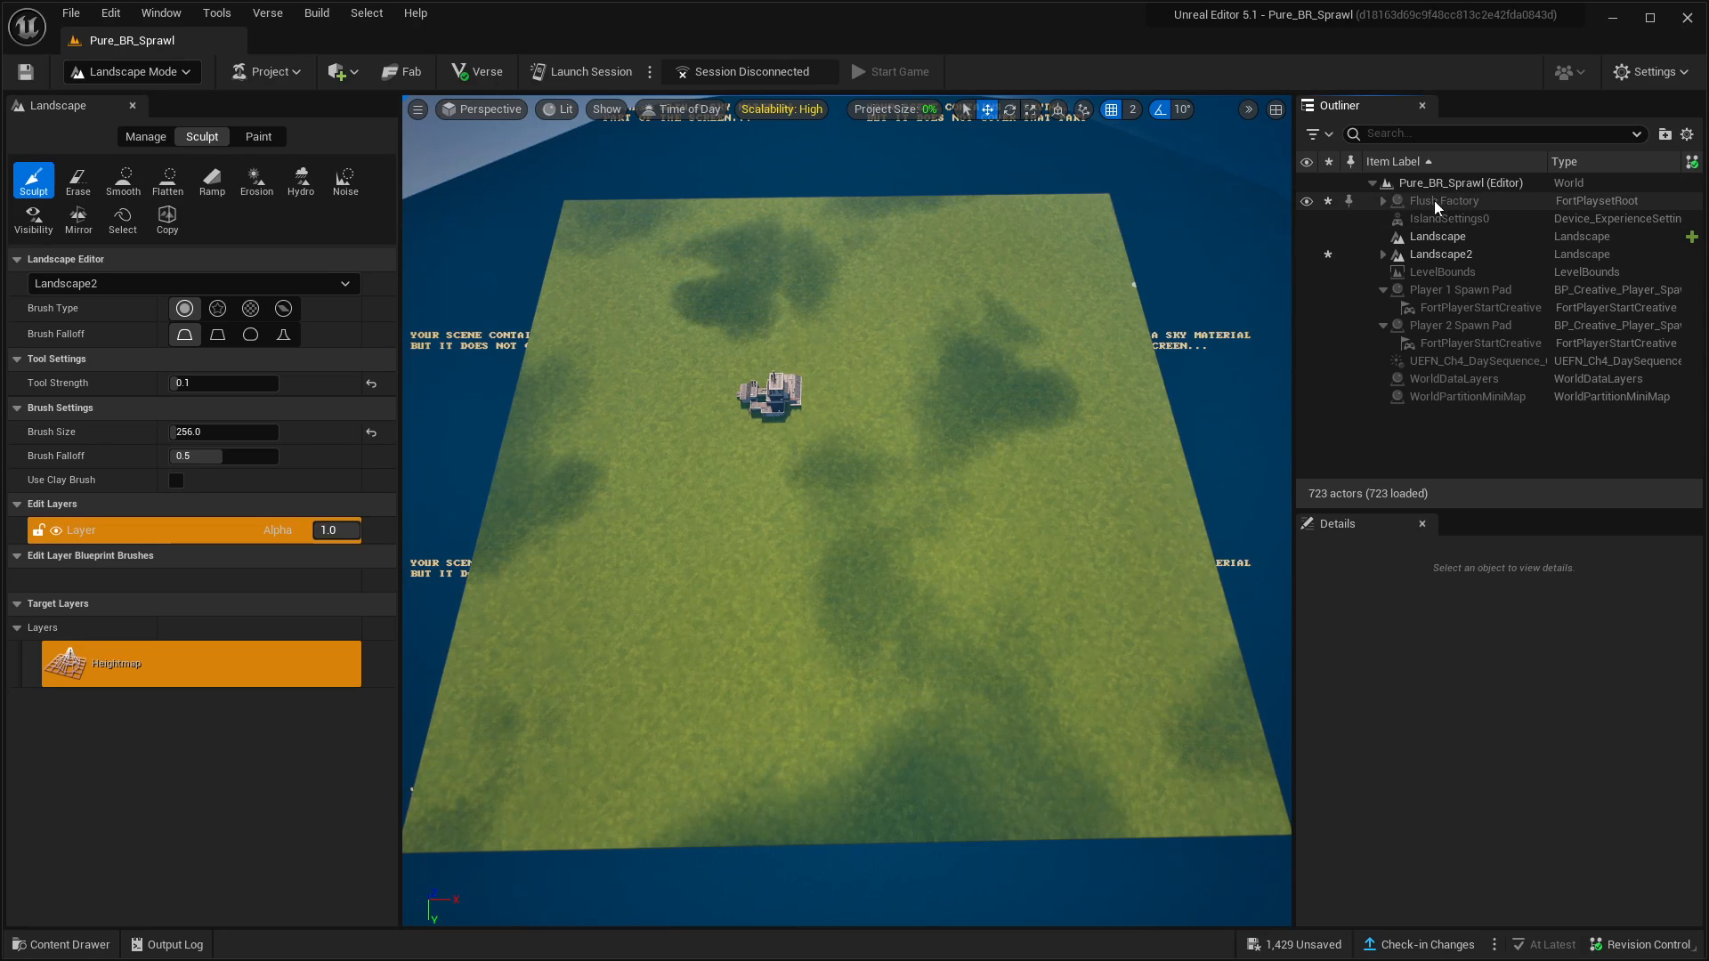
Return to Selection mode, select the Flush Factory and set the viewport camera speed to 6
{"action": "left_click", "coordinate": [134, 71]}
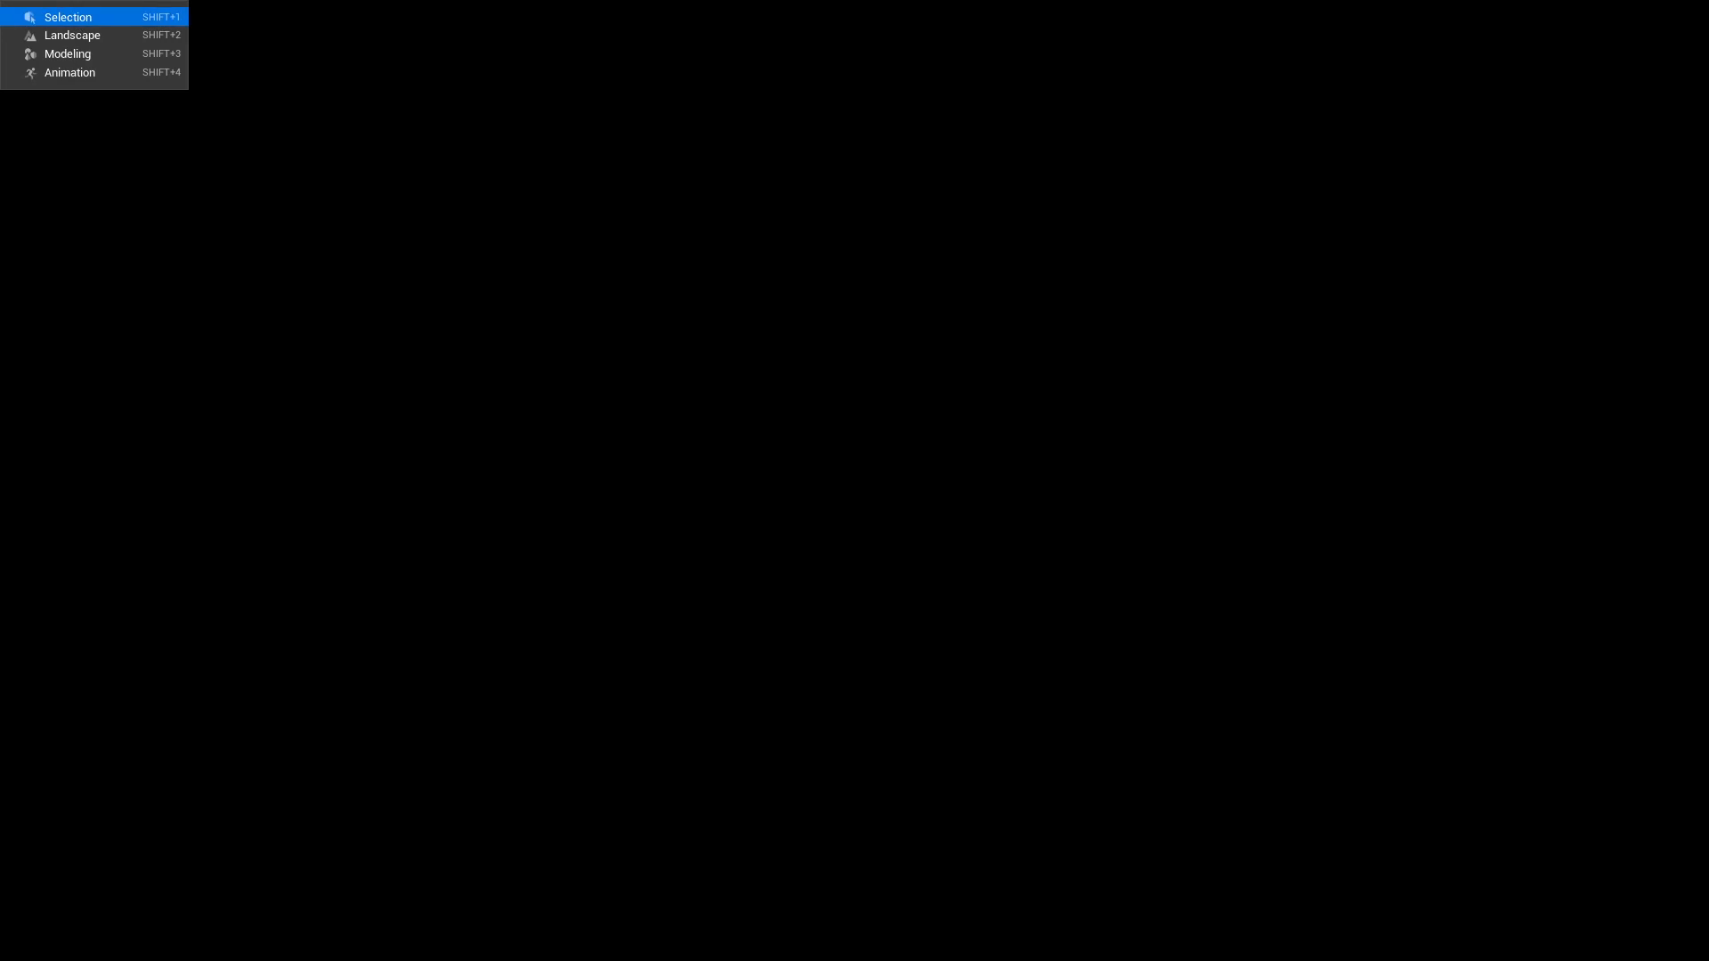
{"action": "left_click", "coordinate": [67, 16]}
{"action": "left_click", "coordinate": [1312, 205]}
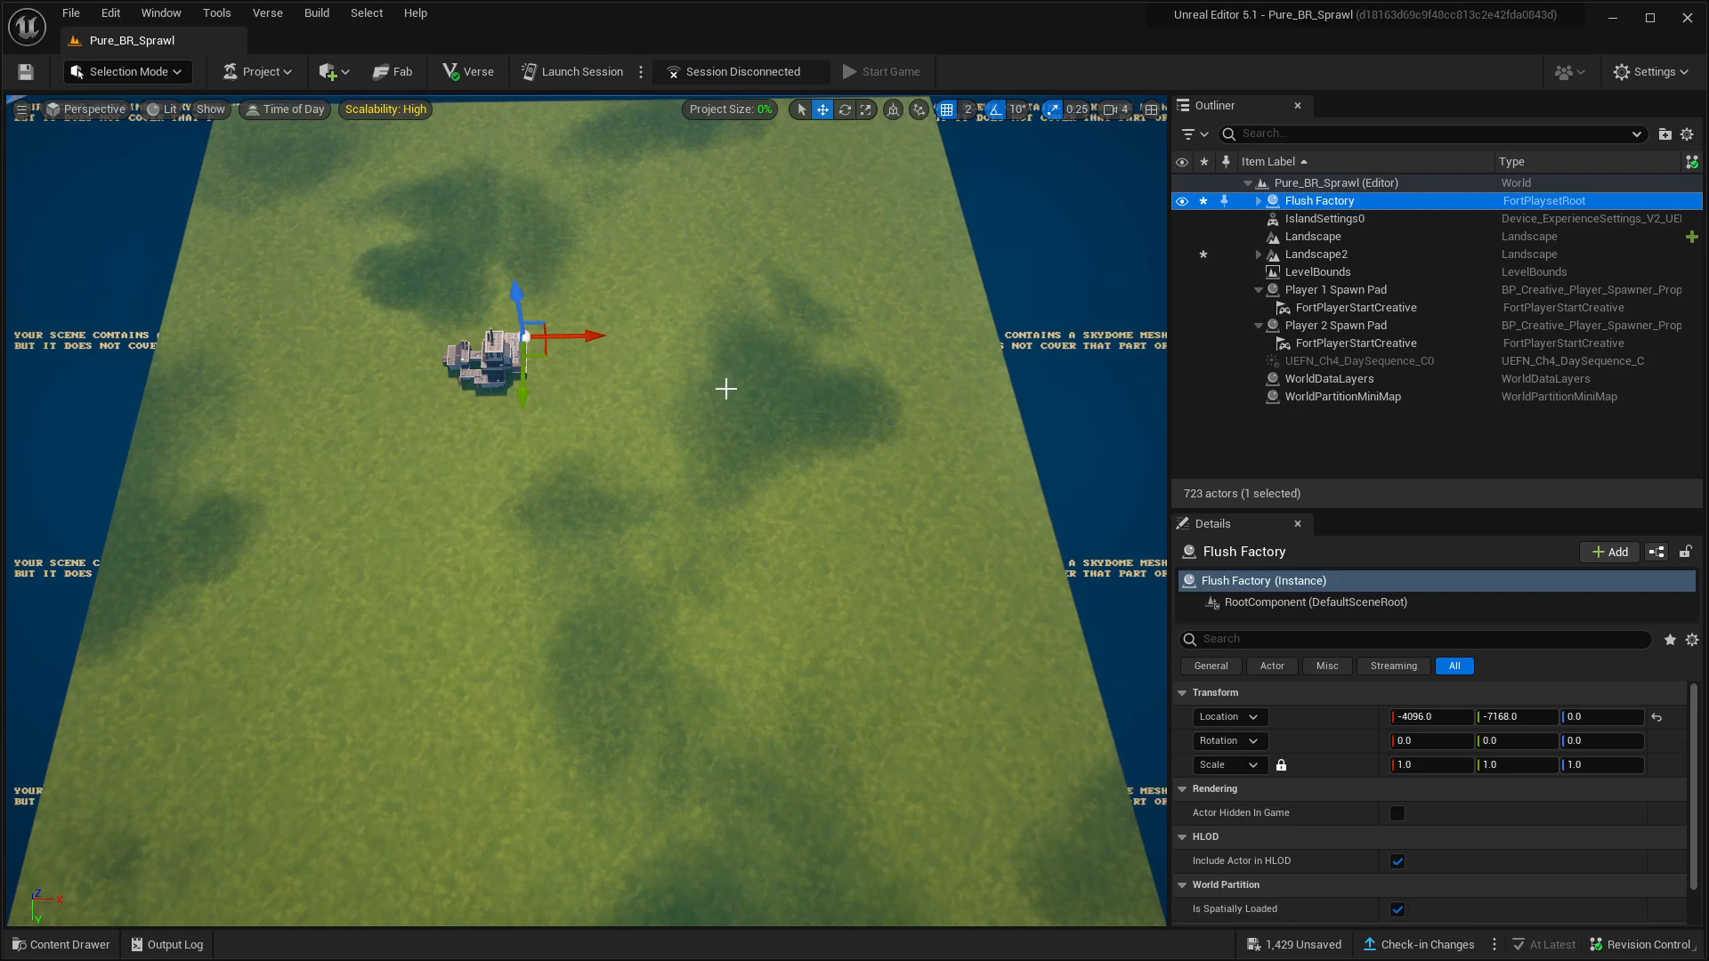
{"action": "right_click_drag", "start_coordinate": [724, 385], "coordinate": [725, 350]}
{"action": "mouse_move", "coordinate": [594, 492]}
{"action": "right_mouse_down"}
{"action": "mouse_move", "coordinate": [561, 509]}
{"action": "mouse_move", "coordinate": [565, 479]}
{"action": "right_mouse_up"}
{"action": "left_click", "coordinate": [1114, 109]}
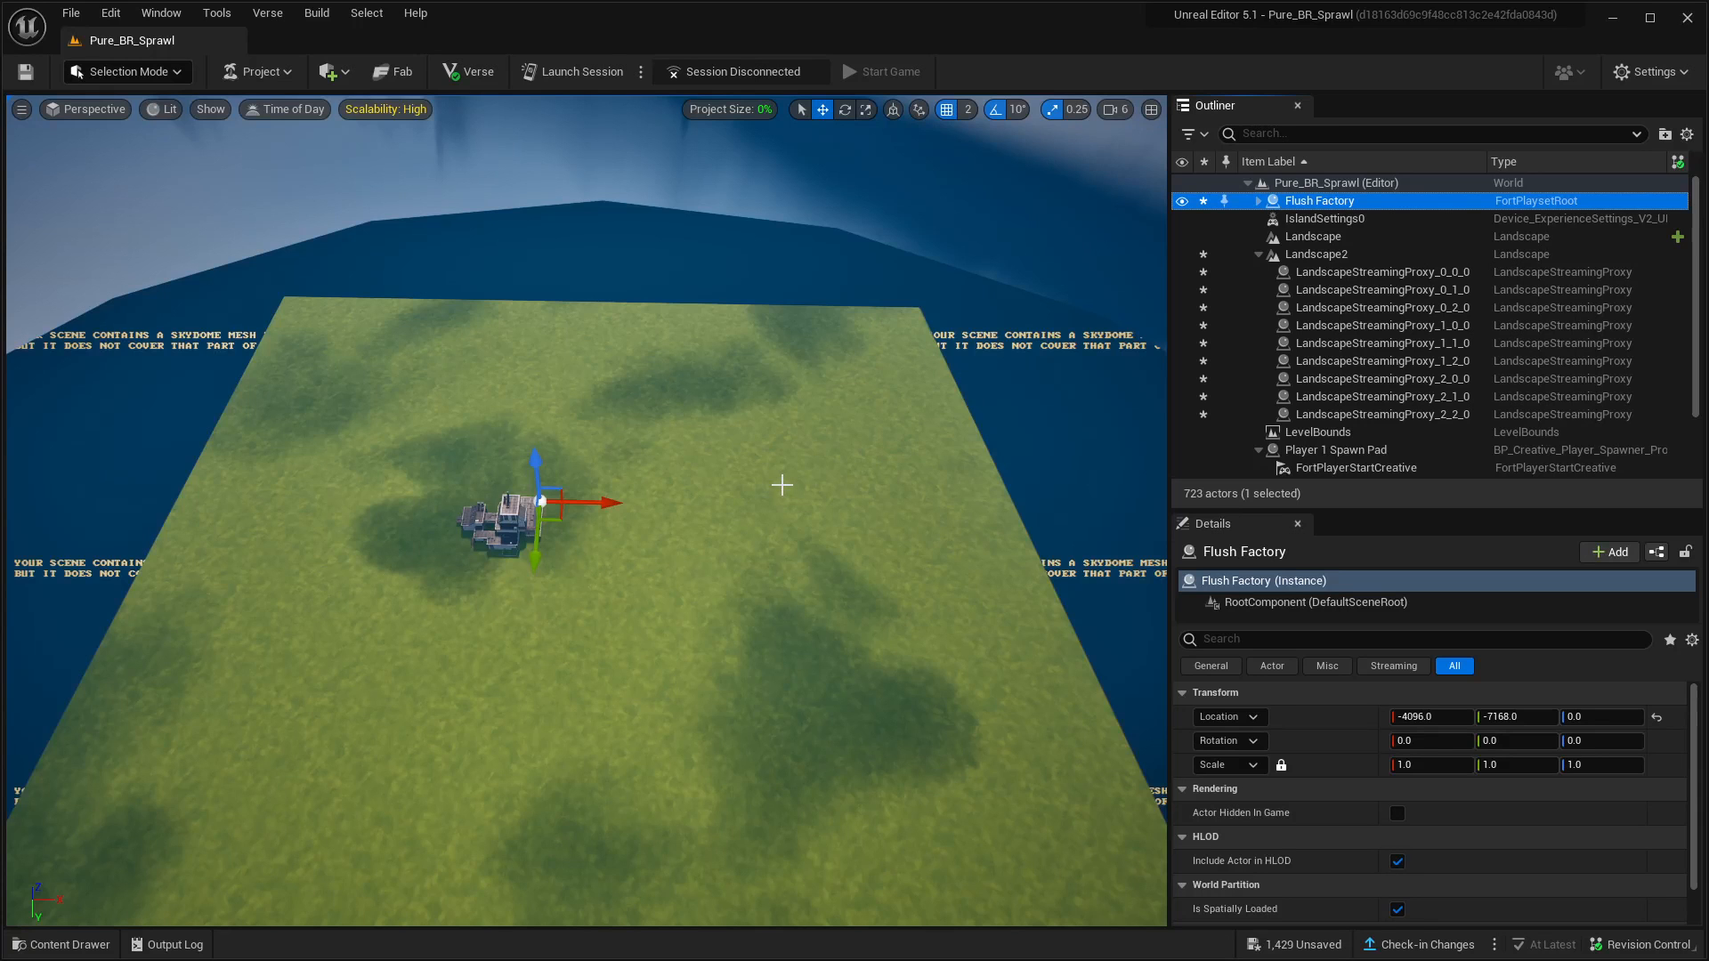
Move the Flush Factory toward the far side of the new landscape, to about X 3584, Y -18944
{"action": "right_click_drag", "start_coordinate": [782, 485], "coordinate": [752, 465]}
{"action": "left_click_drag", "start_coordinate": [623, 565], "coordinate": [587, 583]}
{"action": "right_click_drag", "start_coordinate": [653, 569], "coordinate": [694, 519]}
{"action": "key", "text": "w"}
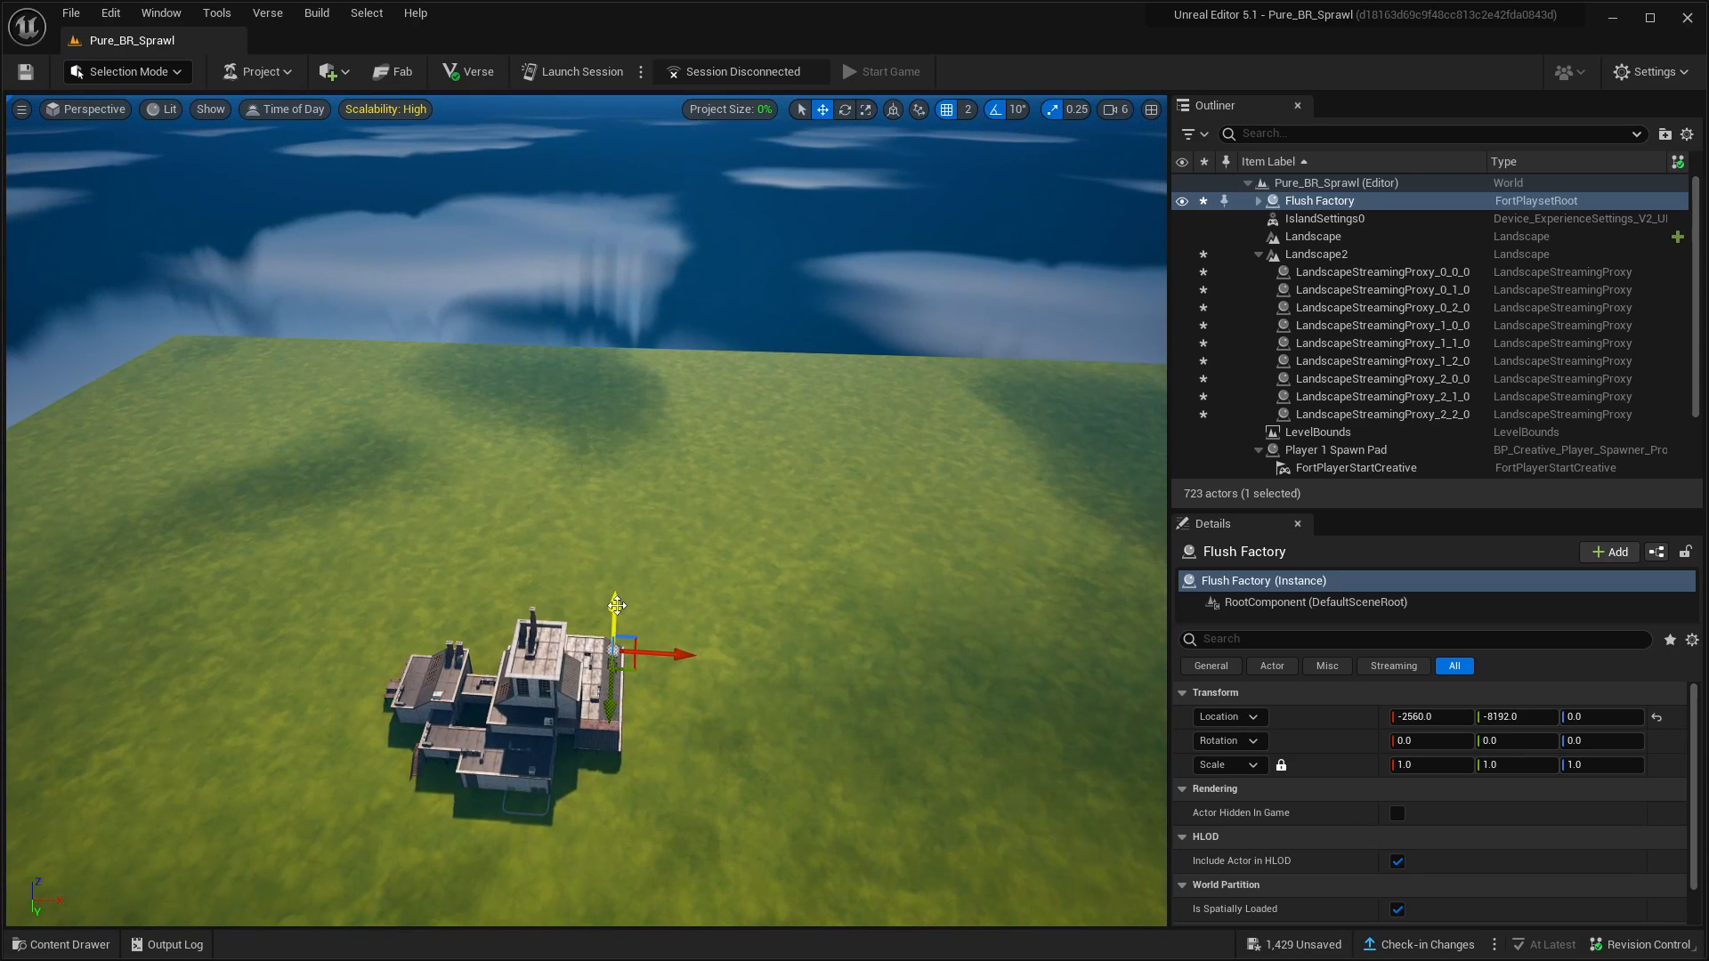
{"action": "mouse_move", "coordinate": [762, 607]}
{"action": "right_mouse_down"}
{"action": "mouse_move", "coordinate": [762, 698]}
{"action": "mouse_move", "coordinate": [771, 618]}
{"action": "right_mouse_up"}
{"action": "key", "text": "s"}
{"action": "key", "text": "w"}
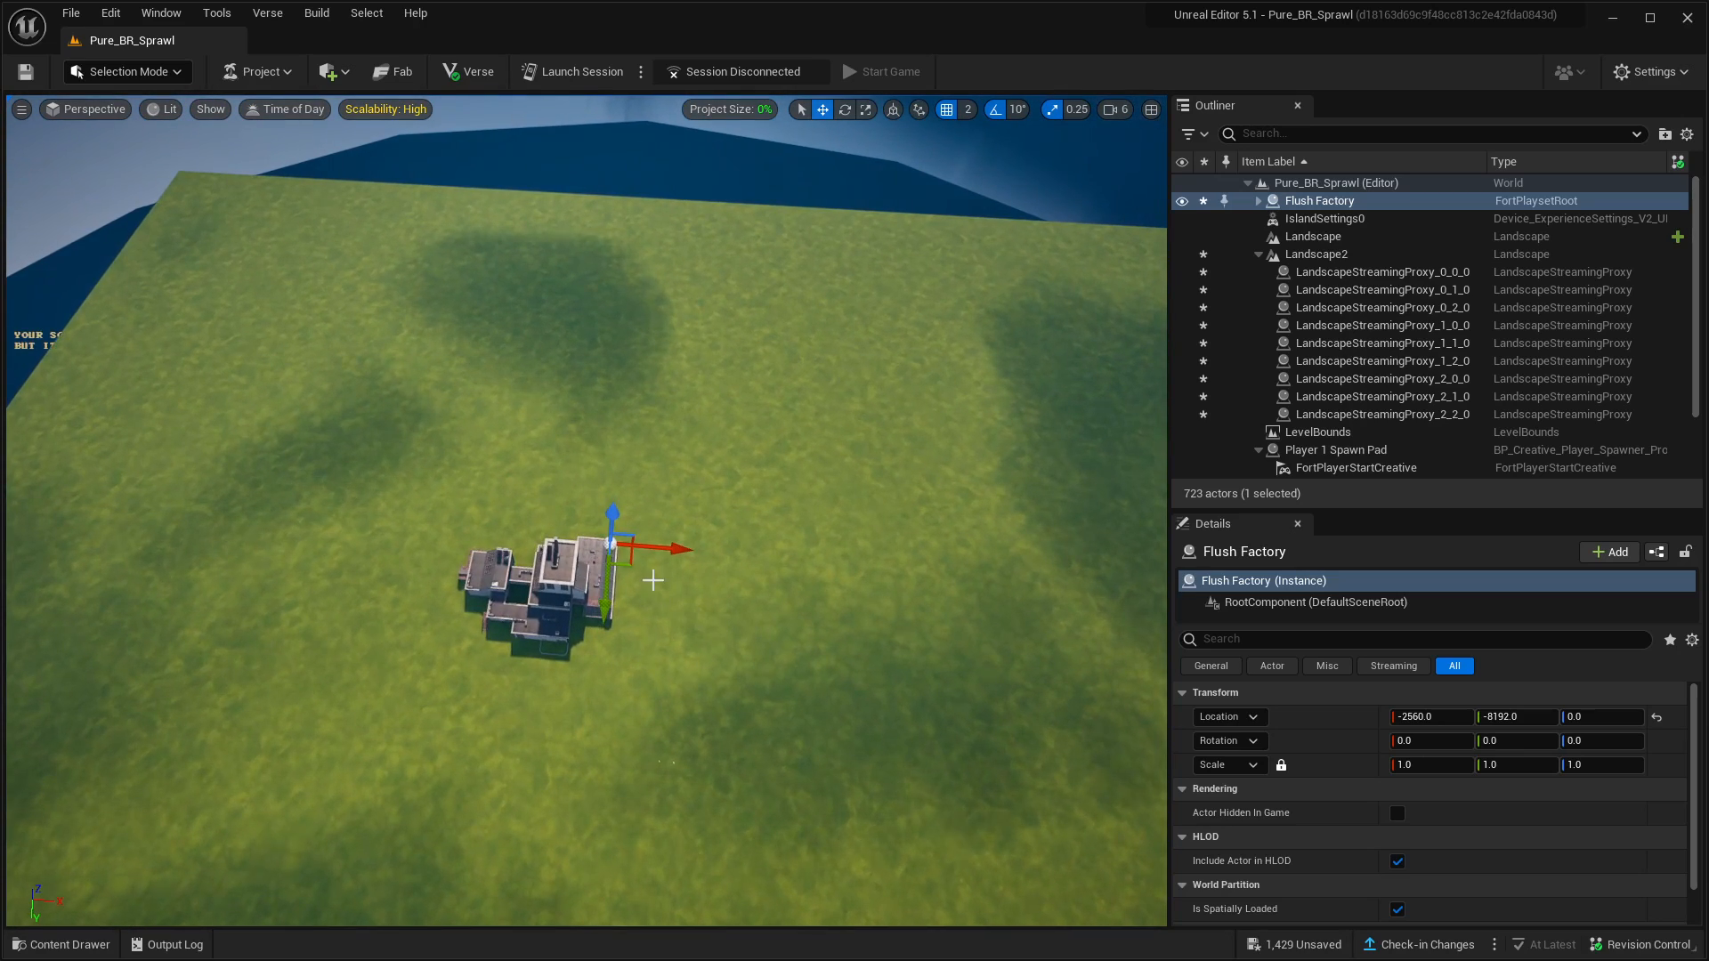
{"action": "key", "text": "w"}
{"action": "right_click_drag", "start_coordinate": [641, 536], "coordinate": [641, 578]}
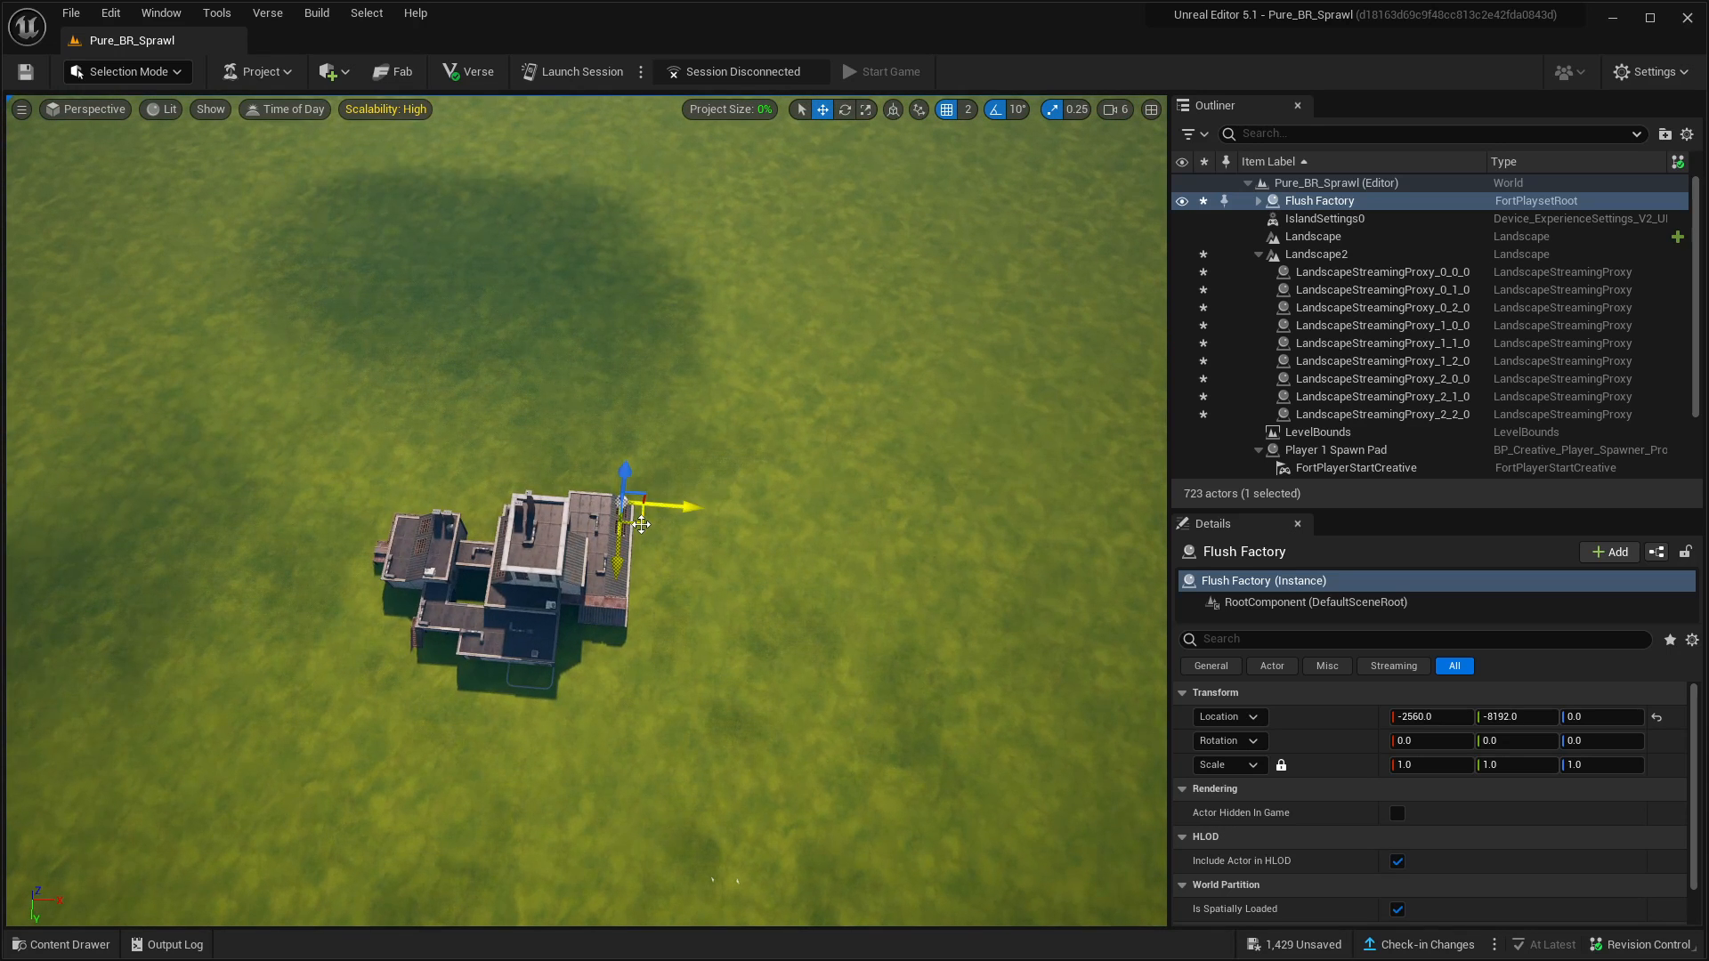
{"action": "mouse_move", "coordinate": [668, 542]}
{"action": "right_mouse_down"}
{"action": "mouse_move", "coordinate": [668, 516]}
{"action": "mouse_move", "coordinate": [656, 552]}
{"action": "right_mouse_up"}
{"action": "key", "text": "w"}
{"action": "scroll", "coordinate": [652, 547], "scroll_direction": "down", "scroll_amount": 10}
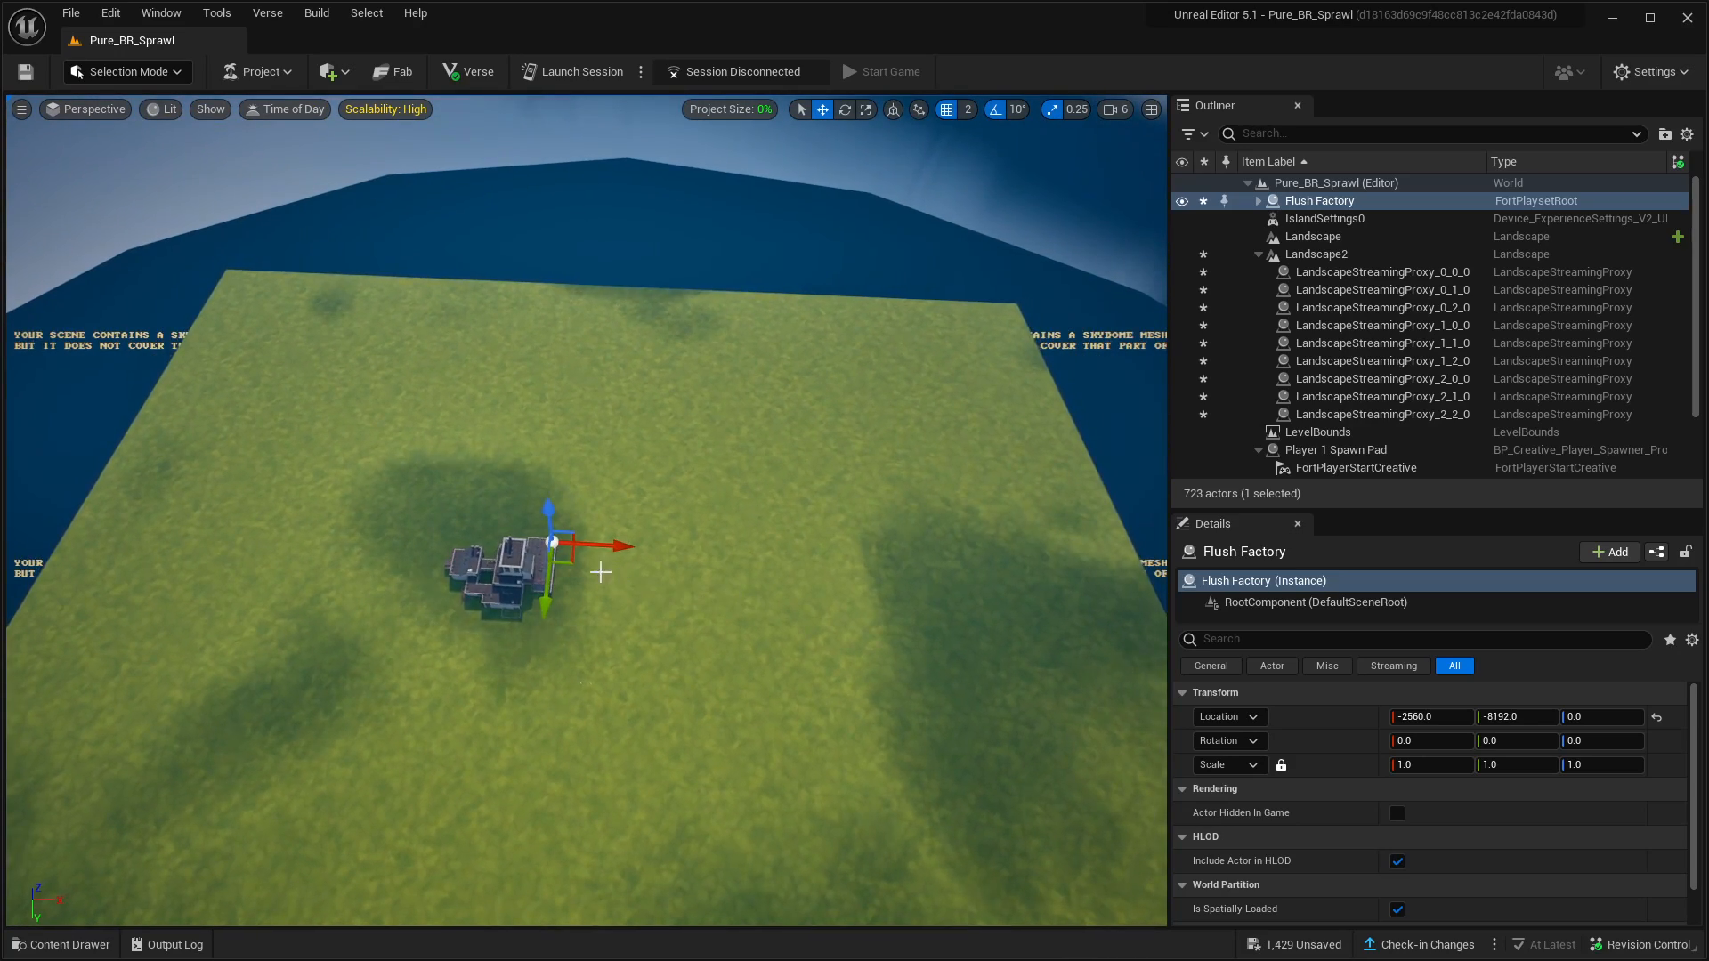
{"action": "left_click_drag", "start_coordinate": [573, 561], "coordinate": [720, 469]}
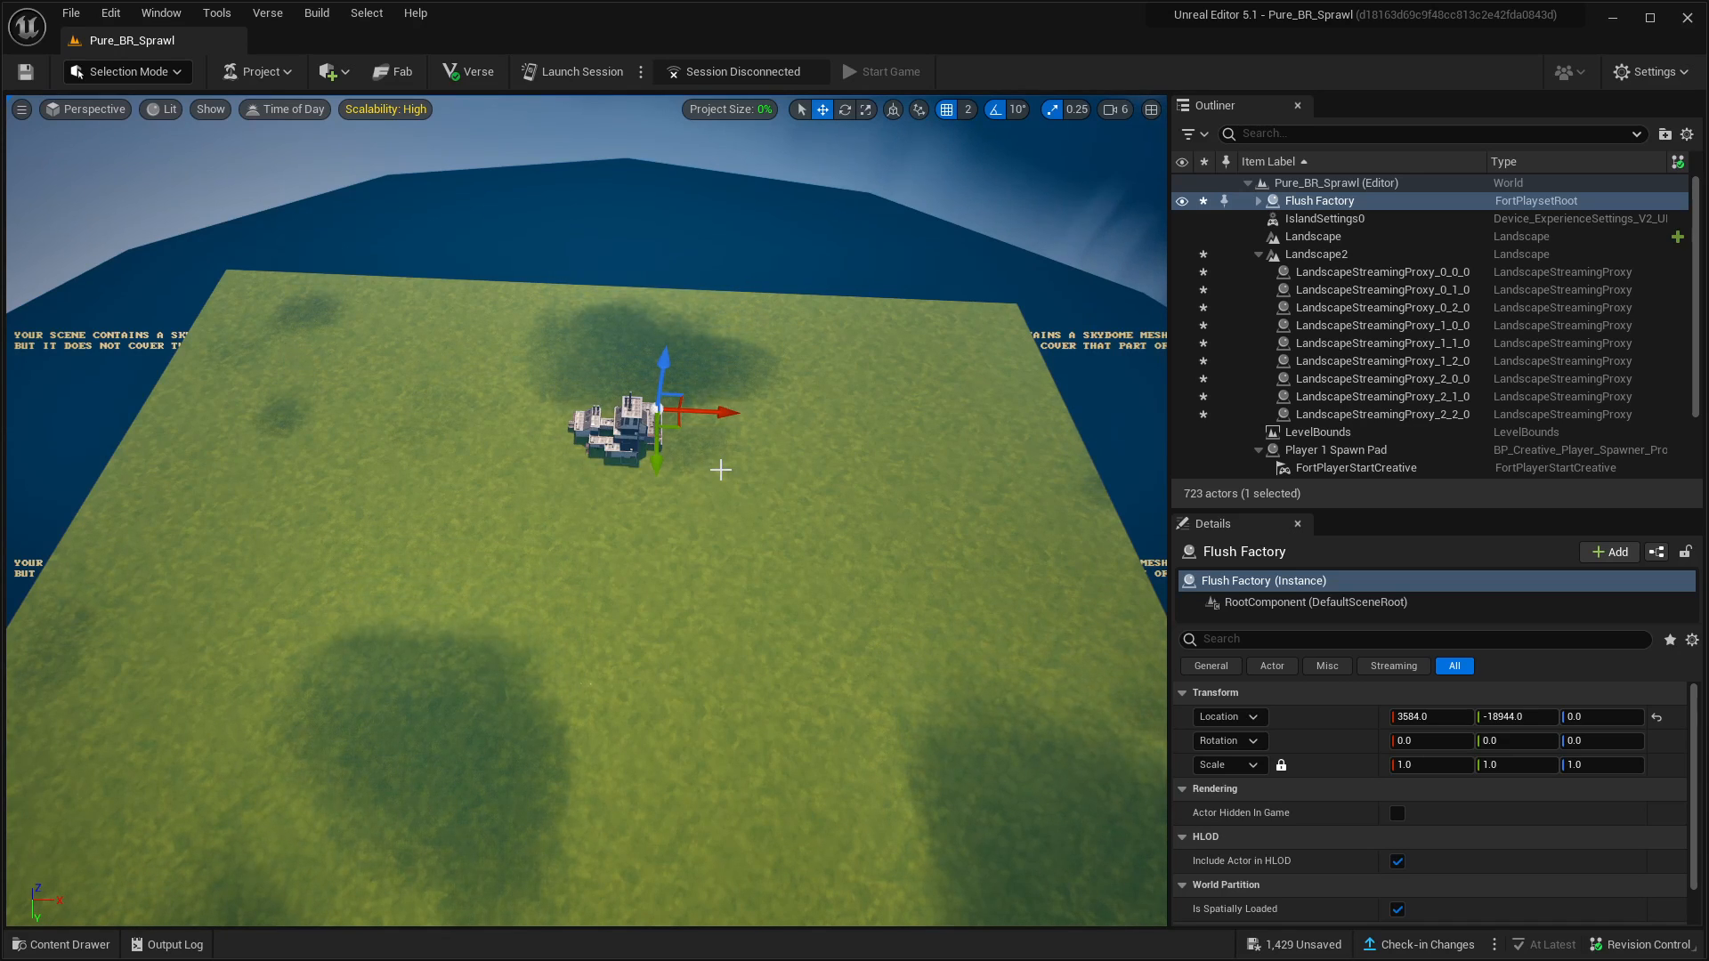
Reposition the Flush Factory at X 2560, Y -22016 using the Top view, and return to the Perspective view
{"action": "left_click", "coordinate": [96, 108]}
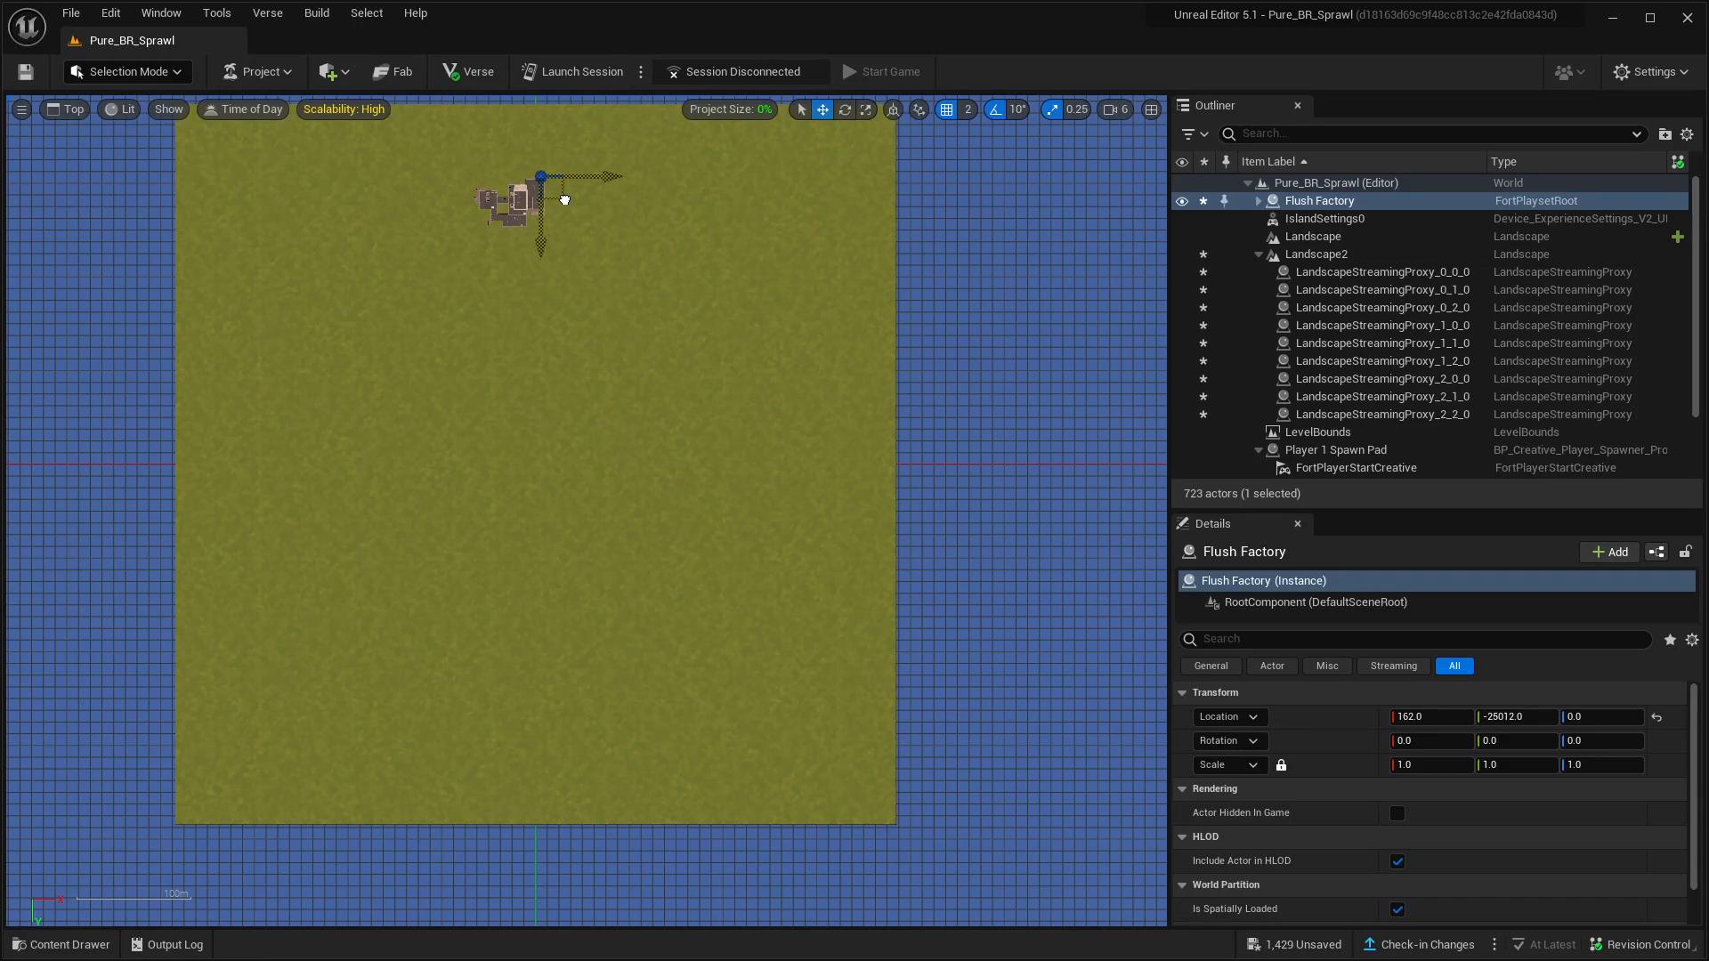
{"action": "left_click_drag", "start_coordinate": [564, 199], "coordinate": [588, 237]}
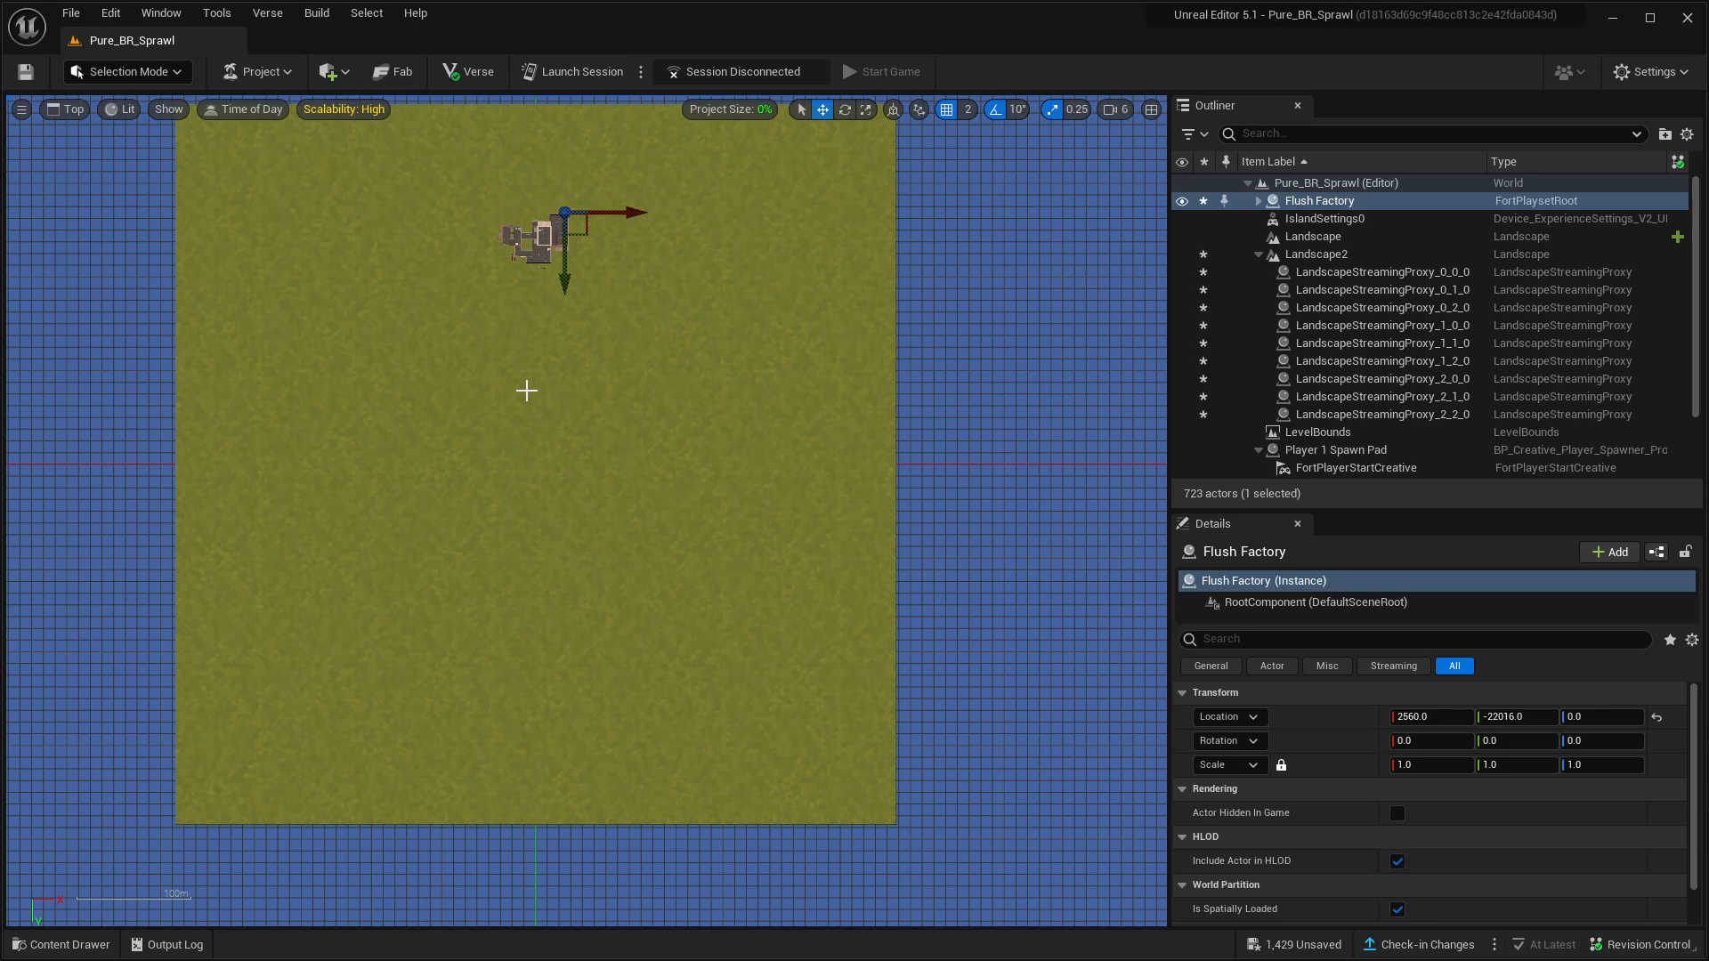
{"action": "scroll", "coordinate": [526, 389], "scroll_direction": "down", "scroll_amount": 2}
{"action": "scroll", "coordinate": [557, 365], "scroll_direction": "up", "scroll_amount": 4}
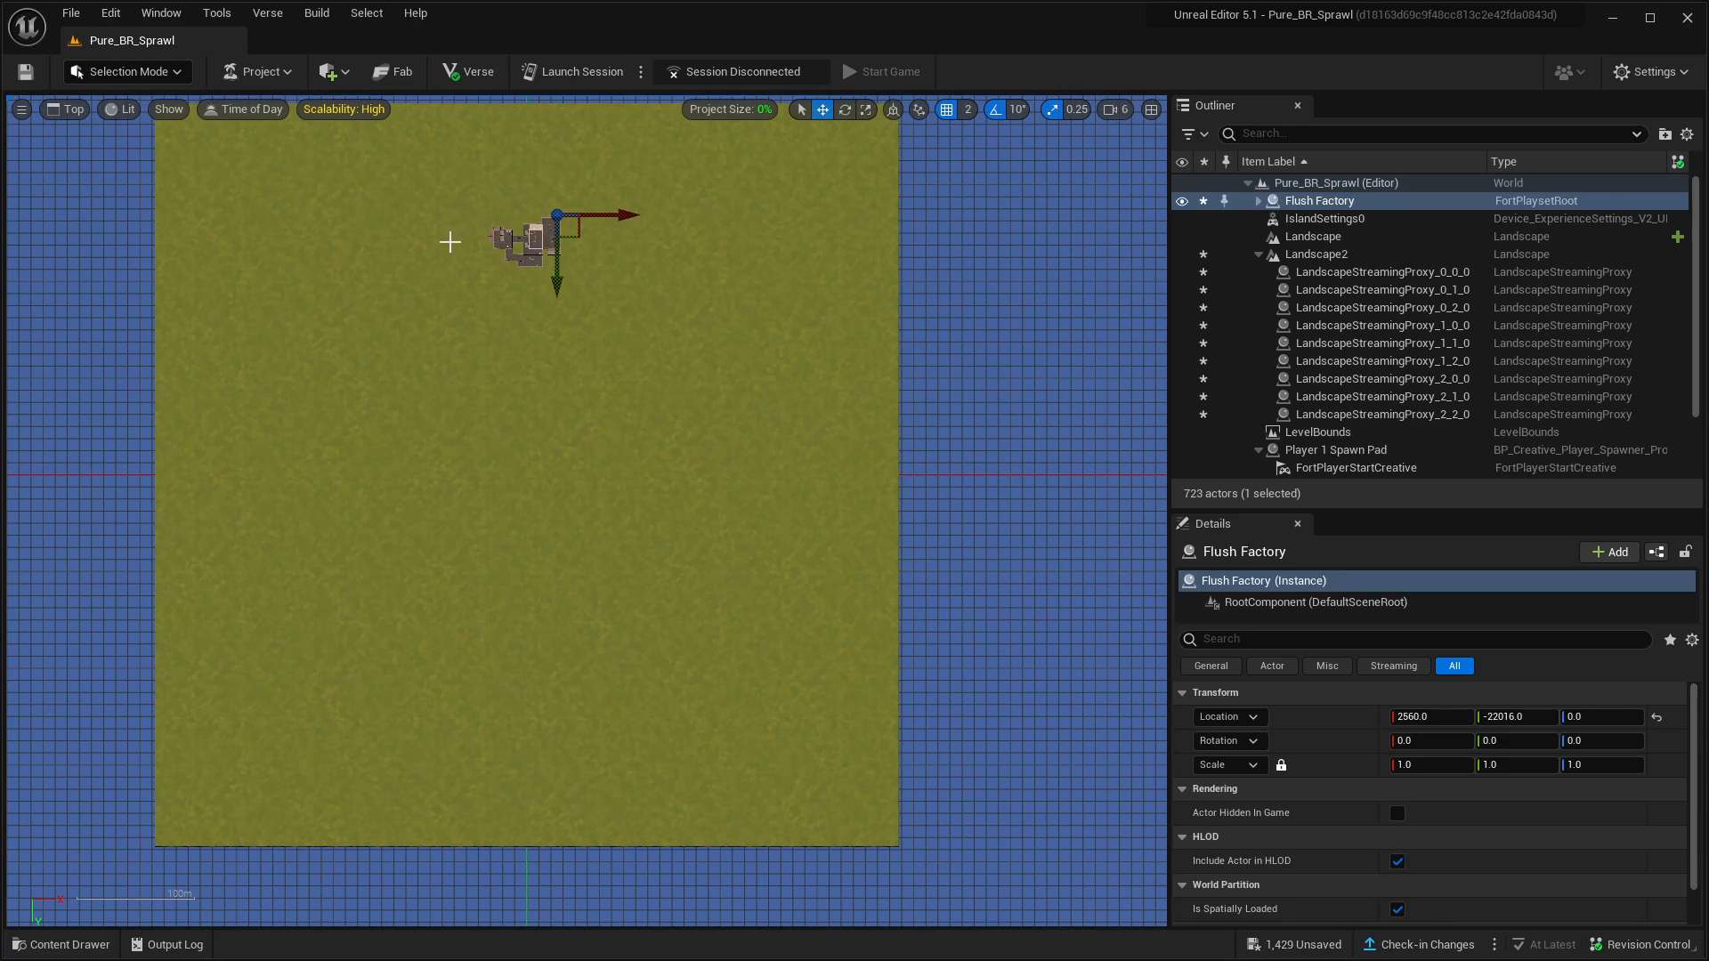
{"action": "left_click", "coordinate": [73, 110]}
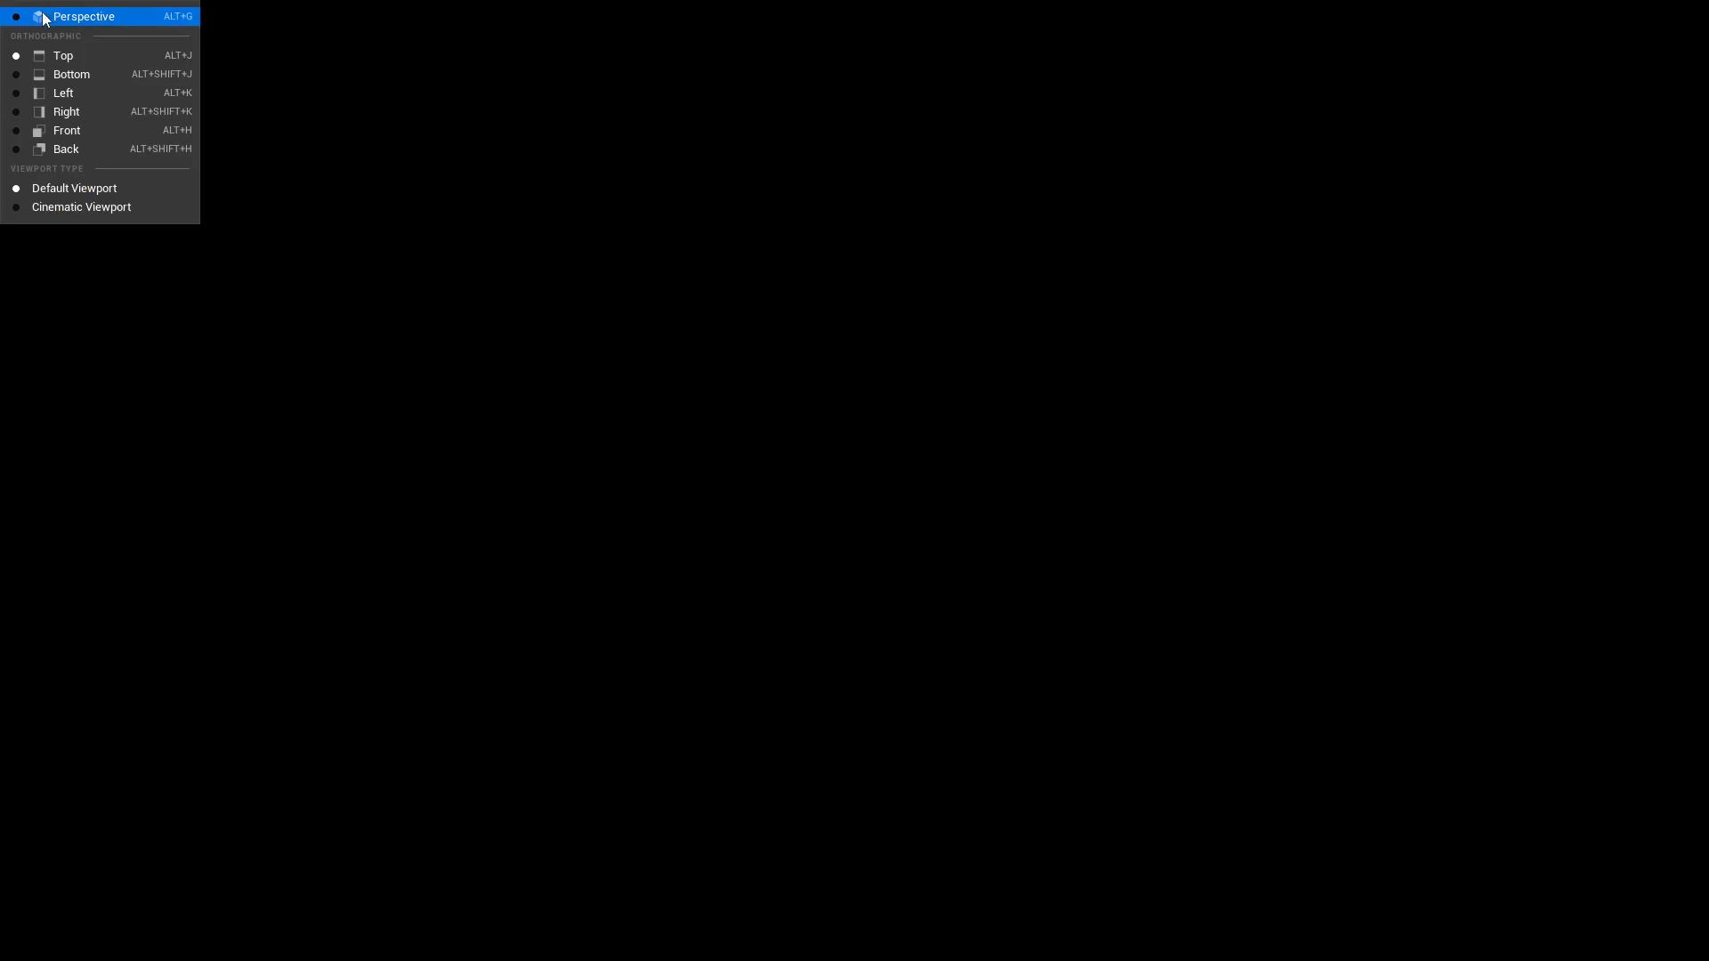
{"action": "left_click", "coordinate": [71, 133]}
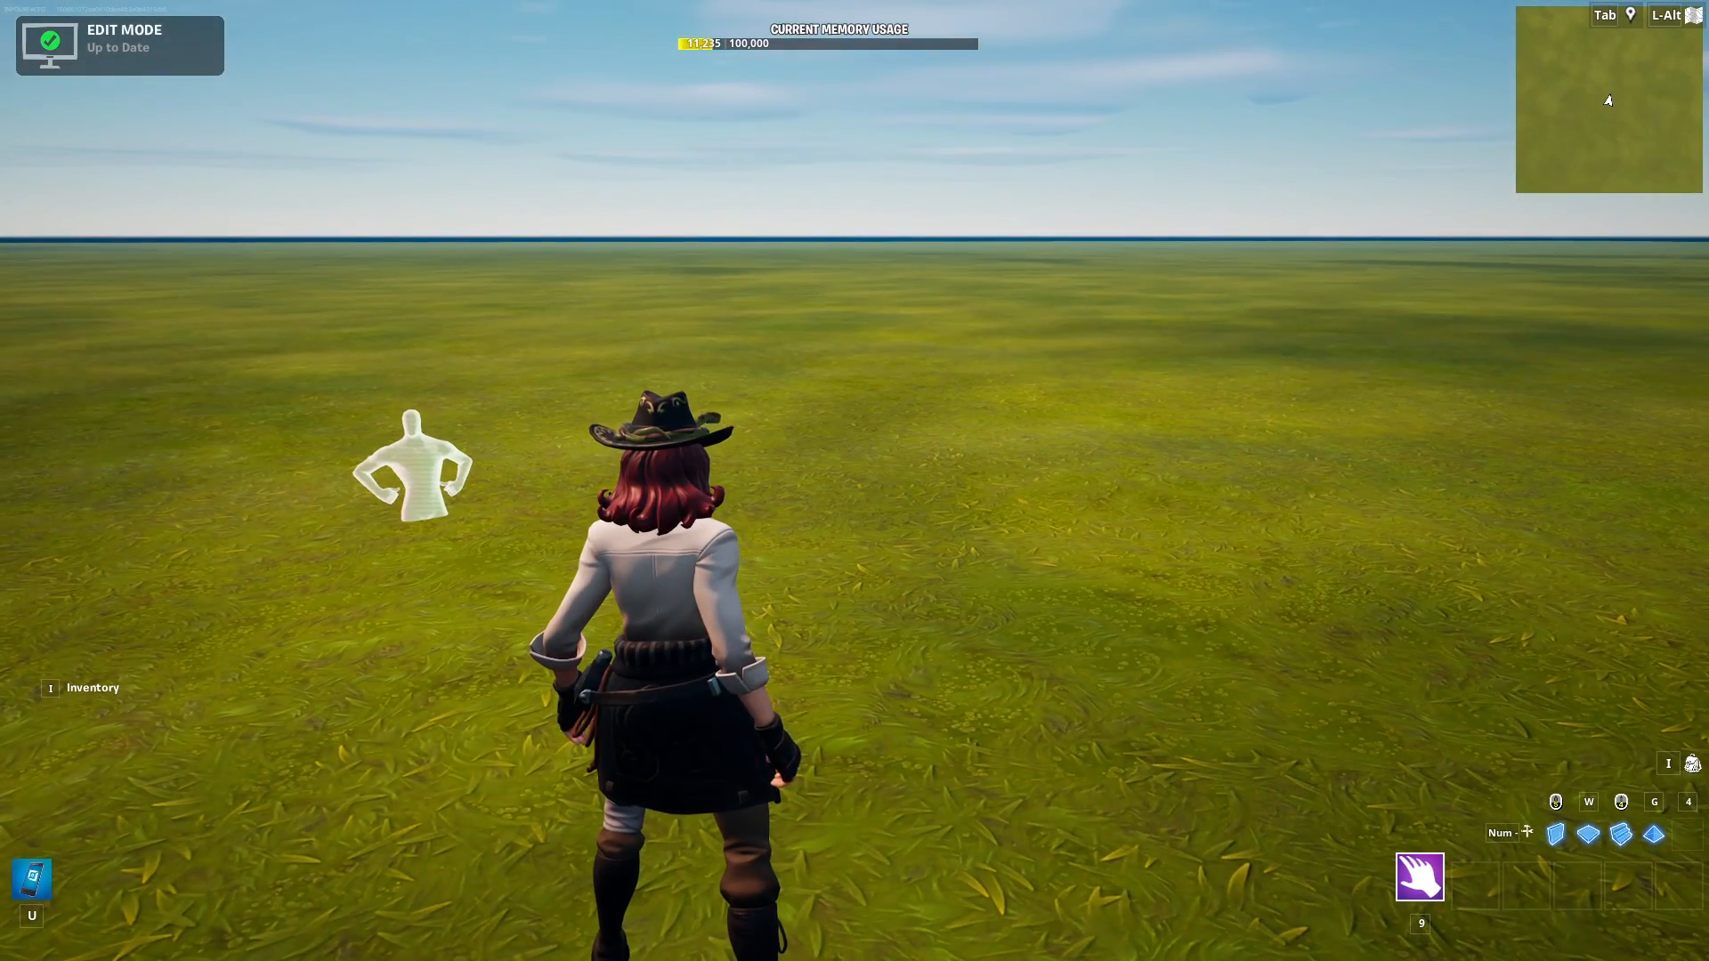
Inspect the island's full map in the live Fortnite edit session and switch back to the Unreal Editor
{"action": "key", "text": "Tab"}
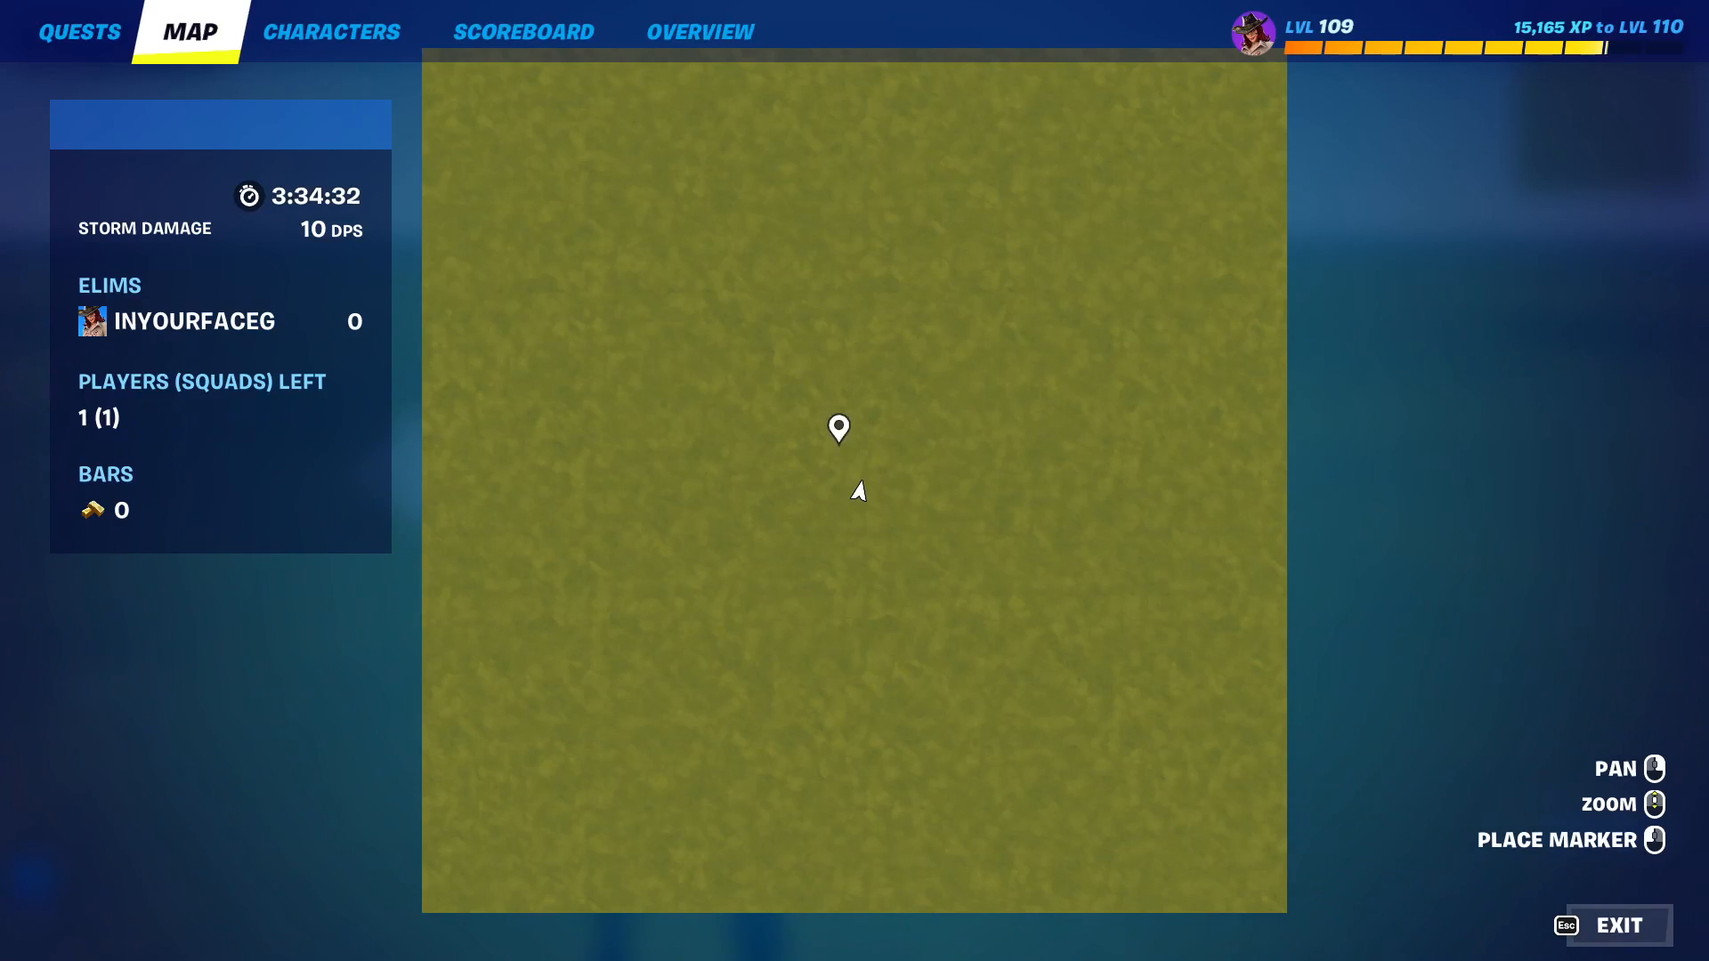
{"action": "key", "text": "Escape"}
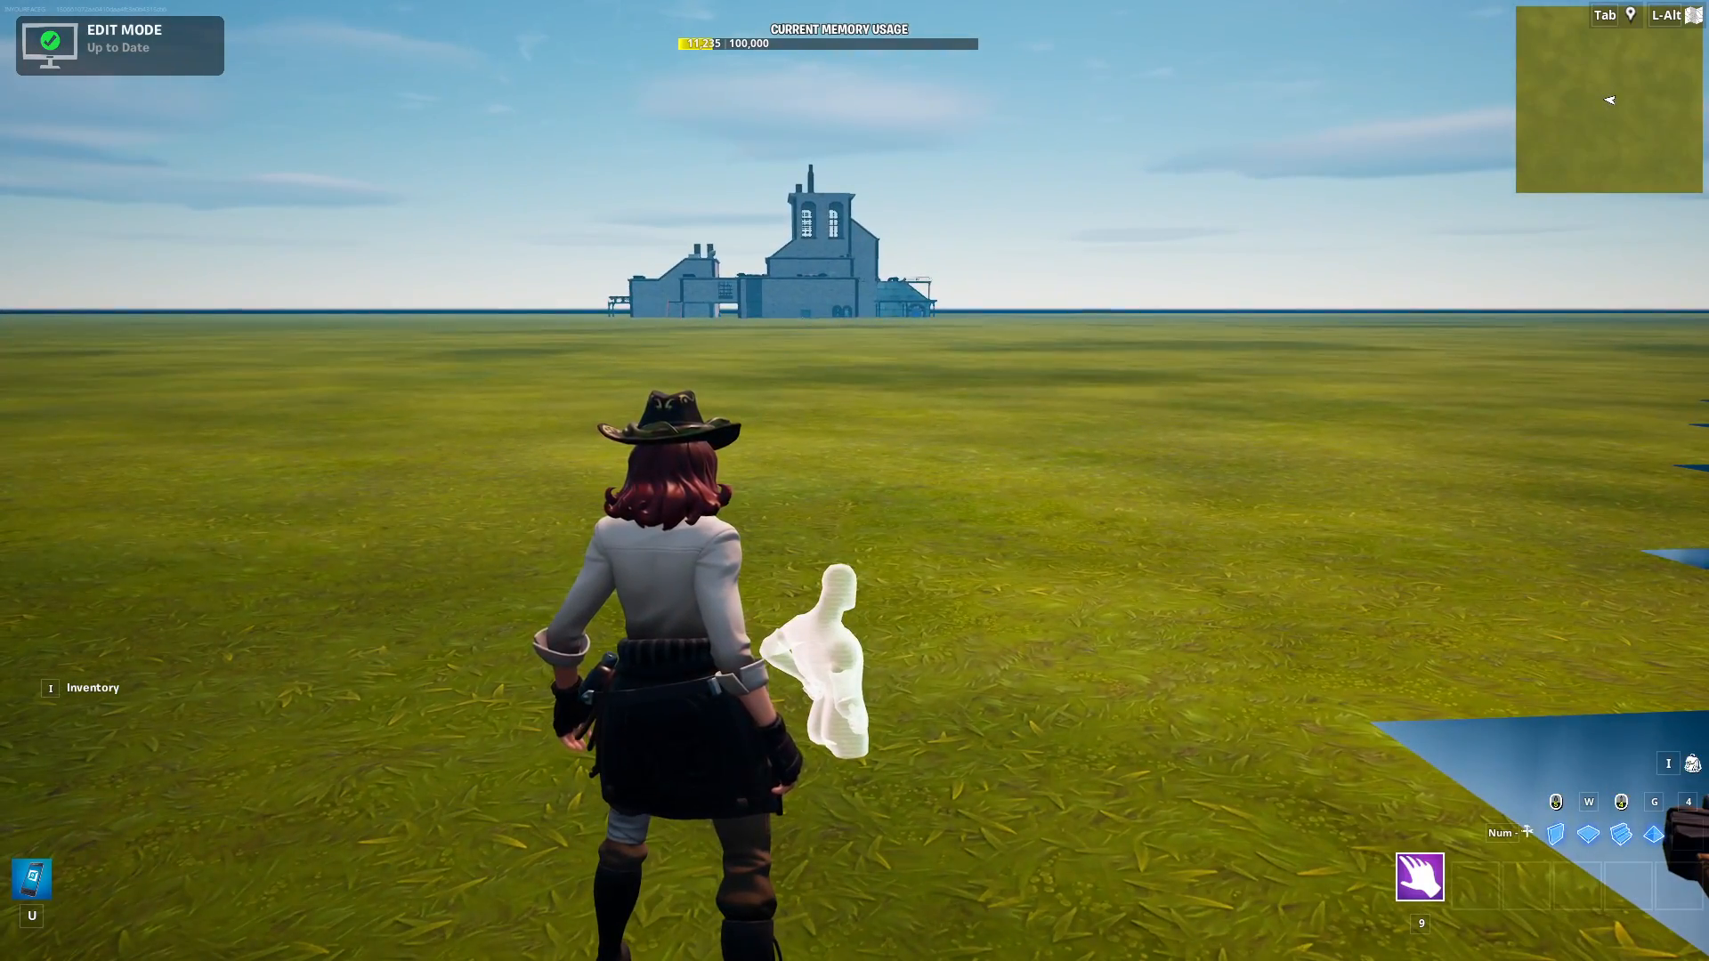
{"action": "key", "text": "Tab"}
{"action": "key", "text": "Escape"}
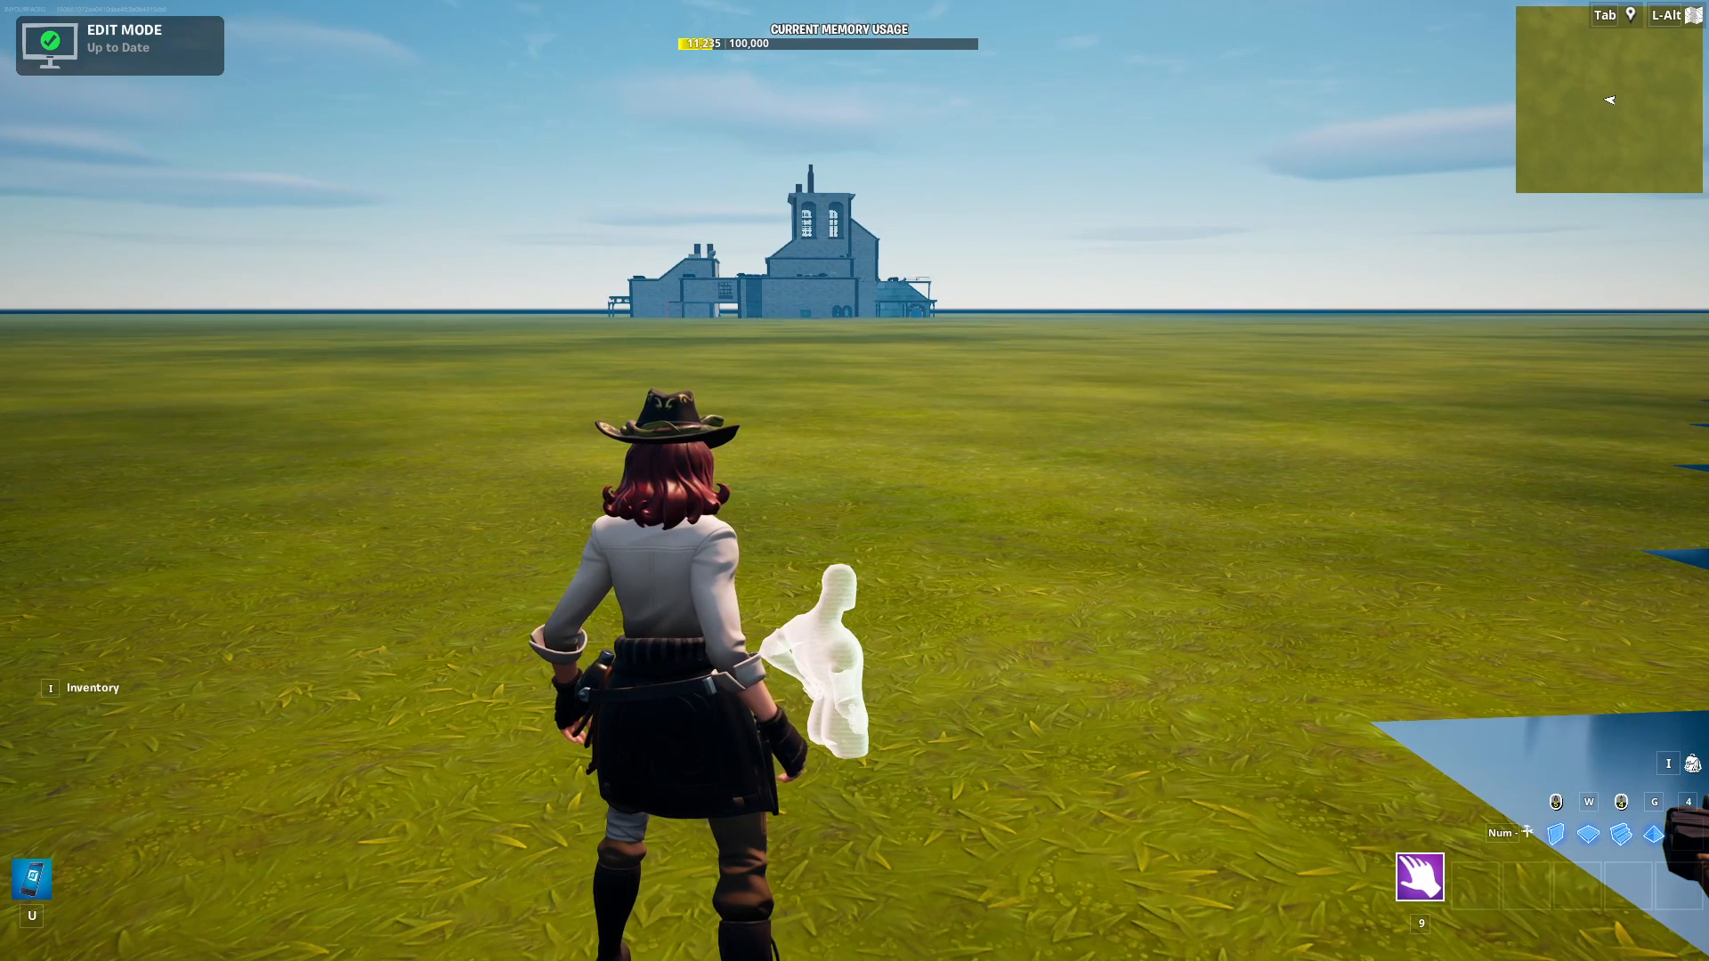
{"action": "key", "text": "alt+Tab"}
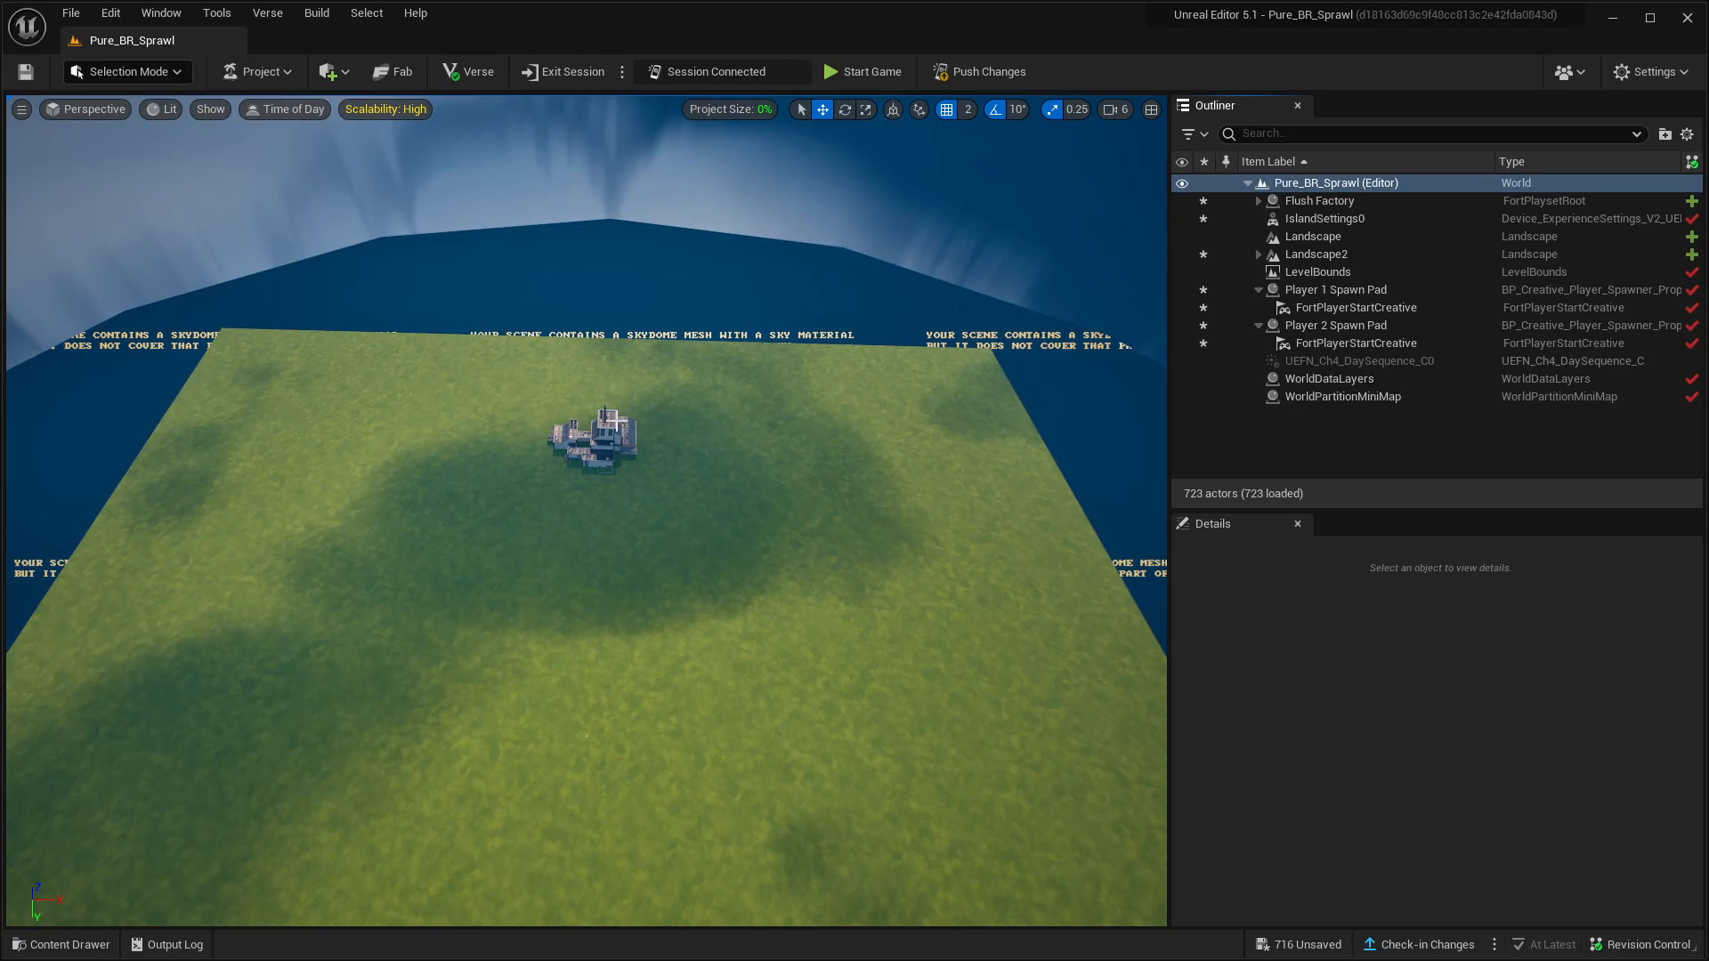
{"action": "right_click_drag", "start_coordinate": [478, 660], "coordinate": [478, 700]}
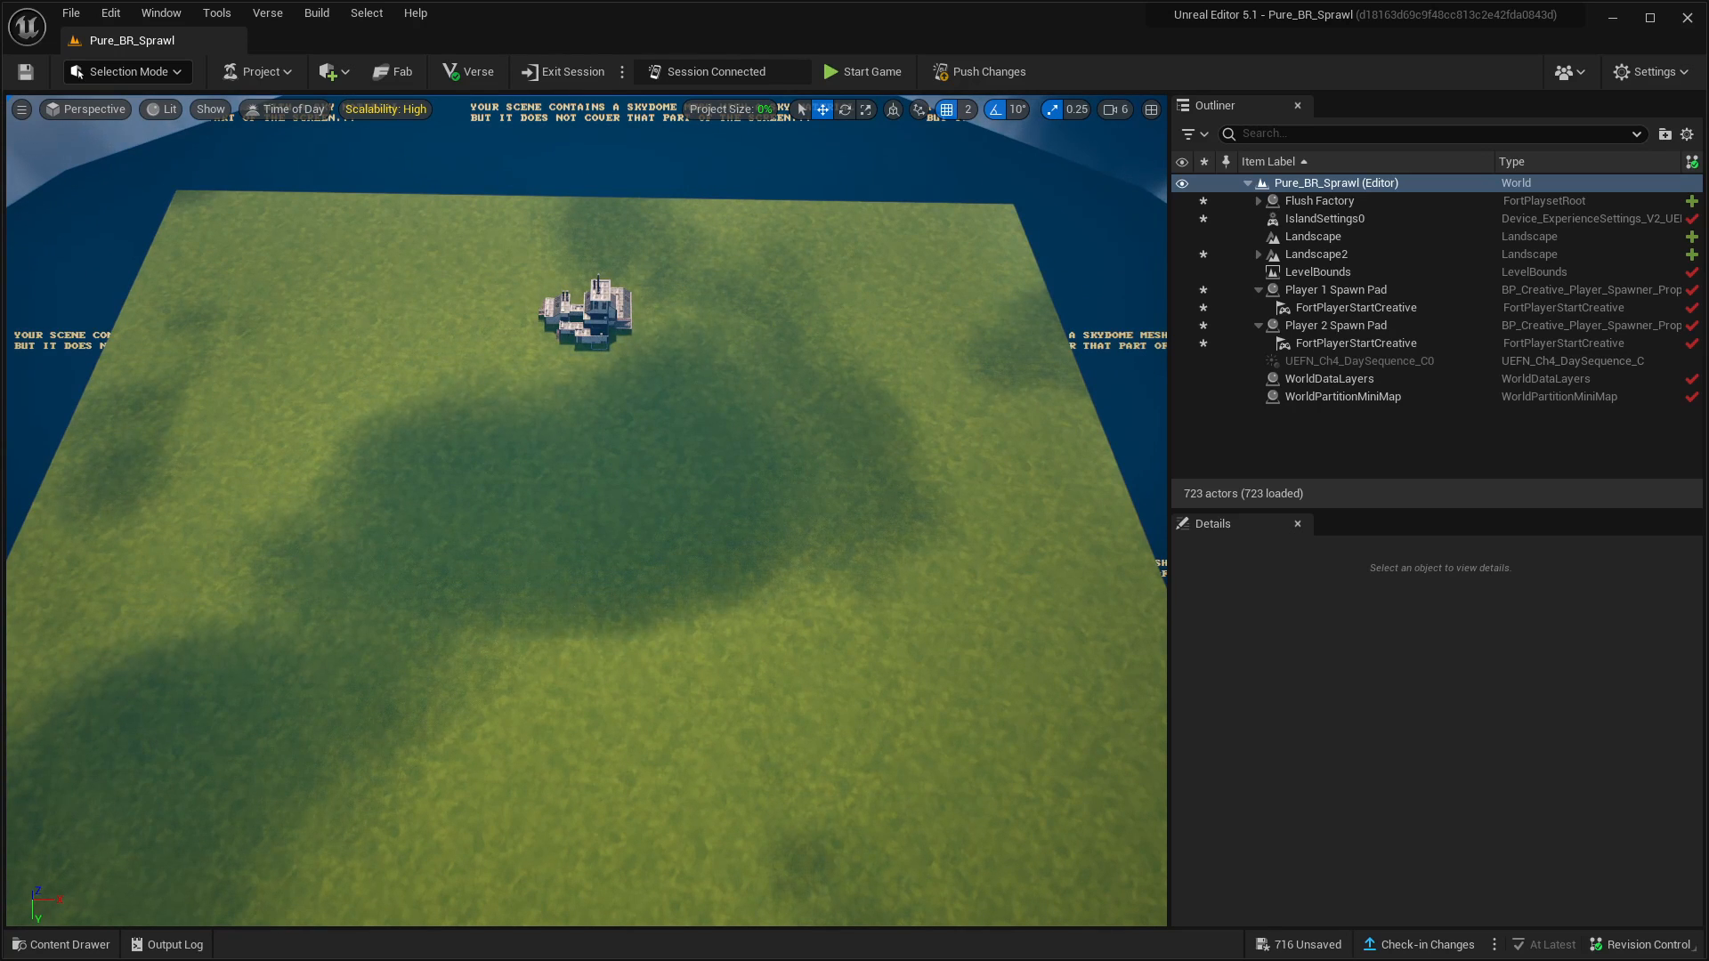
{"action": "right_click_drag", "start_coordinate": [478, 700], "coordinate": [838, 739]}
{"action": "key", "text": "s"}
{"action": "key", "text": "s"}
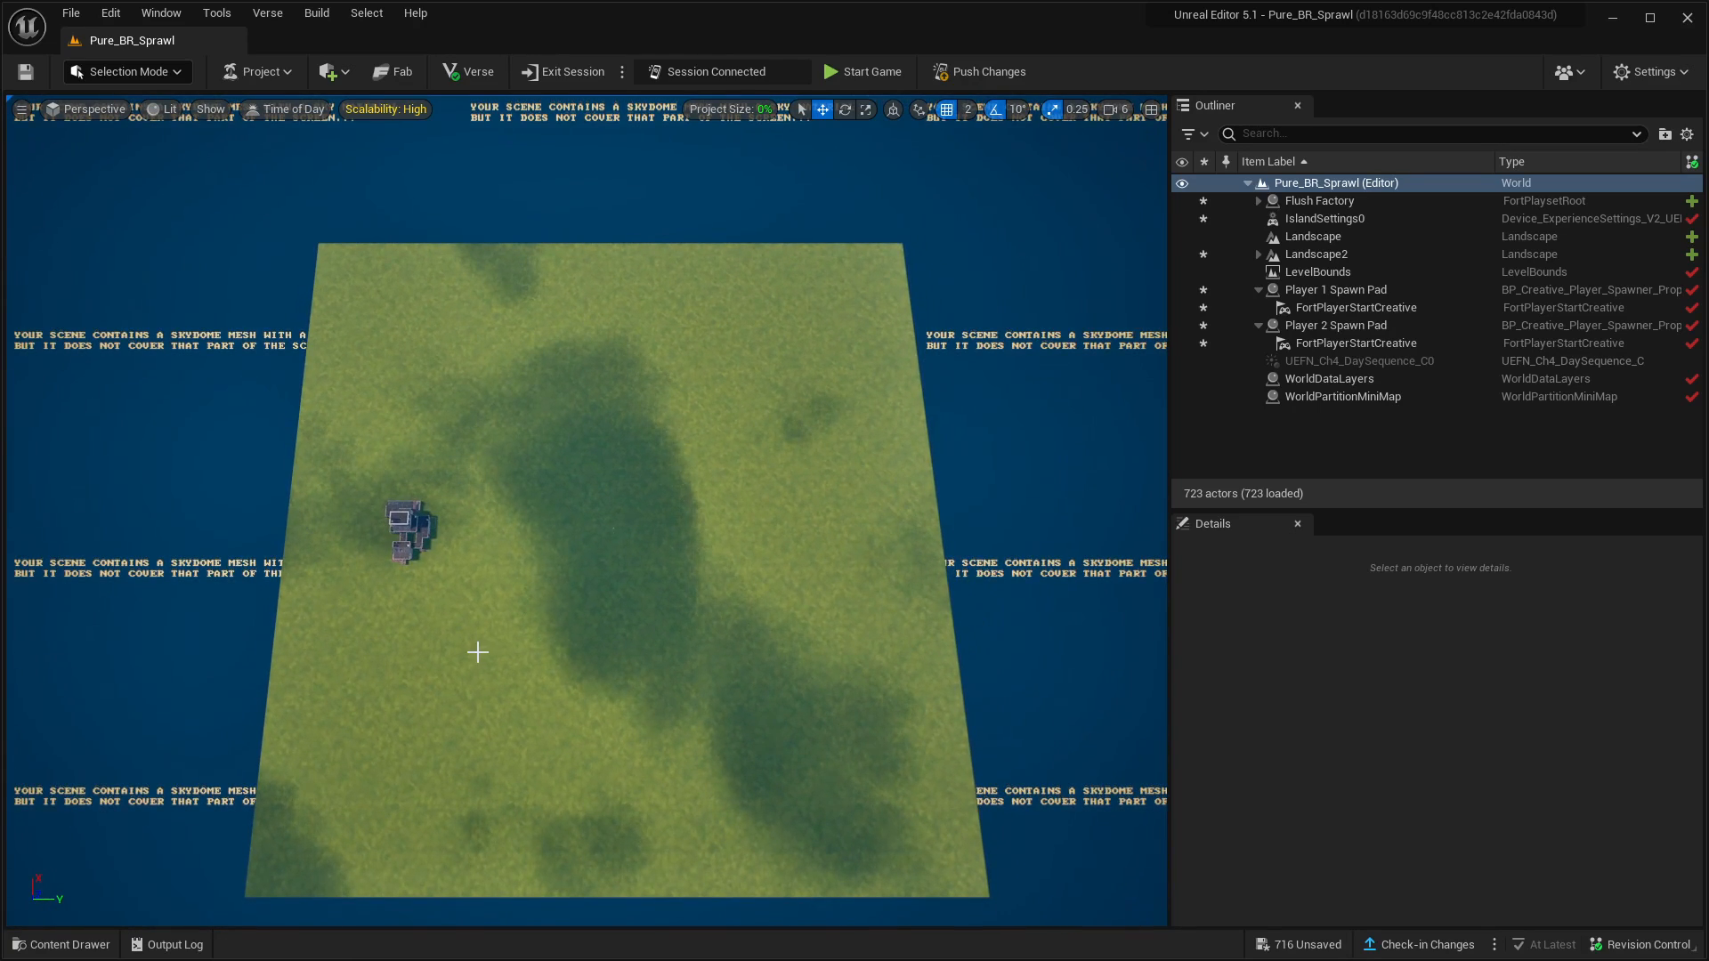
Delete the original empty Landscape actor and rename Landscape2 to Landscape
{"action": "left_click", "coordinate": [1337, 237]}
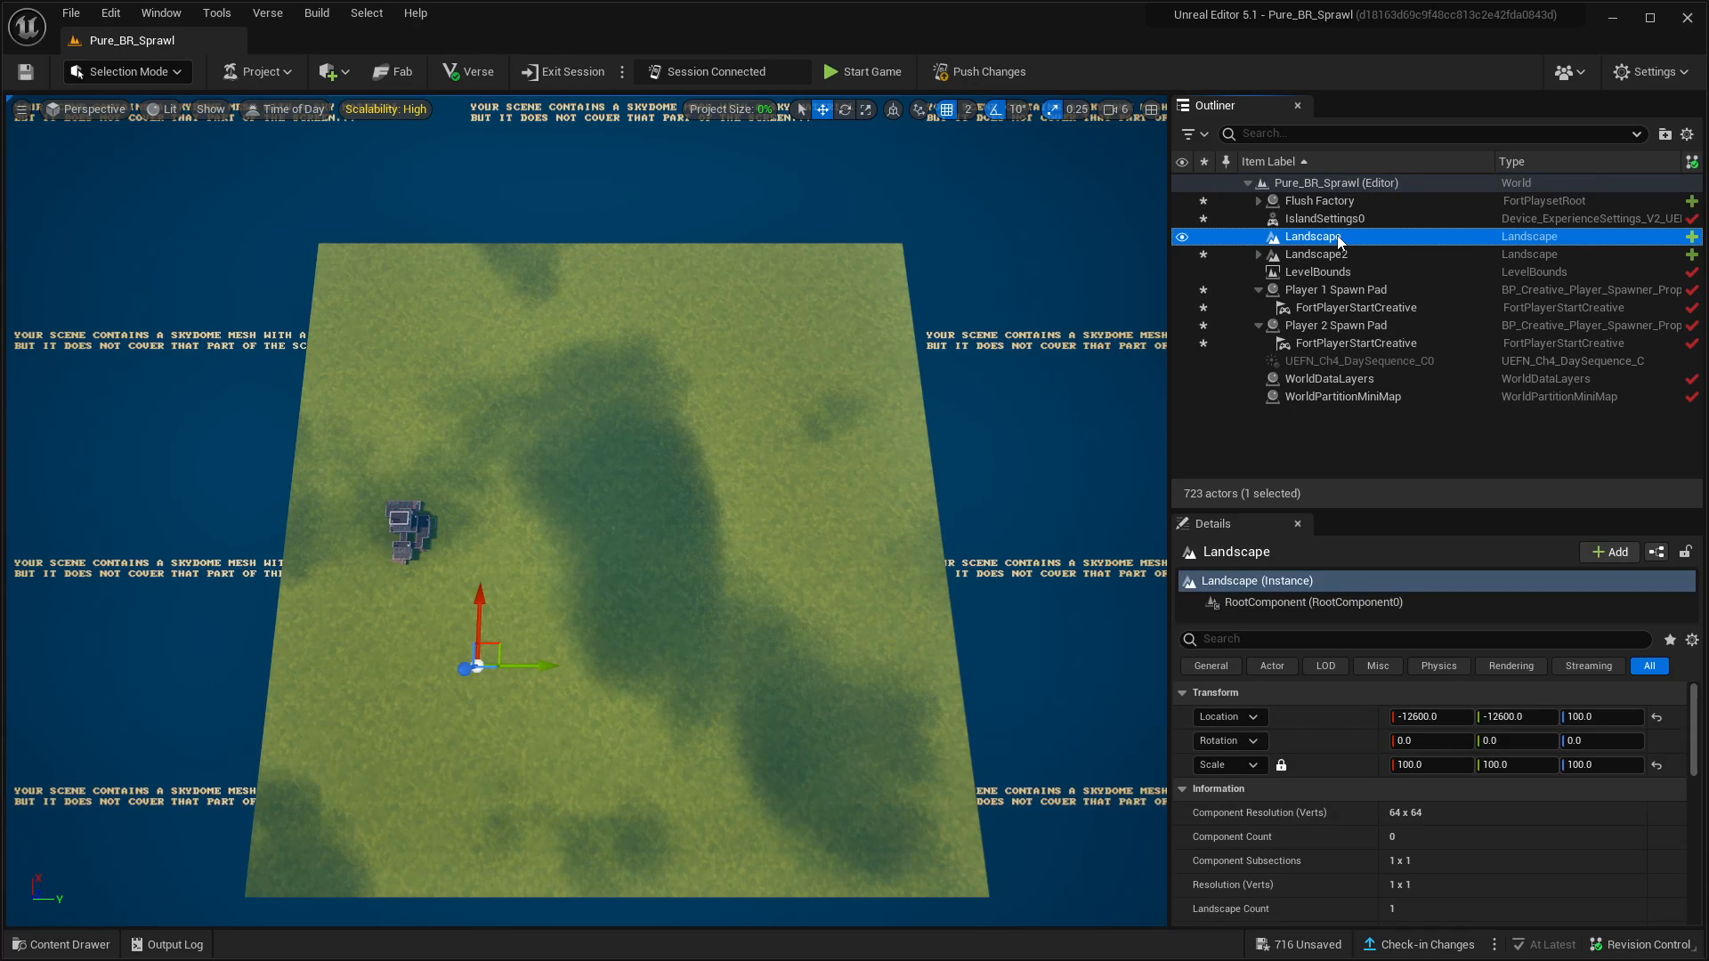
{"action": "key", "text": "Delete"}
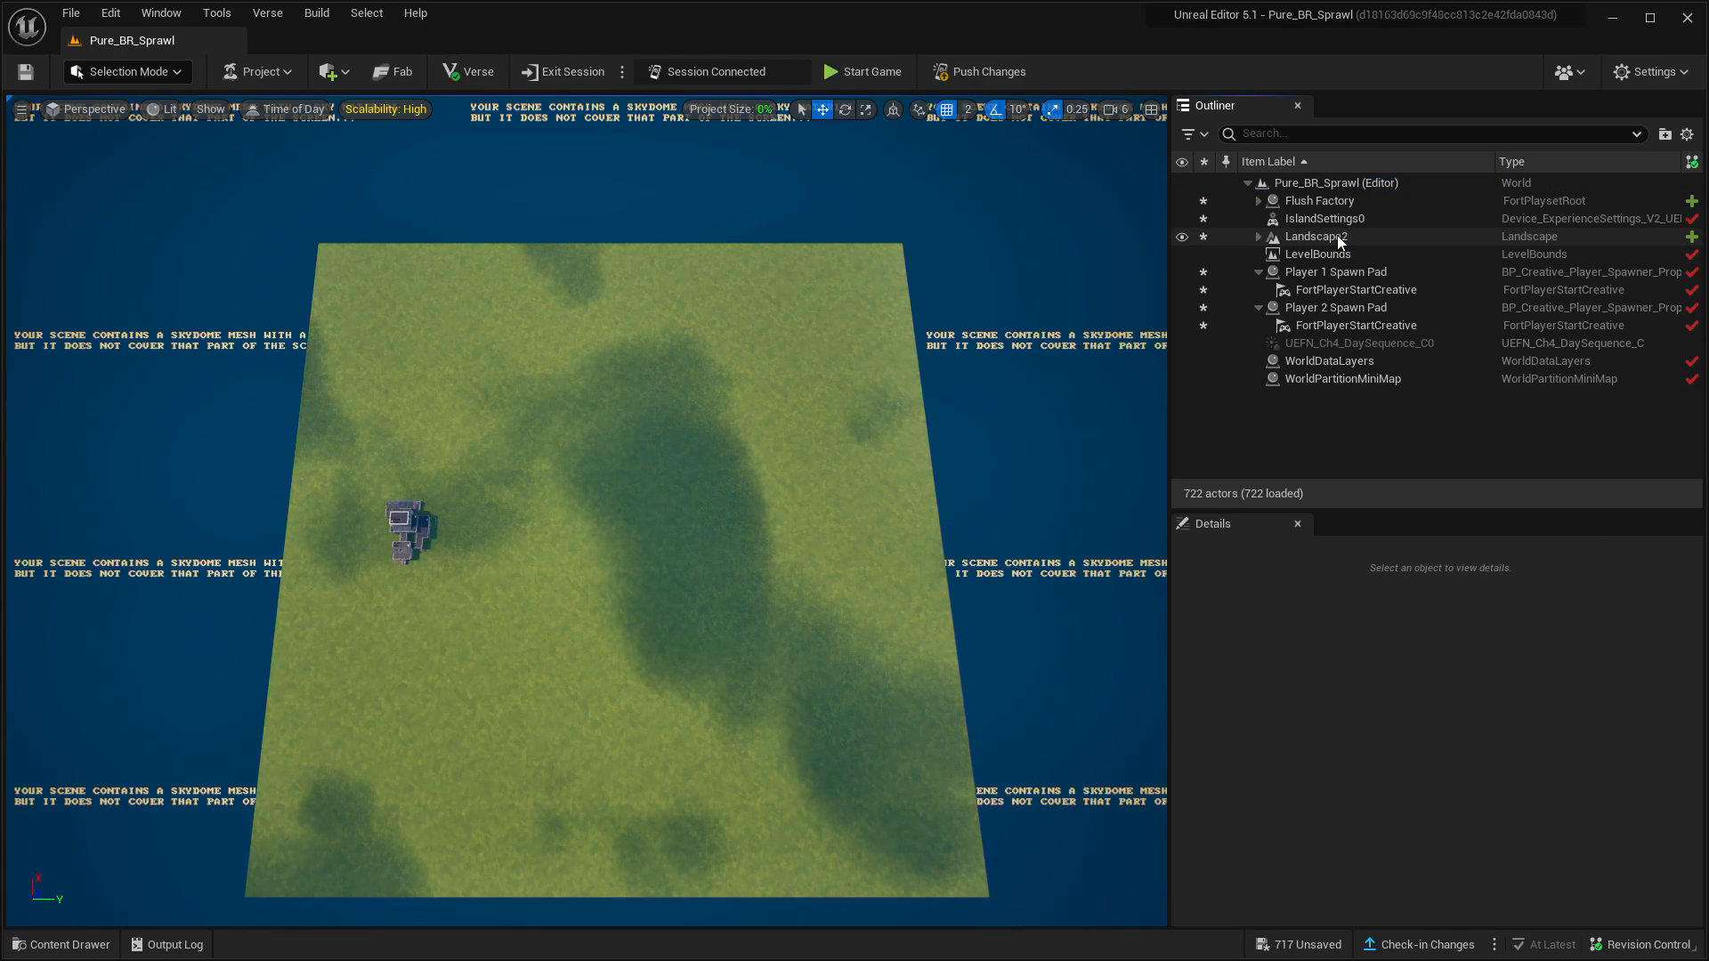
{"action": "left_click", "coordinate": [1336, 236]}
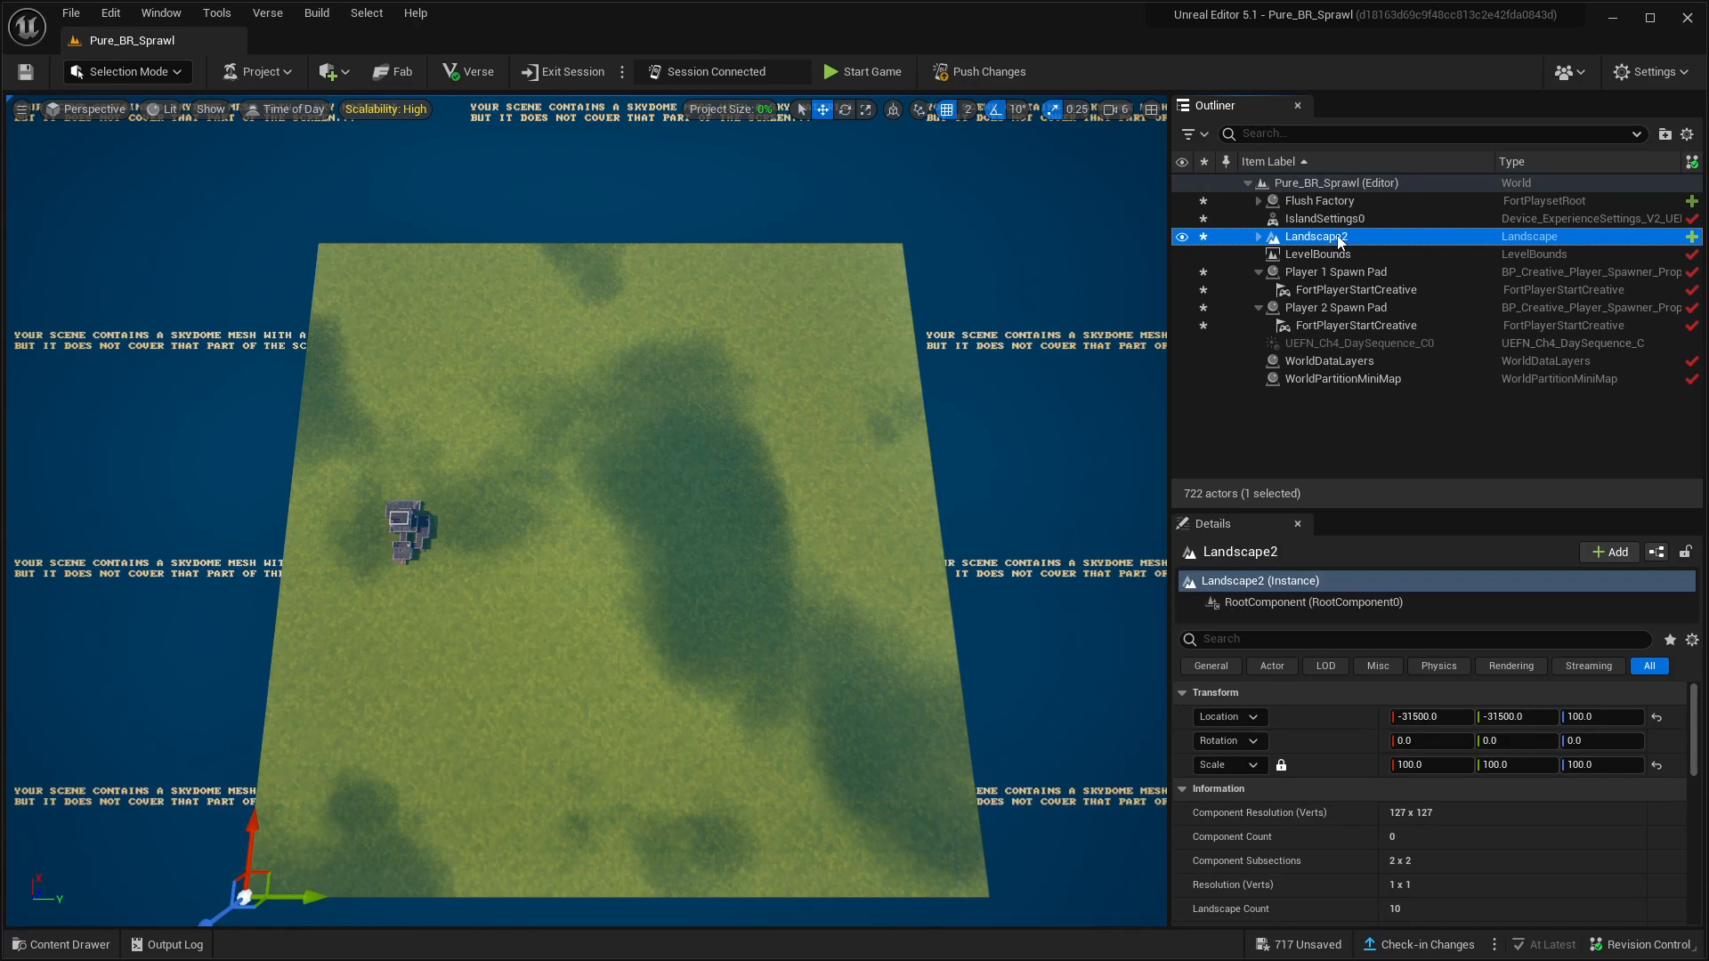
{"action": "double_click", "coordinate": [1338, 237]}
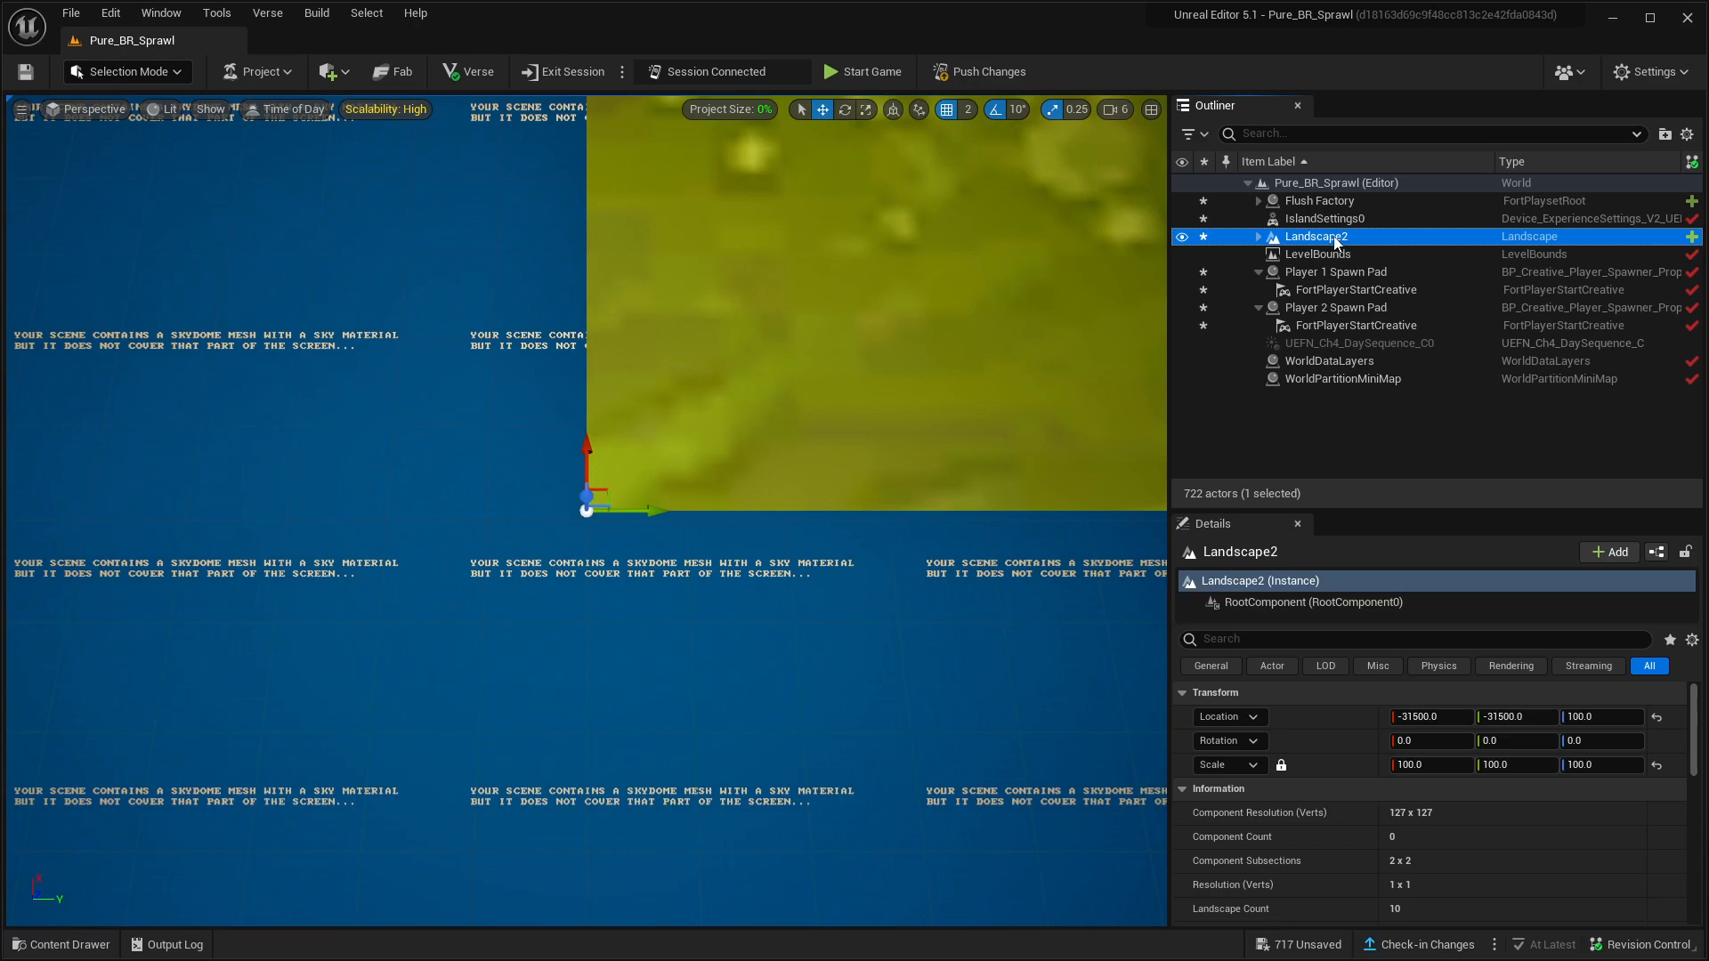
{"action": "left_click", "coordinate": [1335, 238]}
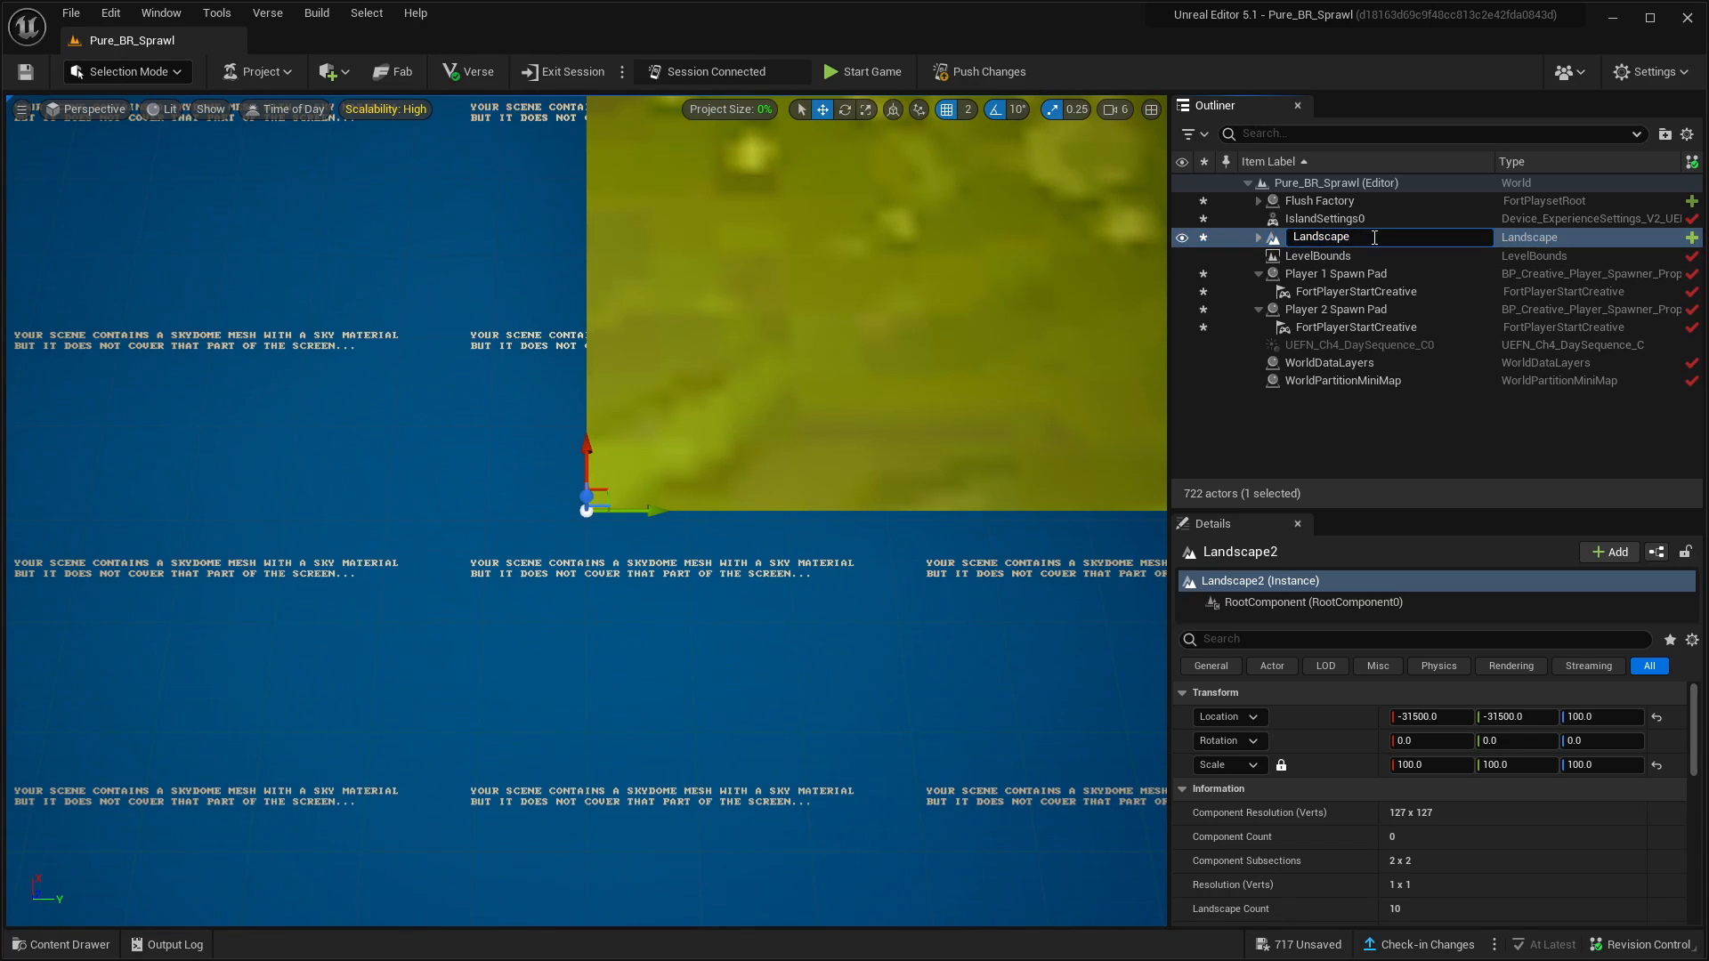
{"action": "key", "text": "Return"}
{"action": "right_click", "coordinate": [1326, 237]}
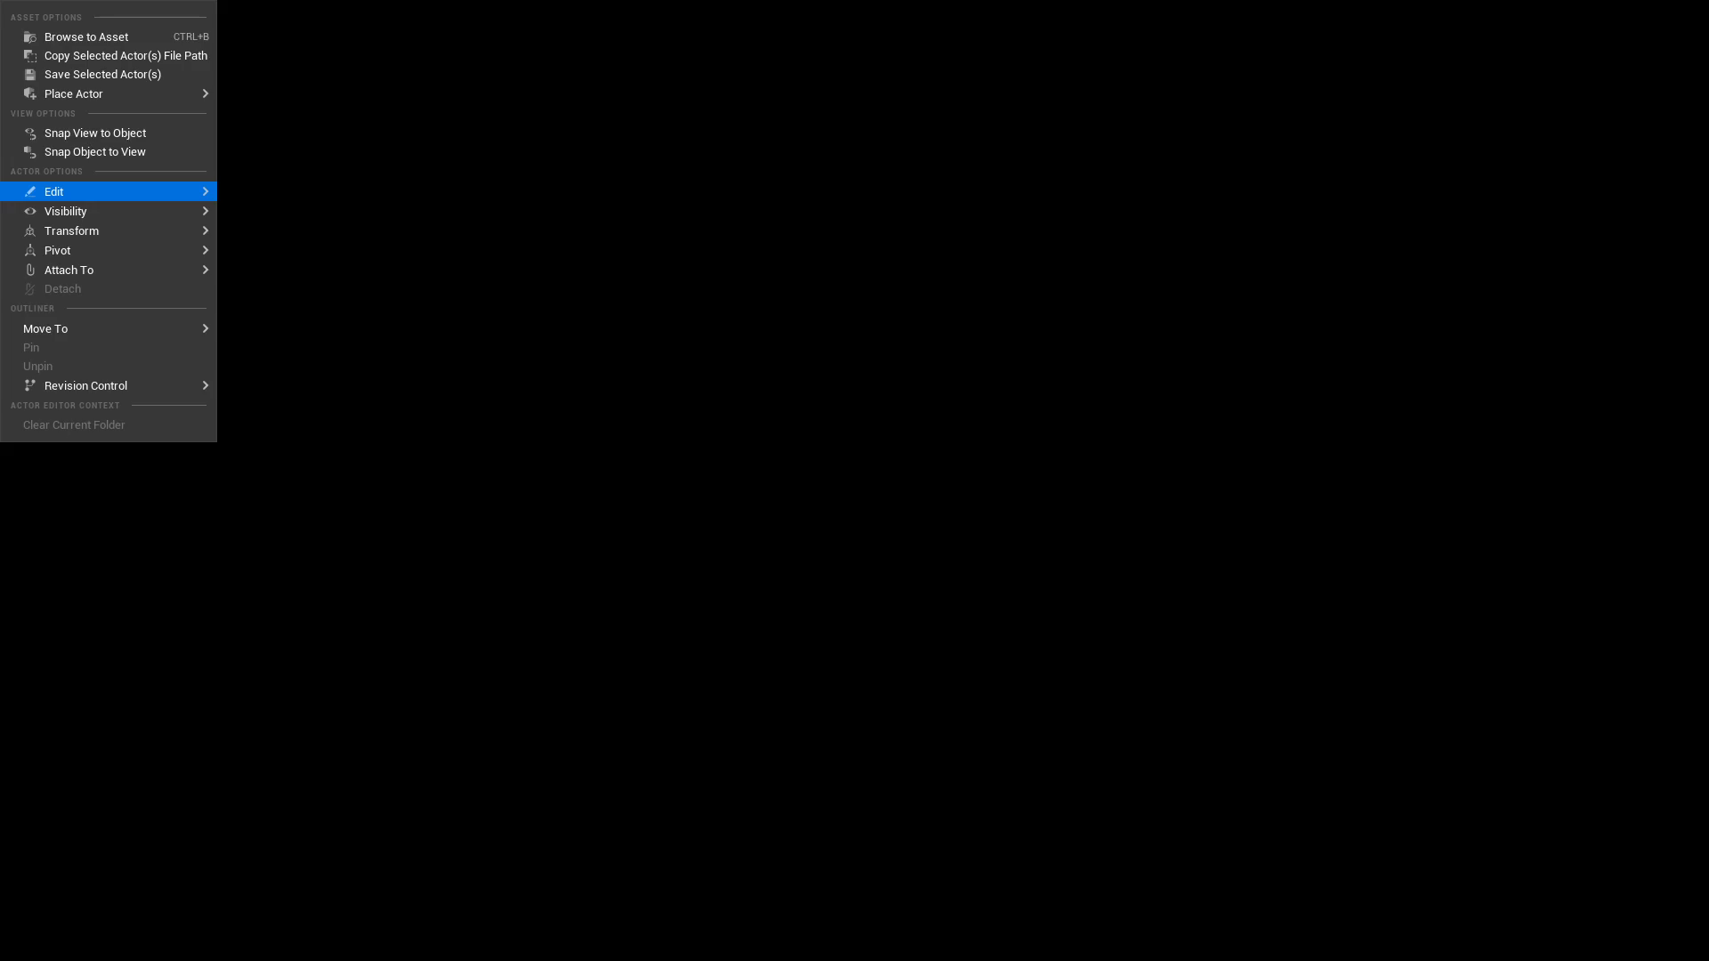
{"action": "left_click", "coordinate": [1076, 18]}
Unselect all actors with the whole landscape in view
{"action": "right_click_drag", "start_coordinate": [978, 499], "coordinate": [1118, 283]}
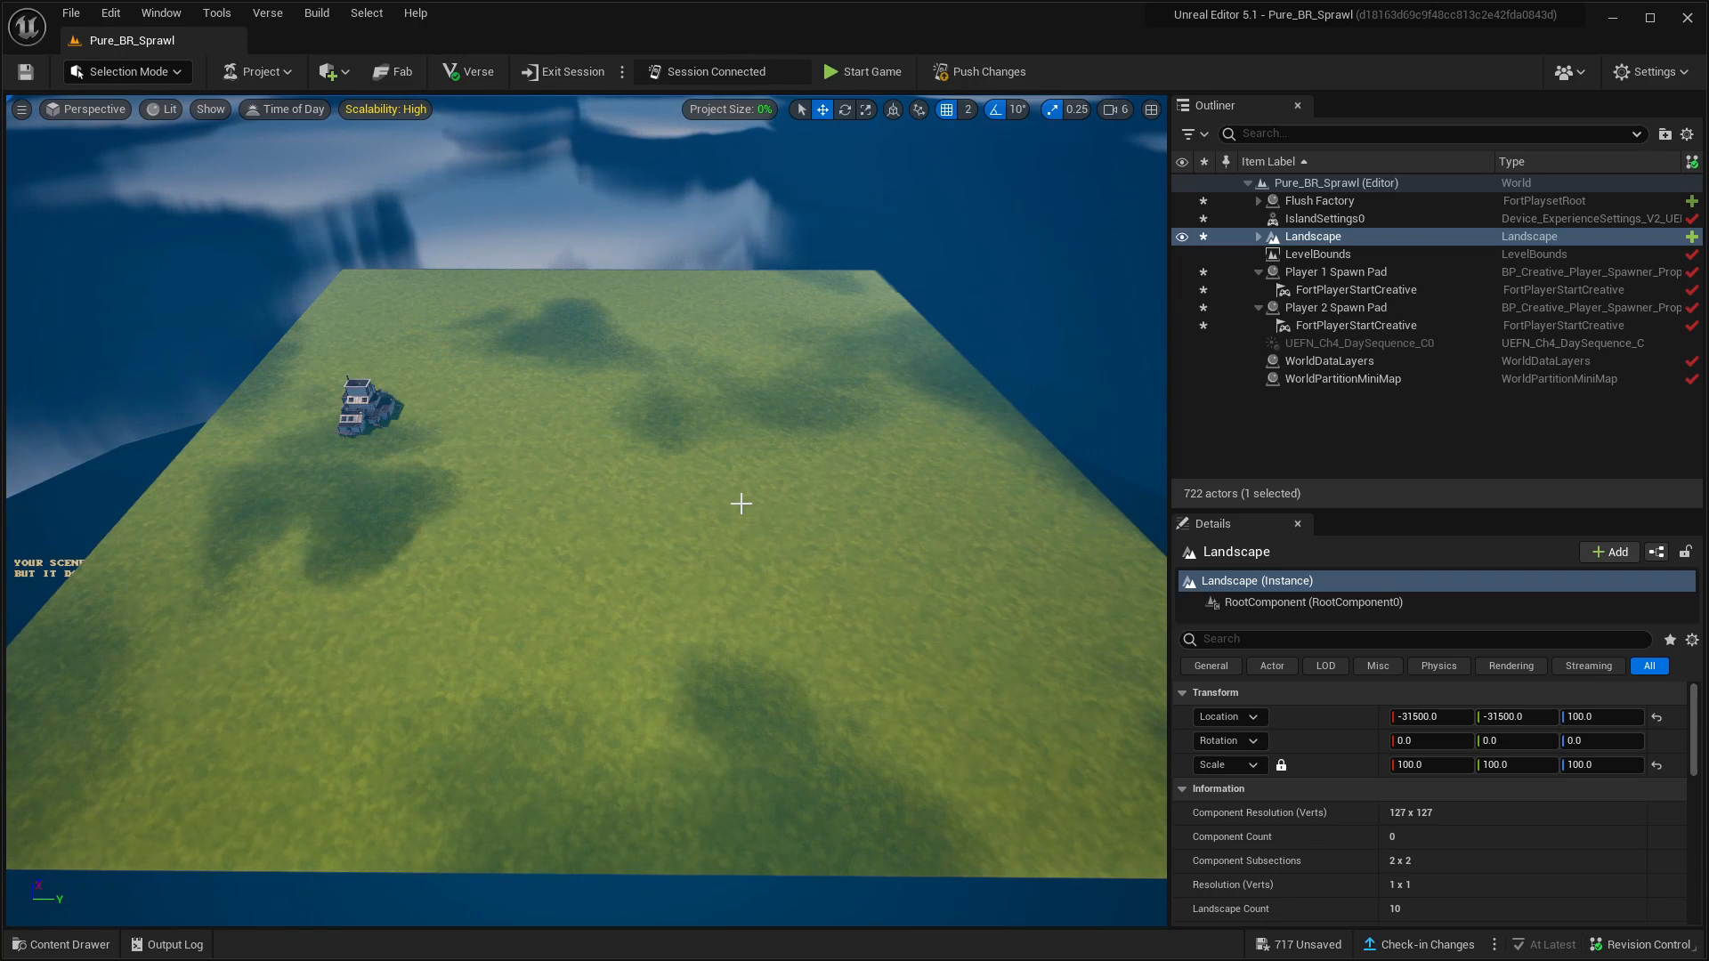
{"action": "right_click_drag", "start_coordinate": [570, 437], "coordinate": [573, 519]}
{"action": "key", "text": "s"}
{"action": "key", "text": "w"}
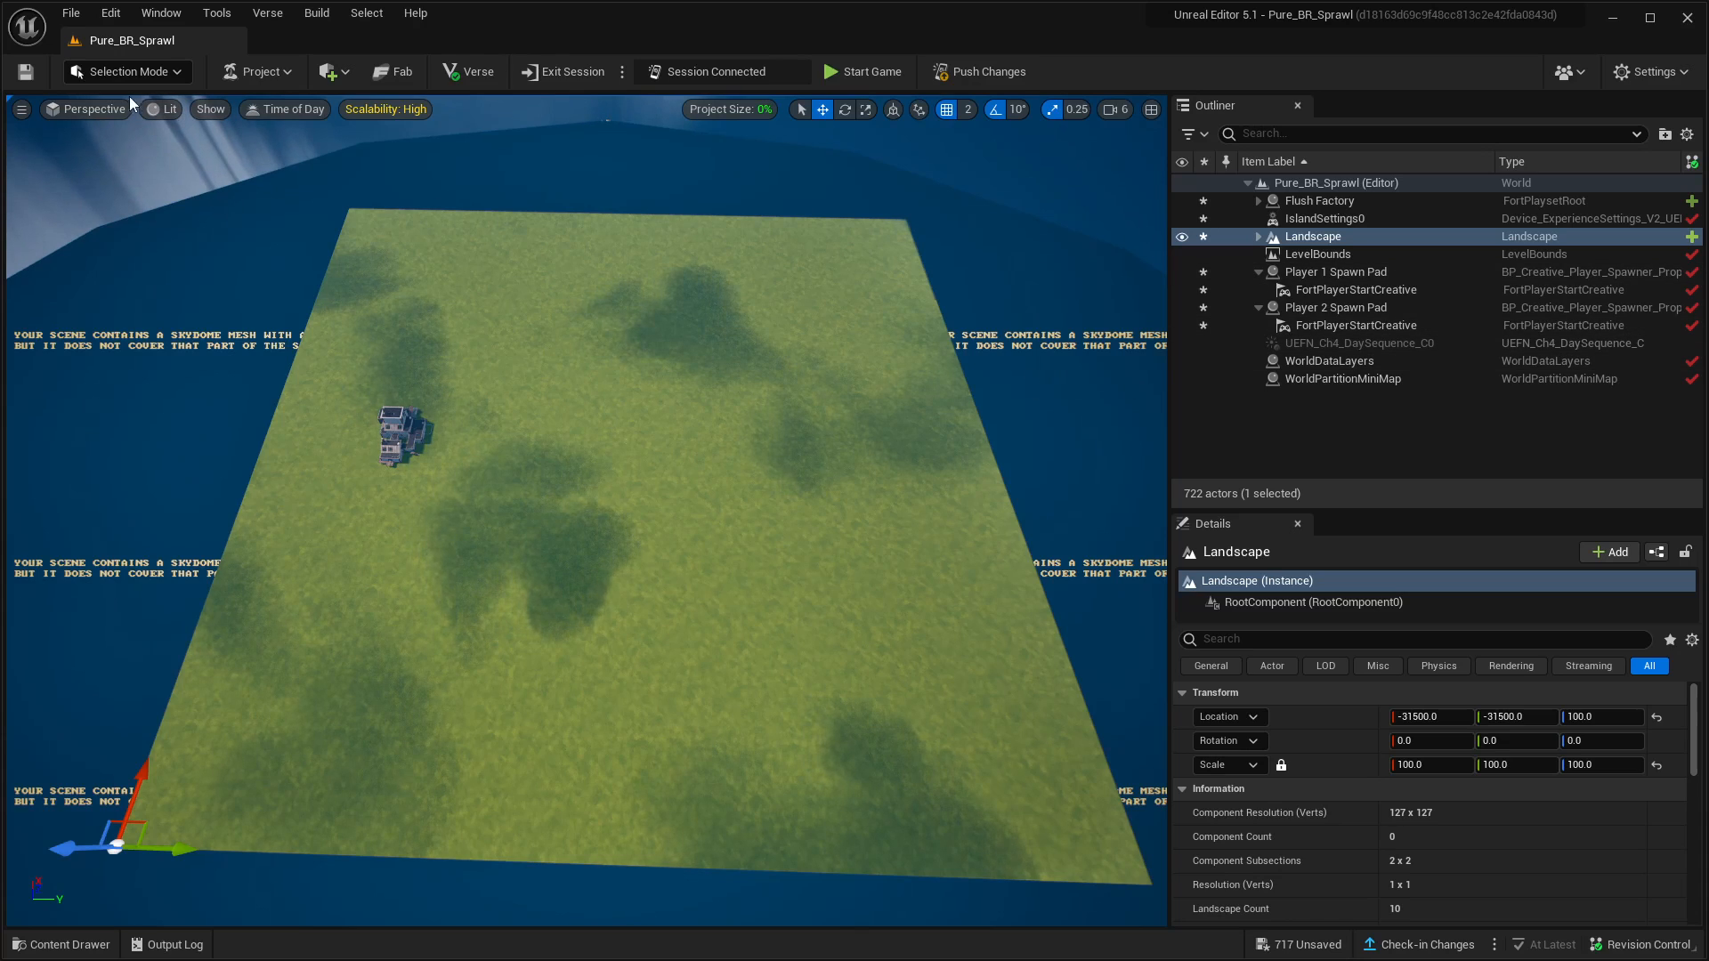
{"action": "left_click", "coordinate": [366, 13]}
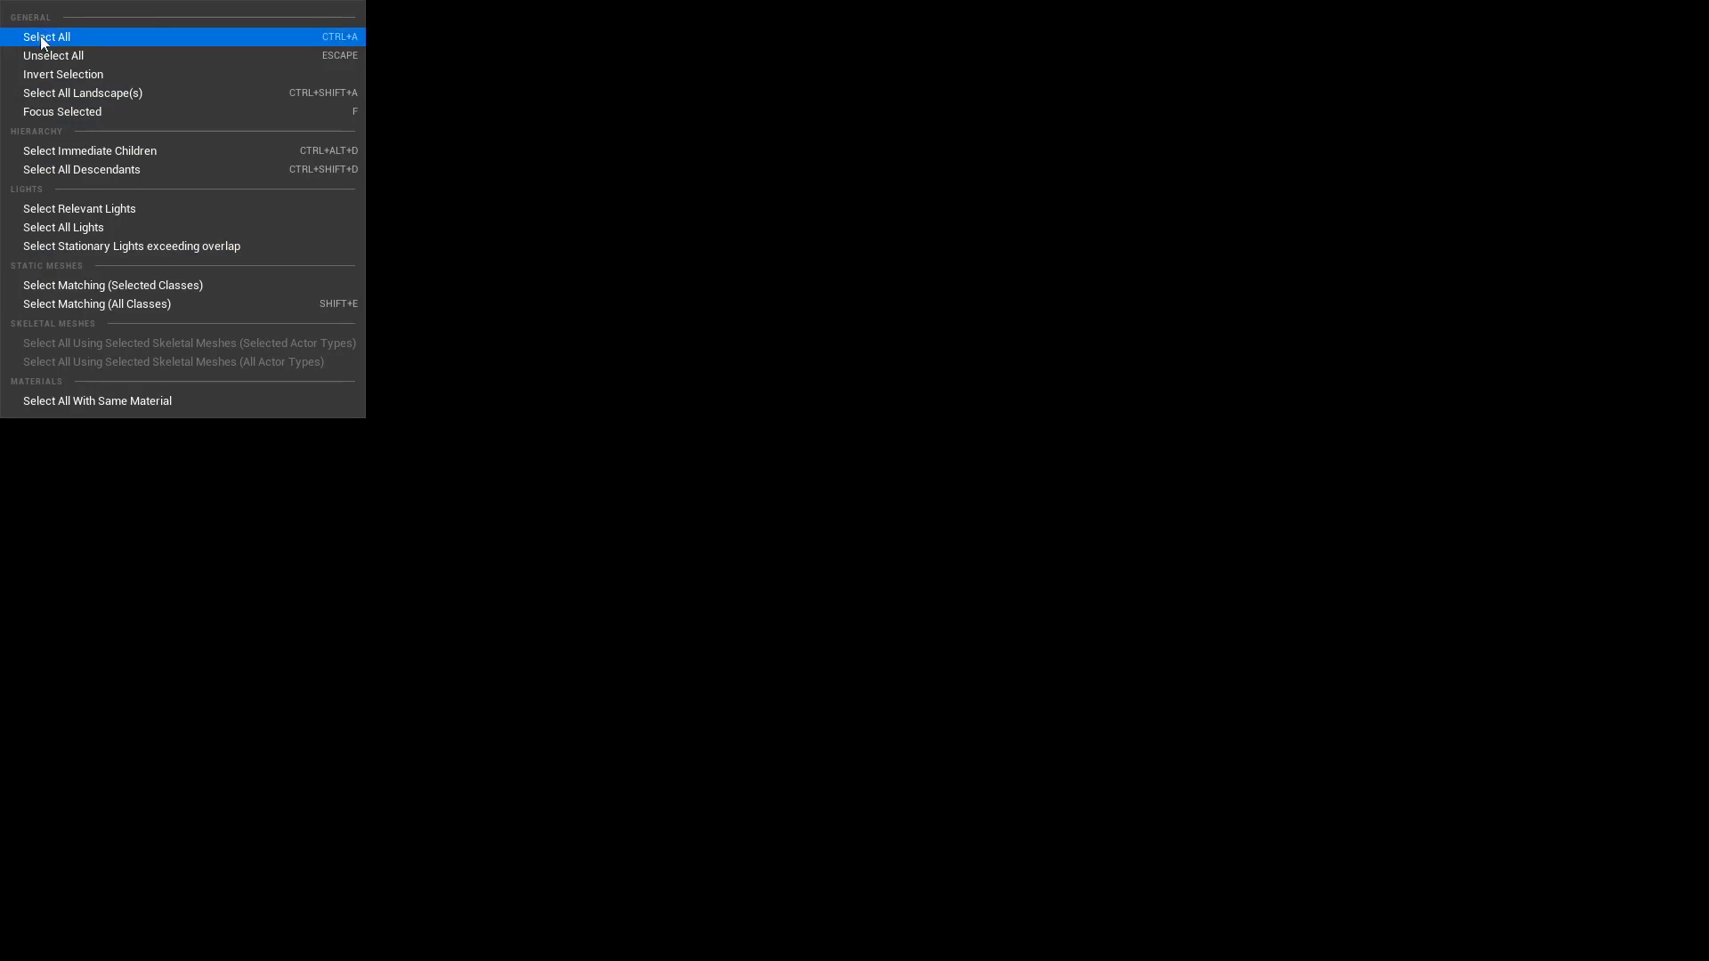
{"action": "left_click", "coordinate": [46, 56]}
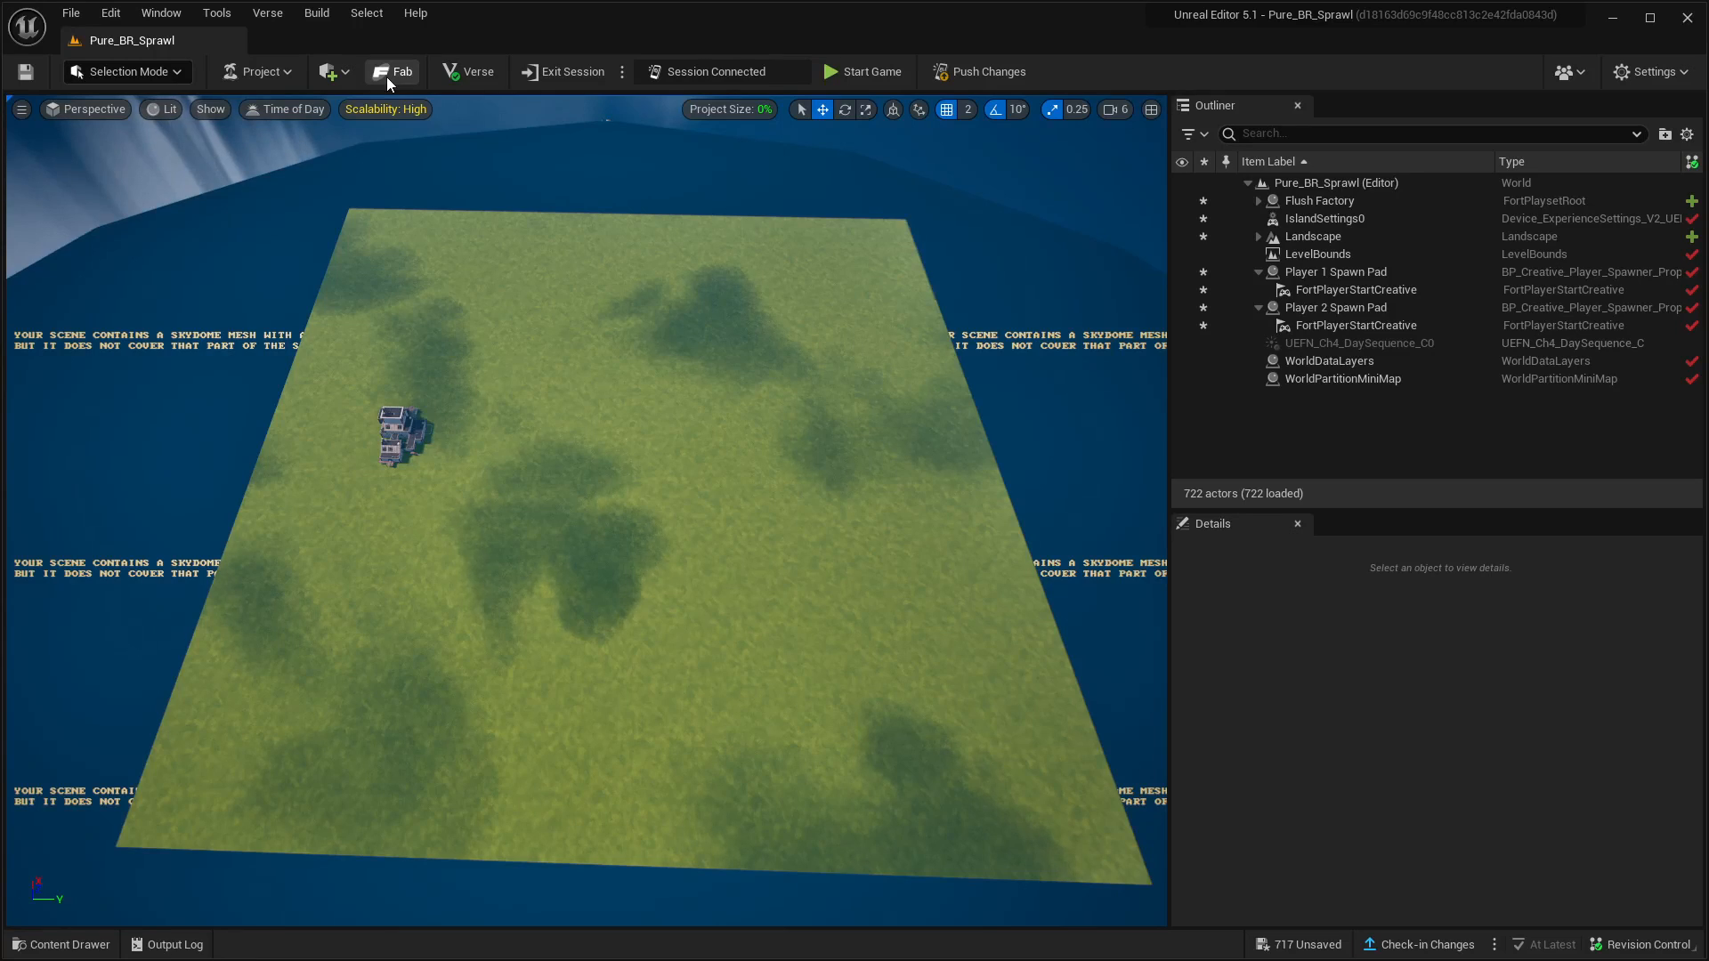
Set up the Flatten sculpting tool in Landscape mode with flatten target 0, tool strength 1.0 and brush size 8192
{"action": "left_click", "coordinate": [132, 74]}
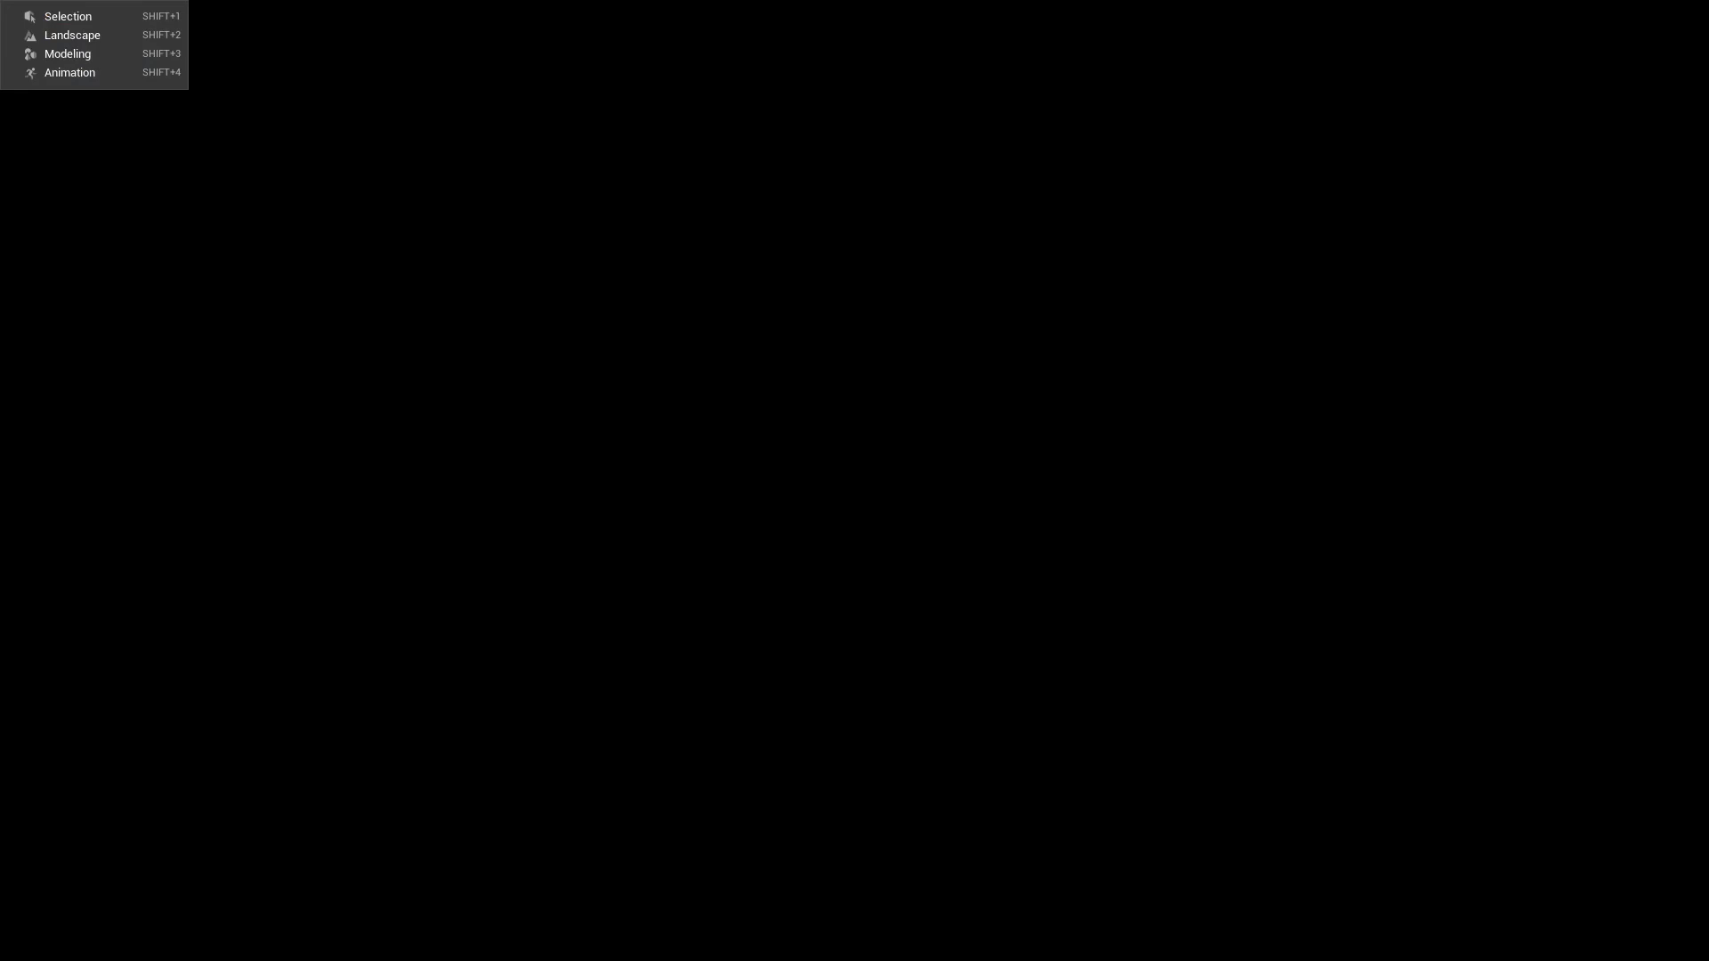
{"action": "left_click", "coordinate": [72, 35]}
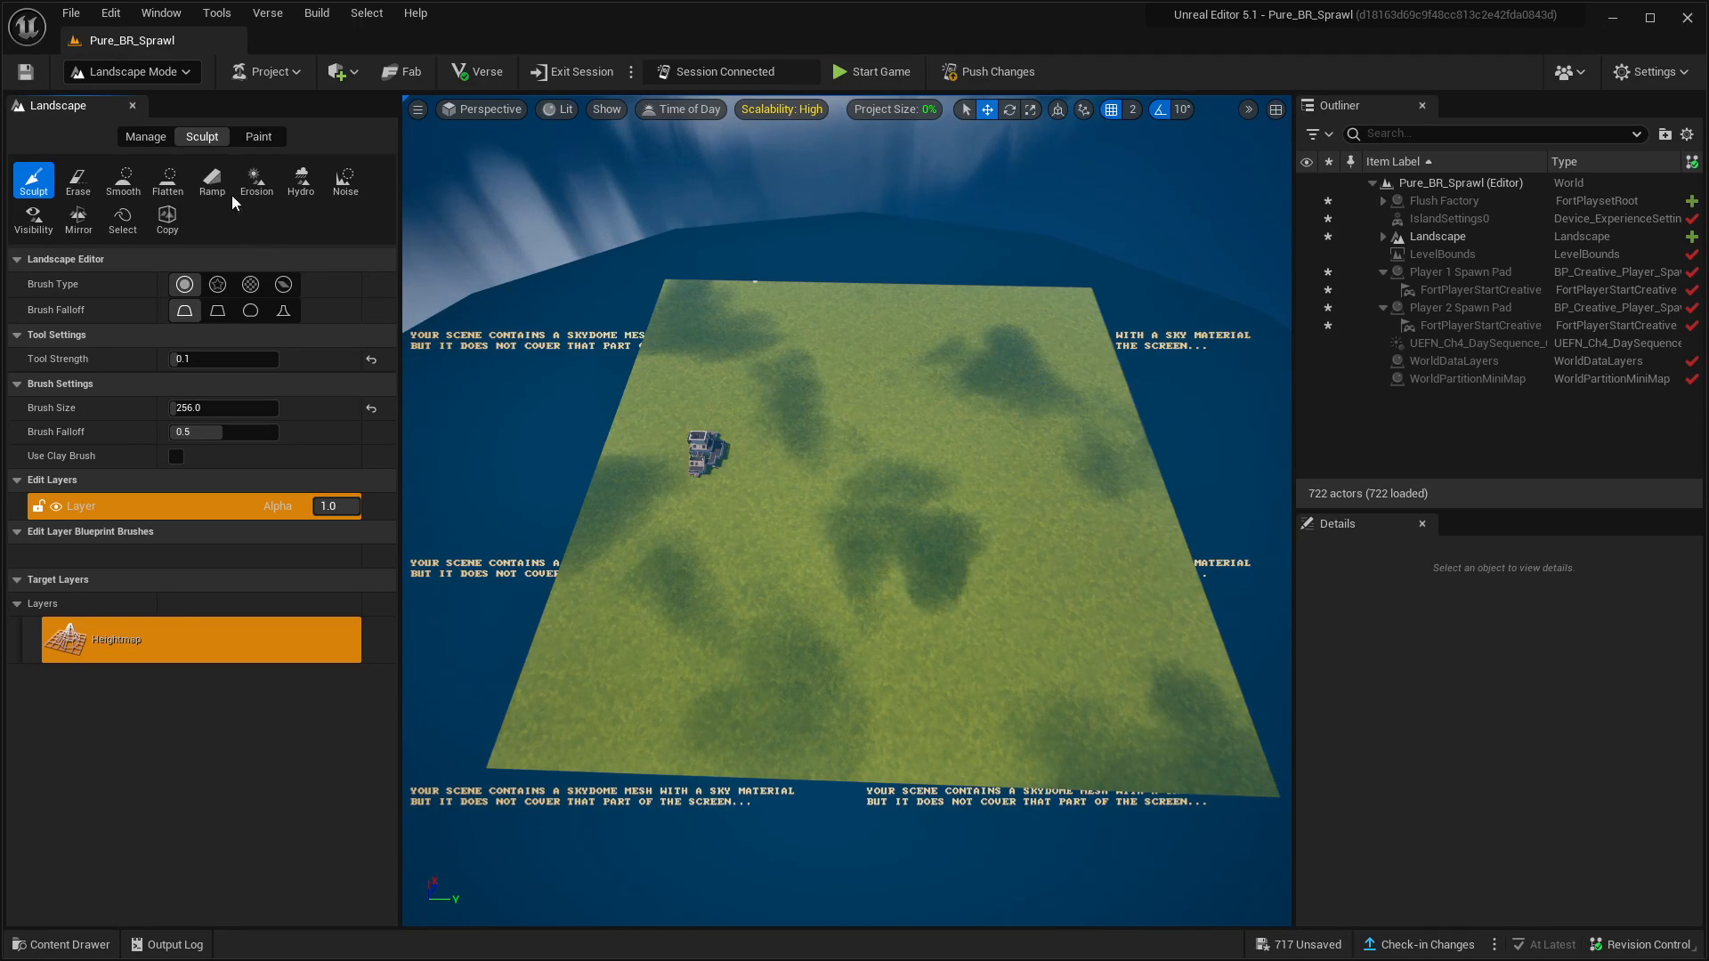
{"action": "left_click", "coordinate": [169, 181]}
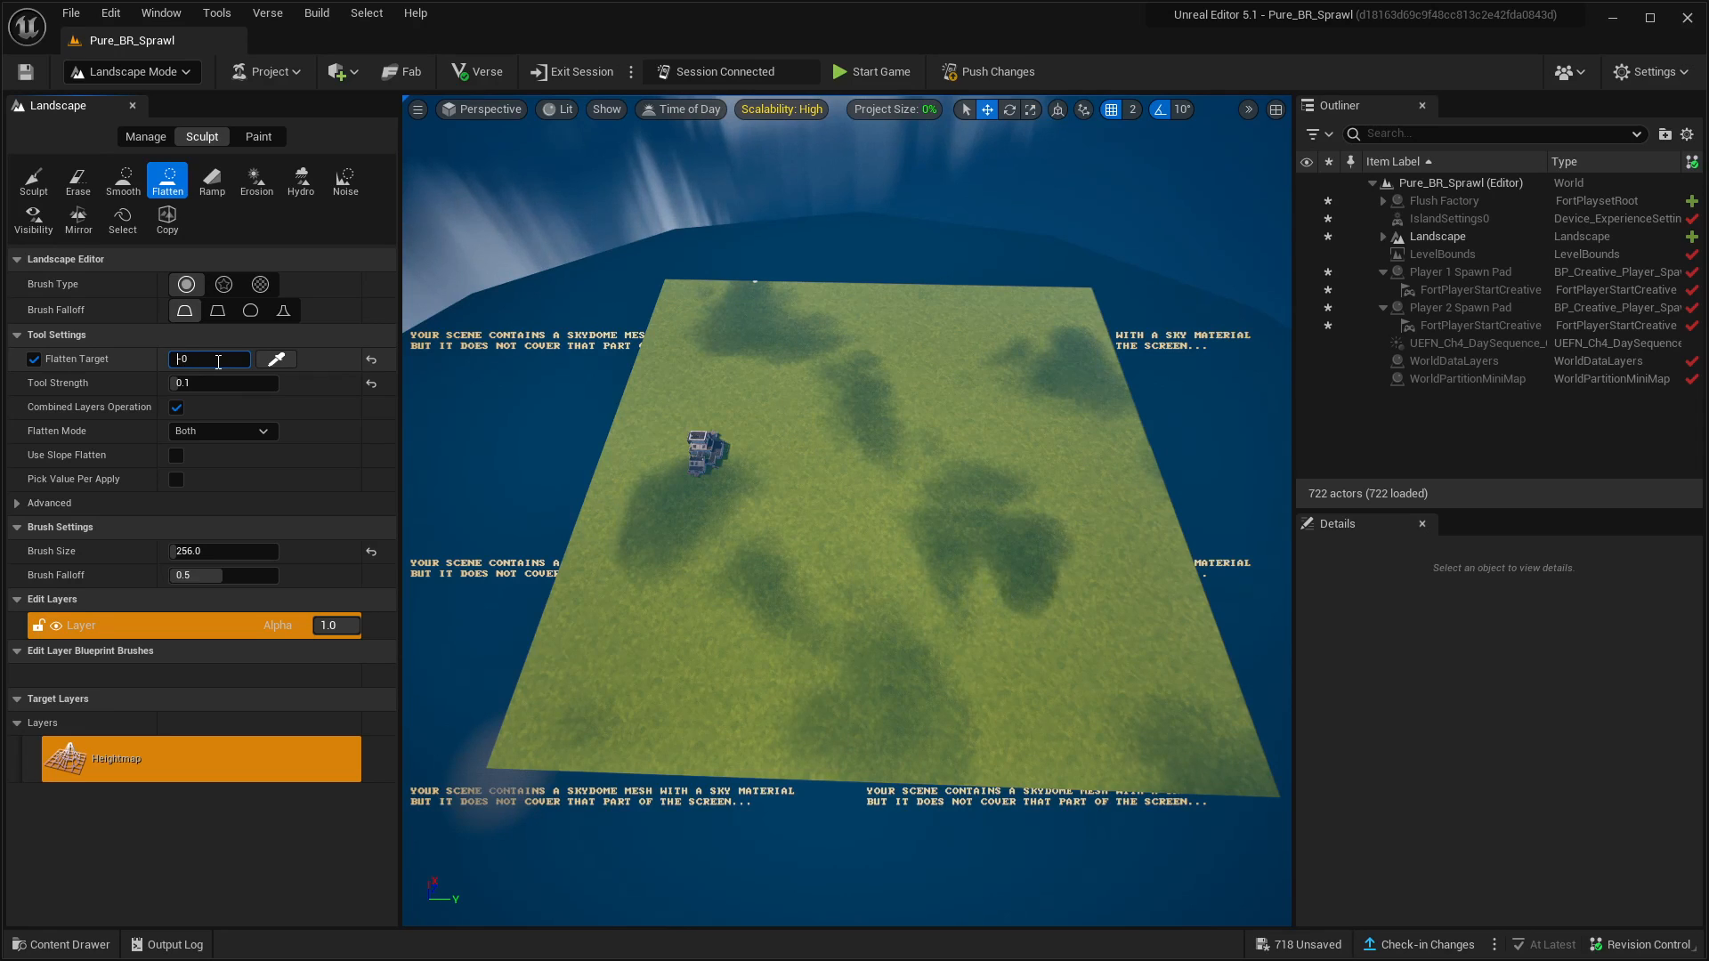
{"action": "left_click", "coordinate": [221, 383]}
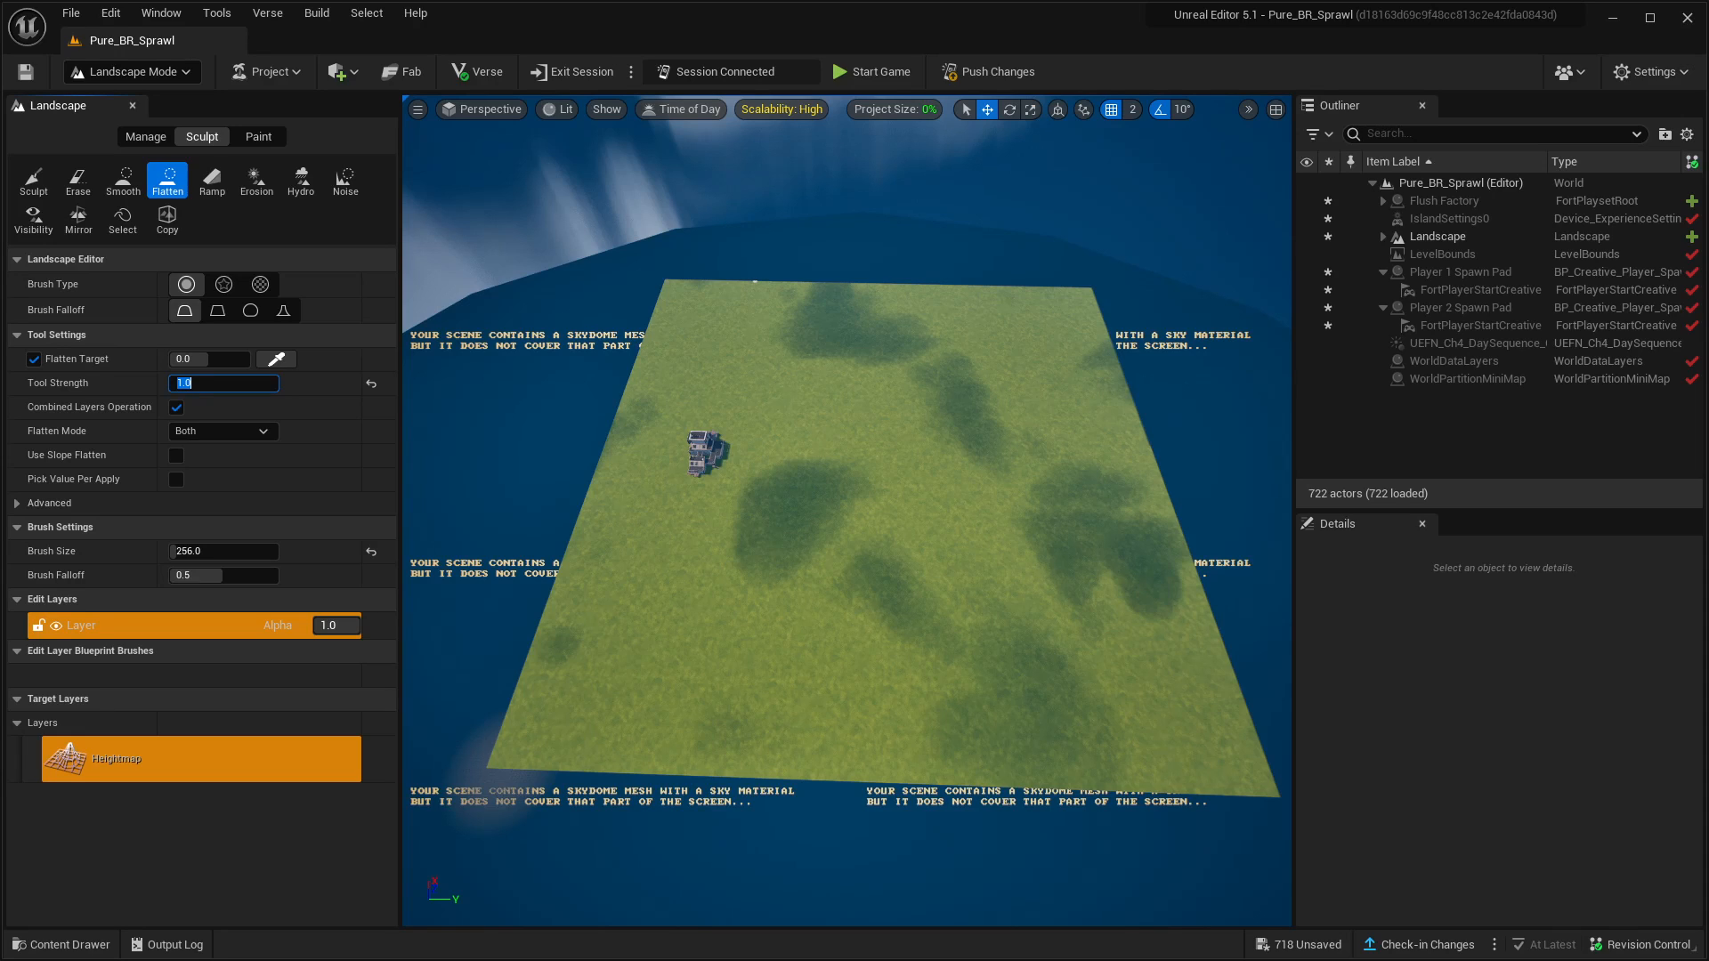
{"action": "left_click", "coordinate": [213, 552]}
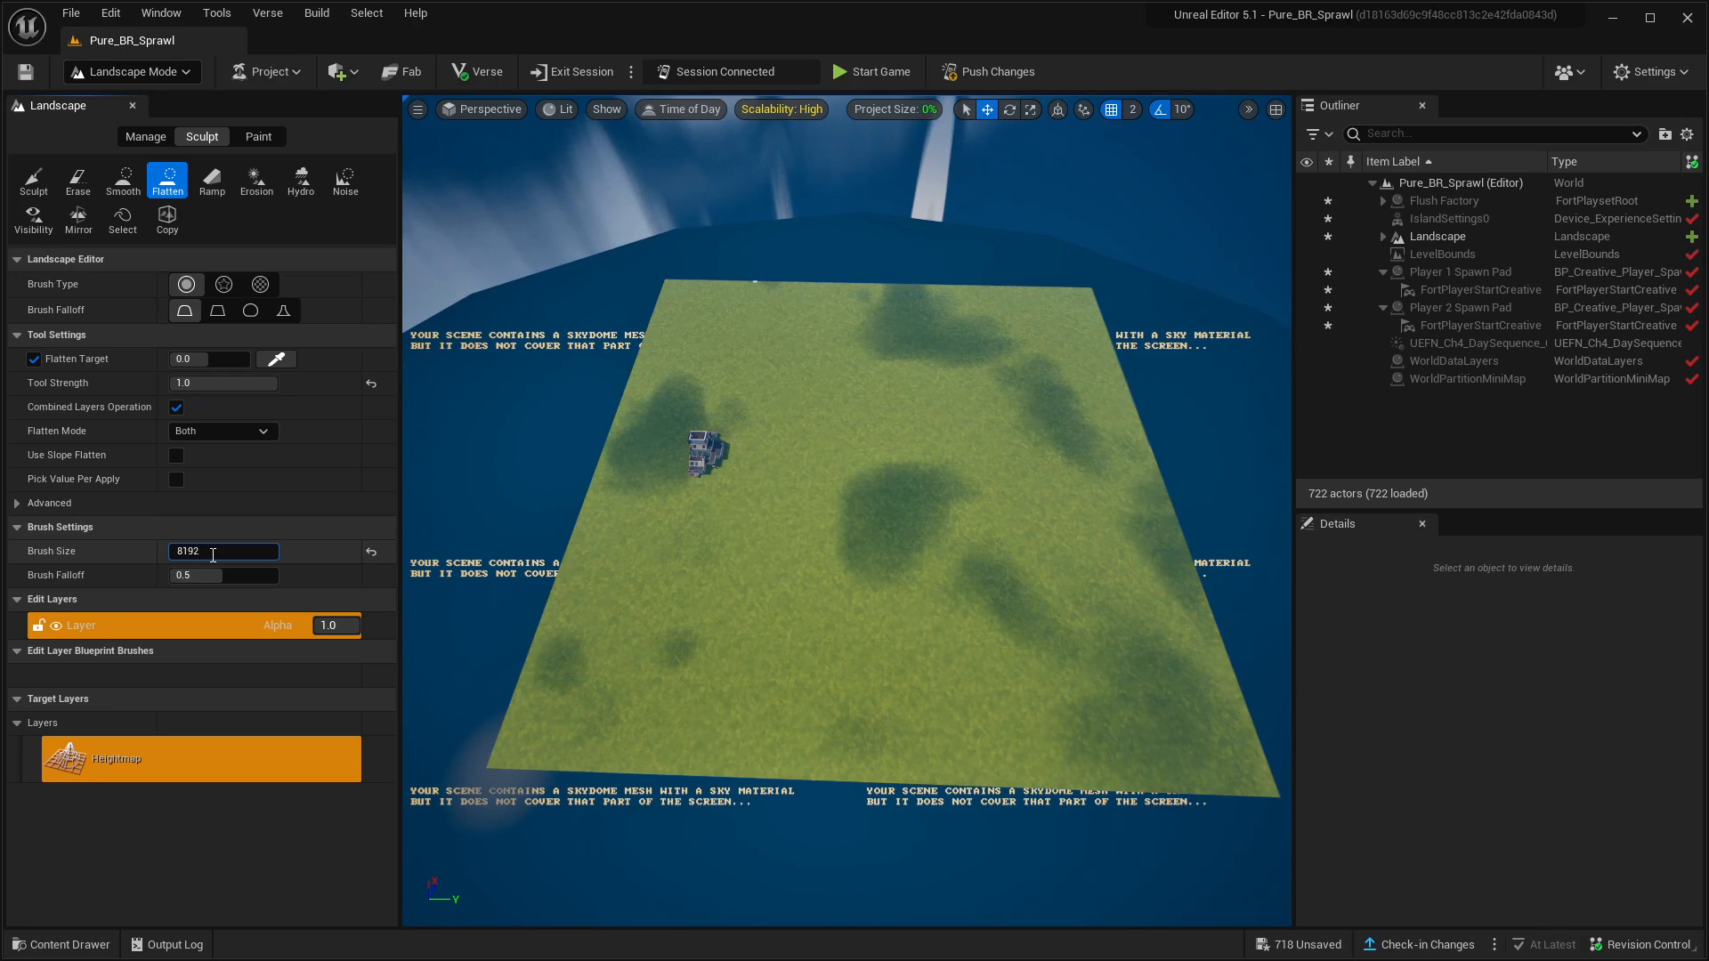
{"action": "key", "text": "Return"}
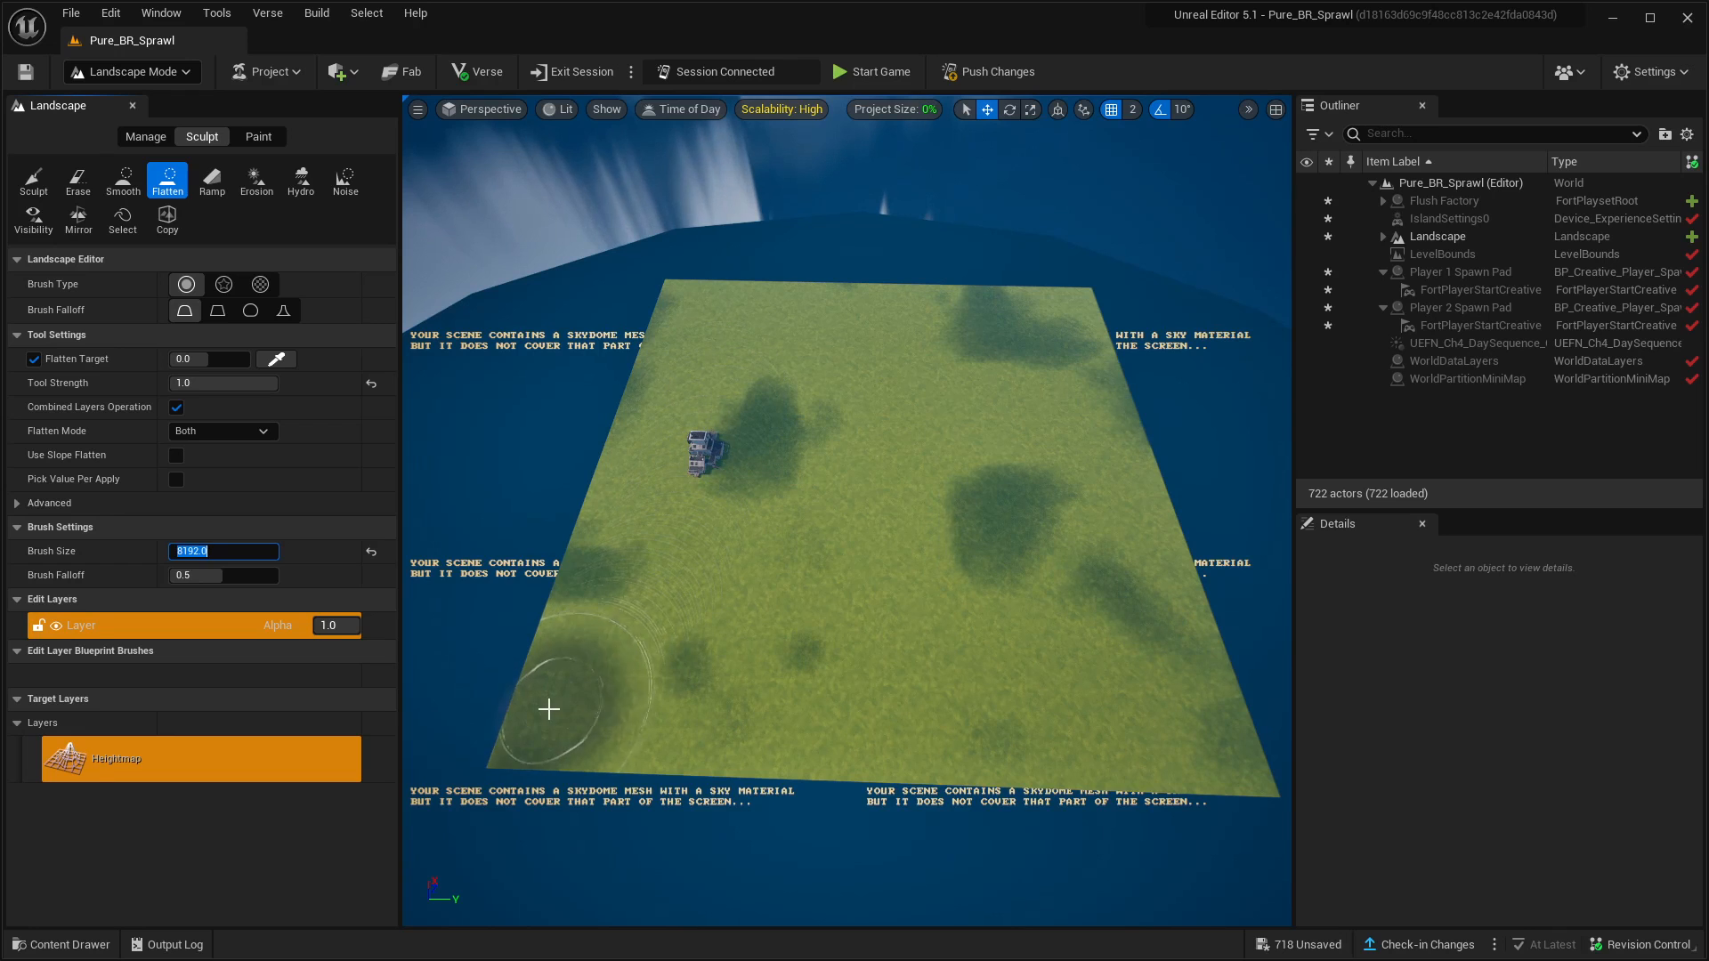
Flatten the terrain around the Flush Factory to the target height of 0
{"action": "key", "text": "w"}
{"action": "mouse_move", "coordinate": [672, 630]}
{"action": "right_mouse_down"}
{"action": "mouse_move", "coordinate": [672, 561]}
{"action": "mouse_move", "coordinate": [663, 574]}
{"action": "mouse_move", "coordinate": [623, 552]}
{"action": "right_mouse_up"}
{"action": "right_click_drag", "start_coordinate": [795, 638], "coordinate": [777, 567]}
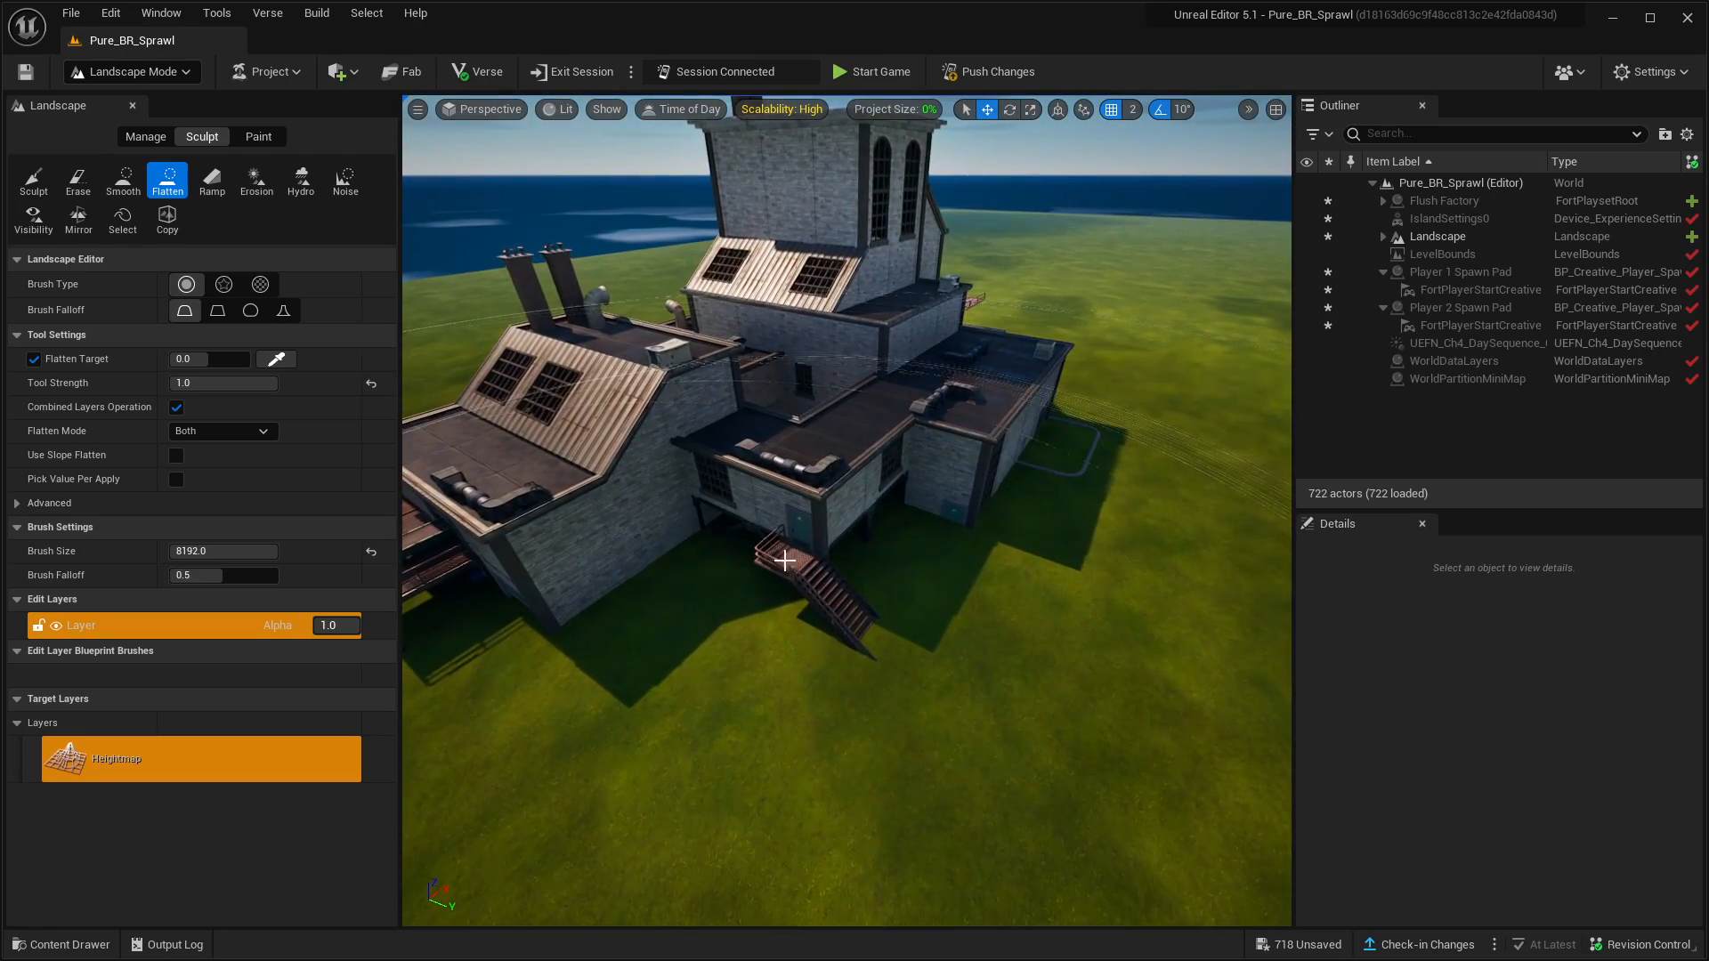
{"action": "left_click", "coordinate": [921, 567]}
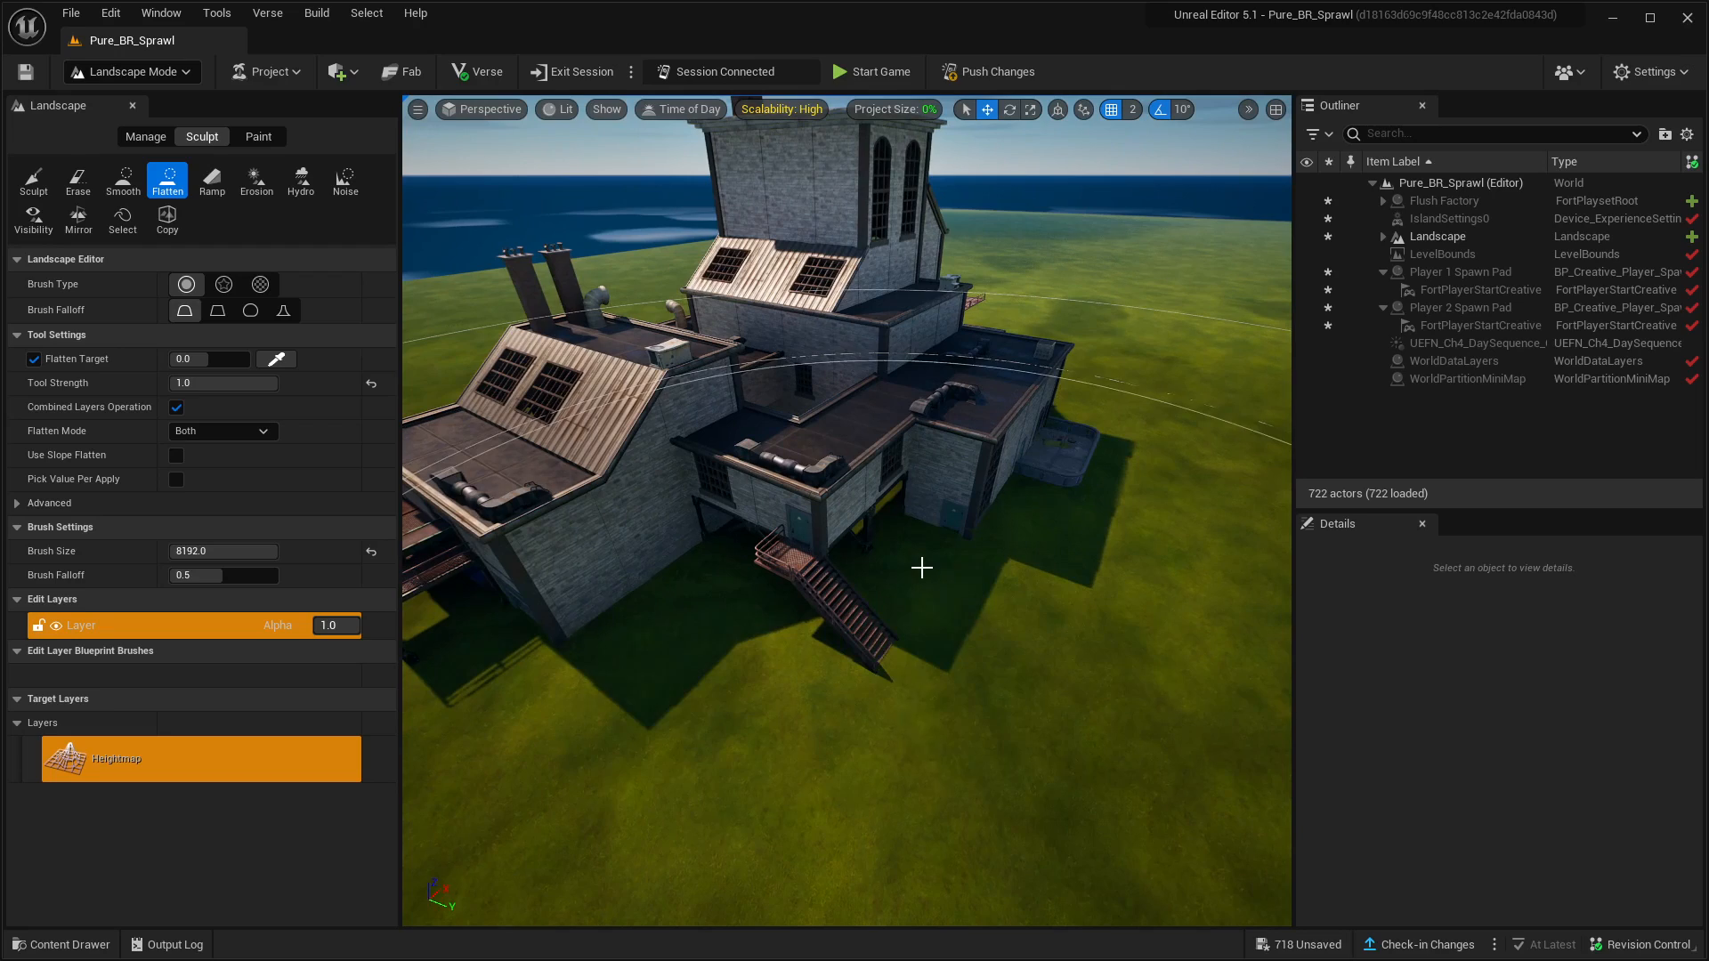
{"action": "scroll", "coordinate": [921, 567], "scroll_direction": "down", "scroll_amount": 10}
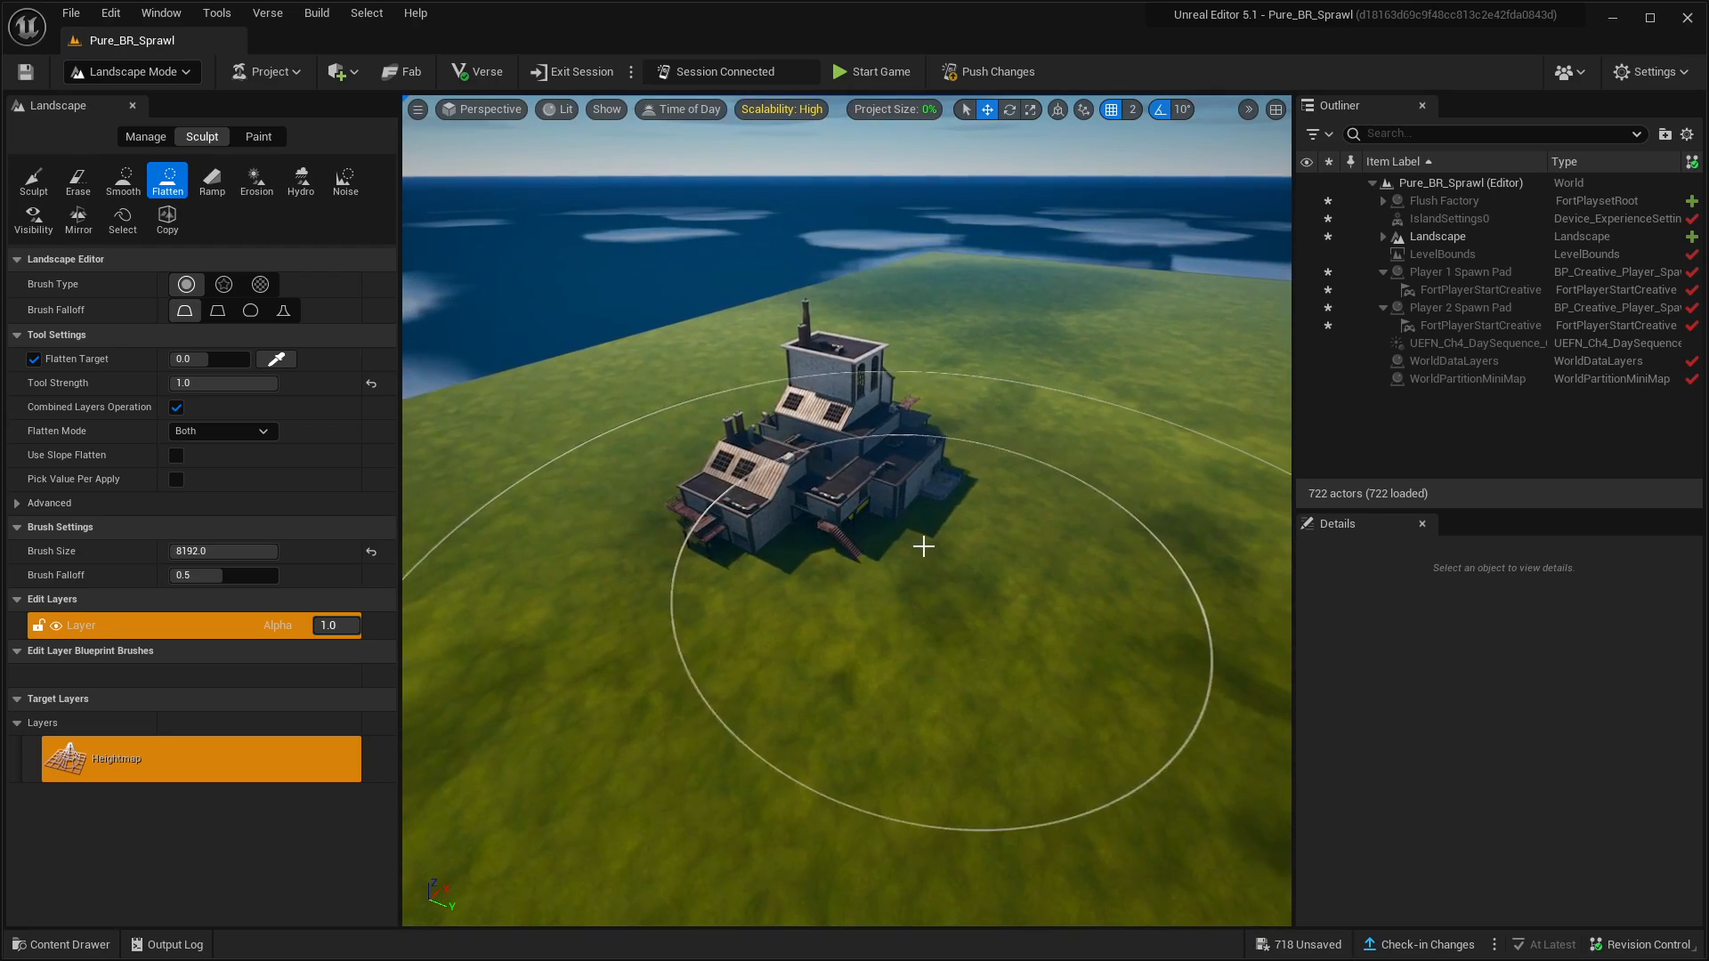
{"action": "scroll", "coordinate": [829, 480], "scroll_direction": "up", "scroll_amount": 5}
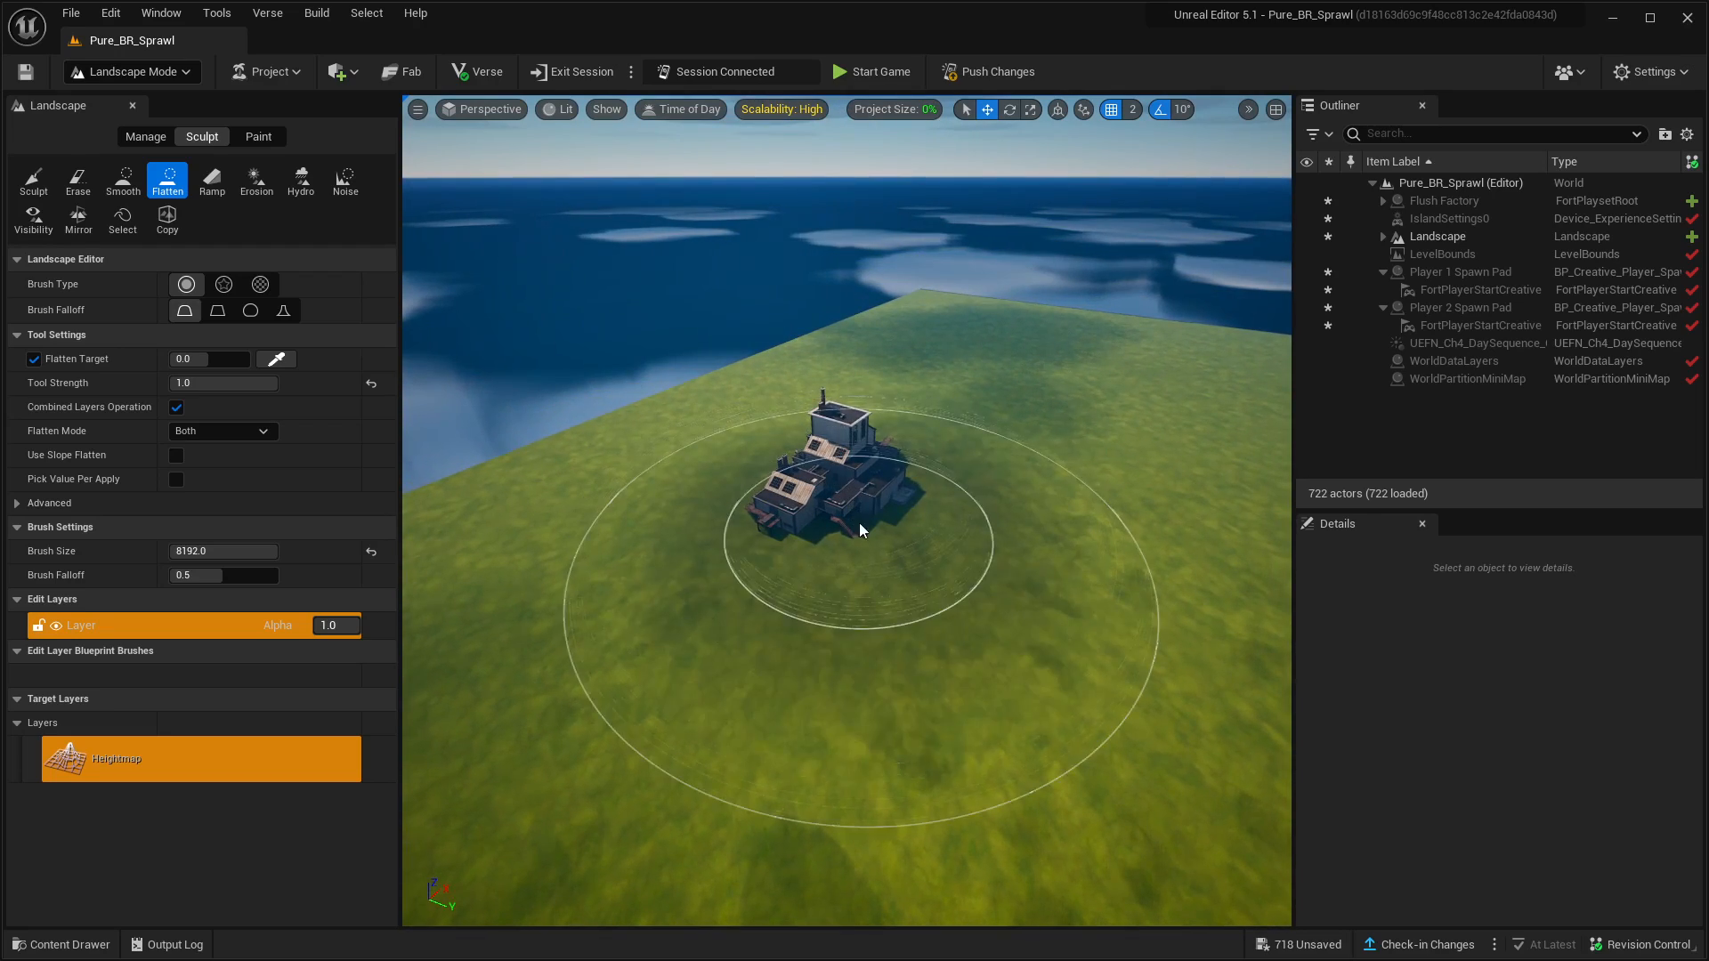
{"action": "scroll", "coordinate": [883, 587], "scroll_direction": "up", "scroll_amount": 4}
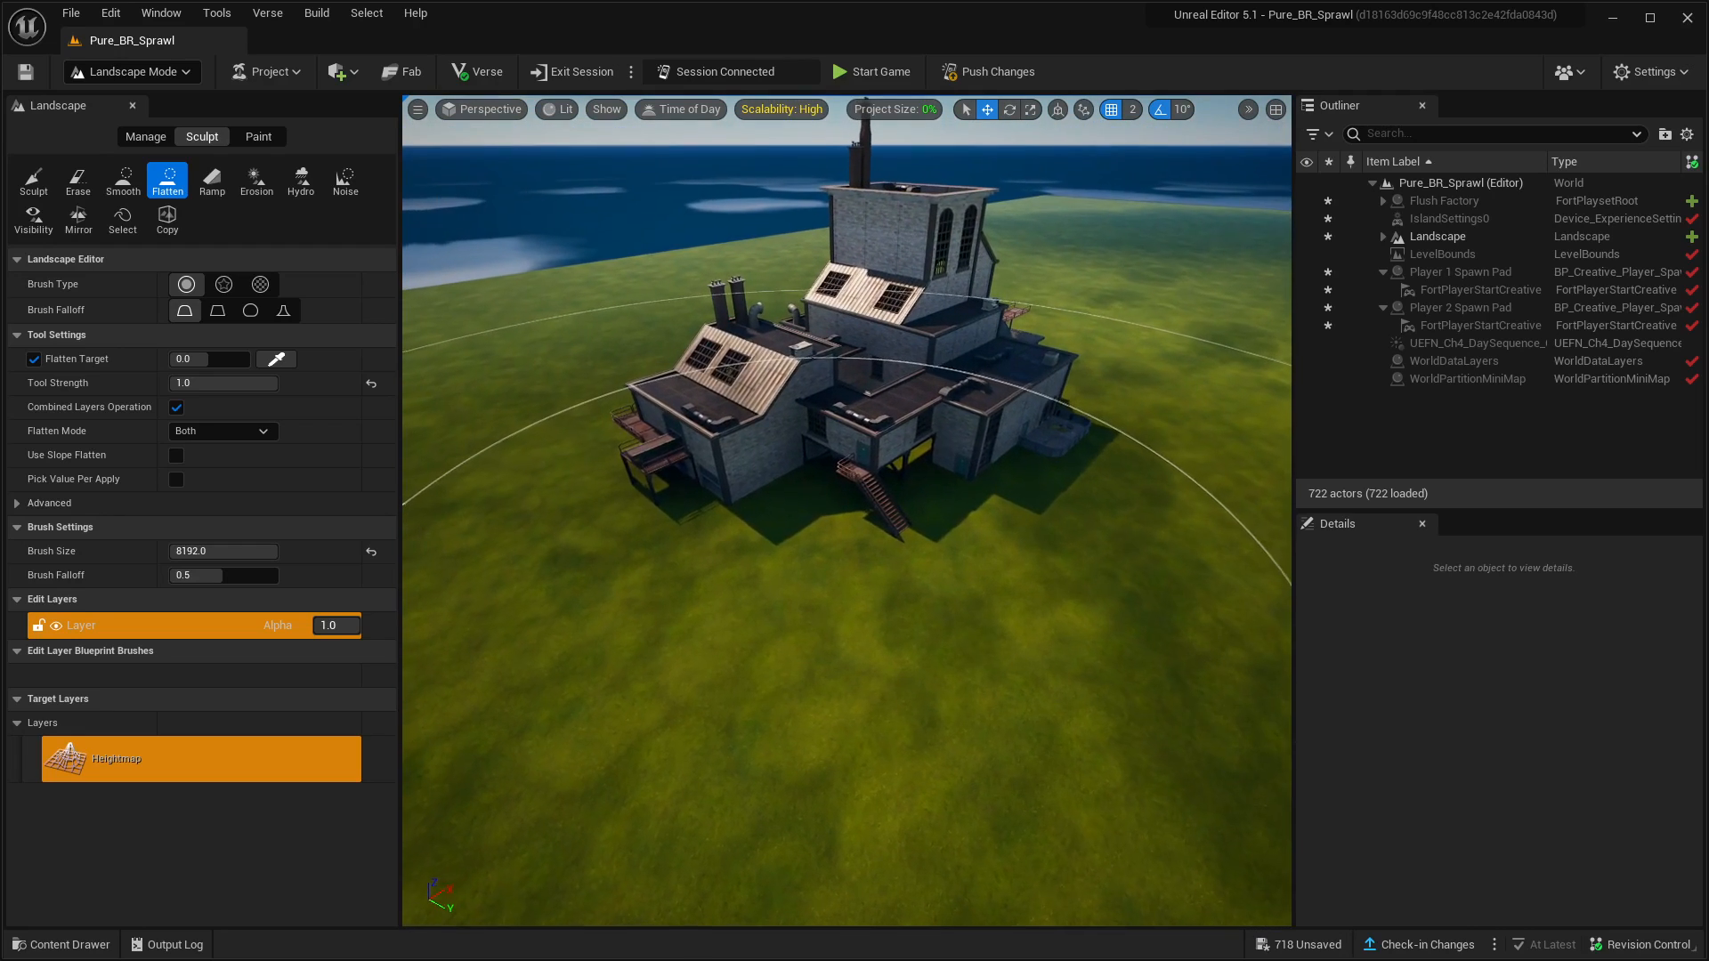
{"action": "key", "text": "d"}
{"action": "right_click_drag", "start_coordinate": [836, 570], "coordinate": [805, 569]}
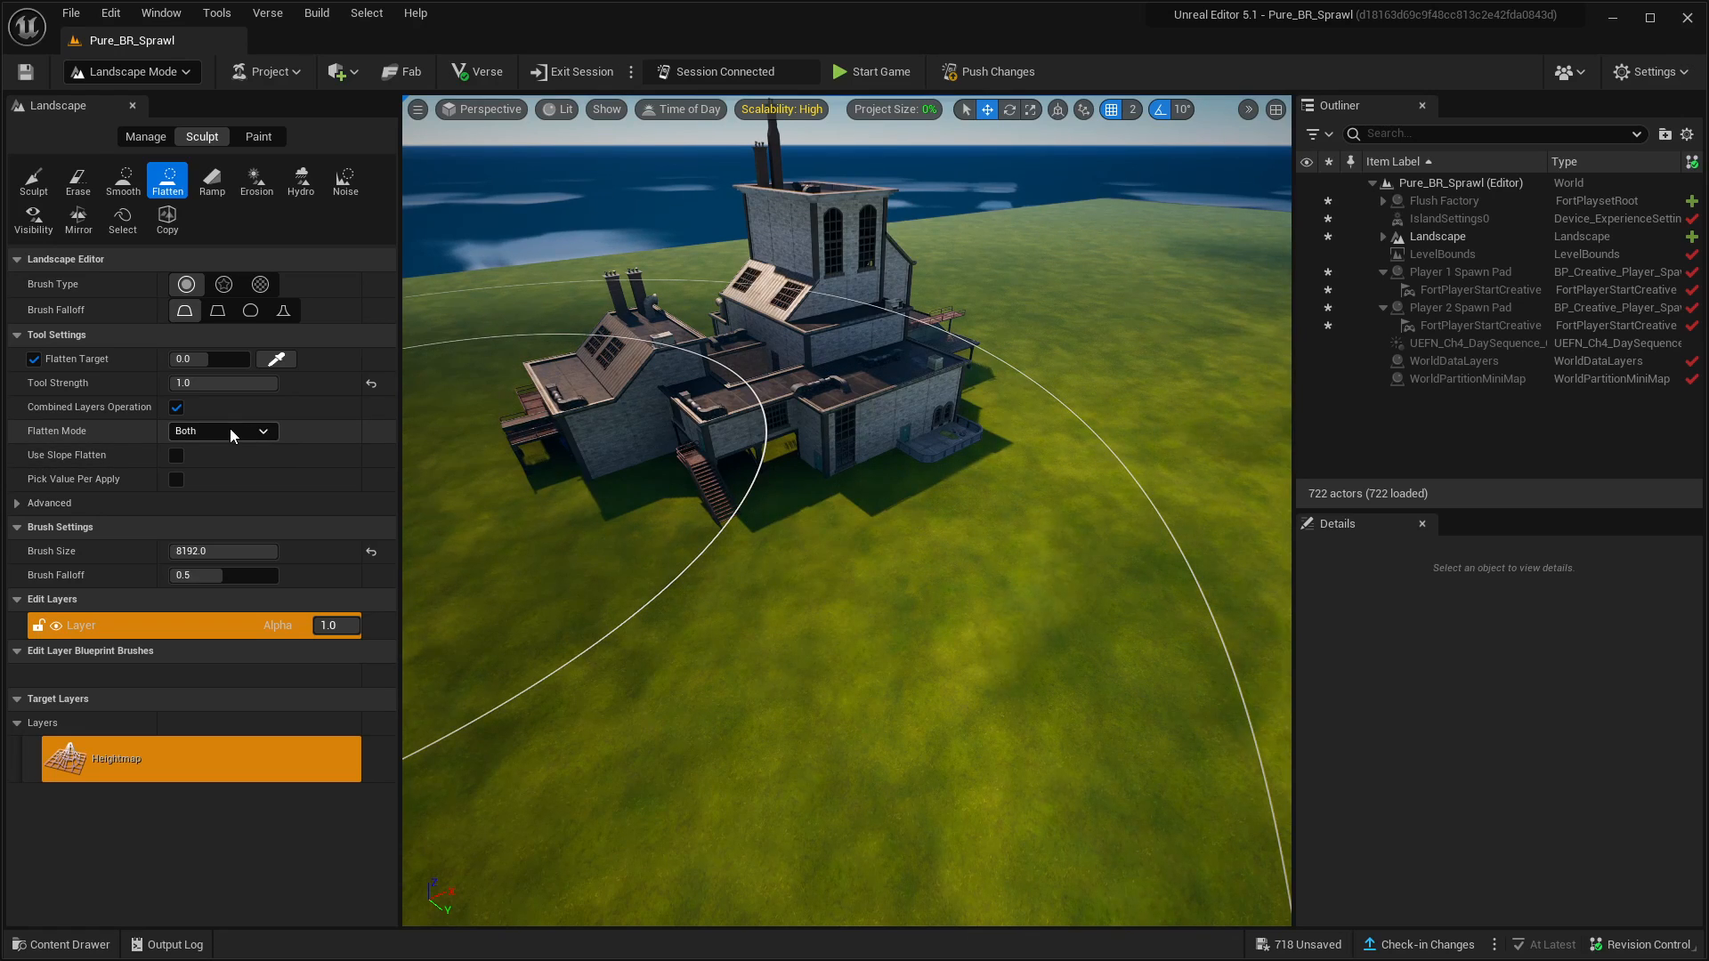
Set the flatten mode to Lower, apply it to the ground beside the Flush Factory and return to Selection mode
{"action": "left_click", "coordinate": [211, 481]}
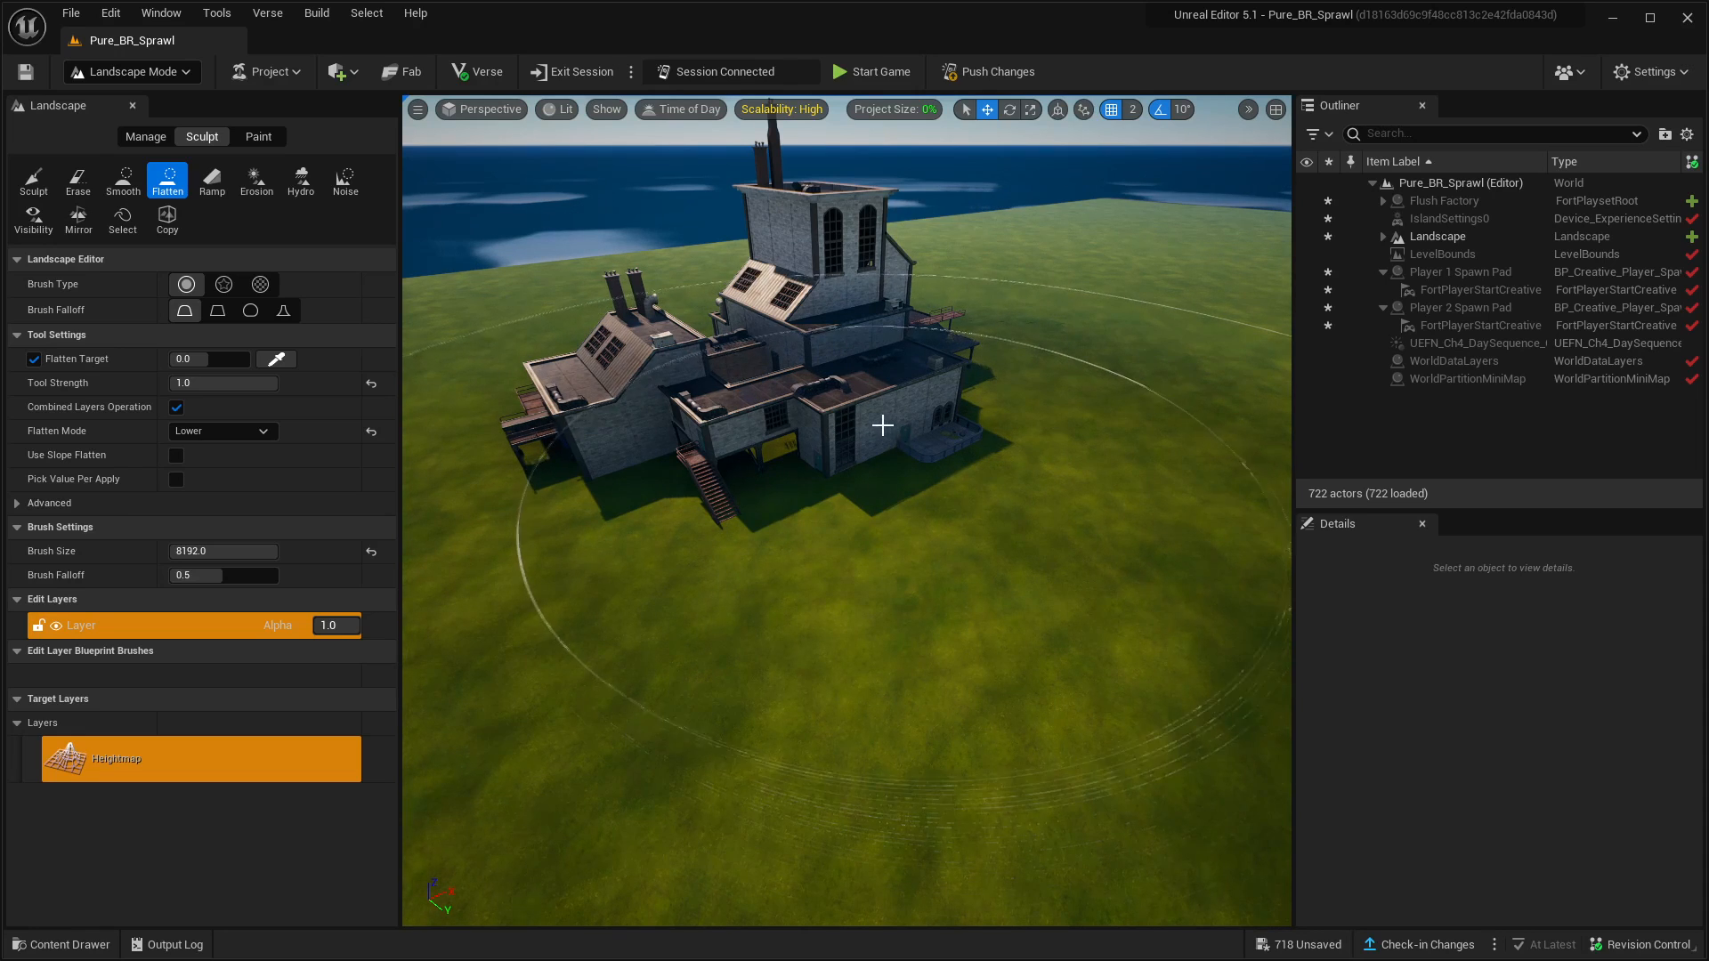
{"action": "left_click", "coordinate": [652, 490]}
{"action": "left_click", "coordinate": [189, 76]}
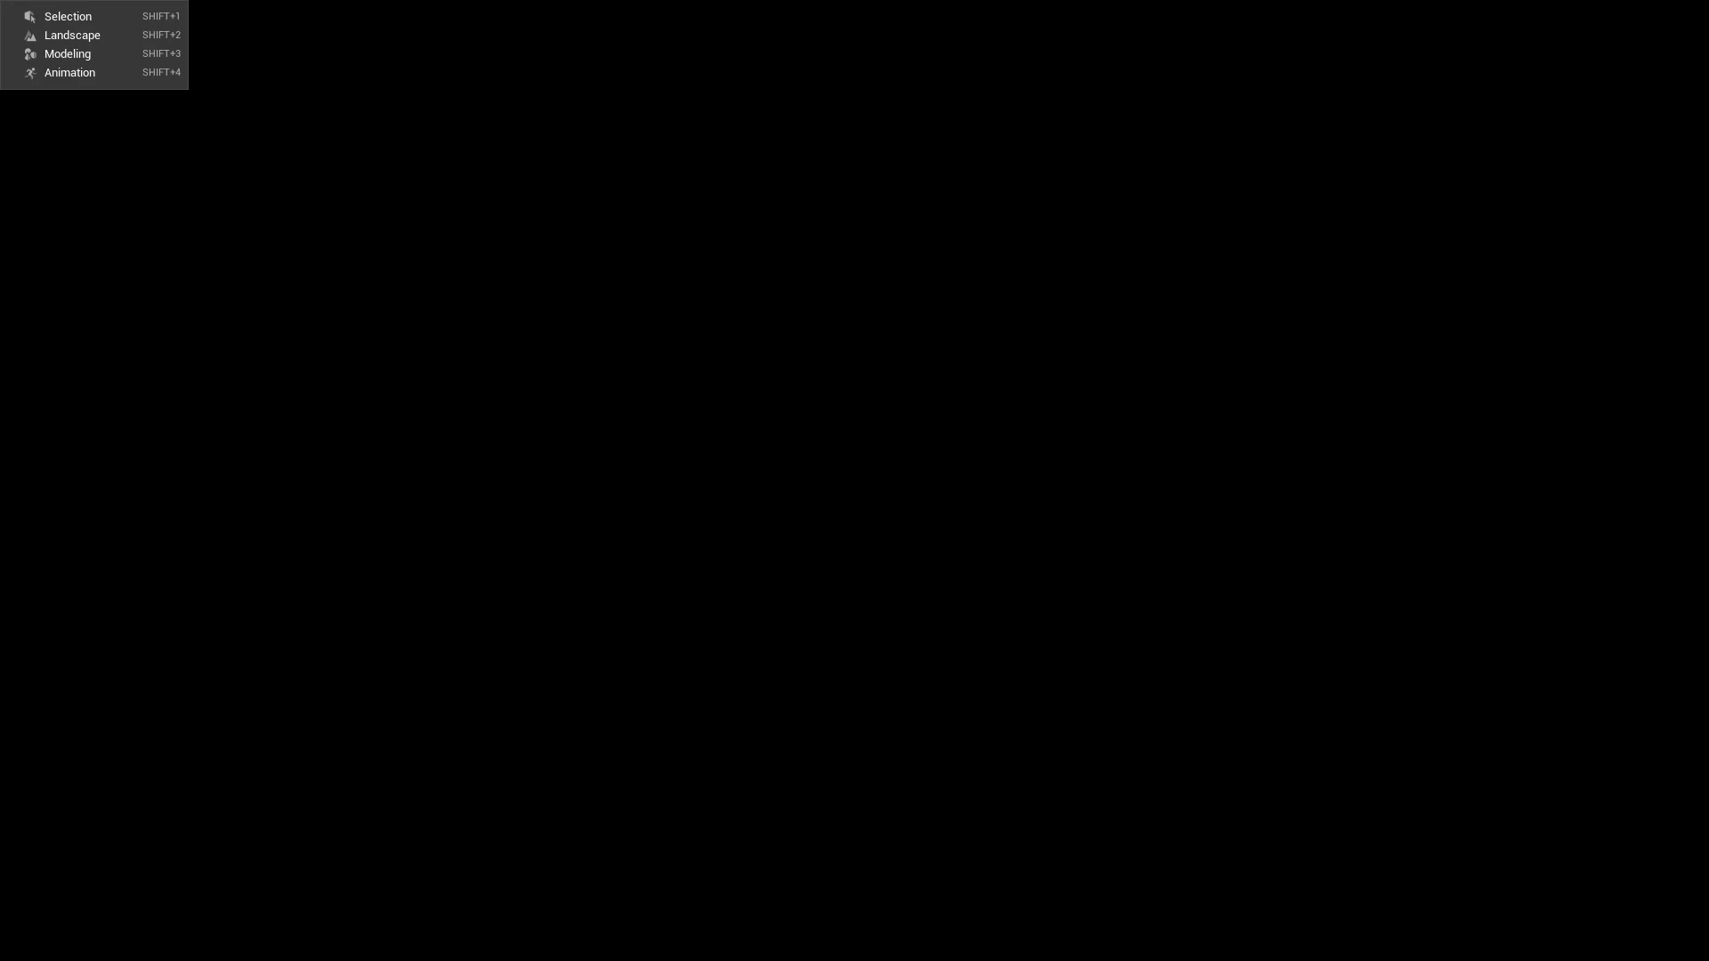
{"action": "left_click", "coordinate": [74, 17]}
Set the viewport camera speed to 4 and examine the ground around the Flush Factory up close
{"action": "left_click", "coordinate": [1121, 112]}
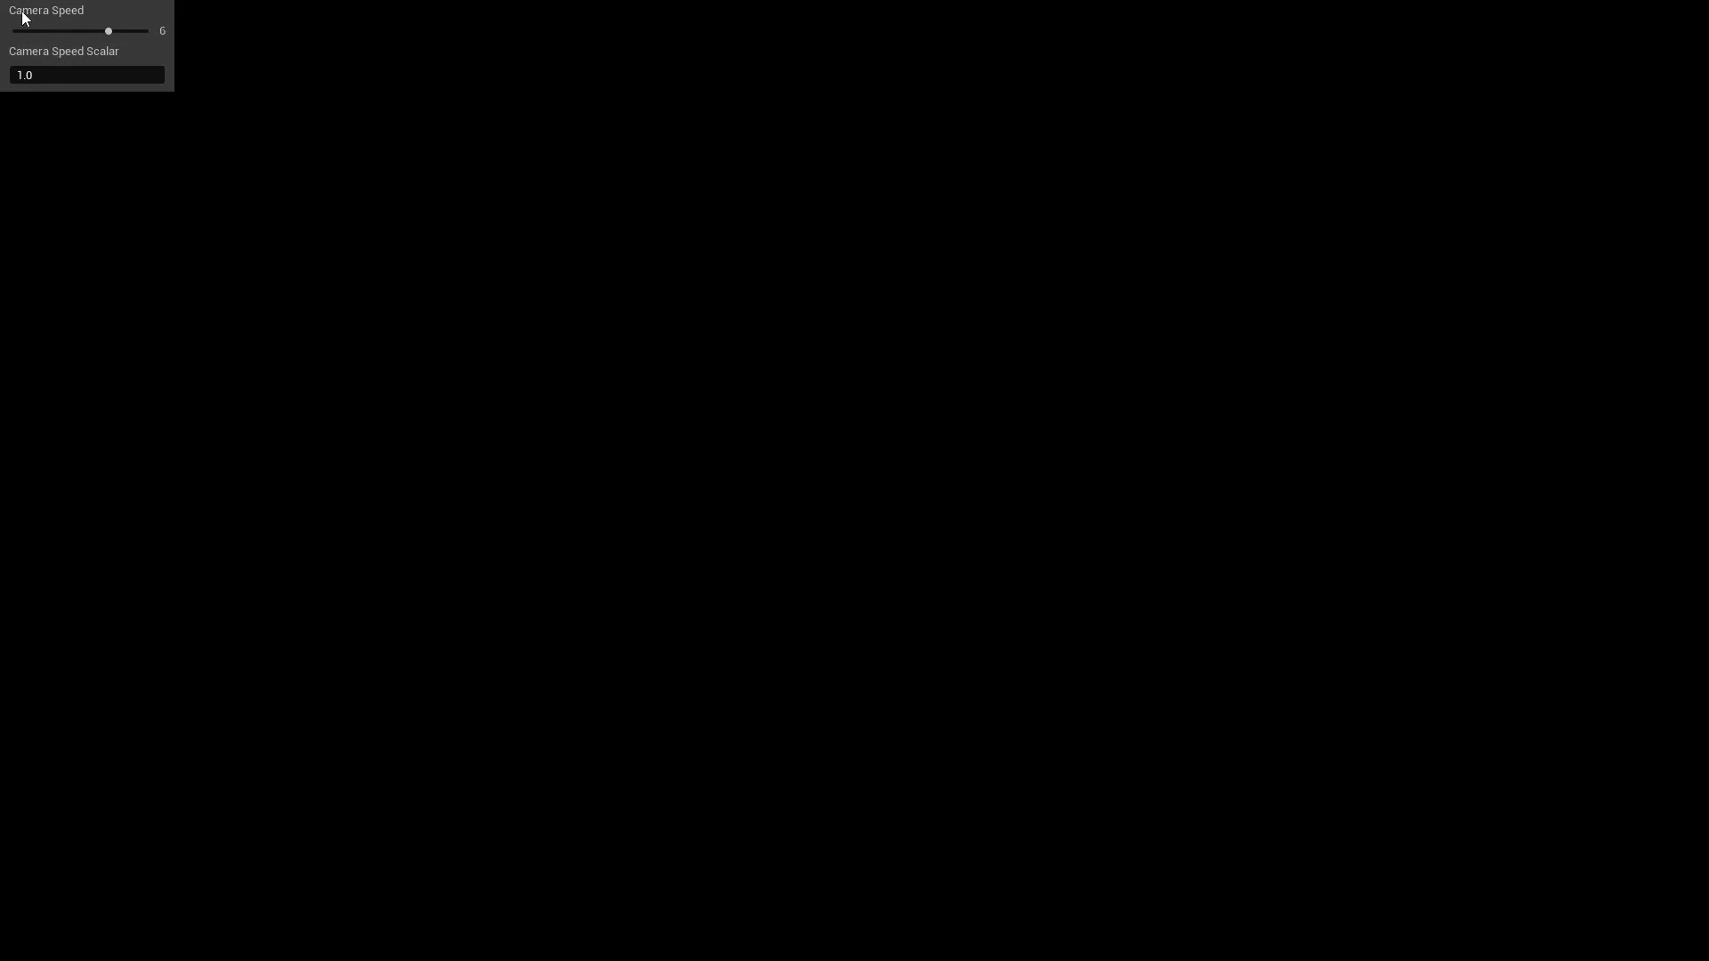
{"action": "left_click_drag", "start_coordinate": [64, 31], "coordinate": [79, 31]}
{"action": "left_click", "coordinate": [663, 58]}
{"action": "key", "text": "w"}
{"action": "right_click_drag", "start_coordinate": [749, 521], "coordinate": [788, 476]}
{"action": "key", "text": "w"}
{"action": "key", "text": "d"}
{"action": "key", "text": "a"}
{"action": "key", "text": "w"}
{"action": "key", "text": "s"}
{"action": "key", "text": "w"}
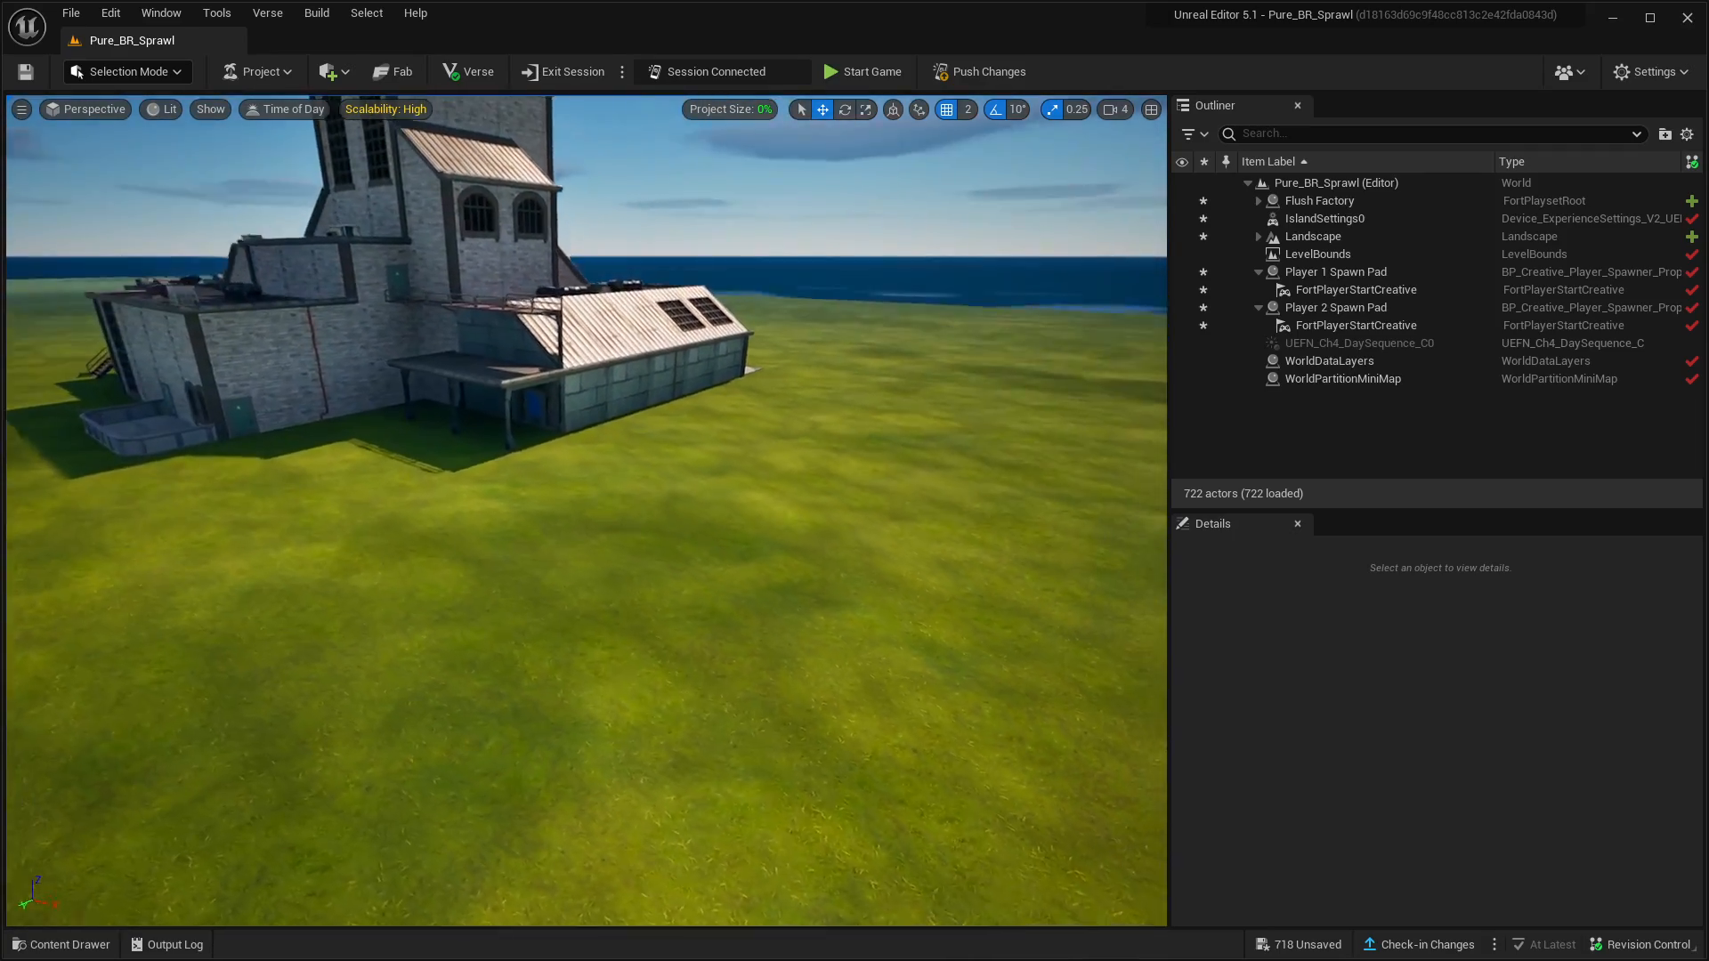
{"action": "right_click_drag", "start_coordinate": [586, 510], "coordinate": [841, 607]}
{"action": "right_click_drag", "start_coordinate": [713, 508], "coordinate": [713, 508]}
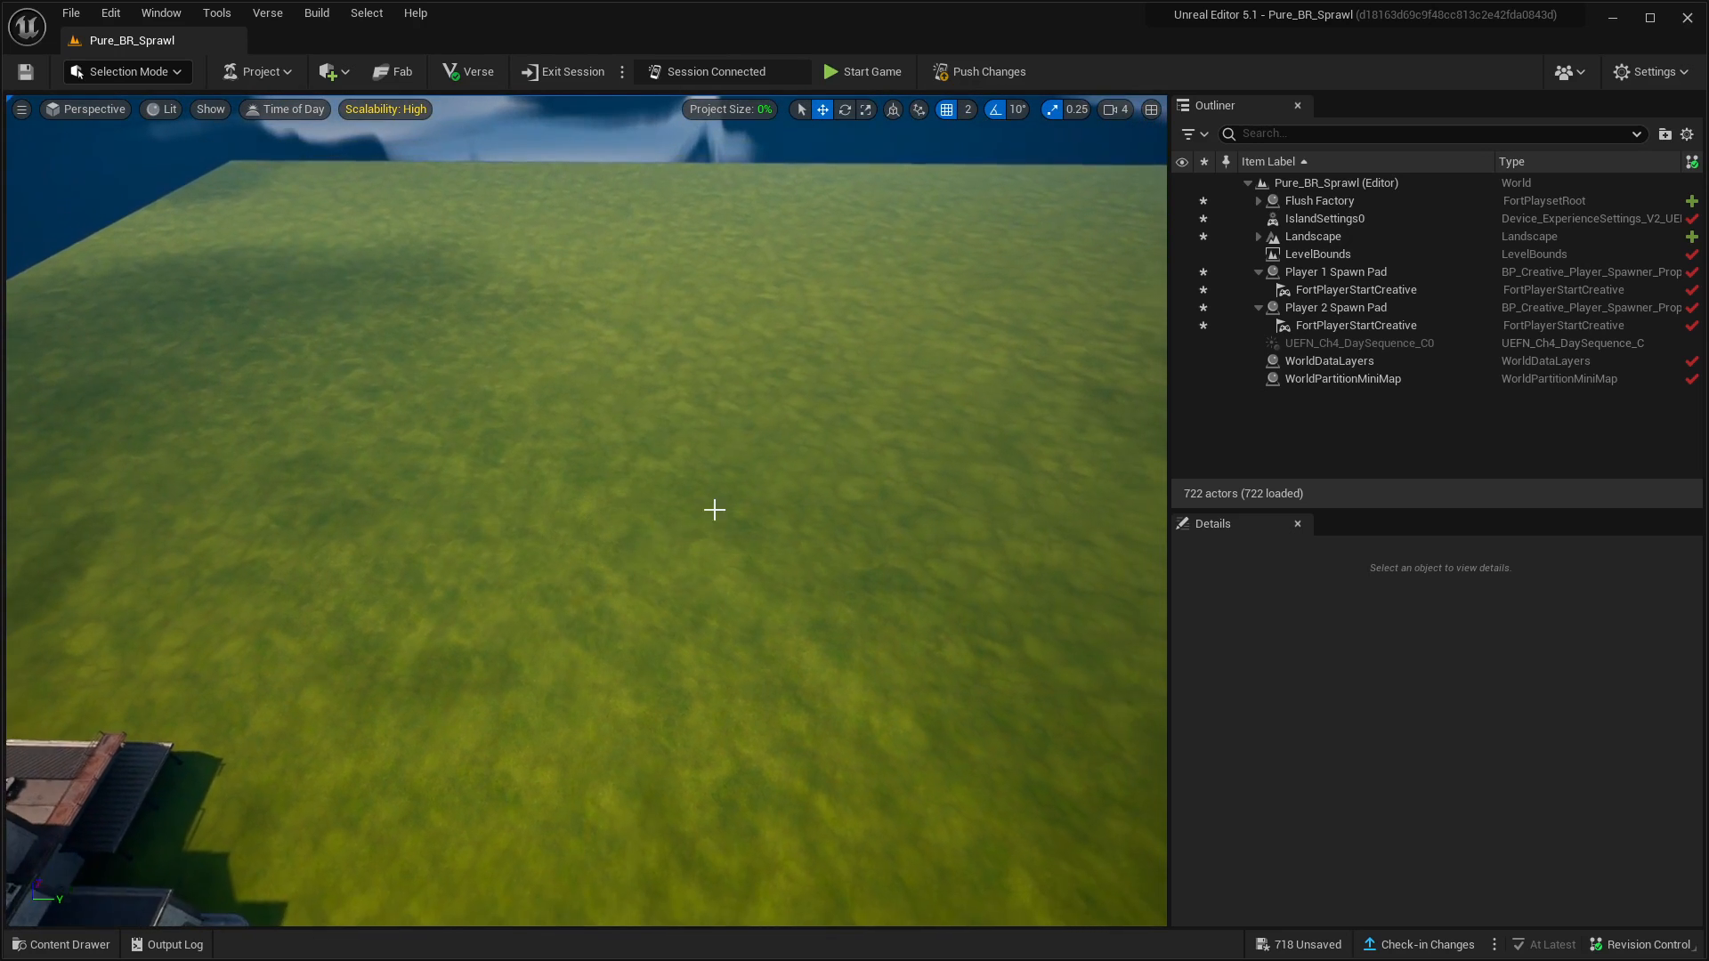
Set the viewport camera speed to 6 and bring the whole landscape back into view
{"action": "left_click", "coordinate": [1116, 108]}
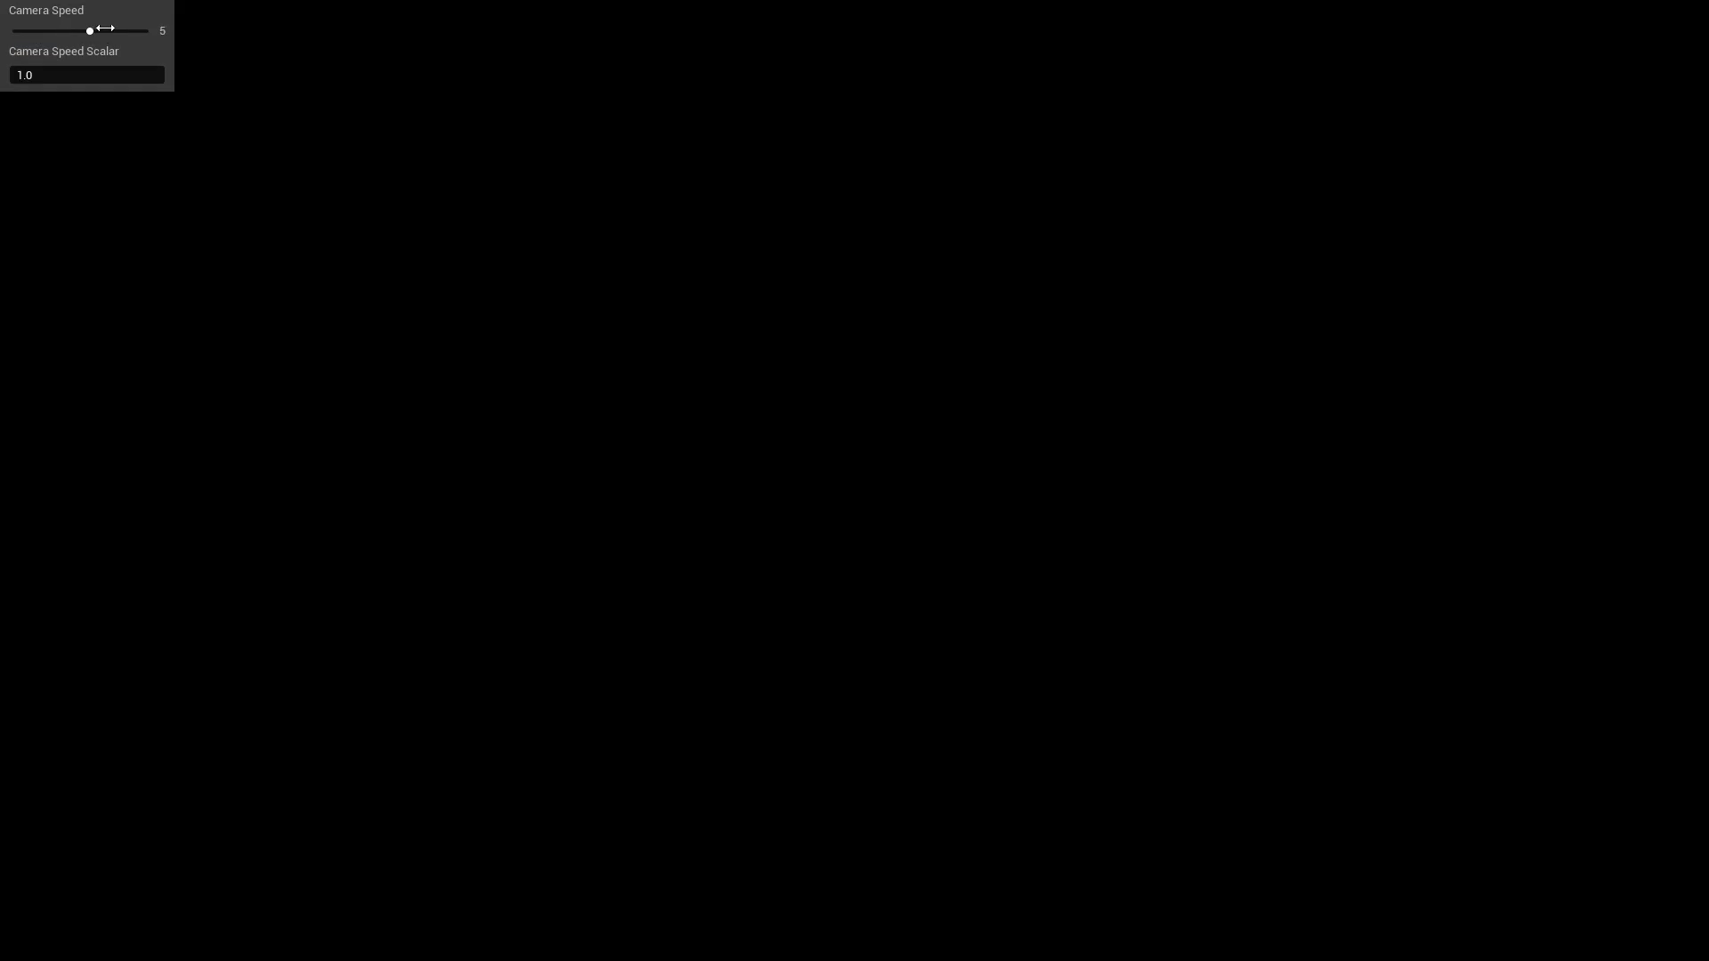
{"action": "right_click_drag", "start_coordinate": [713, 508], "coordinate": [713, 569]}
{"action": "mouse_move", "coordinate": [850, 491]}
{"action": "right_mouse_down"}
{"action": "mouse_move", "coordinate": [851, 534]}
{"action": "mouse_move", "coordinate": [850, 492]}
{"action": "right_mouse_up"}
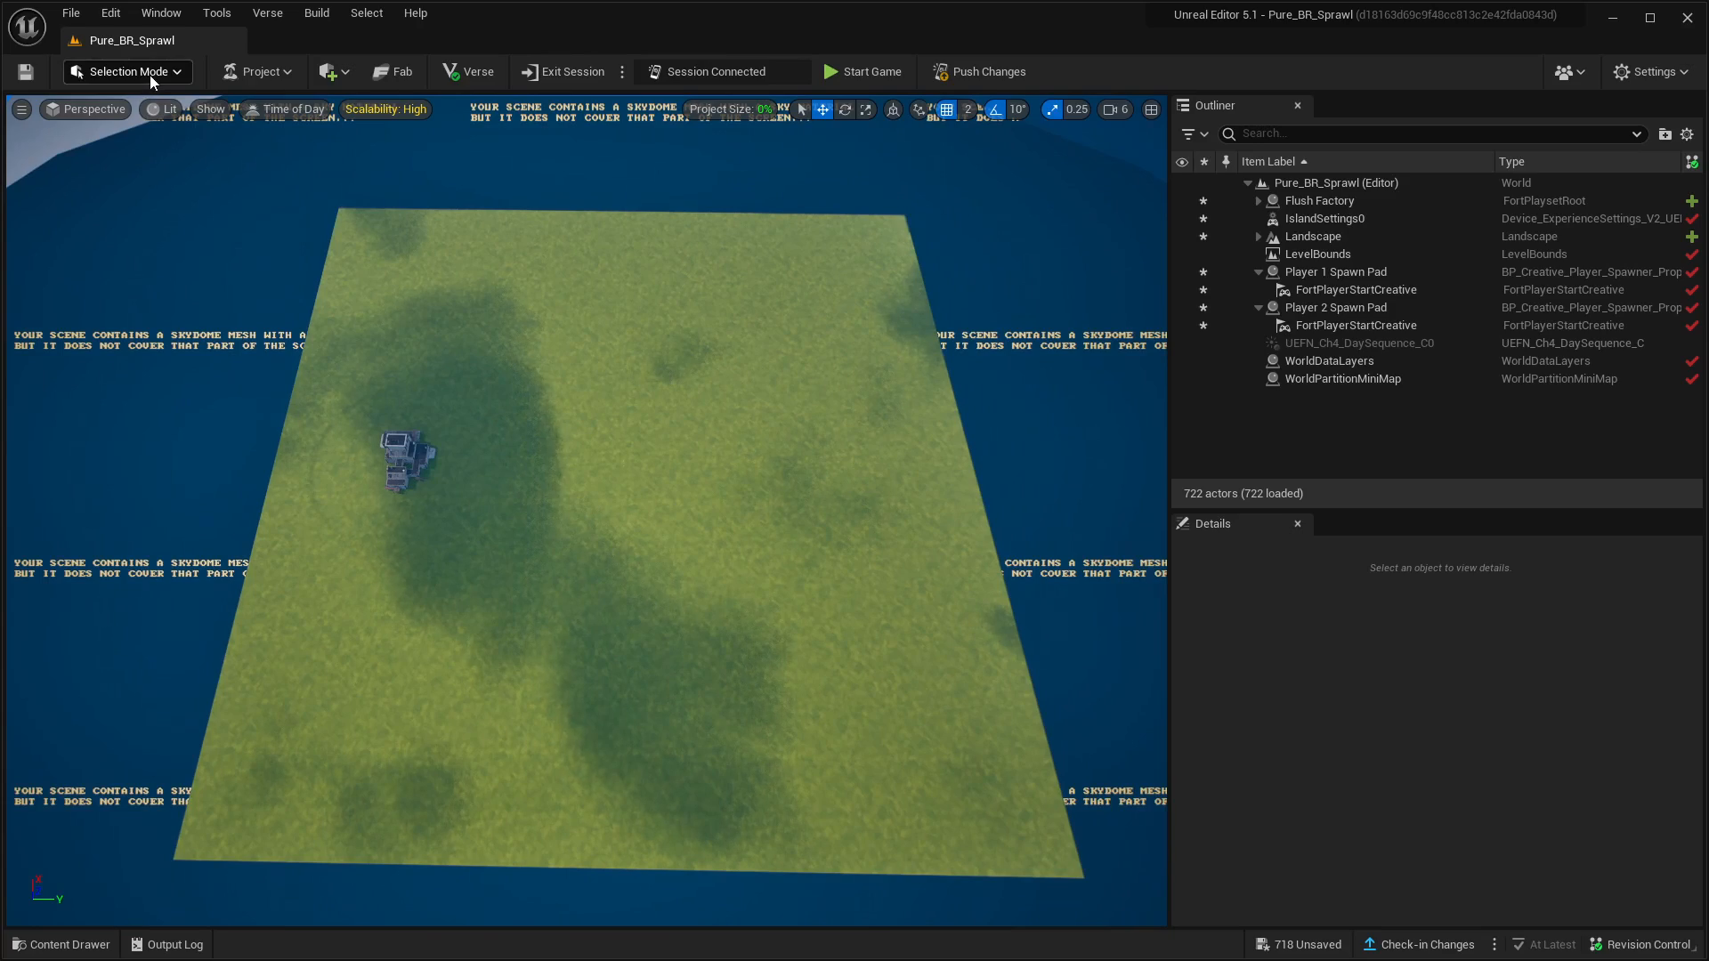
Look over the sculpting tools in Landscape mode, then clear the selection and return to Selection mode
{"action": "left_click", "coordinate": [149, 75]}
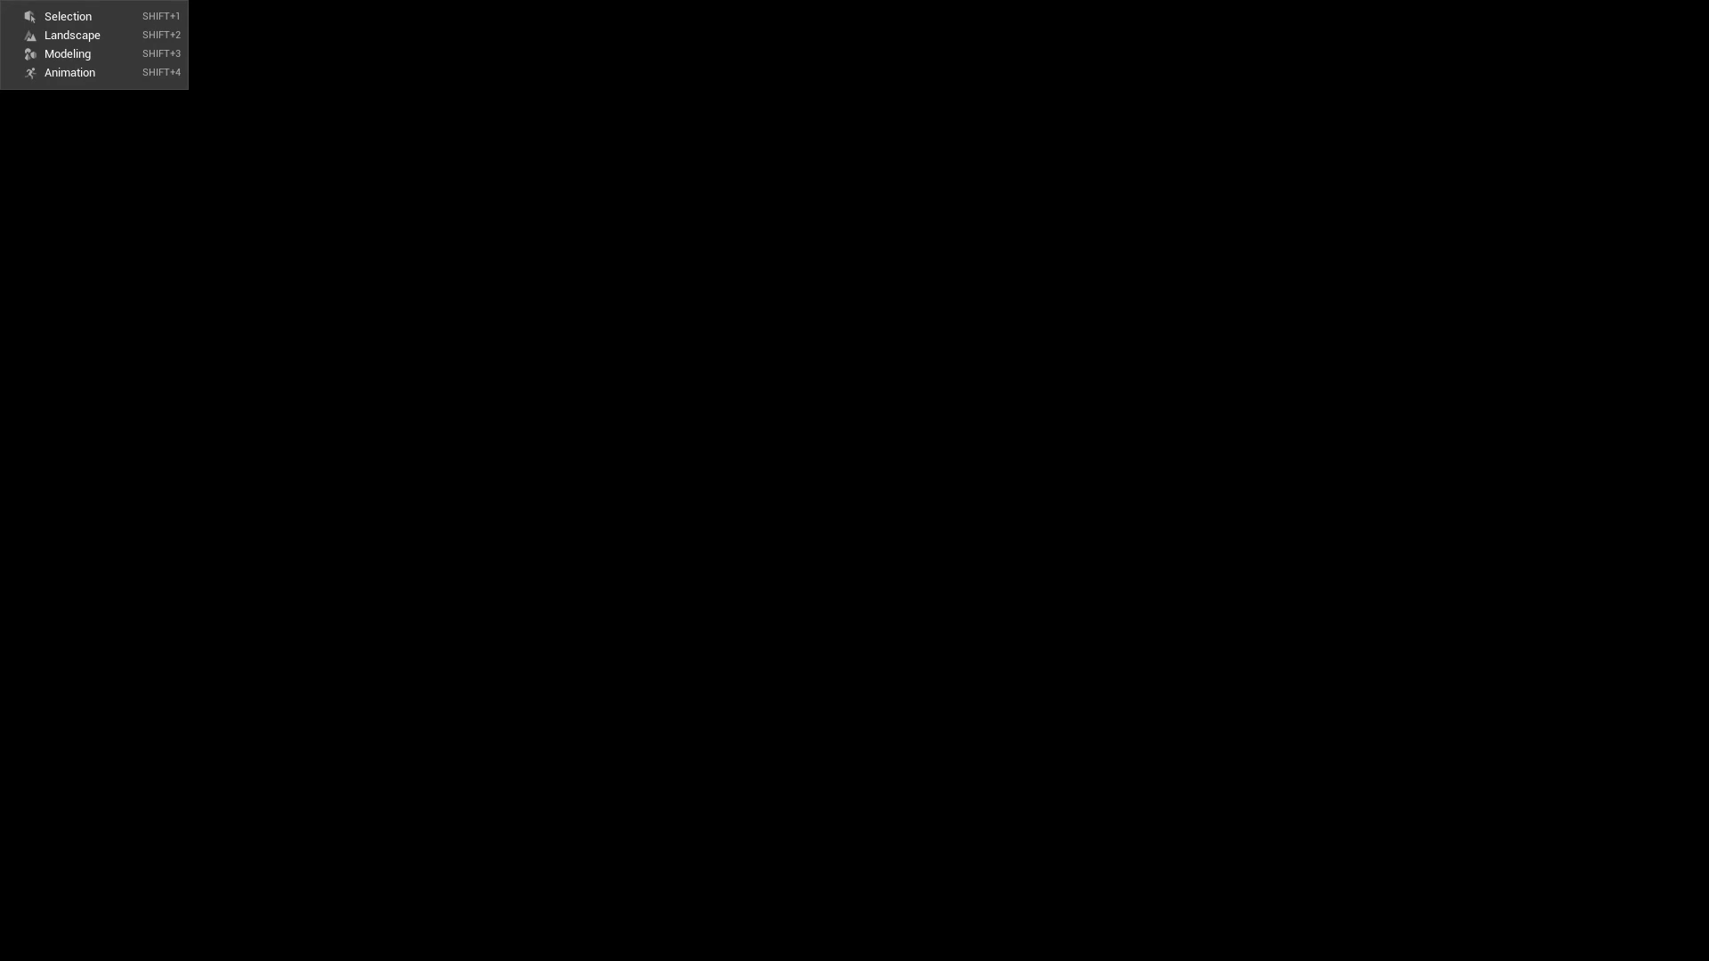
{"action": "left_click", "coordinate": [77, 35]}
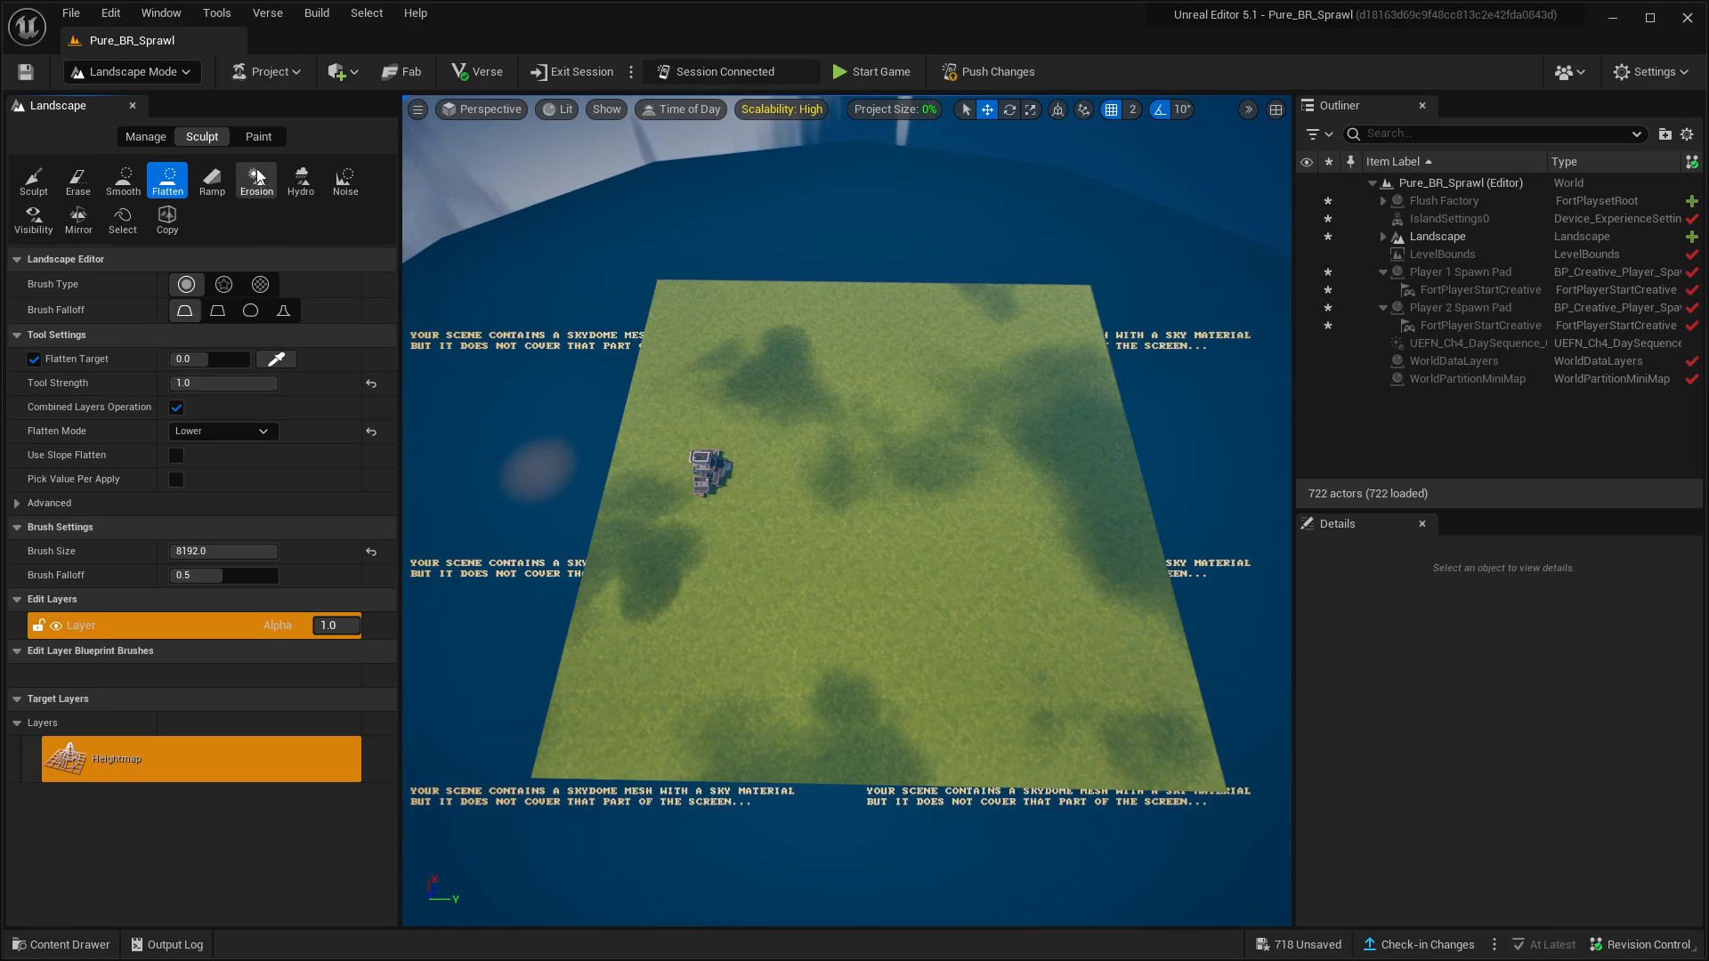
{"action": "left_click", "coordinate": [376, 20]}
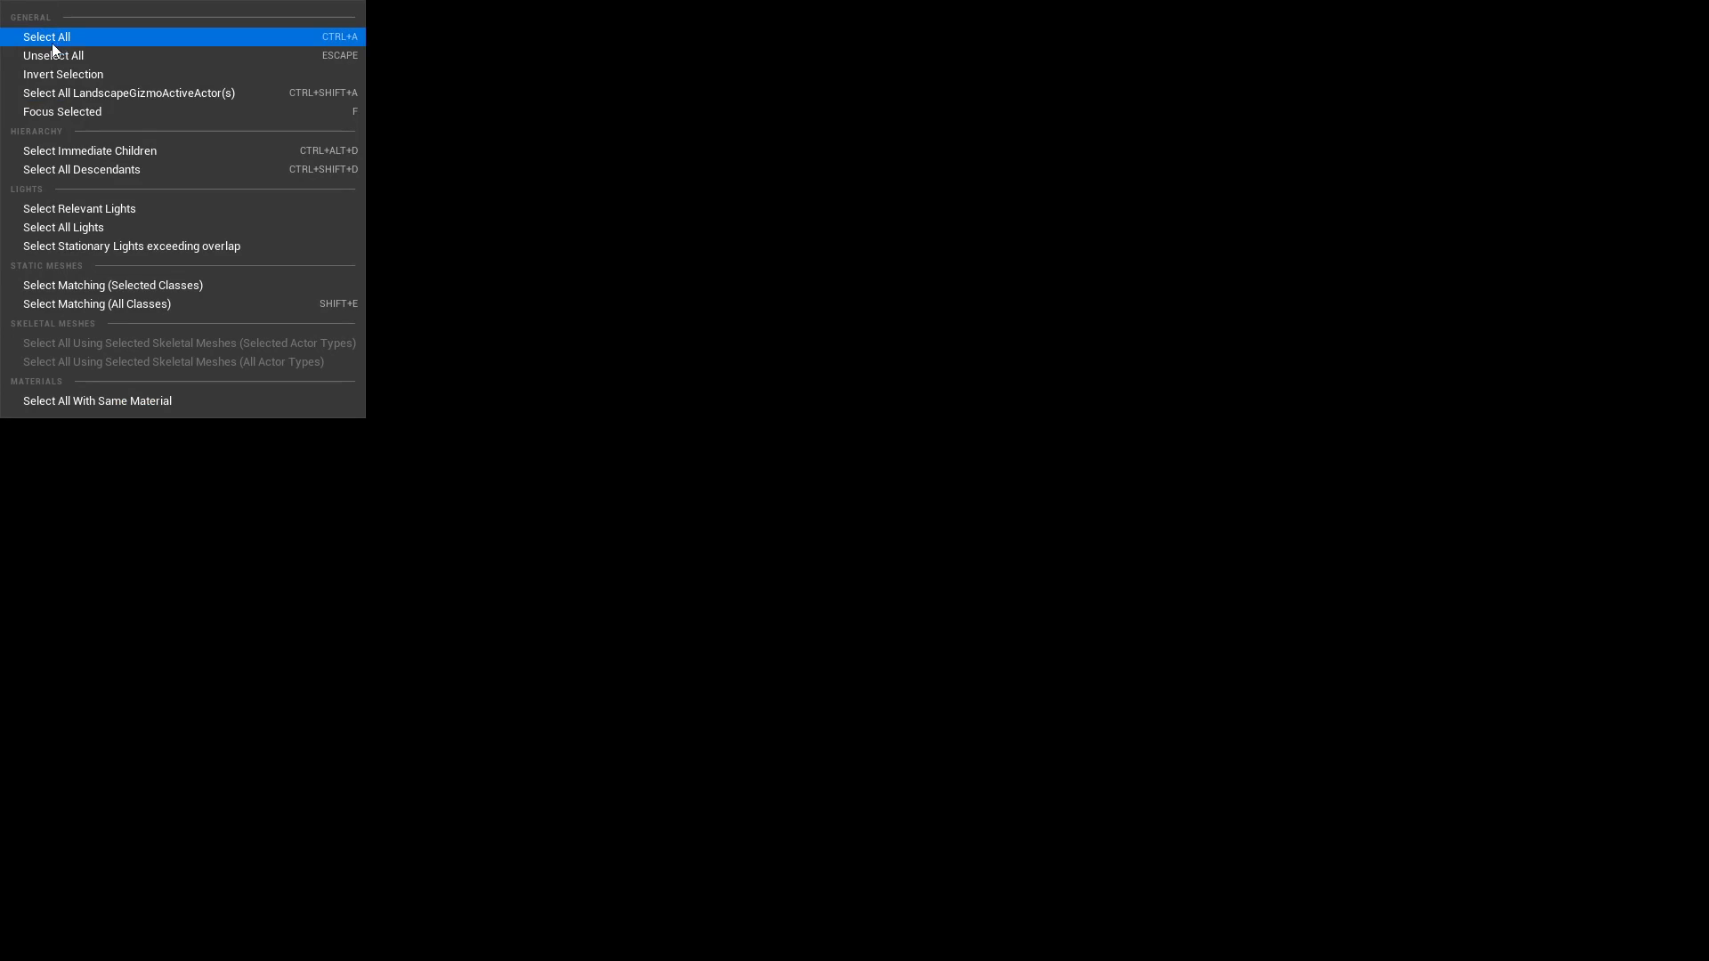
{"action": "left_click", "coordinate": [50, 61]}
{"action": "left_click", "coordinate": [185, 73]}
{"action": "left_click", "coordinate": [127, 100]}
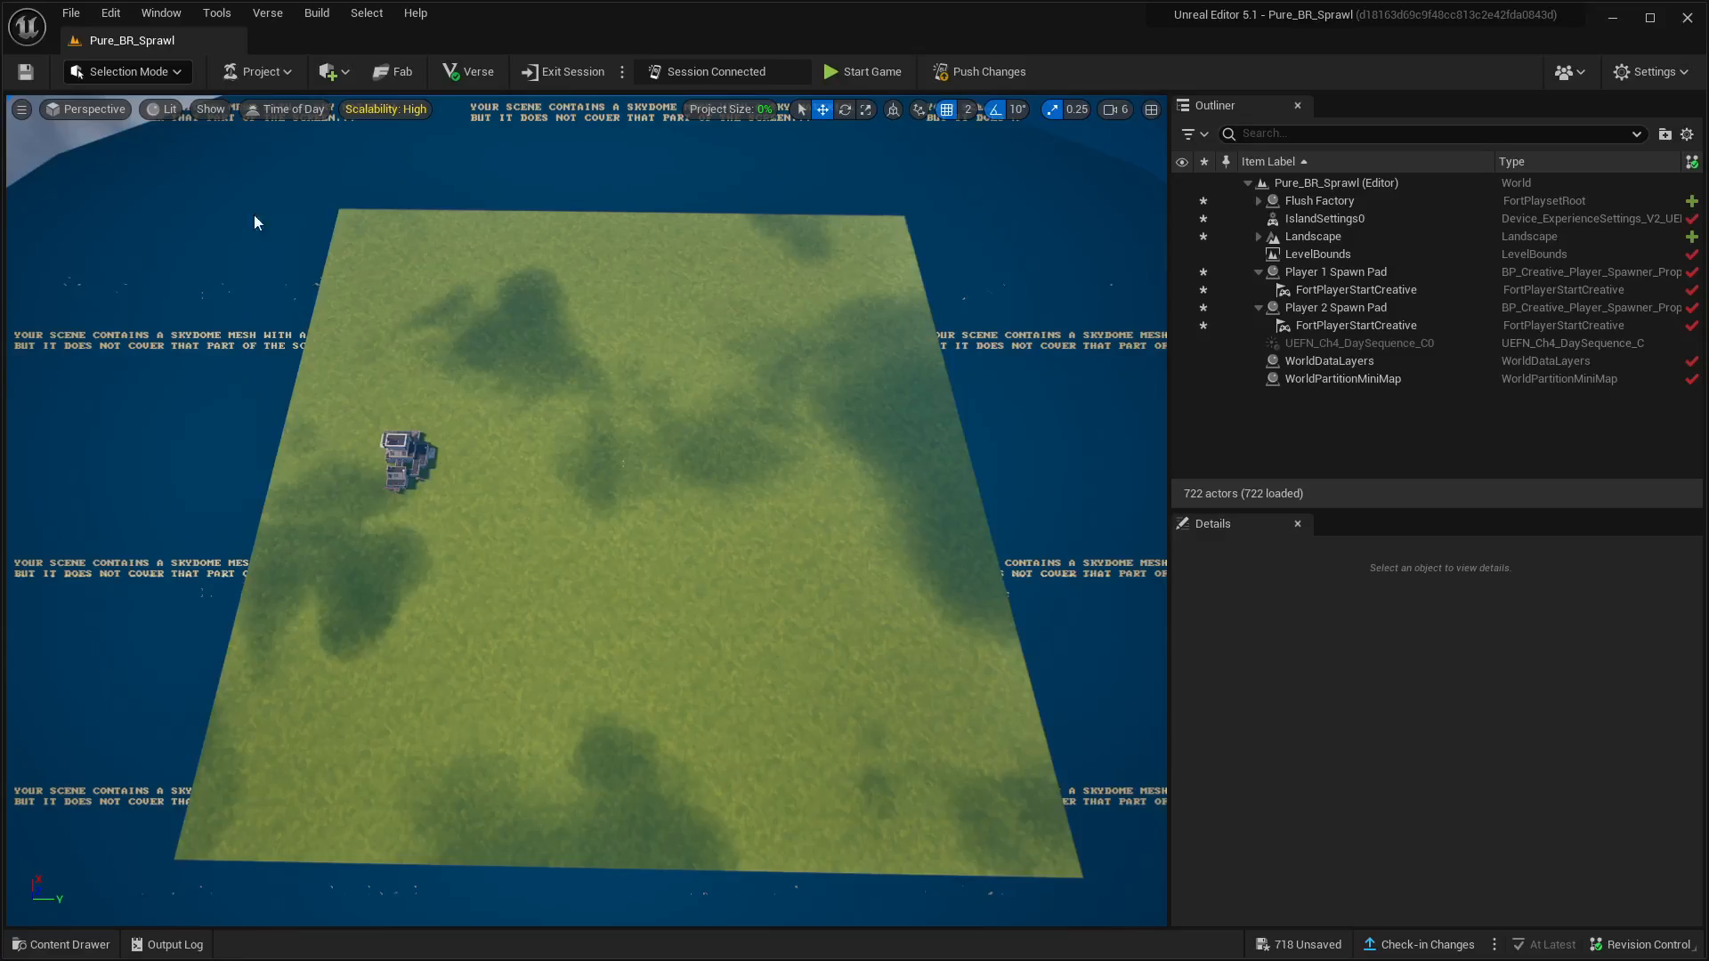
Examine the landscape from close range and from high above to judge its layout around the Flush Factory
{"action": "scroll", "coordinate": [635, 383], "scroll_direction": "up", "scroll_amount": 10}
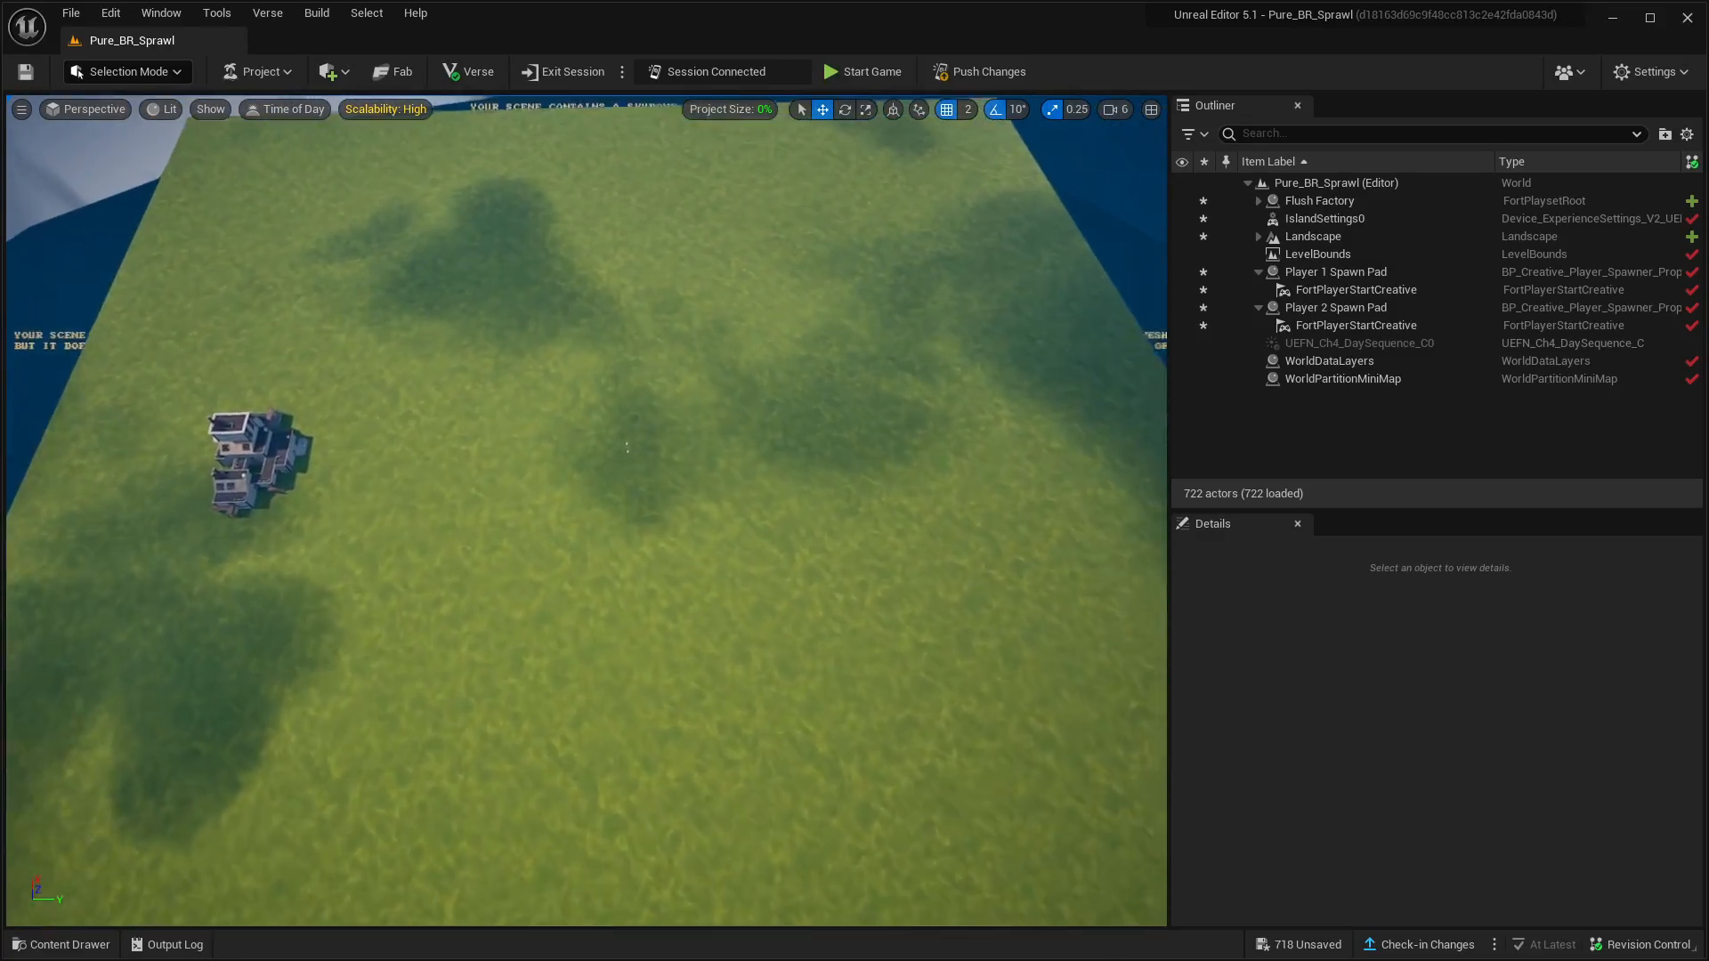
{"action": "key", "text": "w"}
{"action": "right_click_drag", "start_coordinate": [634, 435], "coordinate": [560, 433]}
{"action": "key", "text": "w"}
{"action": "key", "text": "s"}
{"action": "key", "text": "d"}
{"action": "key", "text": "w"}
{"action": "key", "text": "w"}
{"action": "key", "text": "s"}
{"action": "key", "text": "e"}
{"action": "key", "text": "s"}
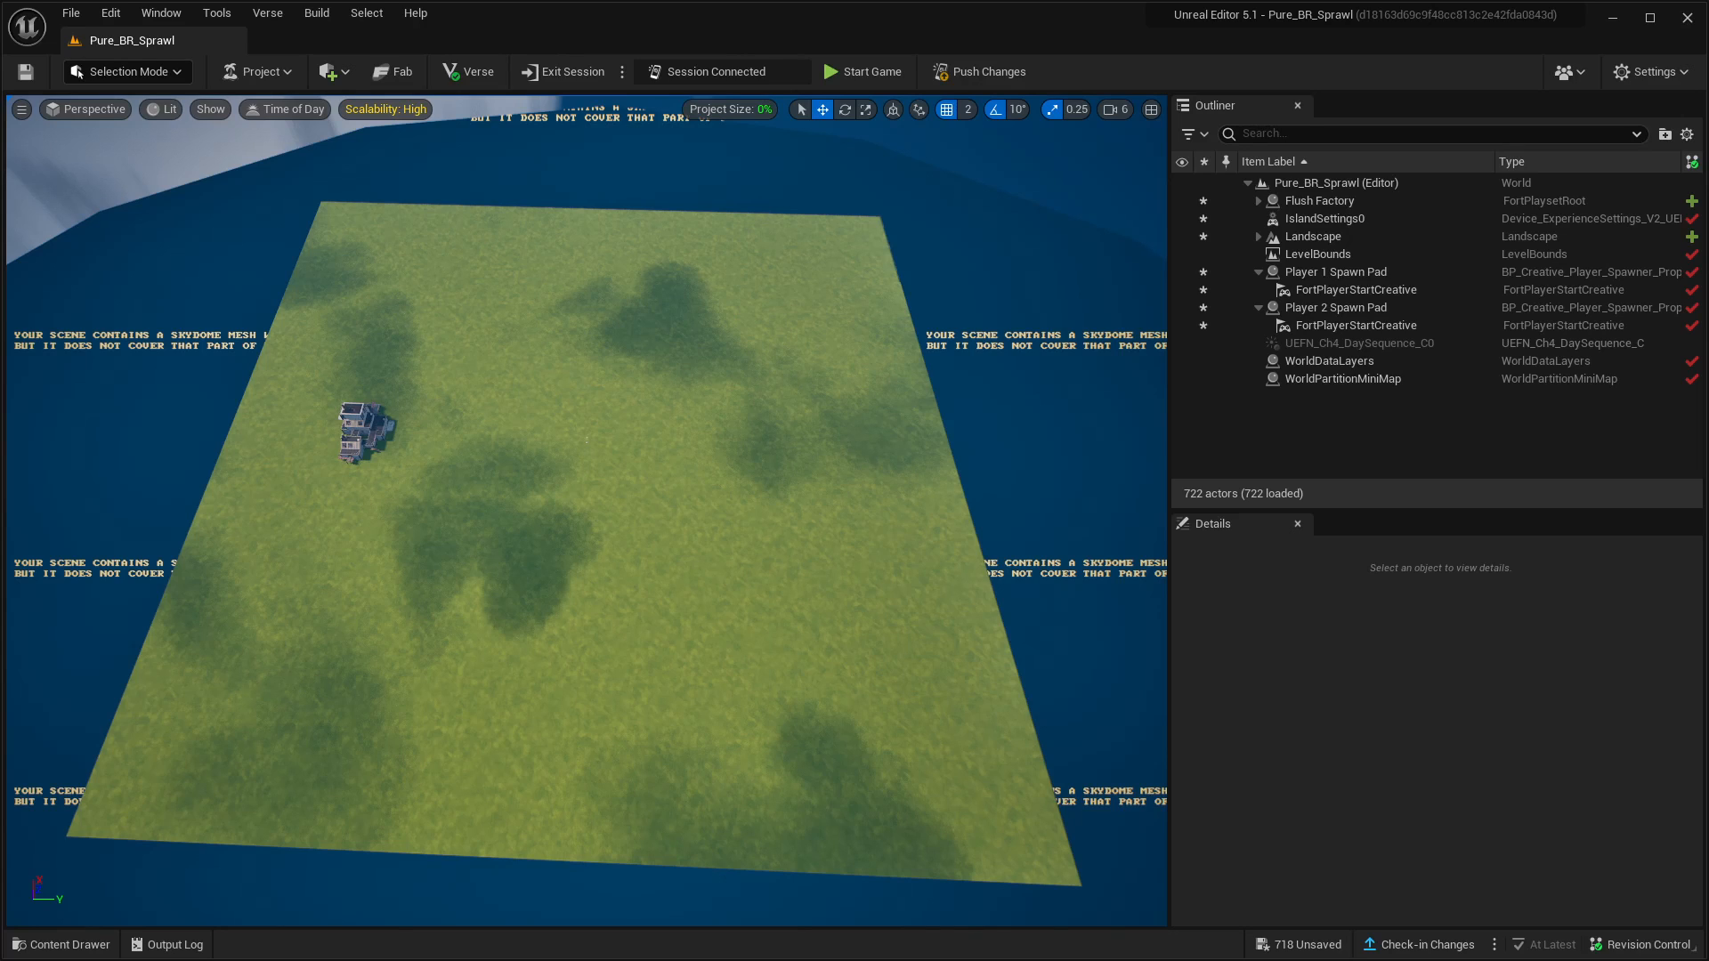
Select IslandSettings0 and review its Game Rules and Game Settings options down to the resource and harvest settings
{"action": "right_click_drag", "start_coordinate": [586, 511], "coordinate": [606, 508]}
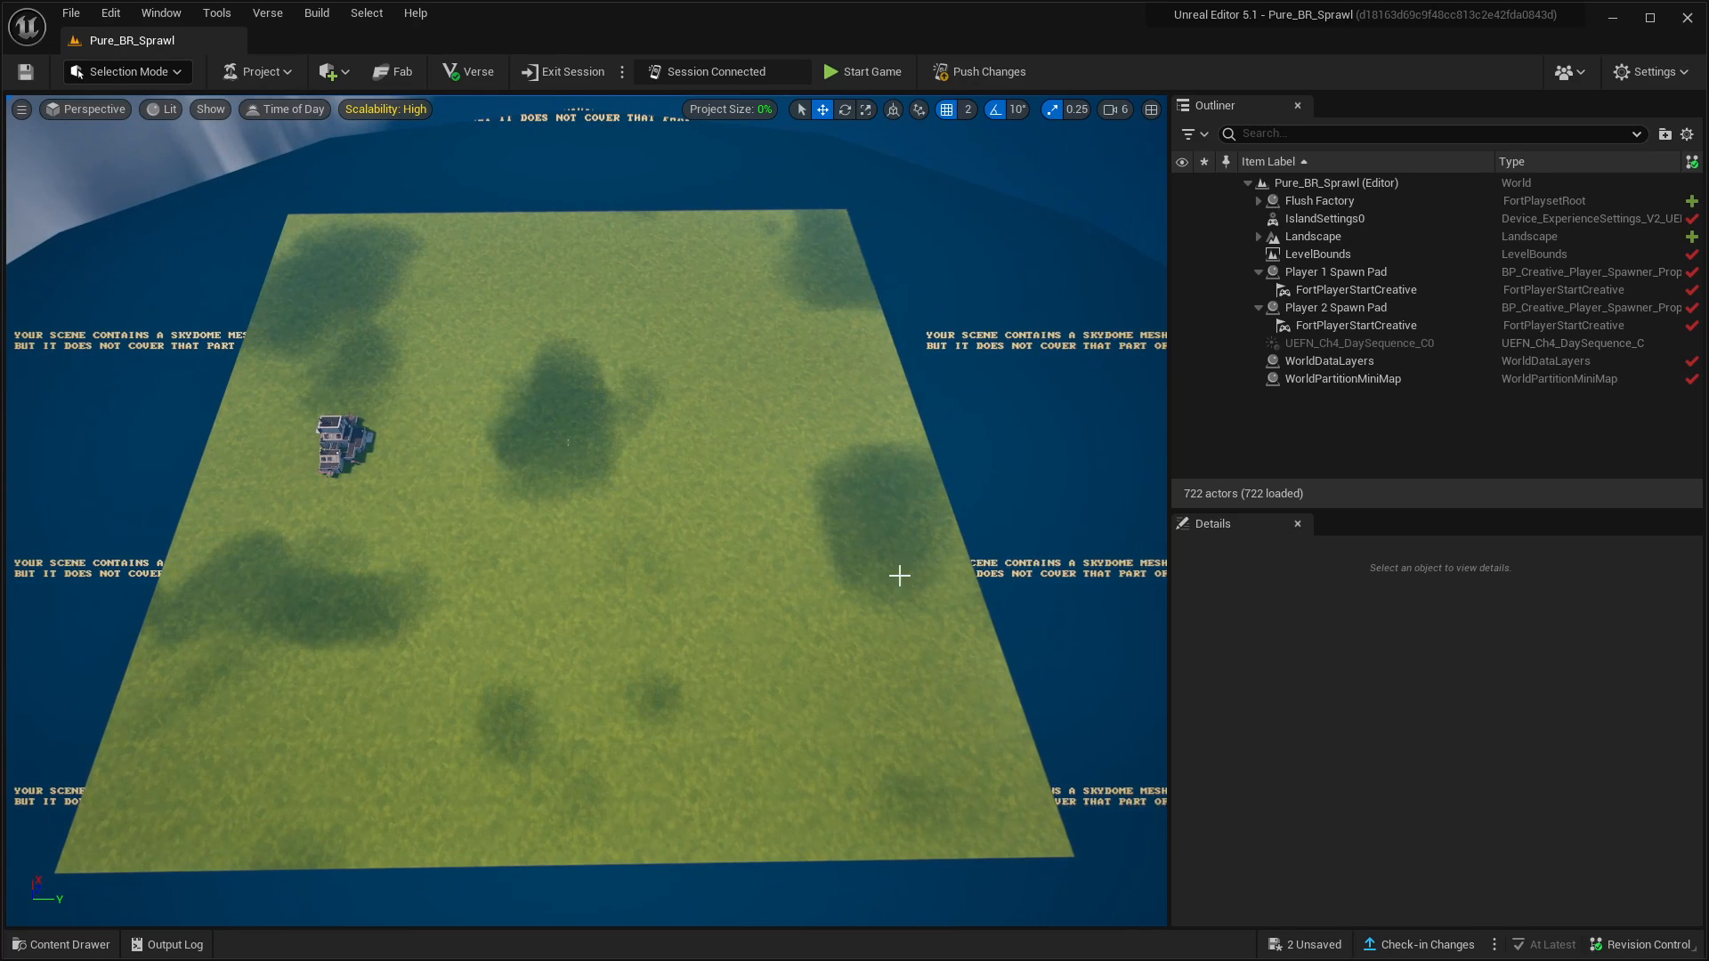
{"action": "left_click", "coordinate": [1327, 218]}
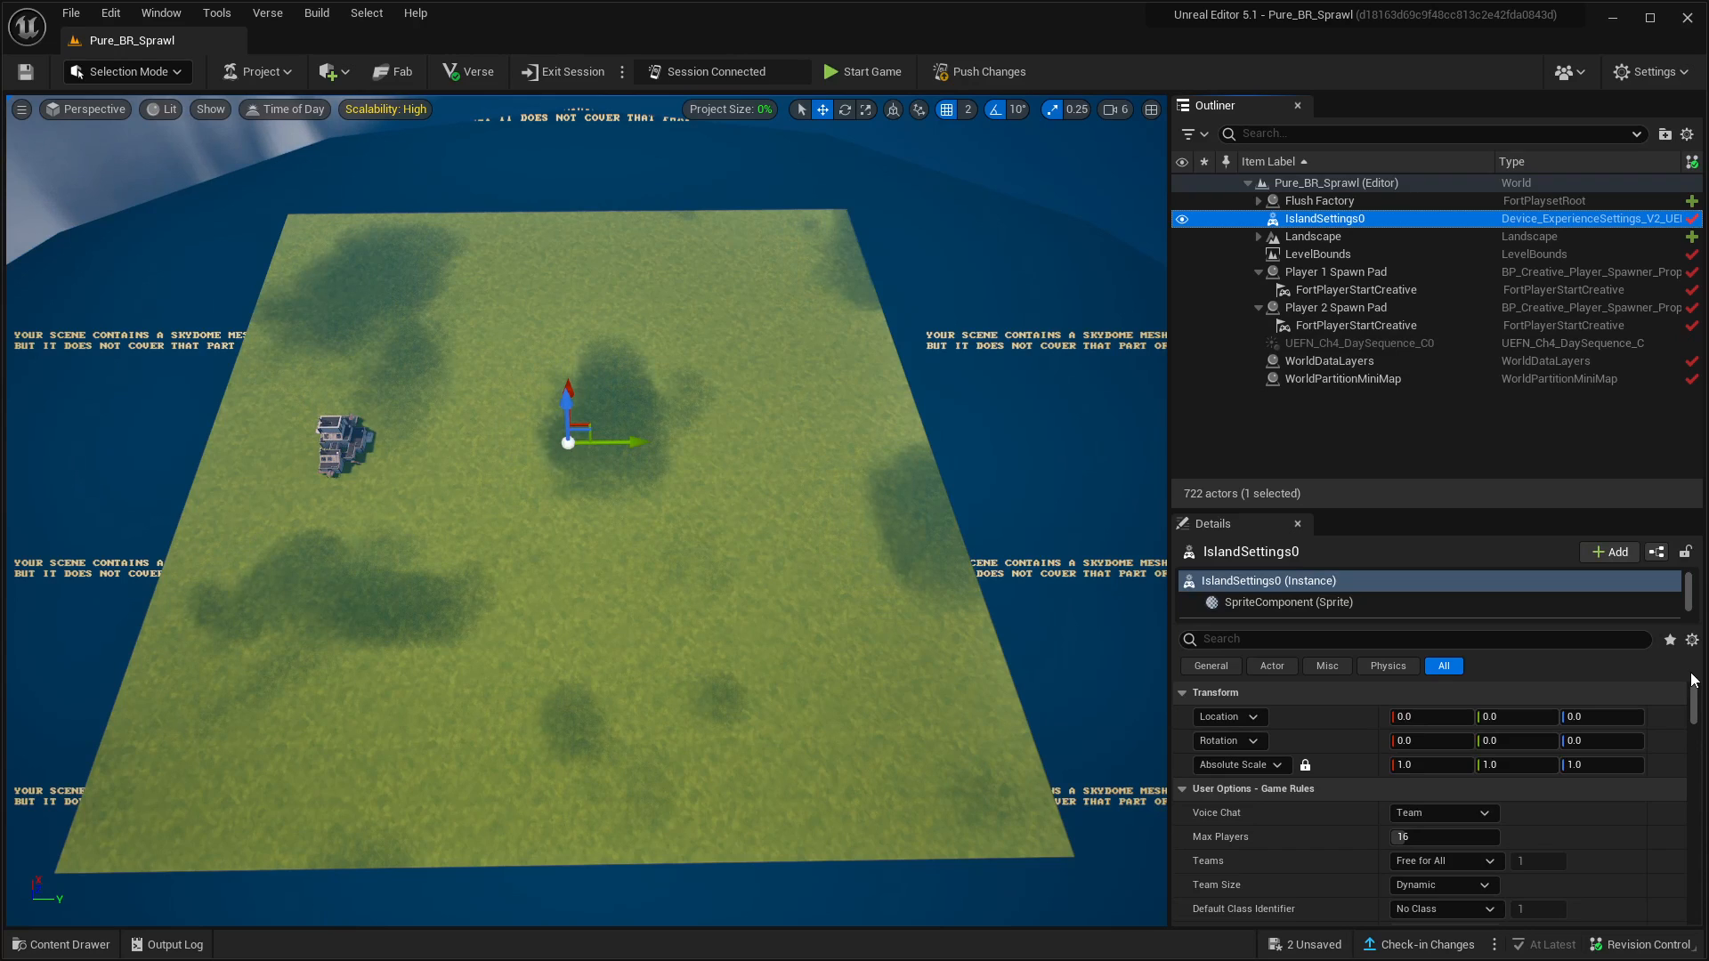
{"action": "scroll", "coordinate": [1696, 721], "scroll_direction": "down", "scroll_amount": 2}
{"action": "scroll", "coordinate": [1696, 723], "scroll_direction": "down", "scroll_amount": 5}
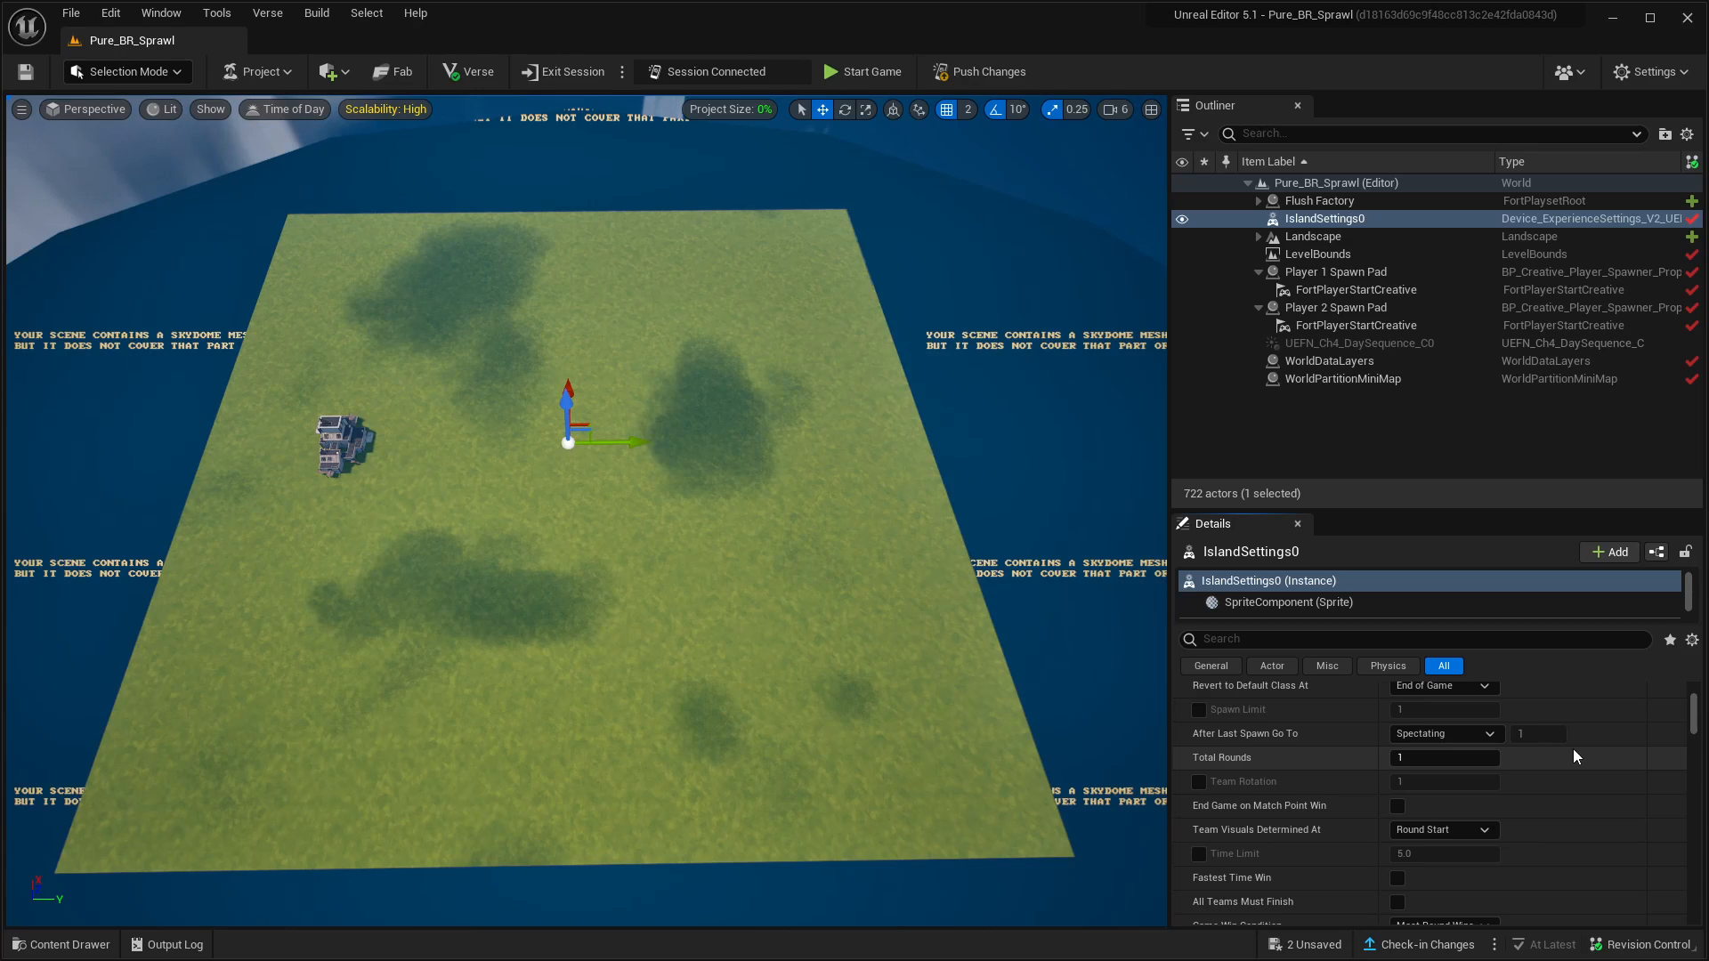
{"action": "scroll", "coordinate": [1572, 750], "scroll_direction": "down", "scroll_amount": 3}
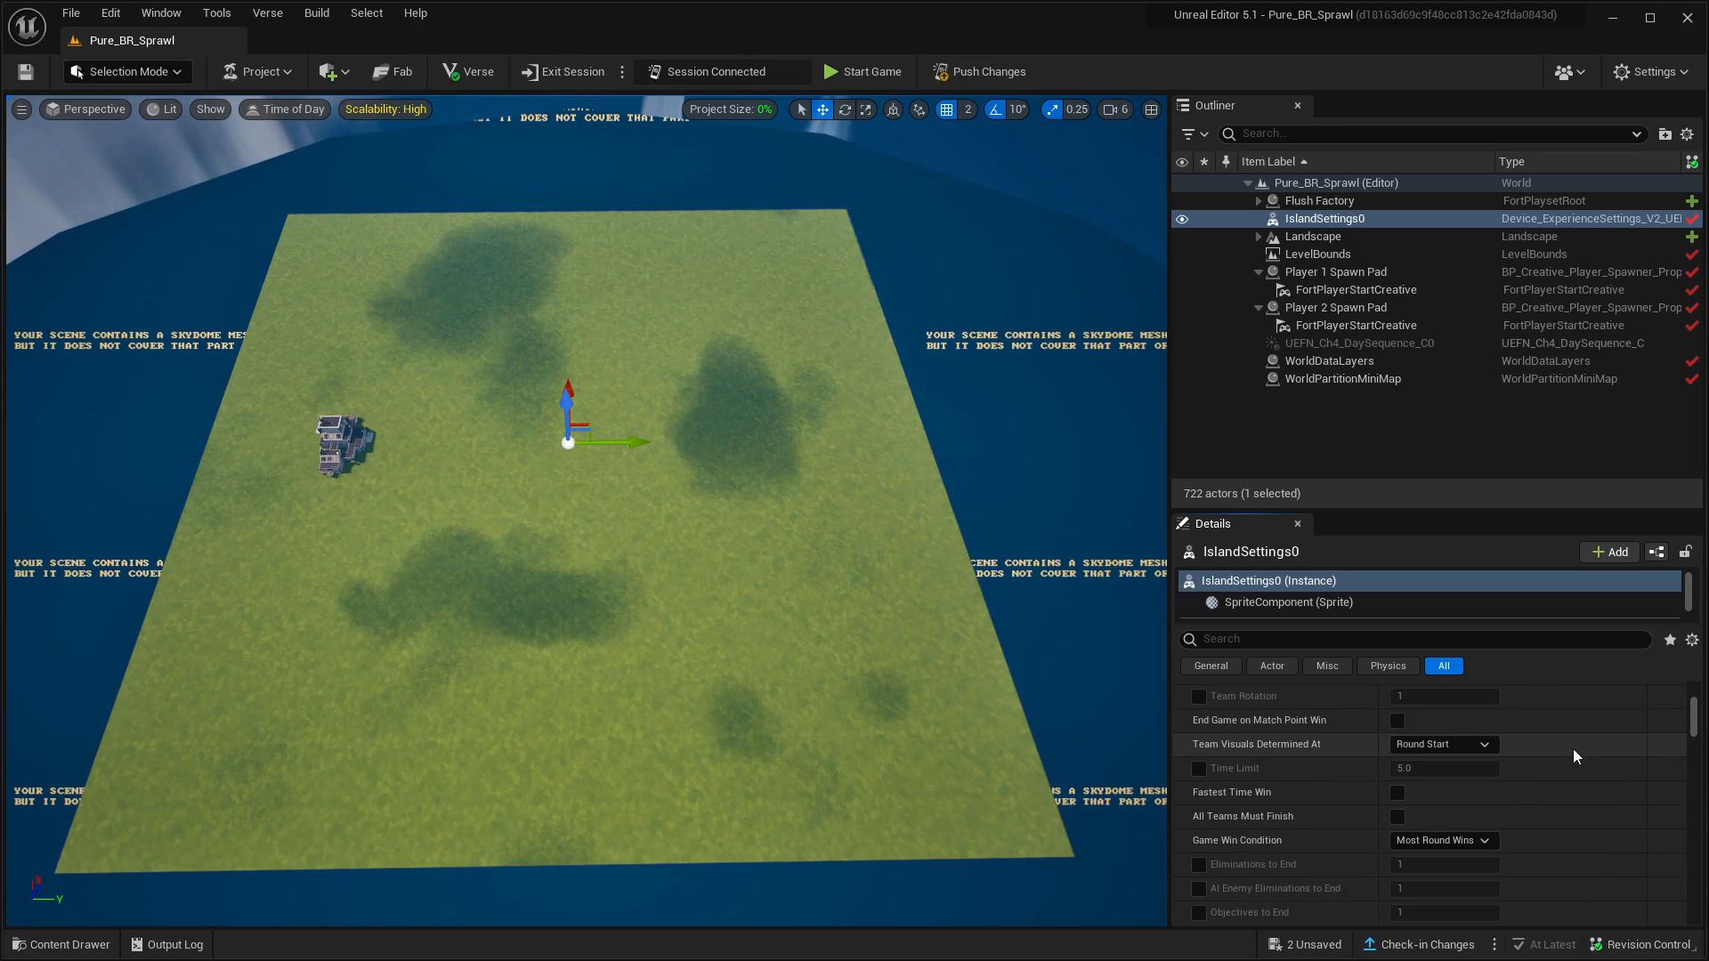
{"action": "scroll", "coordinate": [1573, 750], "scroll_direction": "down", "scroll_amount": 6}
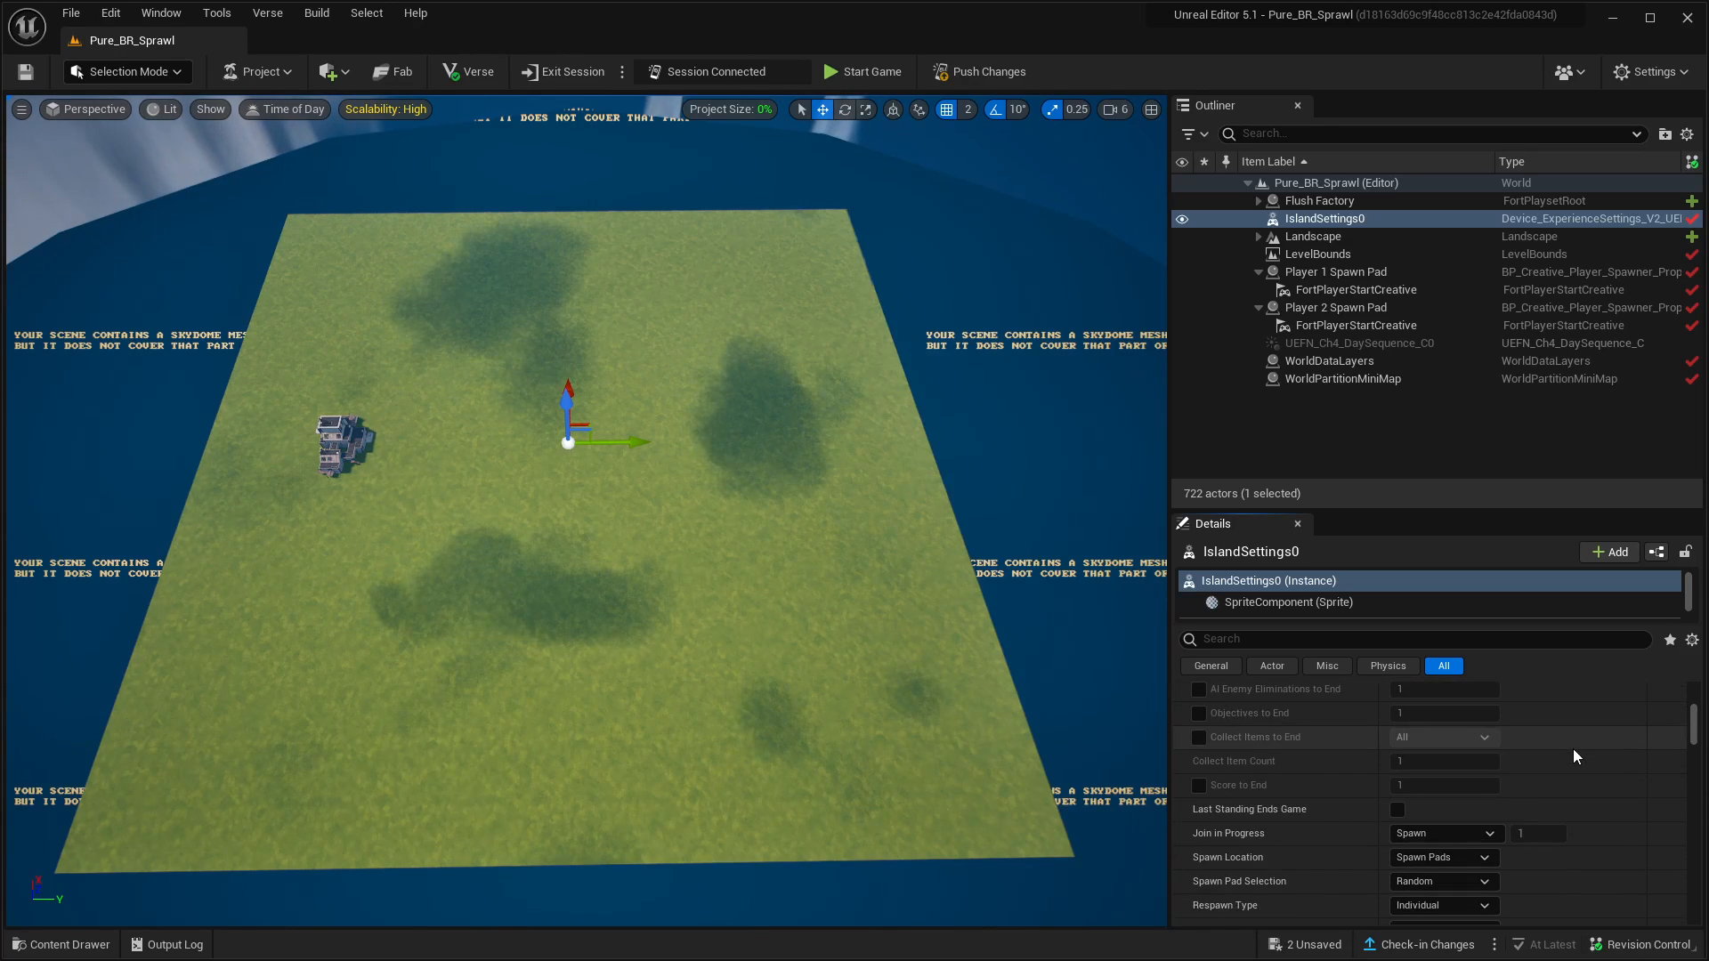
{"action": "scroll", "coordinate": [1570, 749], "scroll_direction": "down", "scroll_amount": 2}
{"action": "scroll", "coordinate": [1572, 751], "scroll_direction": "down", "scroll_amount": 4}
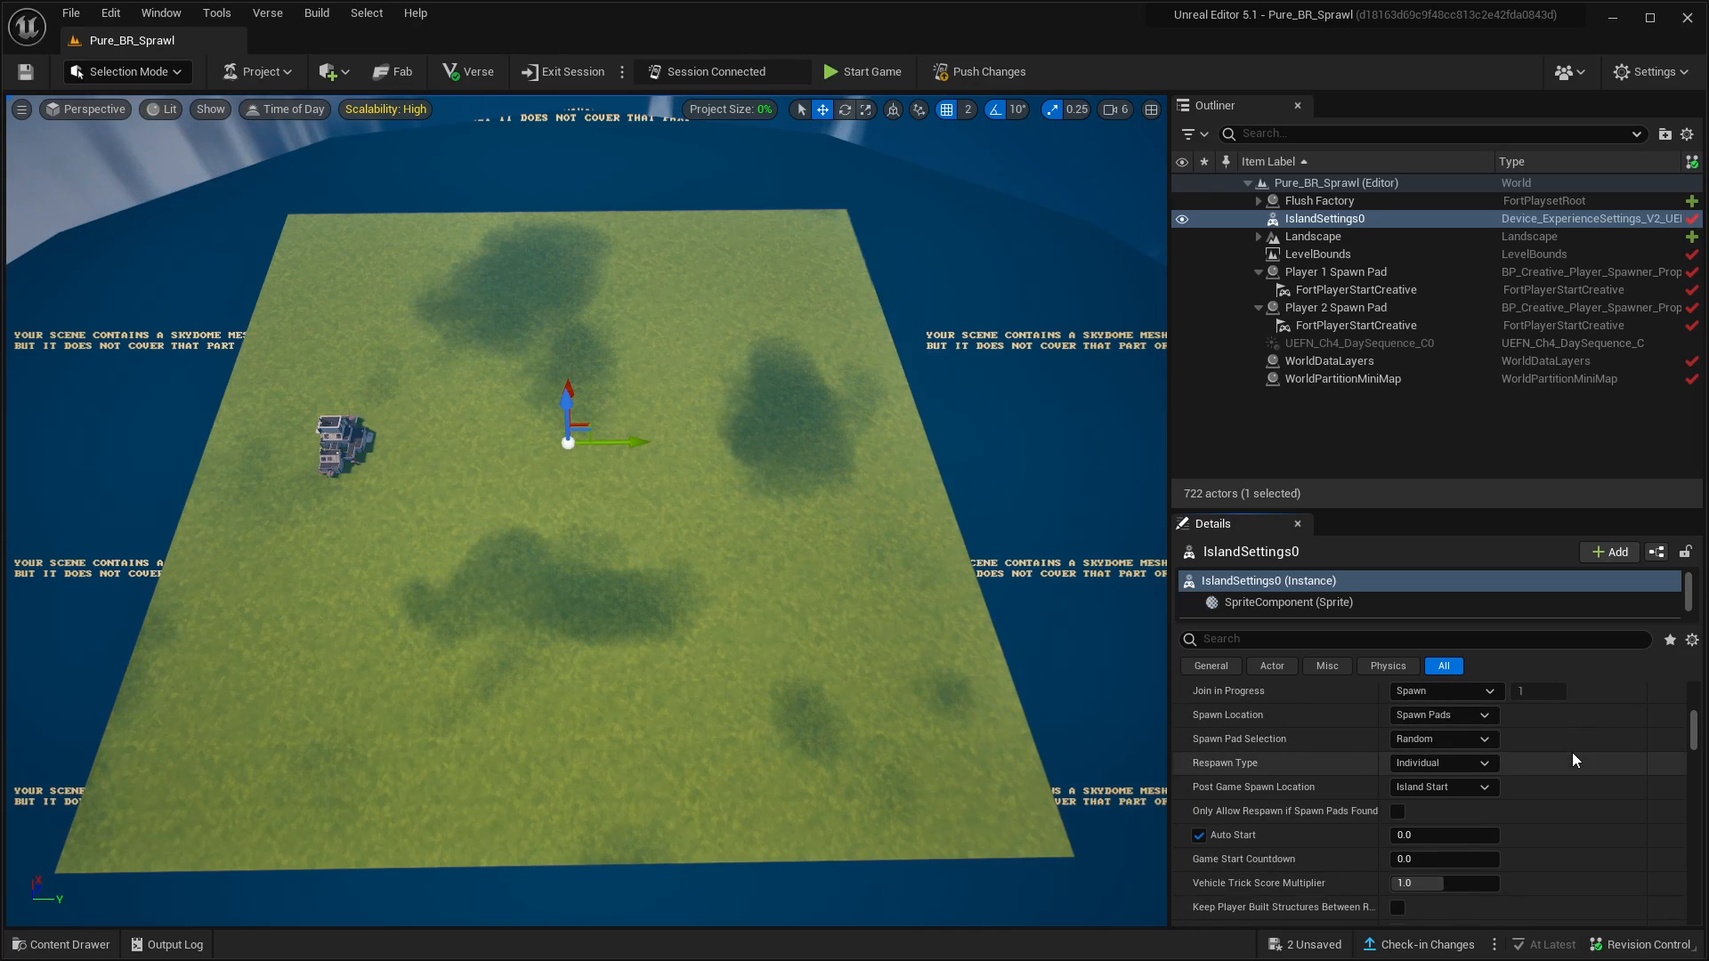
{"action": "scroll", "coordinate": [1572, 759], "scroll_direction": "down", "scroll_amount": 3}
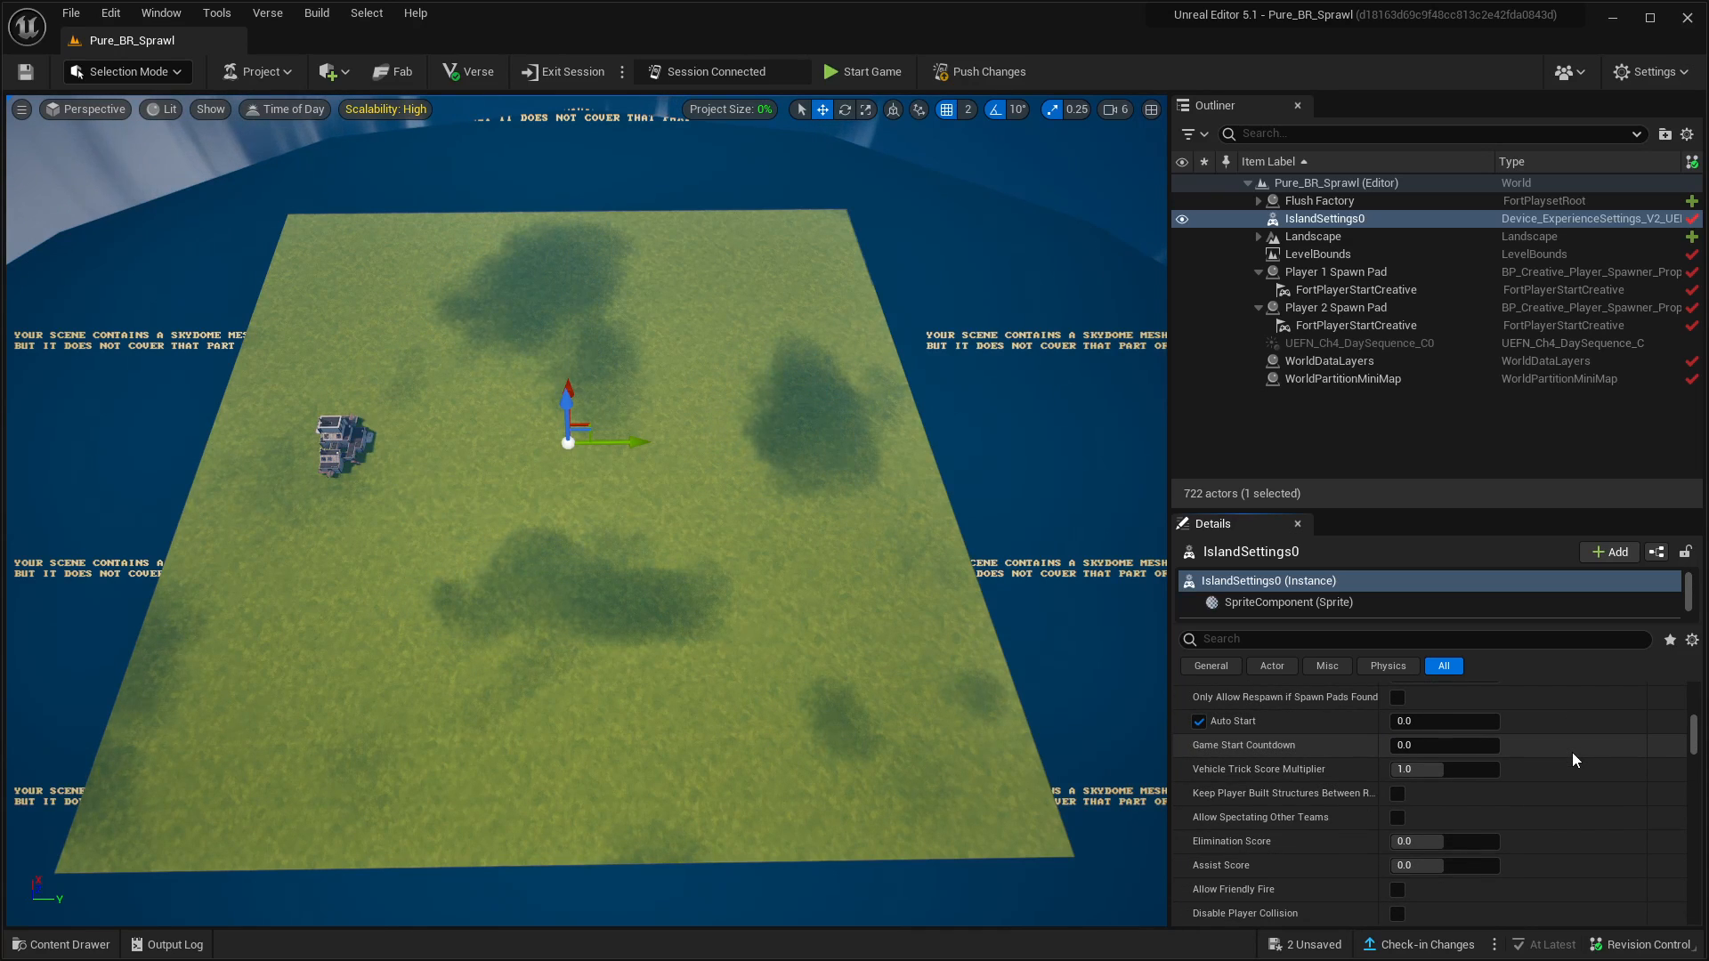
{"action": "scroll", "coordinate": [1572, 755], "scroll_direction": "down", "scroll_amount": 4}
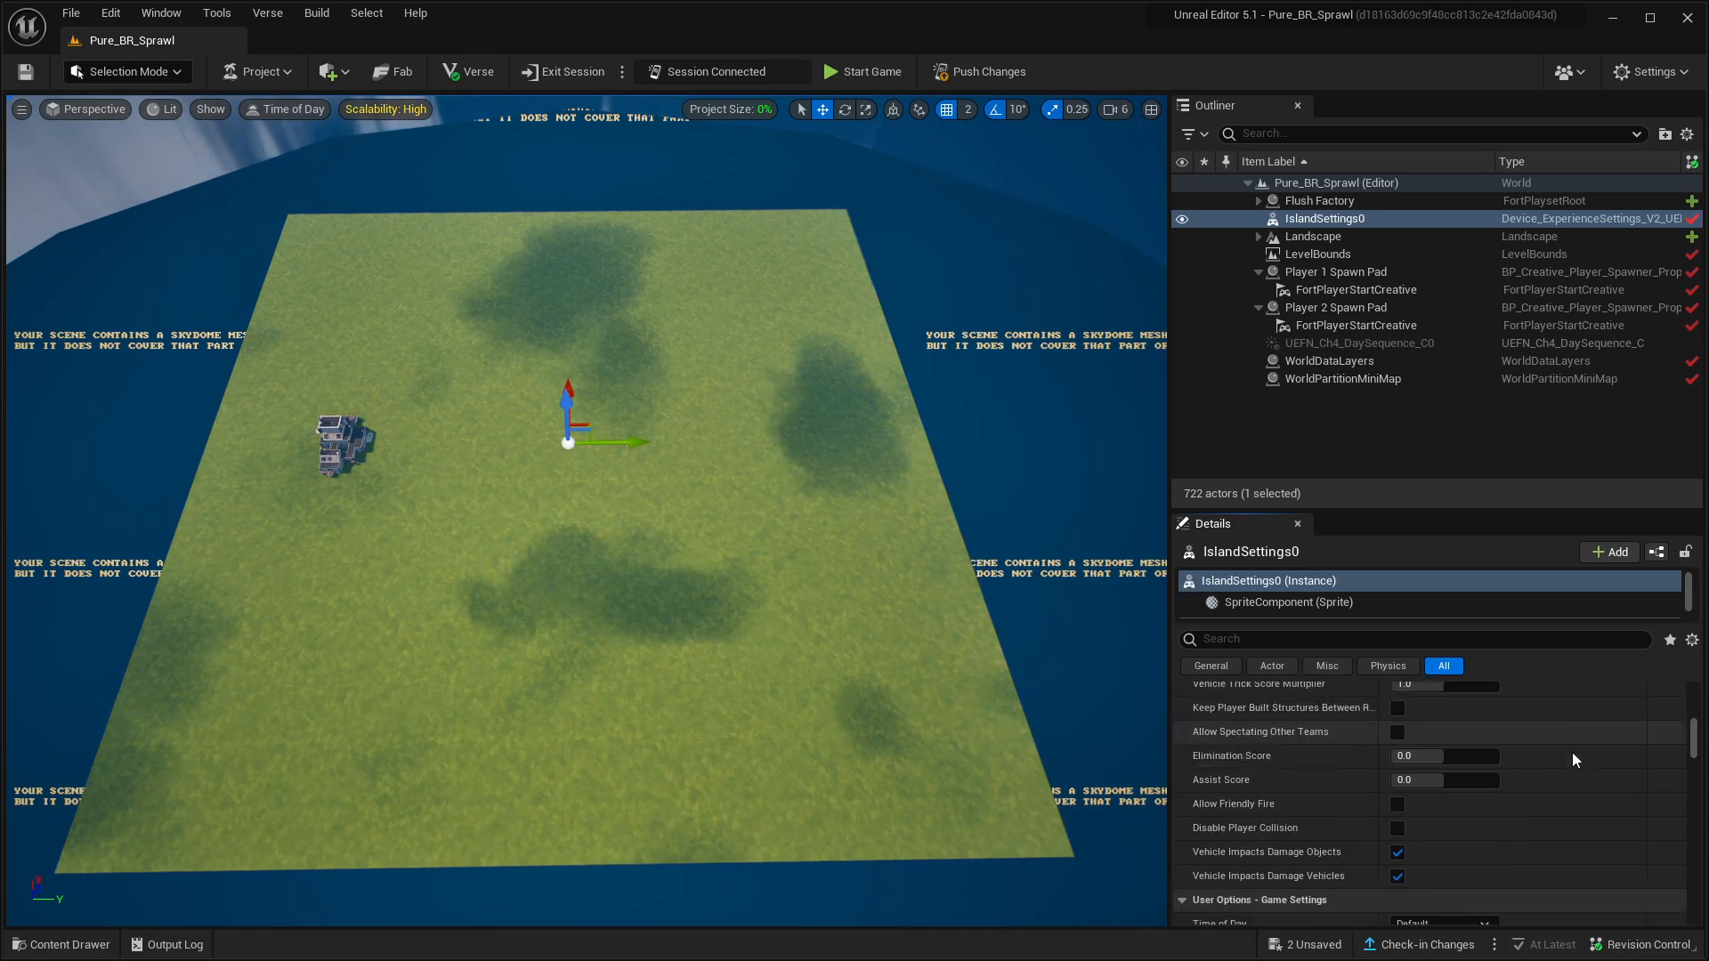
{"action": "scroll", "coordinate": [1572, 751], "scroll_direction": "down", "scroll_amount": 4}
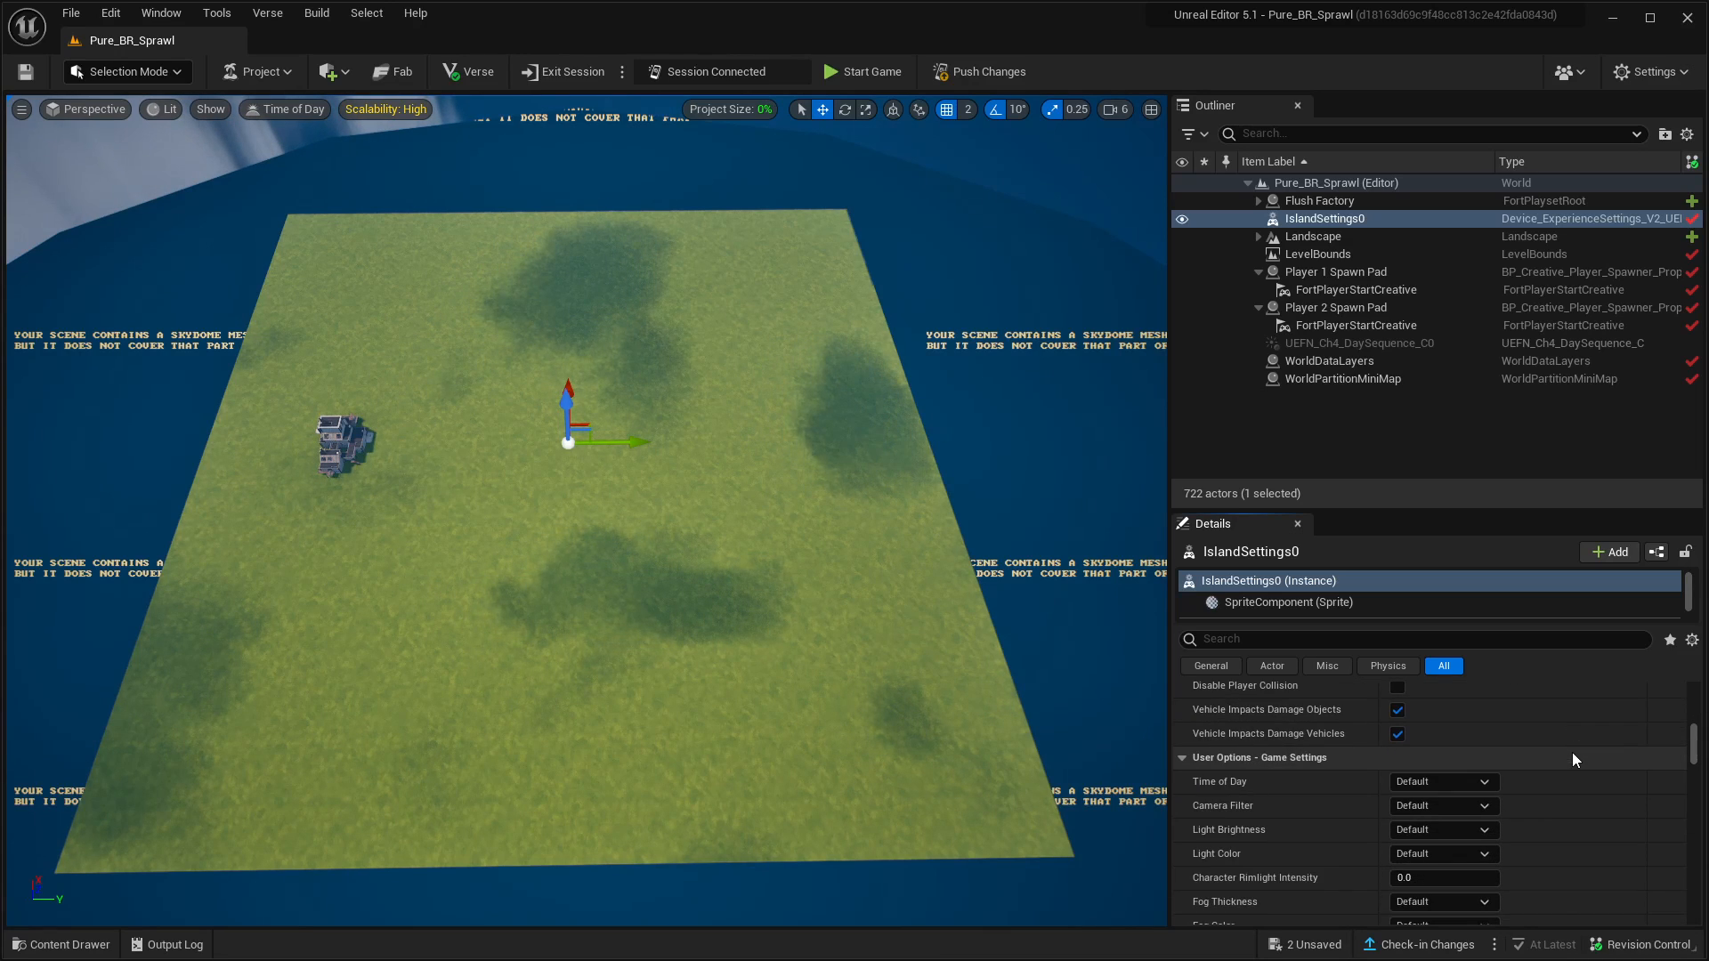
{"action": "scroll", "coordinate": [1572, 760], "scroll_direction": "down", "scroll_amount": 7}
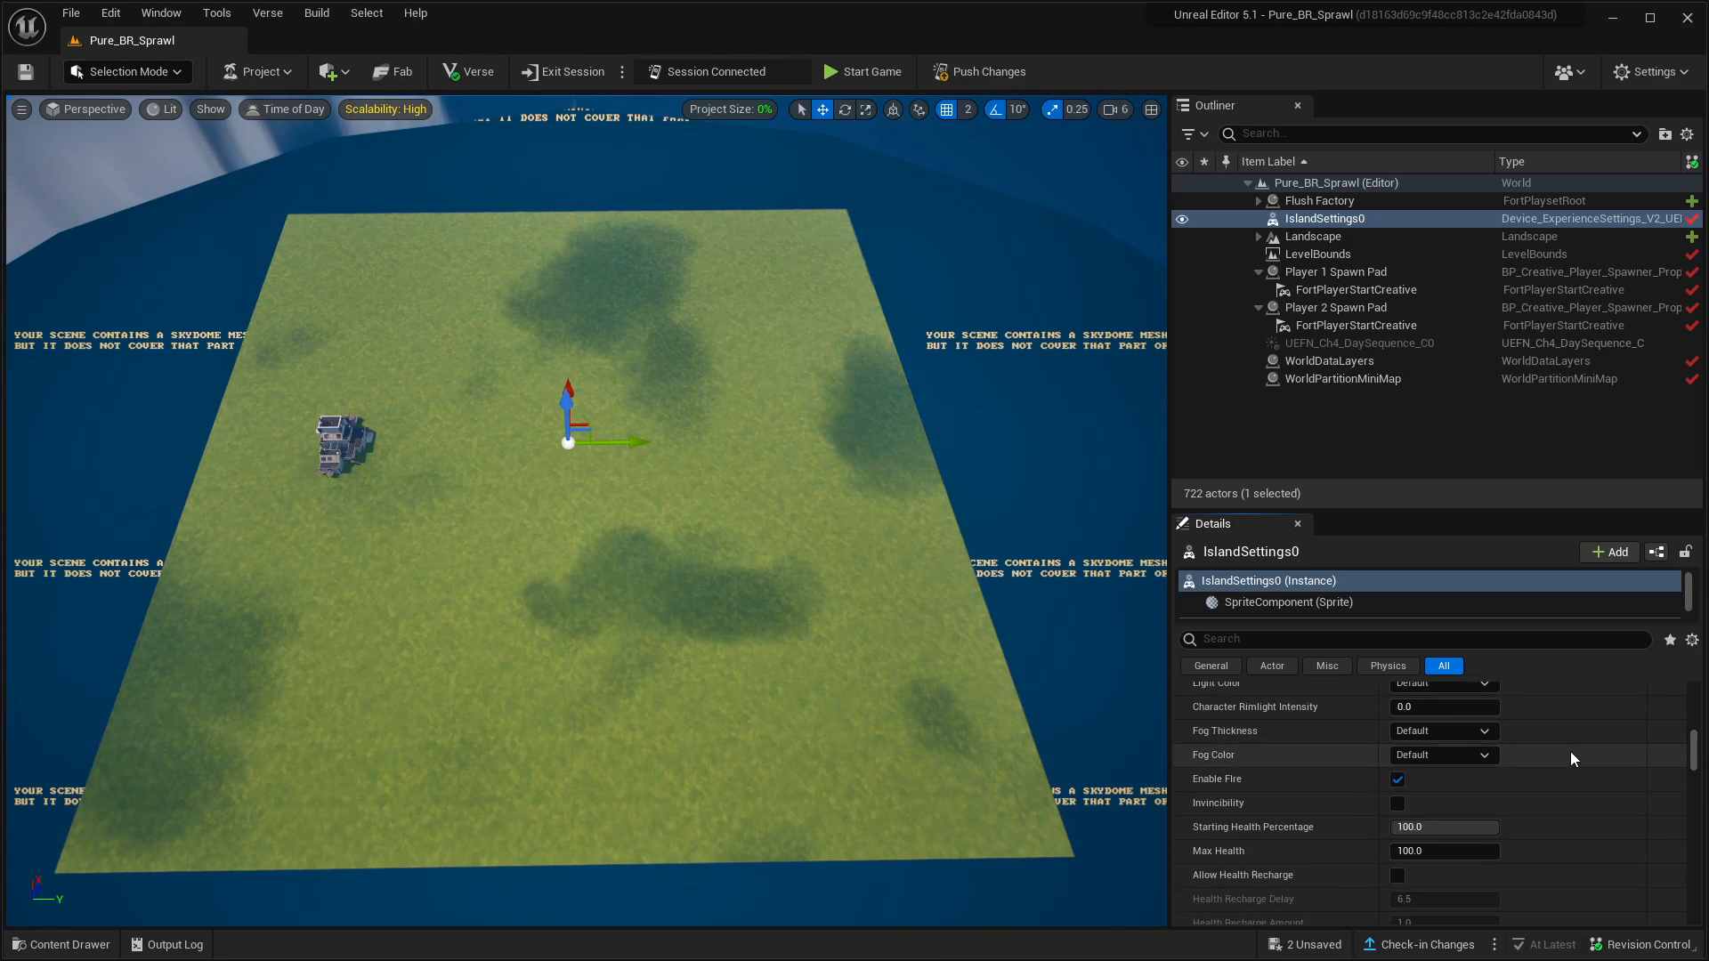
{"action": "scroll", "coordinate": [1570, 751], "scroll_direction": "down", "scroll_amount": 4}
{"action": "scroll", "coordinate": [1570, 751], "scroll_direction": "down", "scroll_amount": 9}
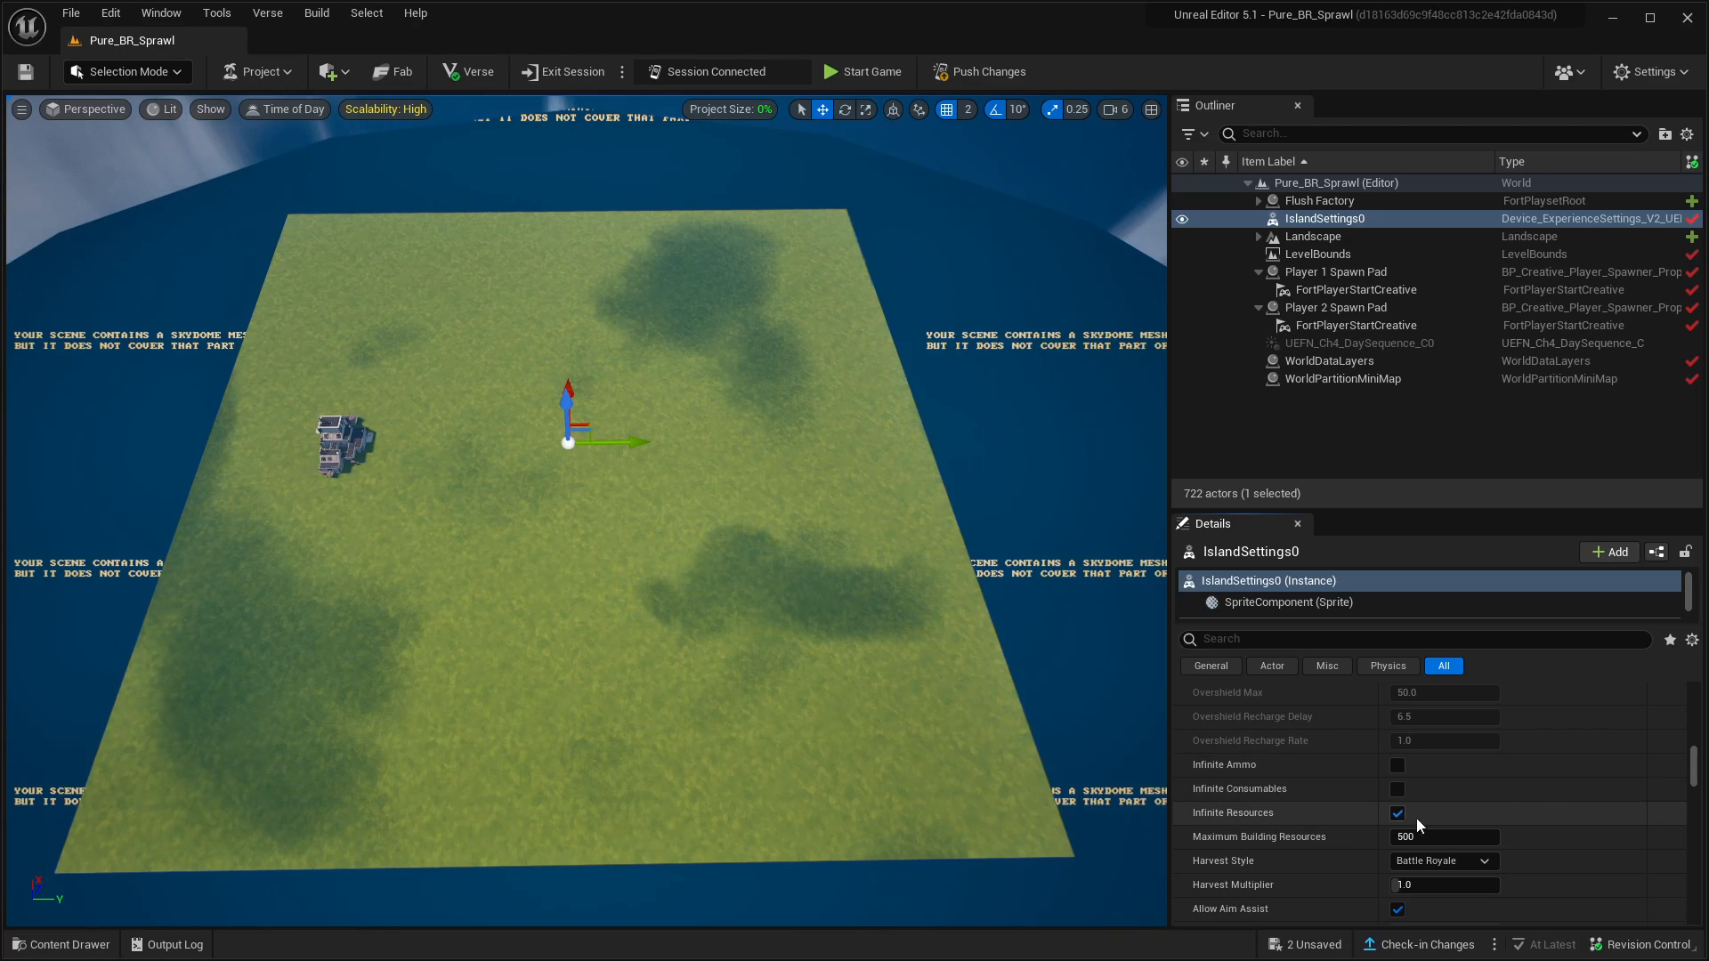
Set the island's Pickaxe Destruction to Default and enable Start With Pickaxe, then clear the selection
{"action": "scroll", "coordinate": [1583, 799], "scroll_direction": "down", "scroll_amount": 3}
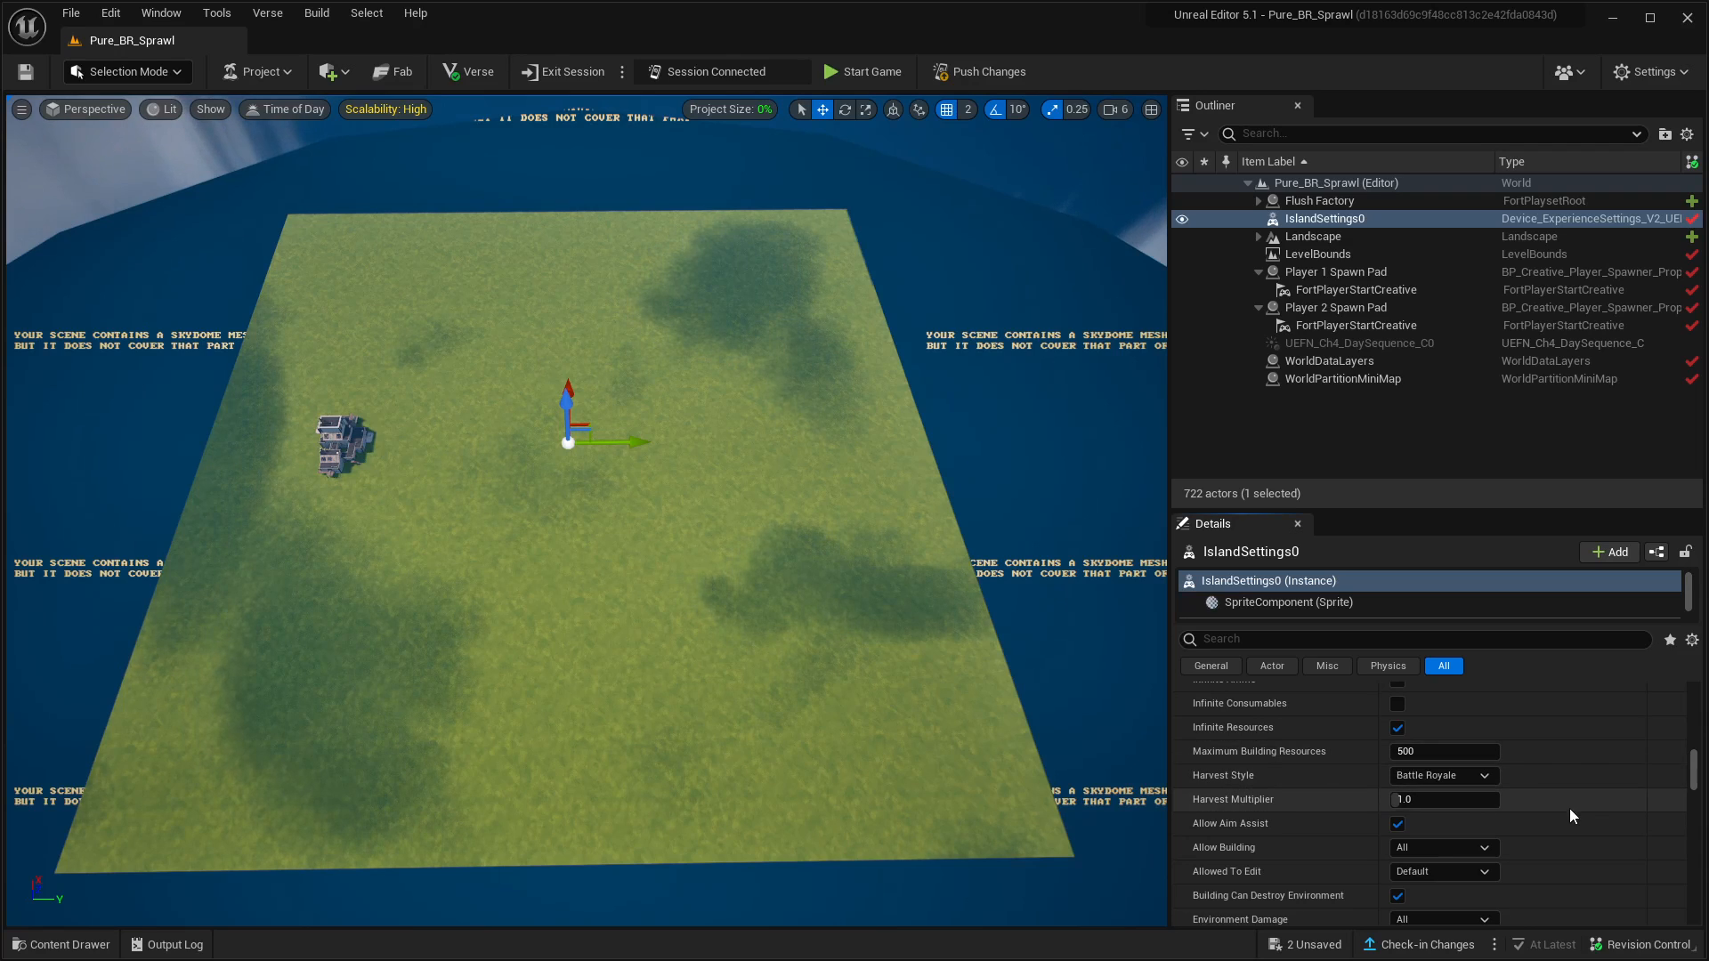
{"action": "scroll", "coordinate": [1572, 810], "scroll_direction": "down", "scroll_amount": 3}
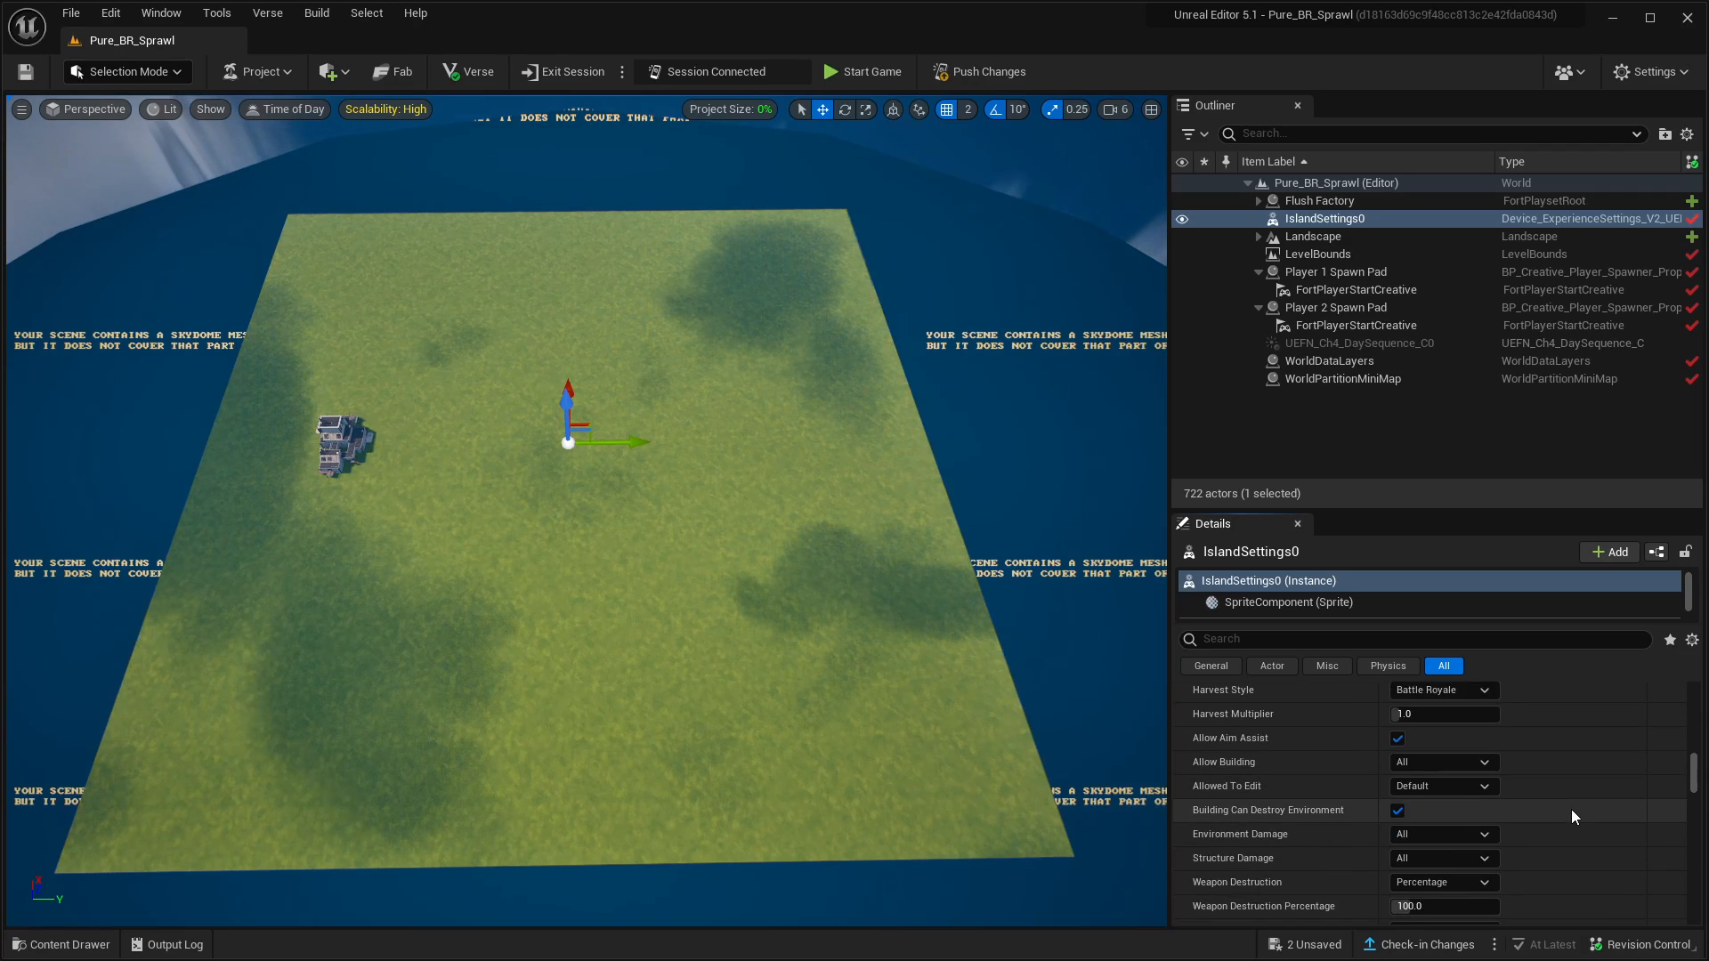
{"action": "scroll", "coordinate": [1572, 810], "scroll_direction": "down", "scroll_amount": 2}
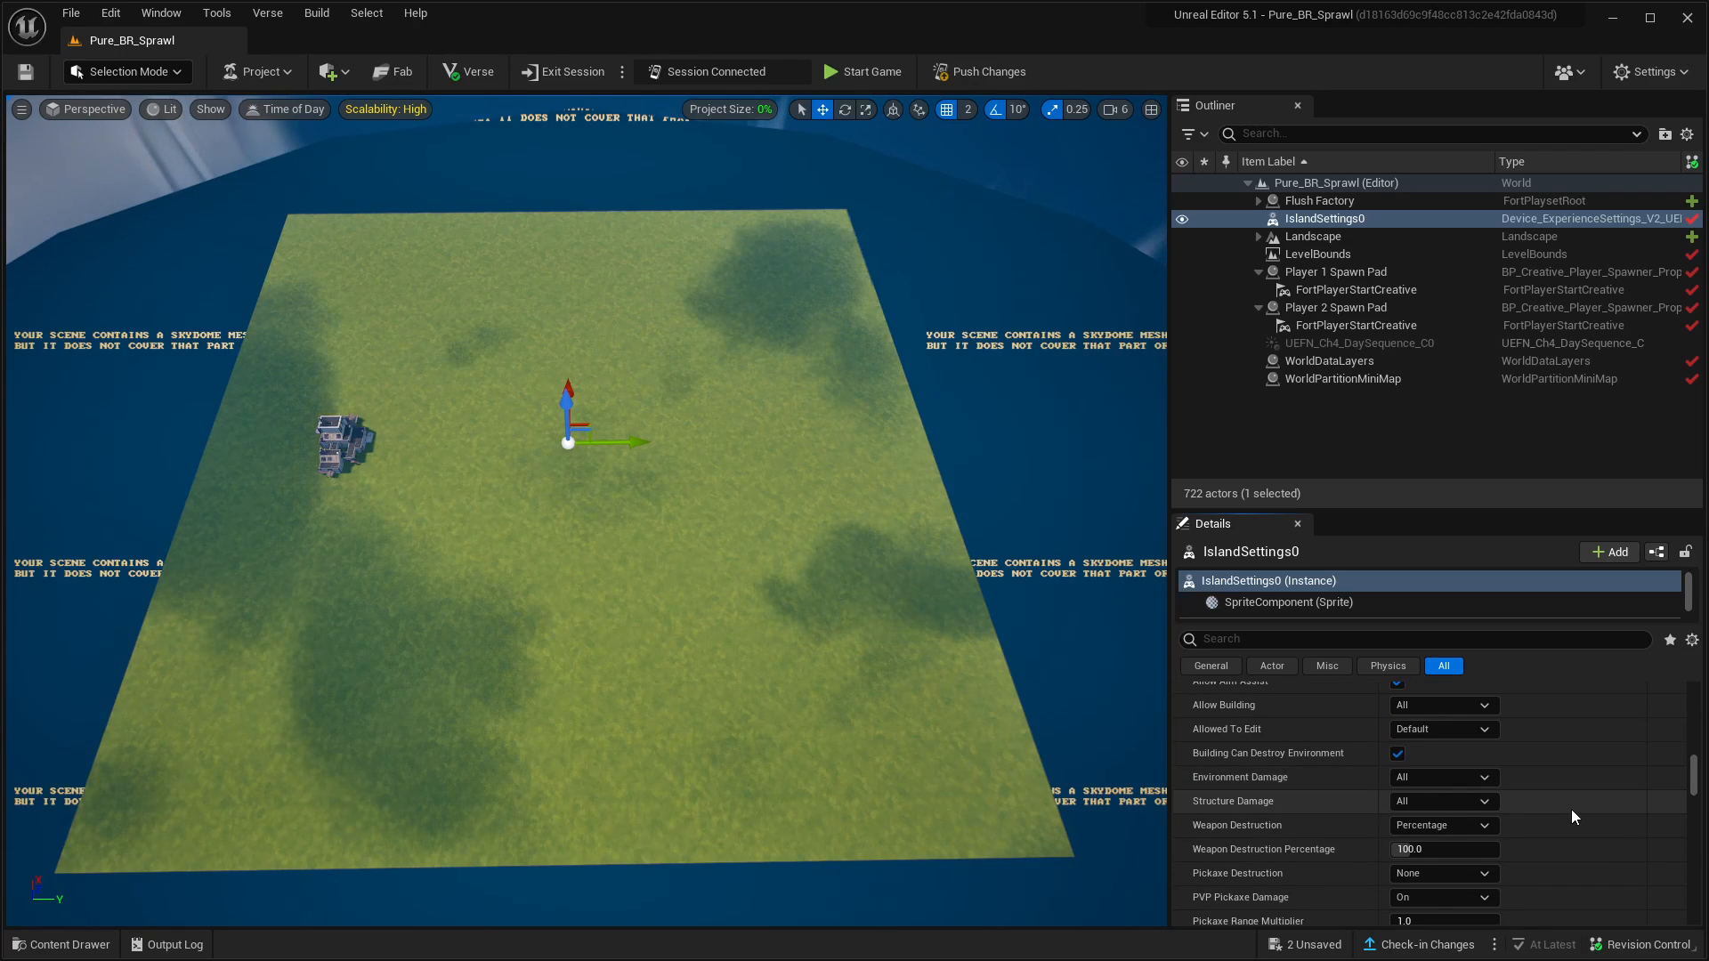
{"action": "scroll", "coordinate": [1572, 809], "scroll_direction": "down", "scroll_amount": 2}
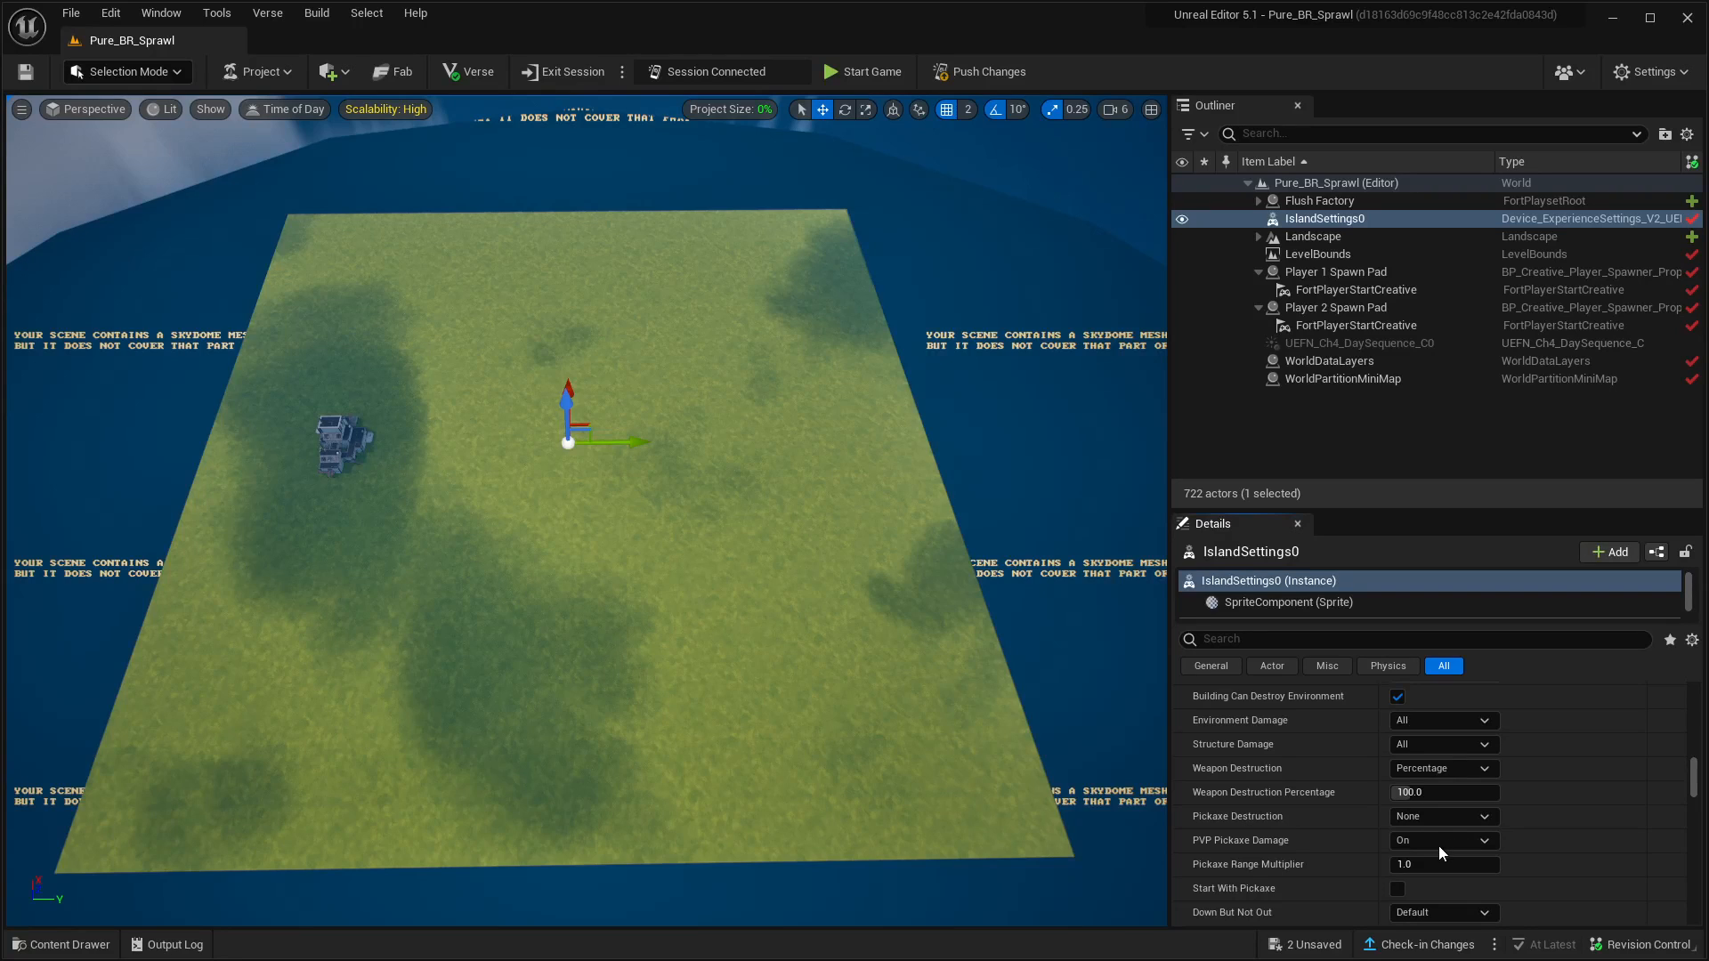
{"action": "left_click", "coordinate": [1430, 847]}
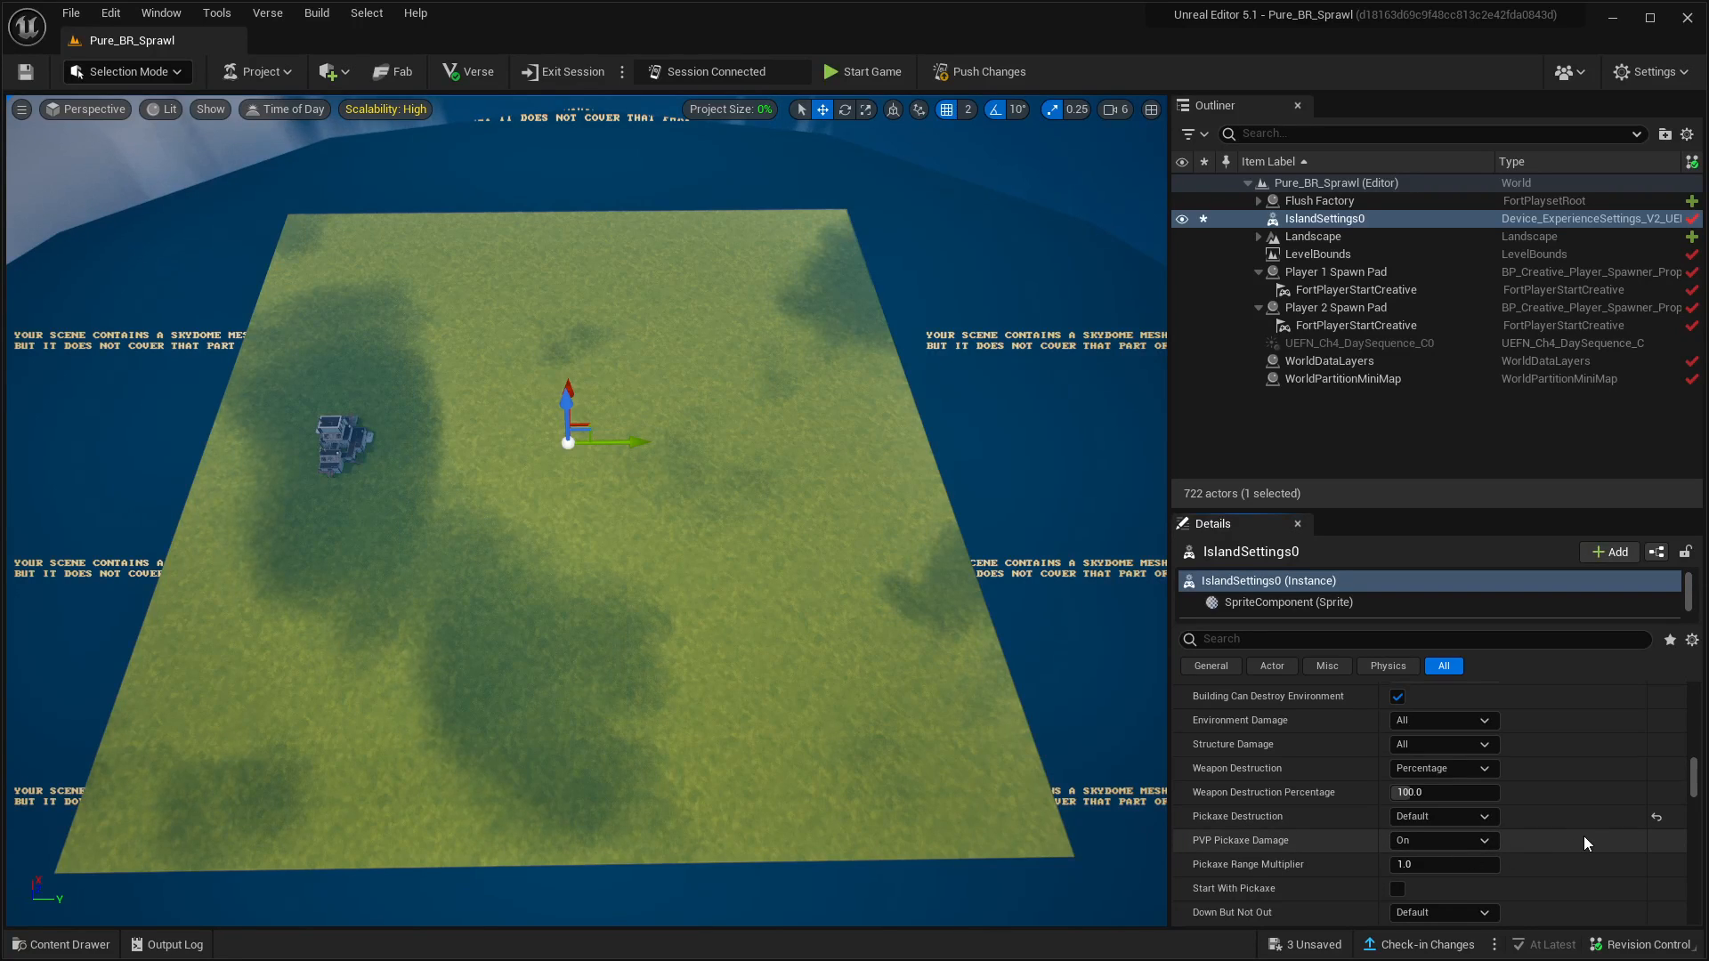
{"action": "left_click", "coordinate": [1396, 889]}
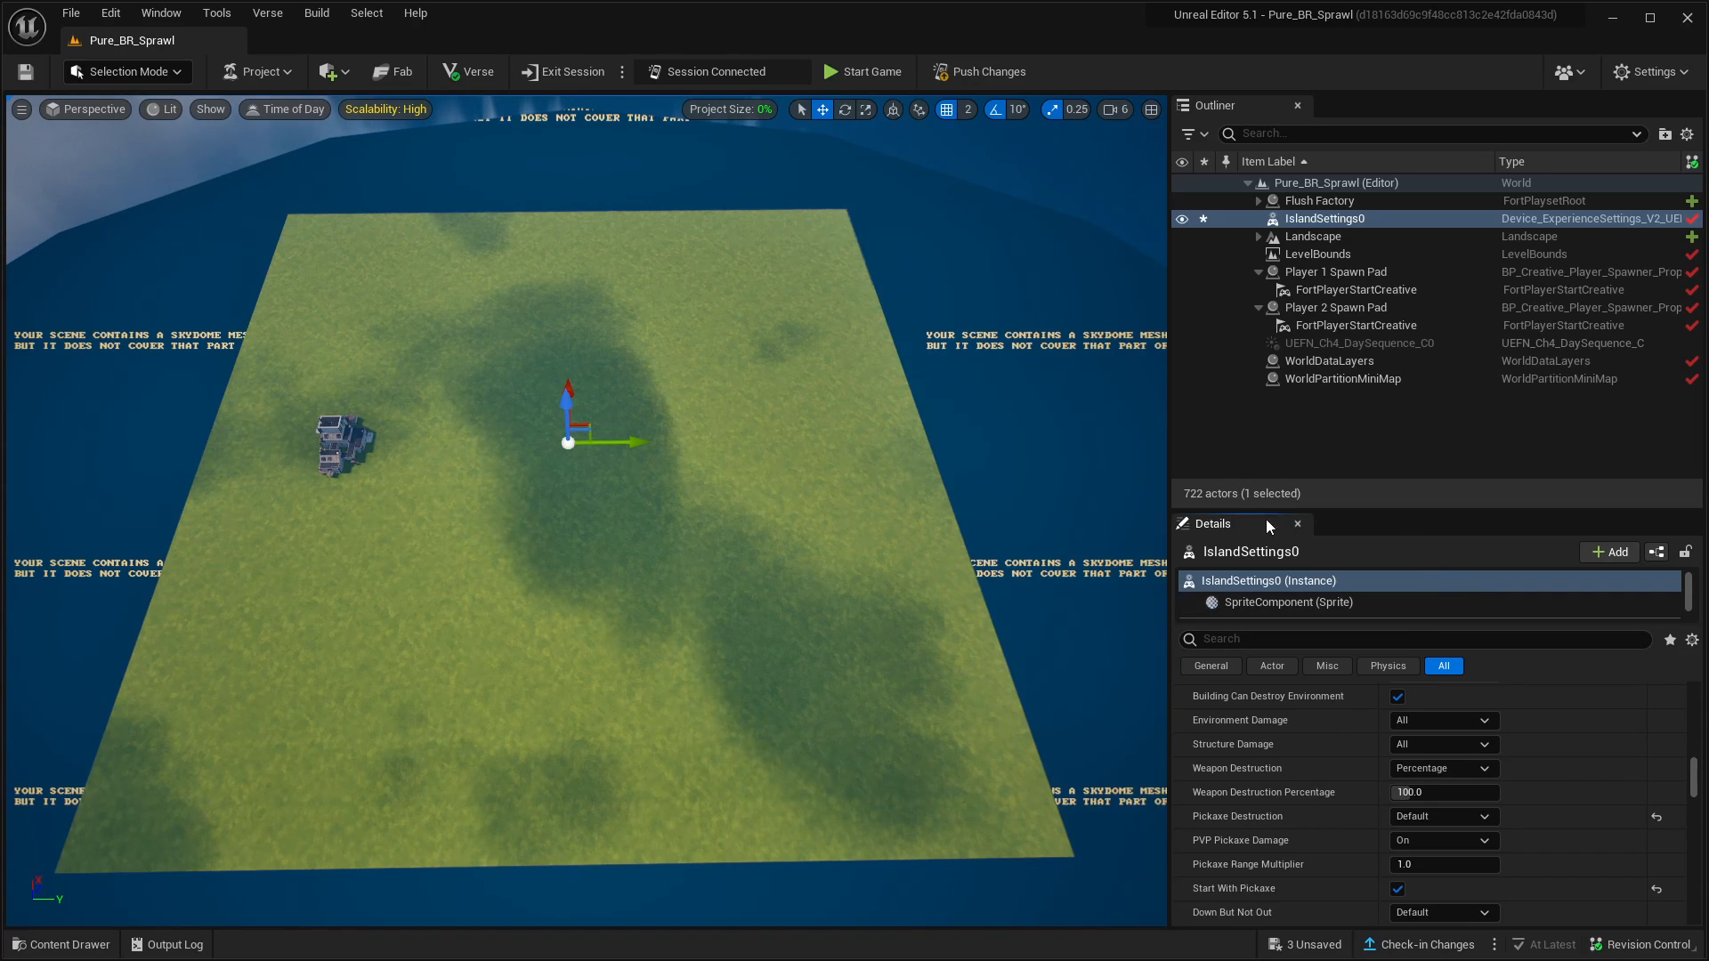
{"action": "left_click", "coordinate": [366, 12]}
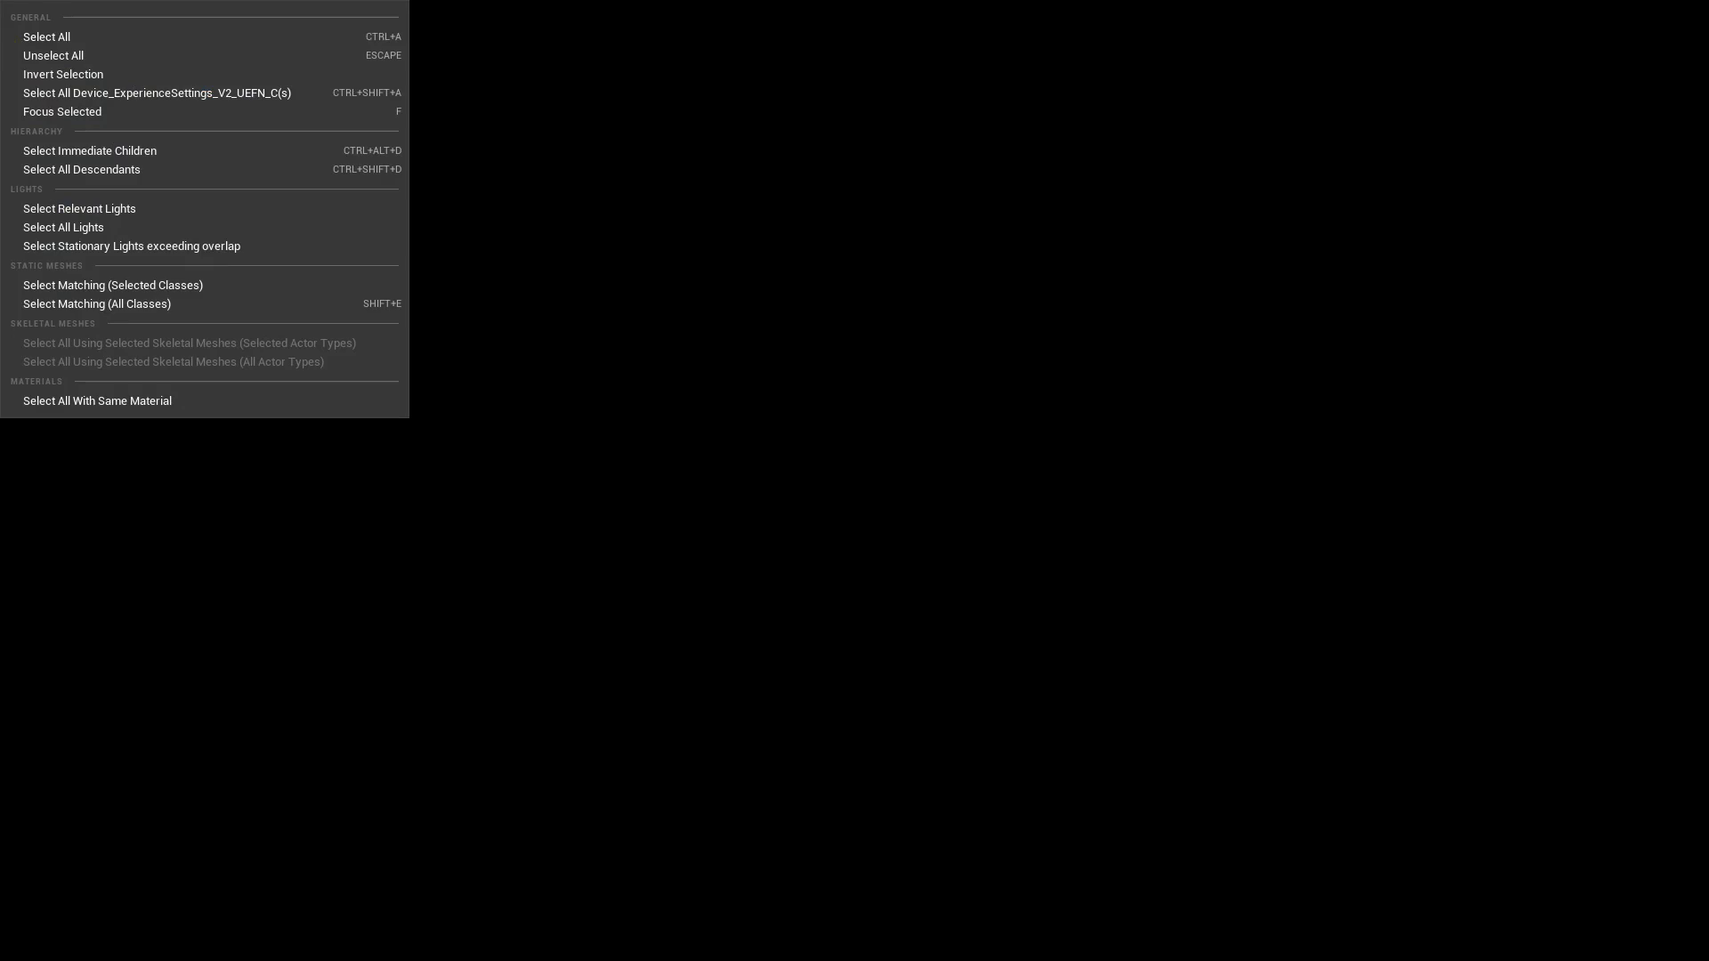
{"action": "left_click", "coordinate": [63, 51]}
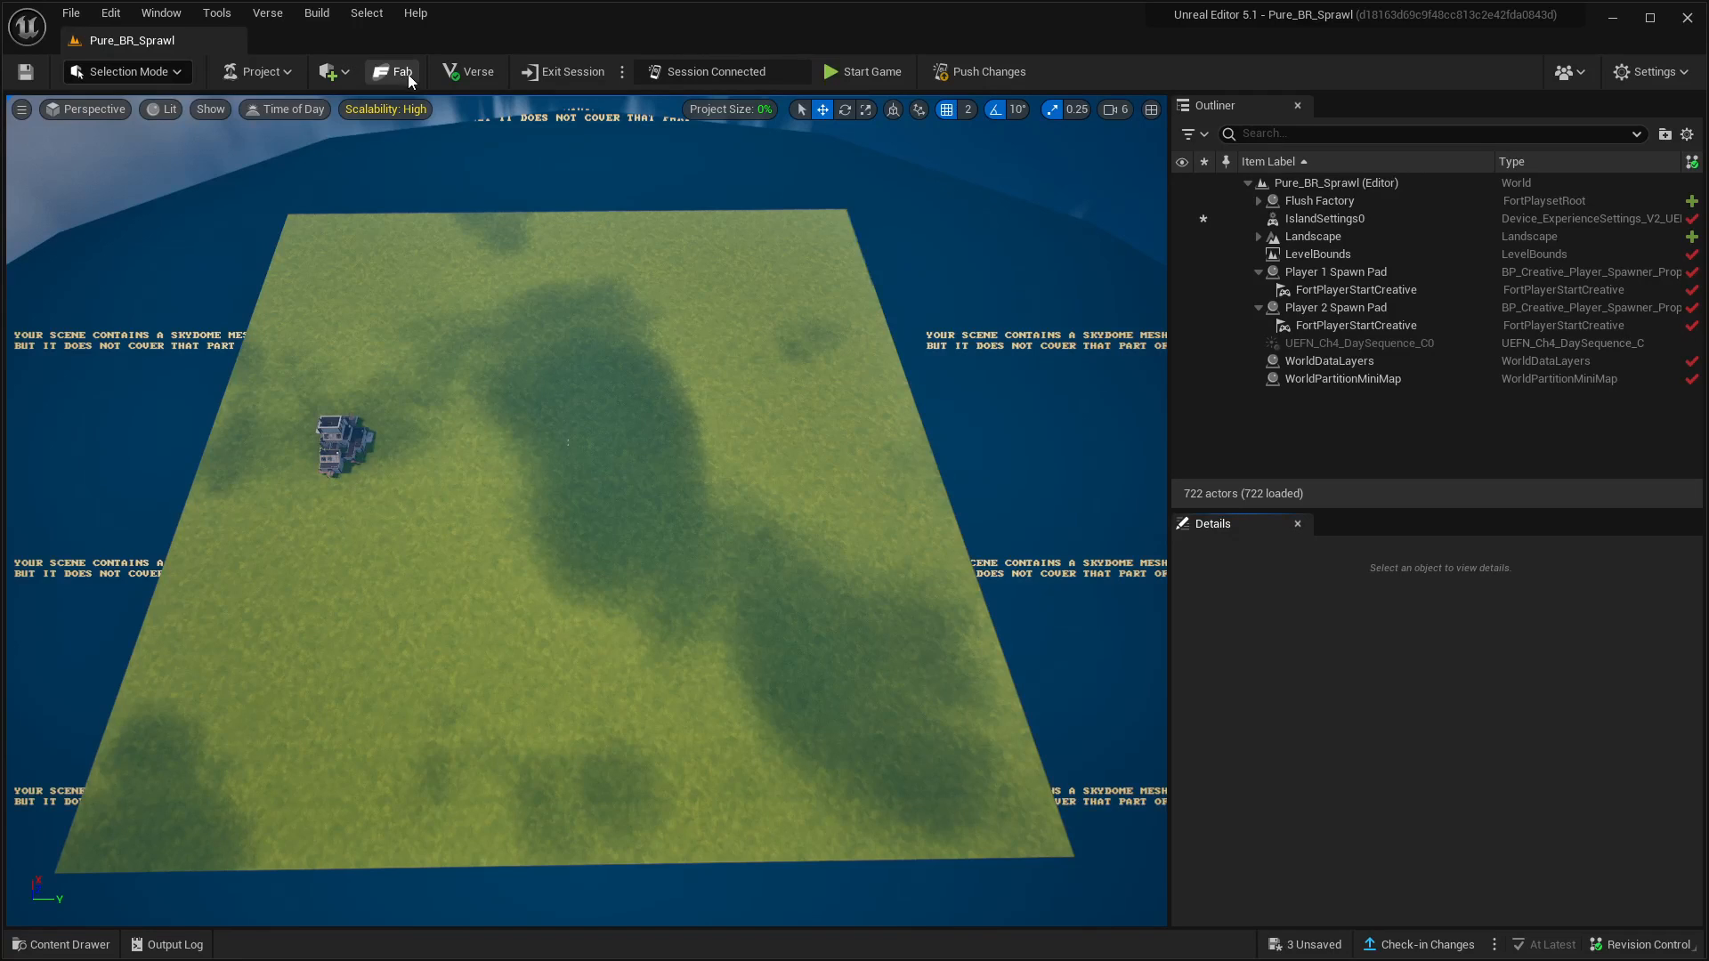
Place an Ocean from Fortnite's Environment > Water assets onto the landscape near its middle
{"action": "left_click", "coordinate": [81, 948]}
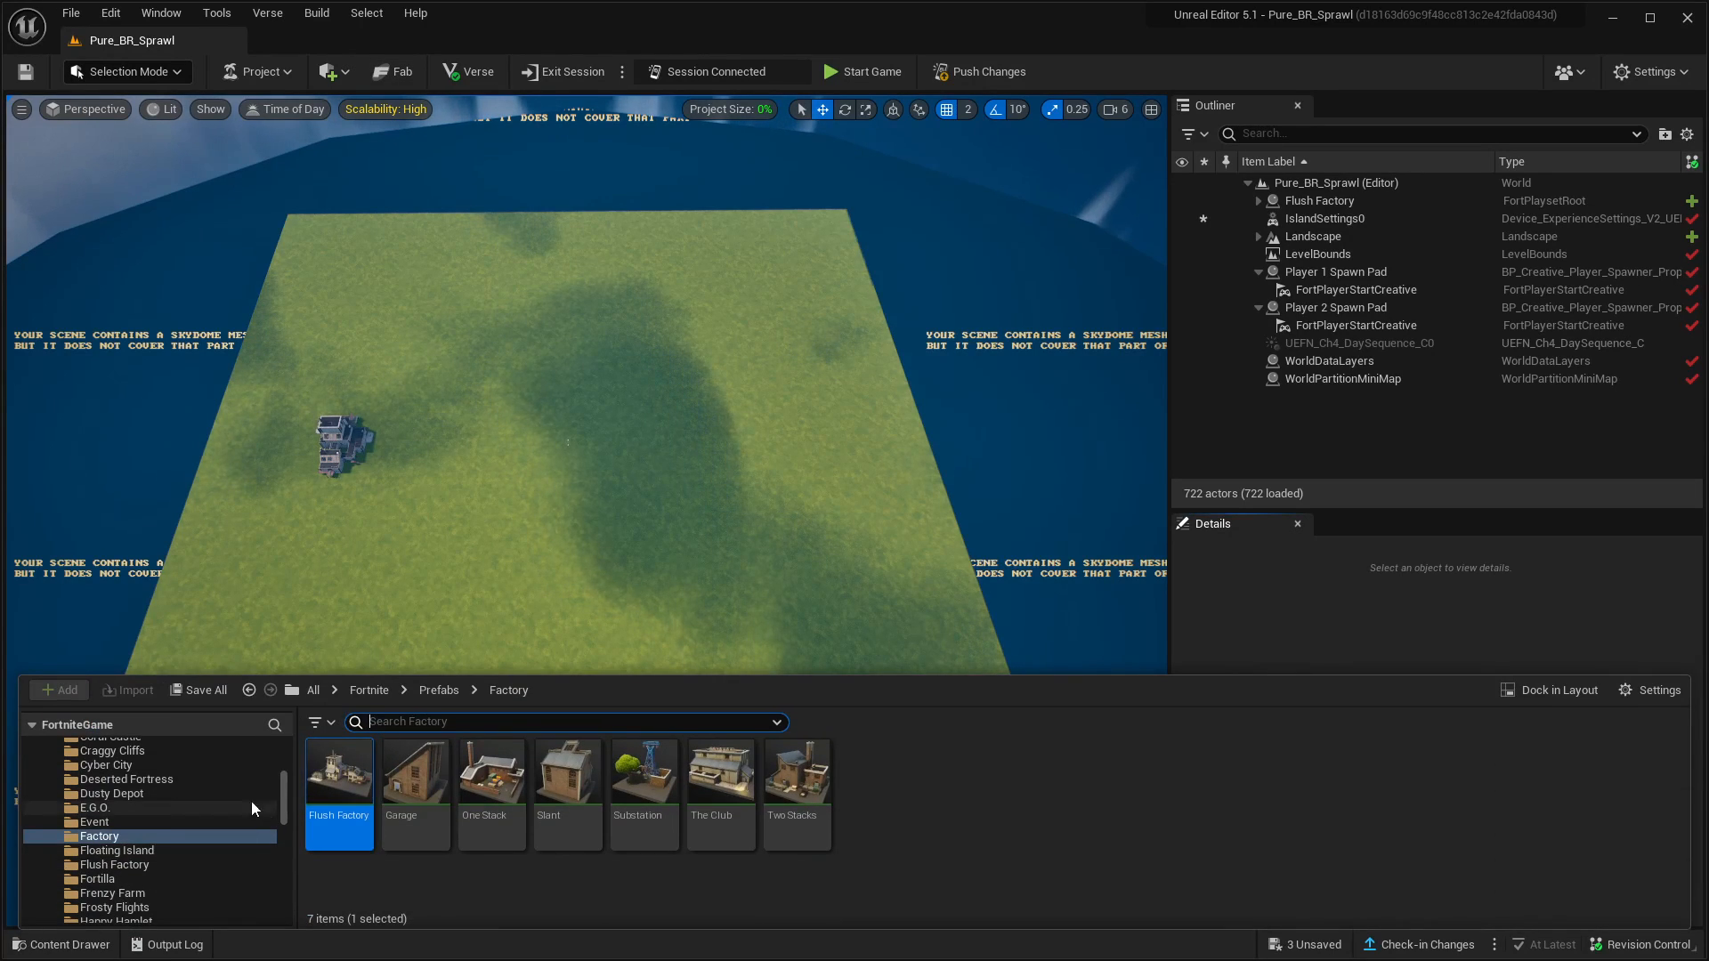
{"action": "left_click_drag", "start_coordinate": [282, 816], "coordinate": [285, 769]}
{"action": "left_click", "coordinate": [89, 776]}
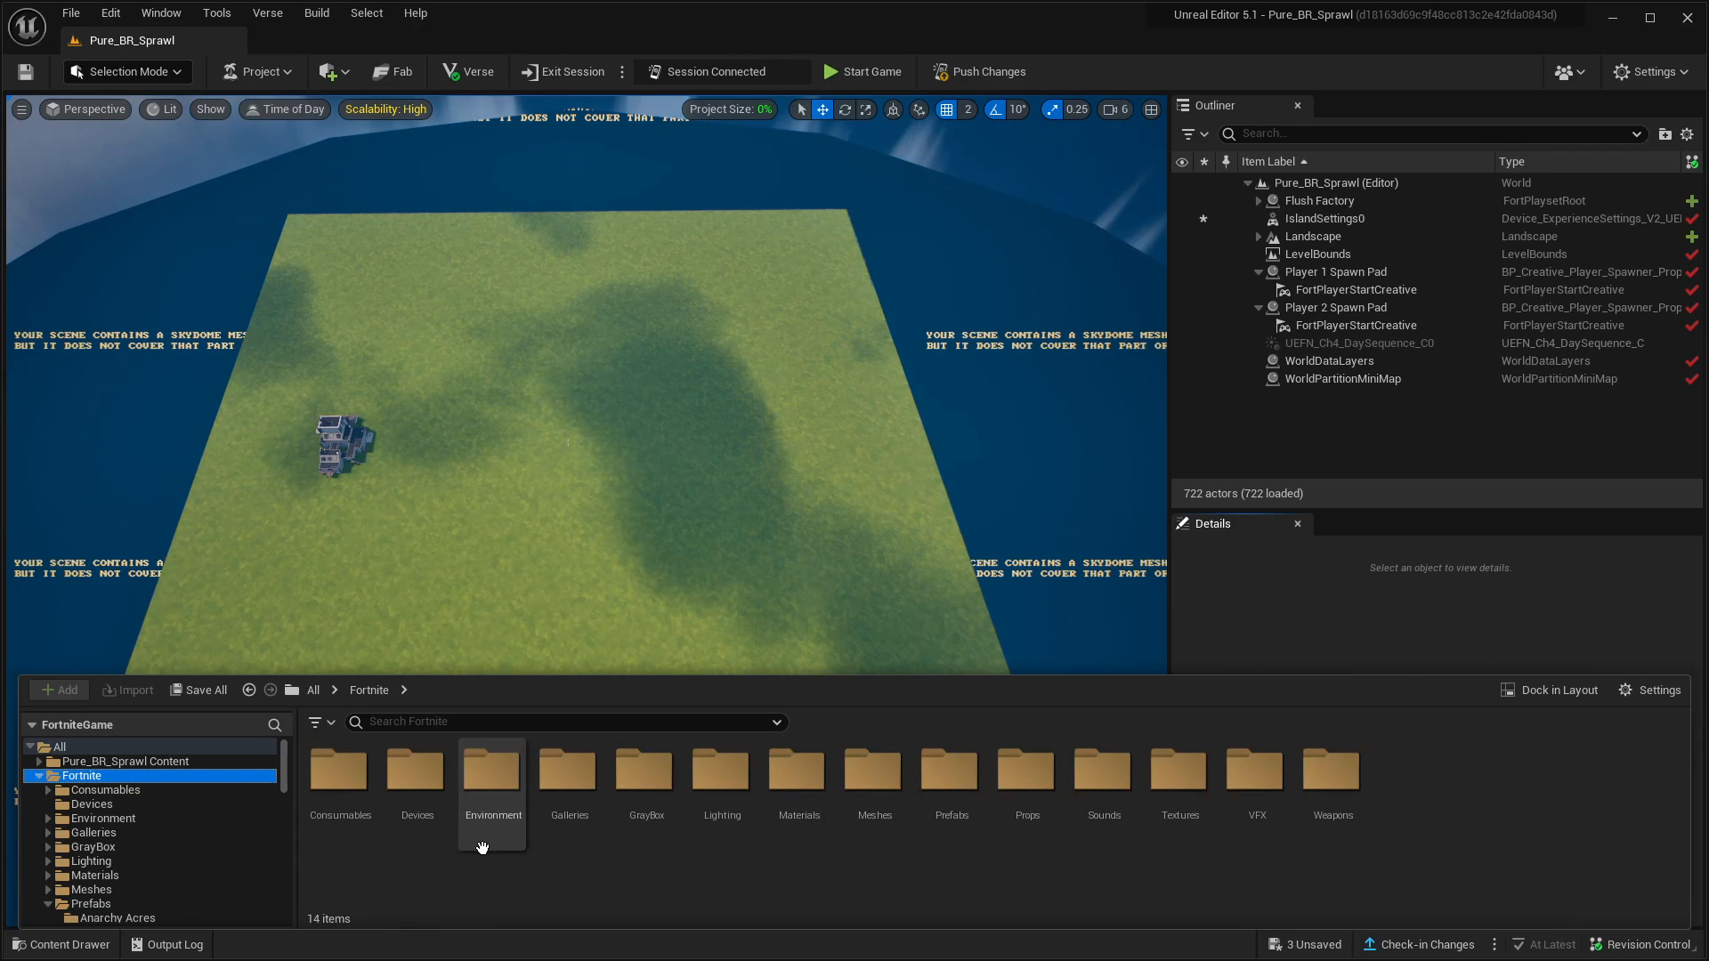
{"action": "double_click", "coordinate": [500, 790]}
{"action": "double_click", "coordinate": [557, 774]}
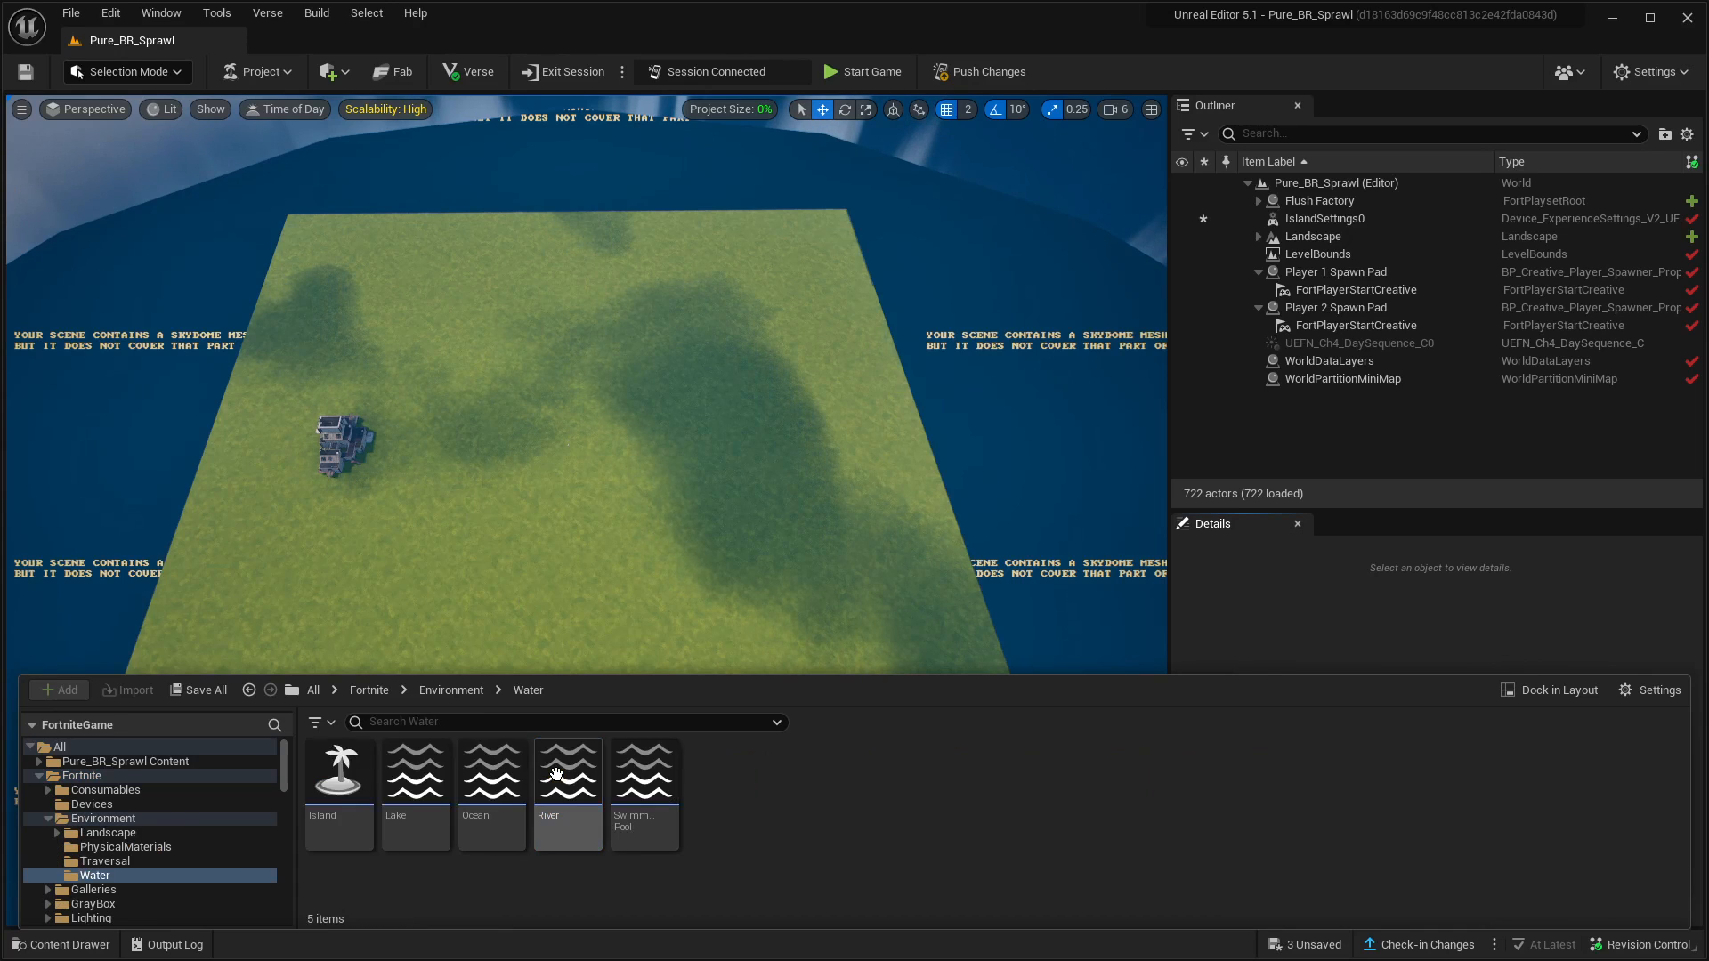
{"action": "left_click", "coordinate": [498, 784]}
{"action": "left_click_drag", "start_coordinate": [505, 712], "coordinate": [526, 543]}
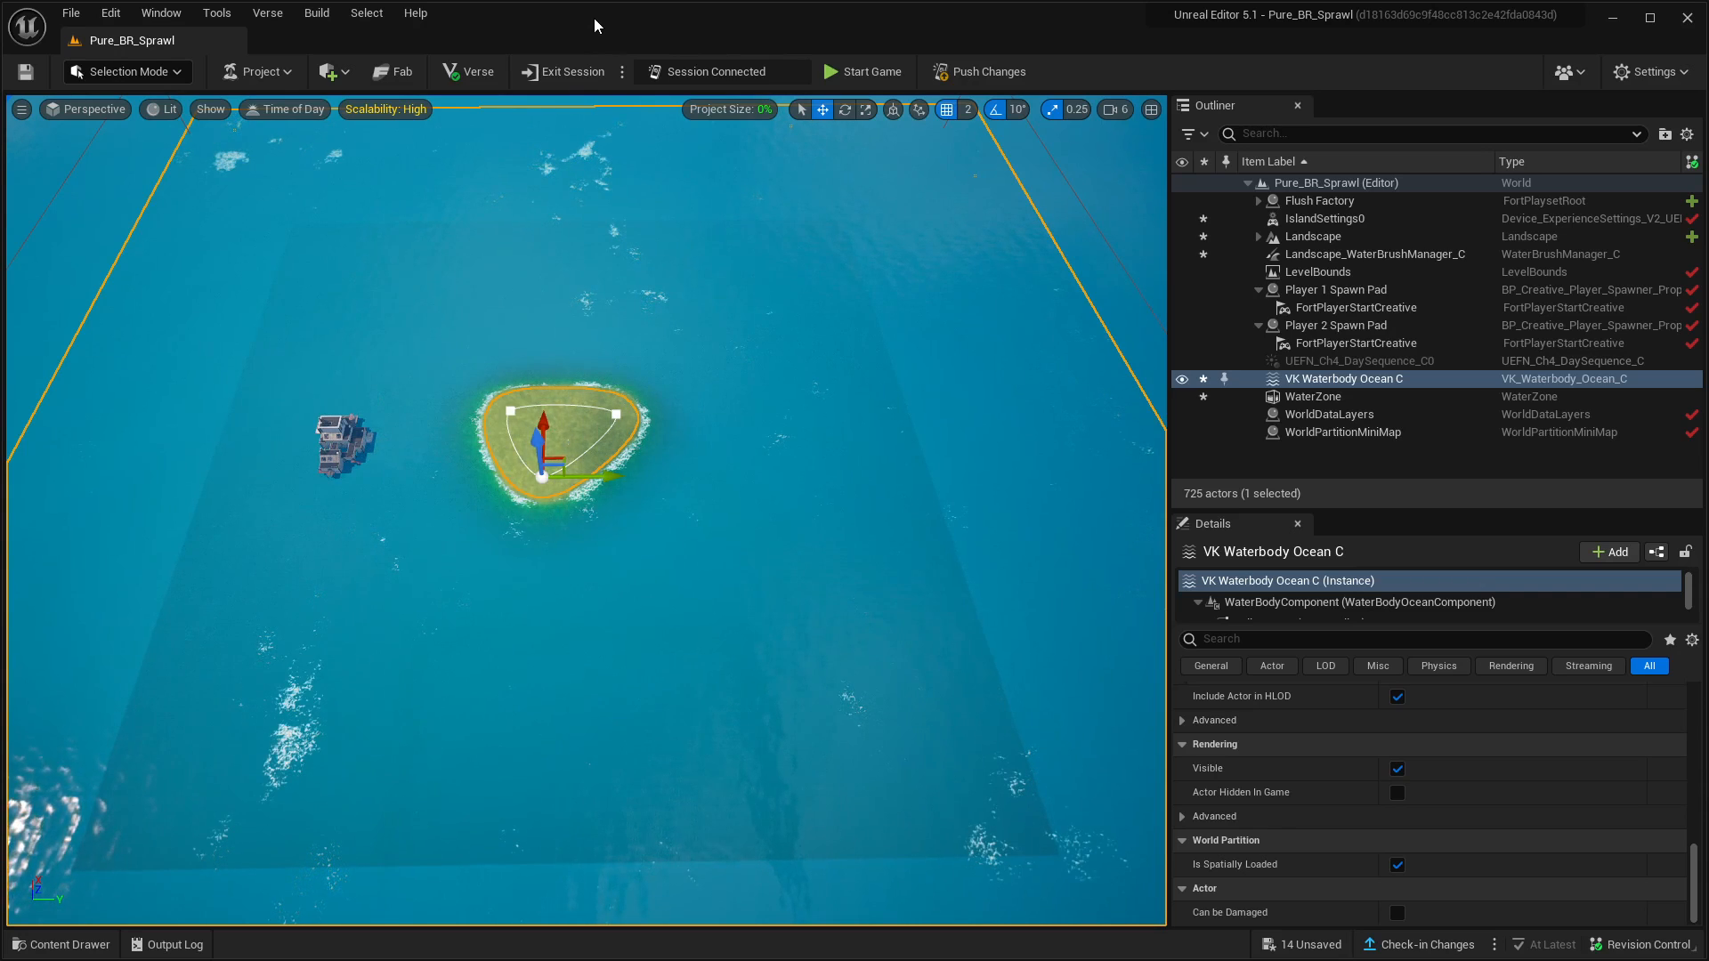
Set the viewport camera speed to 4 and examine the island outlined by the ocean up close
{"action": "left_click", "coordinate": [1126, 114]}
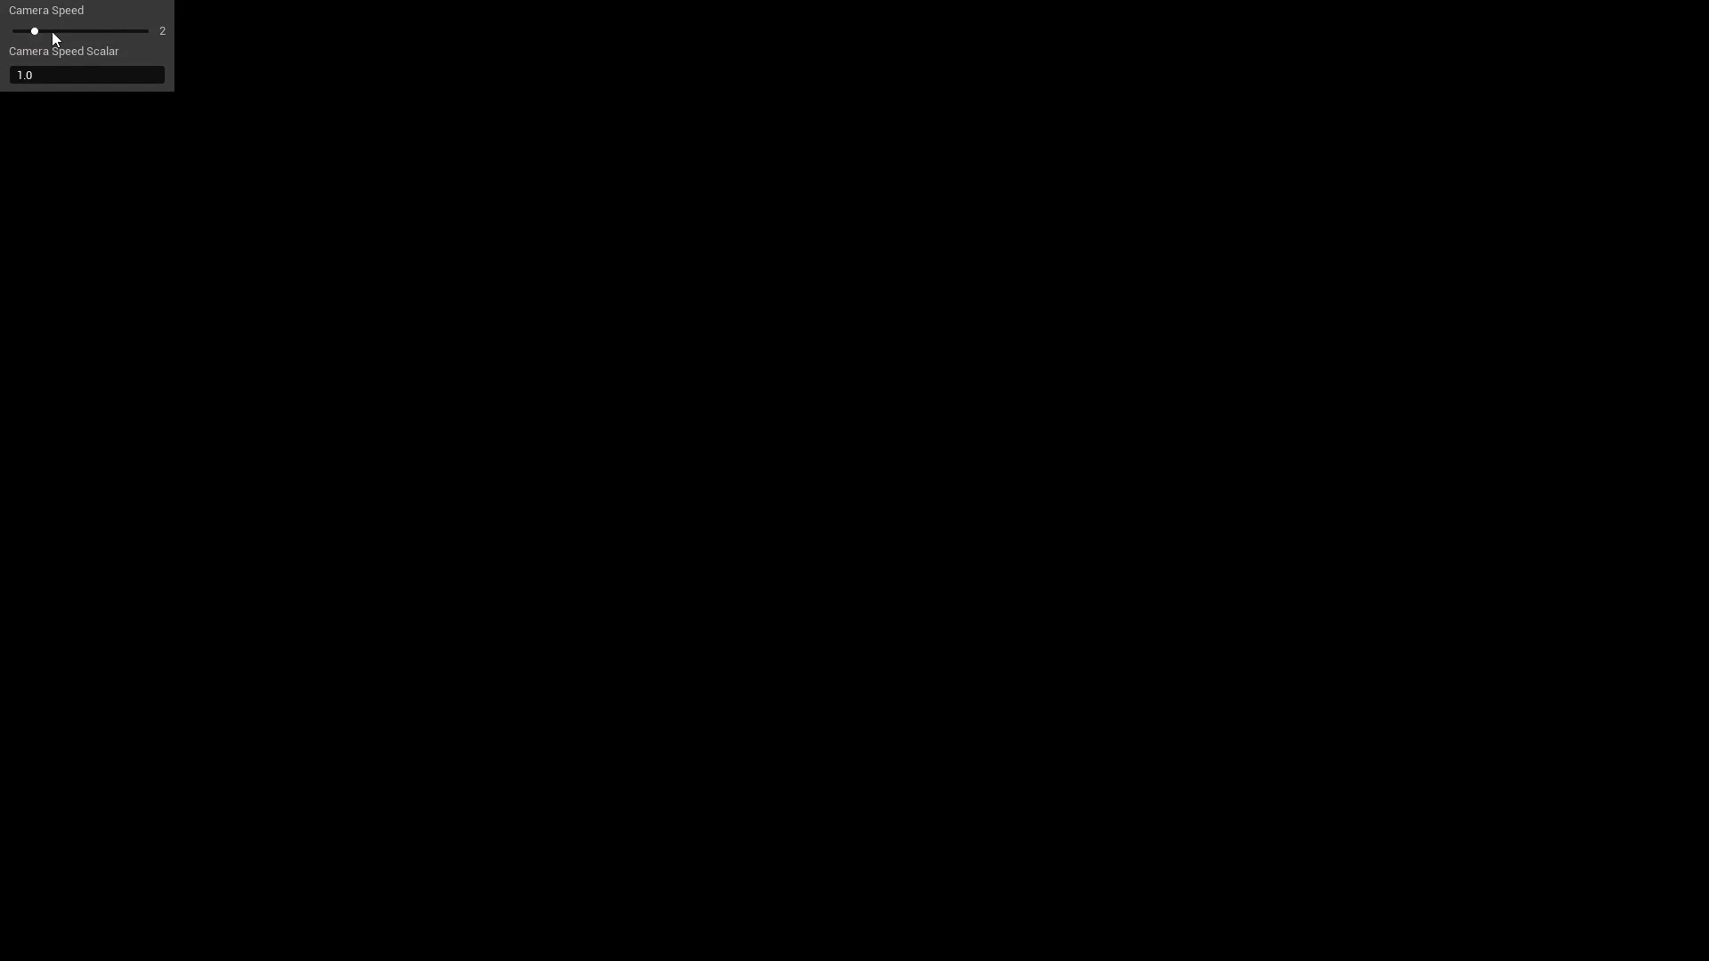
{"action": "left_click_drag", "start_coordinate": [52, 31], "coordinate": [77, 32]}
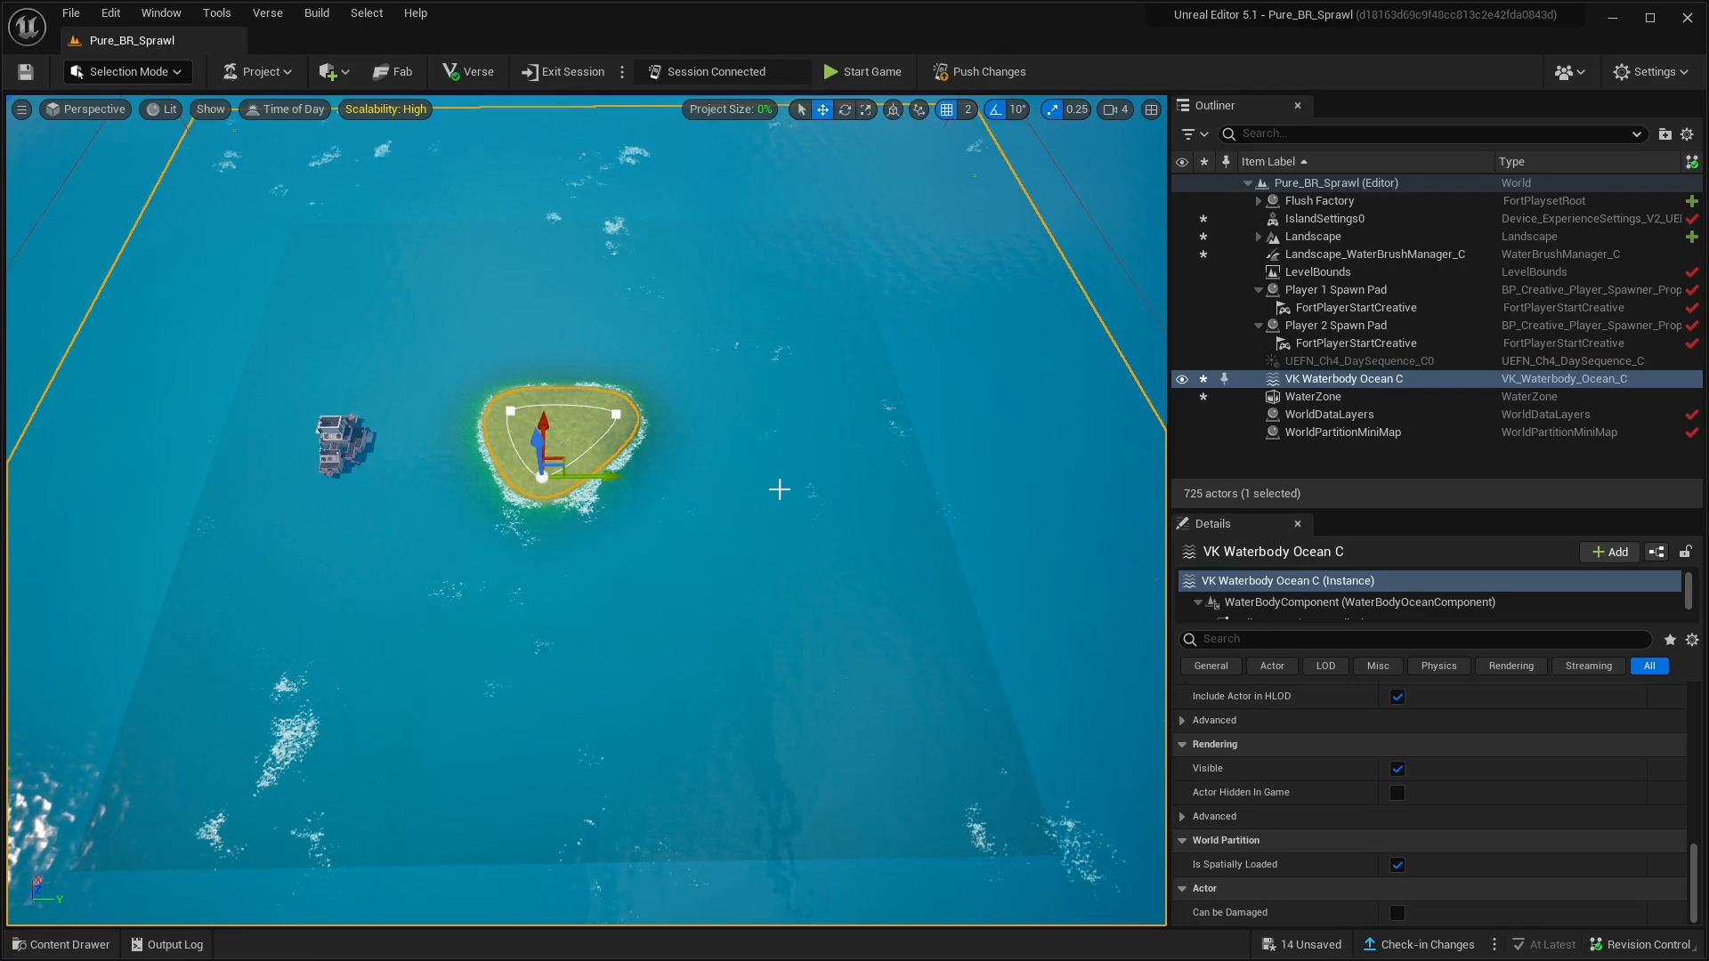
{"action": "key", "text": "w"}
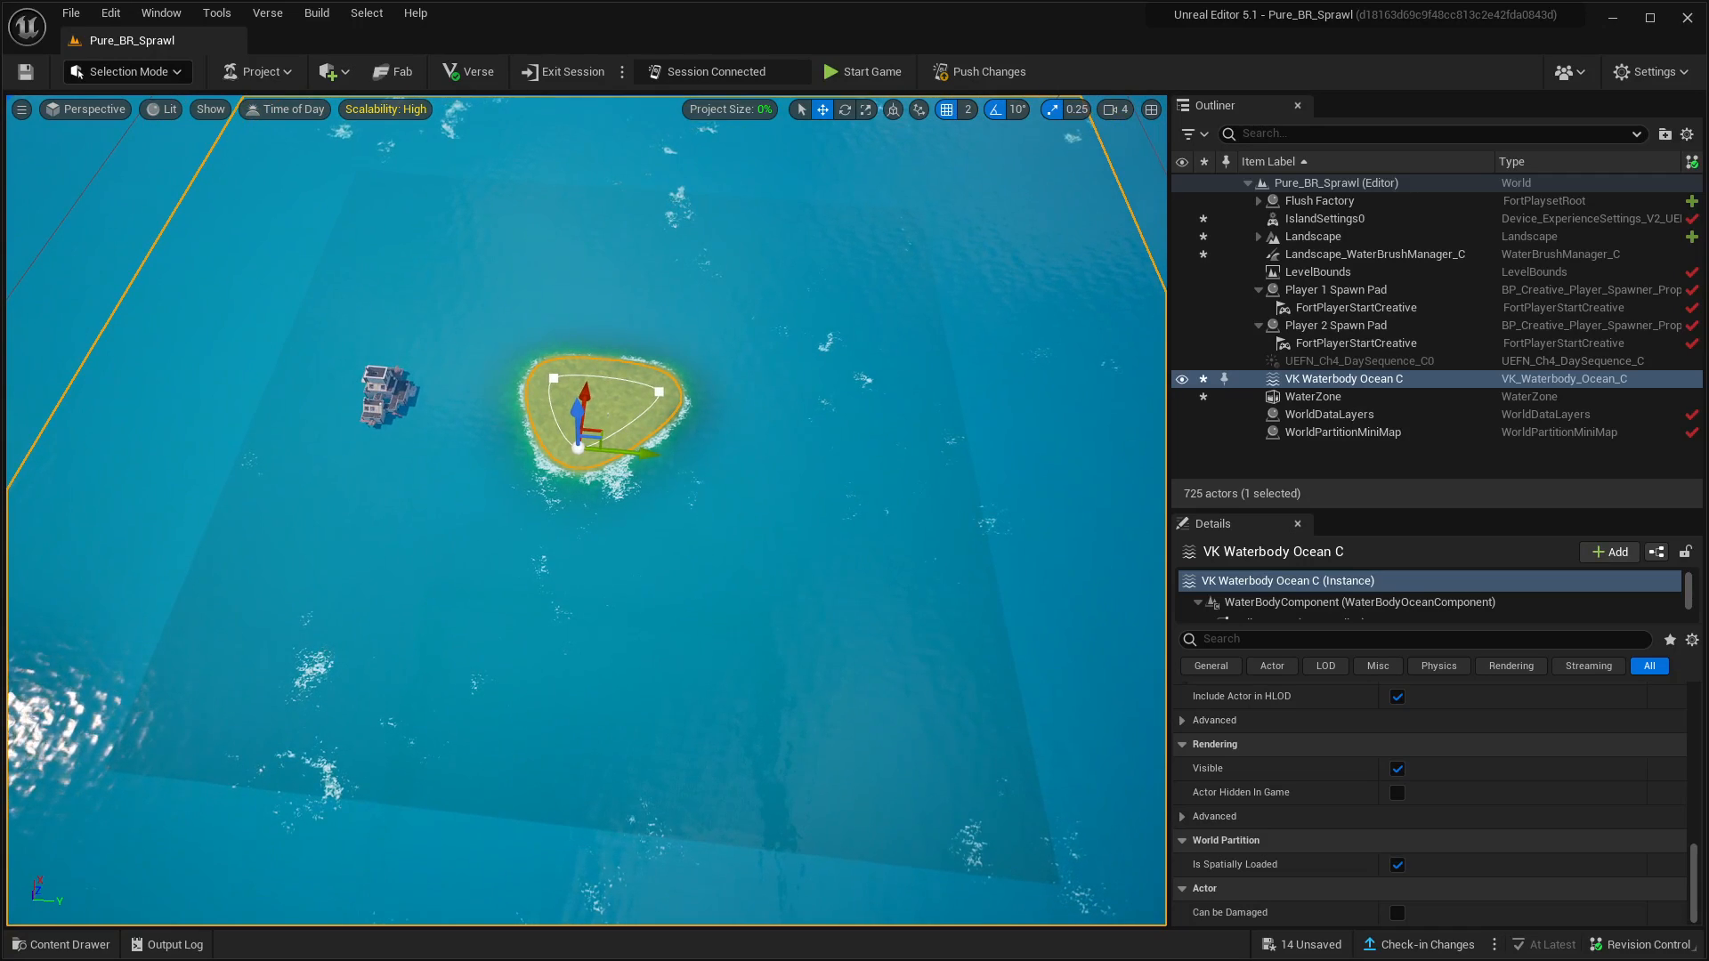
{"action": "key", "text": "w"}
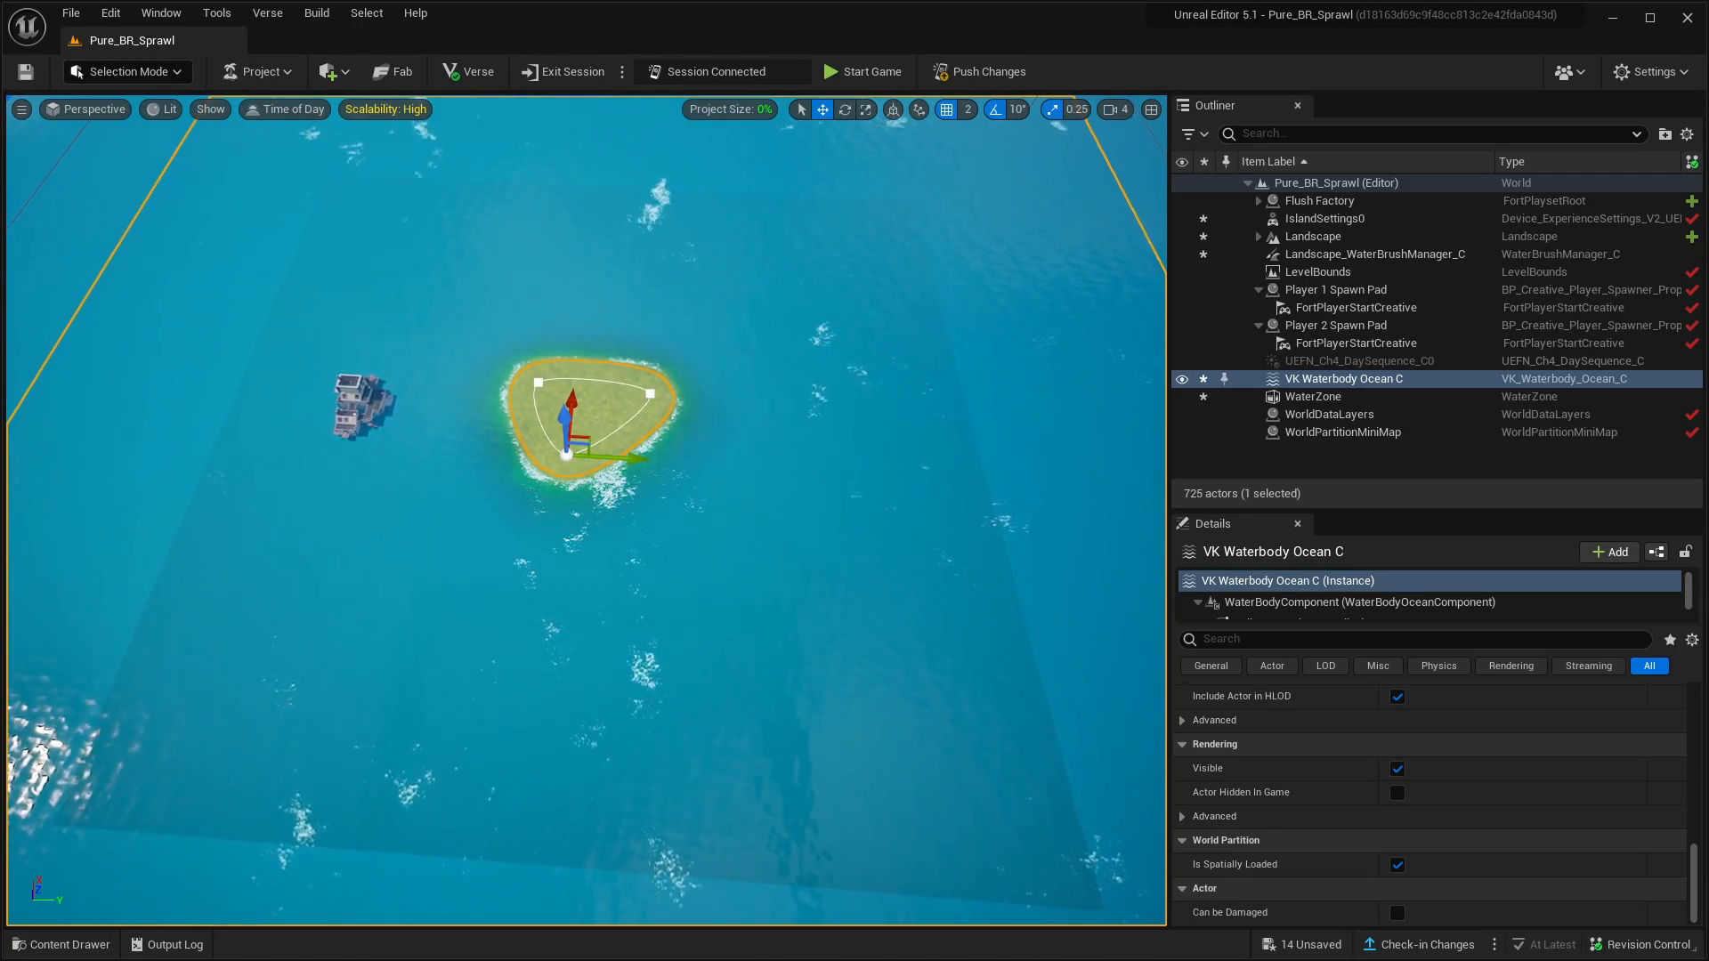
{"action": "right_click_drag", "start_coordinate": [585, 509], "coordinate": [719, 609]}
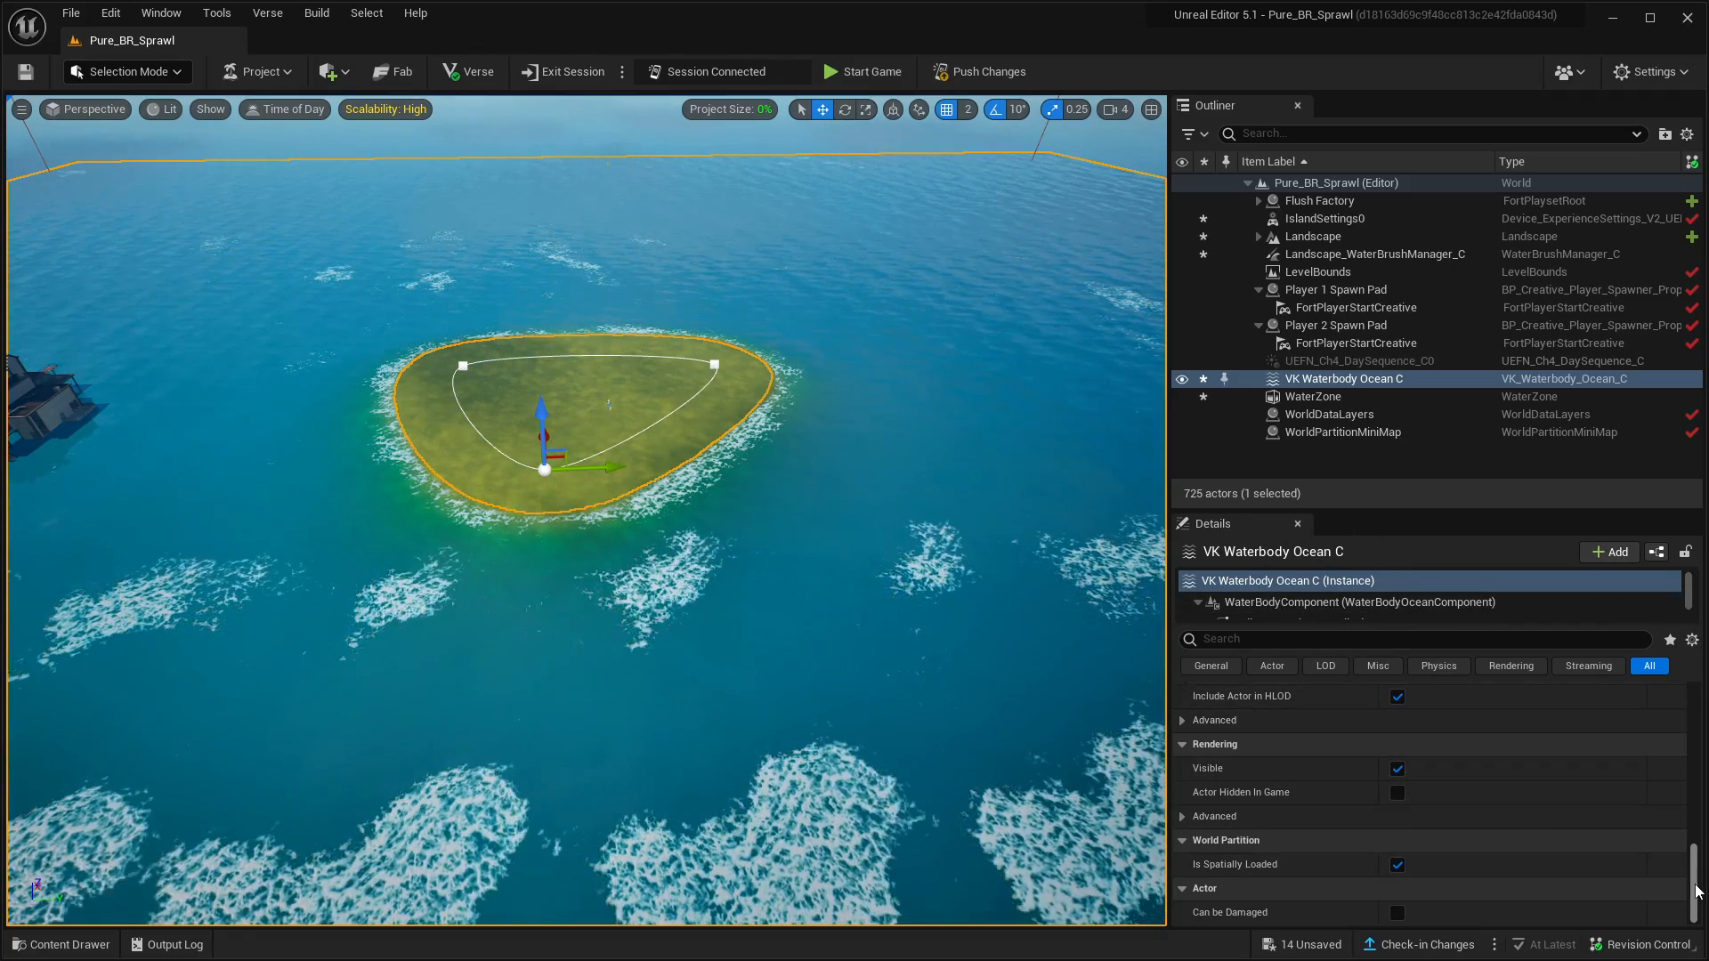
Turn off Affects Landscape in the ocean water body's Terrain settings
{"action": "left_click_drag", "start_coordinate": [1694, 890], "coordinate": [1685, 792]}
{"action": "scroll", "coordinate": [1430, 802], "scroll_direction": "up", "scroll_amount": 5}
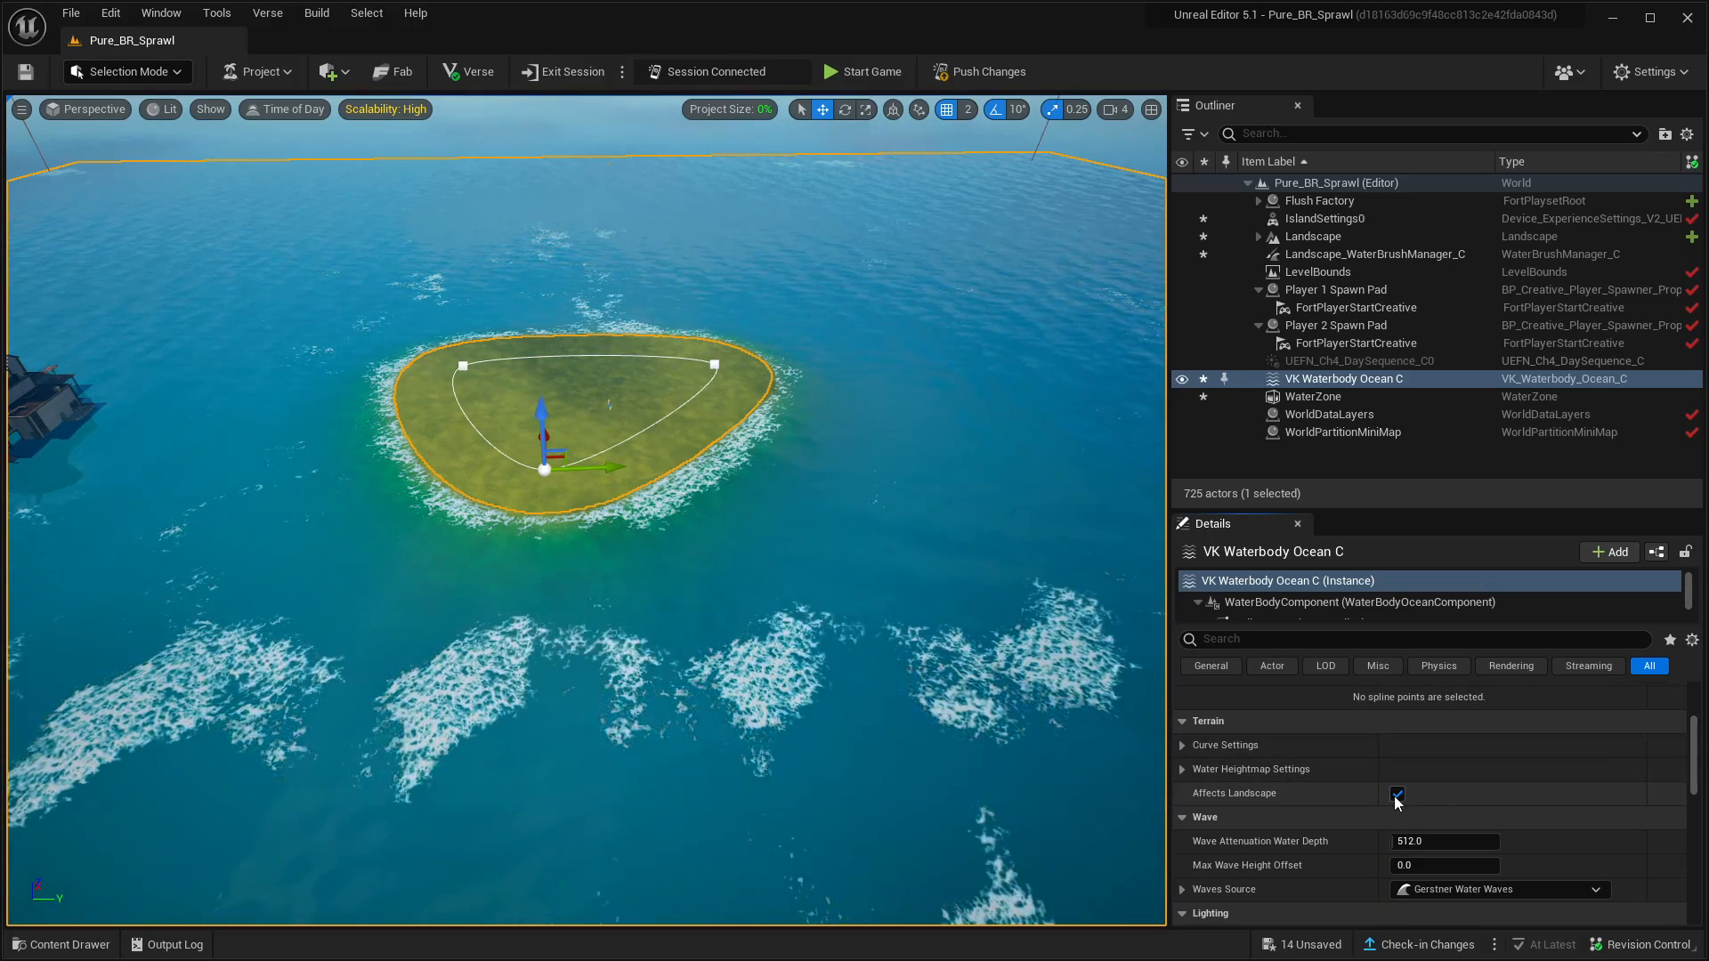
{"action": "left_click", "coordinate": [1396, 794]}
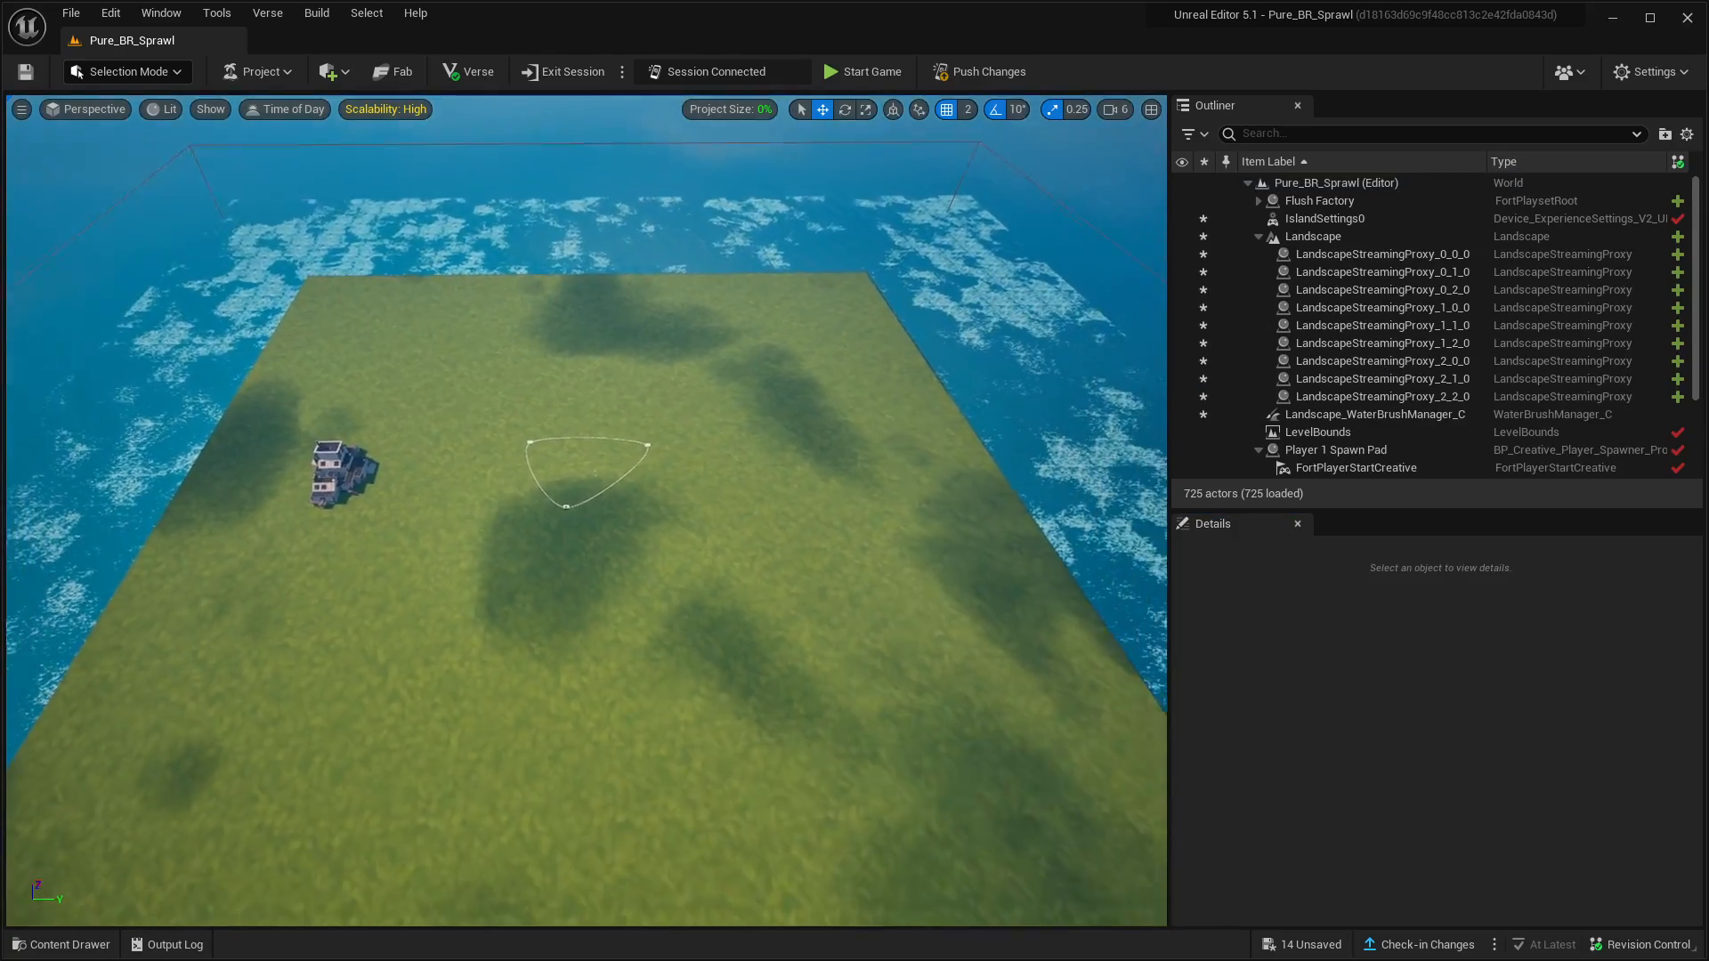
Look over the whole landscape and the ocean surrounding it from above
{"action": "right_click_drag", "start_coordinate": [586, 510], "coordinate": [605, 456]}
{"action": "key", "text": "a"}
{"action": "key", "text": "e"}
{"action": "key", "text": "w"}
{"action": "key", "text": "s"}
{"action": "key", "text": "a"}
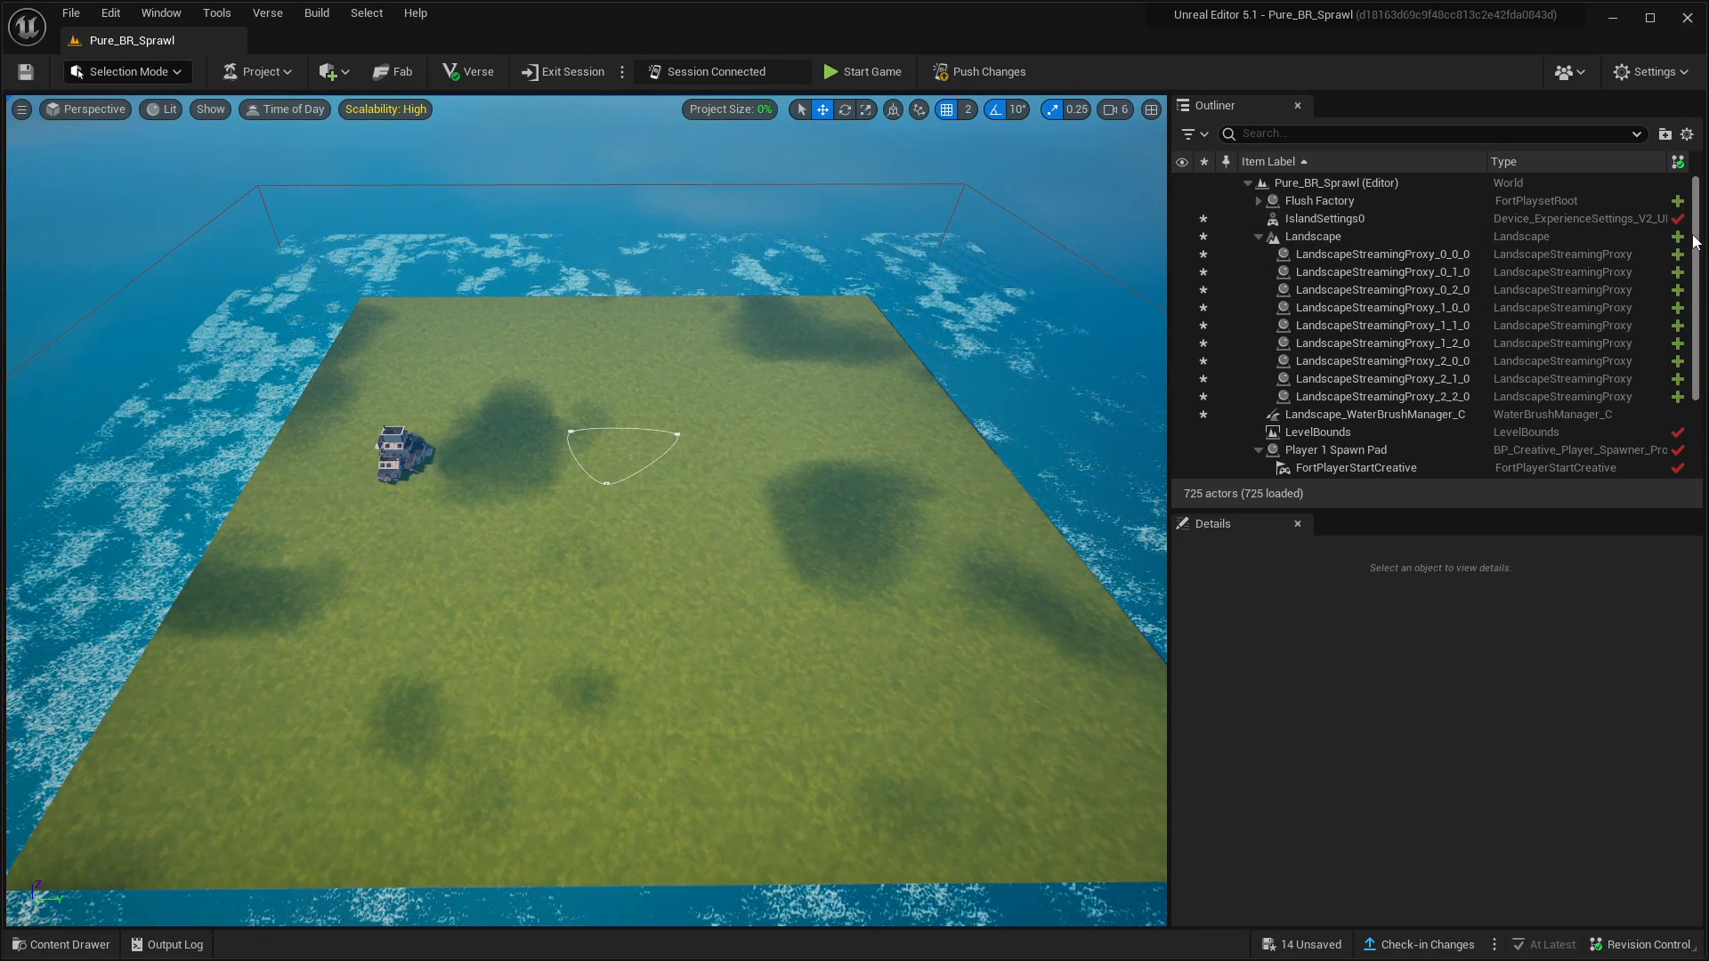
Select VK Waterbody Ocean C, check its Transform settings and inspect the water level along the landscape's edge
{"action": "left_click_drag", "start_coordinate": [1695, 242], "coordinate": [1695, 322]}
{"action": "left_click", "coordinate": [1369, 418]}
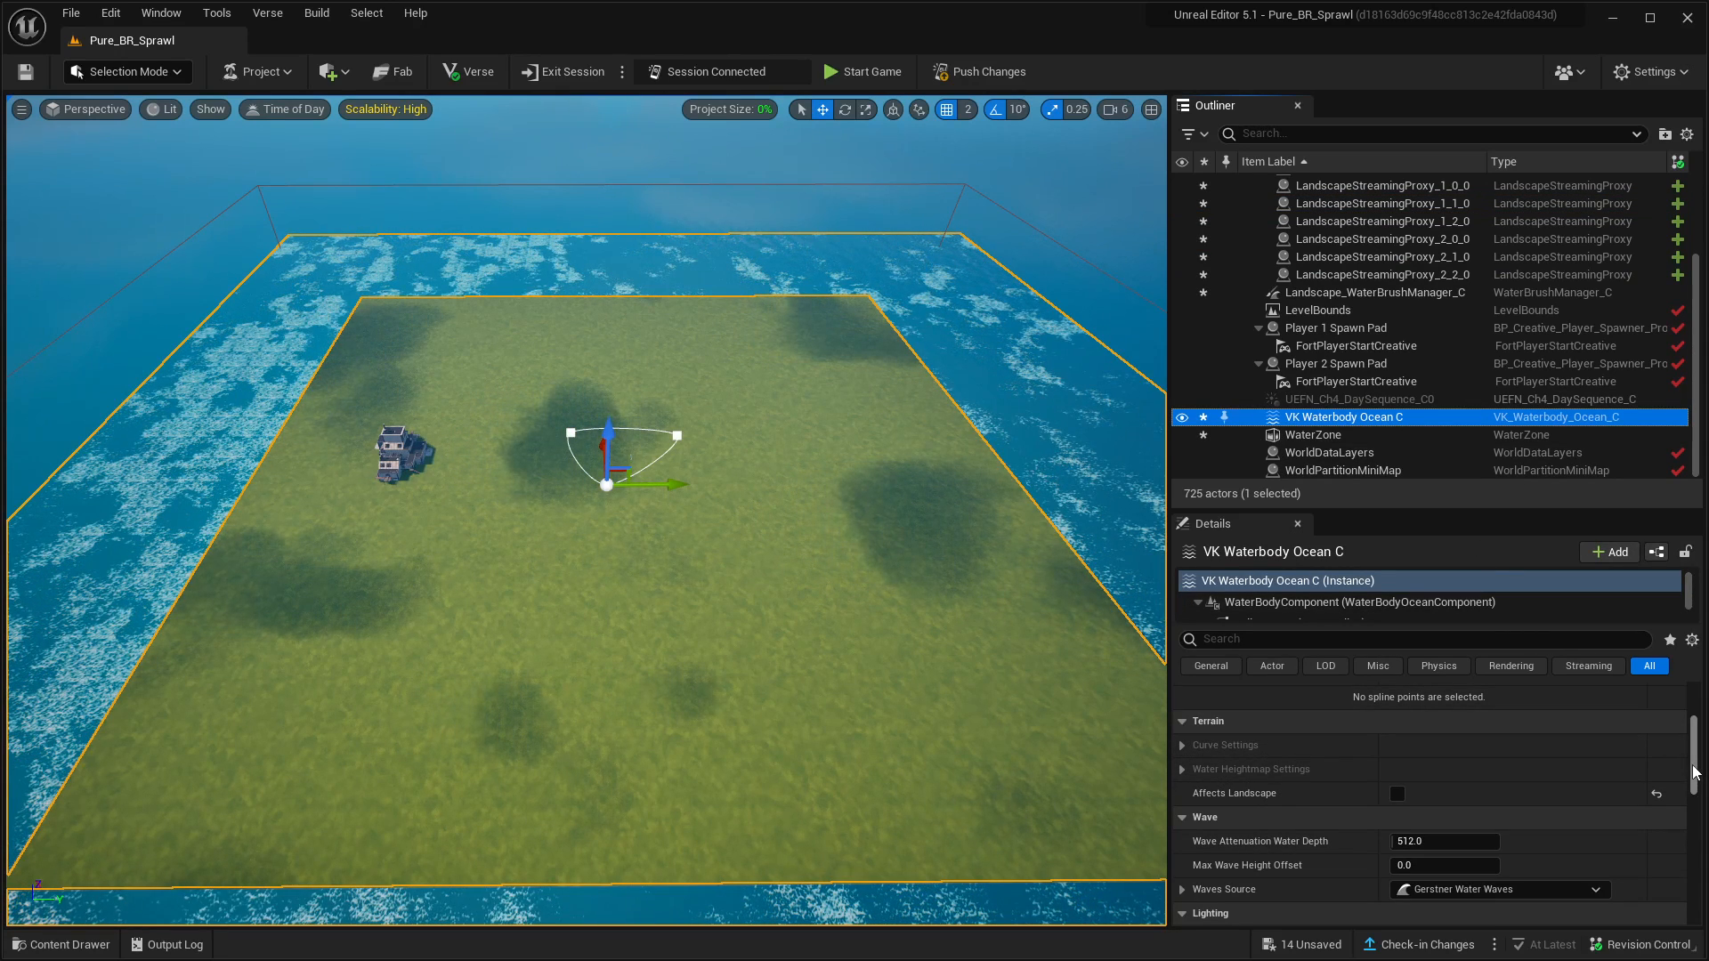
{"action": "left_click_drag", "start_coordinate": [1696, 773], "coordinate": [1688, 739]}
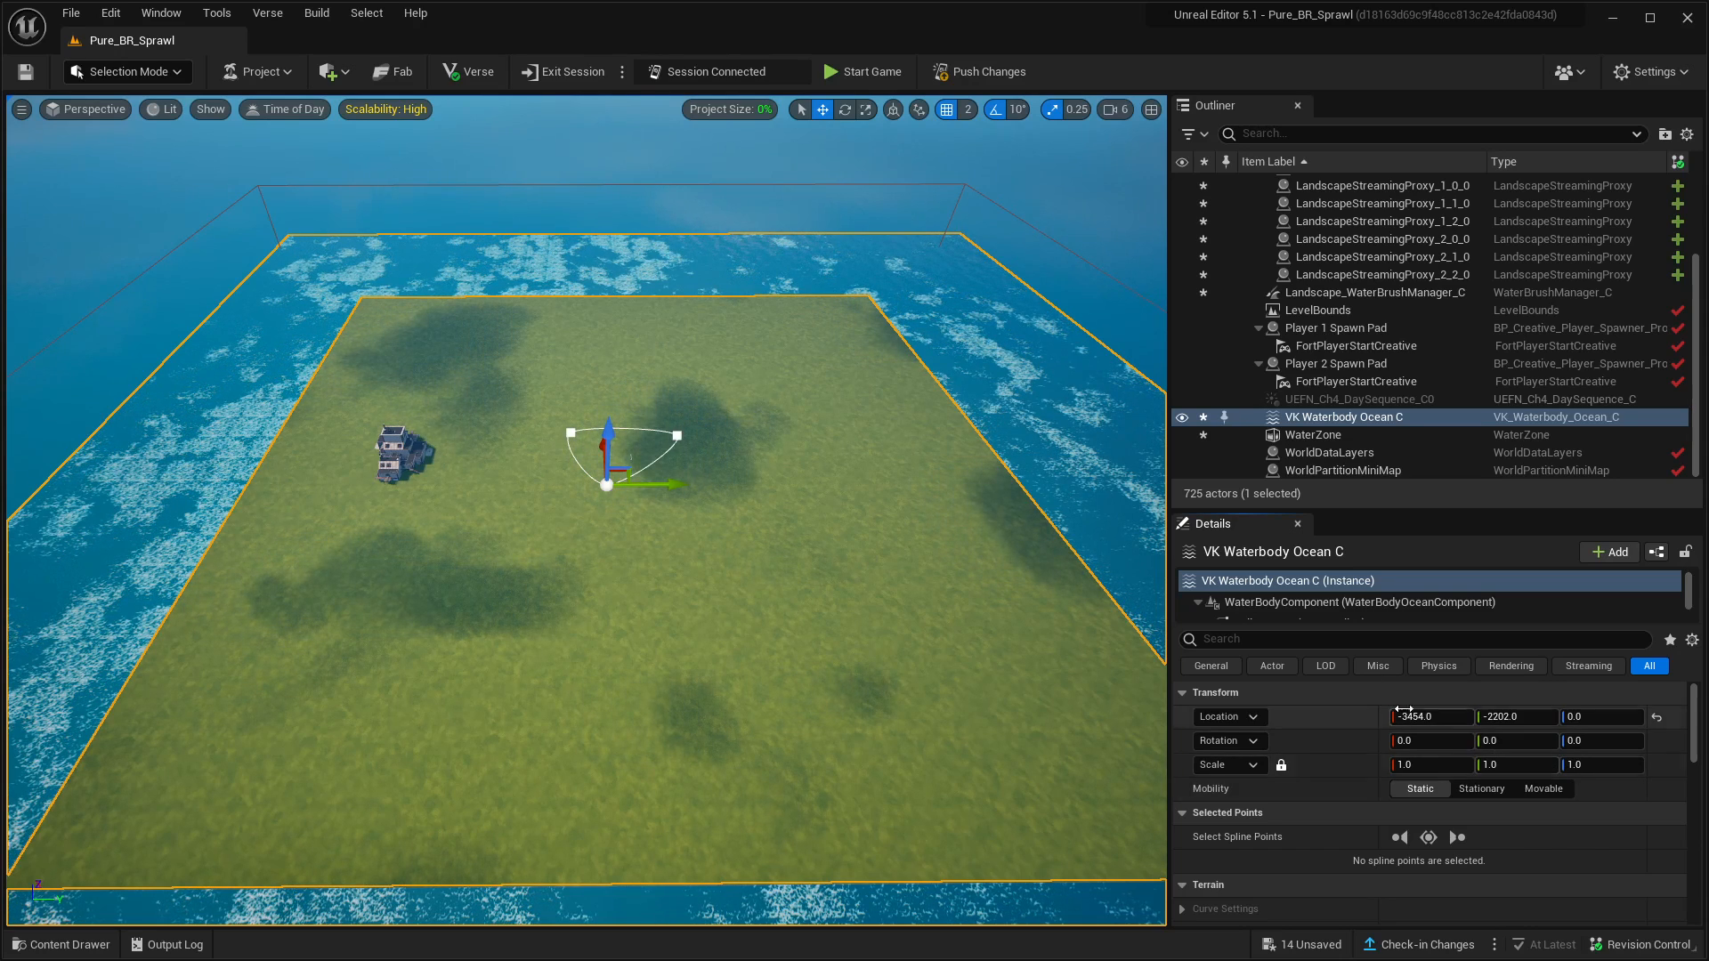
{"action": "right_click_drag", "start_coordinate": [711, 297], "coordinate": [837, 166]}
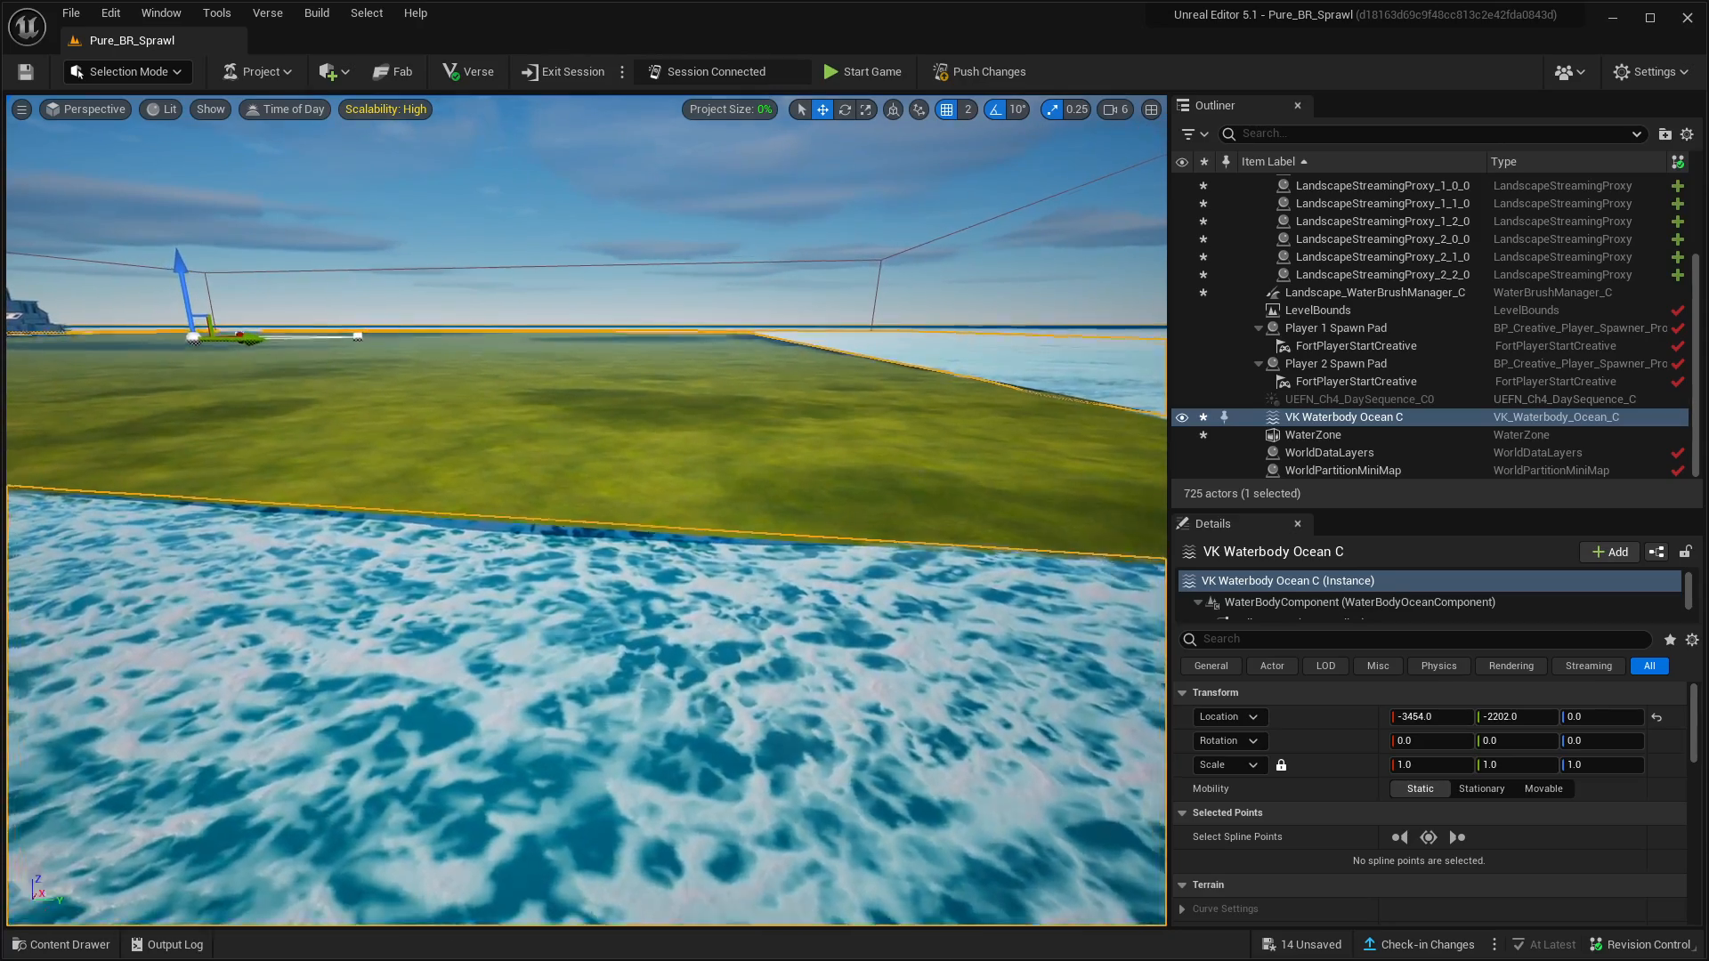
{"action": "right_click_drag", "start_coordinate": [586, 510], "coordinate": [402, 532]}
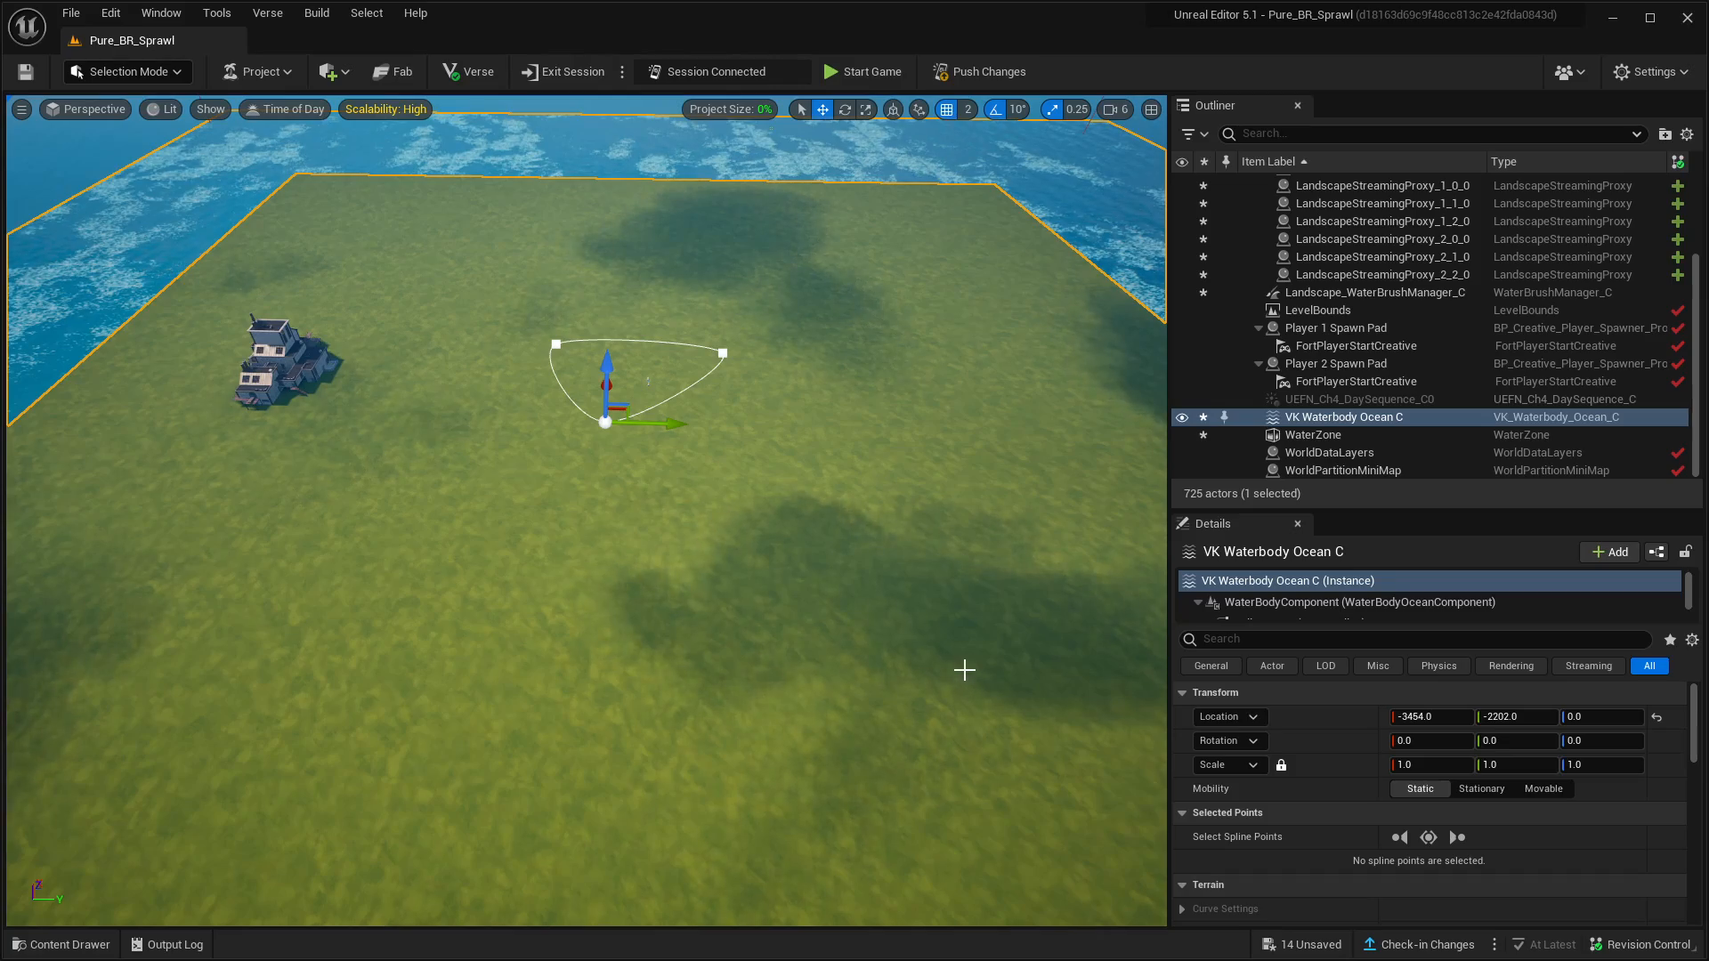
Switch the editor to Landscape mode with the Flatten sculpting tool ready for the whole island
{"action": "right_click_drag", "start_coordinate": [939, 670], "coordinate": [957, 750]}
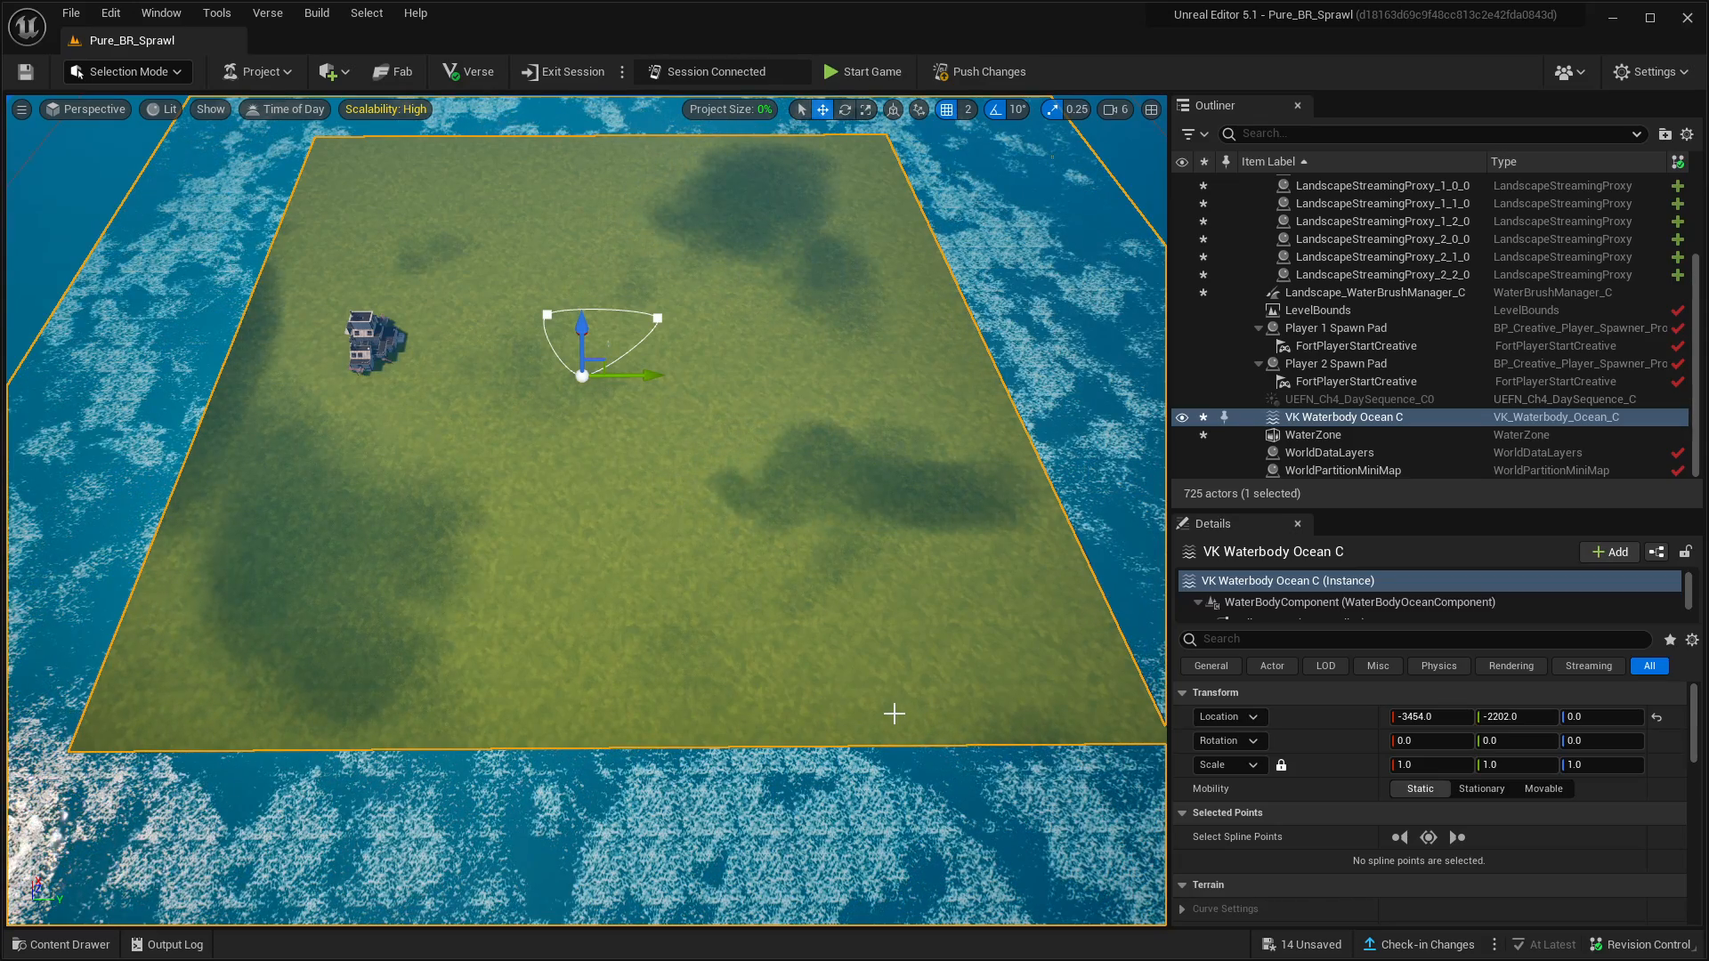
{"action": "key", "text": "w"}
{"action": "mouse_move", "coordinate": [957, 750]}
{"action": "right_mouse_down"}
{"action": "mouse_move", "coordinate": [954, 546]}
{"action": "mouse_move", "coordinate": [946, 687]}
{"action": "mouse_move", "coordinate": [893, 718]}
{"action": "mouse_move", "coordinate": [917, 723]}
{"action": "mouse_move", "coordinate": [905, 690]}
{"action": "right_mouse_up"}
{"action": "key", "text": "q"}
{"action": "key", "text": "e"}
{"action": "key", "text": "e"}
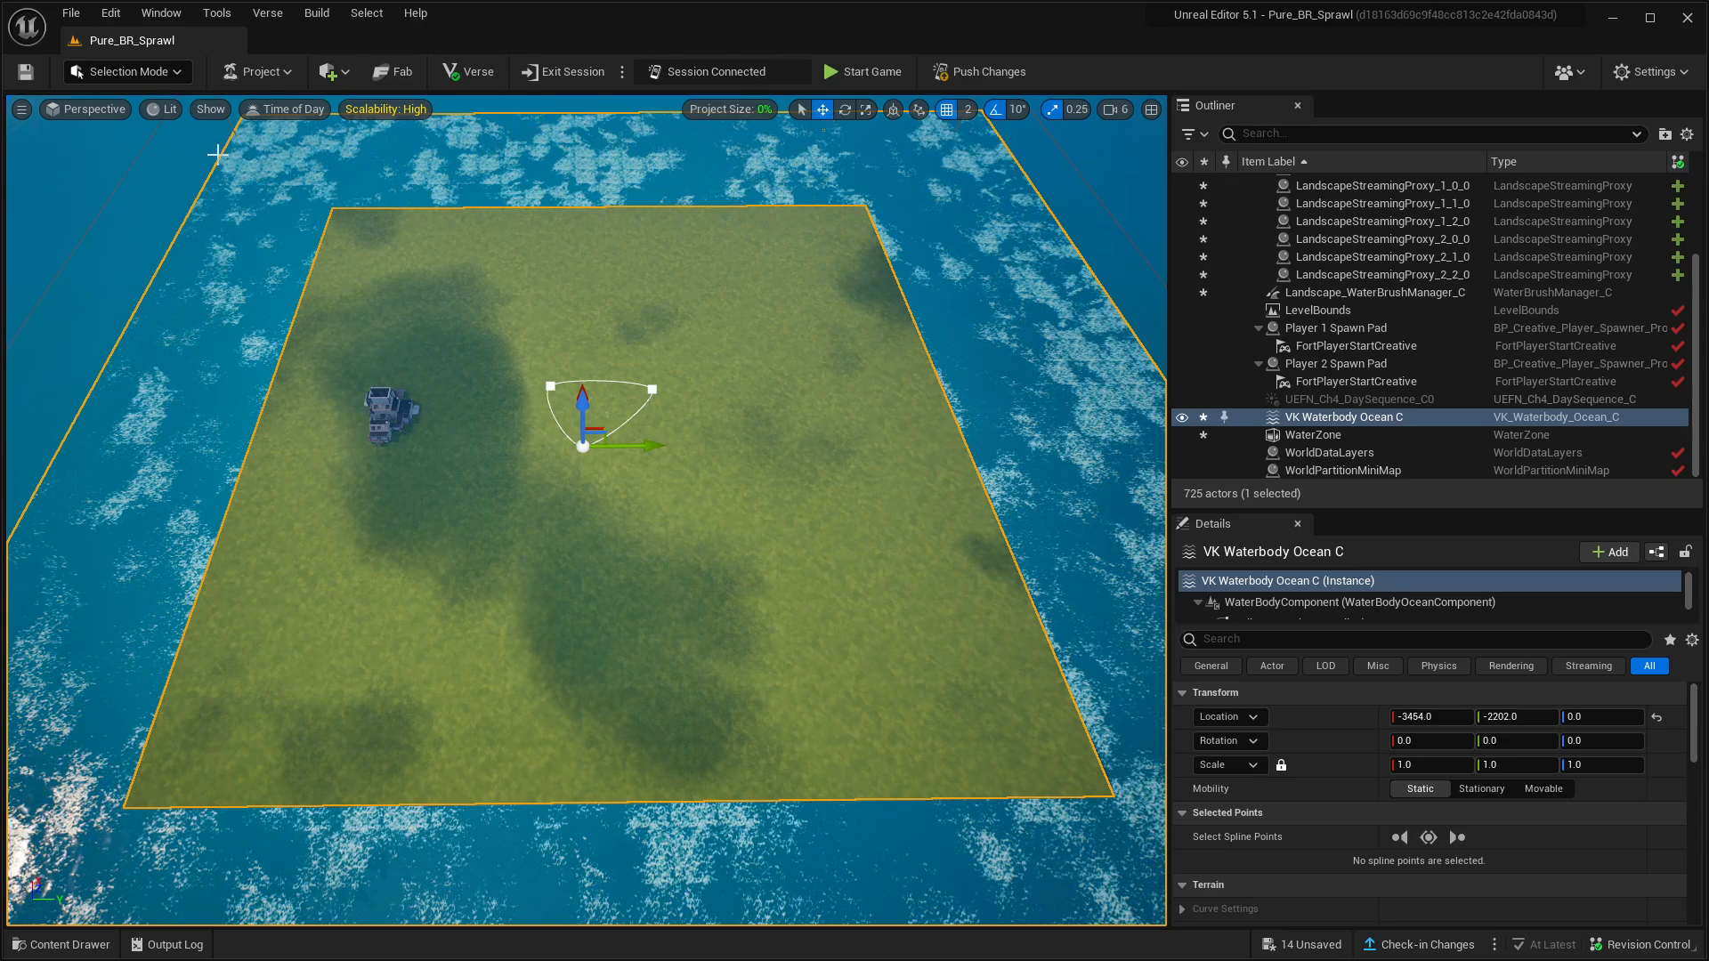
{"action": "left_click", "coordinate": [160, 72]}
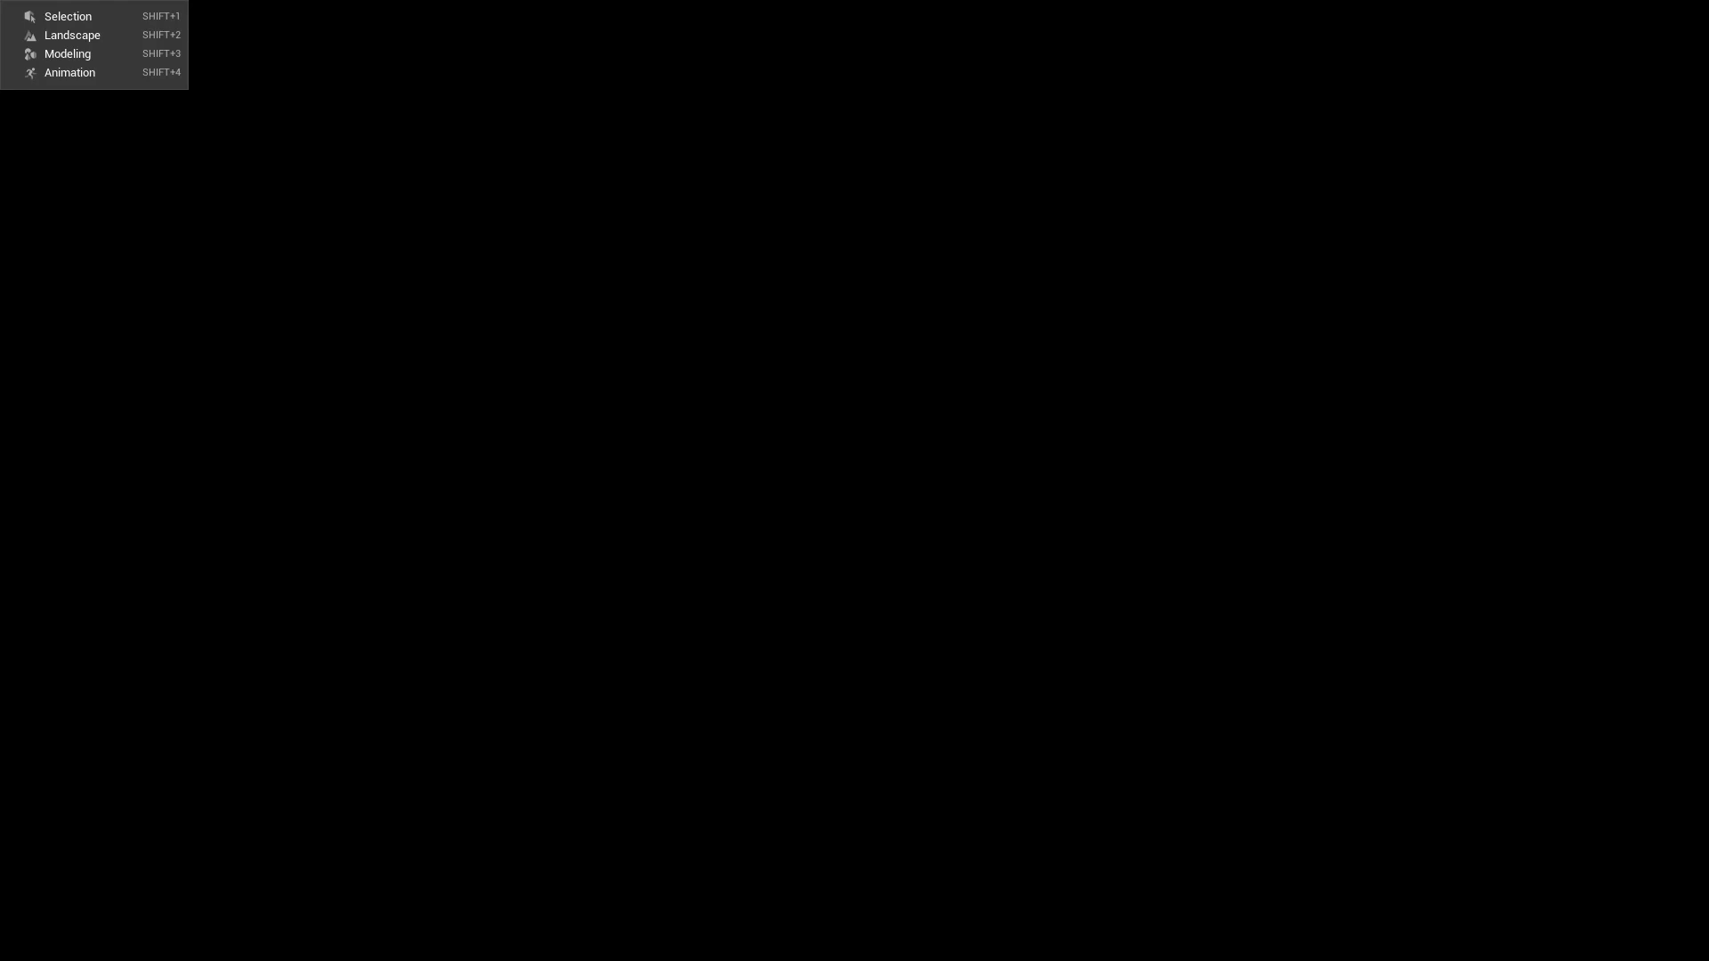
{"action": "left_click", "coordinate": [98, 35]}
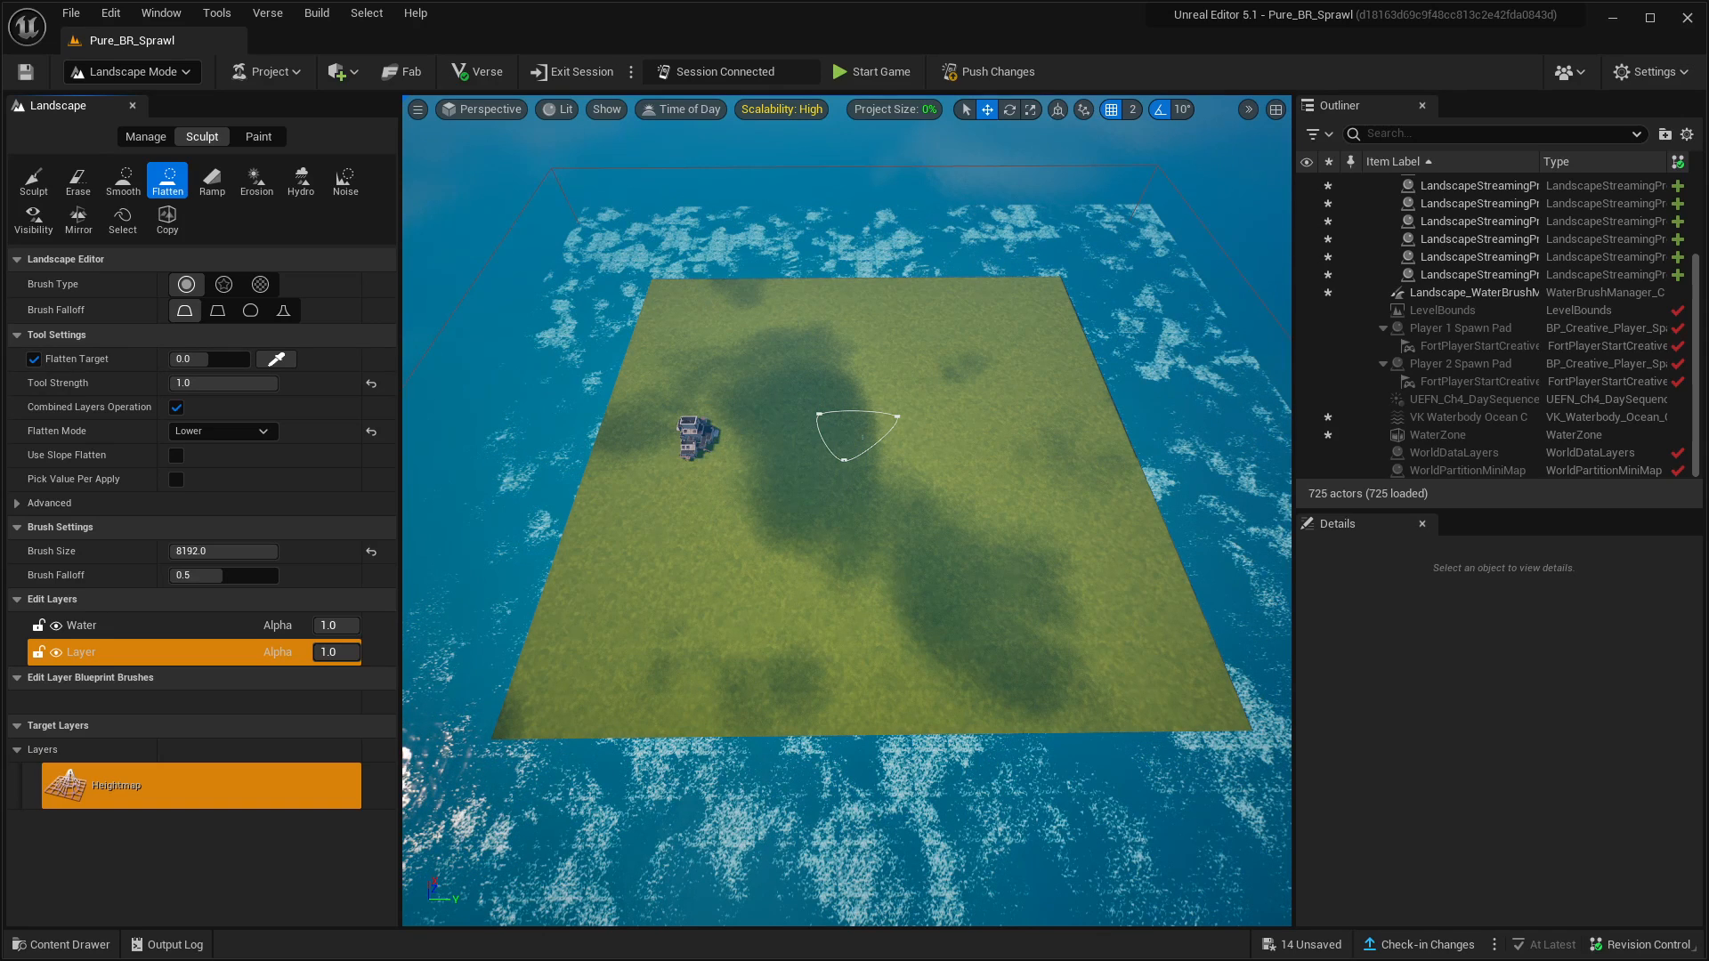
Set the Flatten Target to -384 and lower the landscape's outer border on all four sides below the ocean surface
{"action": "left_click", "coordinate": [208, 360]}
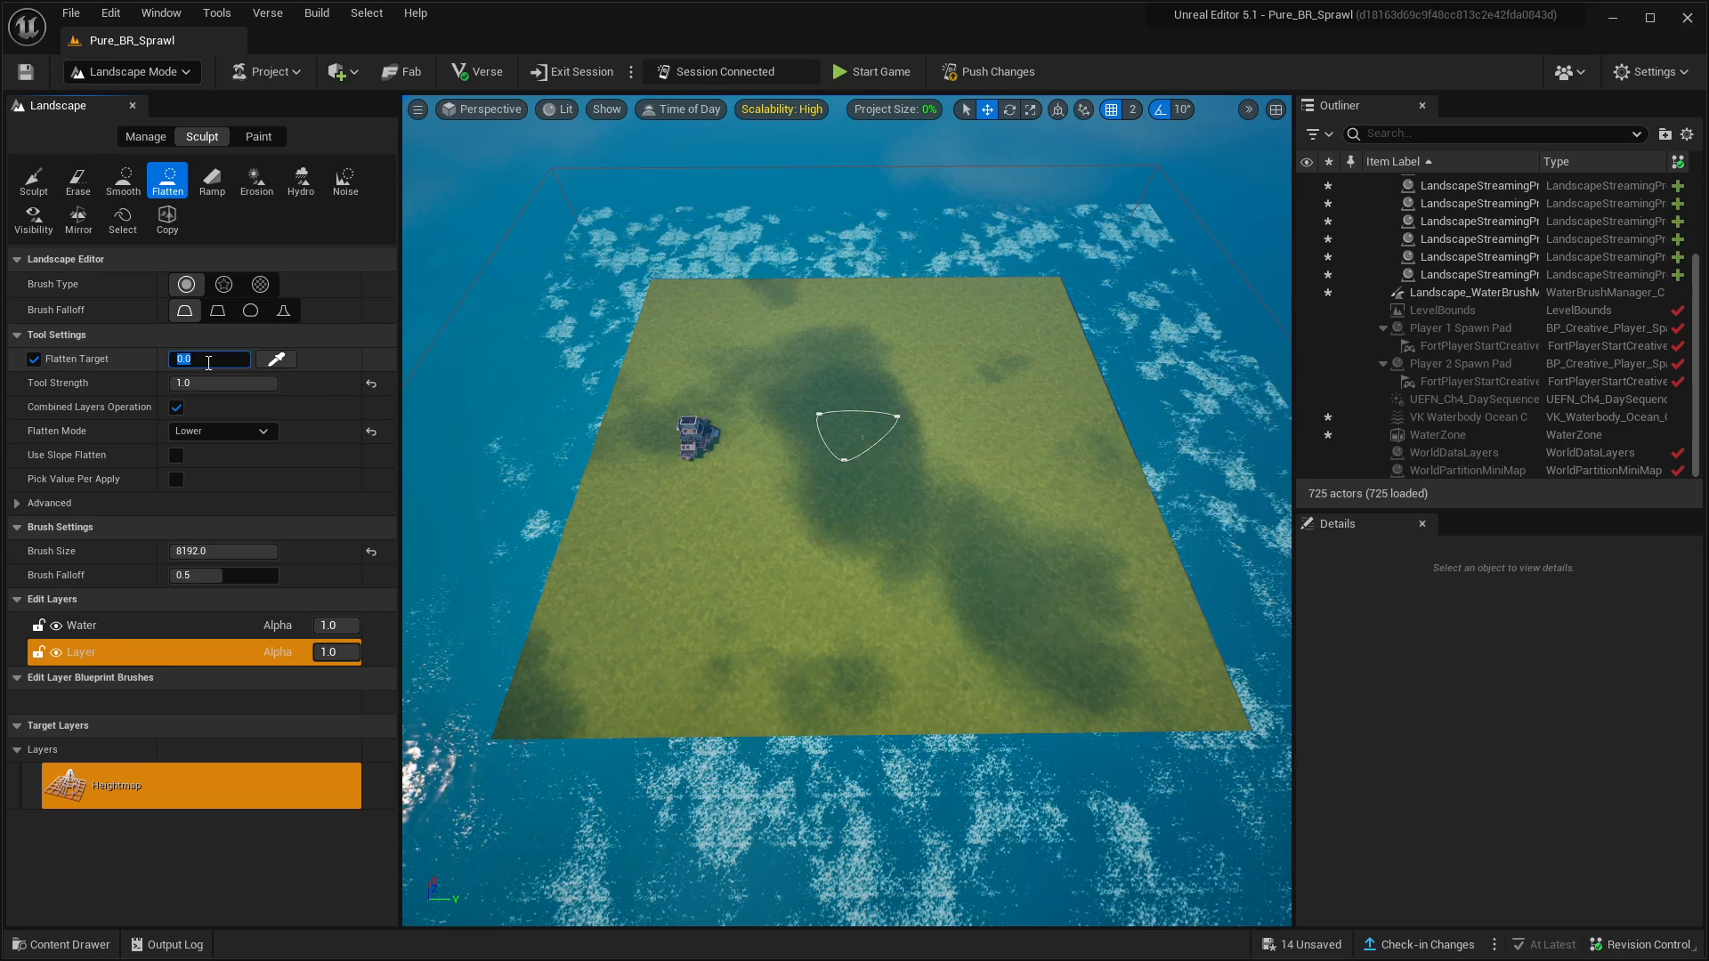
{"action": "type", "text": "-384"}
{"action": "key", "text": "Return"}
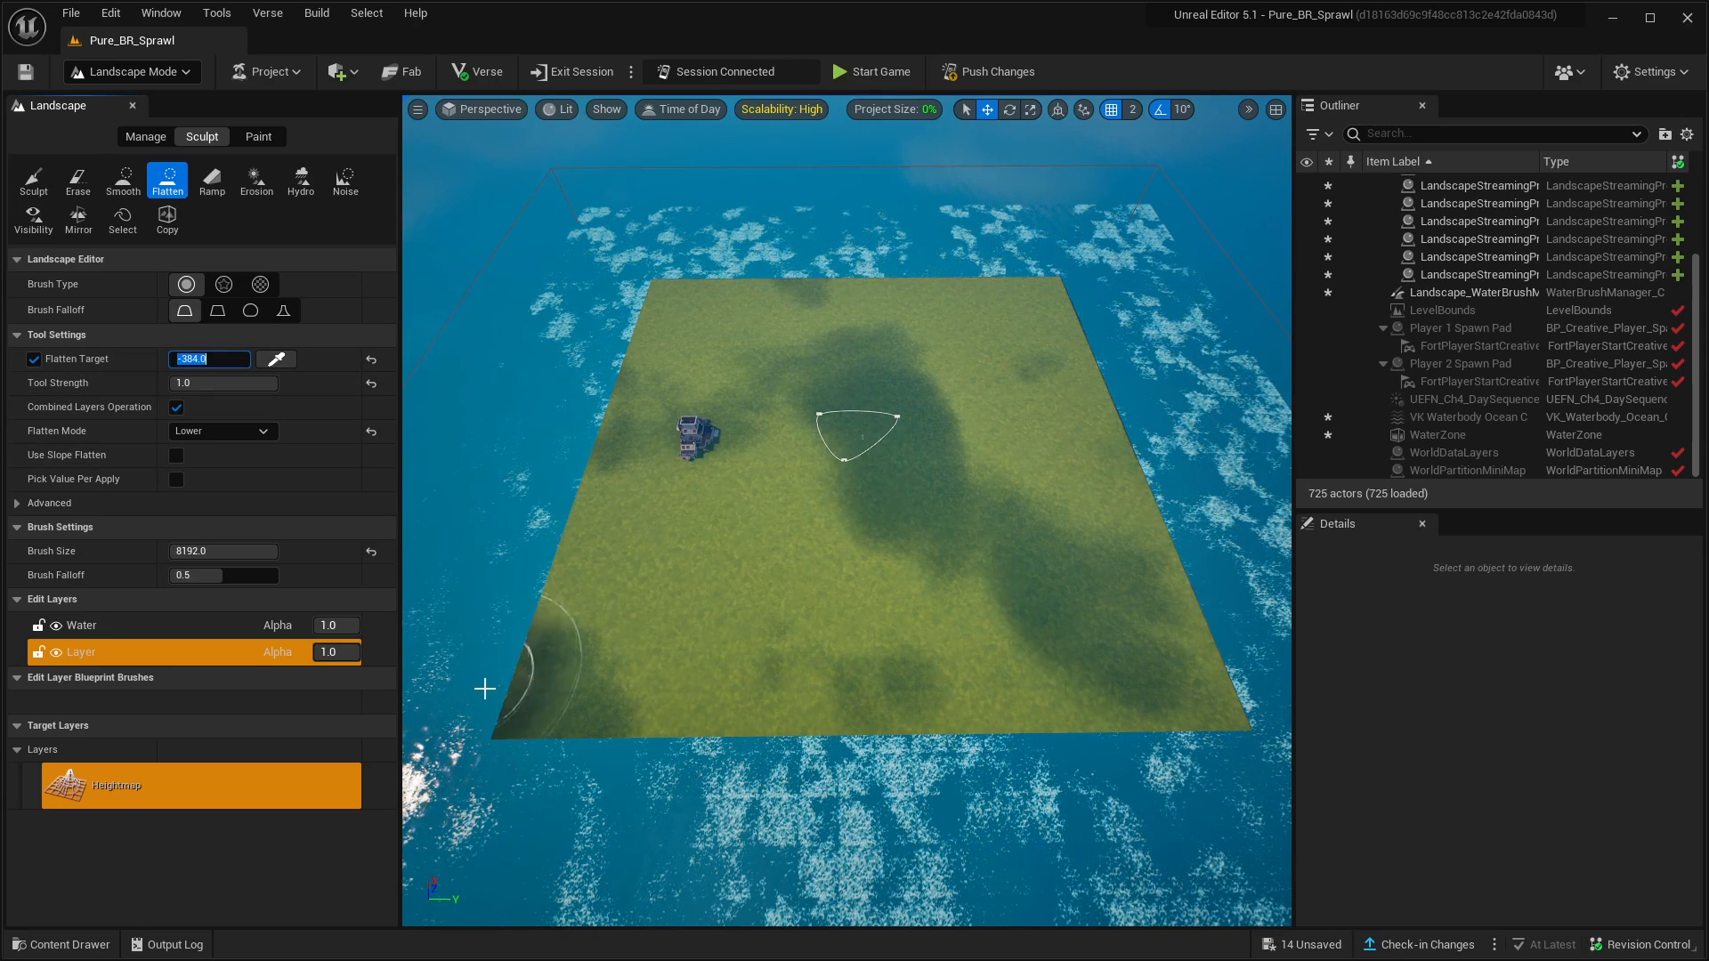
{"action": "mouse_move", "coordinate": [490, 738]}
{"action": "left_mouse_down"}
{"action": "mouse_move", "coordinate": [1040, 761]}
{"action": "mouse_move", "coordinate": [1148, 743]}
{"action": "mouse_move", "coordinate": [1218, 704]}
{"action": "mouse_move", "coordinate": [1180, 486]}
{"action": "mouse_move", "coordinate": [1071, 284]}
{"action": "mouse_move", "coordinate": [721, 289]}
{"action": "left_mouse_up"}
{"action": "mouse_move", "coordinate": [639, 334]}
{"action": "left_mouse_down"}
{"action": "mouse_move", "coordinate": [575, 560]}
{"action": "mouse_move", "coordinate": [572, 706]}
{"action": "mouse_move", "coordinate": [976, 826]}
{"action": "left_mouse_up"}
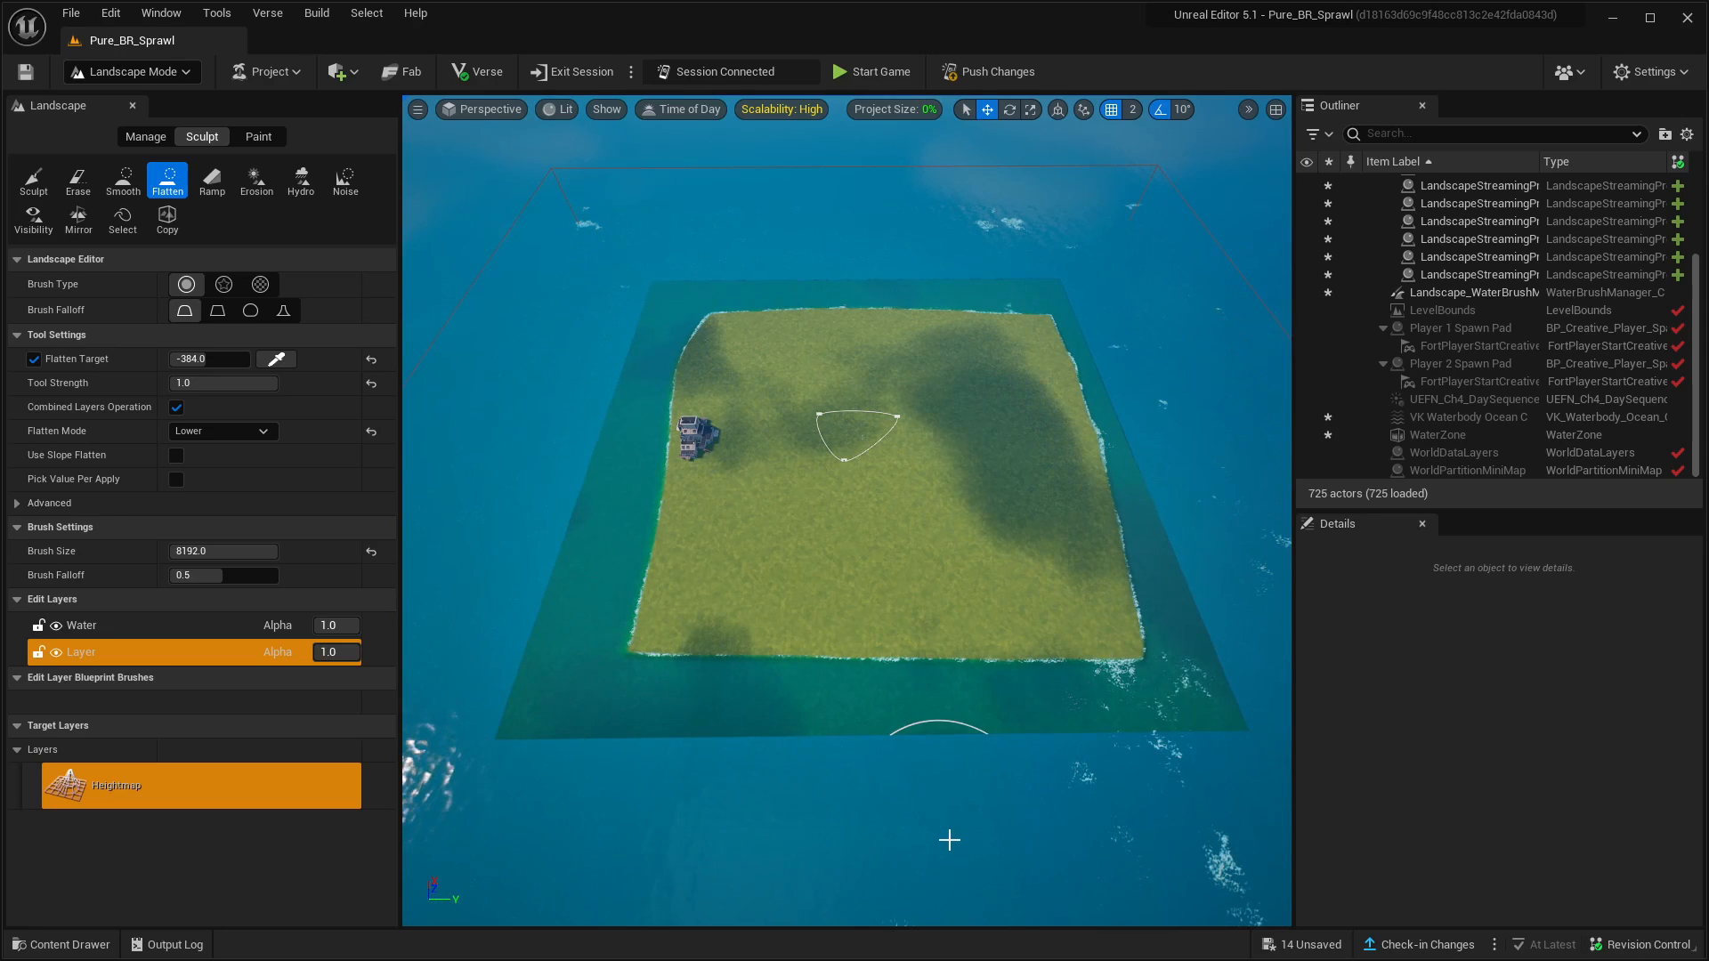
Return to Selection mode, unselect all actors and look over the newly lowered shoreline of the island
{"action": "left_click", "coordinate": [192, 78]}
{"action": "left_click", "coordinate": [76, 21]}
{"action": "left_click", "coordinate": [357, 16]}
{"action": "left_click", "coordinate": [50, 55]}
{"action": "right_click_drag", "start_coordinate": [586, 510], "coordinate": [687, 494]}
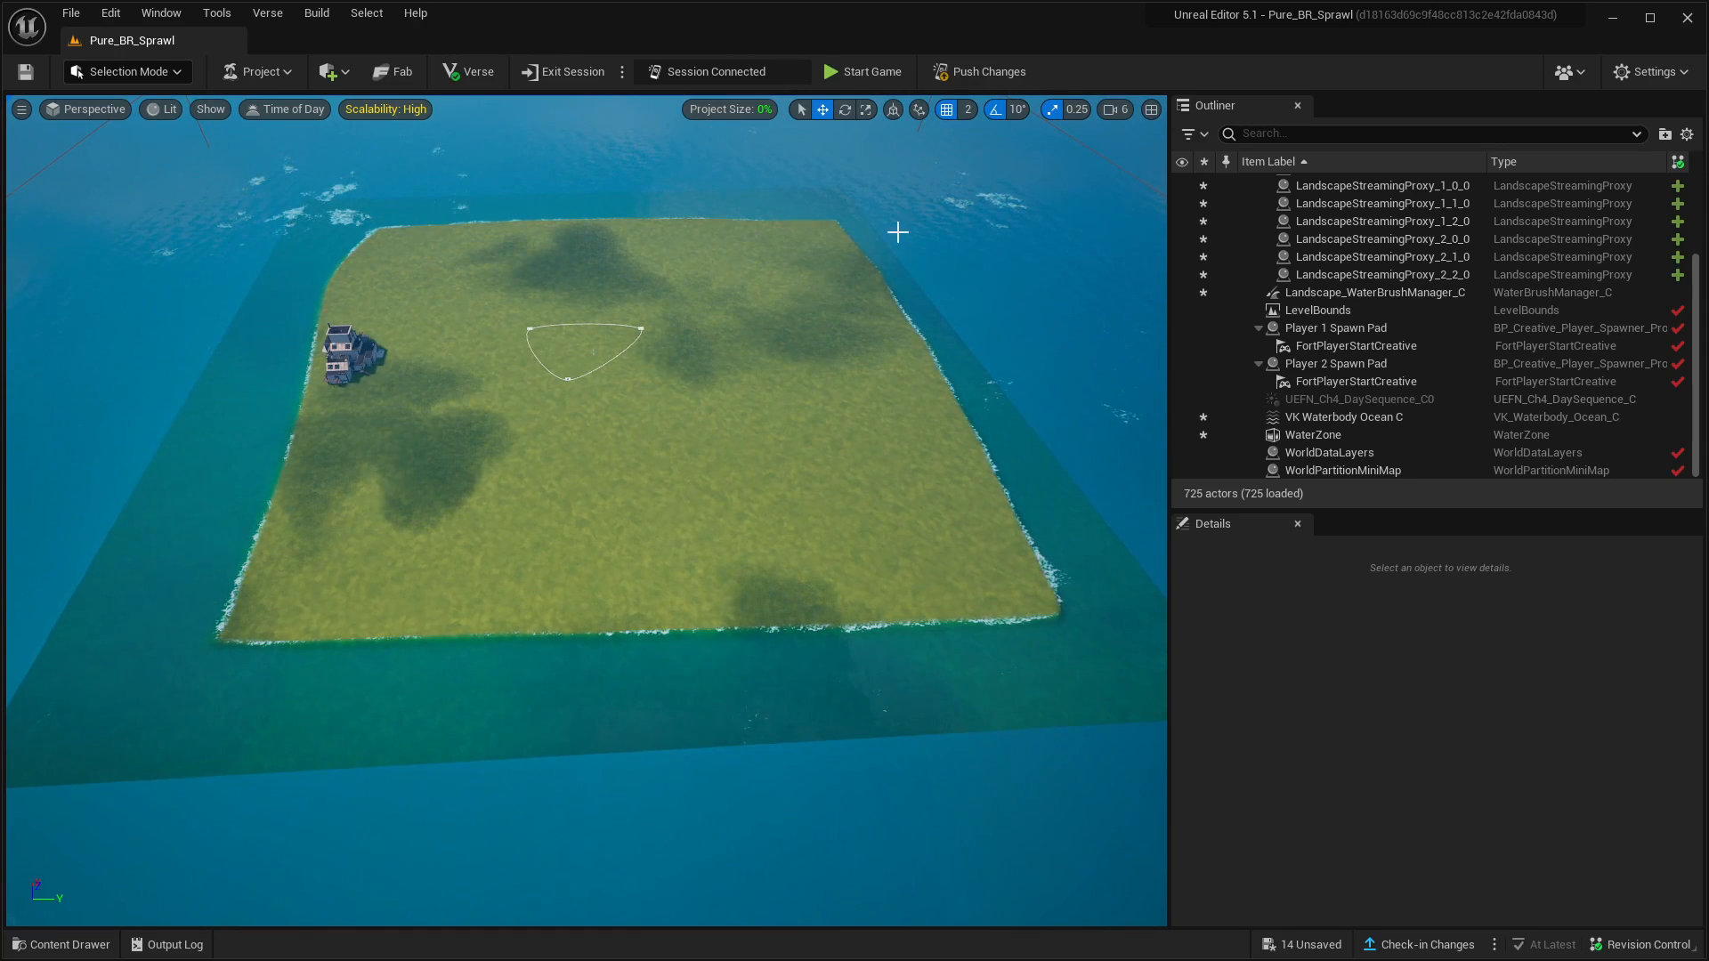
{"action": "right_click_drag", "start_coordinate": [464, 660], "coordinate": [471, 651]}
{"action": "mouse_move", "coordinate": [82, 678]}
{"action": "right_mouse_down"}
{"action": "mouse_move", "coordinate": [81, 646]}
{"action": "mouse_move", "coordinate": [81, 662]}
{"action": "right_mouse_up"}
{"action": "key", "text": "w"}
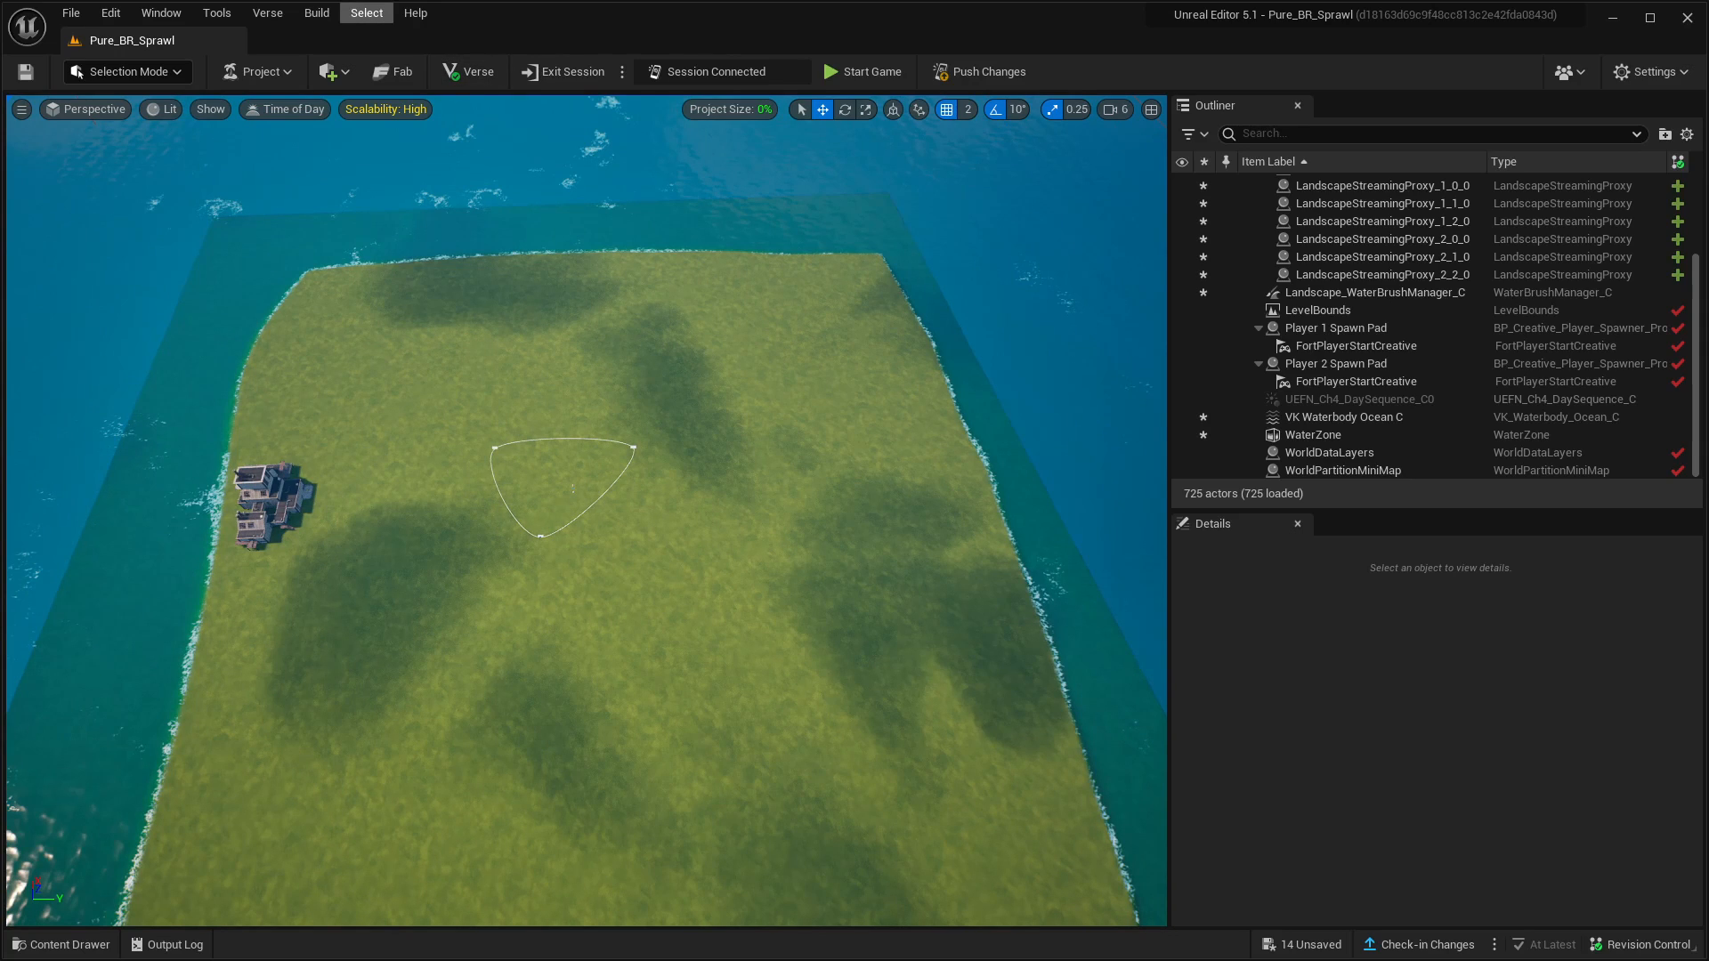
{"action": "left_click", "coordinate": [364, 13]}
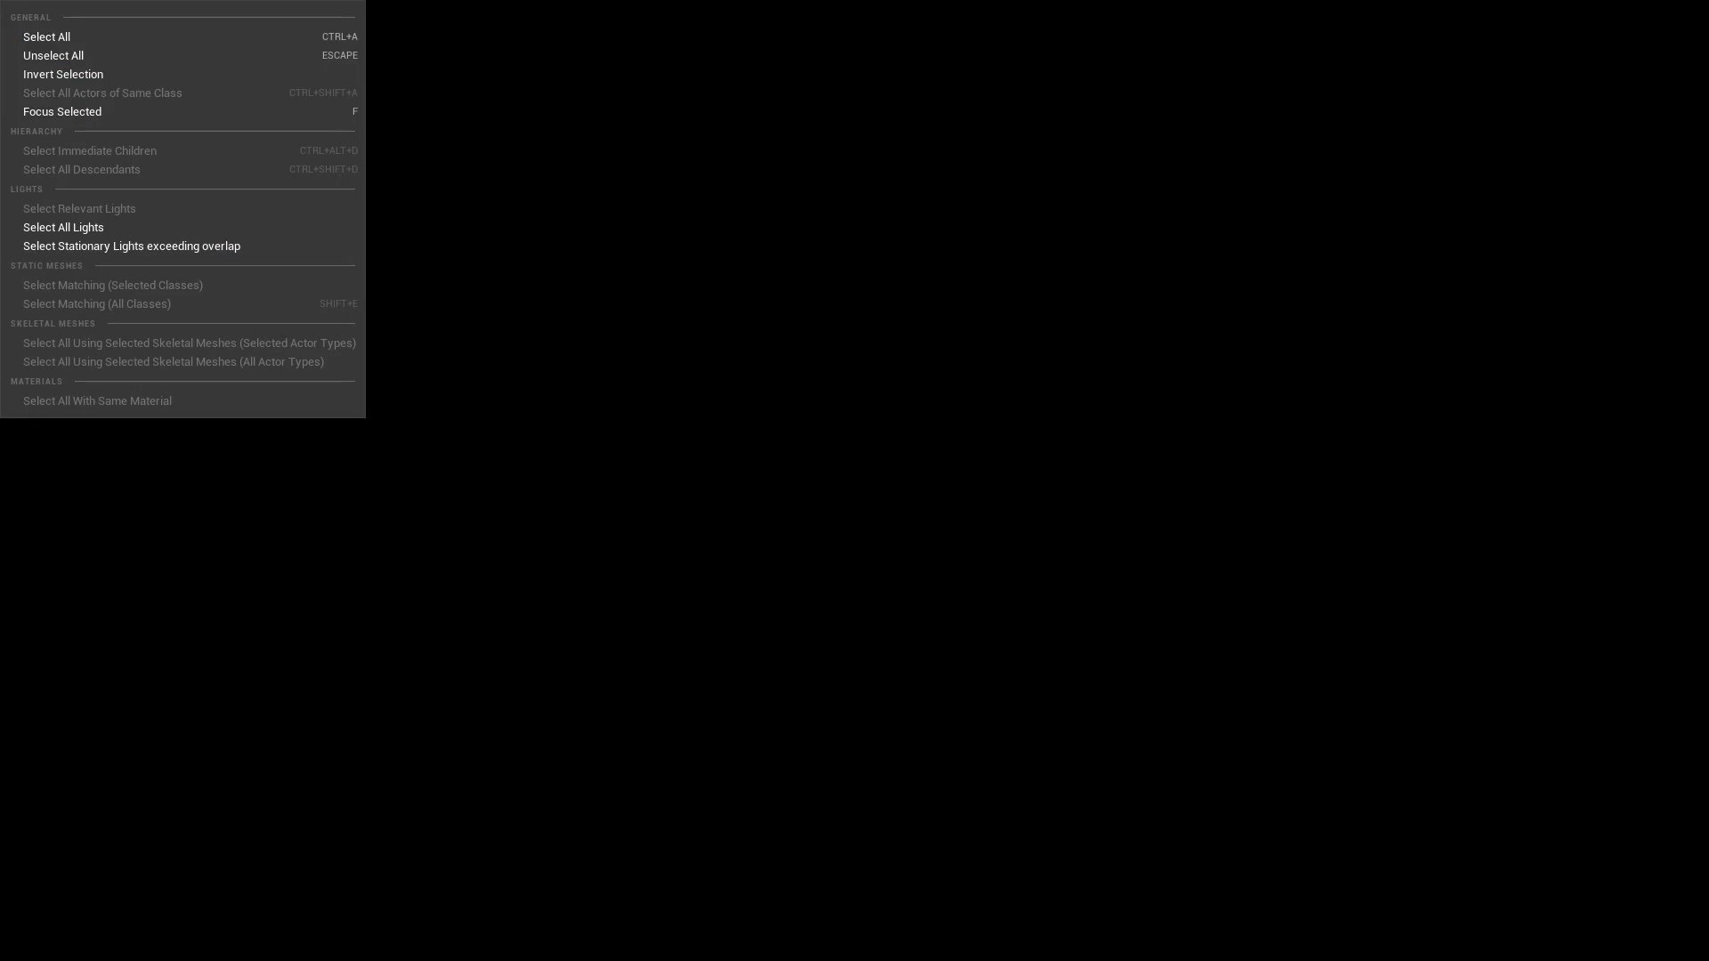
{"action": "left_click", "coordinate": [48, 56]}
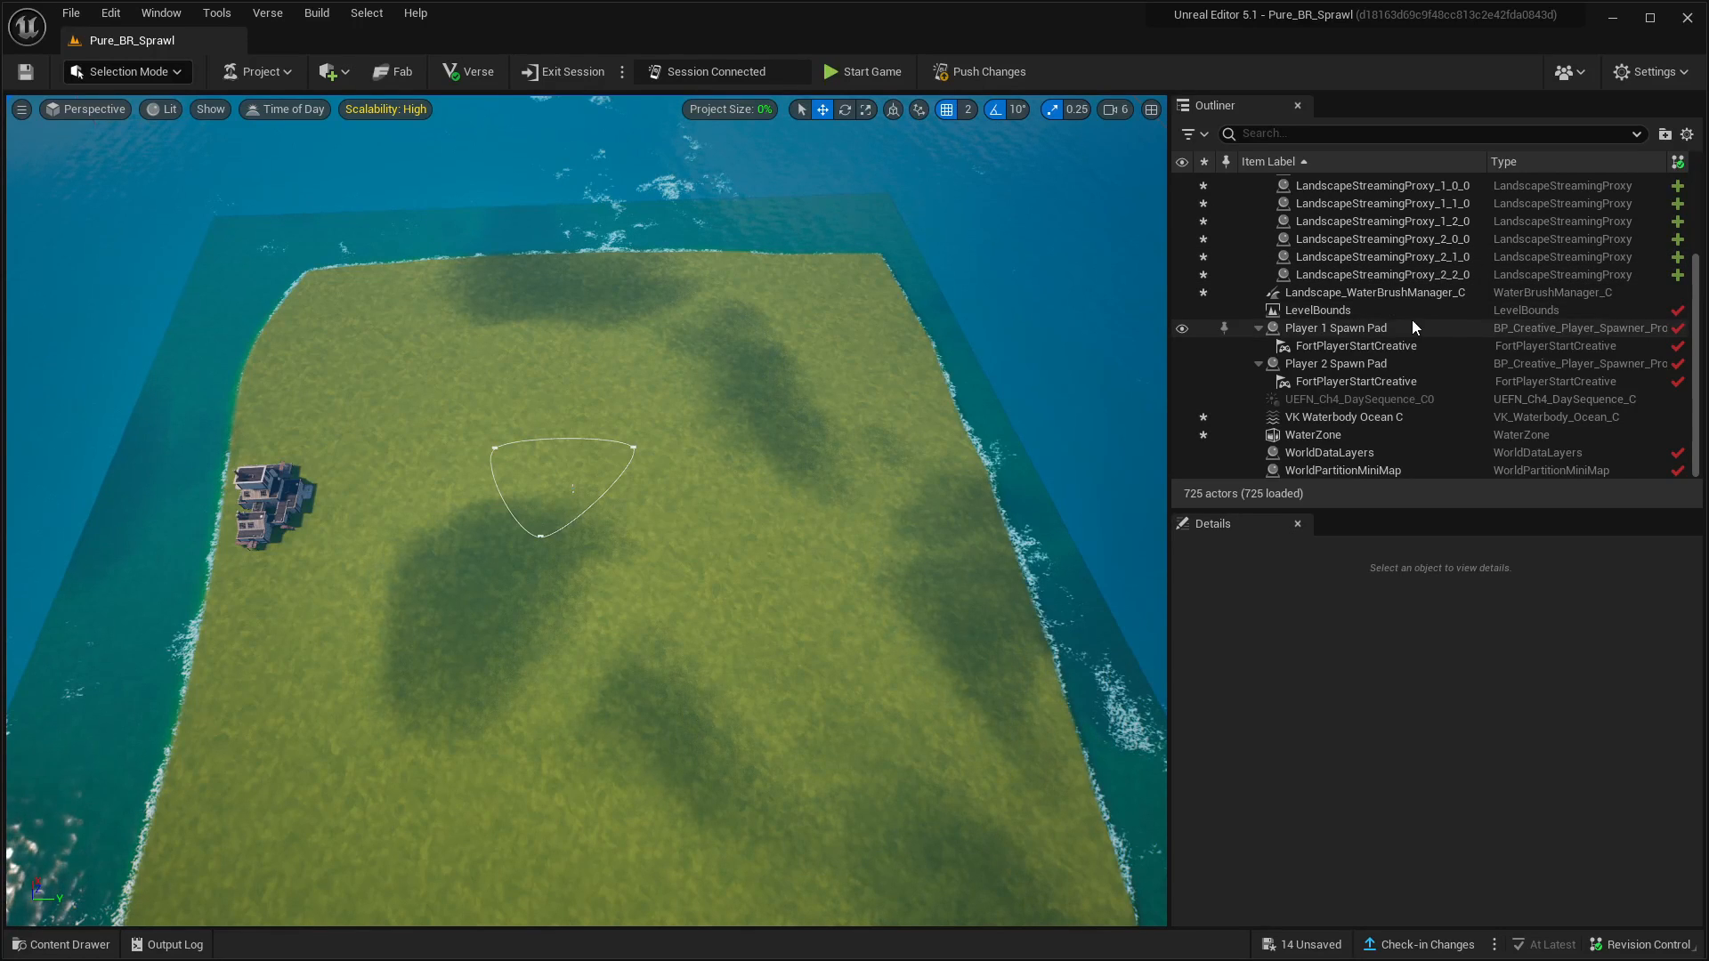
Select several LandscapeStreamingProxy actors one after another, ending with LandscapeStreamingProxy_1_1_0, to examine which section of the island each one covers
{"action": "scroll", "coordinate": [1411, 319], "scroll_direction": "up", "scroll_amount": 3}
{"action": "left_click", "coordinate": [1393, 308]}
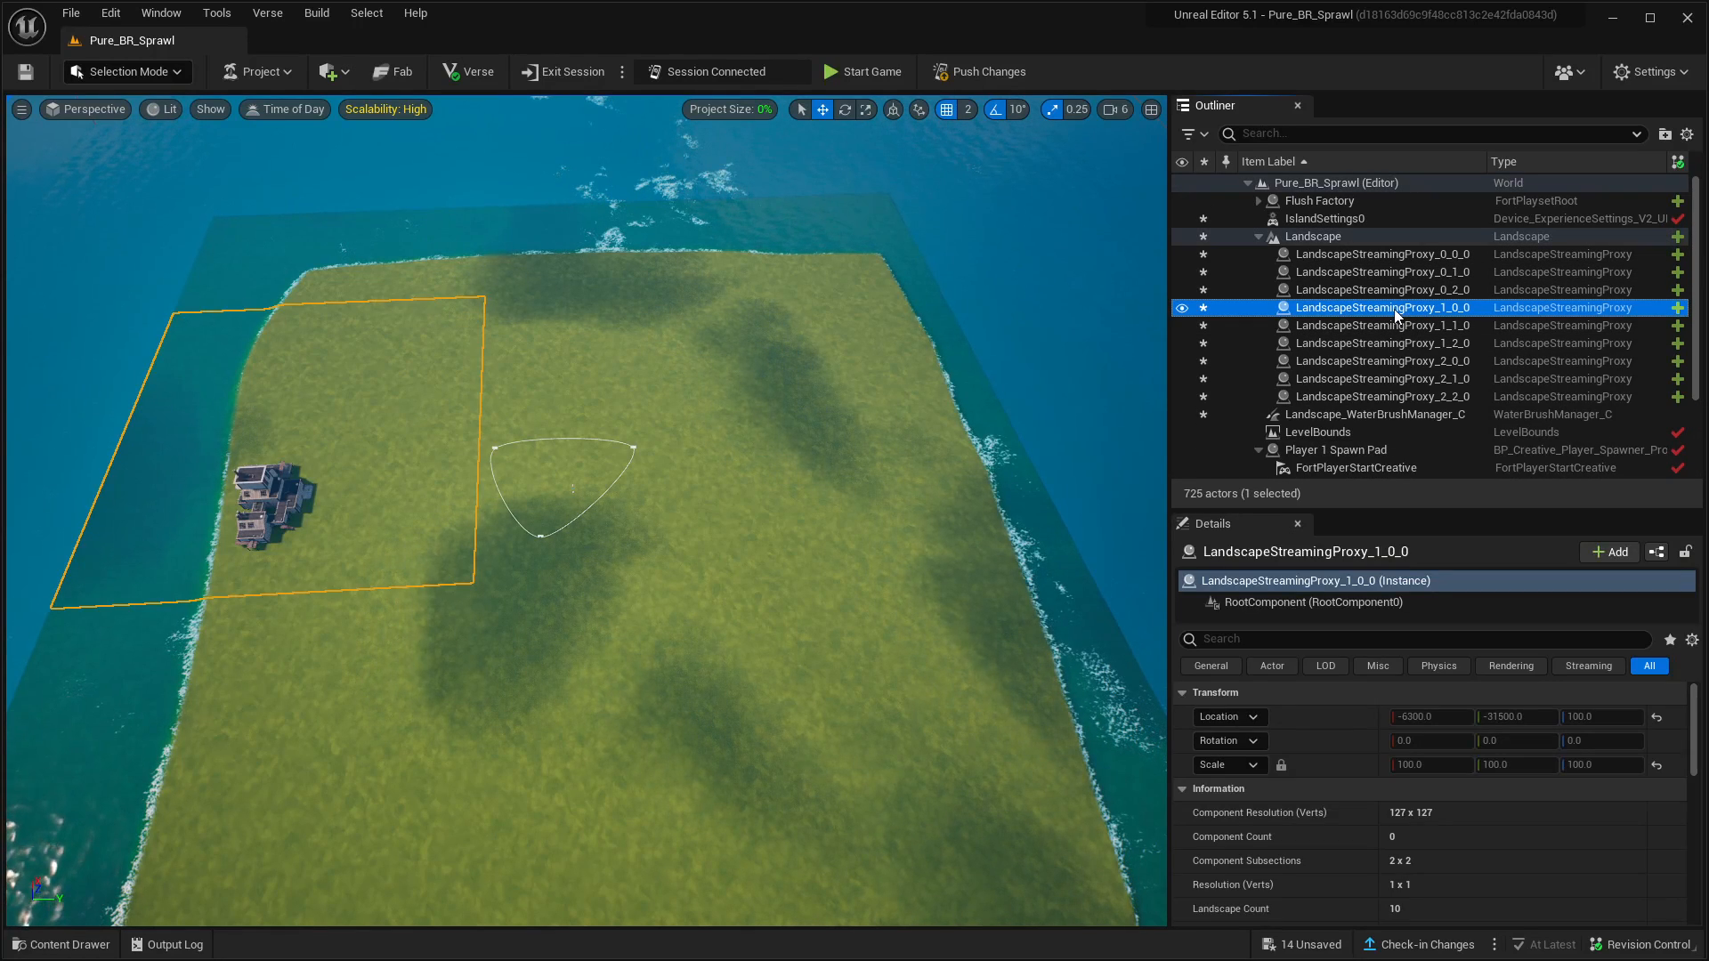
{"action": "left_click", "coordinate": [1397, 327]}
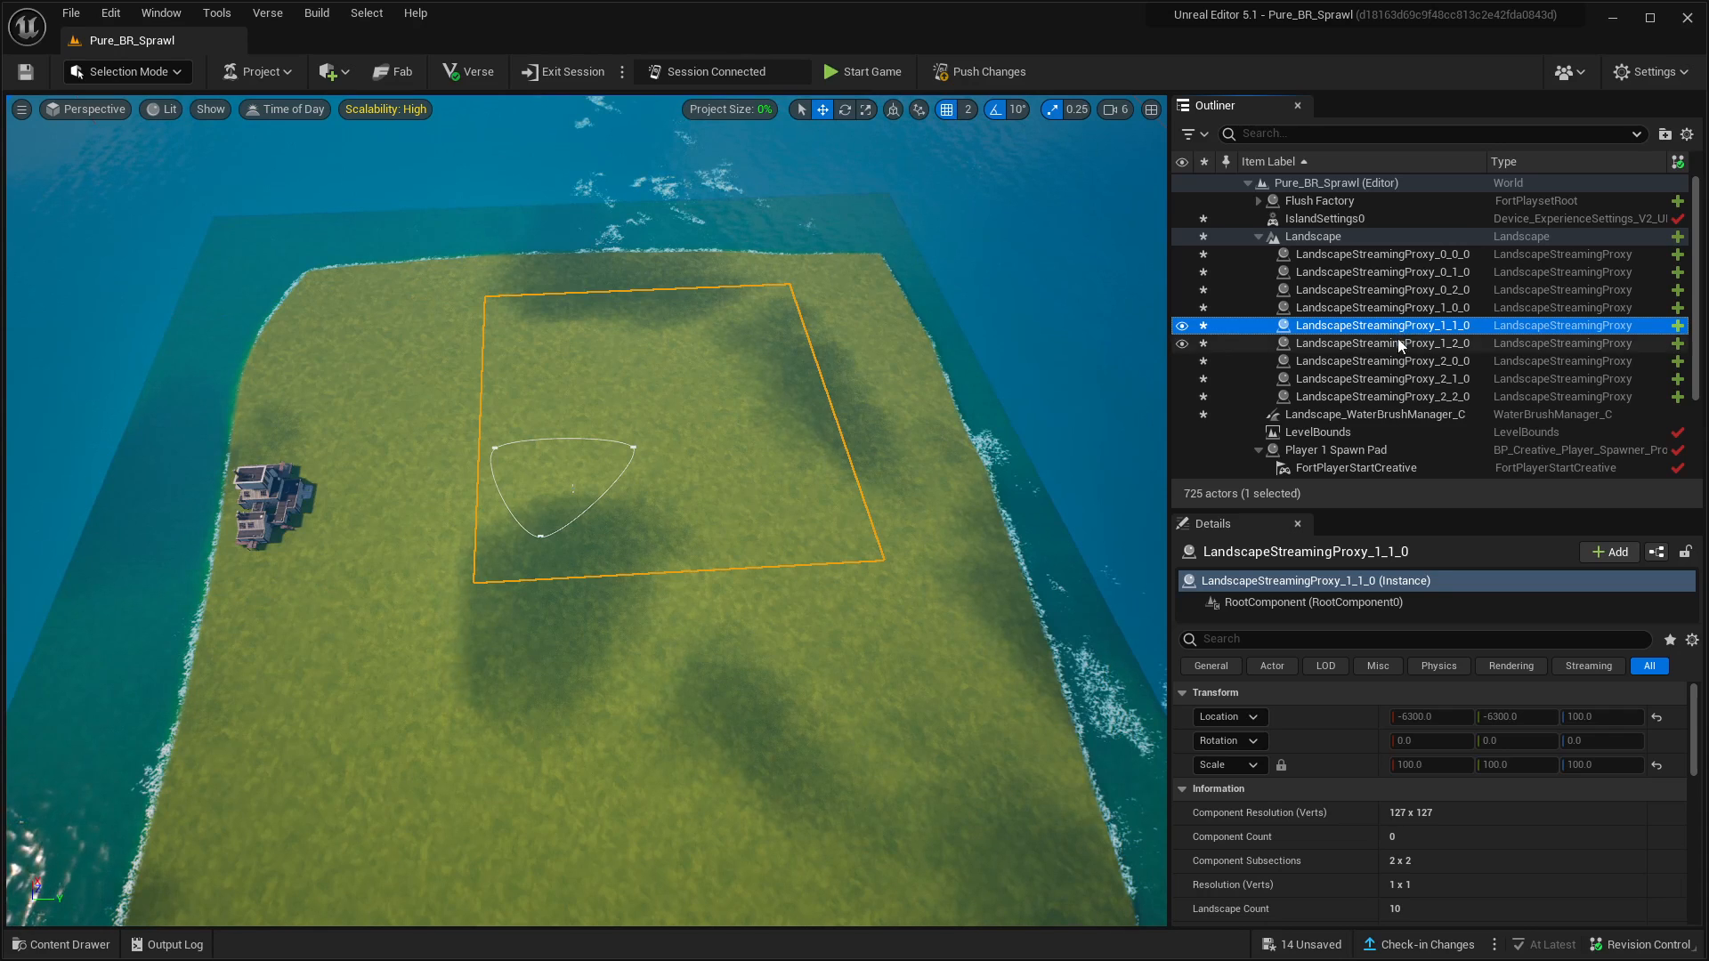
{"action": "left_click", "coordinate": [1399, 343]}
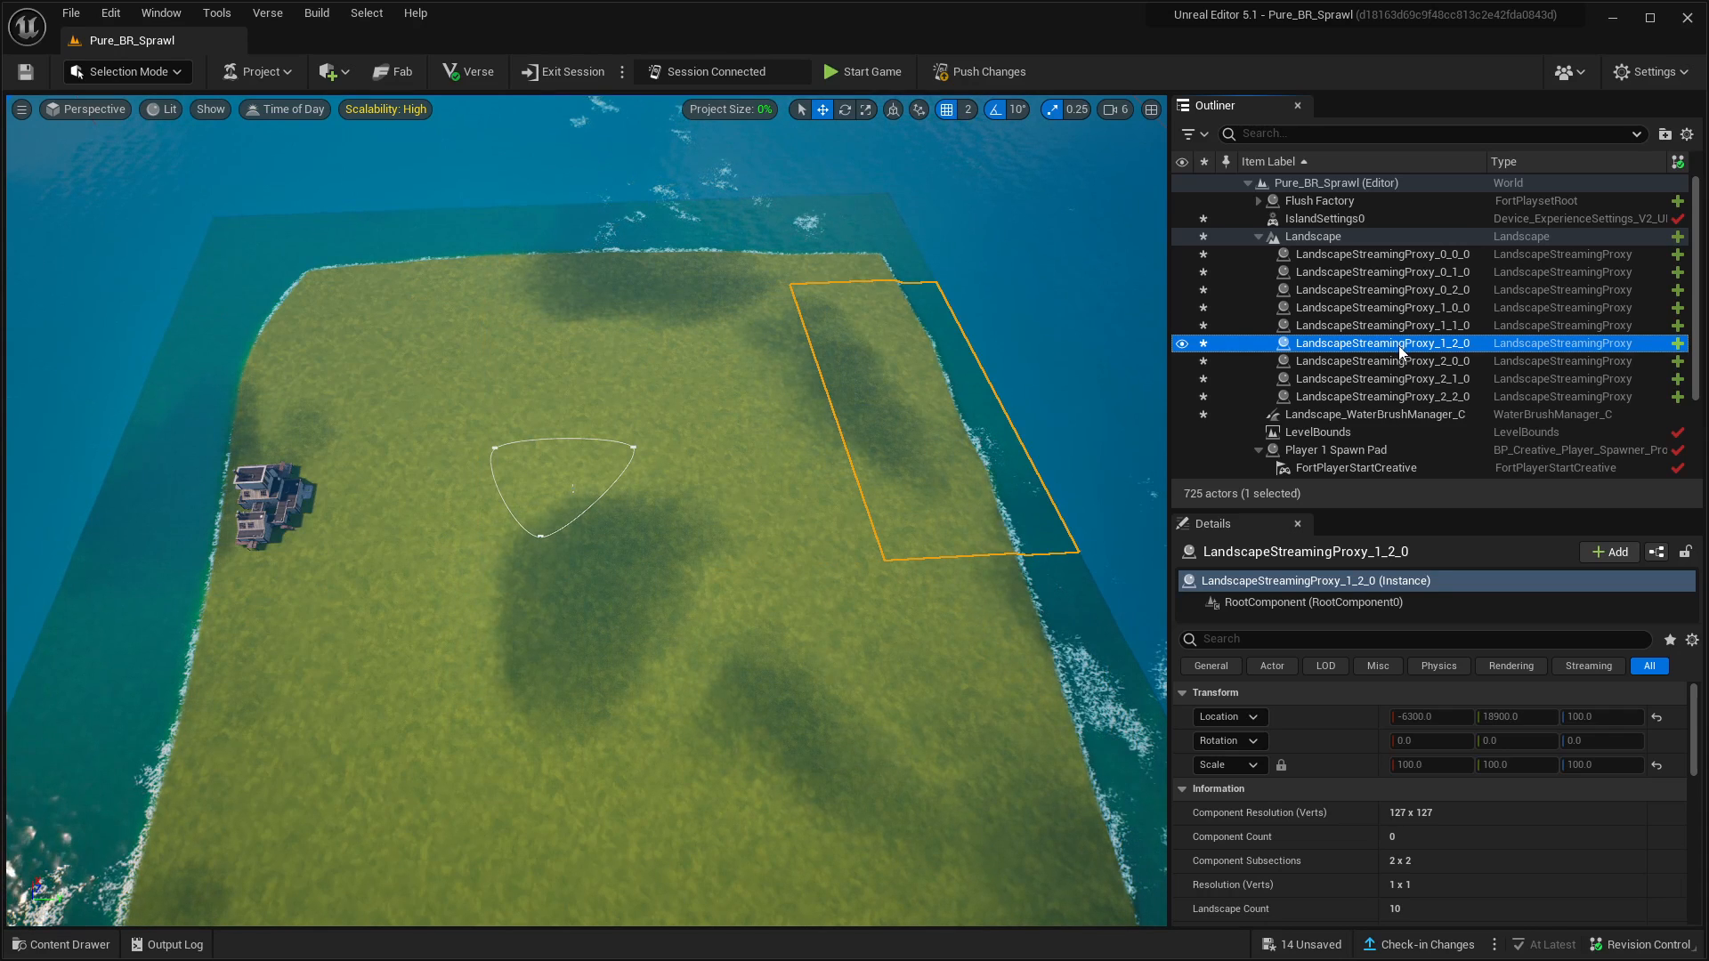
{"action": "left_click", "coordinate": [1375, 326]}
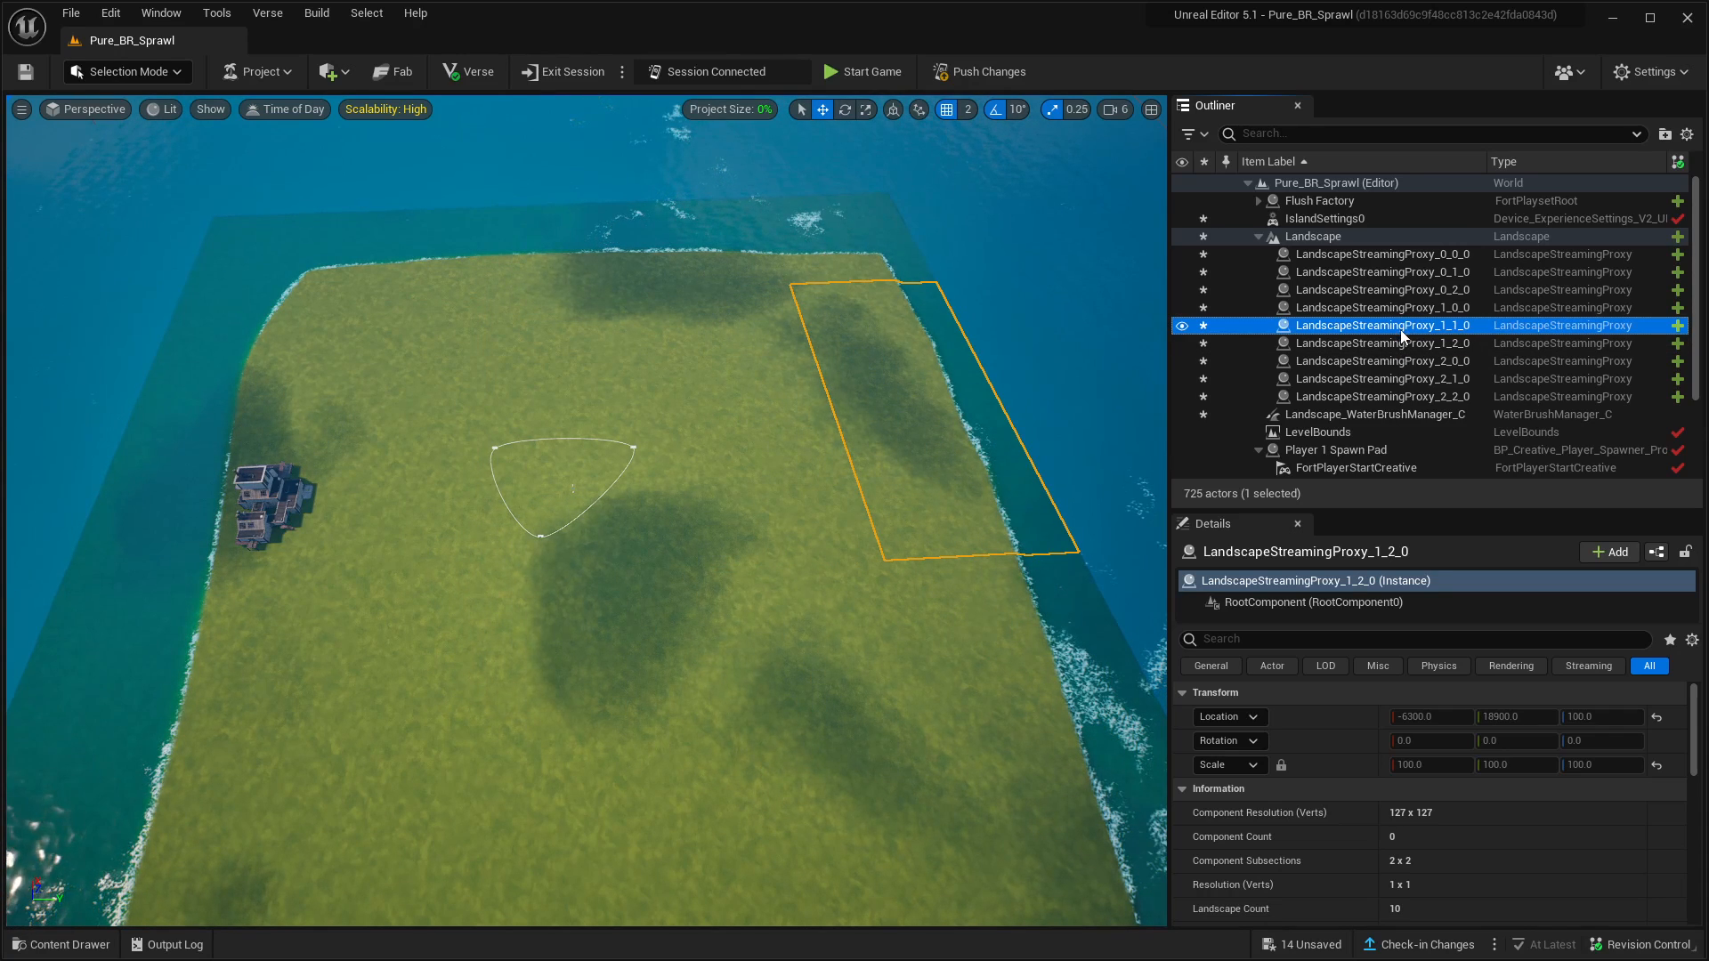
{"action": "right_click_drag", "start_coordinate": [1014, 570], "coordinate": [996, 603]}
{"action": "key", "text": "s"}
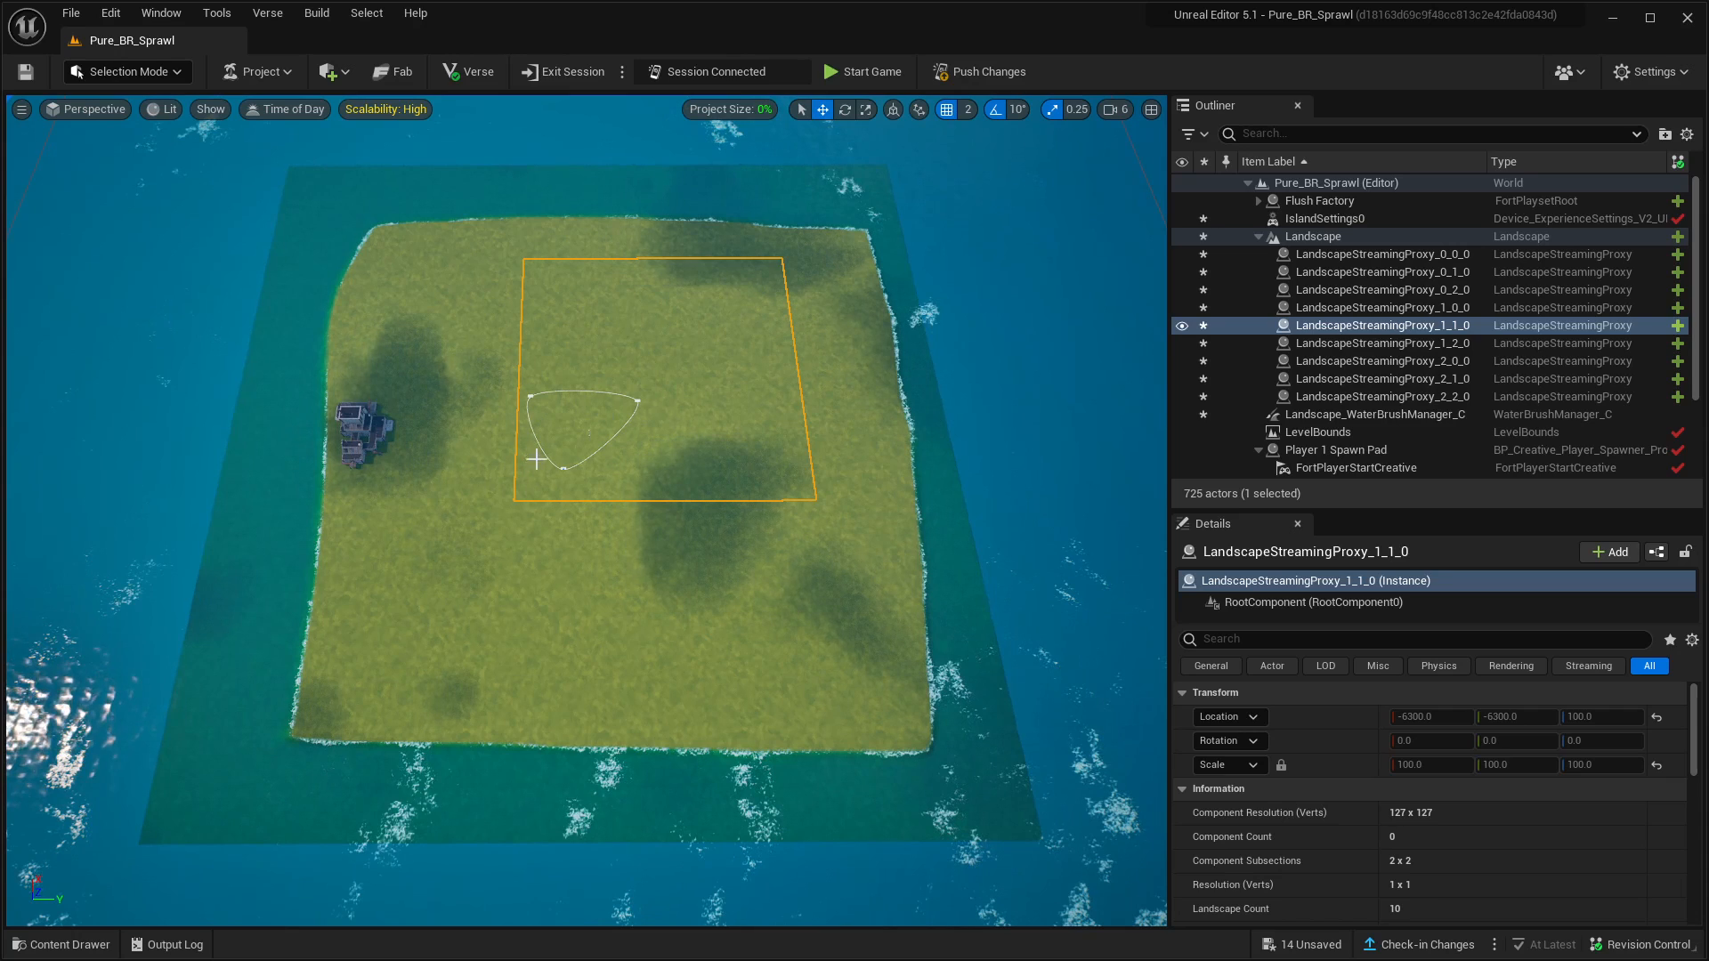
{"action": "left_click", "coordinate": [1374, 344]}
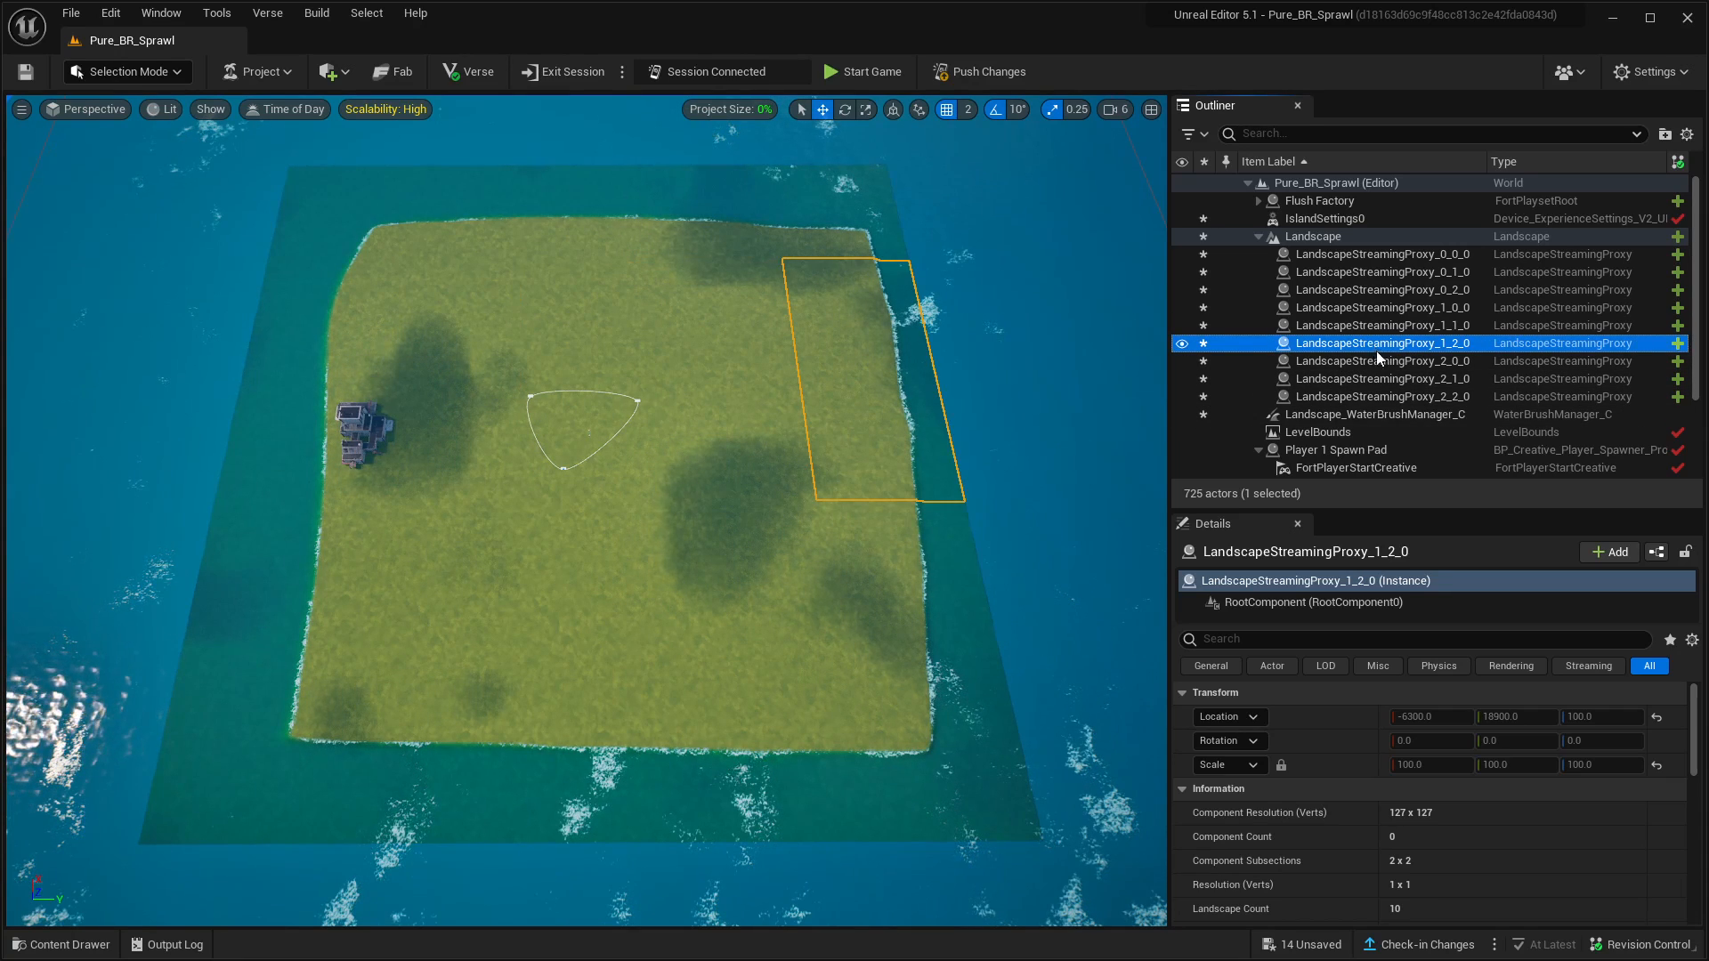
{"action": "left_click", "coordinate": [1375, 358]}
{"action": "left_click", "coordinate": [1375, 378]}
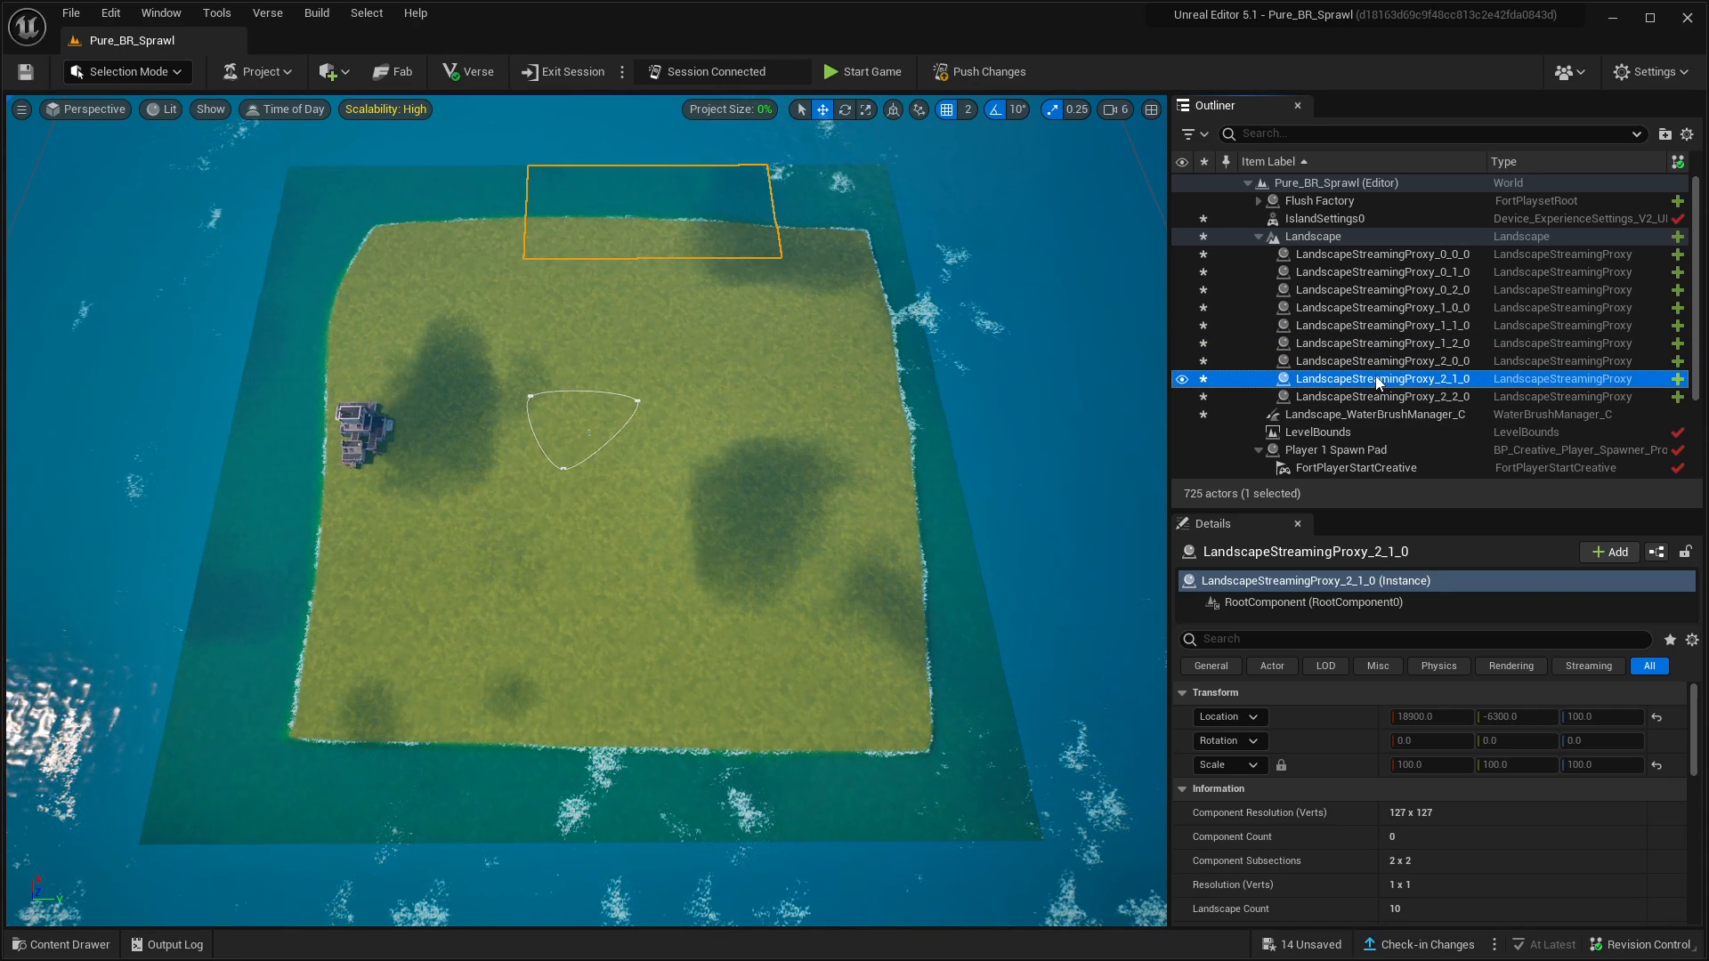
{"action": "left_click", "coordinate": [1376, 326]}
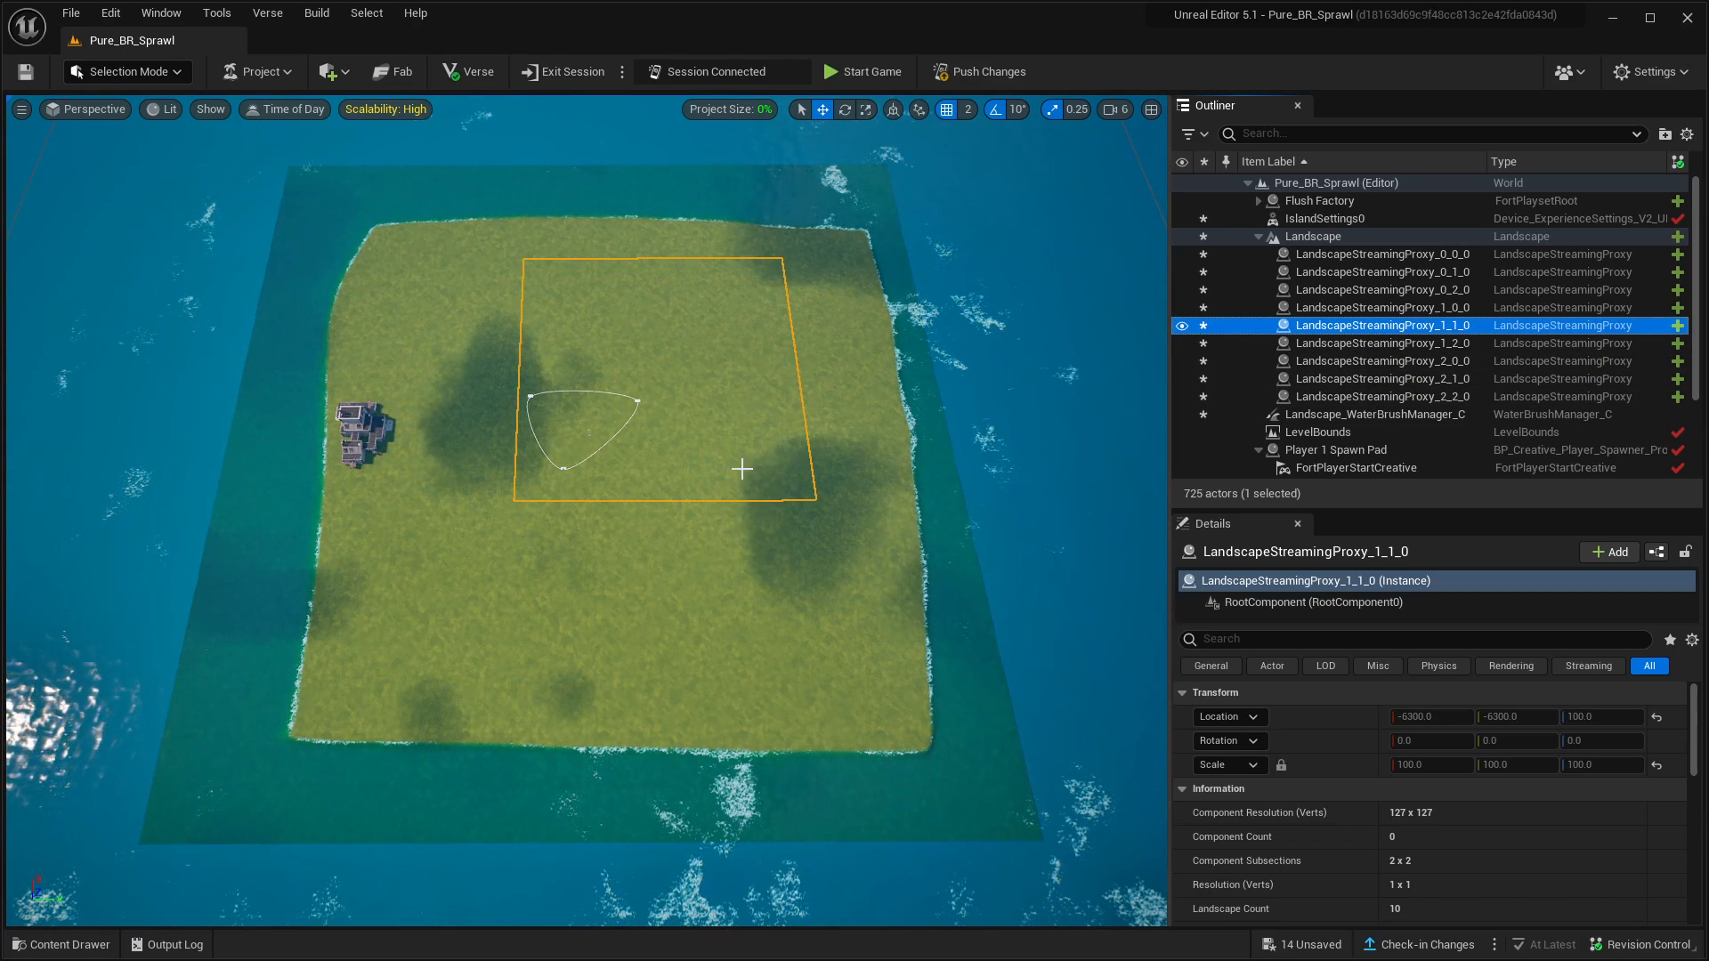
In Landscape mode, set Flatten Mode to Raise with a Flatten Target of 2048 and raise a round hill in the island's middle
{"action": "left_click", "coordinate": [137, 70]}
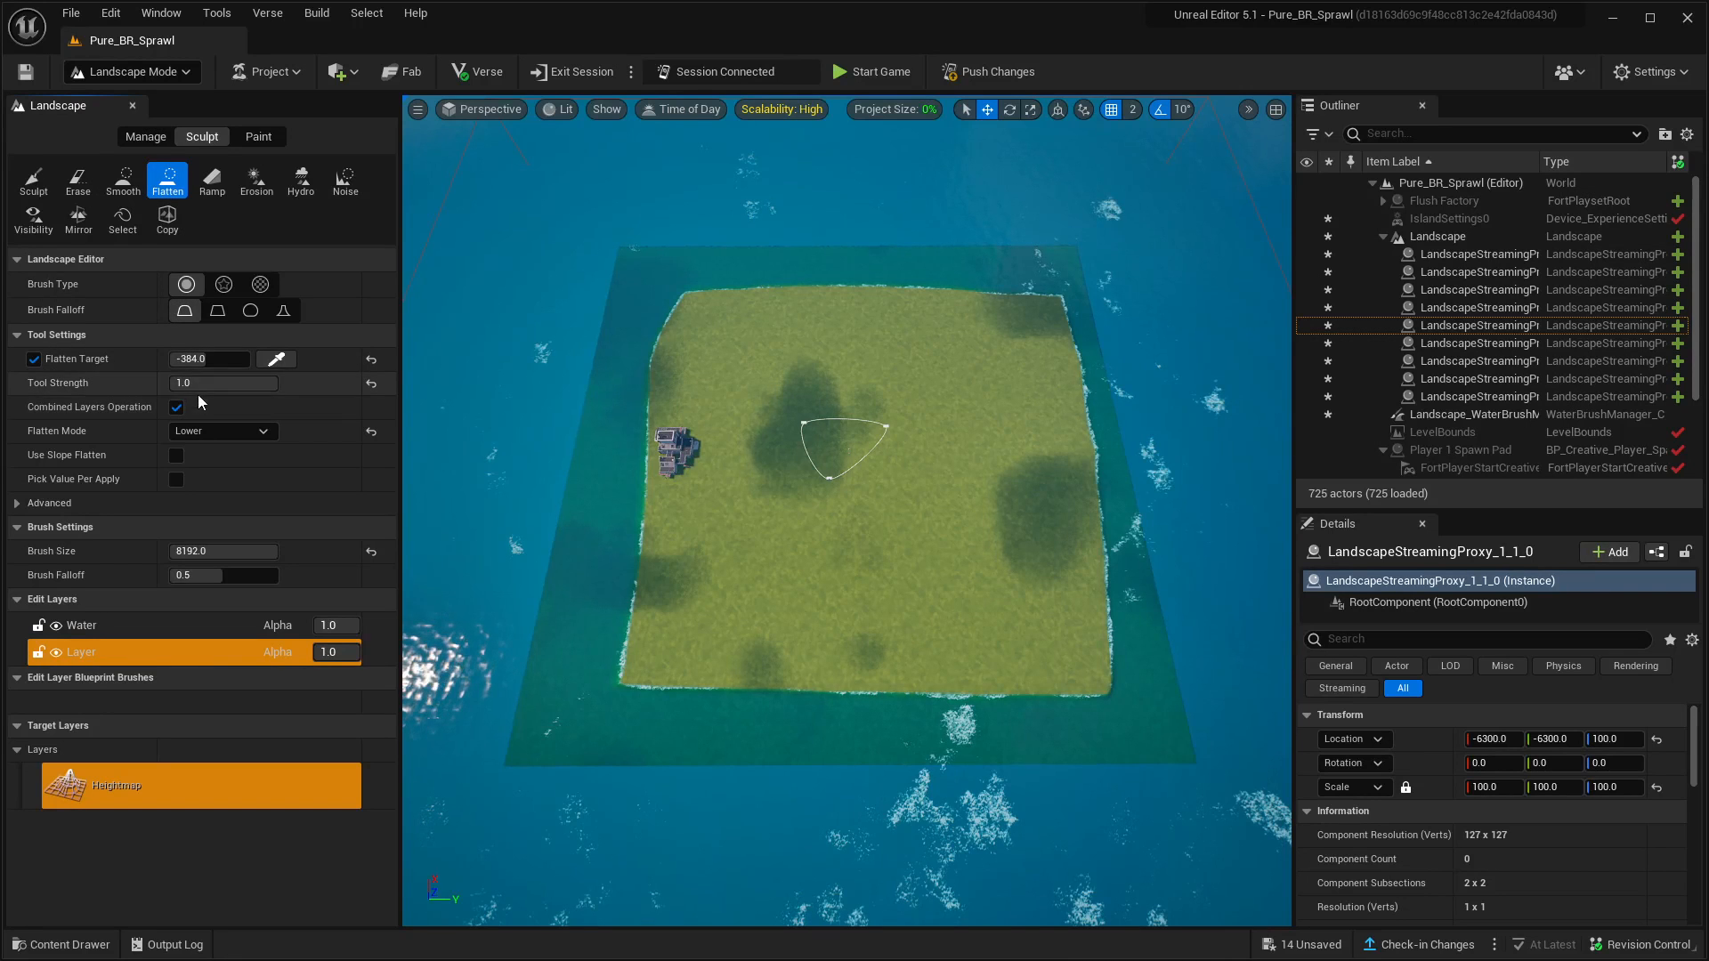
{"action": "left_click", "coordinate": [235, 430]}
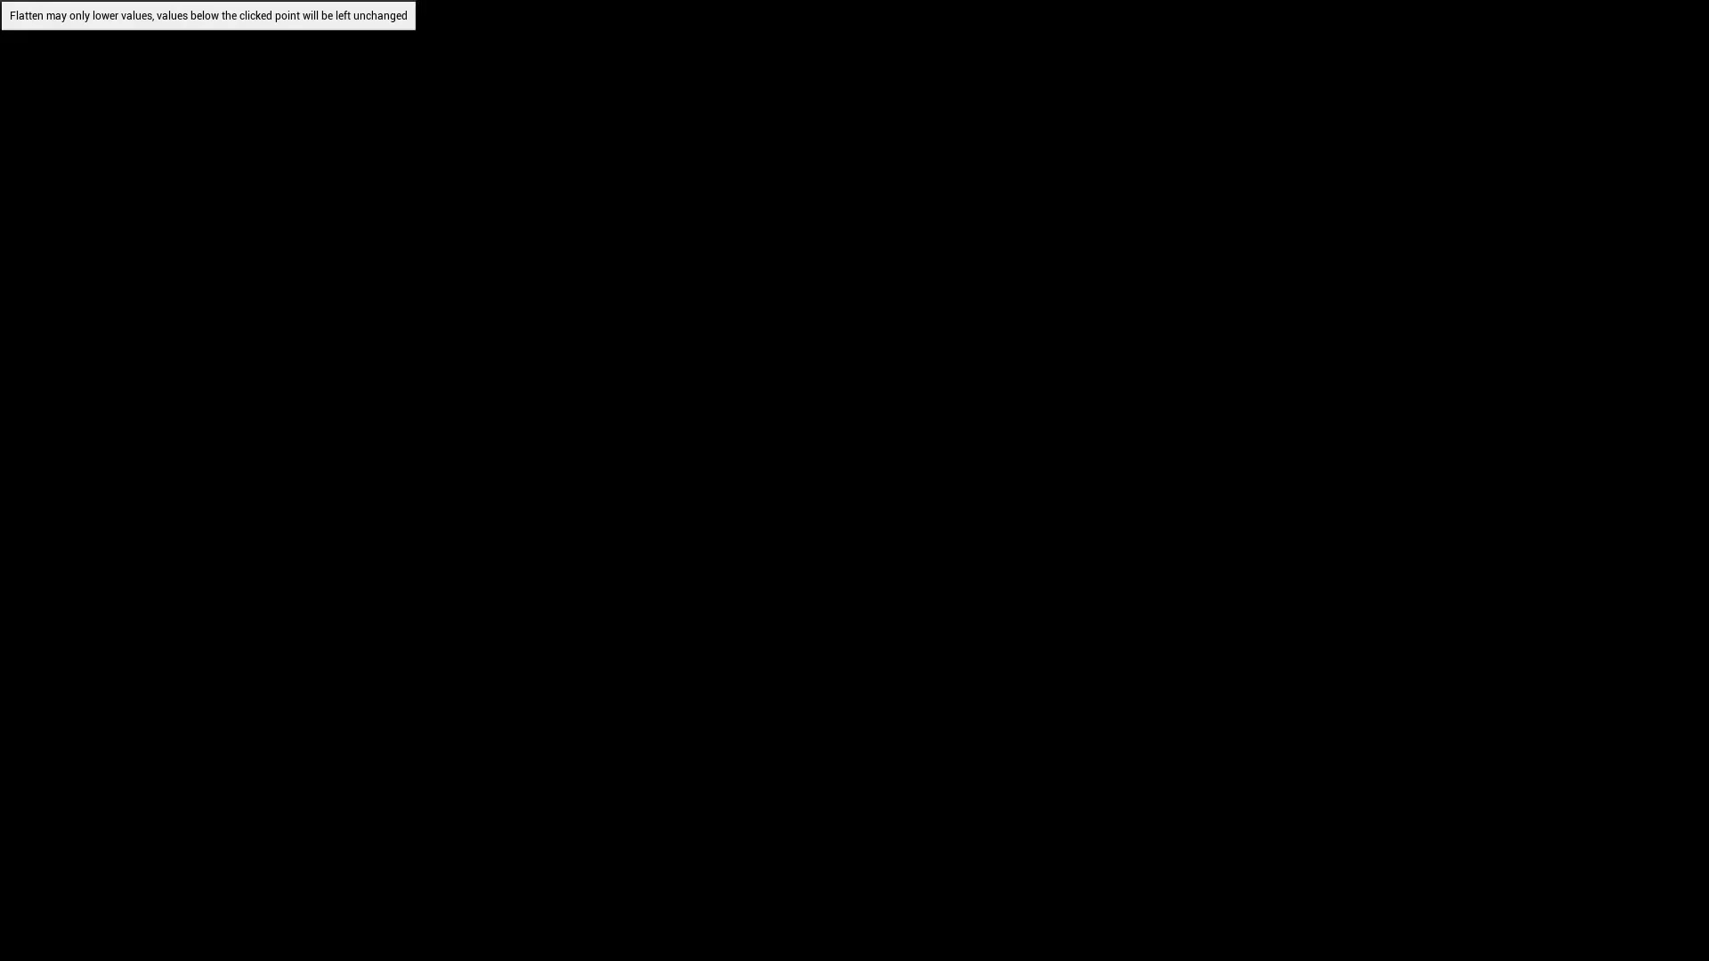
{"action": "left_click", "coordinate": [206, 470]}
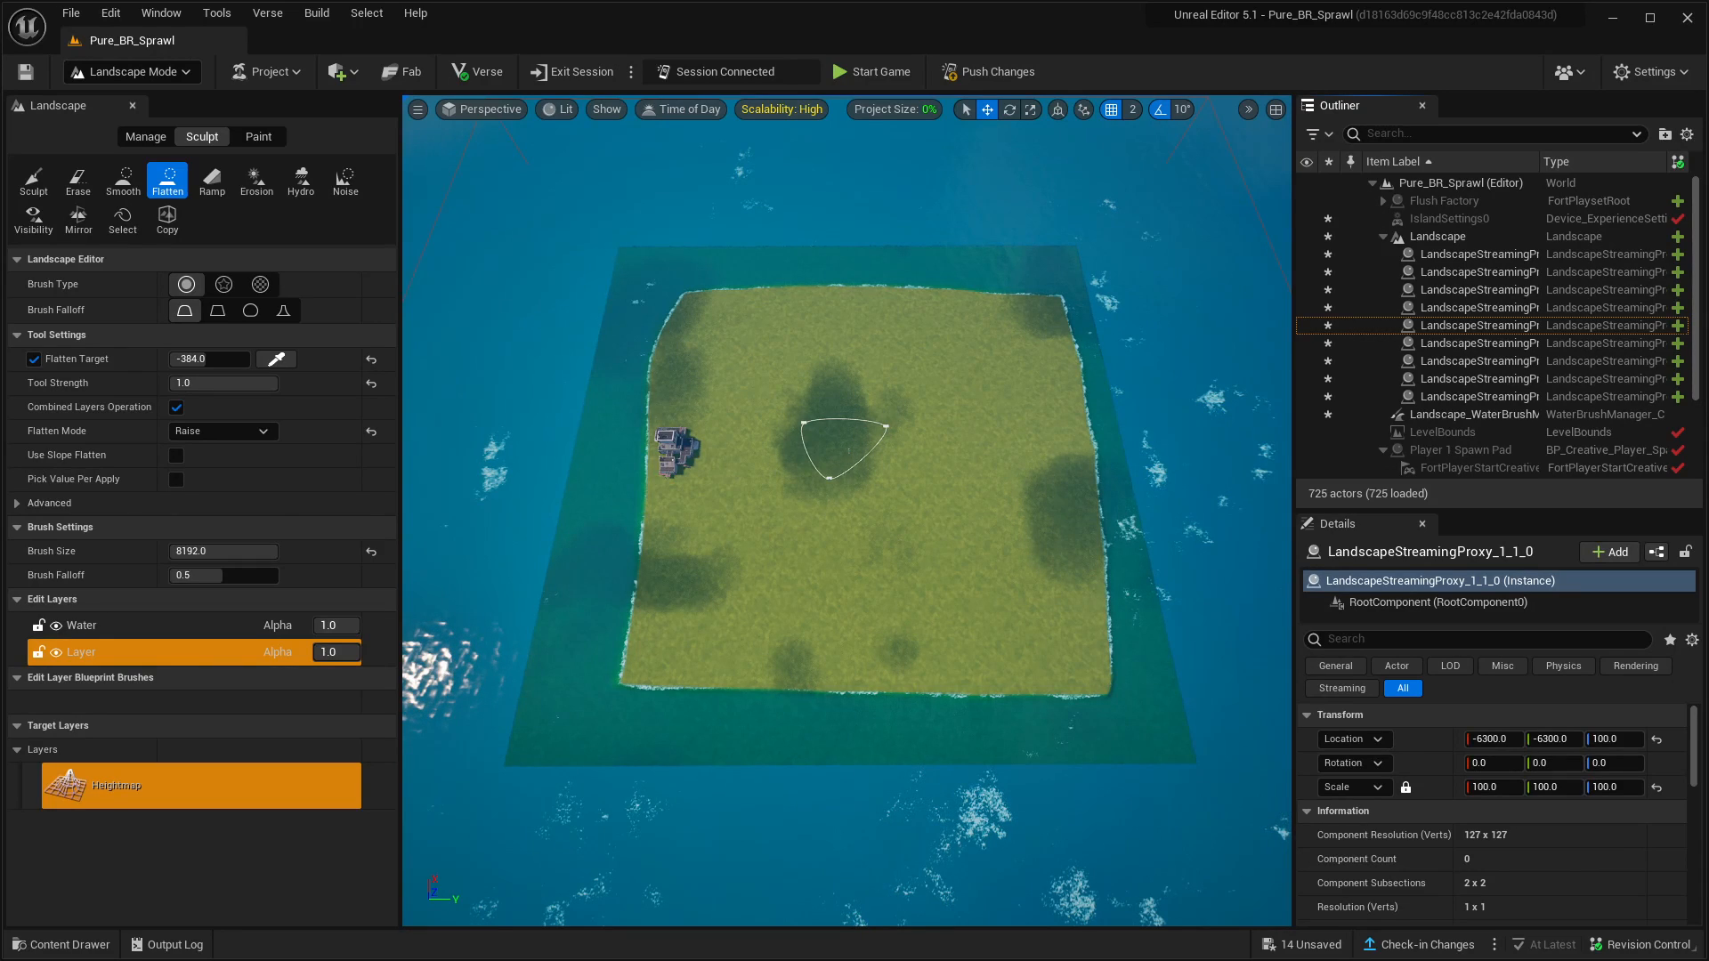
{"action": "left_click", "coordinate": [209, 364]}
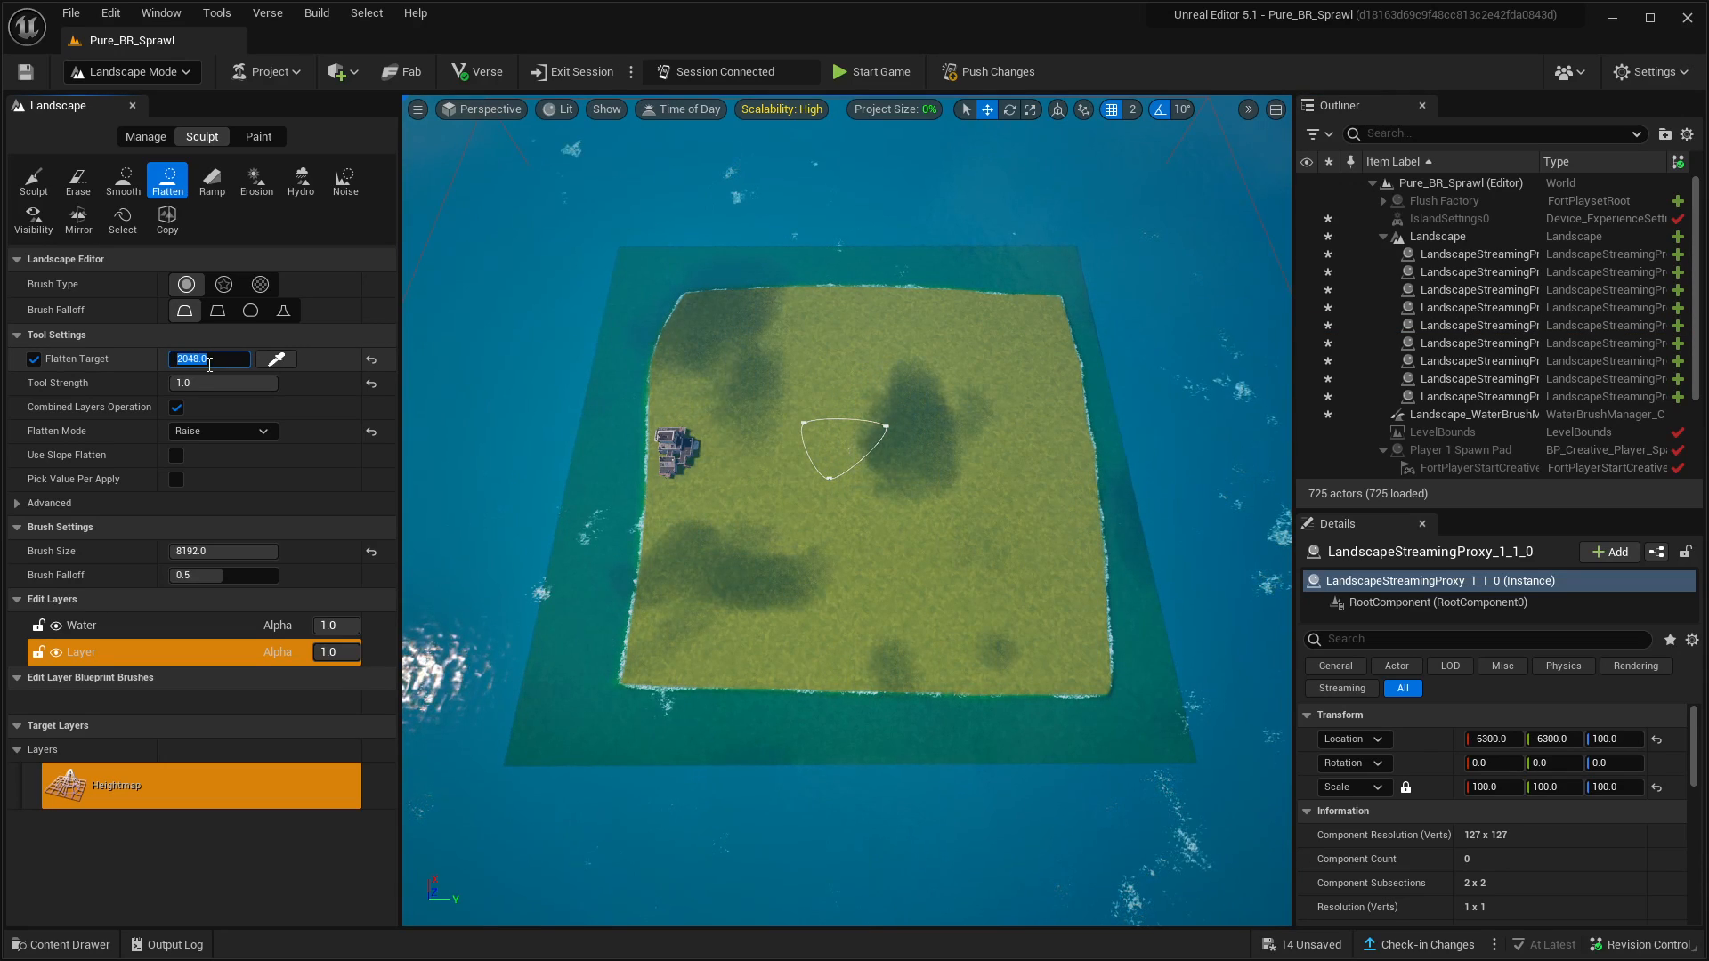
{"action": "left_click_drag", "start_coordinate": [858, 458], "coordinate": [864, 464]}
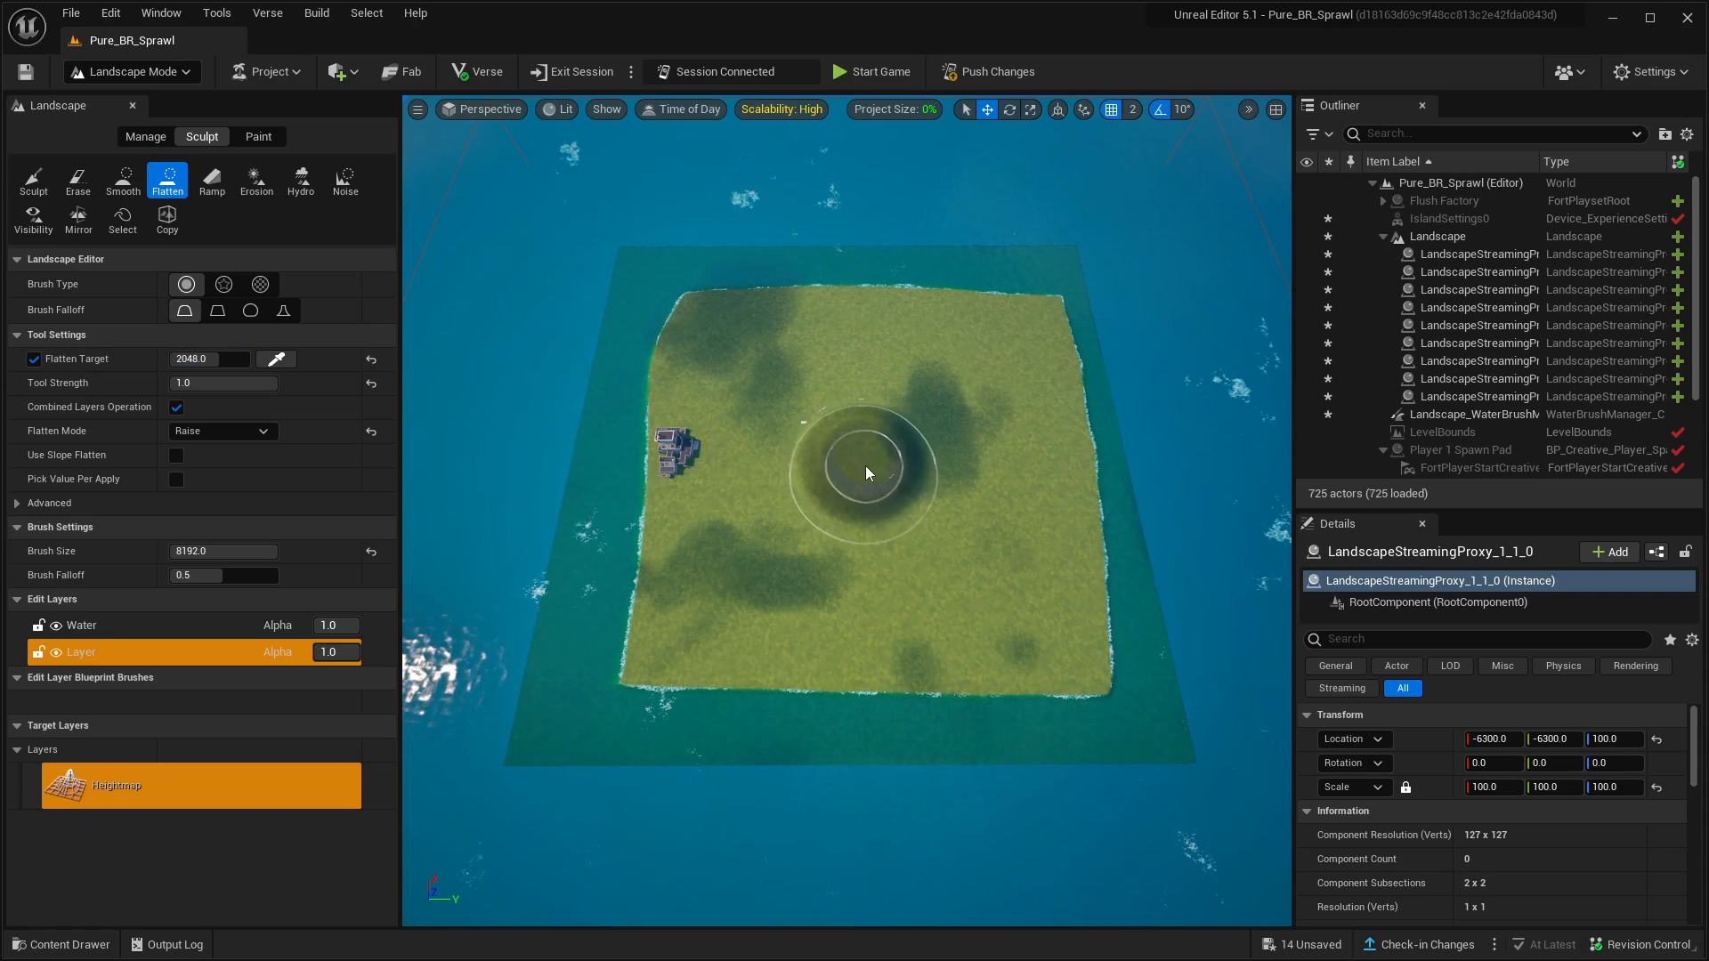
Inspect the central hill, set the Flatten Target to 3072 and raise the hill further into a steep-sided plateau
{"action": "right_click_drag", "start_coordinate": [889, 515], "coordinate": [889, 352]}
{"action": "key", "text": "q"}
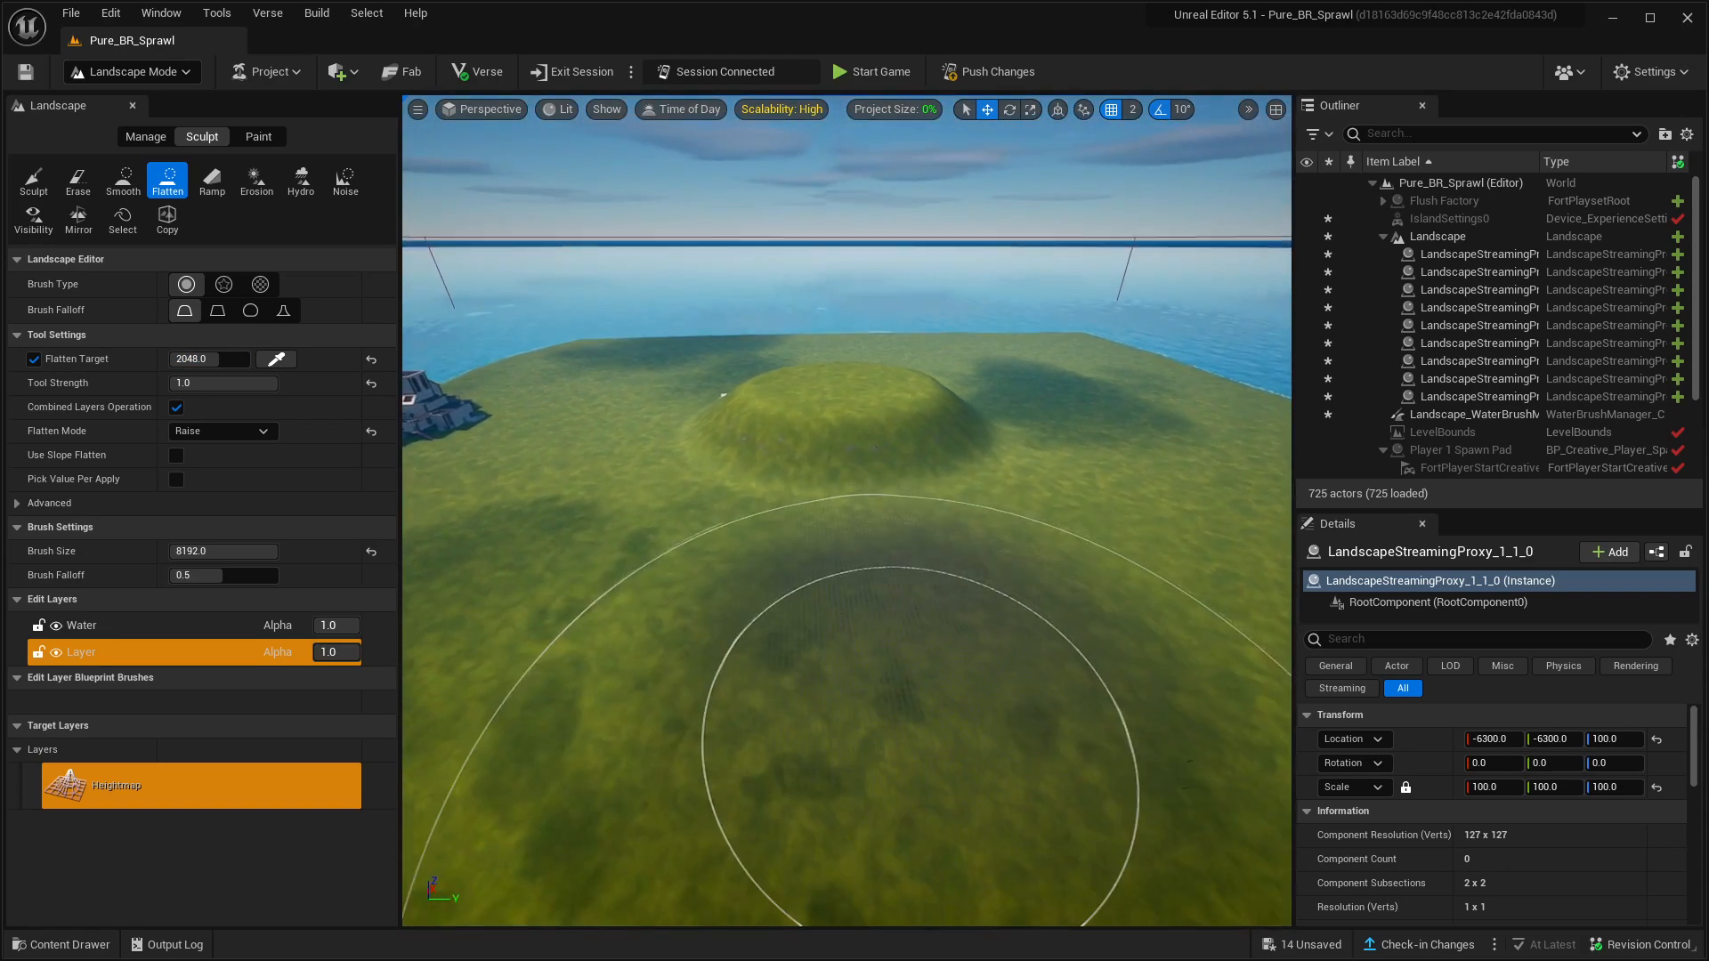
{"action": "mouse_move", "coordinate": [918, 695]}
{"action": "right_mouse_down"}
{"action": "mouse_move", "coordinate": [828, 697]}
{"action": "mouse_move", "coordinate": [824, 841]}
{"action": "right_mouse_up"}
{"action": "key", "text": "e"}
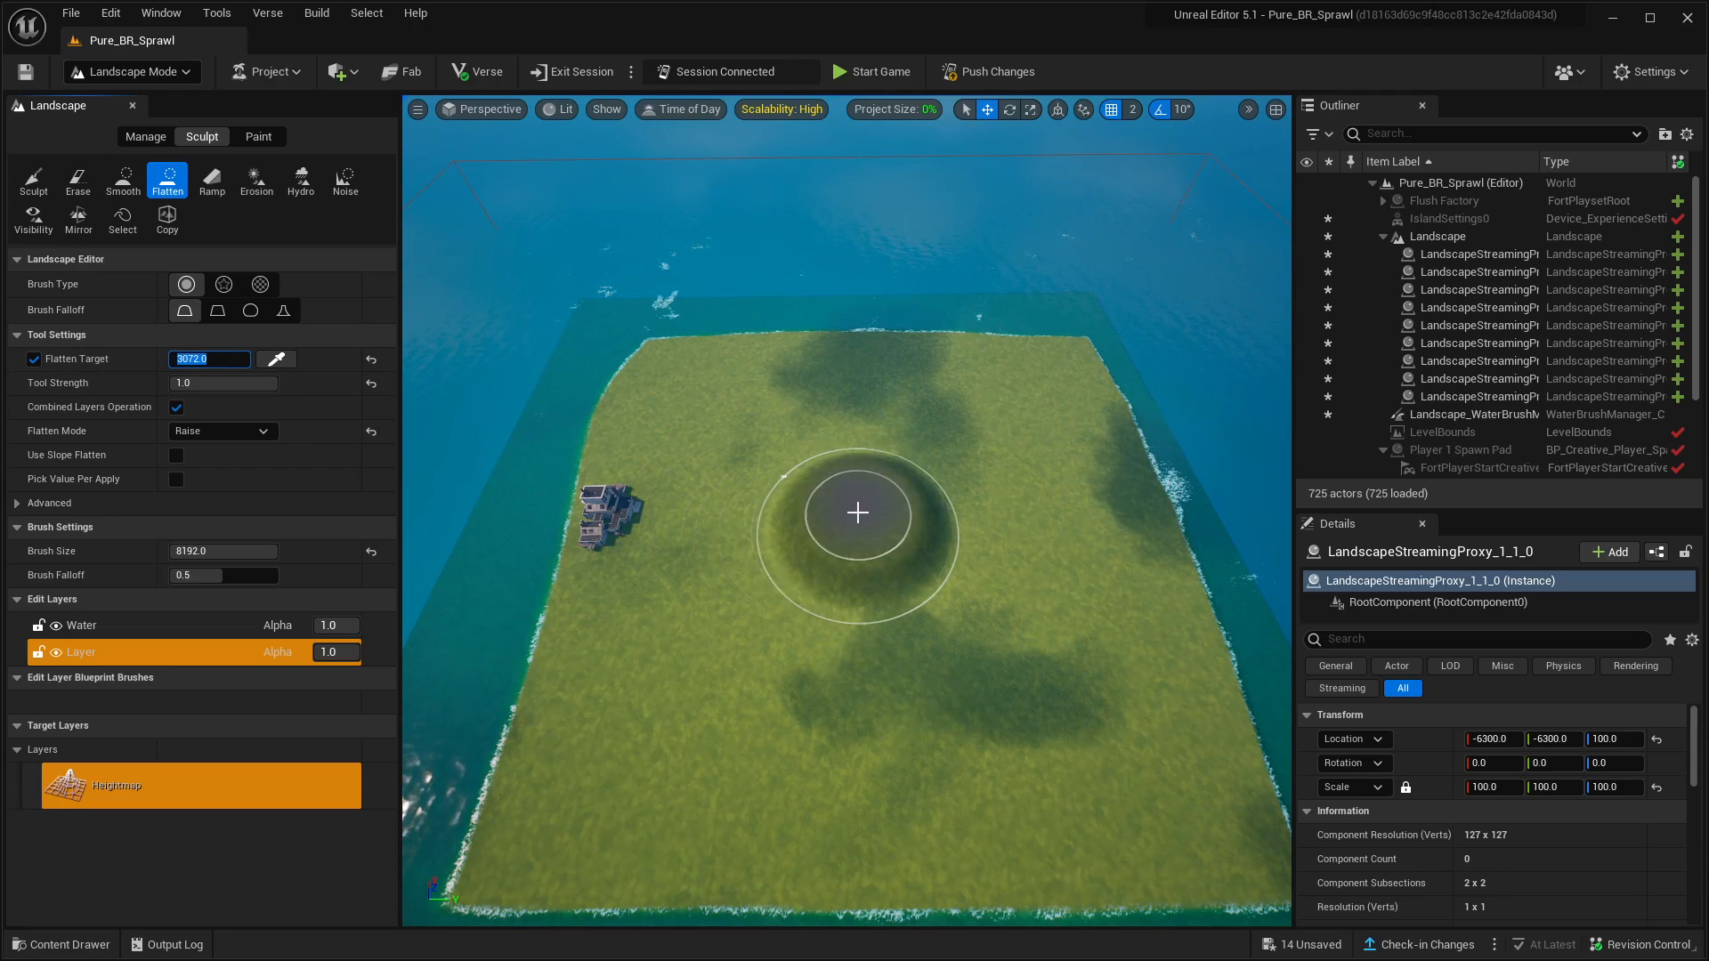
{"action": "mouse_move", "coordinate": [807, 638]}
{"action": "right_mouse_down"}
{"action": "mouse_move", "coordinate": [770, 472]}
{"action": "mouse_move", "coordinate": [744, 423]}
{"action": "mouse_move", "coordinate": [694, 414]}
{"action": "mouse_move", "coordinate": [810, 445]}
{"action": "mouse_move", "coordinate": [770, 442]}
{"action": "mouse_move", "coordinate": [801, 648]}
{"action": "mouse_move", "coordinate": [805, 623]}
{"action": "mouse_move", "coordinate": [820, 629]}
{"action": "right_mouse_up"}
{"action": "key", "text": "q"}
{"action": "key", "text": "w"}
{"action": "key", "text": "e"}
{"action": "key", "text": "s"}
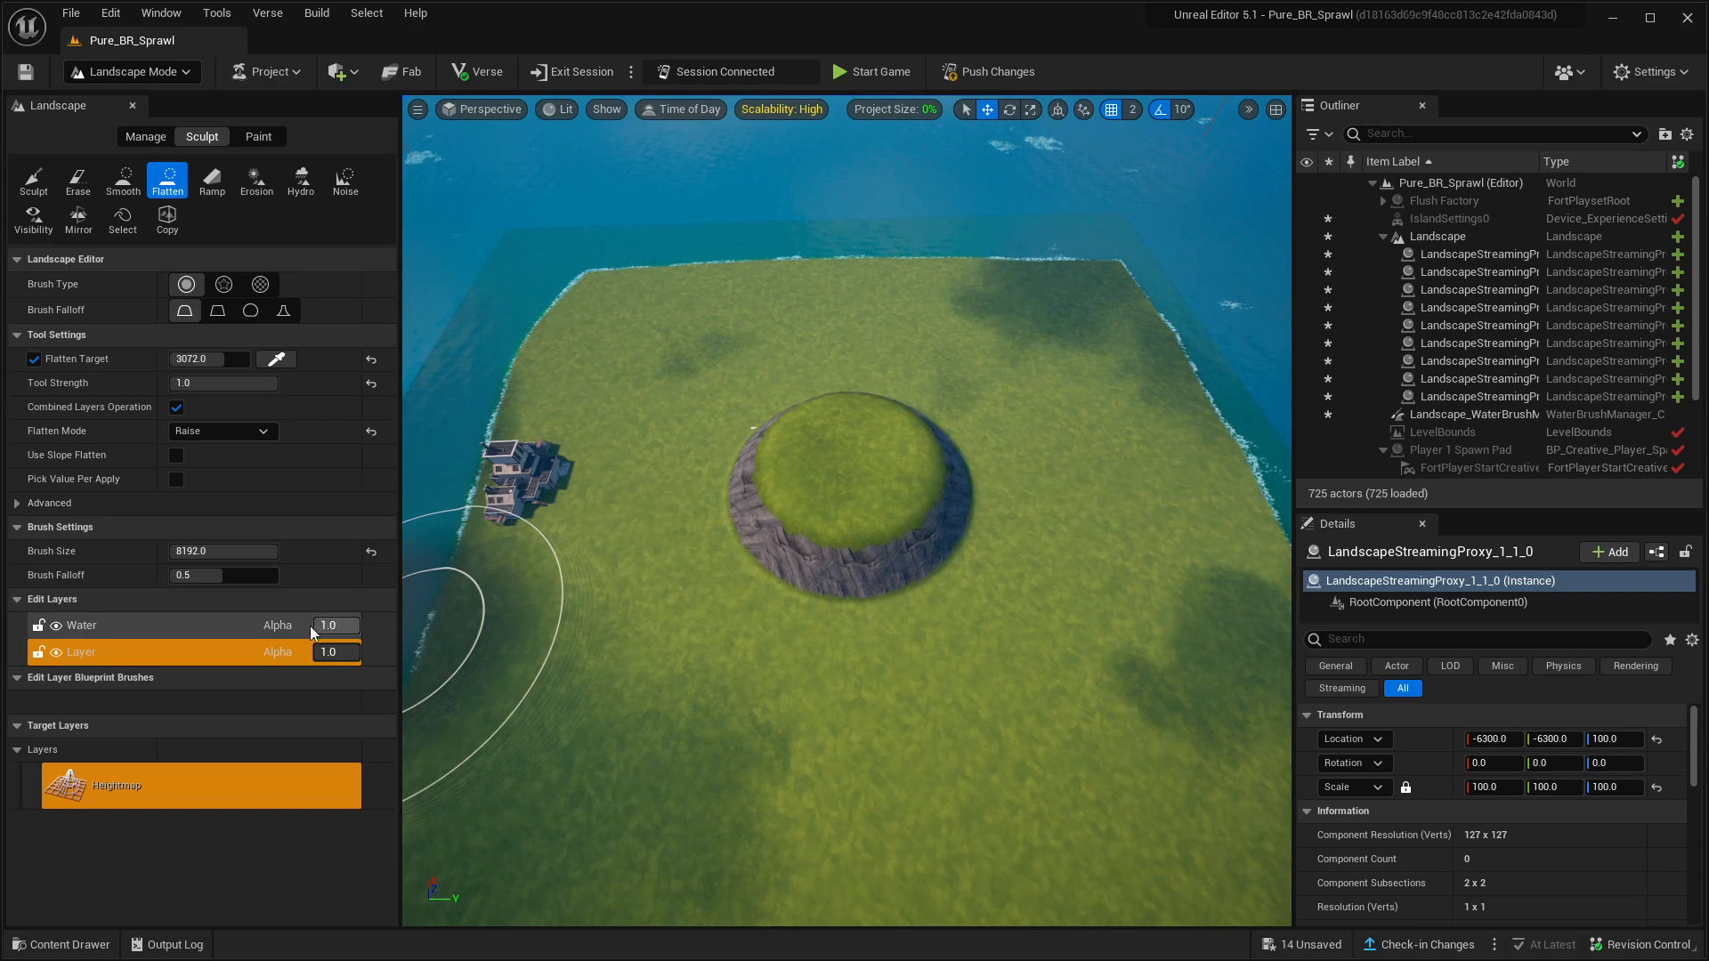
Return to Selection mode and unselect all actors
{"action": "left_click", "coordinate": [163, 73]}
{"action": "left_click", "coordinate": [76, 18]}
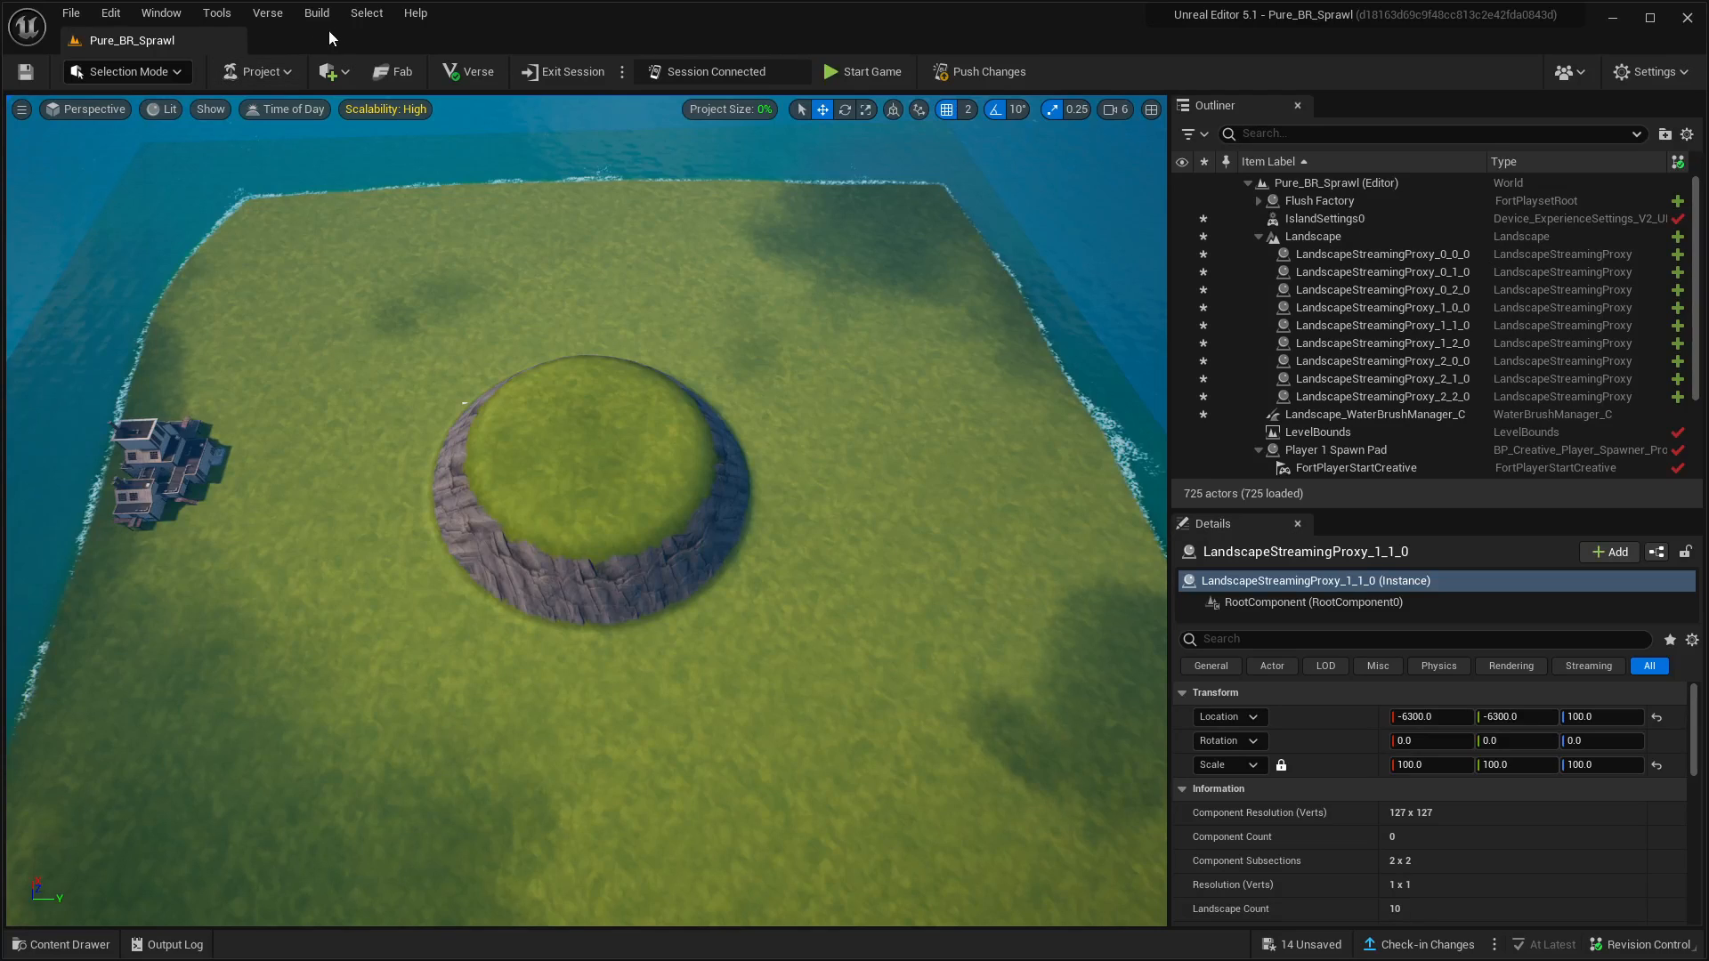
{"action": "left_click", "coordinate": [366, 13]}
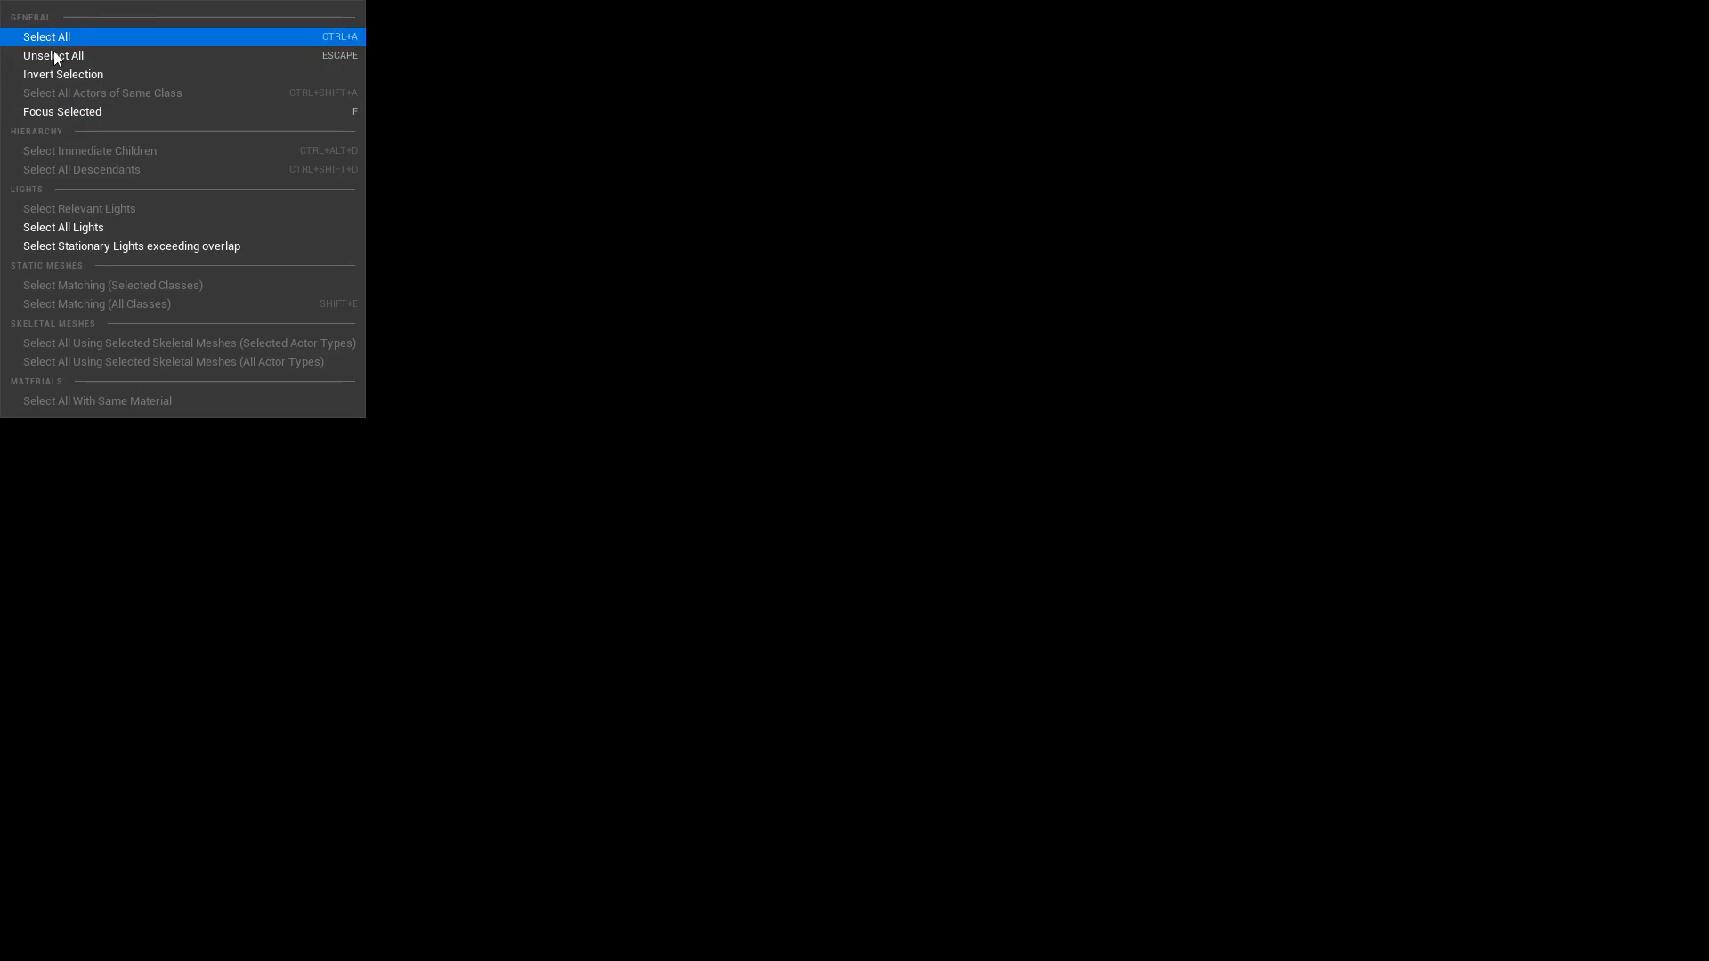
{"action": "left_click", "coordinate": [53, 56]}
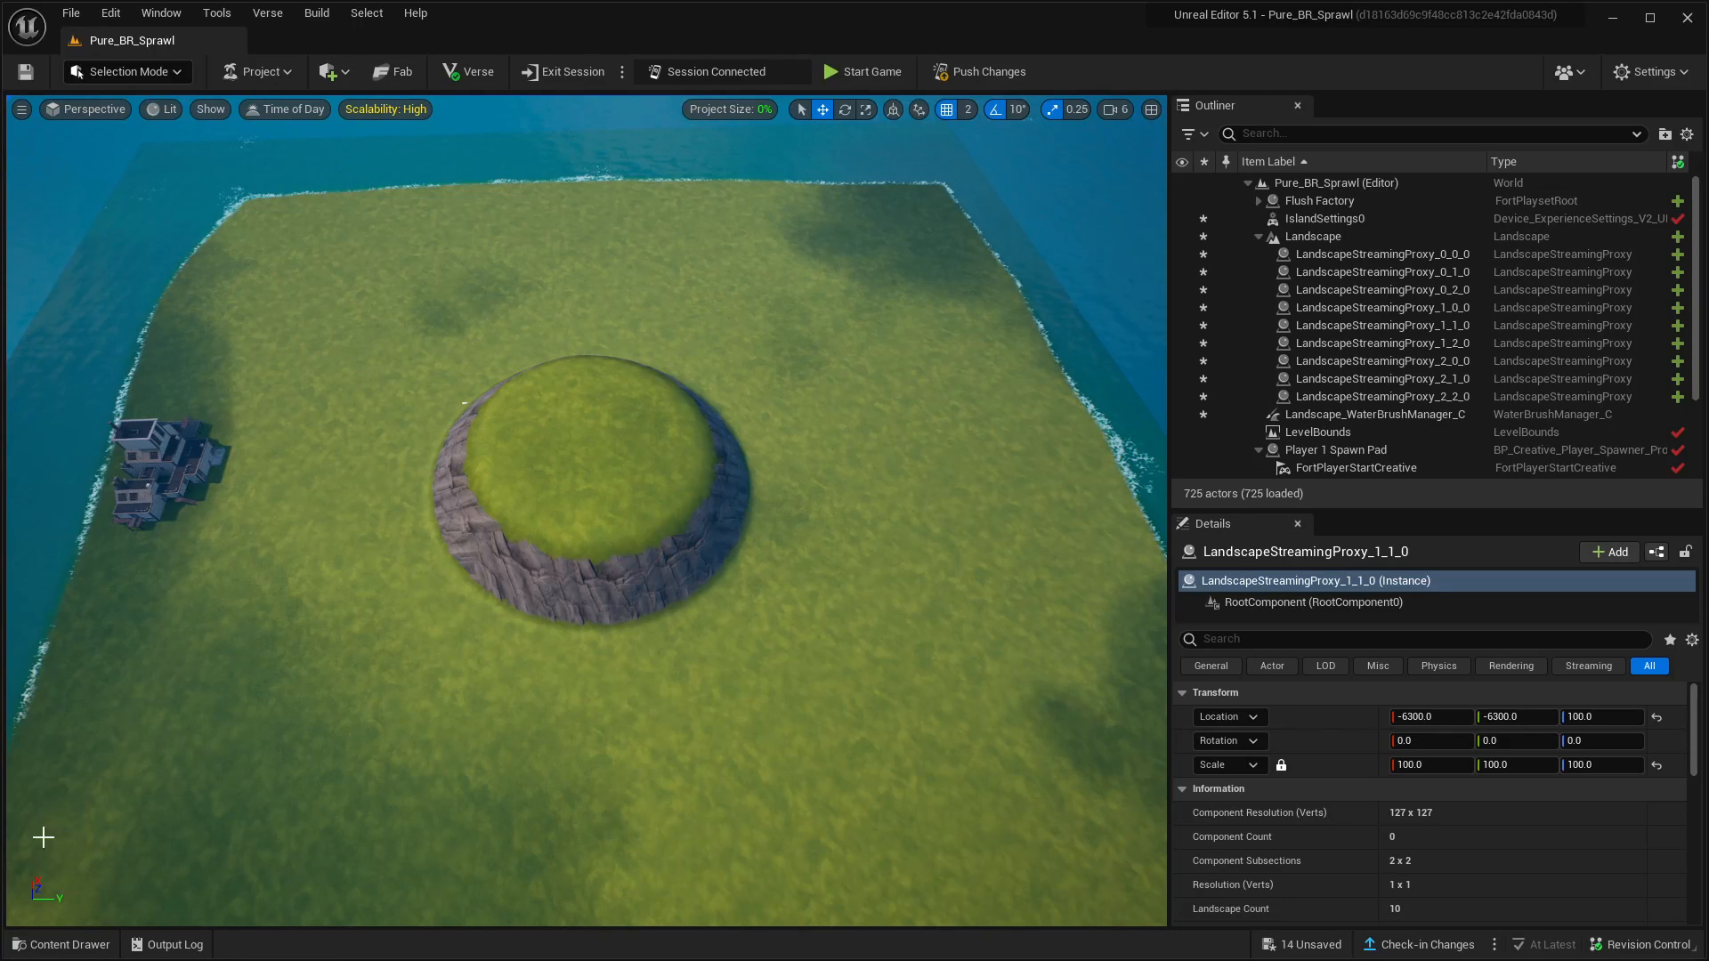
Place a River from the Fortnite Environment Water assets on the landscape just behind the central plateau
{"action": "left_click", "coordinate": [68, 947]}
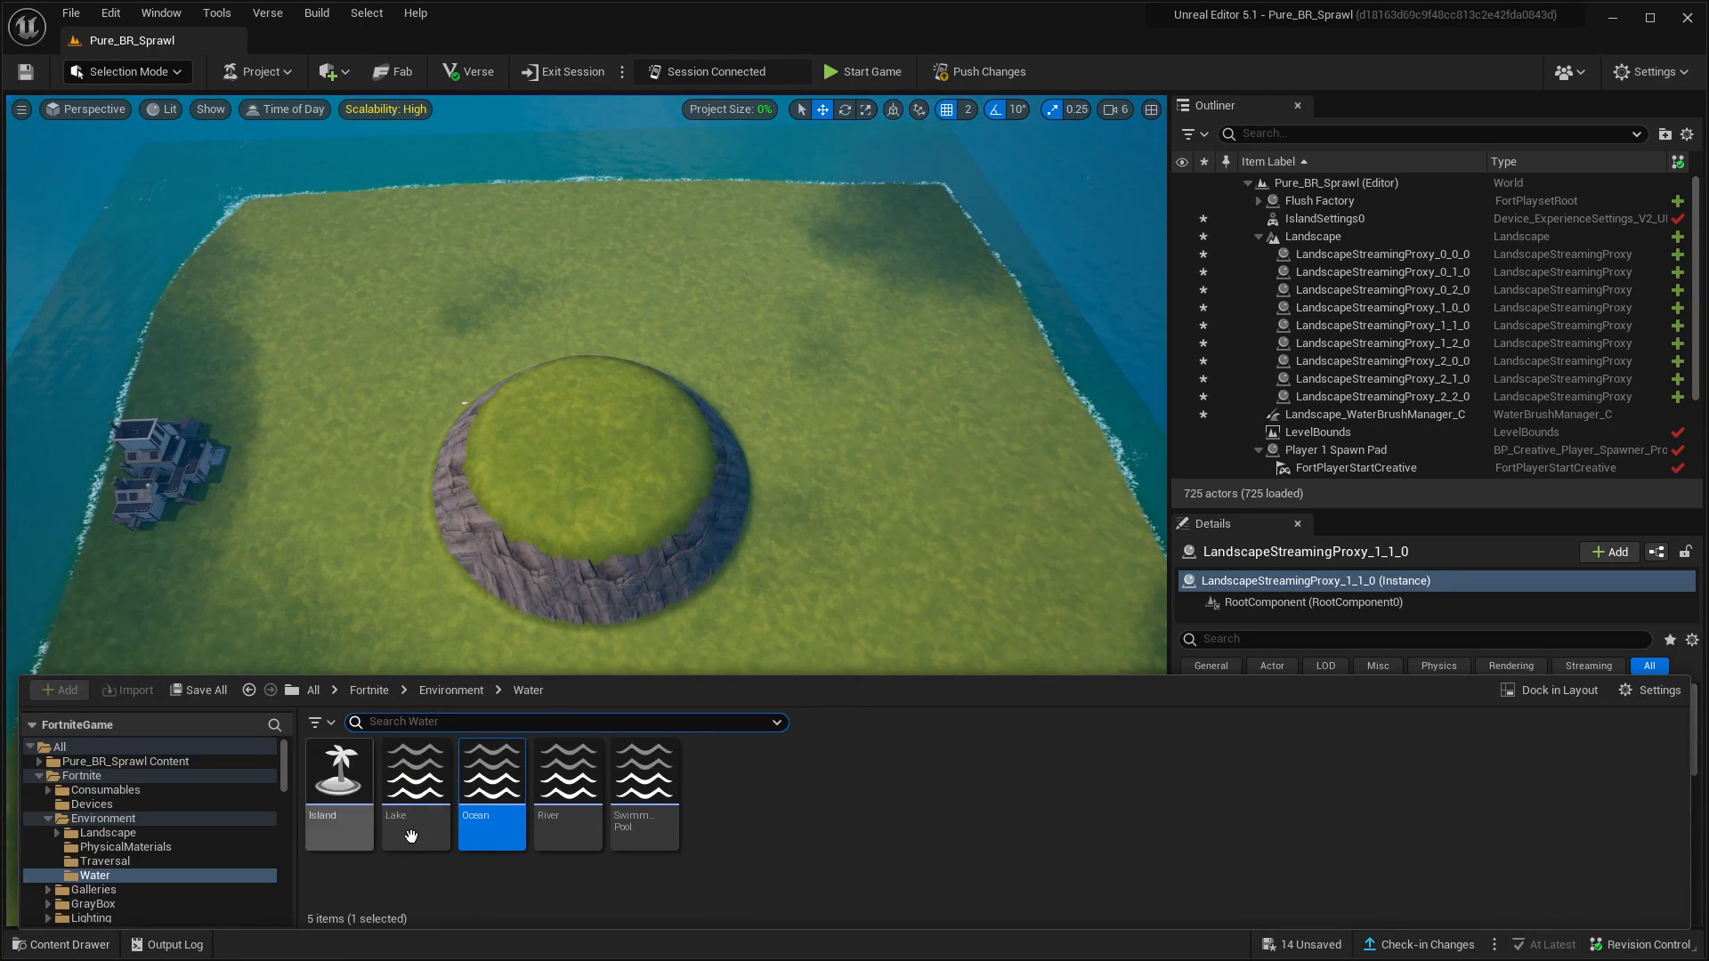
{"action": "left_click", "coordinate": [569, 795]}
{"action": "left_click_drag", "start_coordinate": [573, 666], "coordinate": [580, 378]}
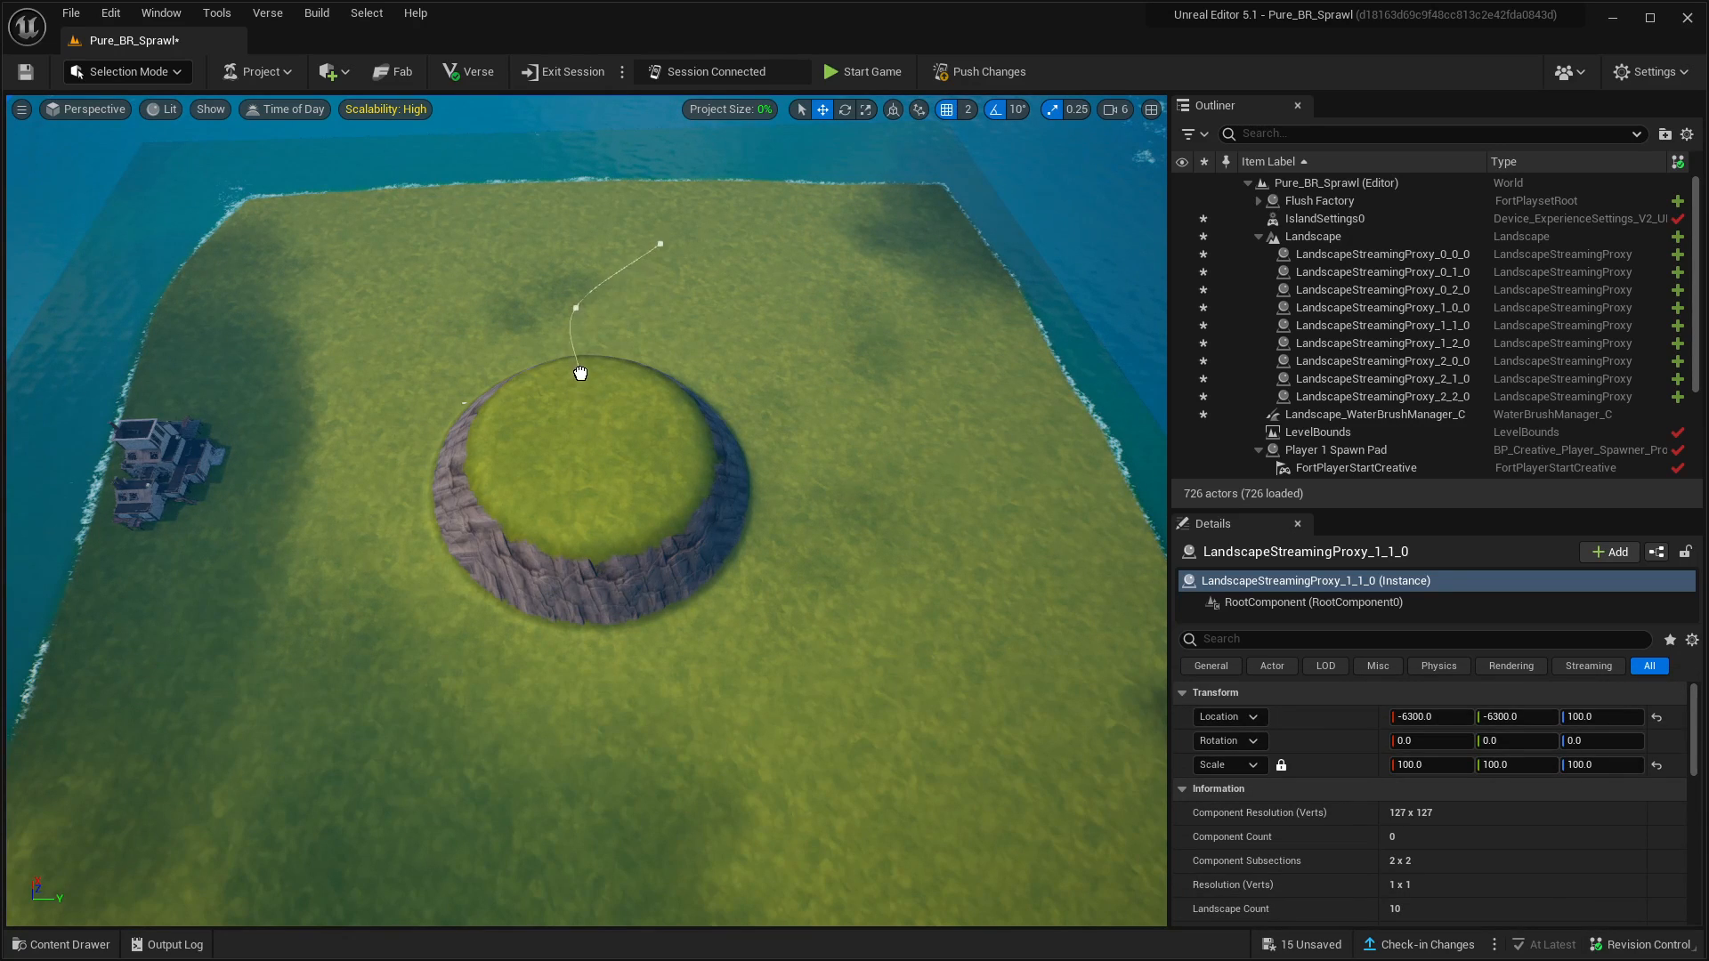
View the placed river up close and examine its Terrain, Affects Landscape and Selected Points settings
{"action": "mouse_move", "coordinate": [809, 628]}
{"action": "right_mouse_down"}
{"action": "mouse_move", "coordinate": [730, 643]}
{"action": "mouse_move", "coordinate": [698, 614]}
{"action": "mouse_move", "coordinate": [806, 503]}
{"action": "mouse_move", "coordinate": [841, 516]}
{"action": "mouse_move", "coordinate": [802, 618]}
{"action": "right_mouse_up"}
{"action": "key", "text": "w"}
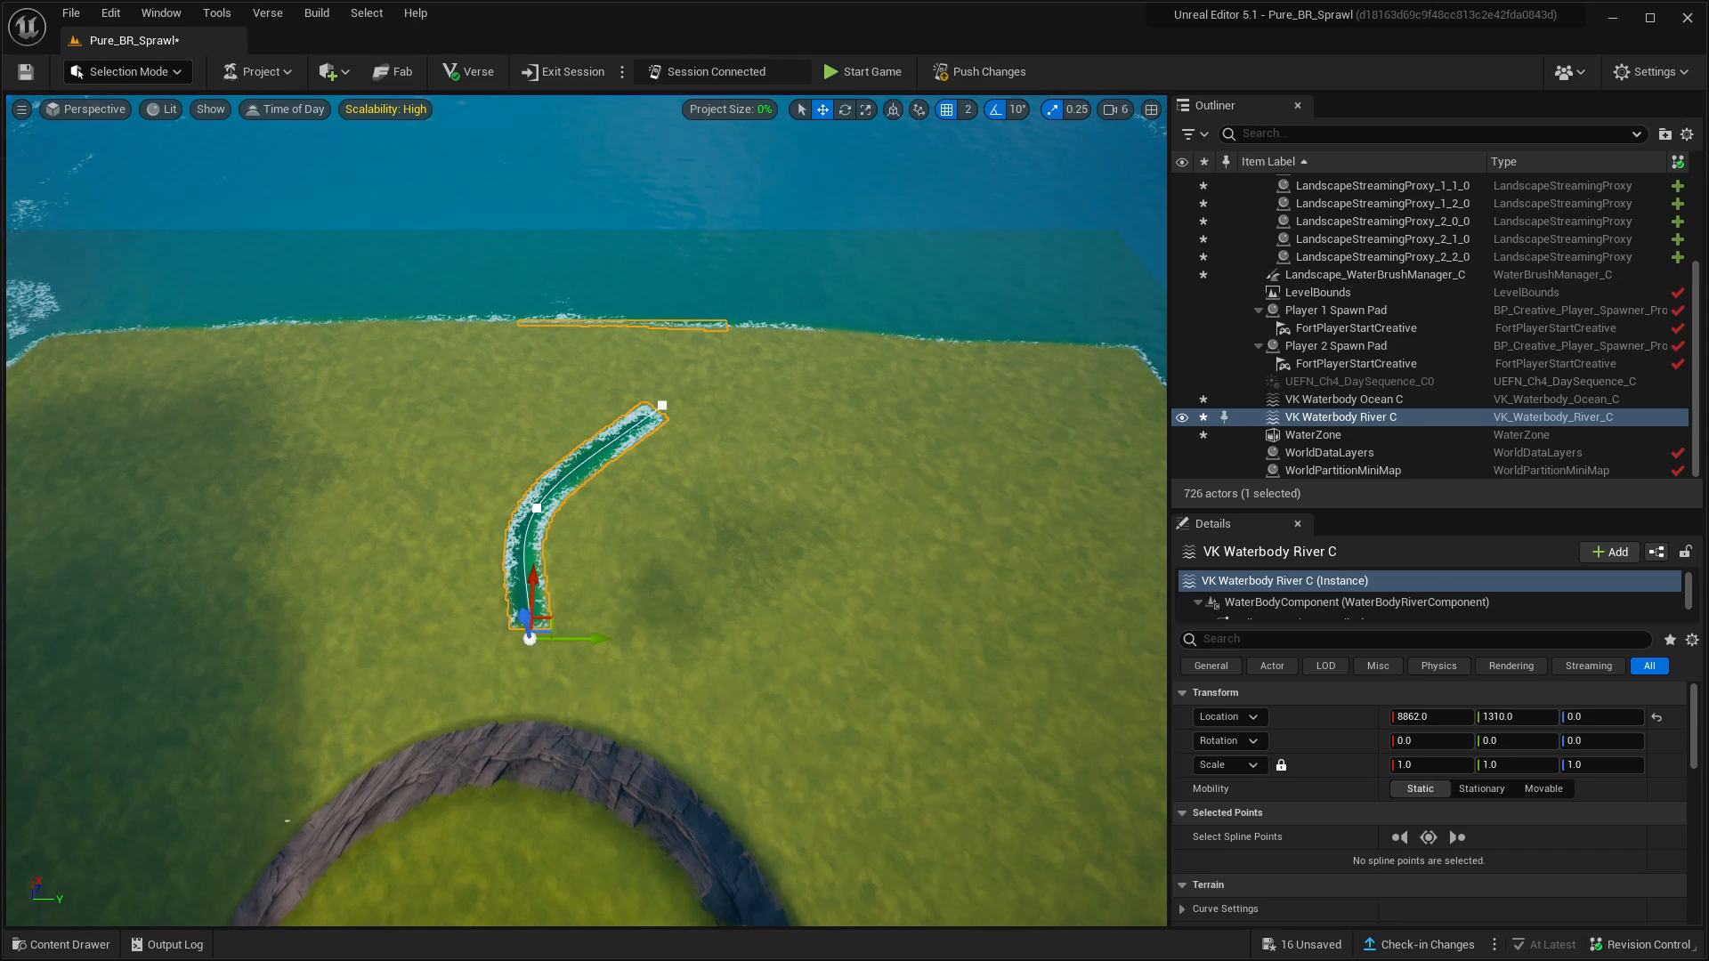
{"action": "scroll", "coordinate": [1549, 780], "scroll_direction": "down", "scroll_amount": 5}
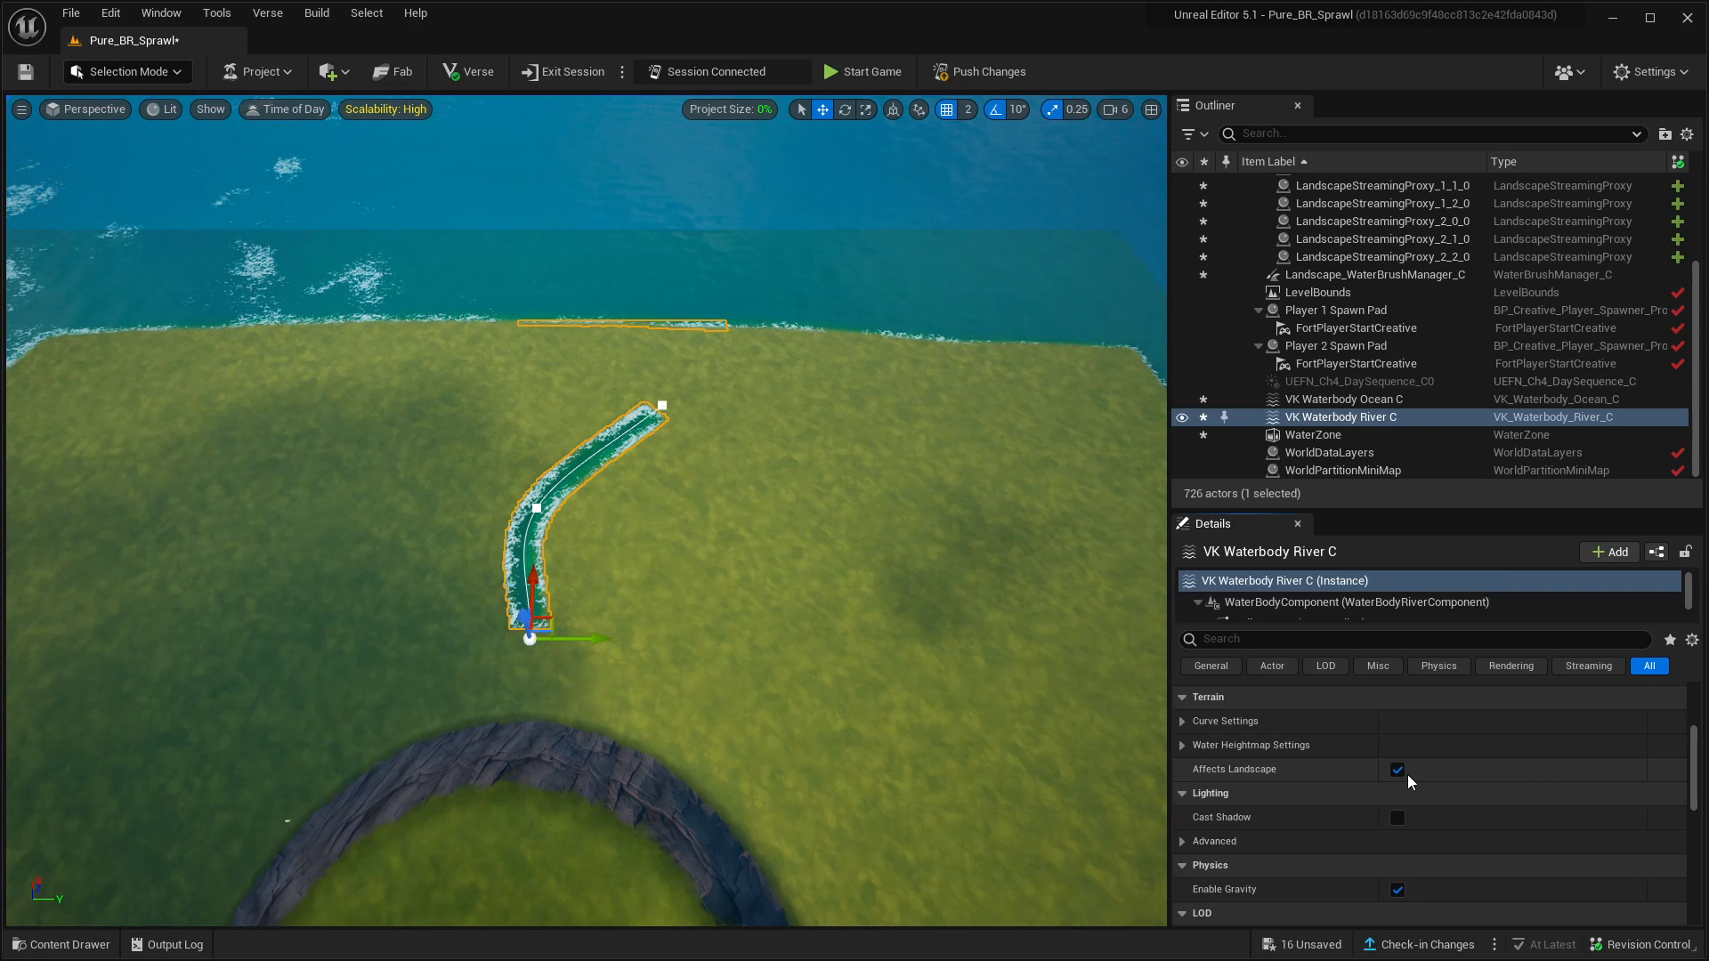
{"action": "scroll", "coordinate": [1695, 776], "scroll_direction": "up", "scroll_amount": 1}
{"action": "scroll", "coordinate": [1695, 777], "scroll_direction": "up", "scroll_amount": 2}
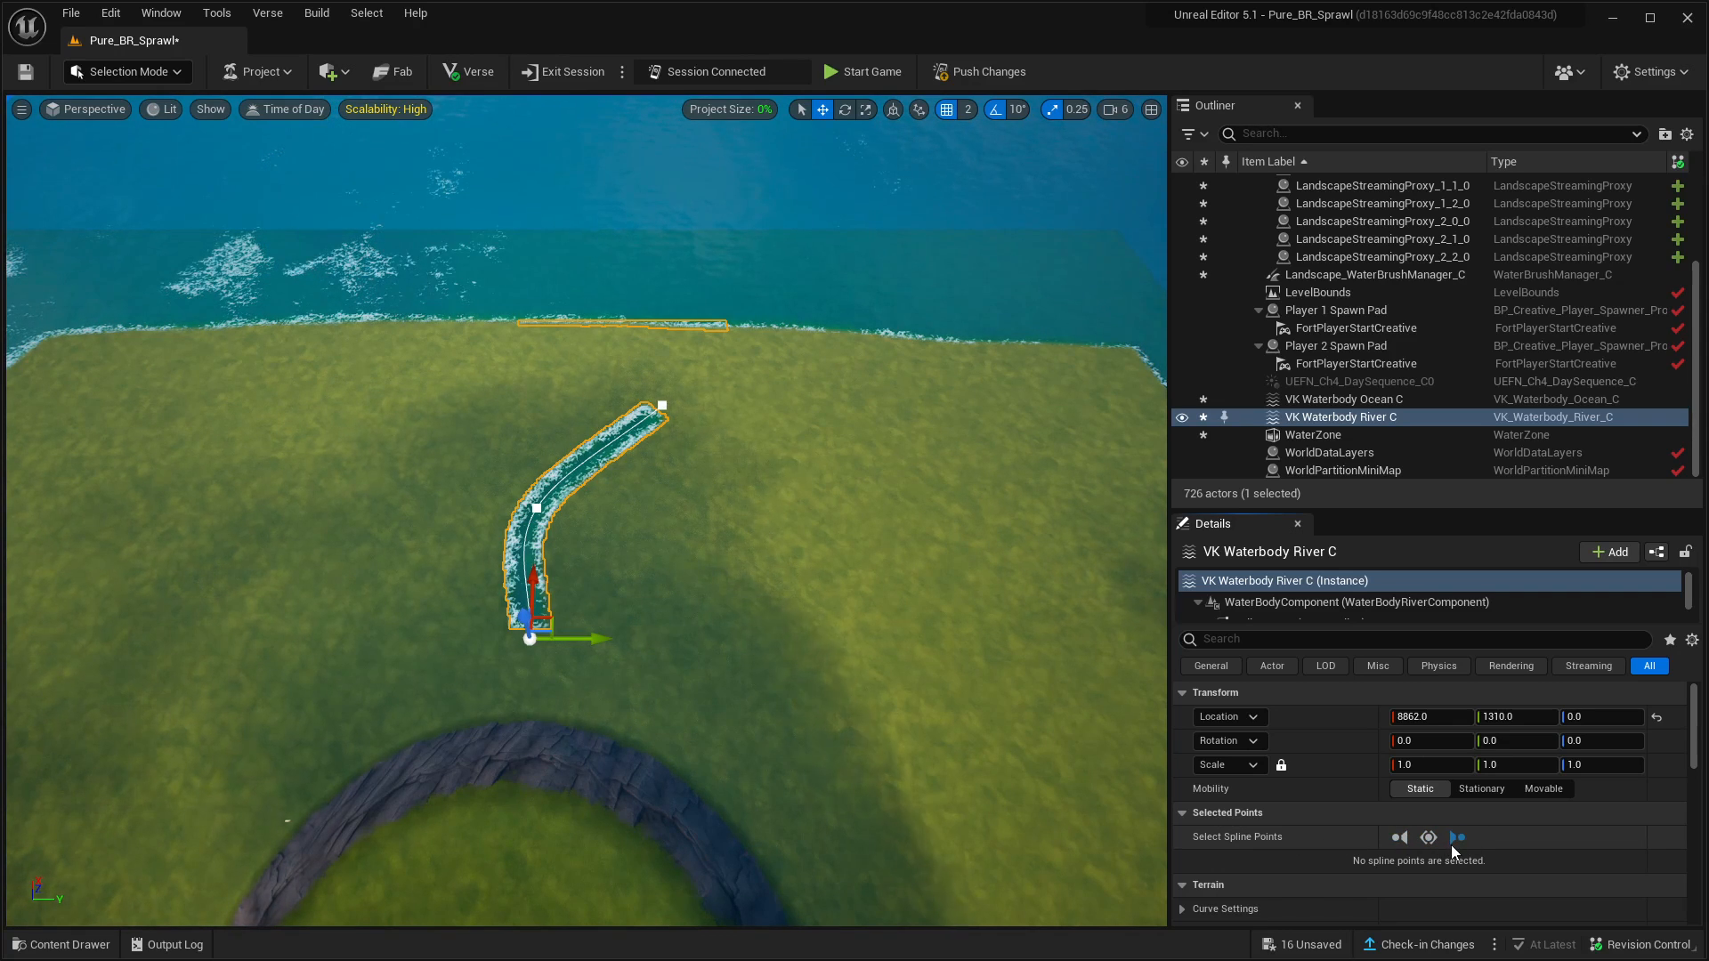
Step through the river's first, middle and last spline points to see where each one sits
{"action": "left_click", "coordinate": [1405, 840]}
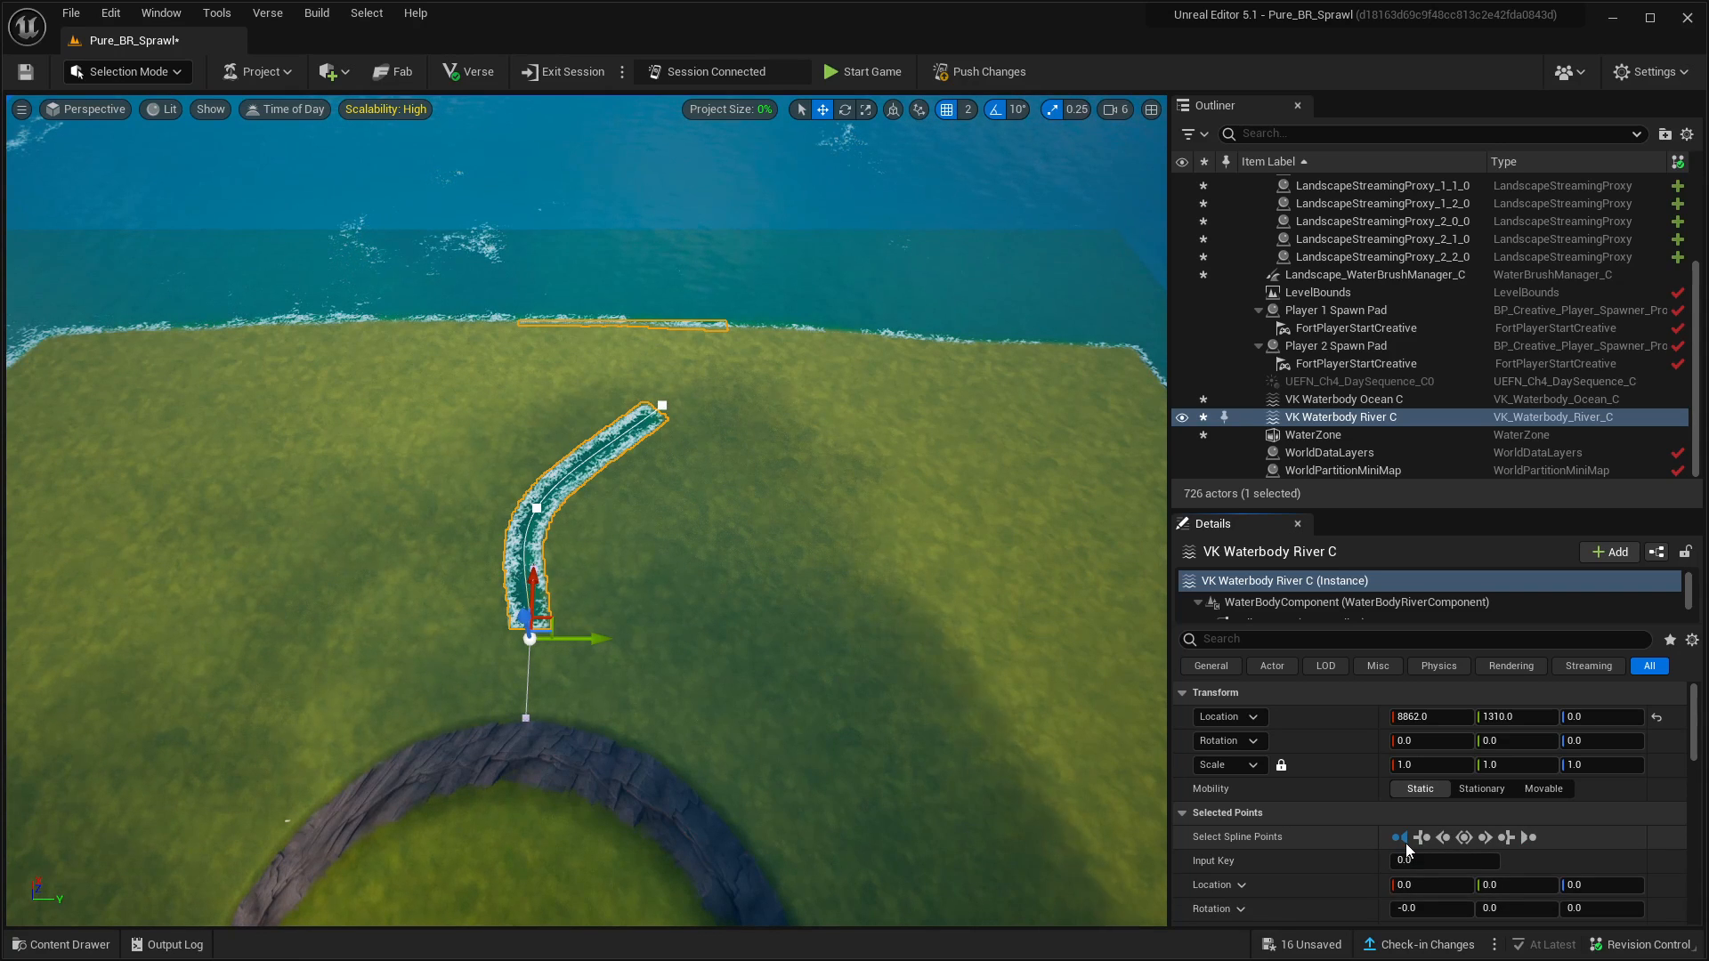
{"action": "left_click", "coordinate": [1483, 839]}
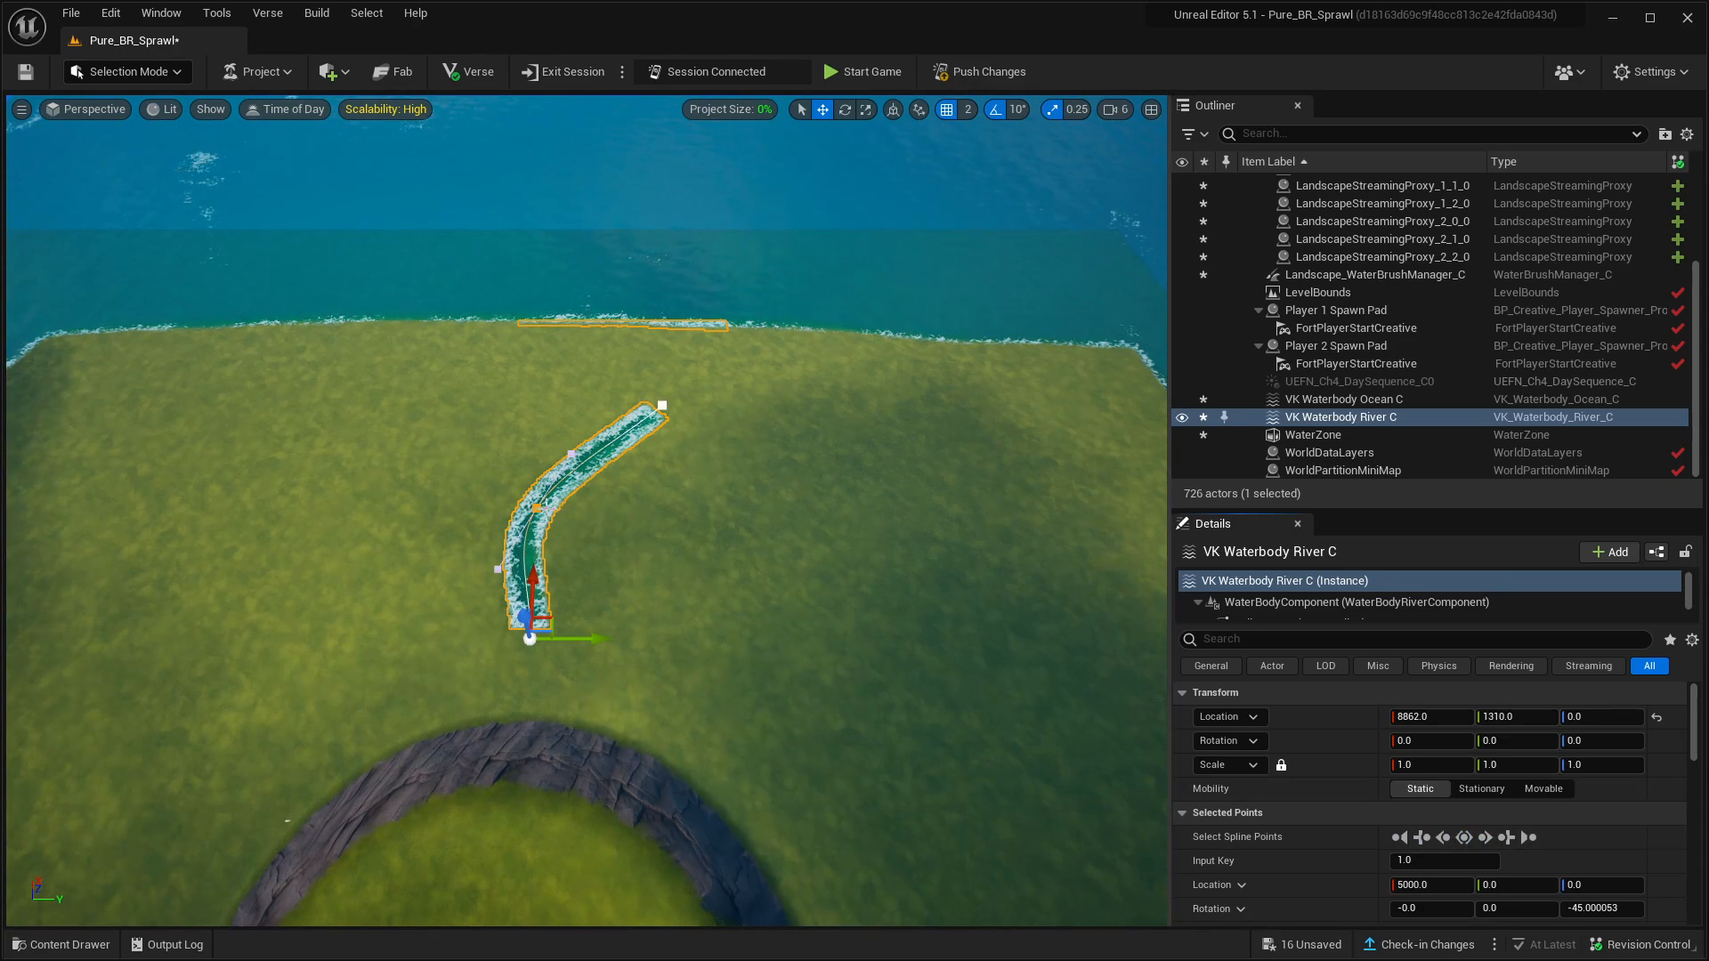
{"action": "left_click", "coordinate": [1527, 837]}
{"action": "mouse_move", "coordinate": [662, 415]}
{"action": "right_mouse_down"}
{"action": "mouse_move", "coordinate": [662, 391]}
{"action": "mouse_move", "coordinate": [662, 445]}
{"action": "right_mouse_up"}
{"action": "right_click_drag", "start_coordinate": [344, 673], "coordinate": [335, 705]}
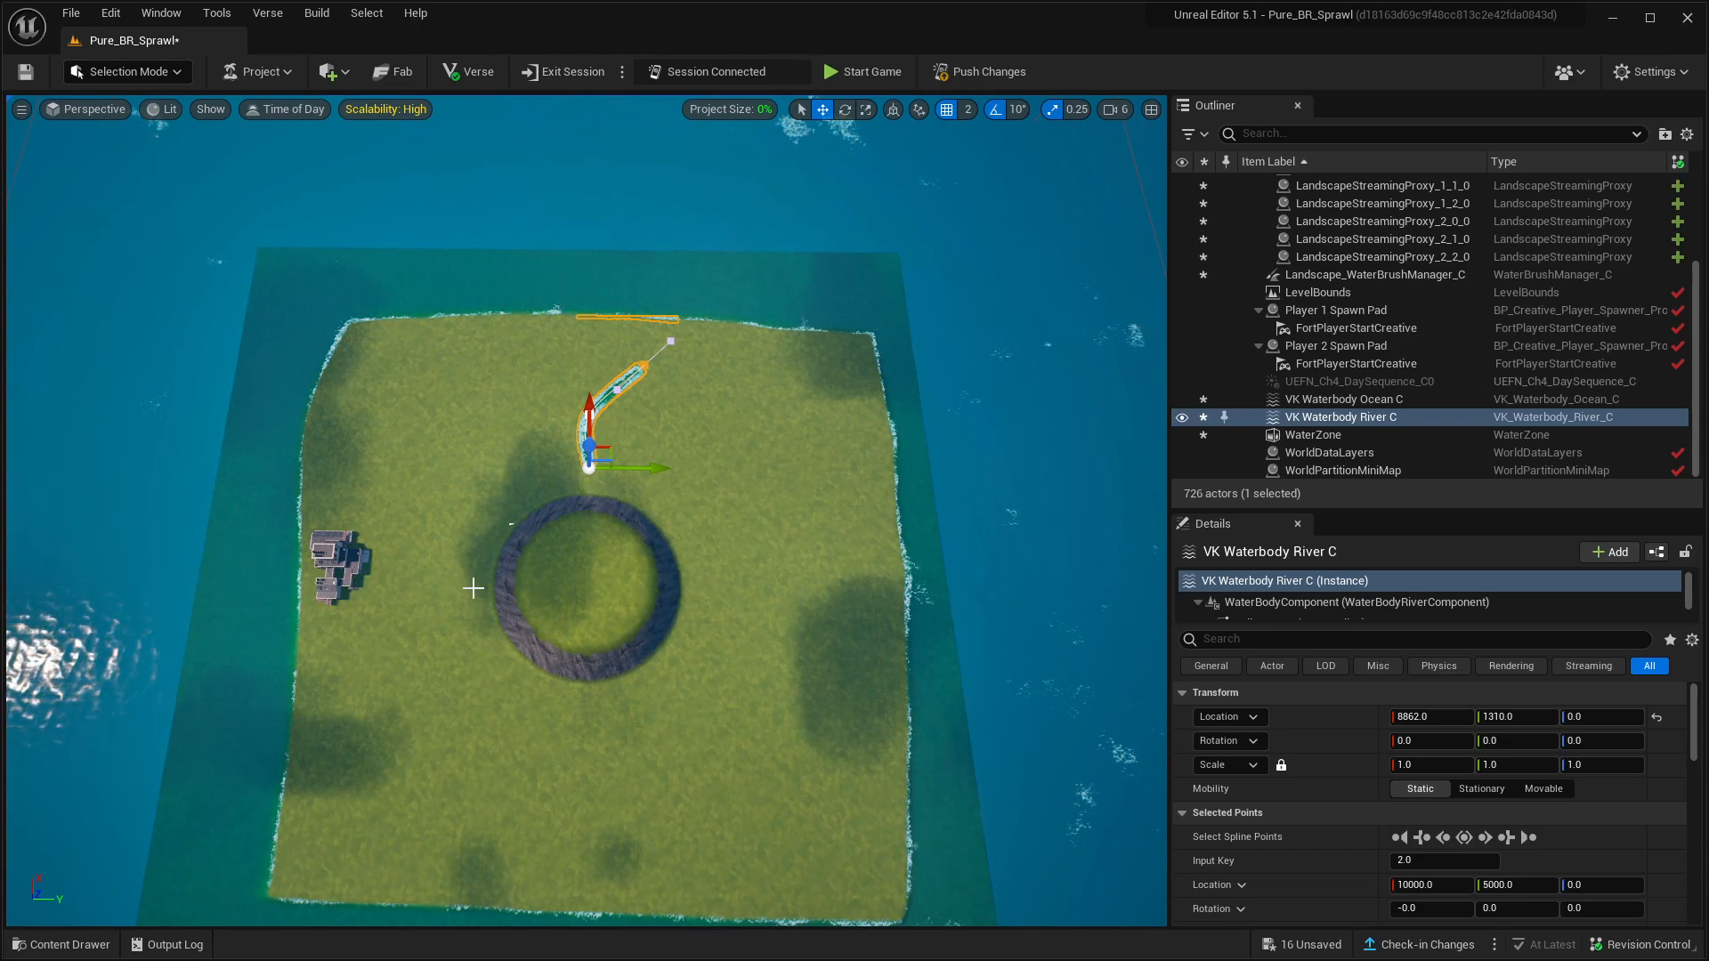
Move the whole river back to the central plateau so its start cuts into the cliff, at about X 4786, Y 330
{"action": "right_click_drag", "start_coordinate": [602, 596], "coordinate": [290, 587]}
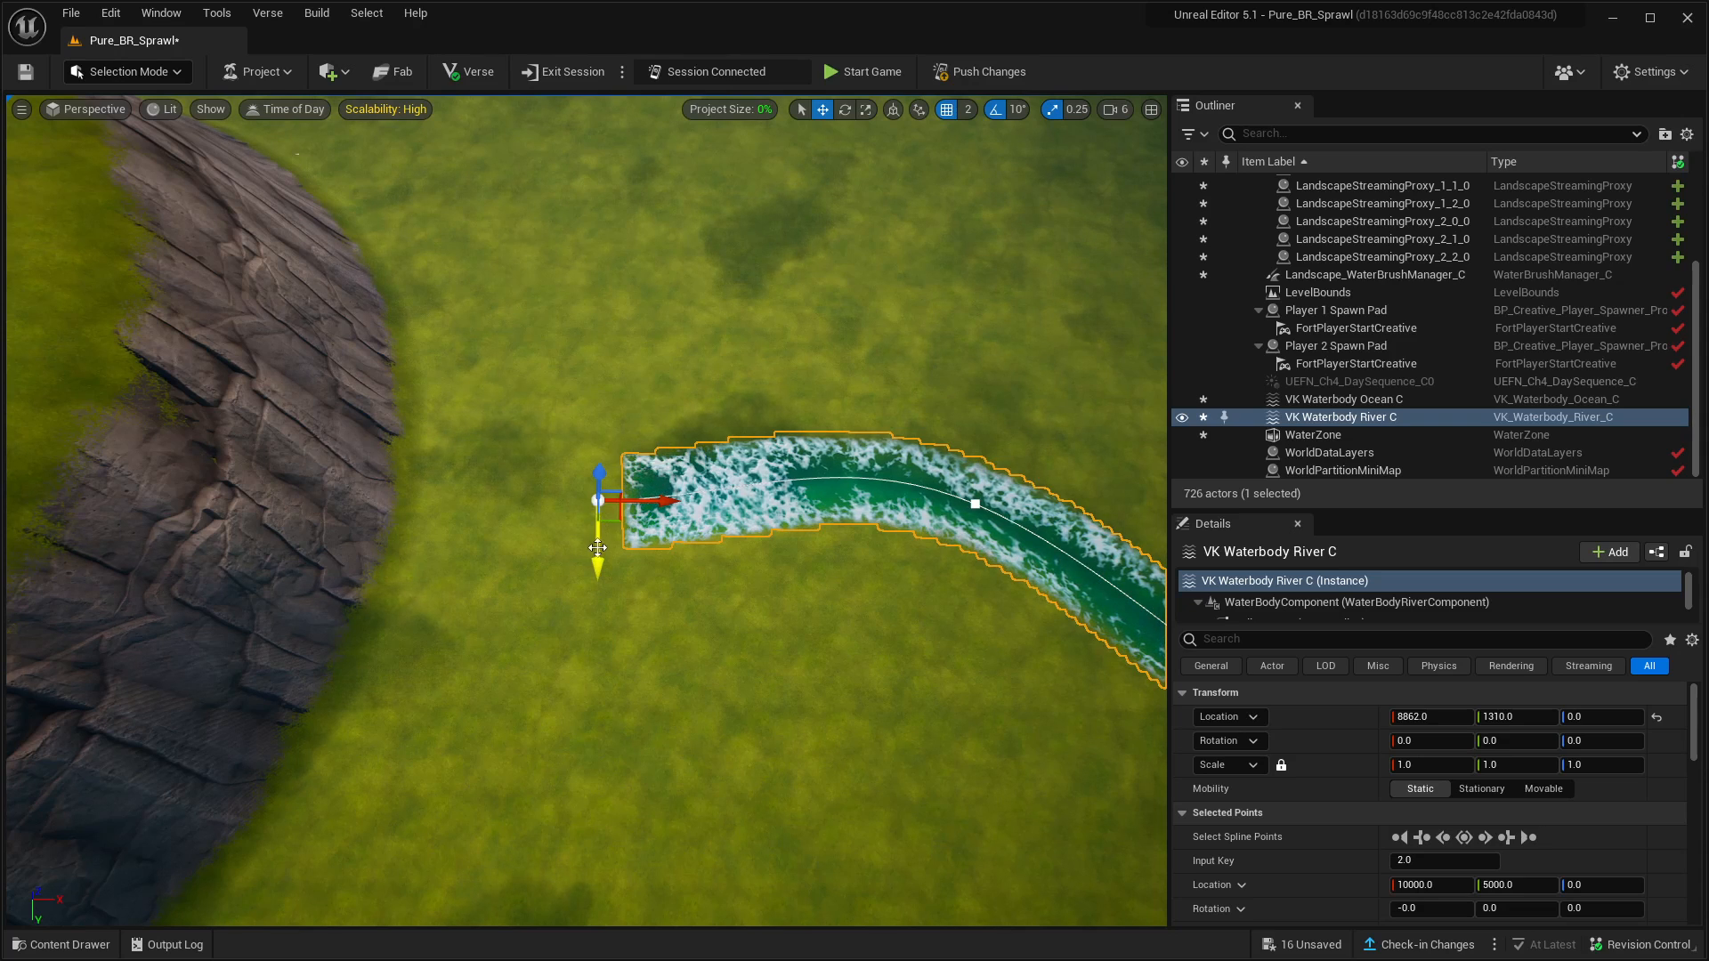
{"action": "left_click_drag", "start_coordinate": [617, 517], "coordinate": [370, 496]}
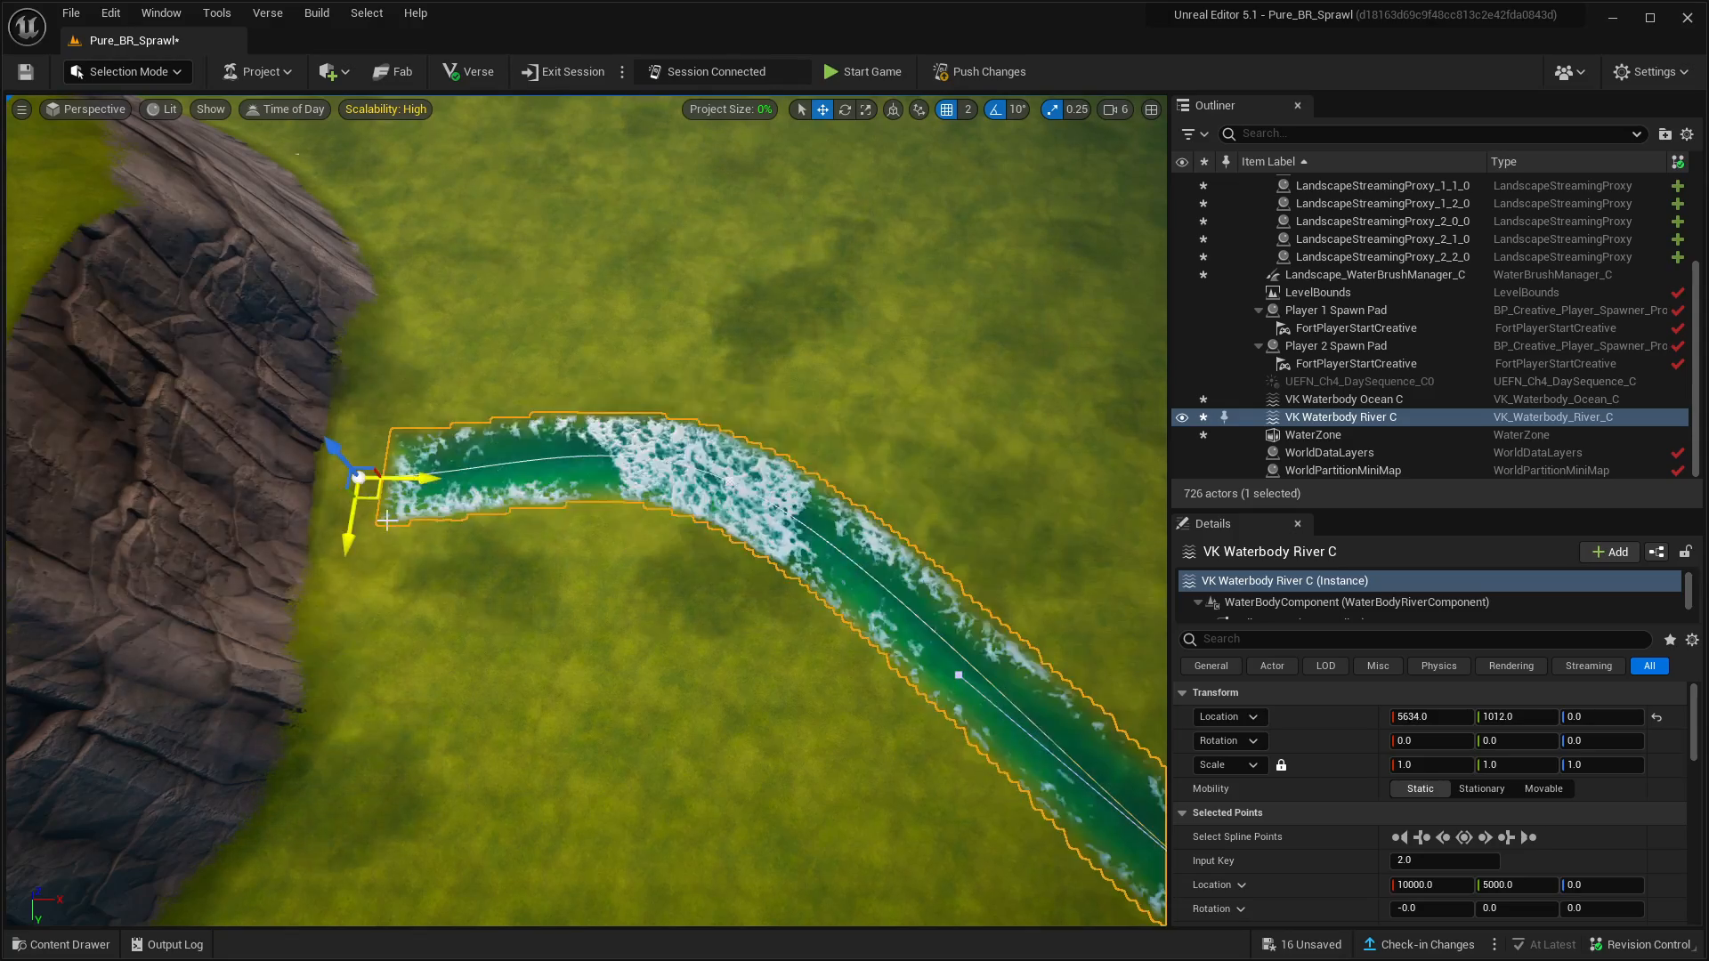
{"action": "key", "text": "s"}
{"action": "right_click_drag", "start_coordinate": [370, 495], "coordinate": [469, 622]}
{"action": "key", "text": "w"}
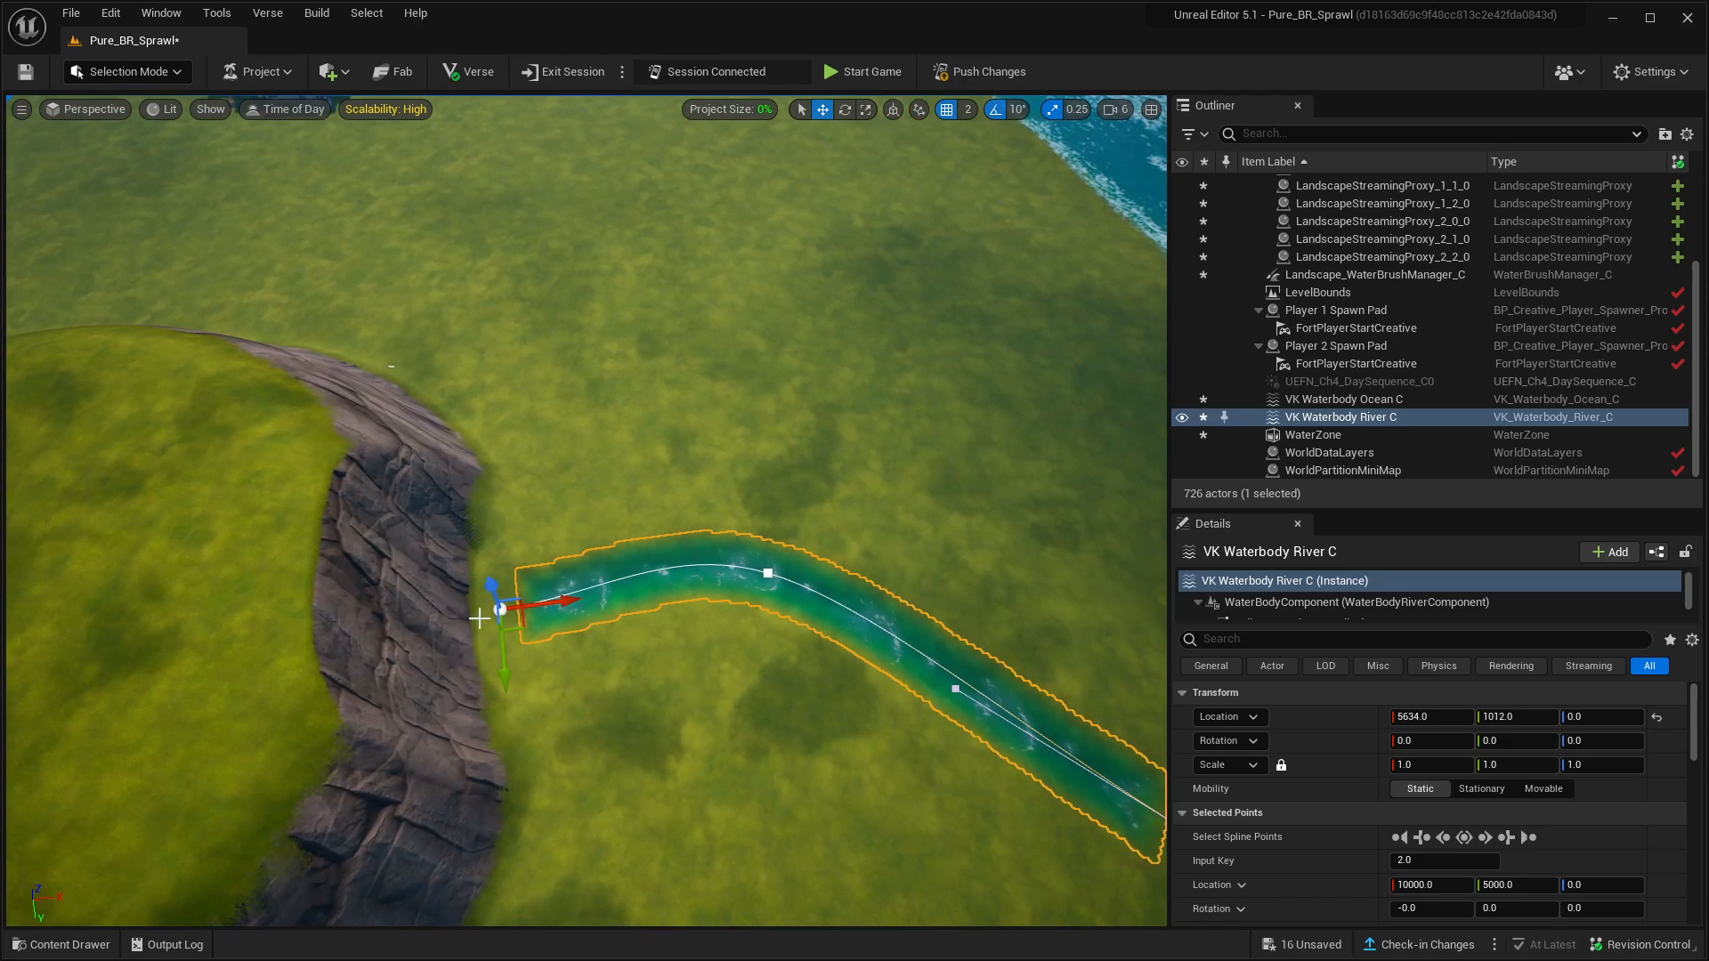
{"action": "left_click_drag", "start_coordinate": [527, 626], "coordinate": [471, 599]}
{"action": "right_click_drag", "start_coordinate": [603, 683], "coordinate": [817, 683]}
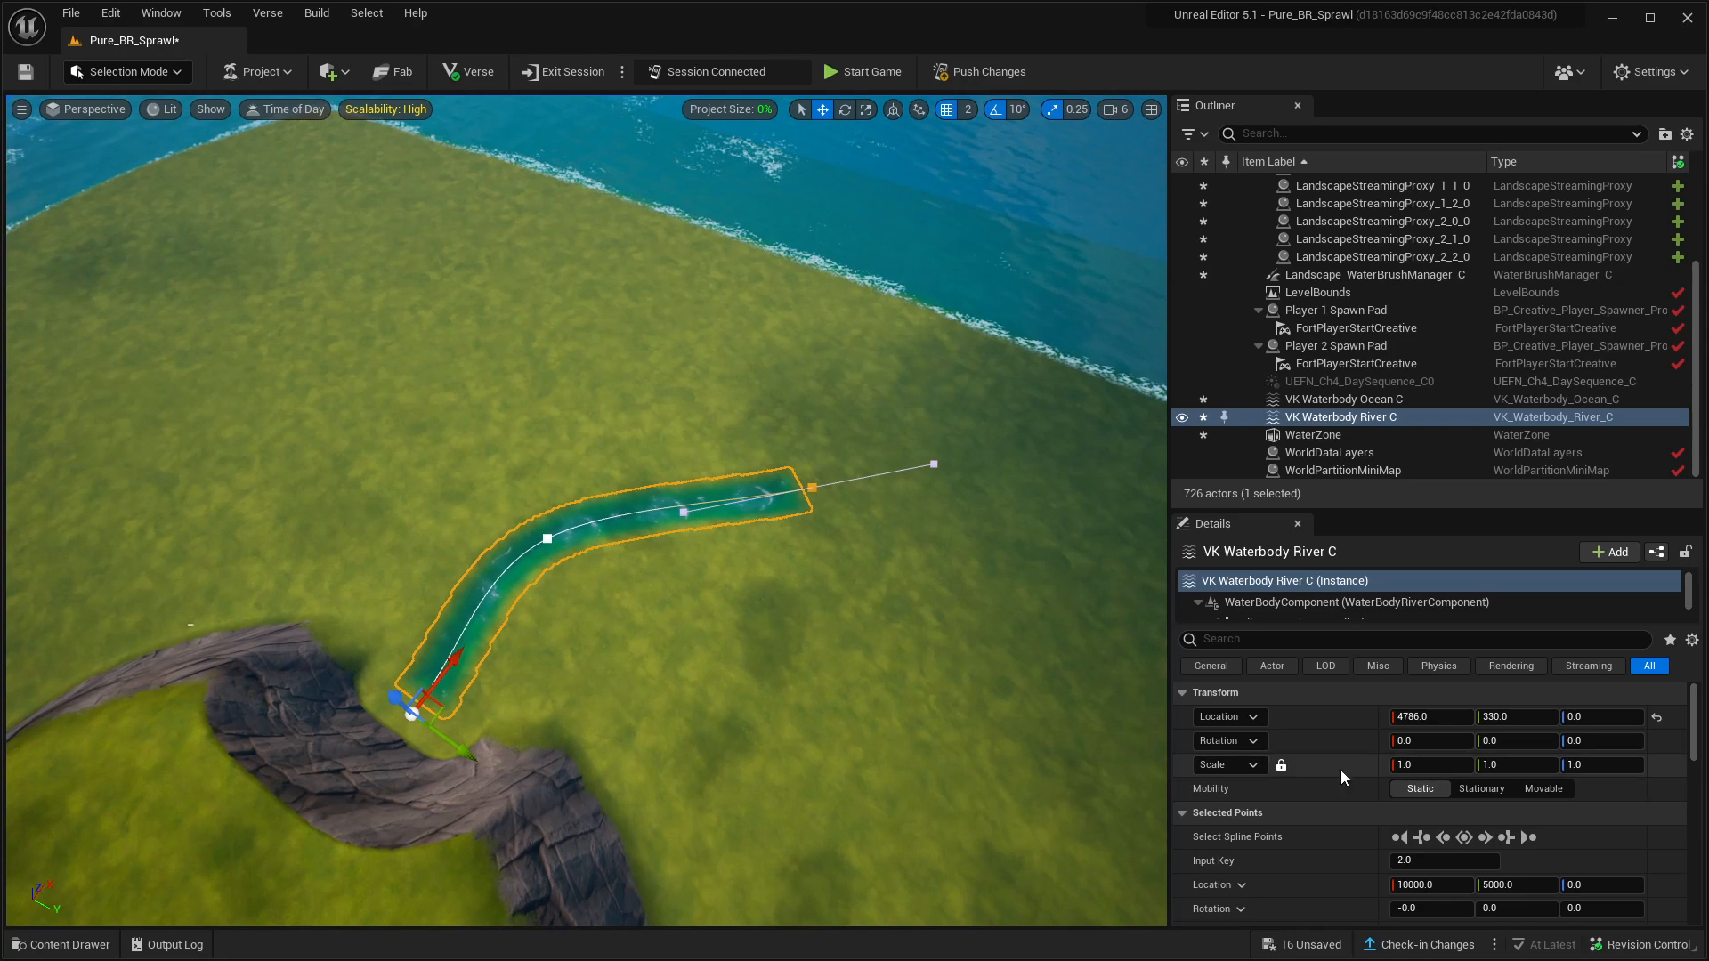
Select the river's last spline point and stretch it across the grass to the shoreline, to about X 19018, Y 3412
{"action": "left_click", "coordinate": [1402, 838]}
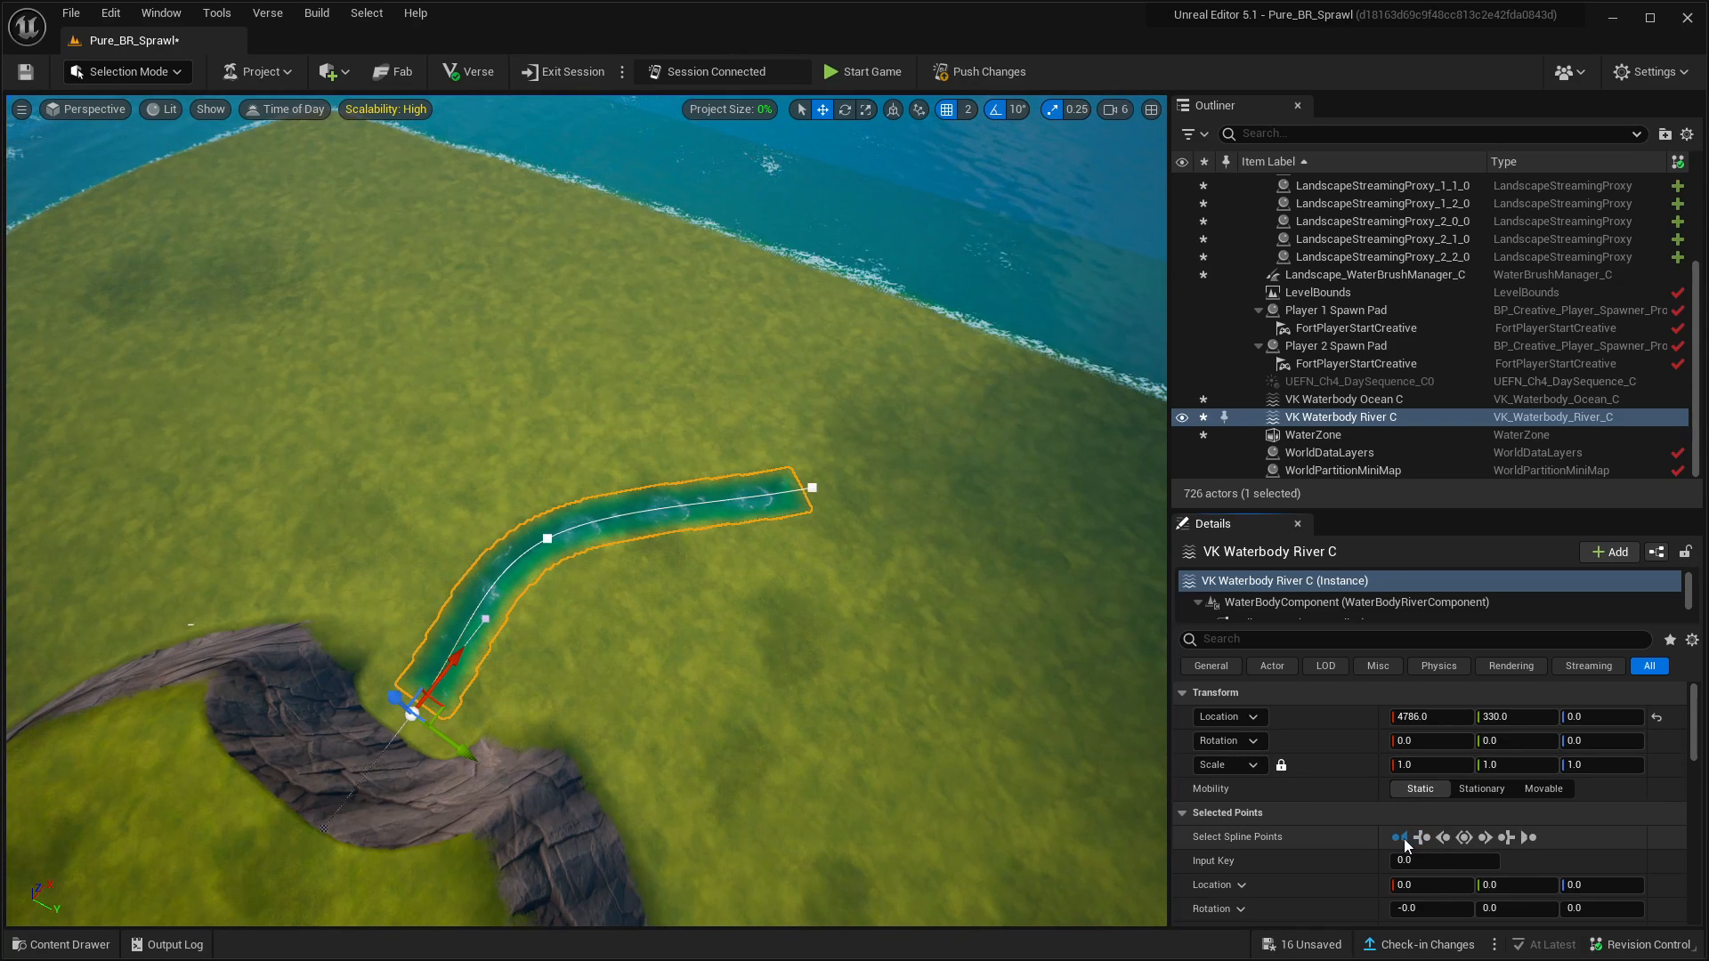
{"action": "left_click", "coordinate": [1483, 838]}
{"action": "left_click", "coordinate": [1483, 839]}
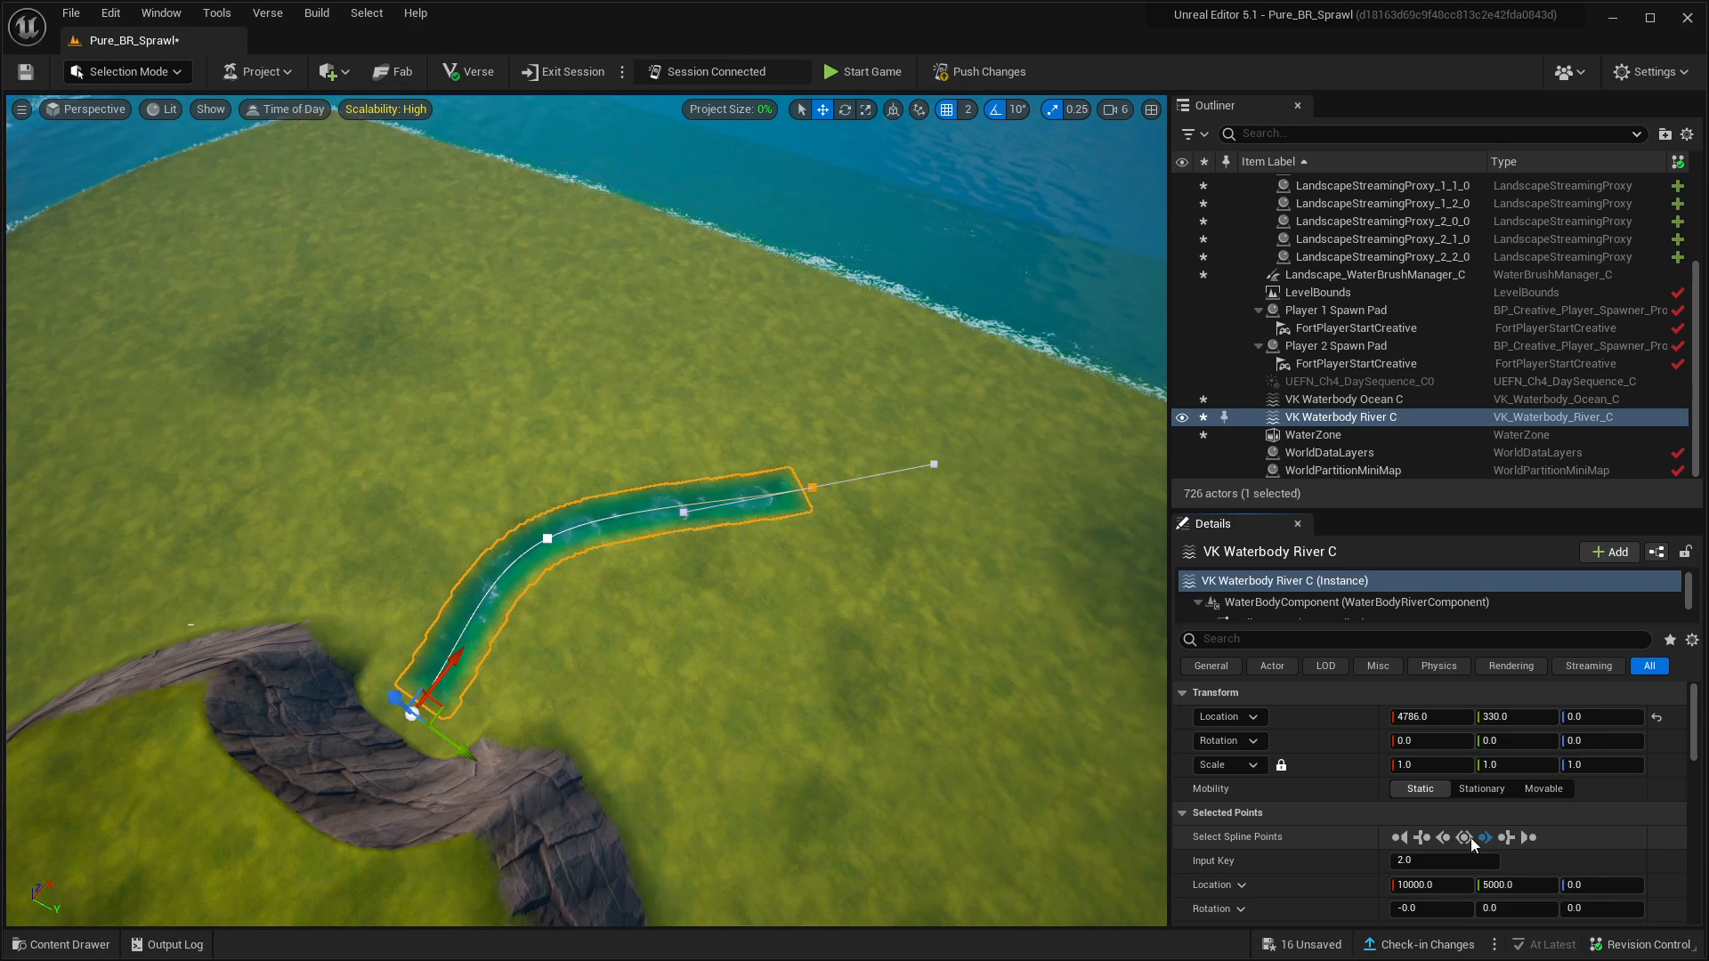
{"action": "left_click", "coordinate": [812, 486]}
{"action": "right_click_drag", "start_coordinate": [882, 486], "coordinate": [915, 546]}
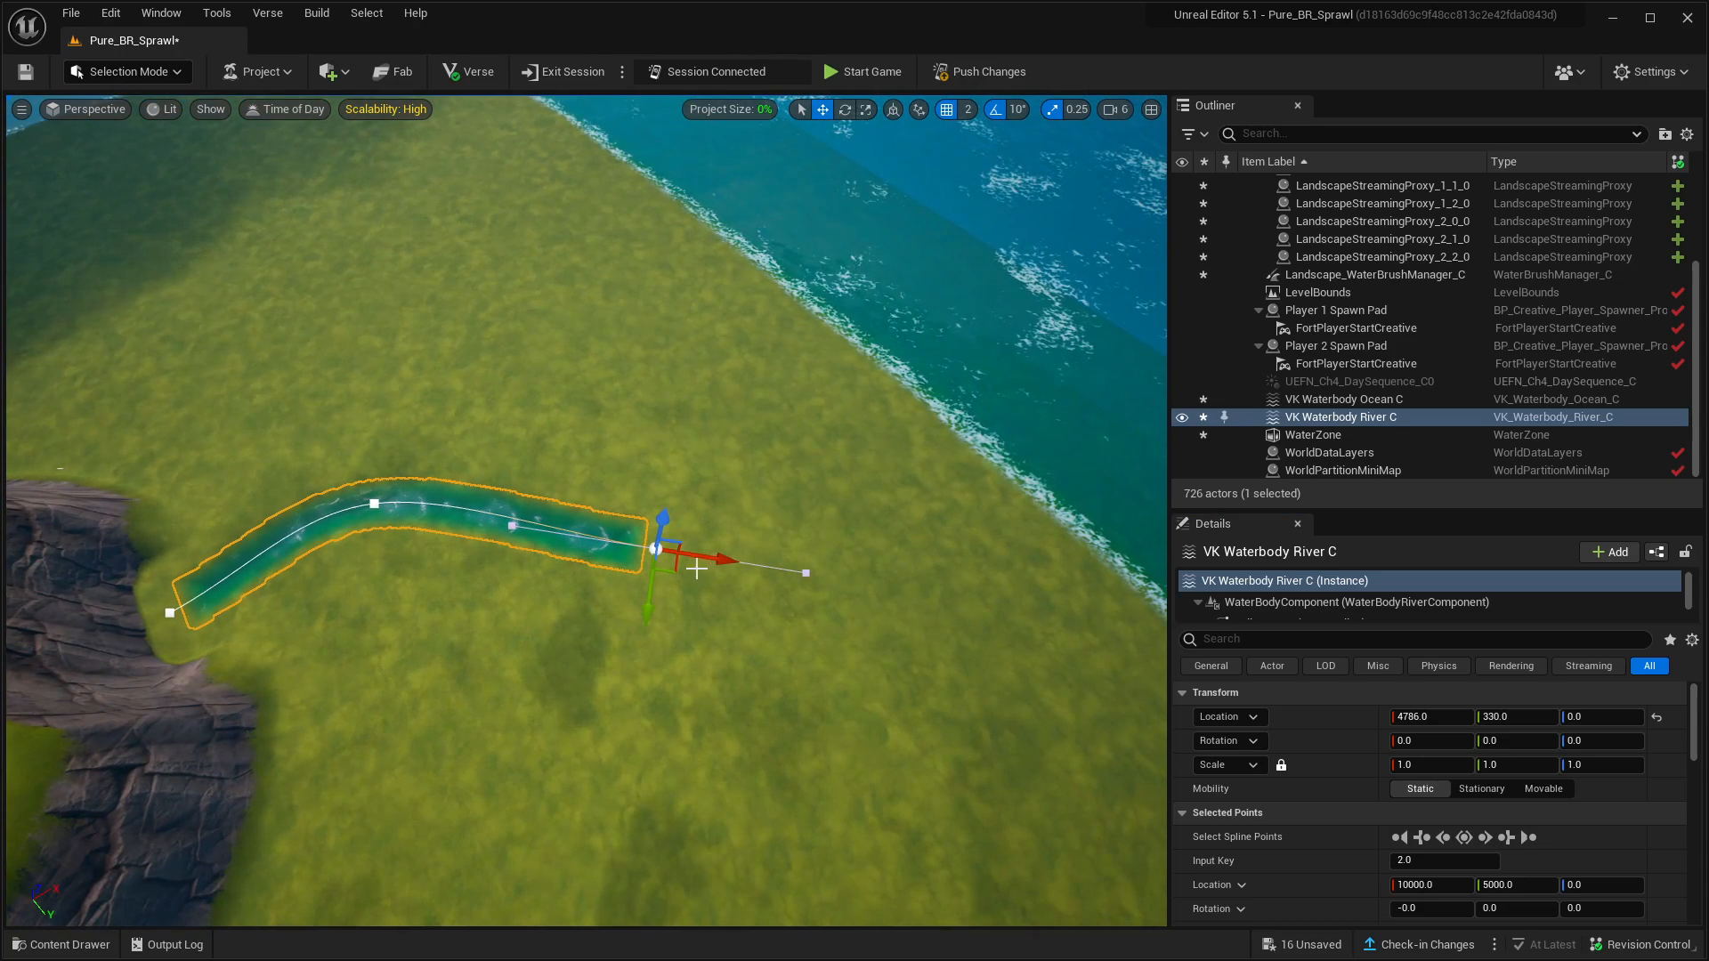
{"action": "left_click_drag", "start_coordinate": [676, 568], "coordinate": [873, 370]}
{"action": "right_click_drag", "start_coordinate": [859, 549], "coordinate": [537, 465]}
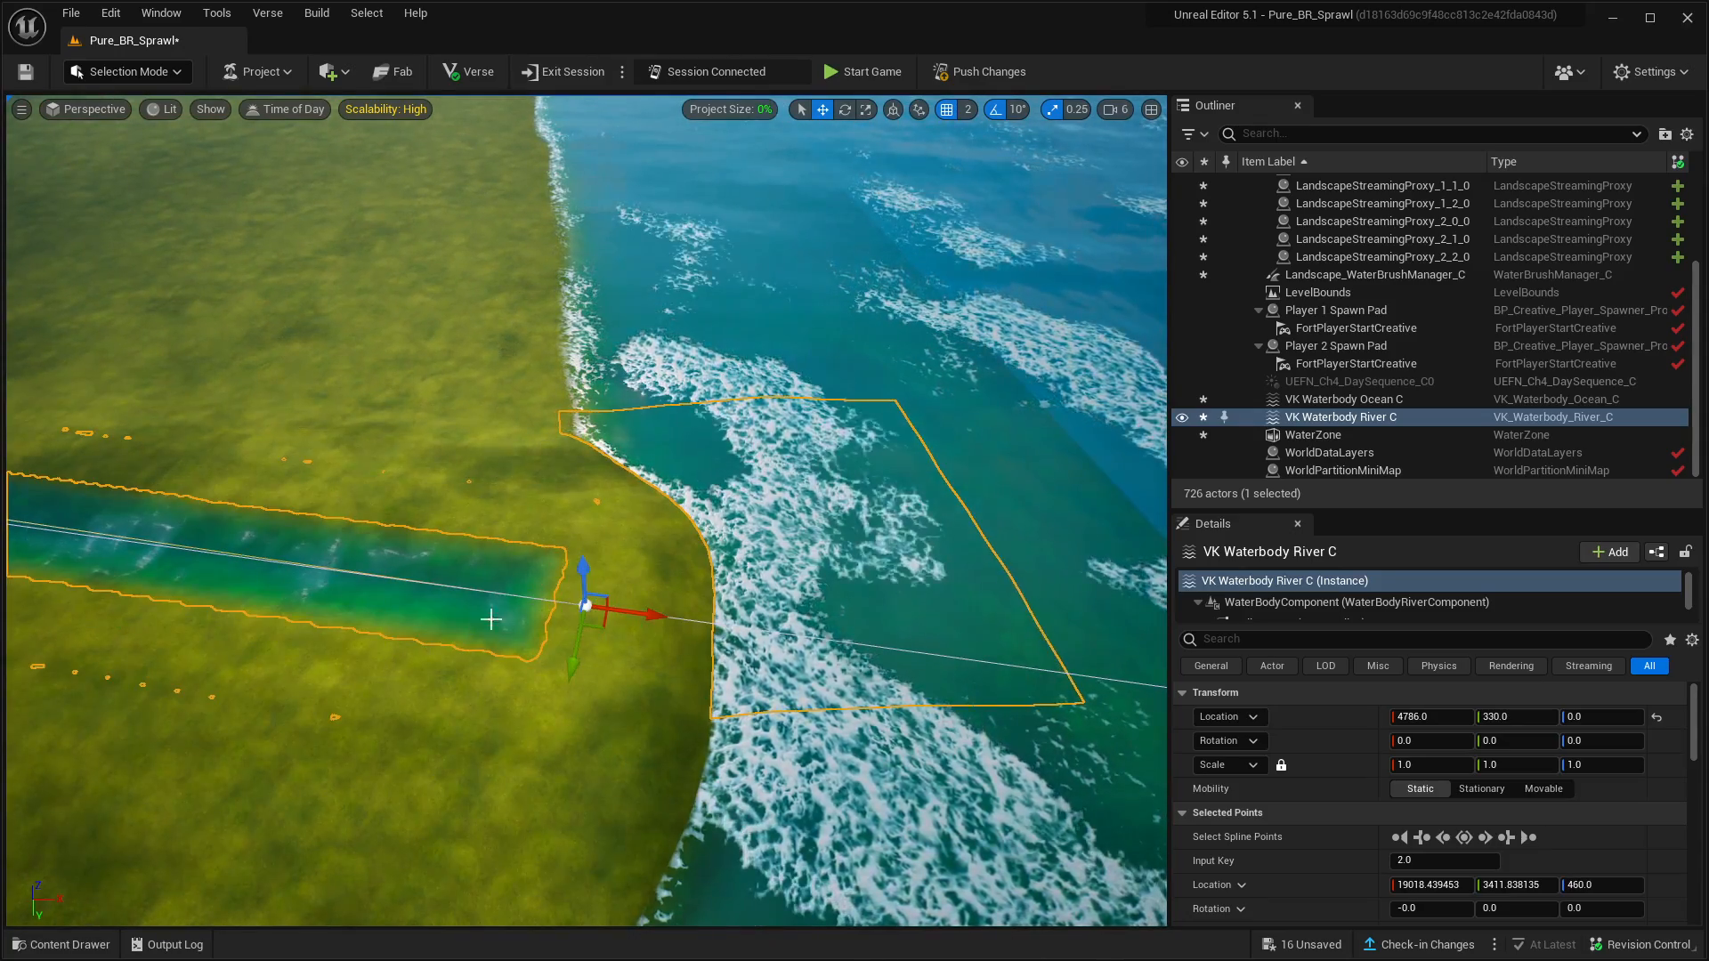
Lower the river's end point at the shoreline to a Z location of about -163.75
{"action": "left_click_drag", "start_coordinate": [583, 595], "coordinate": [583, 603]}
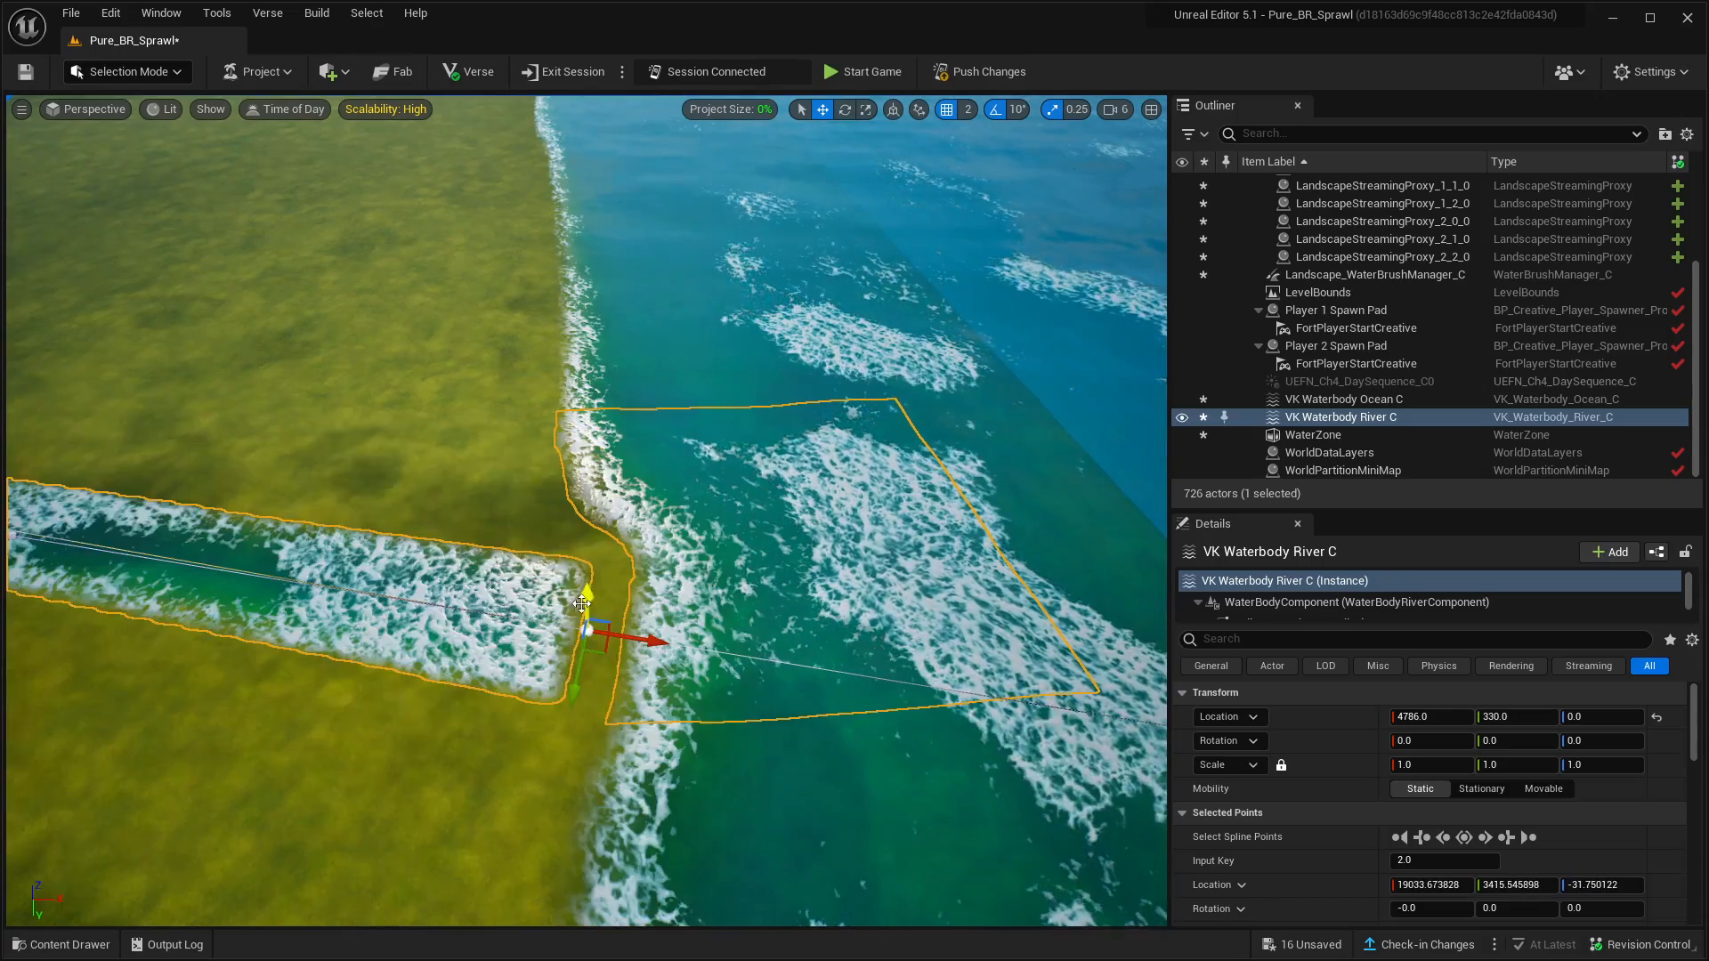
{"action": "left_click_drag", "start_coordinate": [429, 635], "coordinate": [429, 588], "text": "alt"}
{"action": "right_click_drag", "start_coordinate": [588, 511], "coordinate": [392, 450]}
{"action": "left_click_drag", "start_coordinate": [721, 537], "coordinate": [719, 554]}
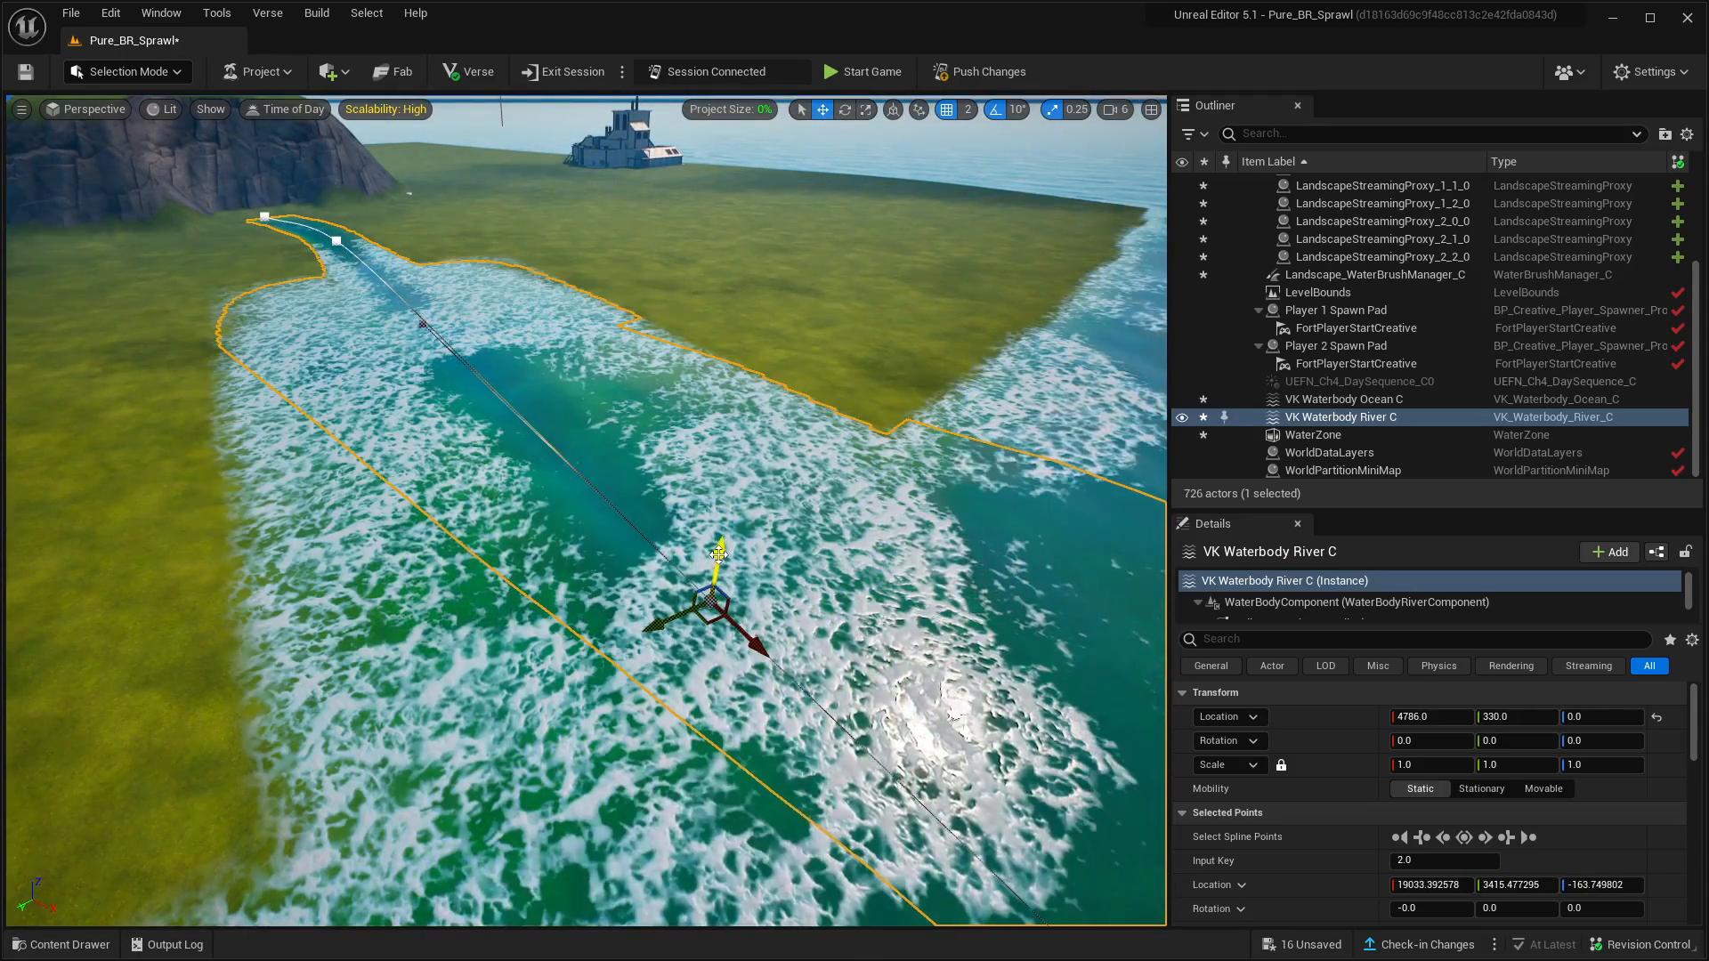
{"action": "right_click_drag", "start_coordinate": [718, 554], "coordinate": [988, 540]}
{"action": "key", "text": "a"}
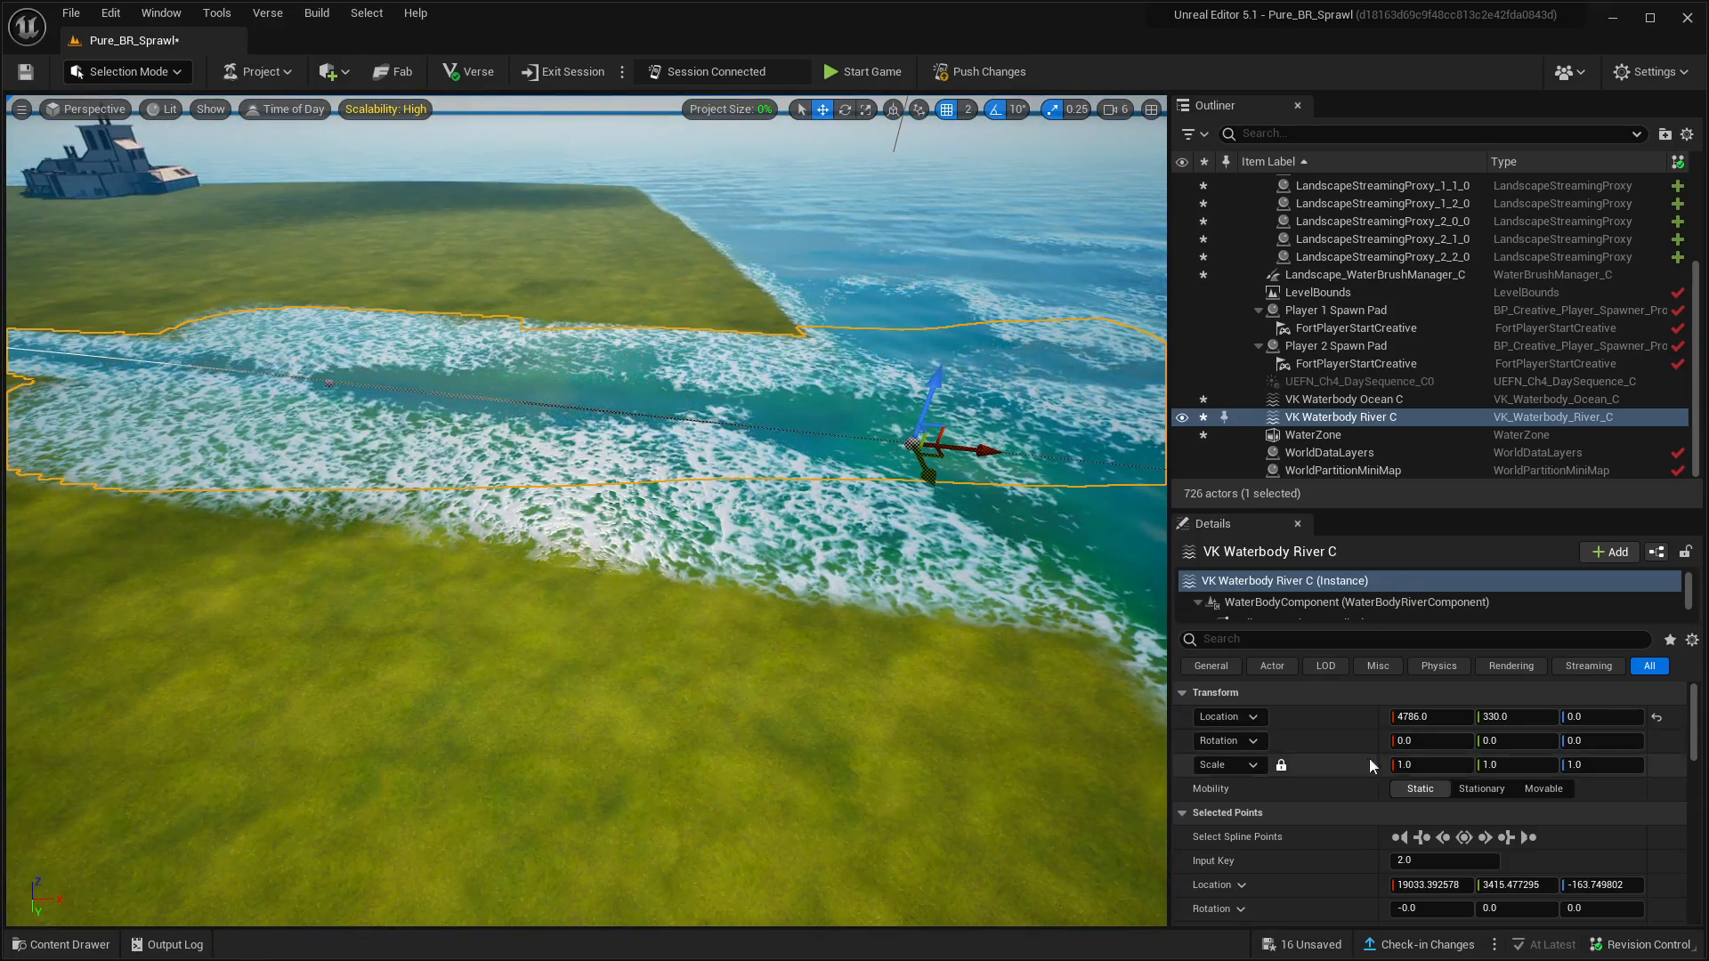
Try Z locations of -100, -50, -35 and -40 on the river's end point where it meets the ocean
{"action": "left_click_drag", "start_coordinate": [1694, 728], "coordinate": [1693, 755]}
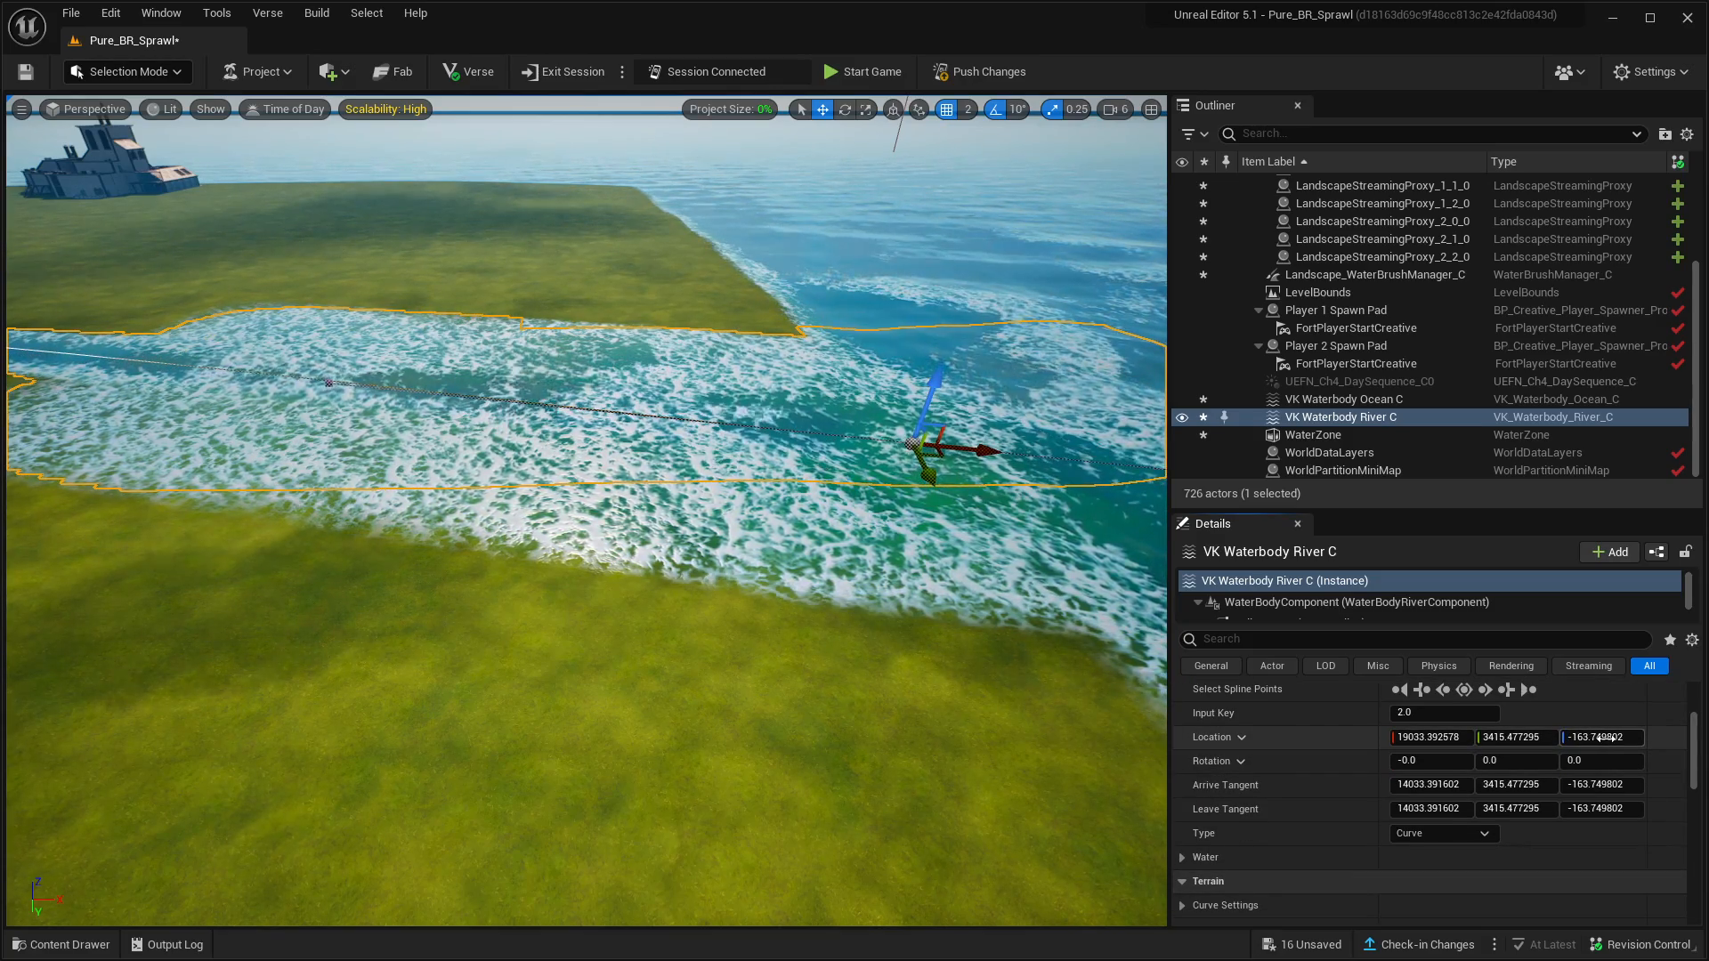
{"action": "type", "text": "-100"}
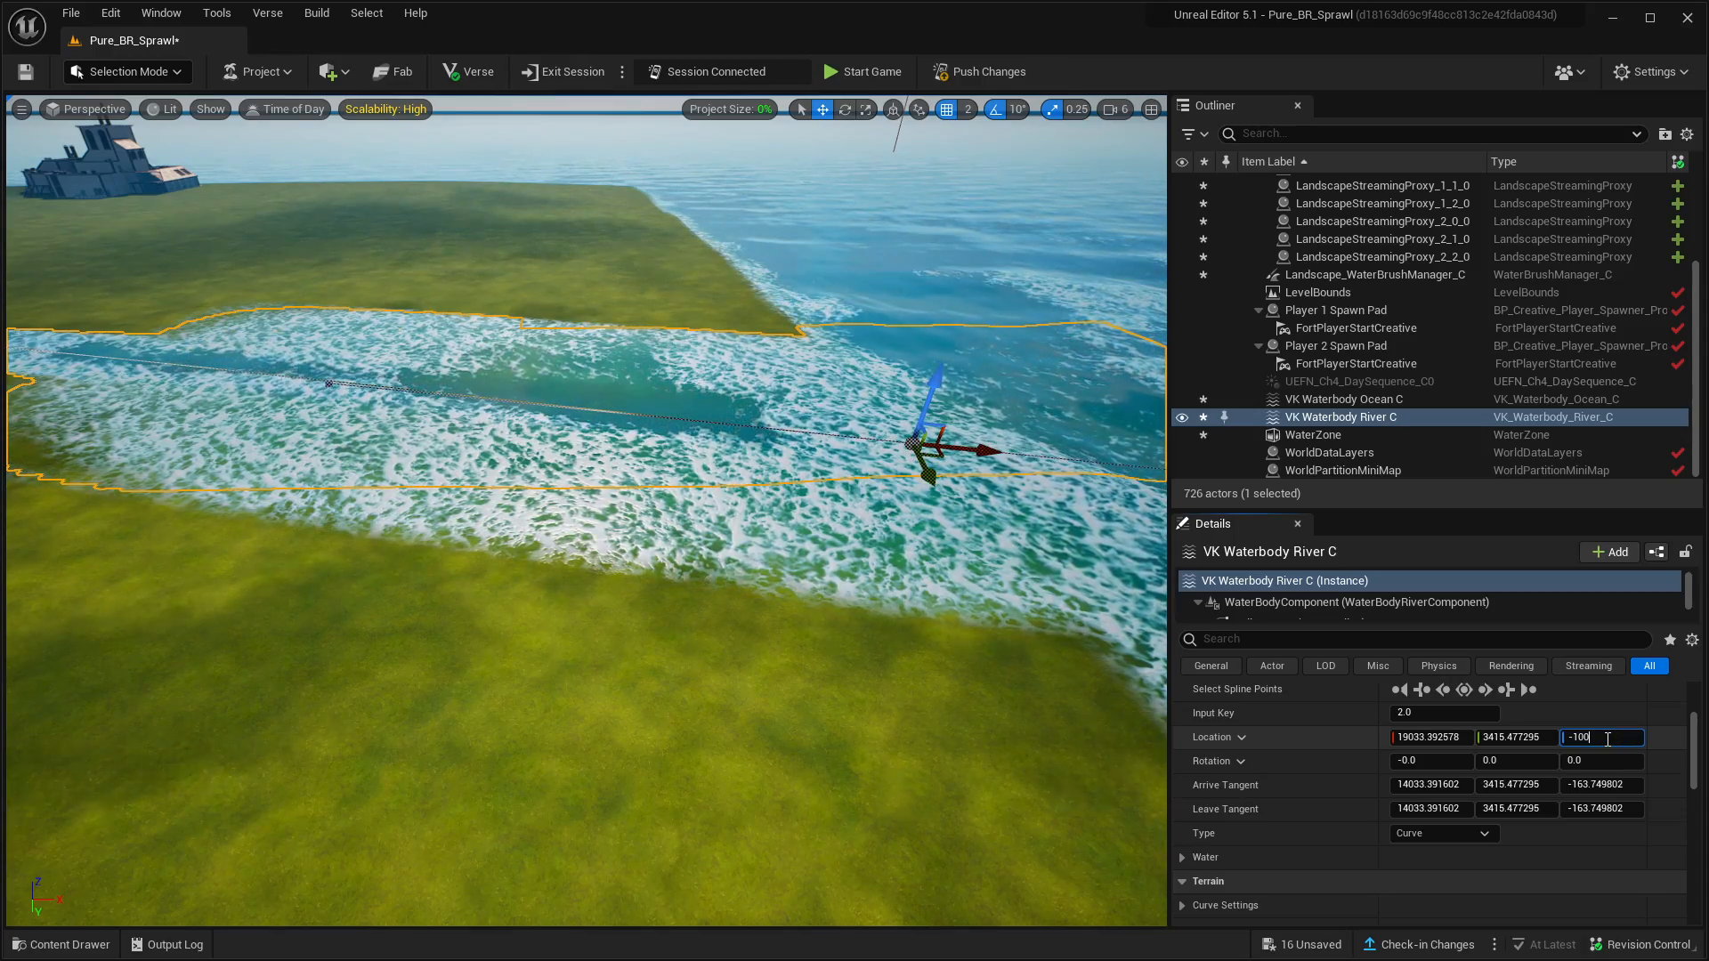
{"action": "key", "text": "Return"}
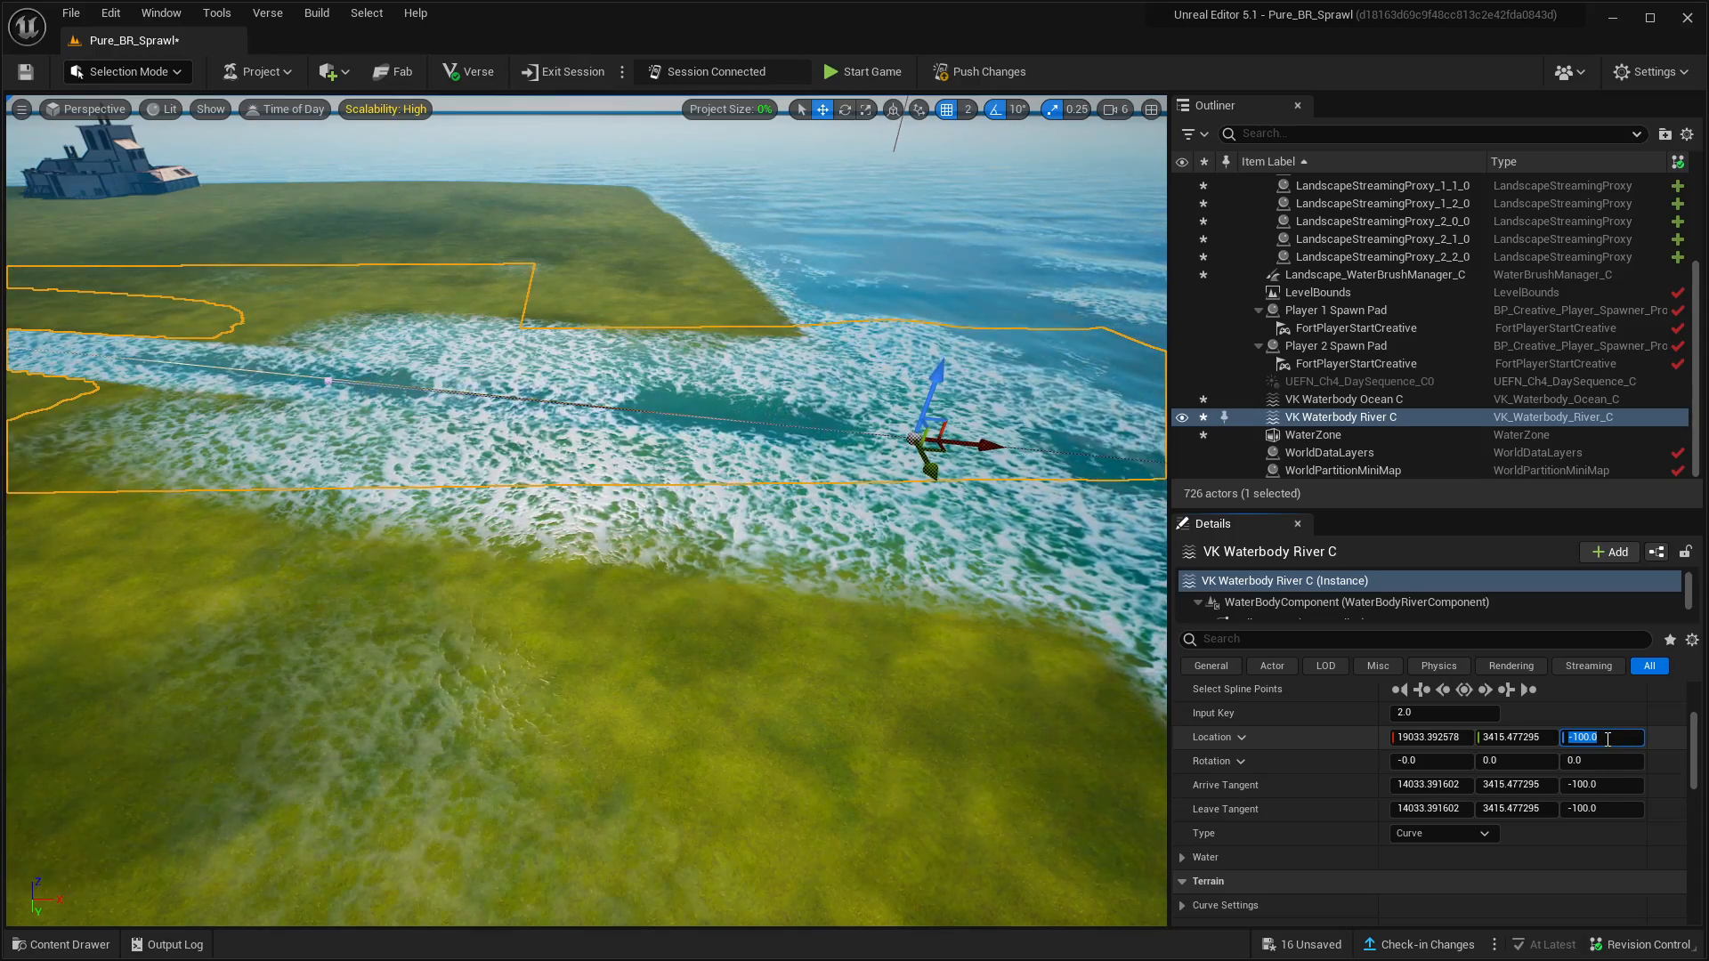
{"action": "type", "text": "-50"}
{"action": "key", "text": "Return"}
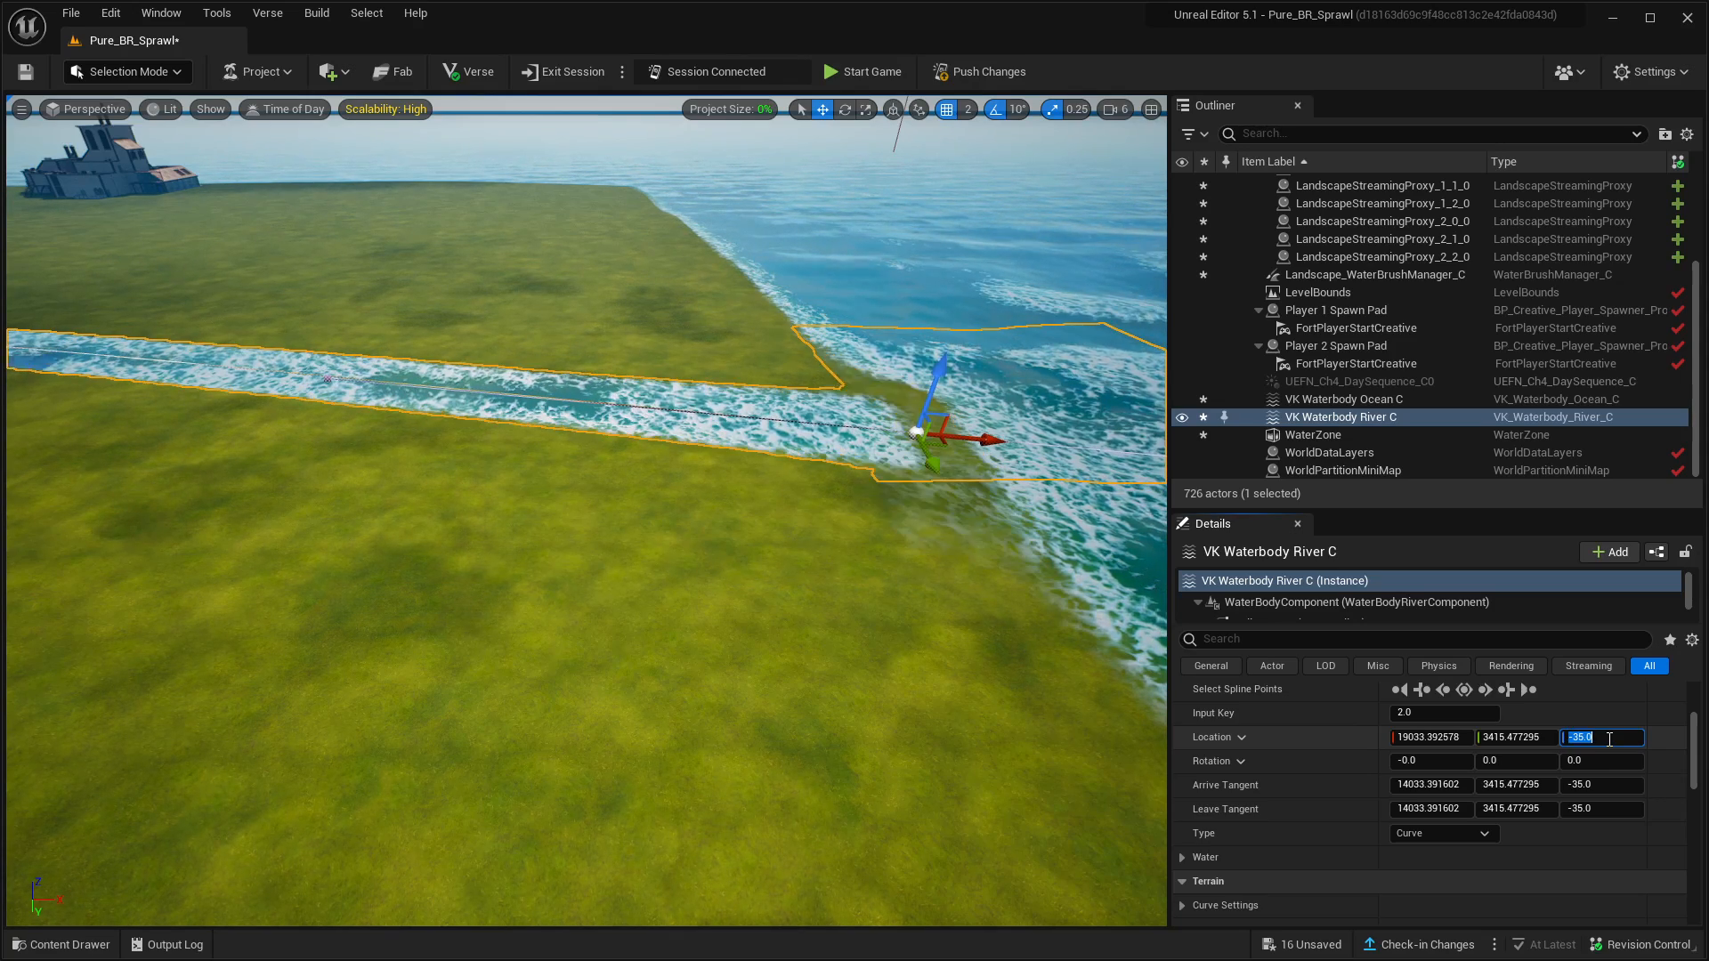
{"action": "right_click_drag", "start_coordinate": [920, 618], "coordinate": [1135, 607]}
{"action": "key", "text": "a"}
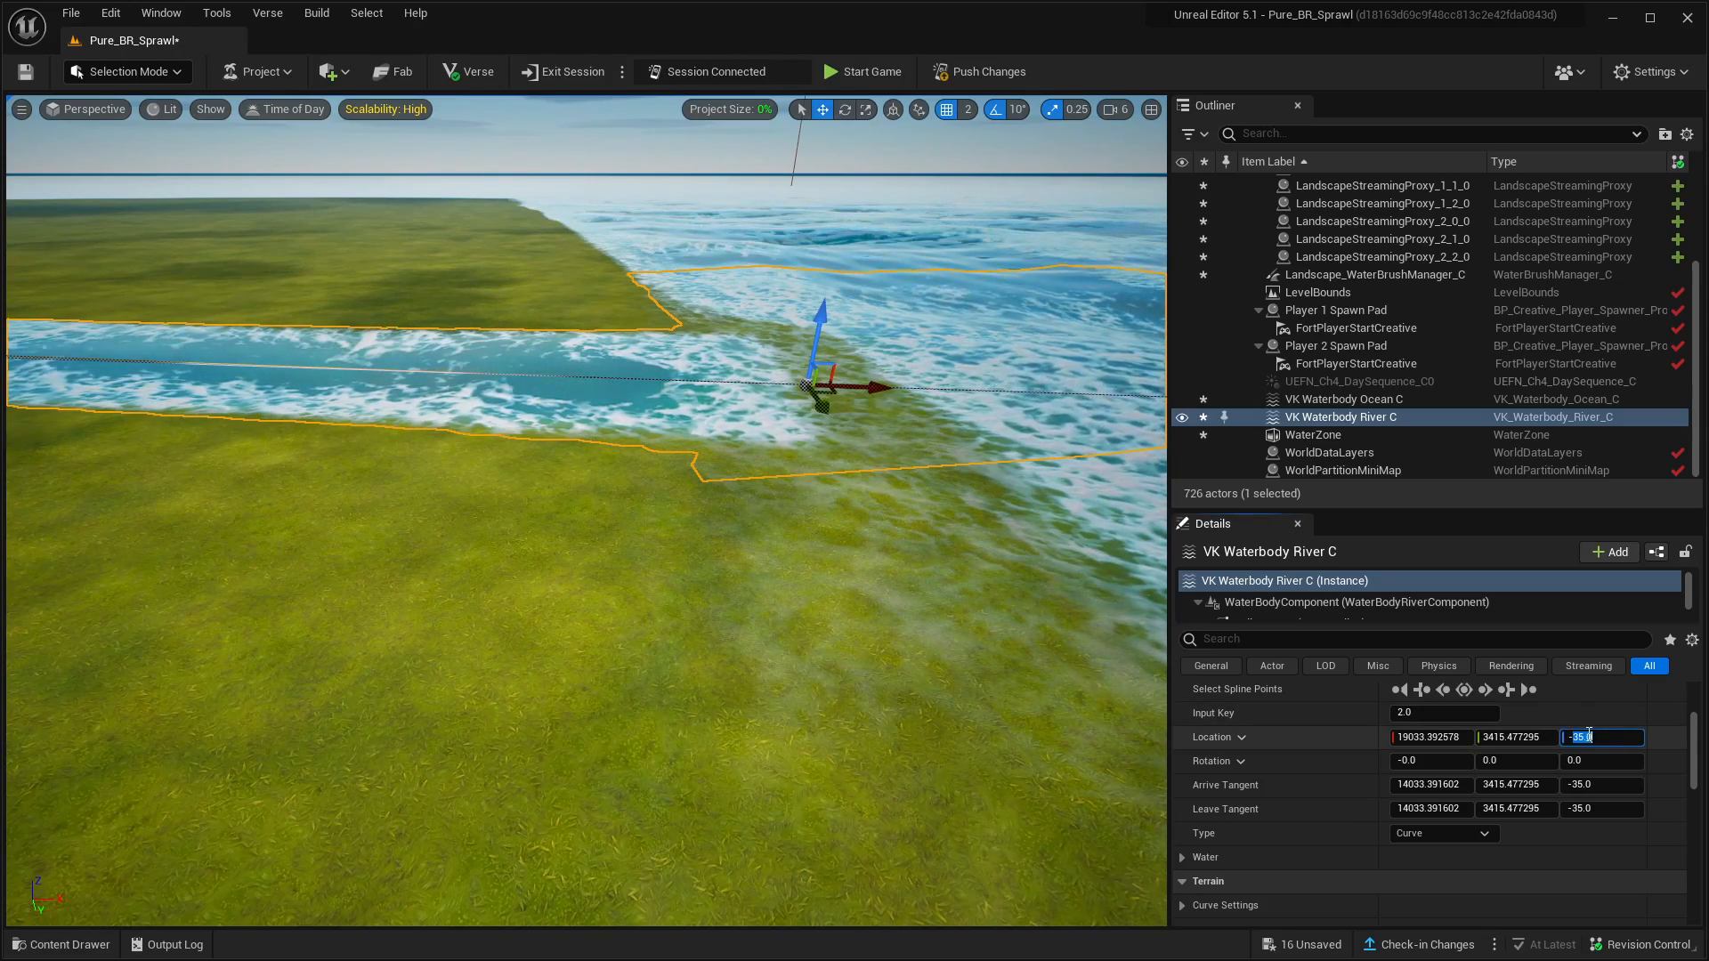
{"action": "left_click", "coordinate": [1589, 735]}
{"action": "type", "text": "-4"}
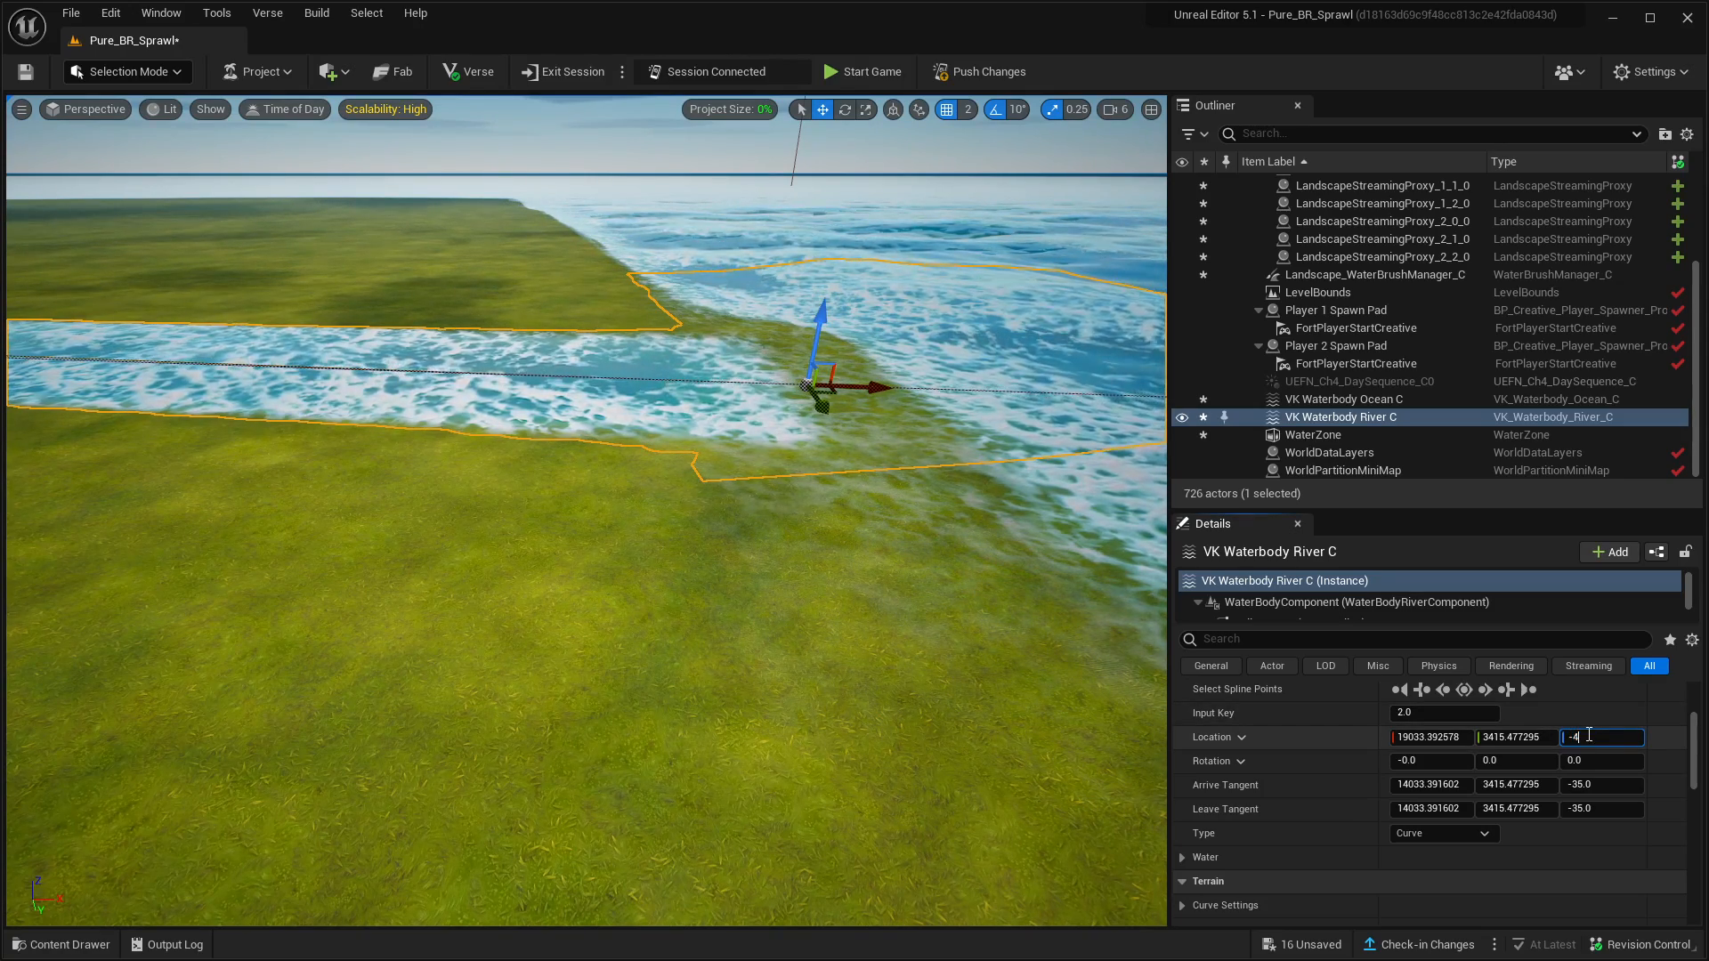
{"action": "type", "text": "0"}
{"action": "key", "text": "Return"}
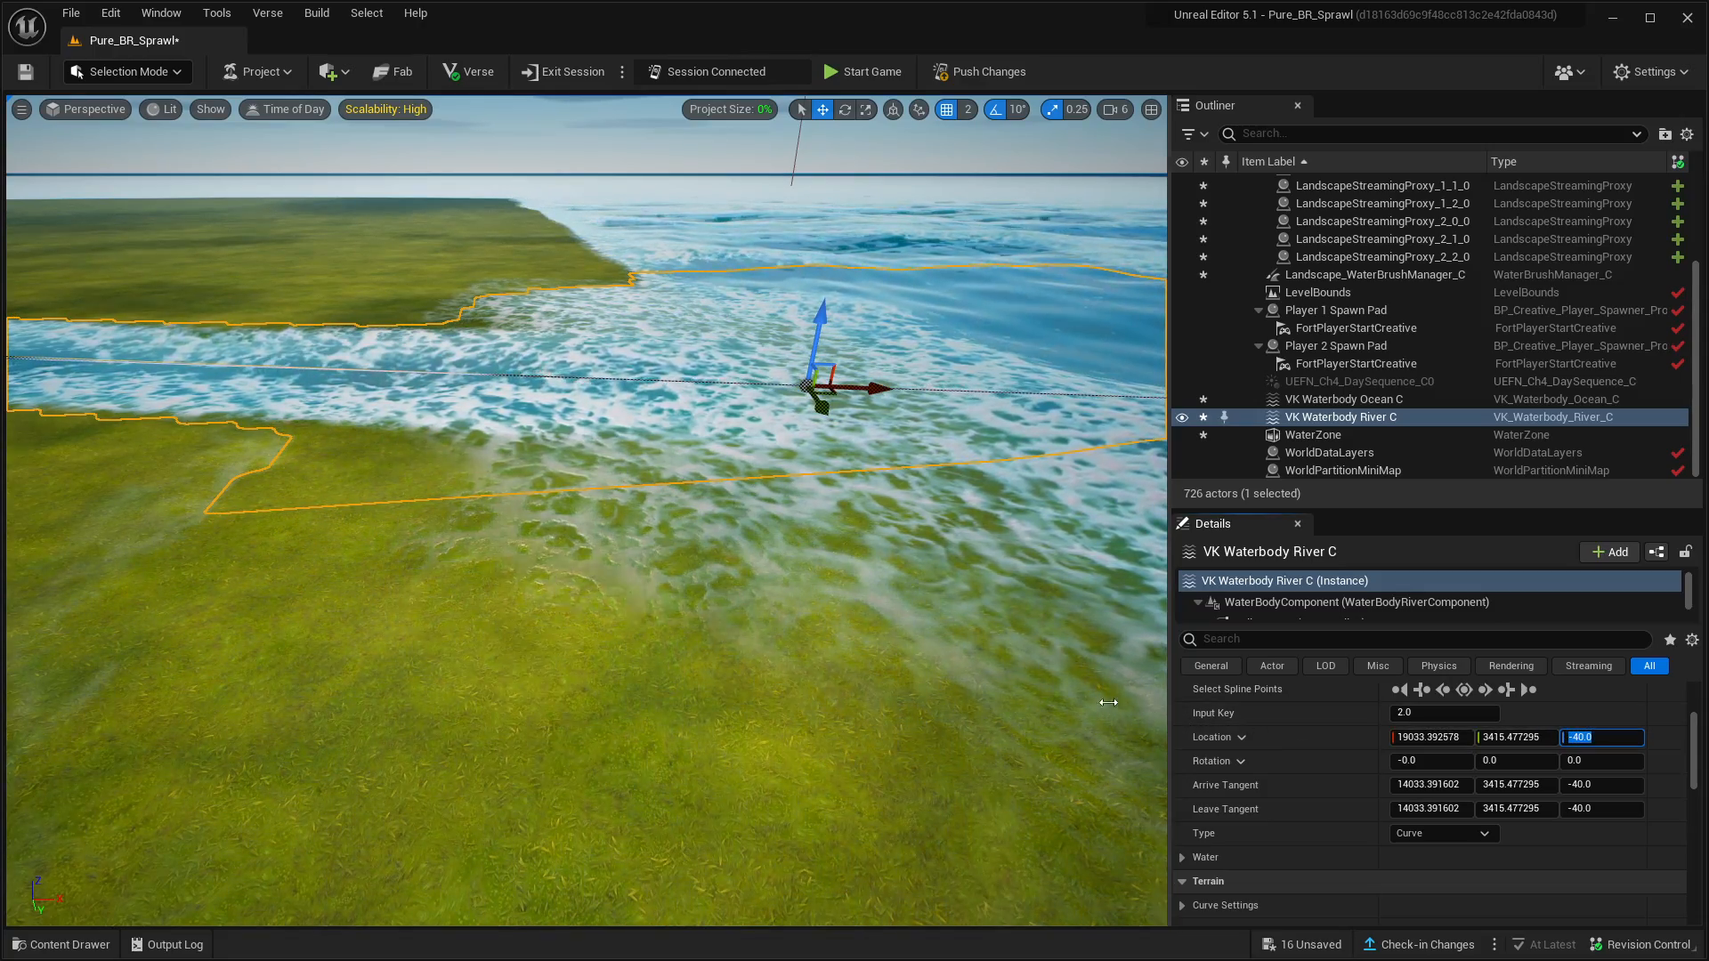
Extend the river's end point farther into the ocean, to about X 19539, Y 3538, and set its Z location to -55
{"action": "right_click_drag", "start_coordinate": [1039, 694], "coordinate": [926, 788]}
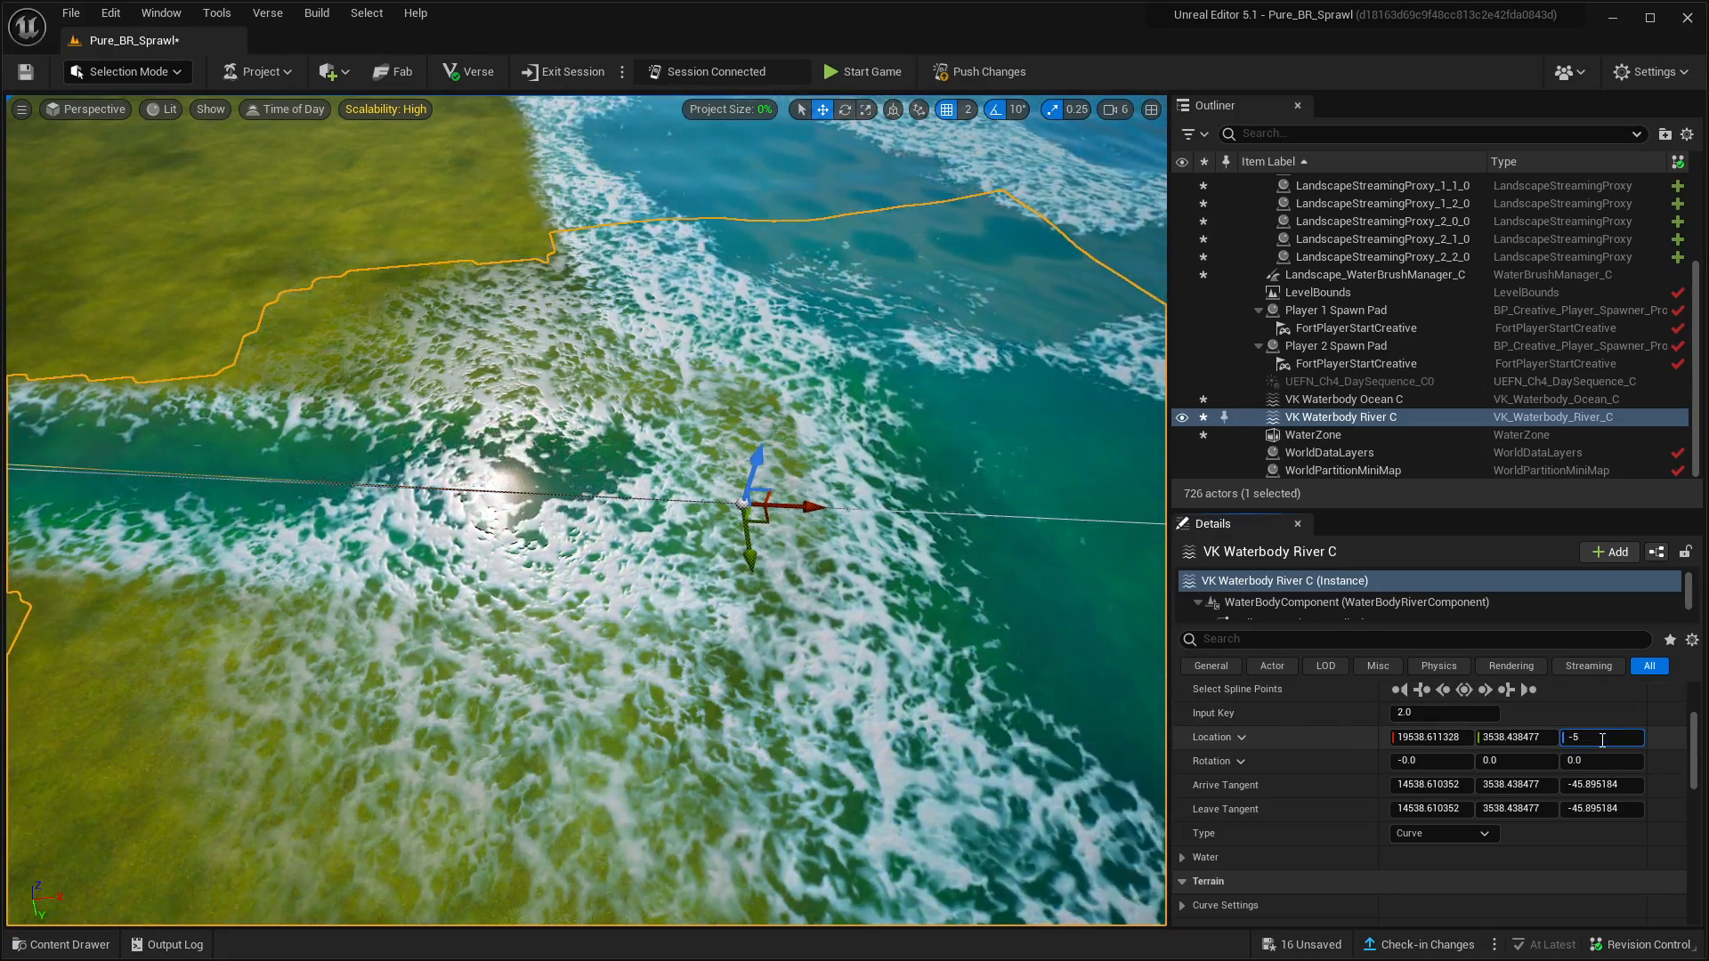
{"action": "type", "text": "5"}
{"action": "key", "text": "Return"}
Place a second River from the Water assets on the landscape on the opposite side of the plateau
{"action": "right_click_drag", "start_coordinate": [1033, 725], "coordinate": [1144, 721]}
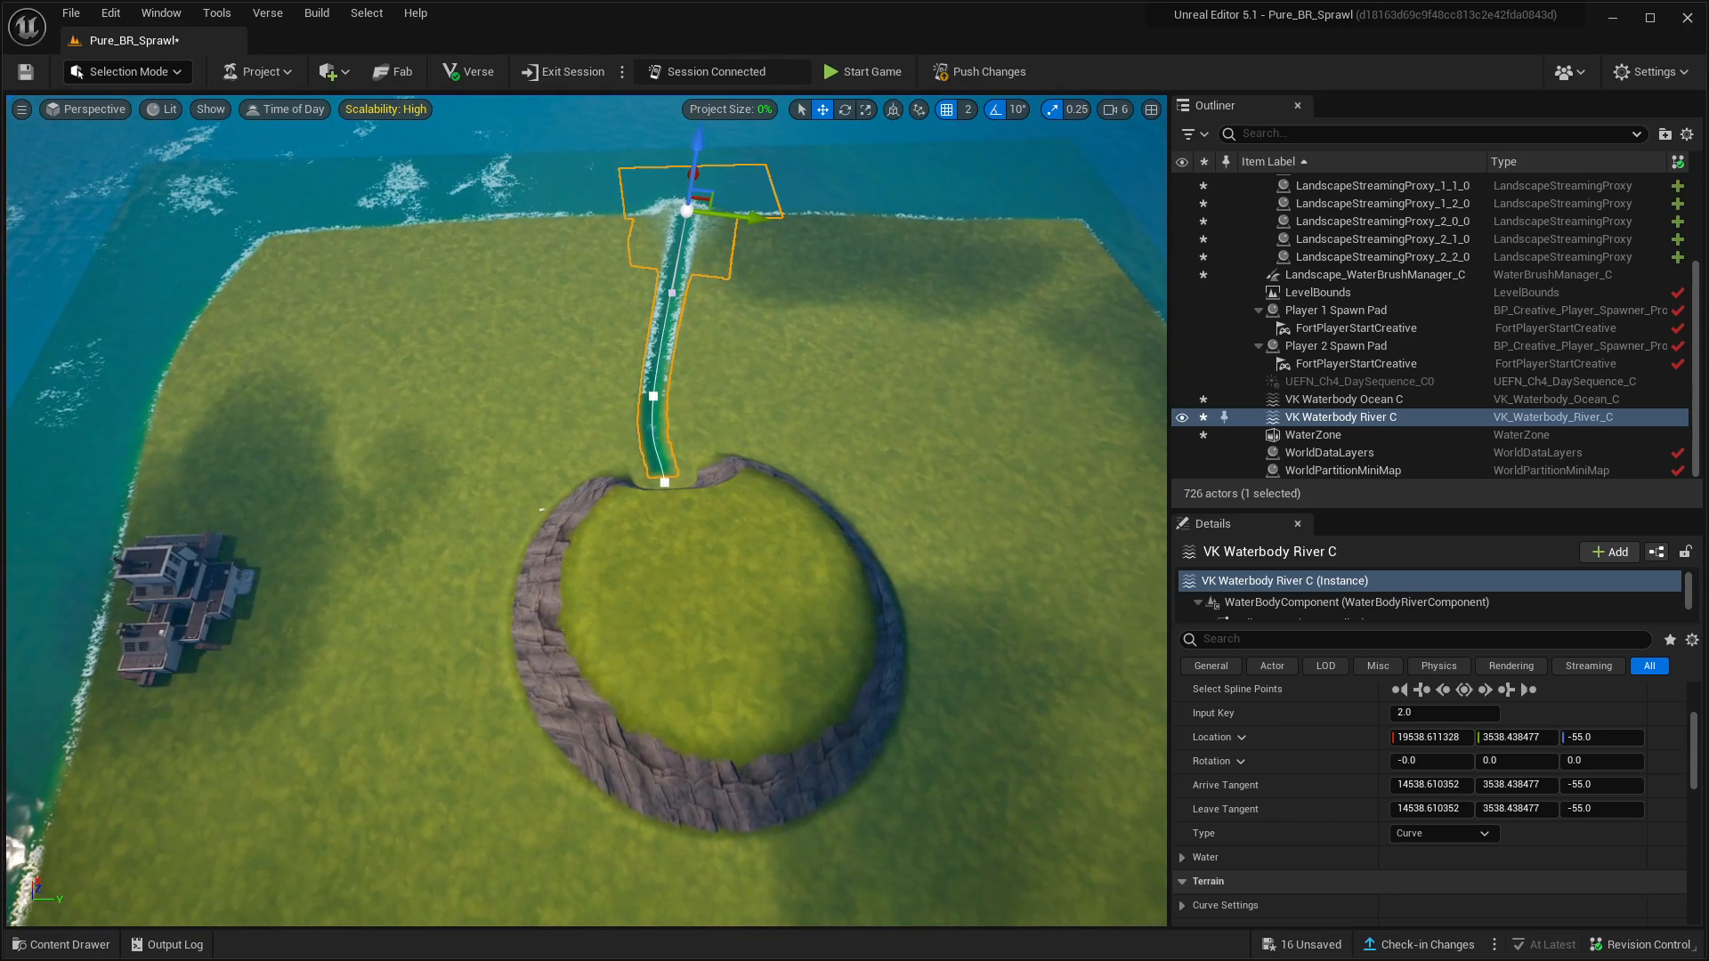
{"action": "right_click_drag", "start_coordinate": [872, 706], "coordinate": [878, 720]}
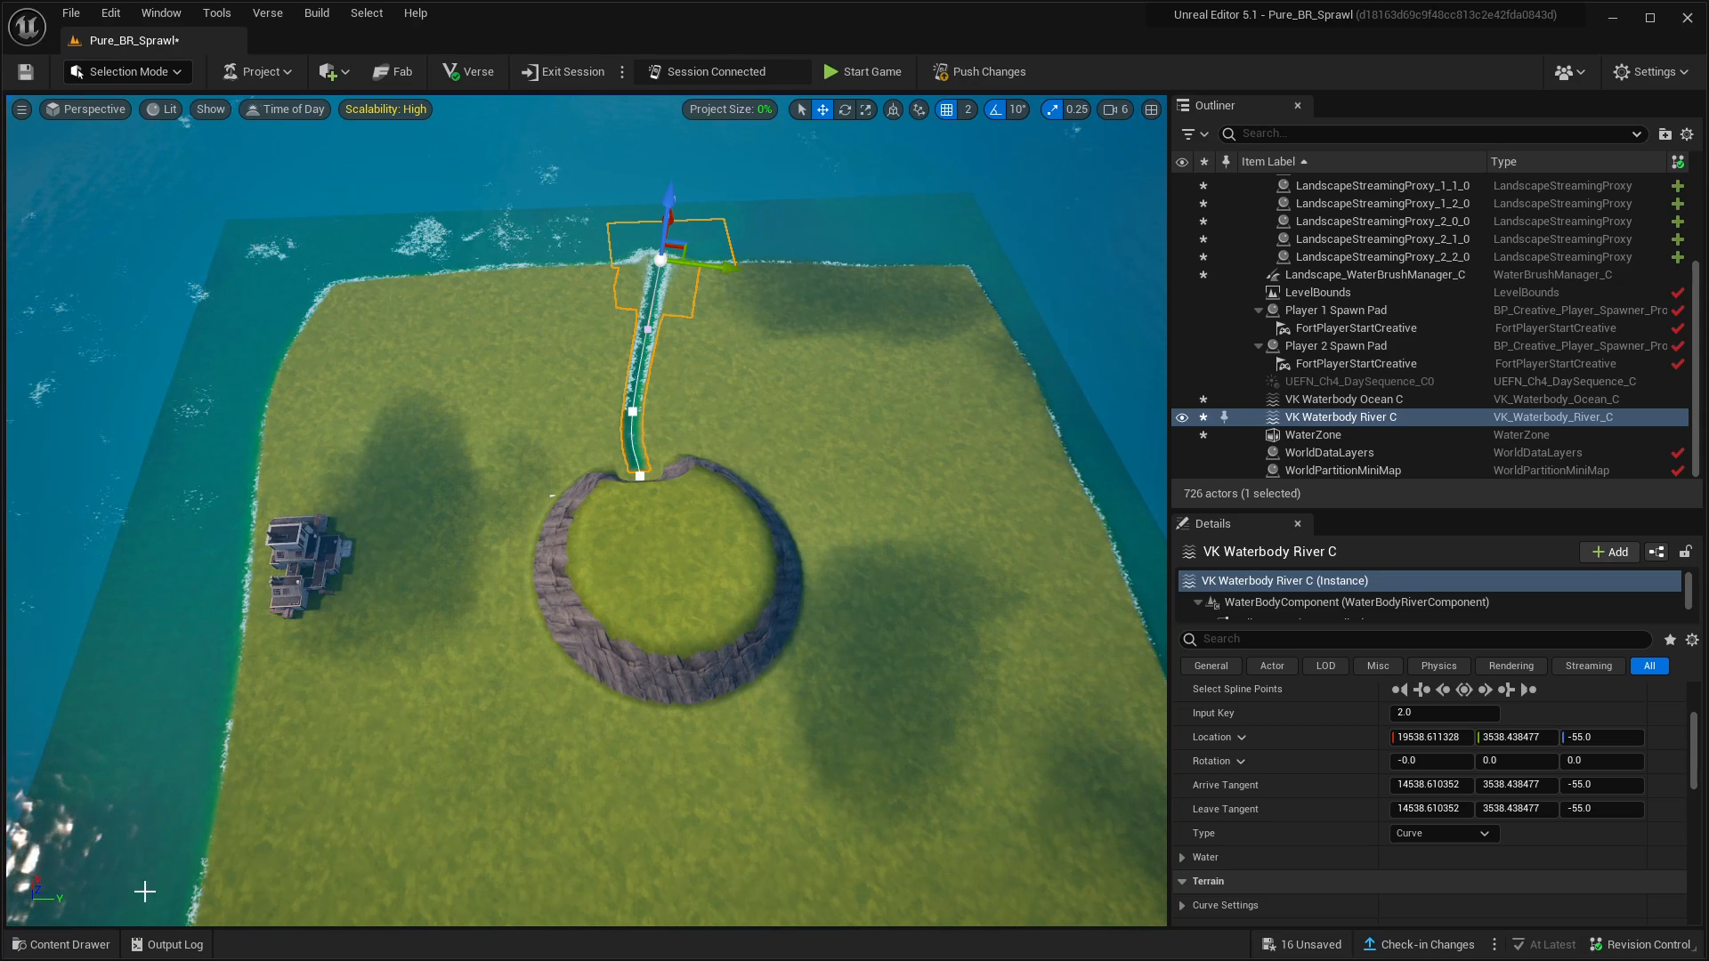
{"action": "right_click_drag", "start_coordinate": [338, 846], "coordinate": [338, 868]}
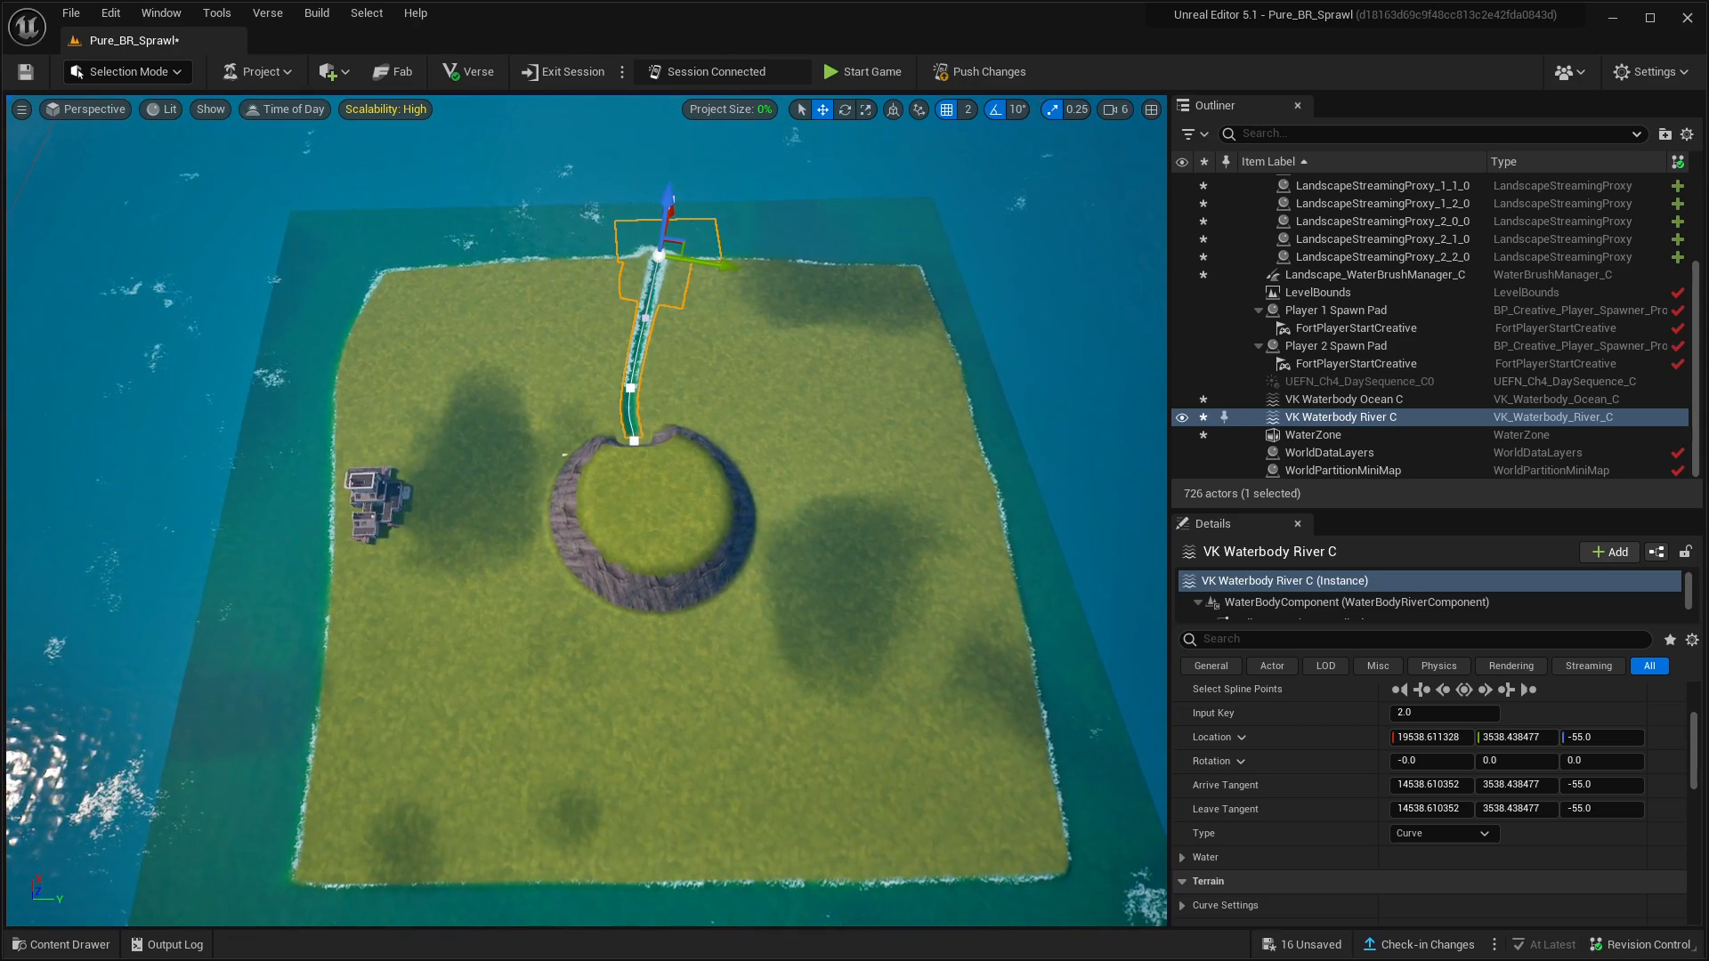
{"action": "left_click", "coordinate": [78, 945]}
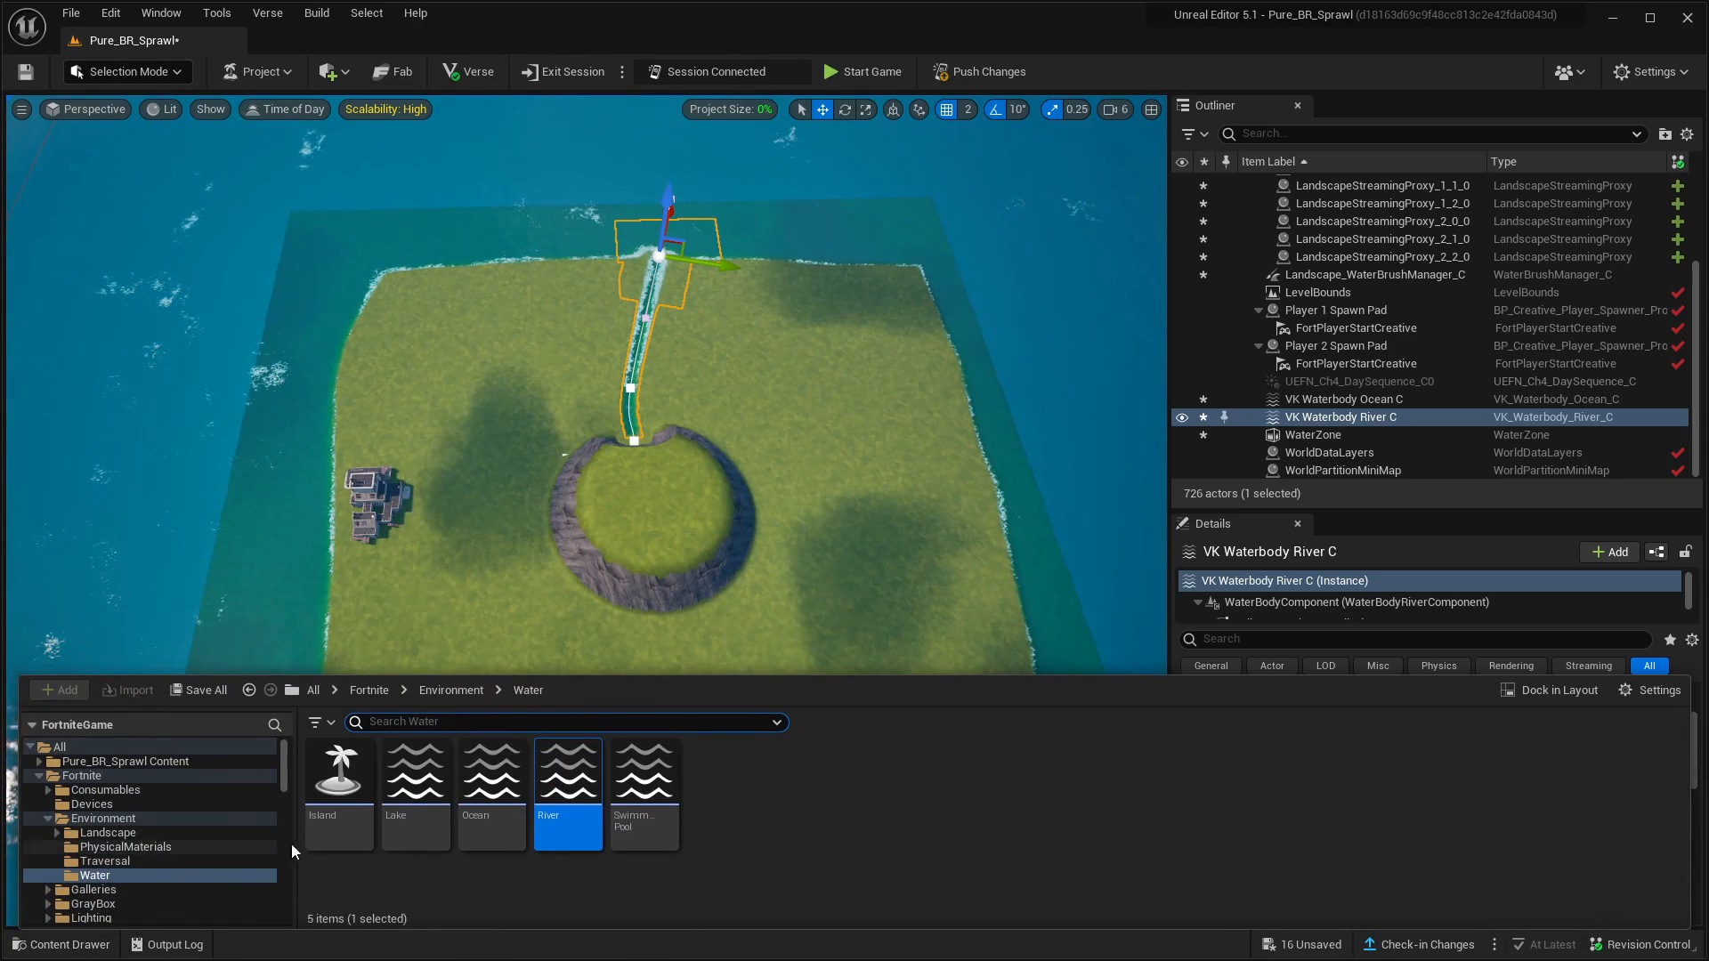
{"action": "right_click_drag", "start_coordinate": [542, 663], "coordinate": [542, 694]}
{"action": "key", "text": "s"}
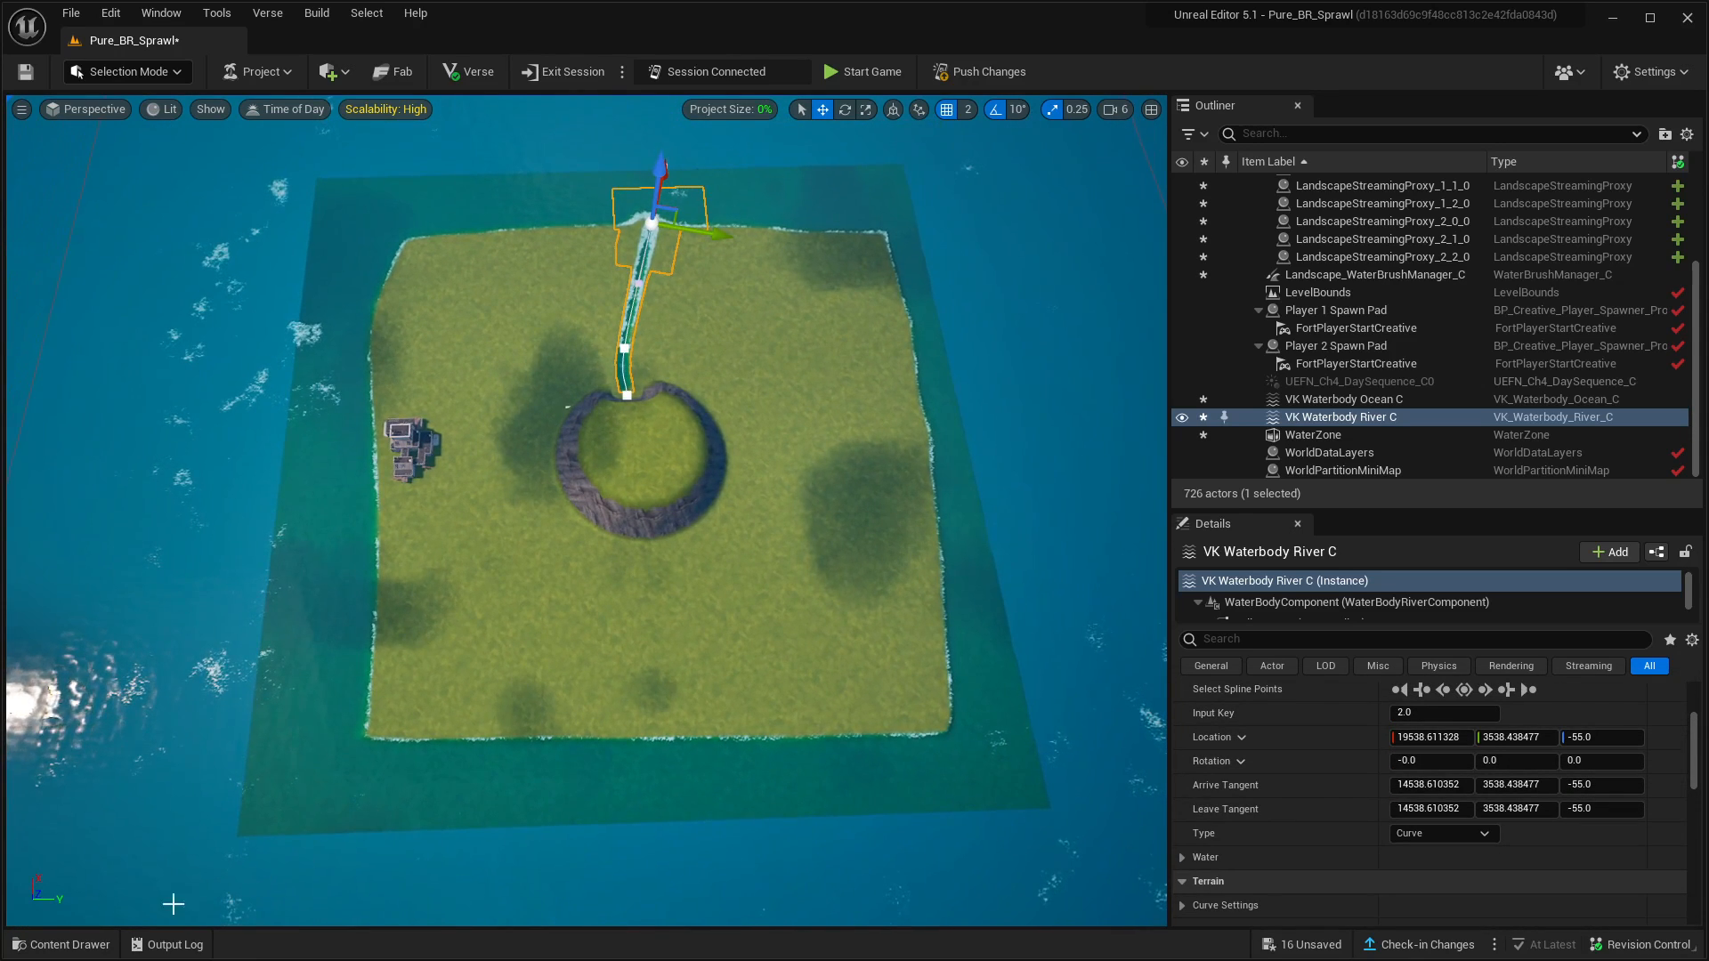
{"action": "left_click", "coordinate": [76, 945]}
{"action": "mouse_move", "coordinate": [613, 638]}
{"action": "left_mouse_down"}
{"action": "mouse_move", "coordinate": [636, 617]}
{"action": "mouse_move", "coordinate": [601, 661]}
{"action": "left_mouse_up"}
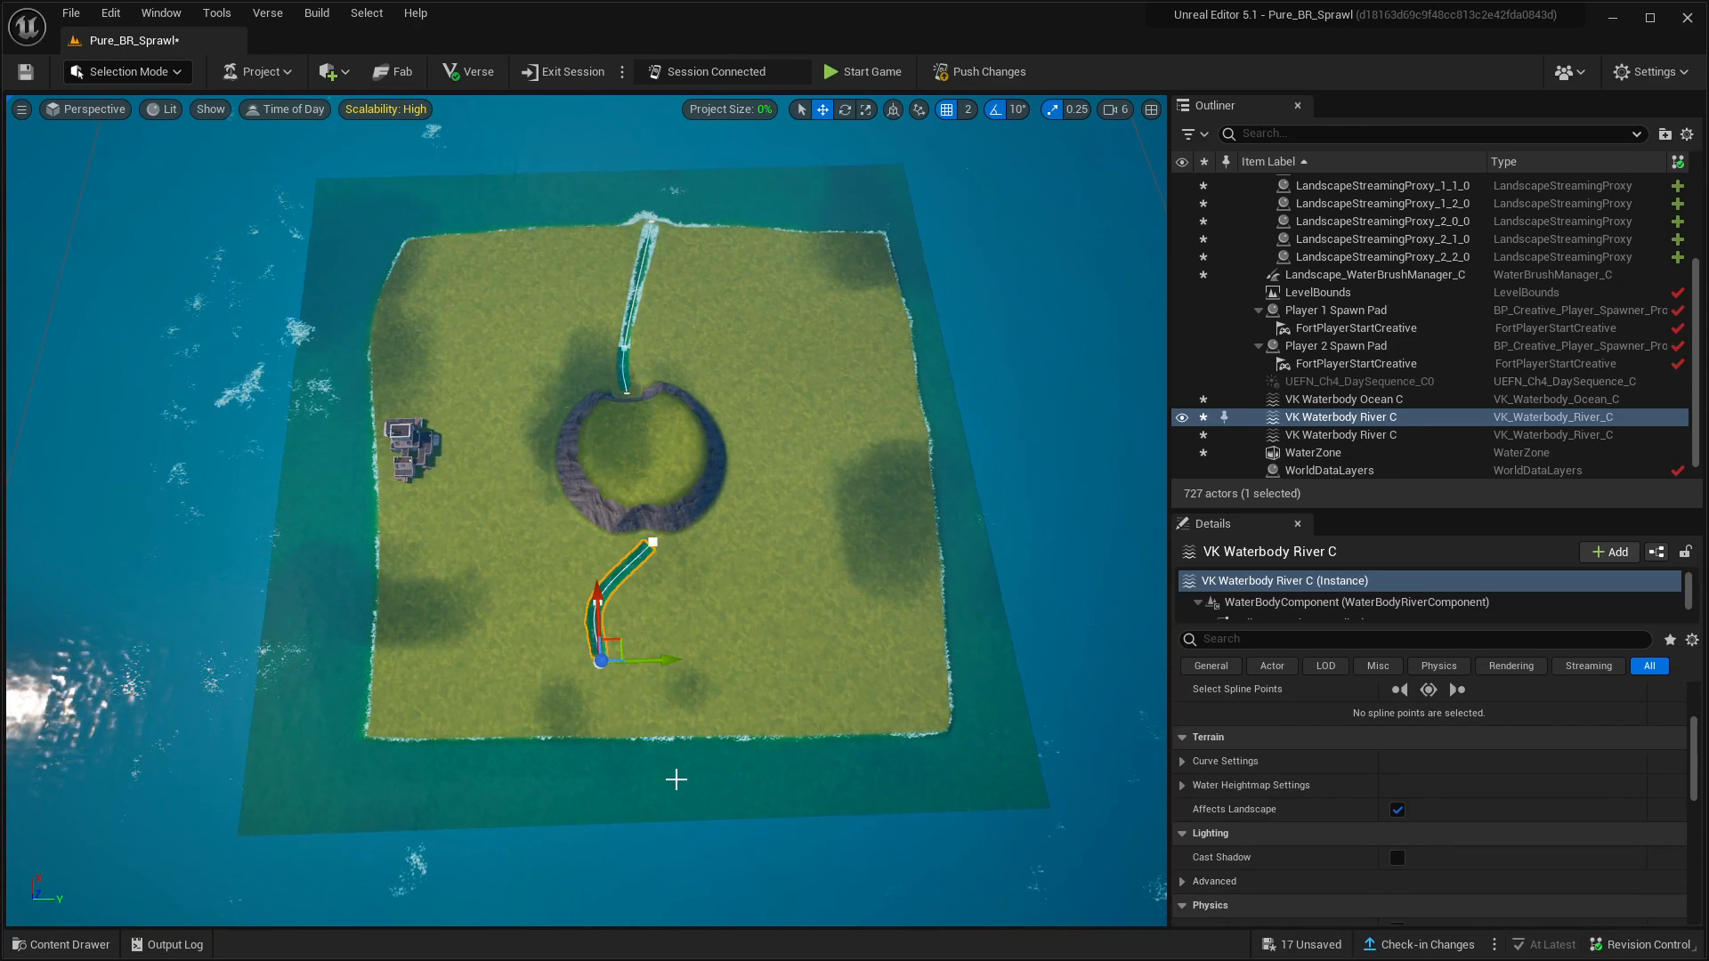
Step through the second river's spline points, return to the first one and shift the whole river toward the nearby shore
{"action": "left_click", "coordinate": [1399, 690]}
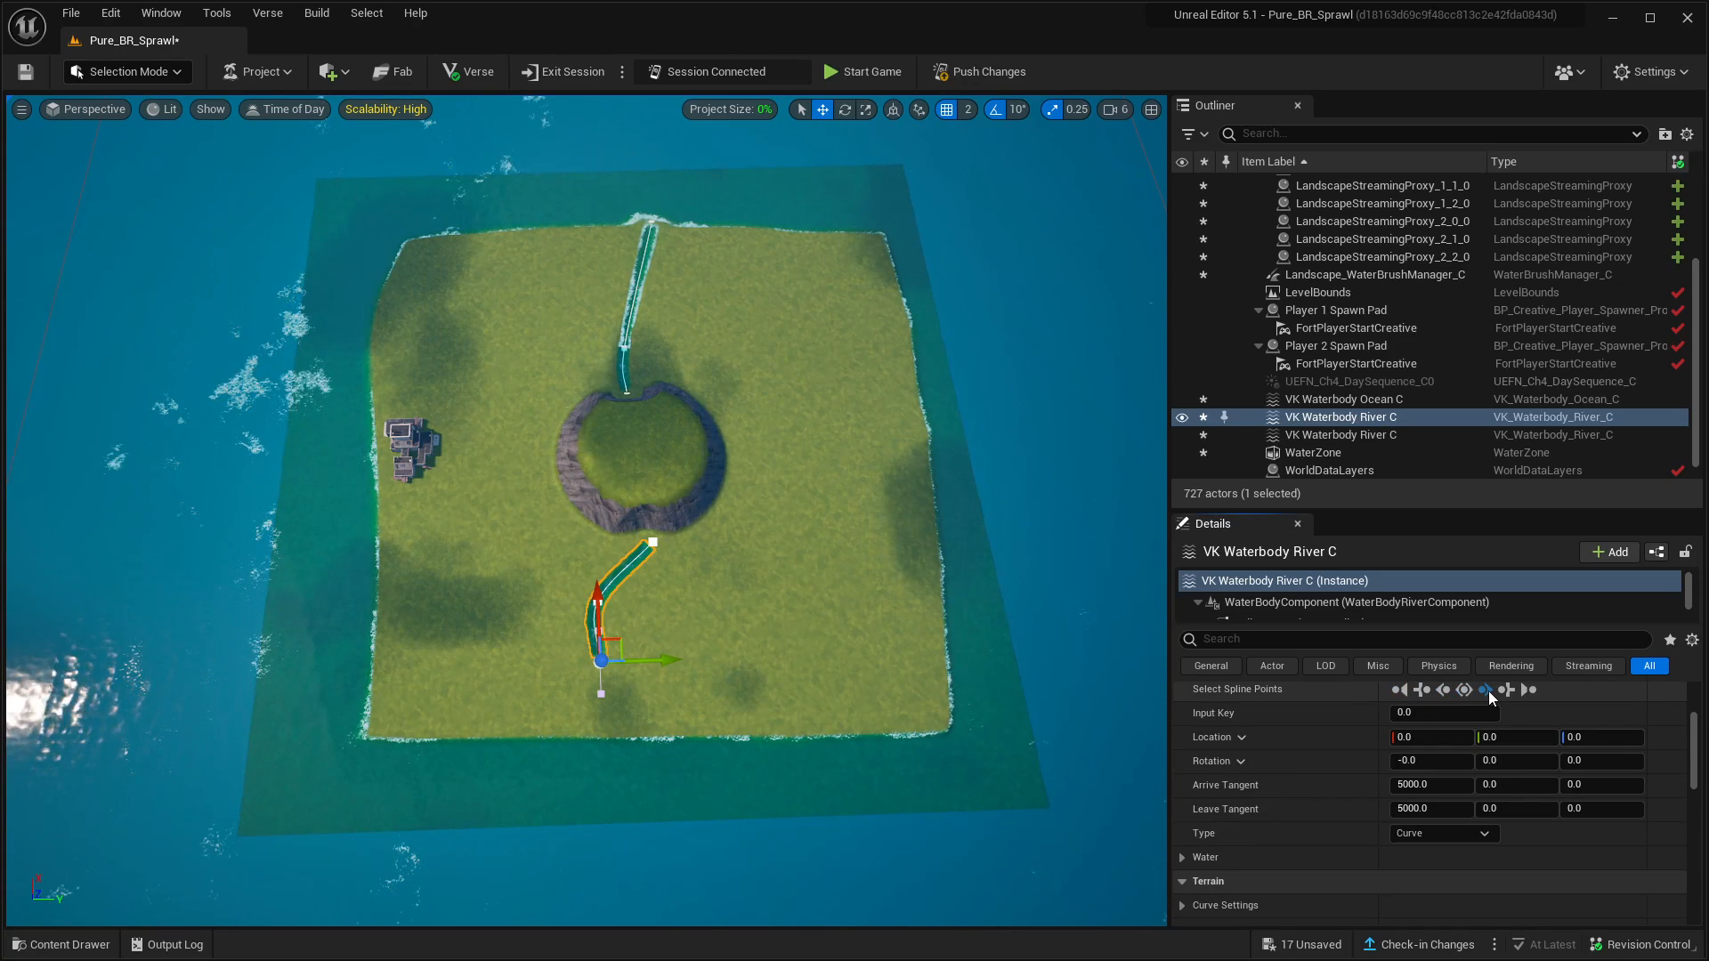
{"action": "left_click", "coordinate": [1485, 690]}
{"action": "left_click", "coordinate": [1485, 691]}
{"action": "left_click", "coordinate": [1444, 692]}
{"action": "left_click", "coordinate": [1444, 691]}
{"action": "right_click_drag", "start_coordinate": [698, 700], "coordinate": [637, 713]}
{"action": "key", "text": "w"}
{"action": "key", "text": "w"}
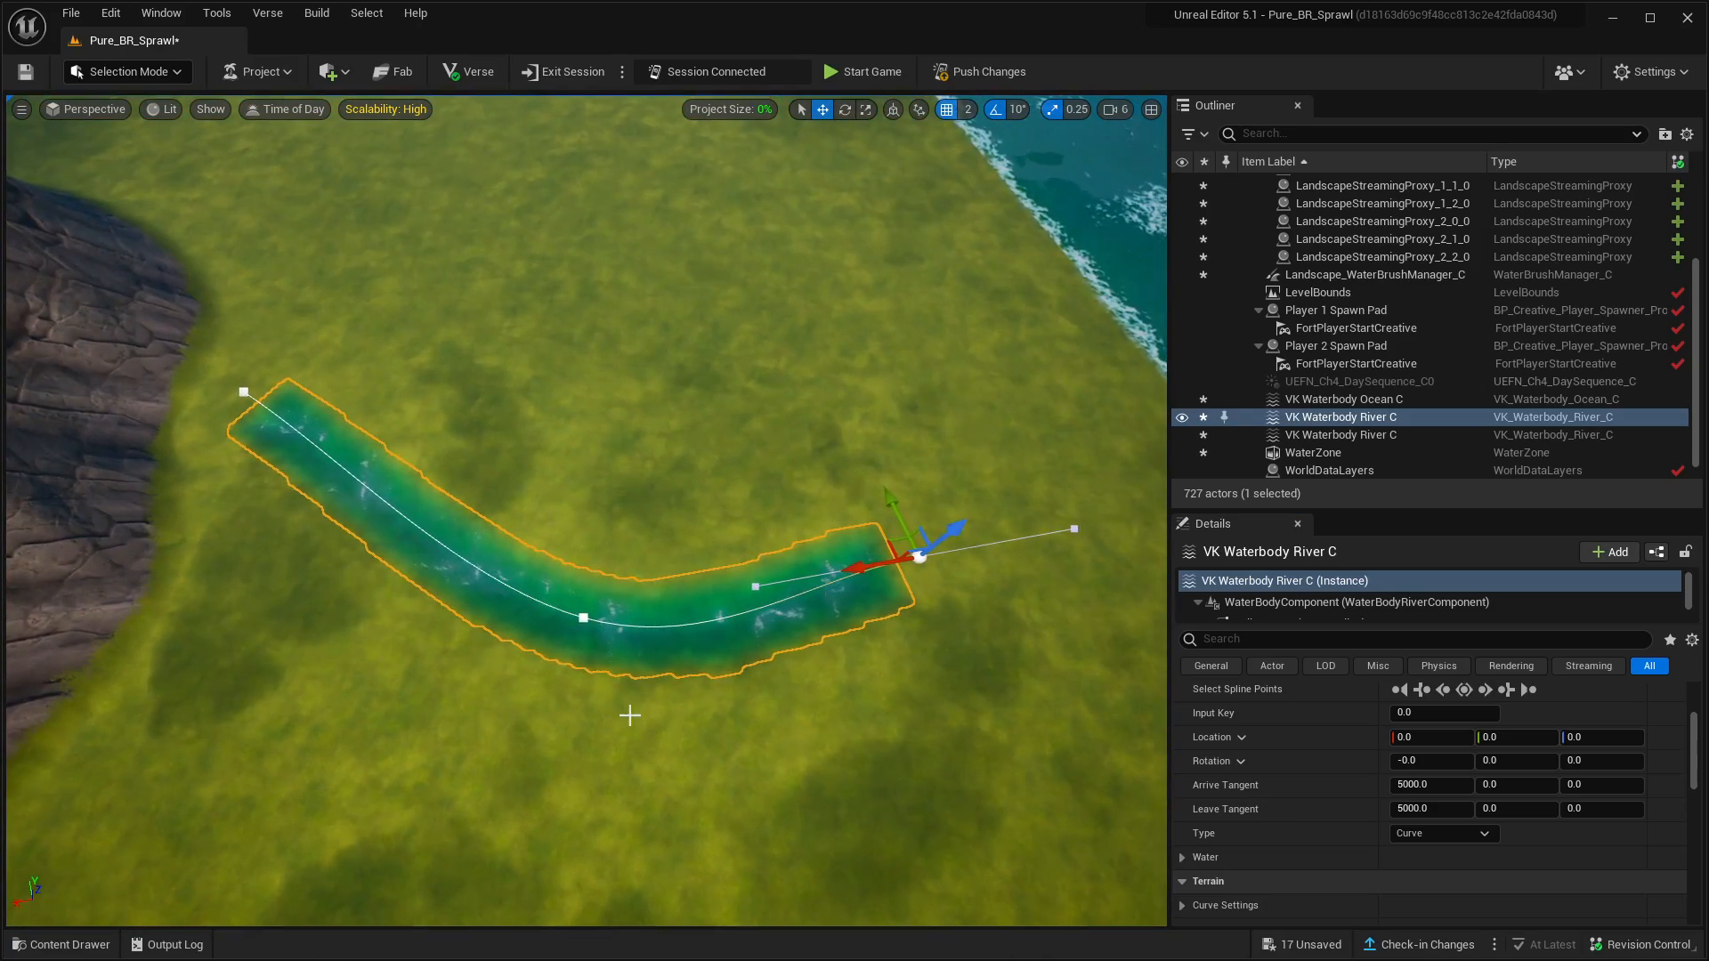
{"action": "left_click_drag", "start_coordinate": [869, 562], "coordinate": [925, 454]}
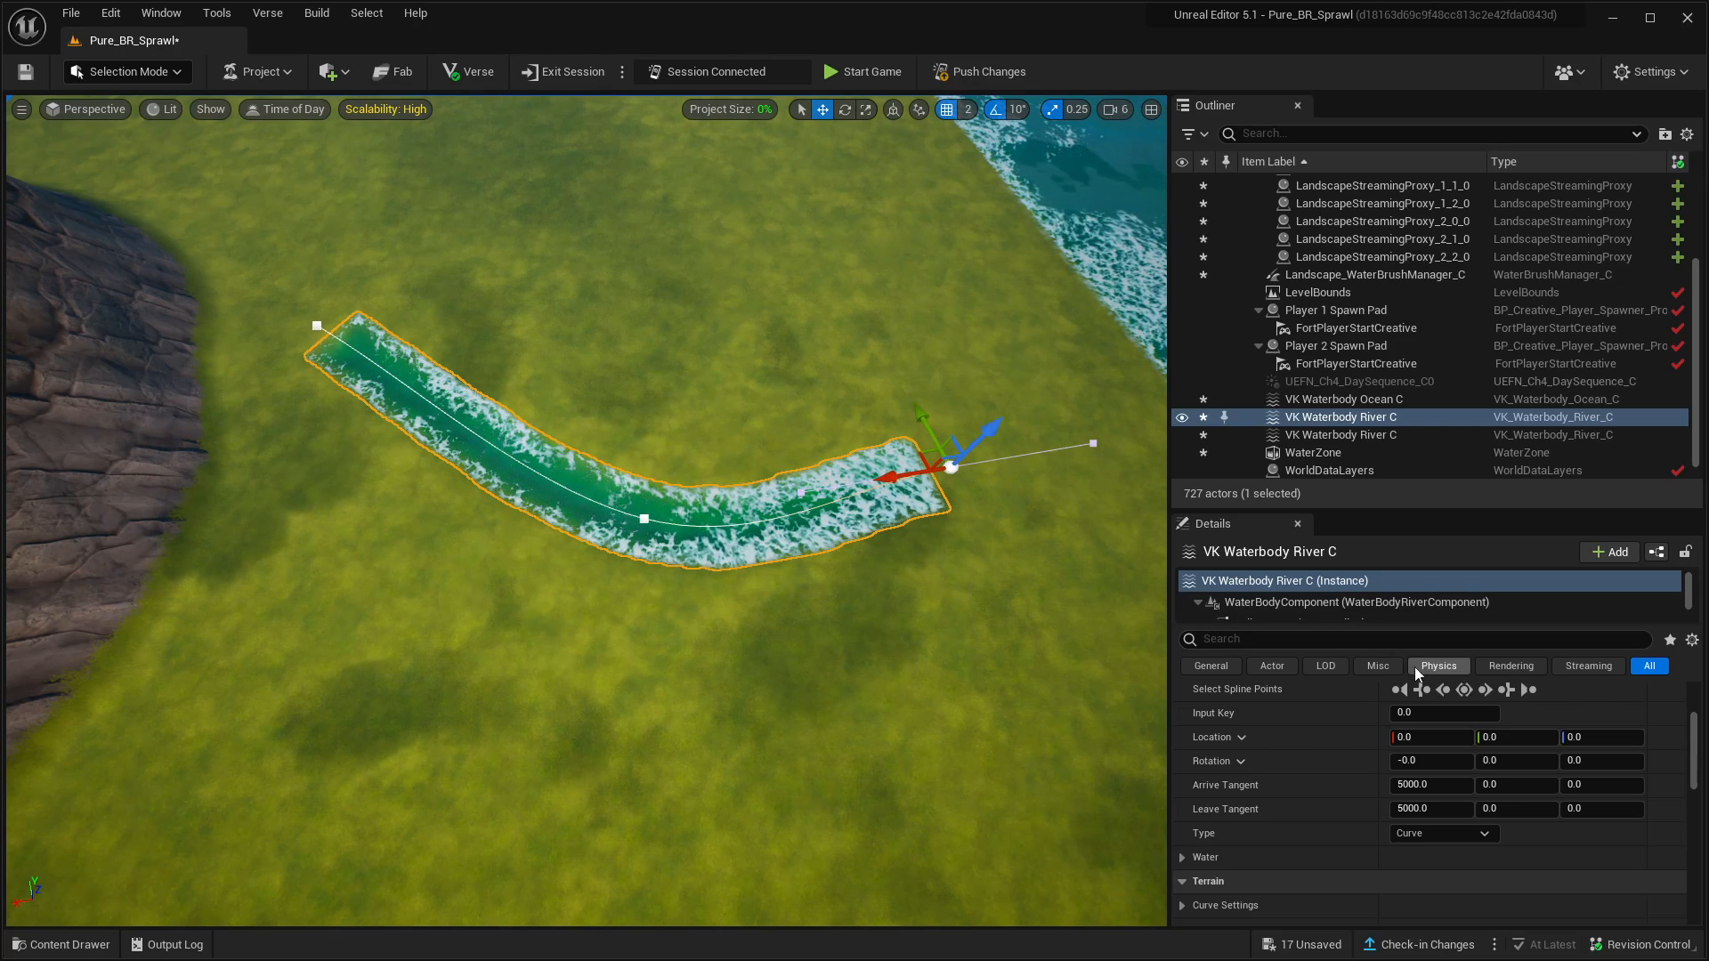
Extend the second river's first spline point past the shoreline to about X -5096 and set its Z location to -50
{"action": "left_click", "coordinate": [950, 468]}
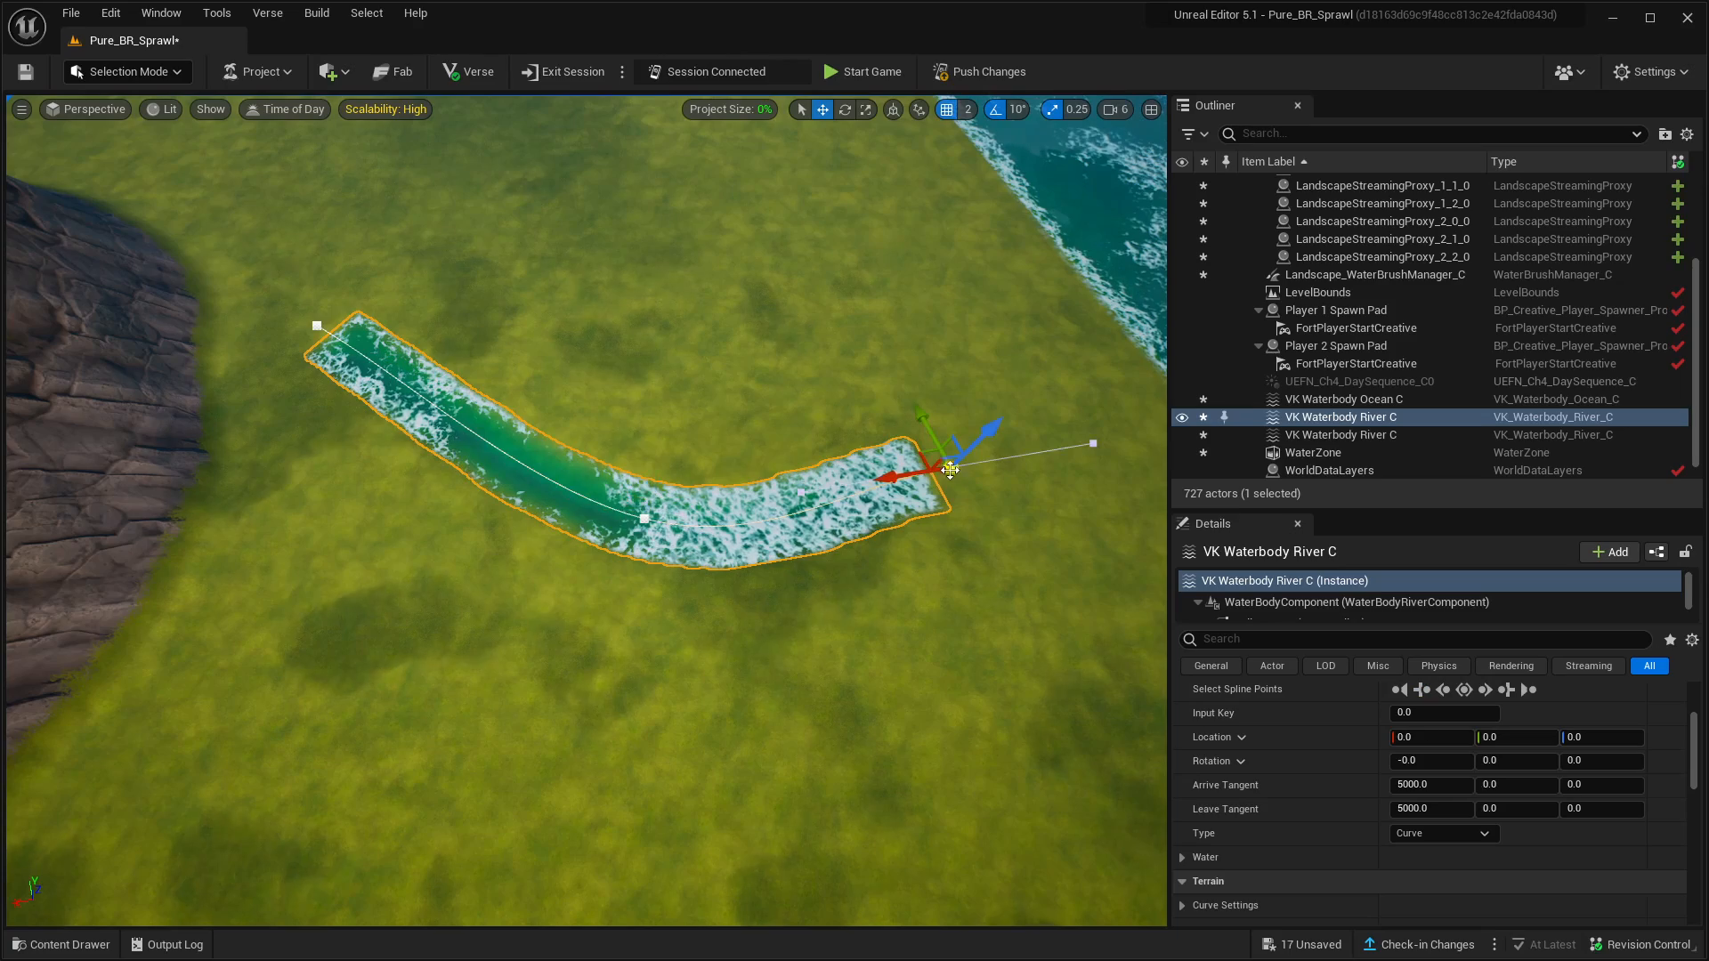
{"action": "left_click_drag", "start_coordinate": [905, 476], "coordinate": [1027, 454]}
{"action": "right_click_drag", "start_coordinate": [964, 607], "coordinate": [866, 591]}
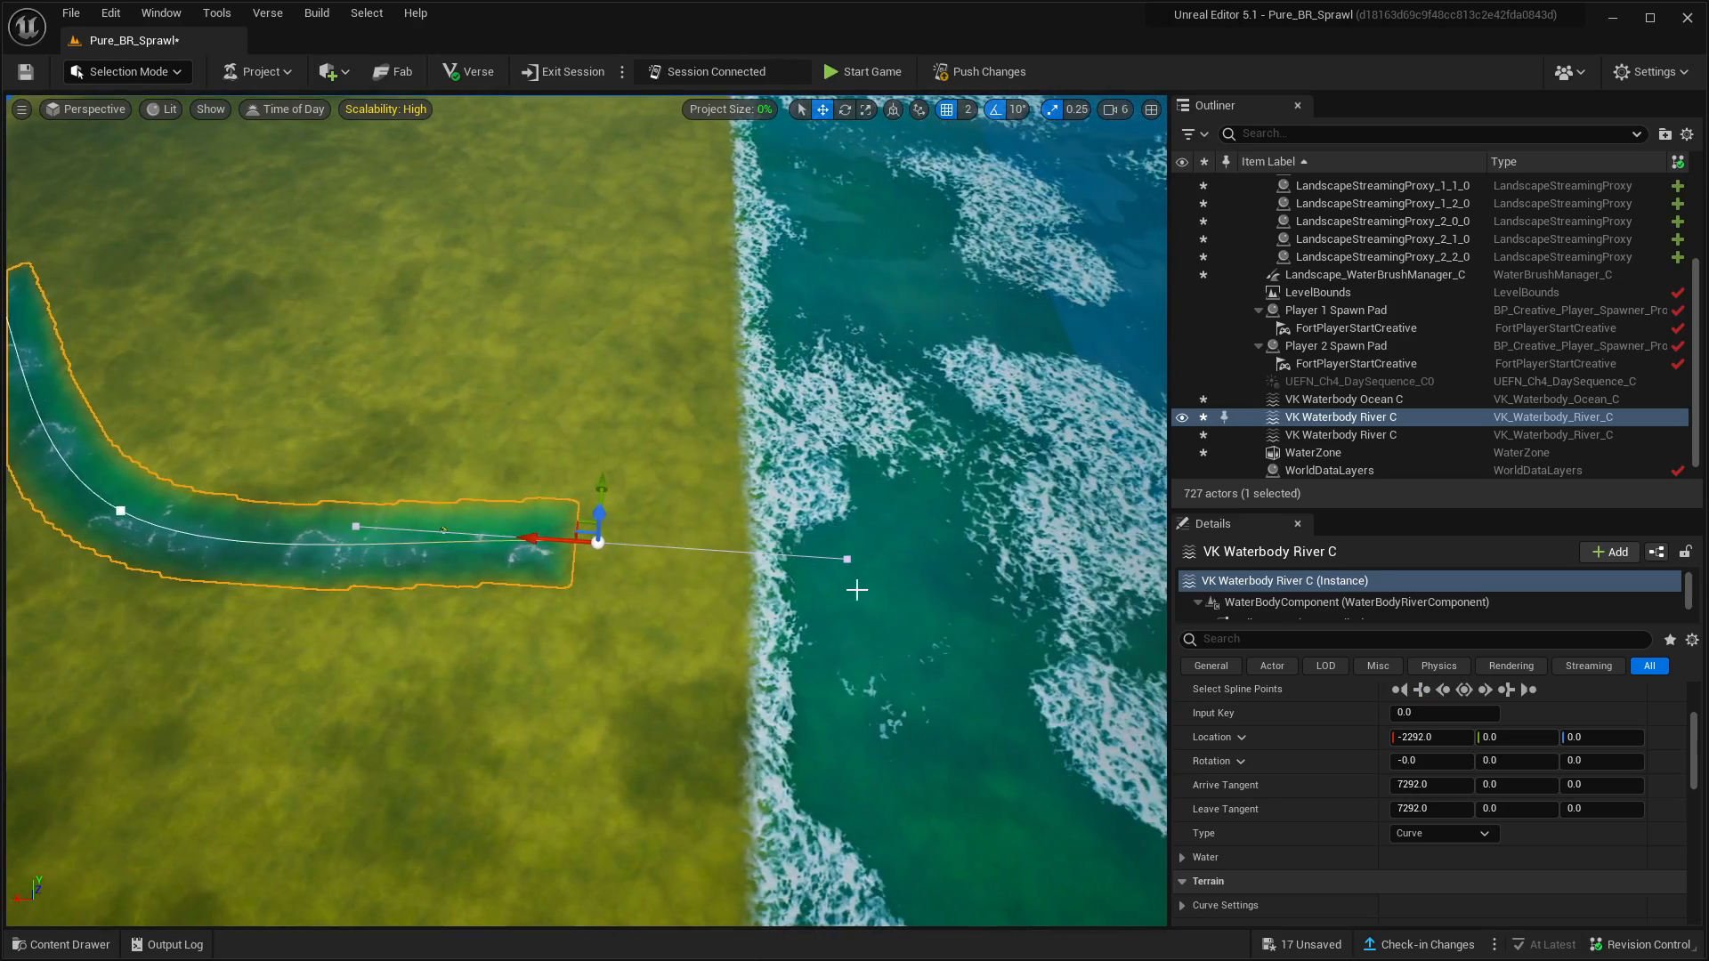
{"action": "left_click_drag", "start_coordinate": [530, 539], "coordinate": [783, 553]}
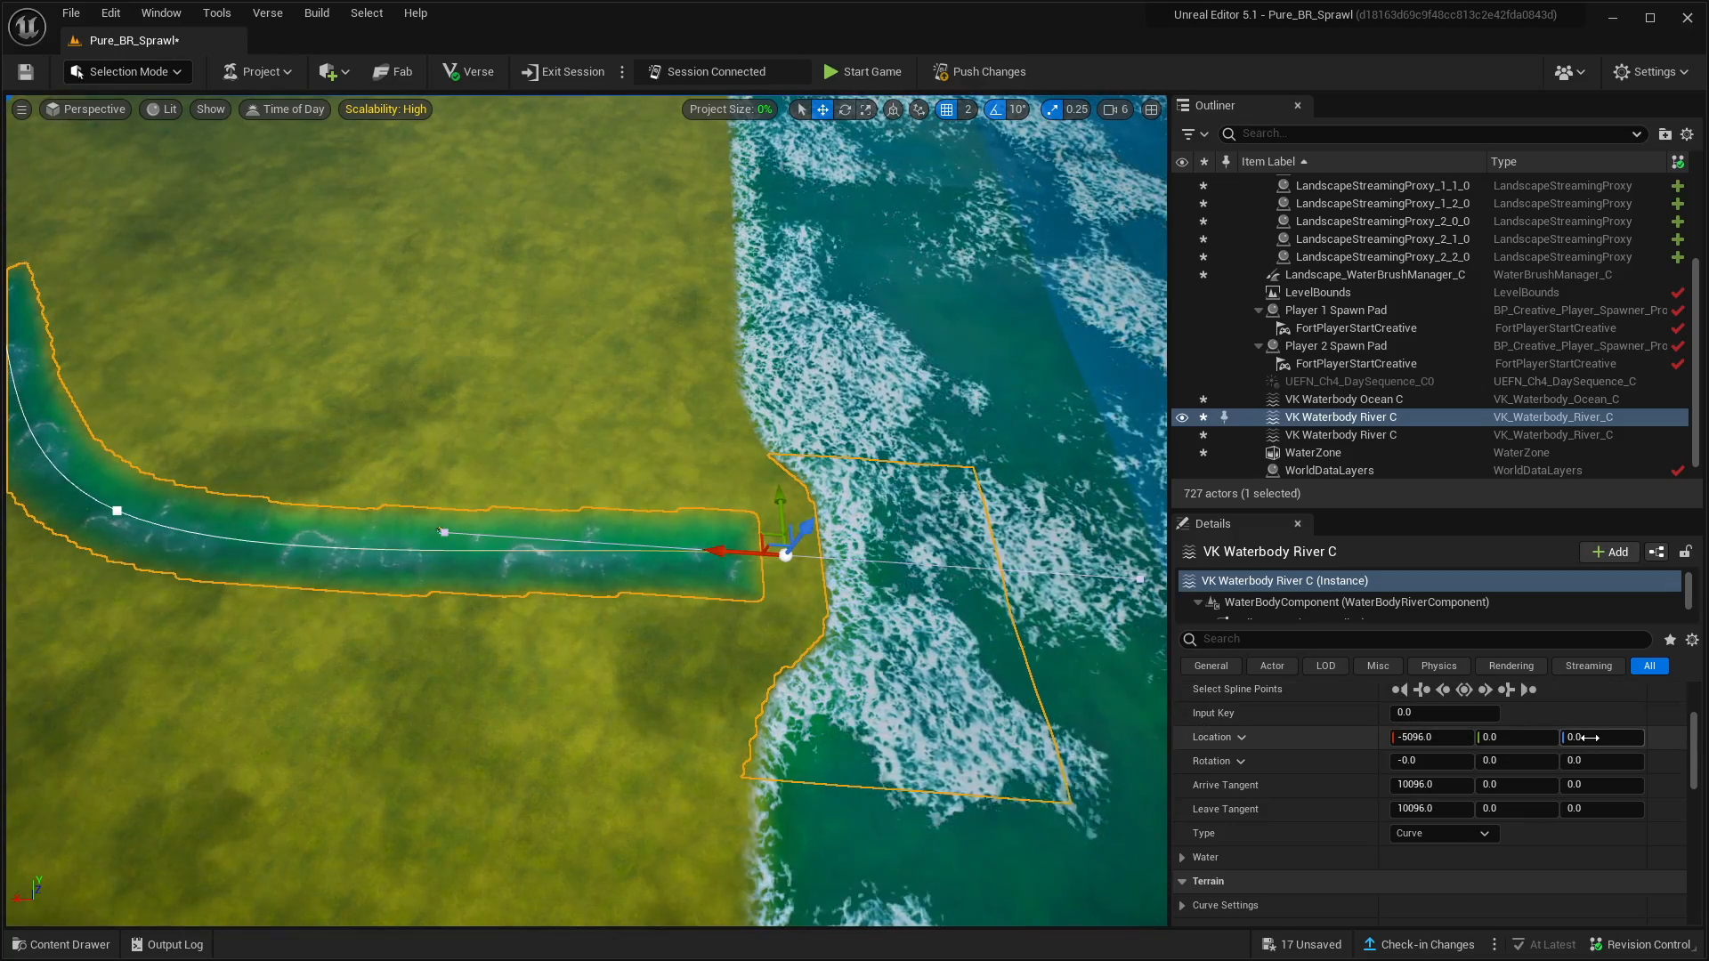
{"action": "mouse_move", "coordinate": [1694, 751]}
{"action": "left_mouse_down"}
{"action": "mouse_move", "coordinate": [1695, 781]}
{"action": "mouse_move", "coordinate": [1694, 719]}
{"action": "mouse_move", "coordinate": [1696, 747]}
{"action": "left_mouse_up"}
{"action": "left_click", "coordinate": [1606, 759]}
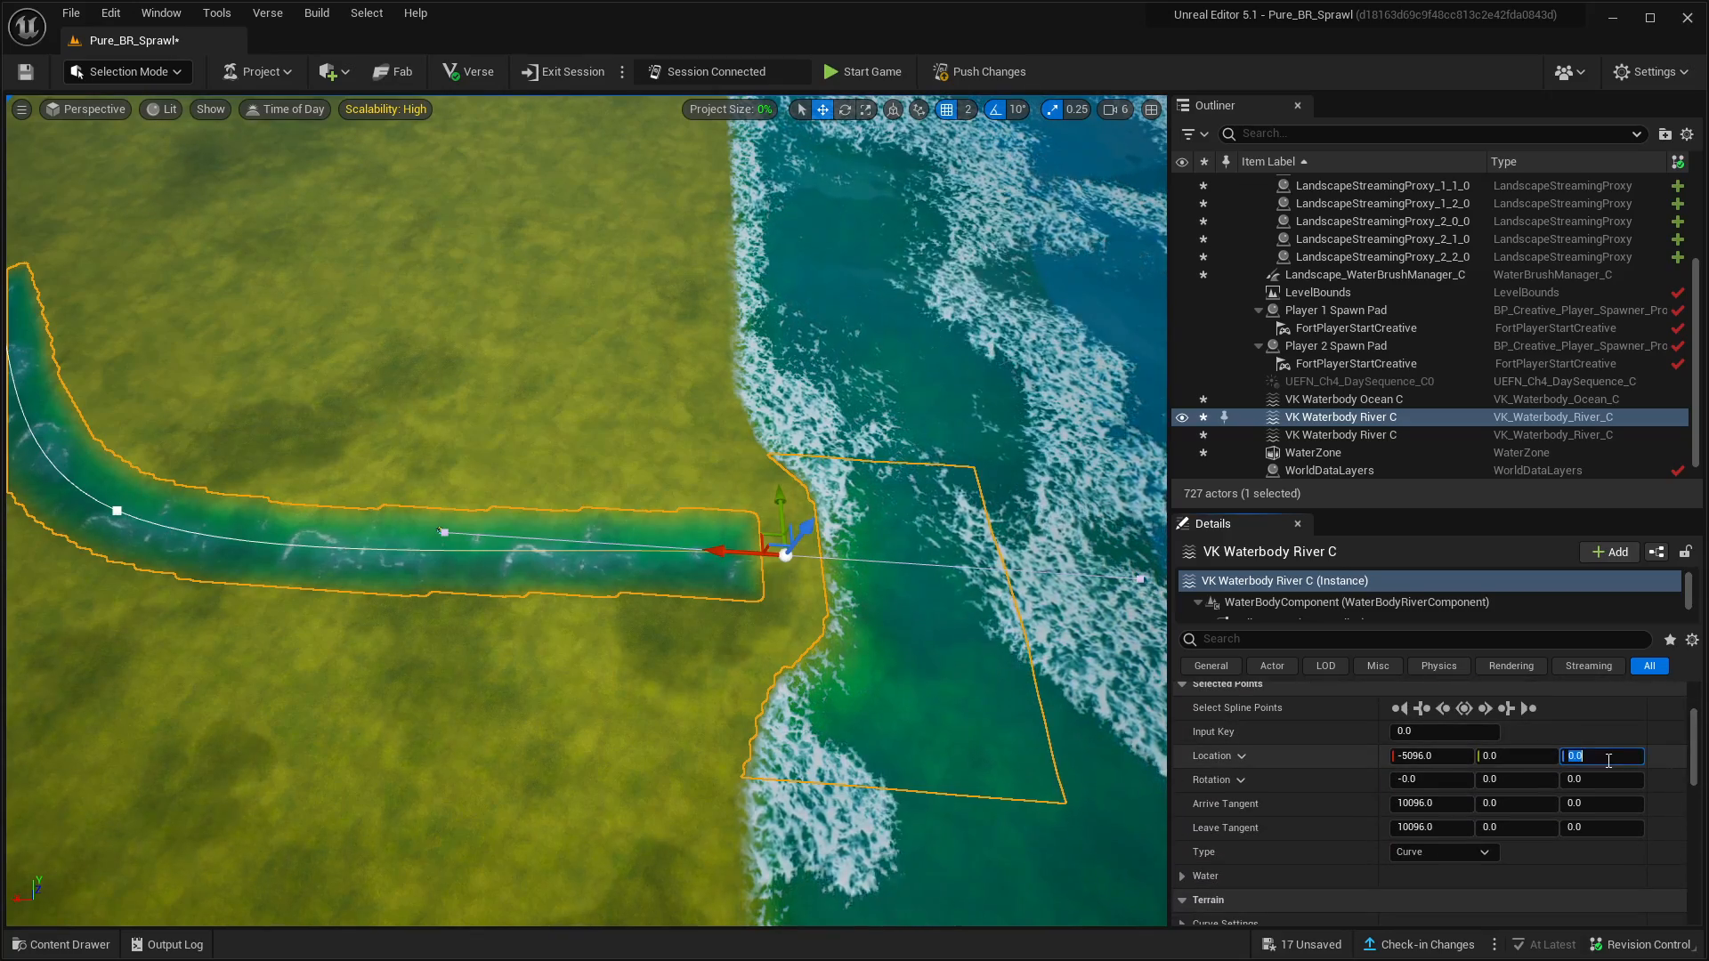
{"action": "type", "text": "-50"}
{"action": "key", "text": "Return"}
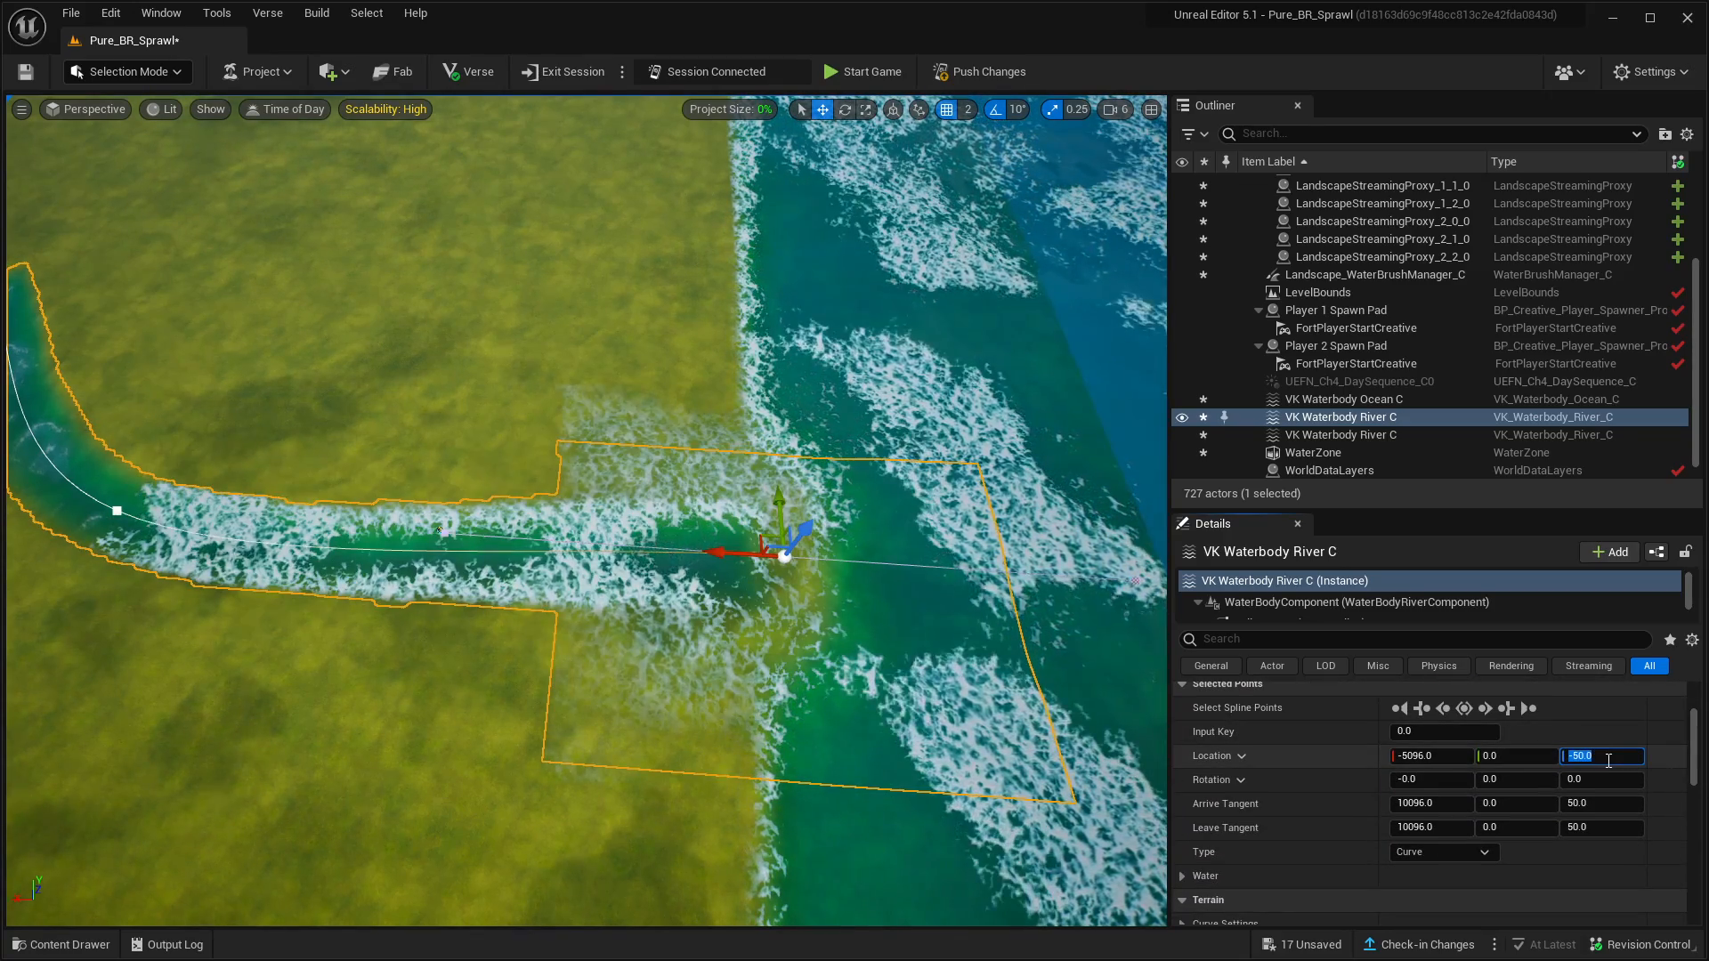
Place a third River from the Water assets on the landscape between the shore building and the plateau
{"action": "right_click_drag", "start_coordinate": [671, 763], "coordinate": [552, 757]}
{"action": "key", "text": "s"}
{"action": "right_click_drag", "start_coordinate": [558, 553], "coordinate": [445, 779]}
{"action": "key", "text": "w"}
{"action": "key", "text": "s"}
{"action": "left_click", "coordinate": [64, 946]}
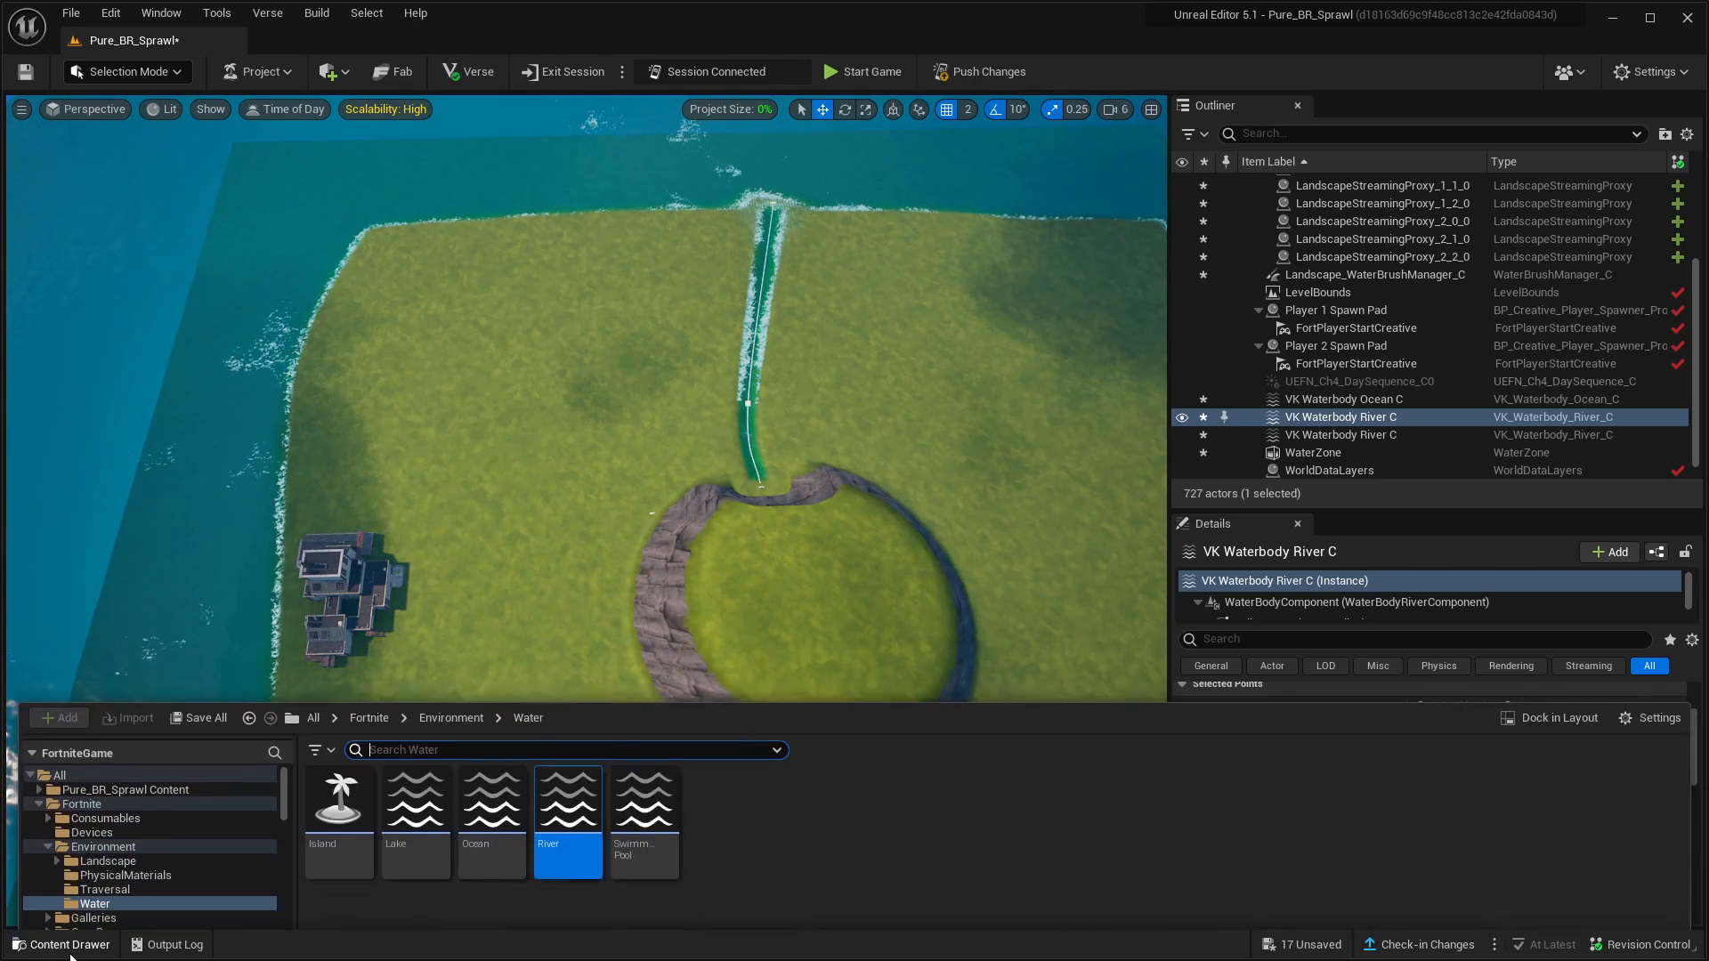
{"action": "left_click_drag", "start_coordinate": [568, 805], "coordinate": [507, 645]}
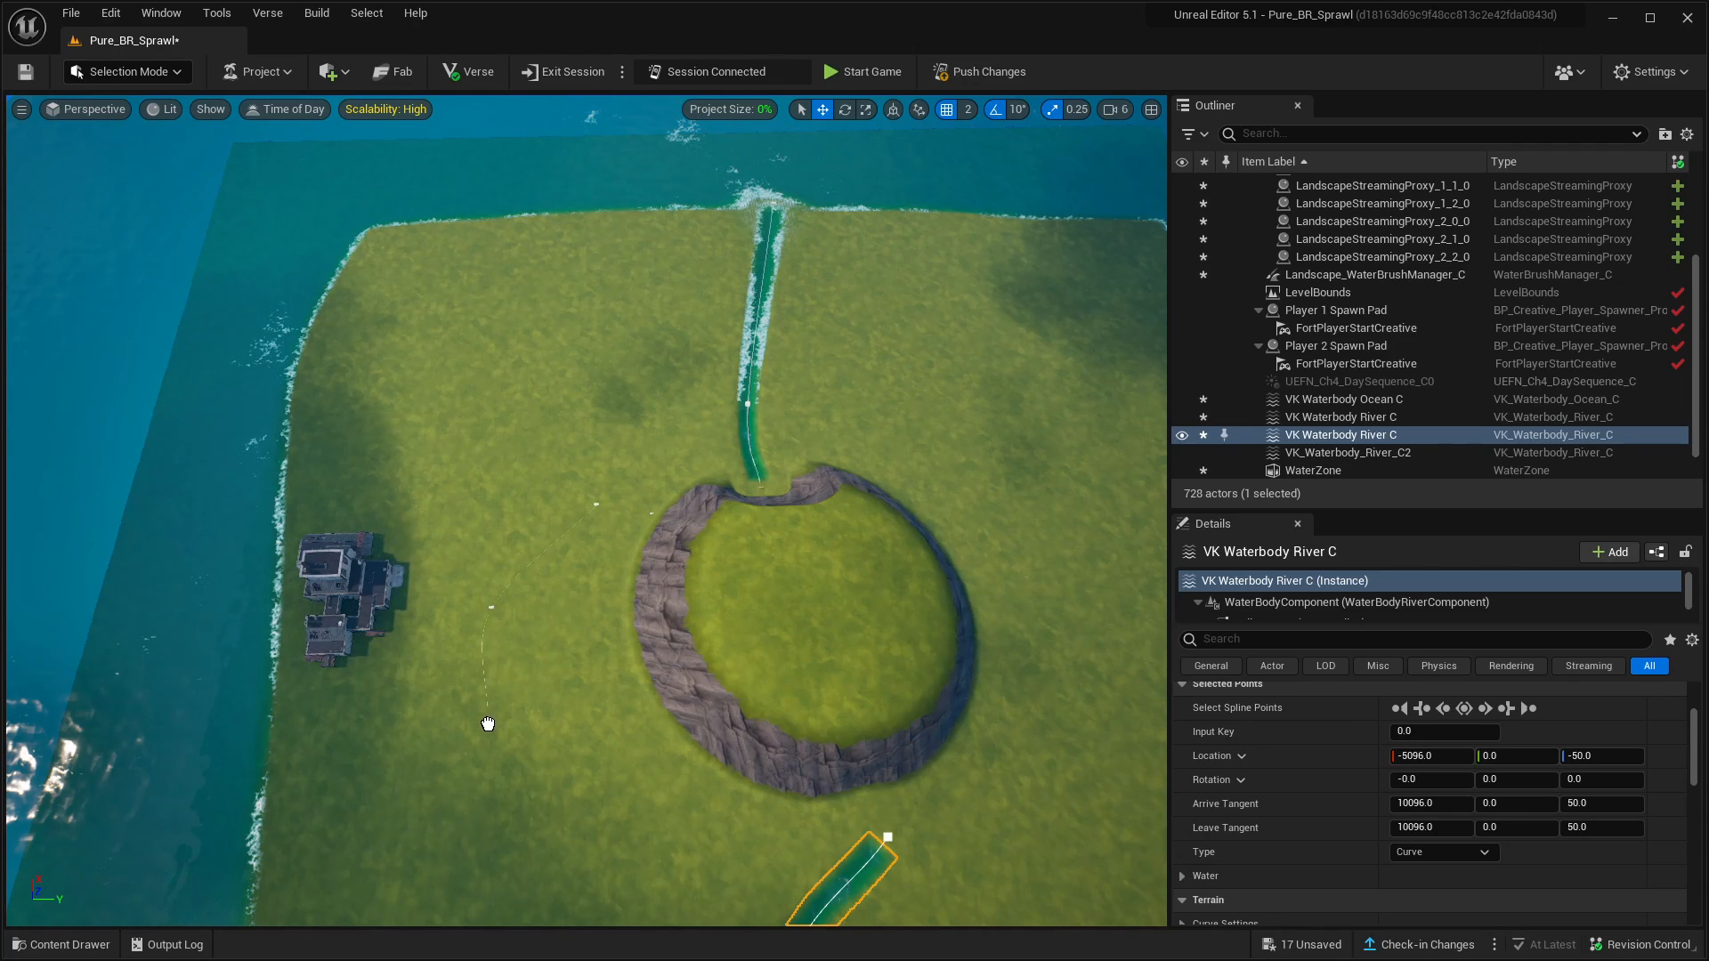
{"action": "left_click_drag", "start_coordinate": [490, 711], "coordinate": [490, 711]}
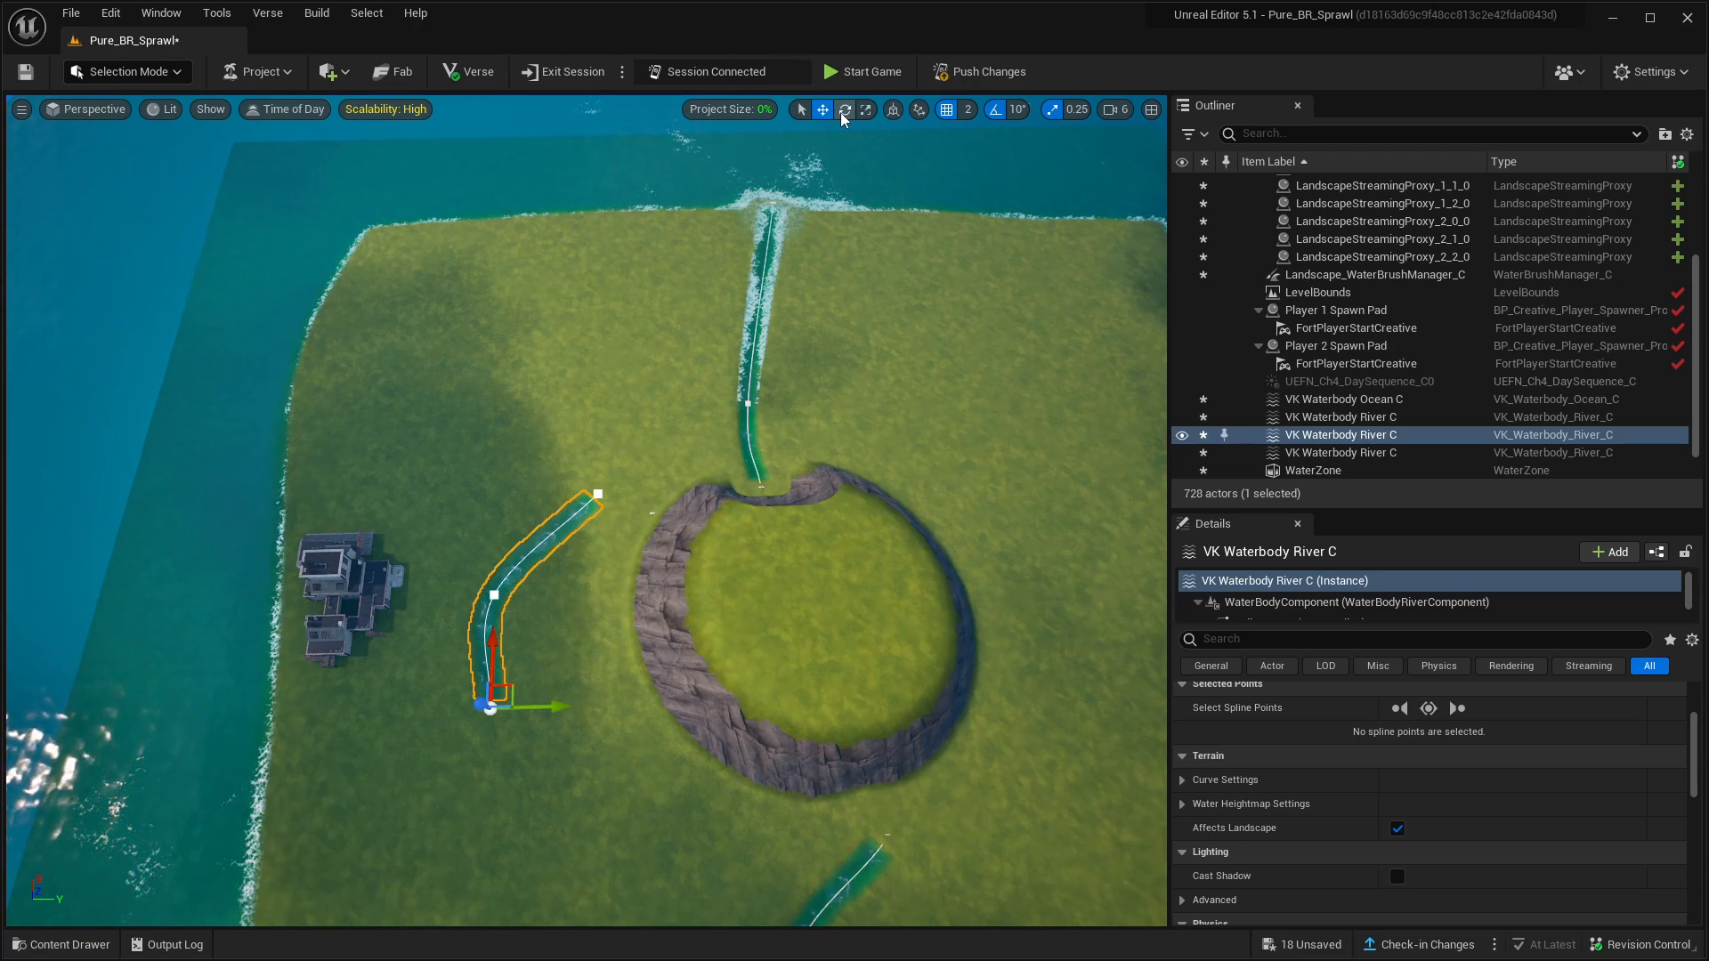
Rotate the third river about its vertical axis so its first stretch runs from the building's side toward the plateau
{"action": "left_click", "coordinate": [841, 113]}
{"action": "right_click_drag", "start_coordinate": [721, 458], "coordinate": [709, 346]}
{"action": "key", "text": "w"}
{"action": "key", "text": "q"}
{"action": "key", "text": "w"}
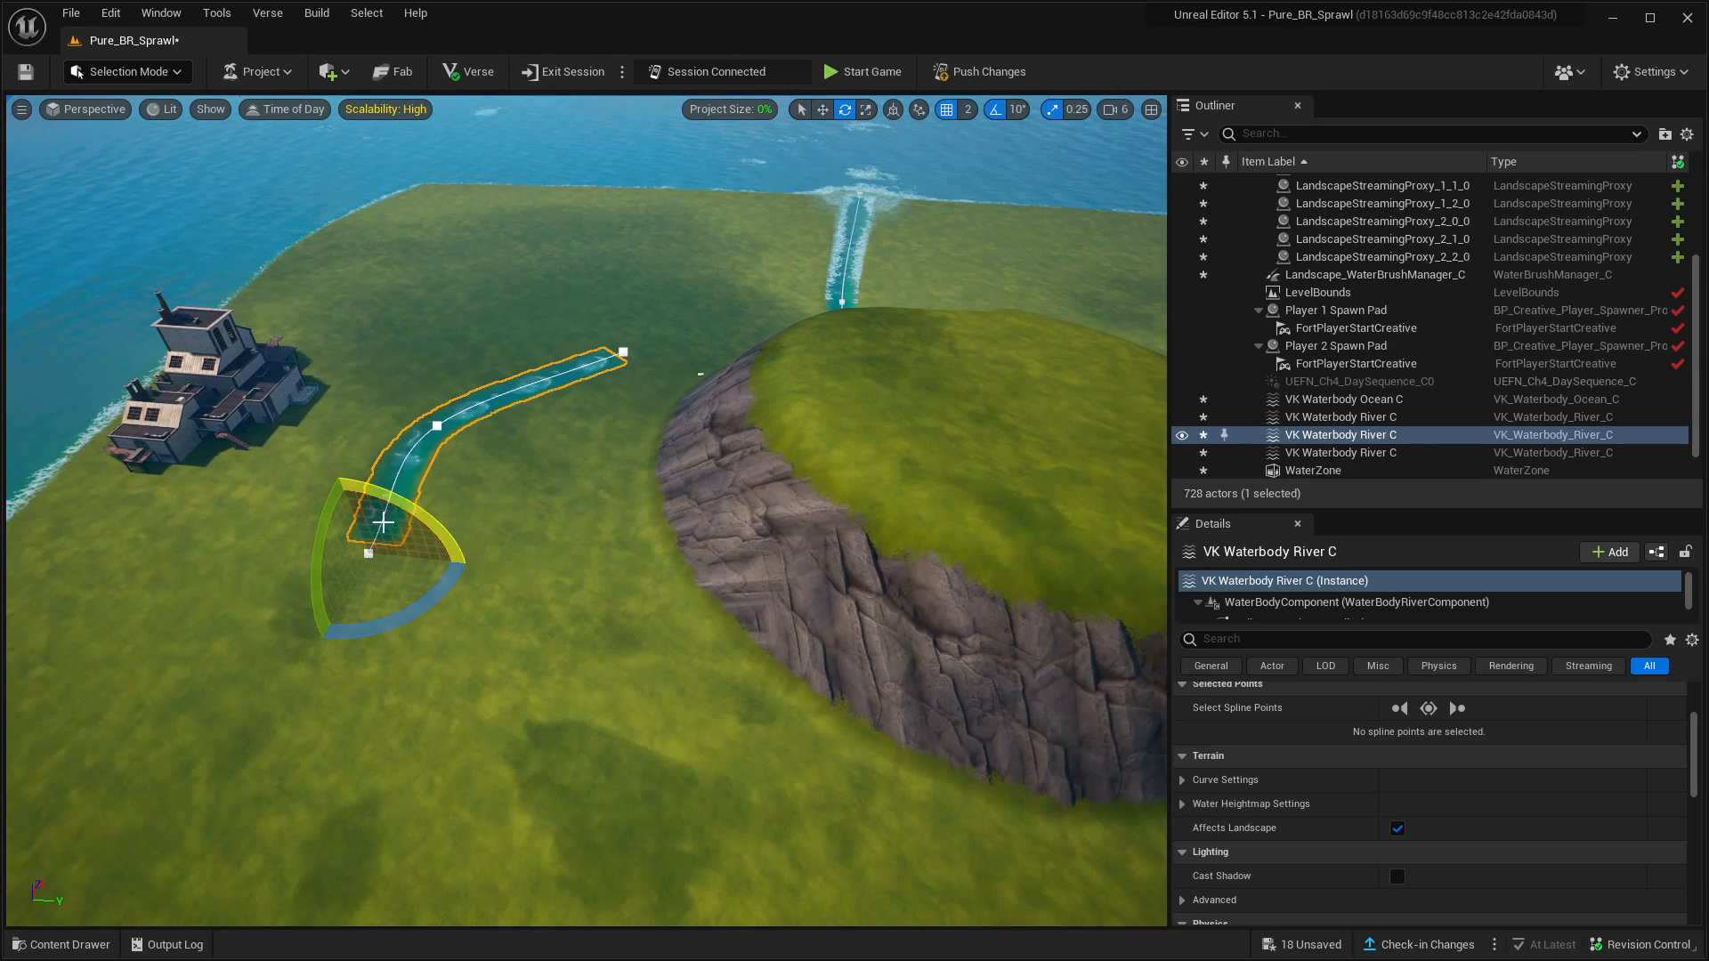
{"action": "left_click_drag", "start_coordinate": [438, 600], "coordinate": [620, 652]}
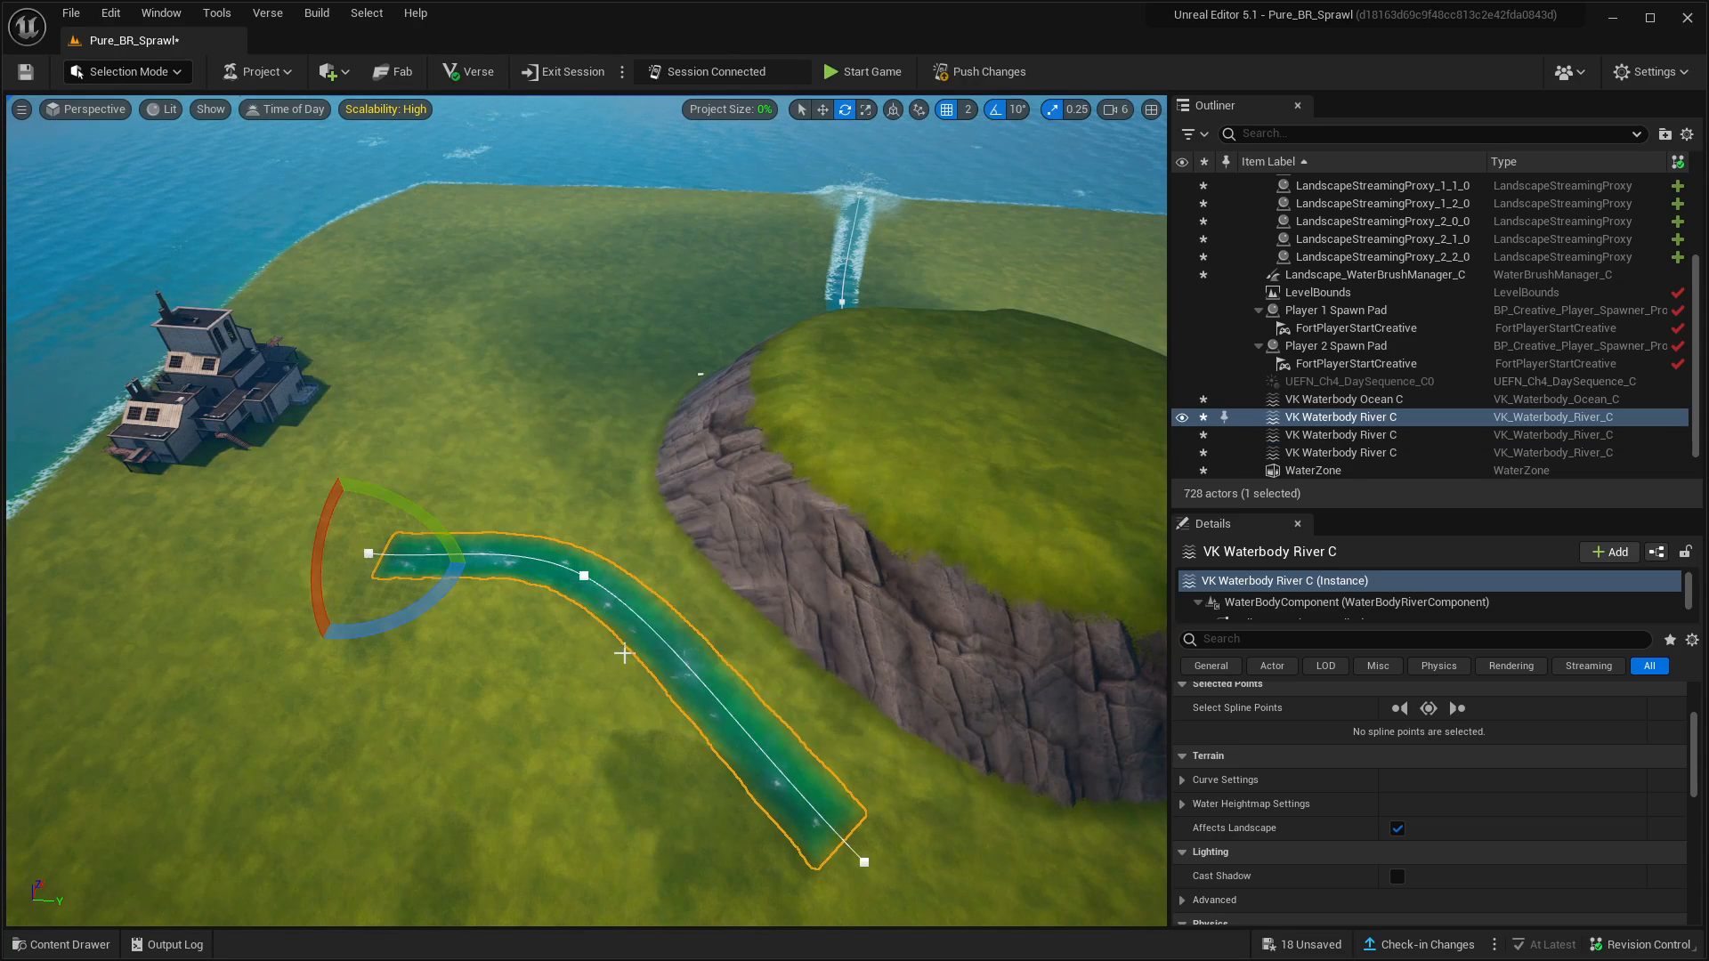
Move the whole third river toward the shore so that it starts at the building
{"action": "left_click", "coordinate": [824, 111]}
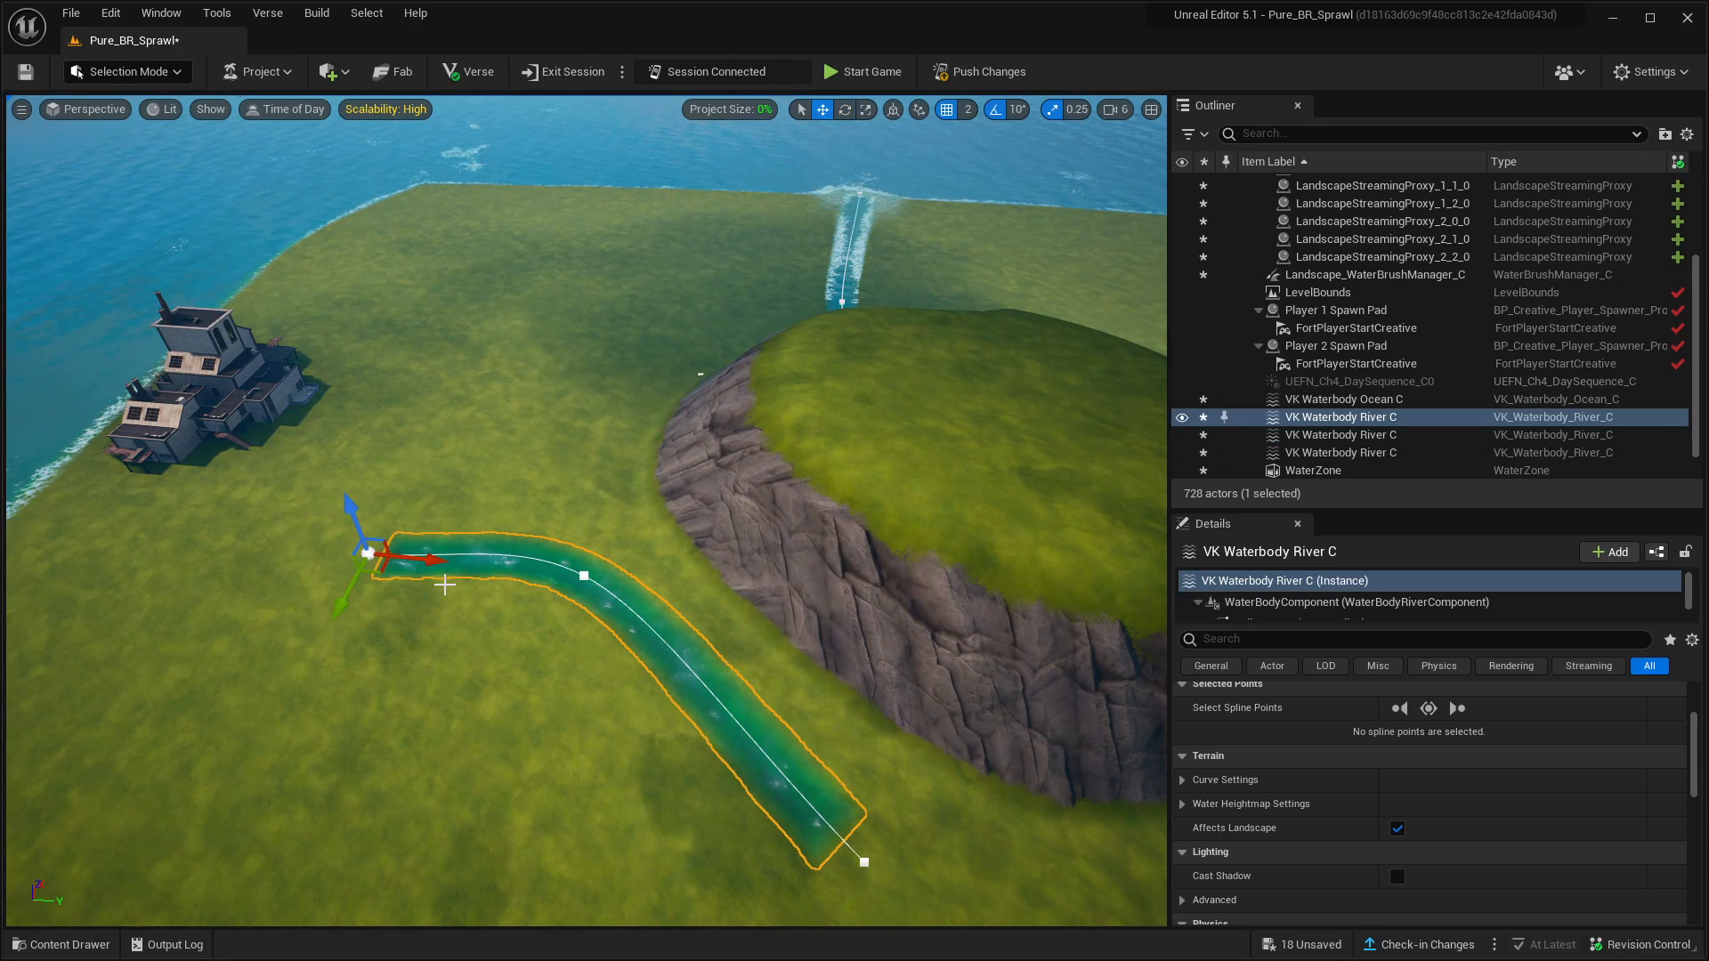
{"action": "left_click_drag", "start_coordinate": [381, 576], "coordinate": [259, 383]}
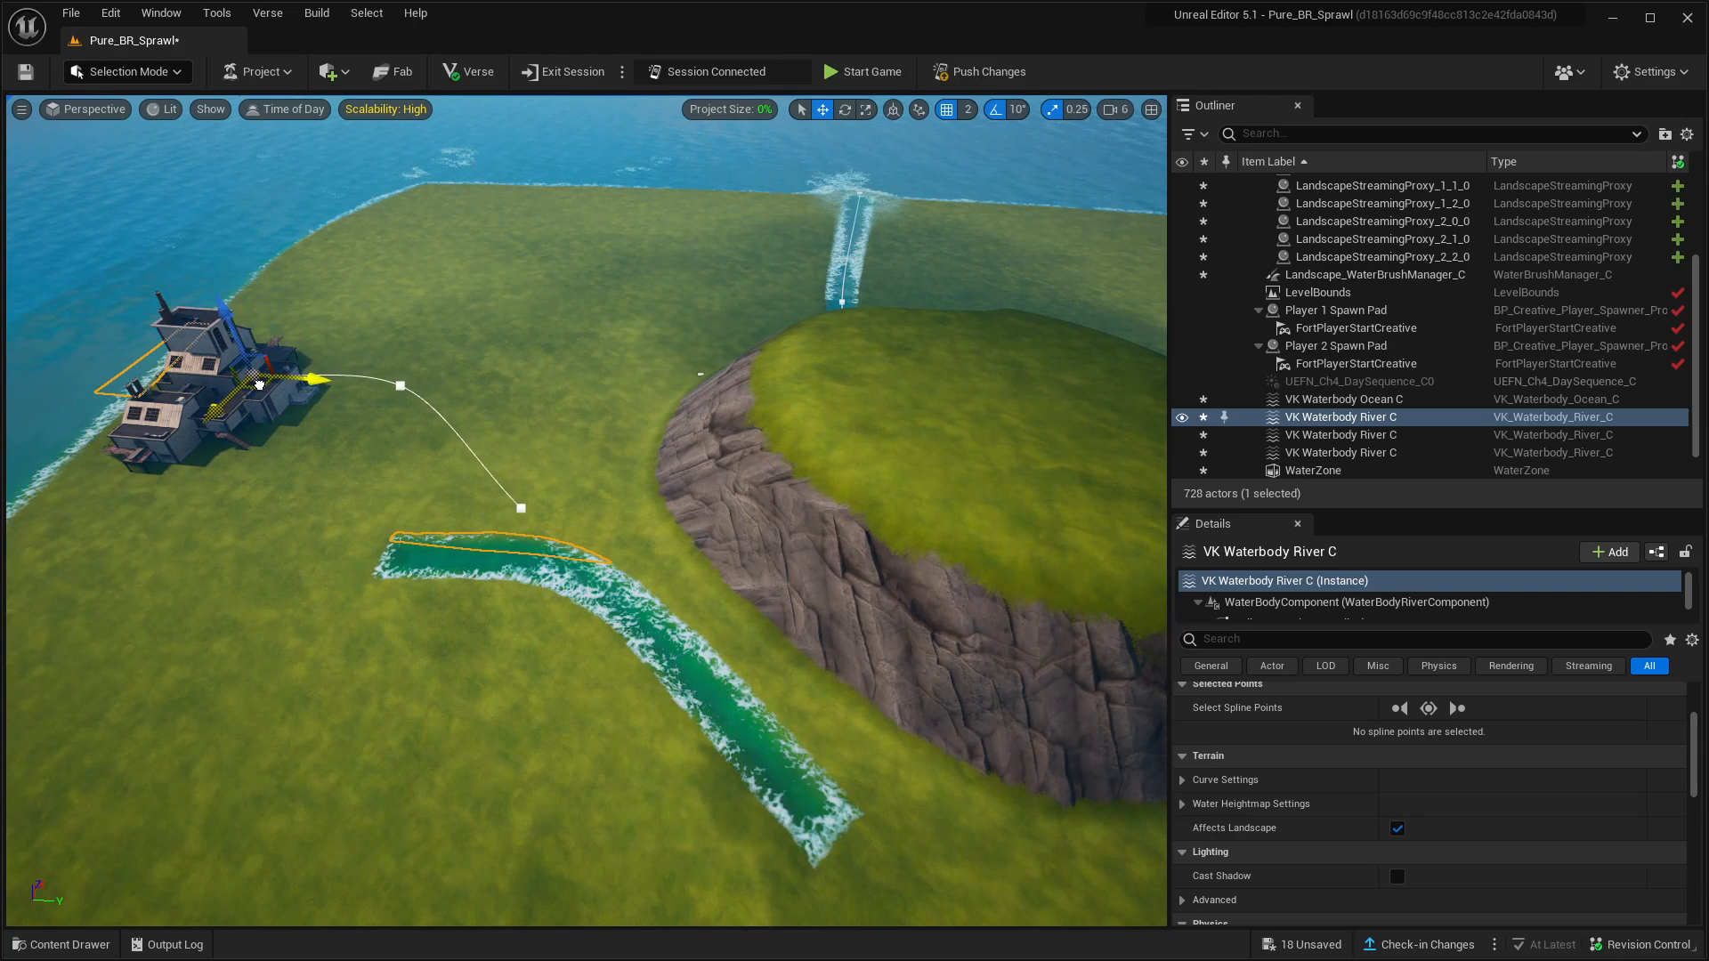
{"action": "key", "text": "f"}
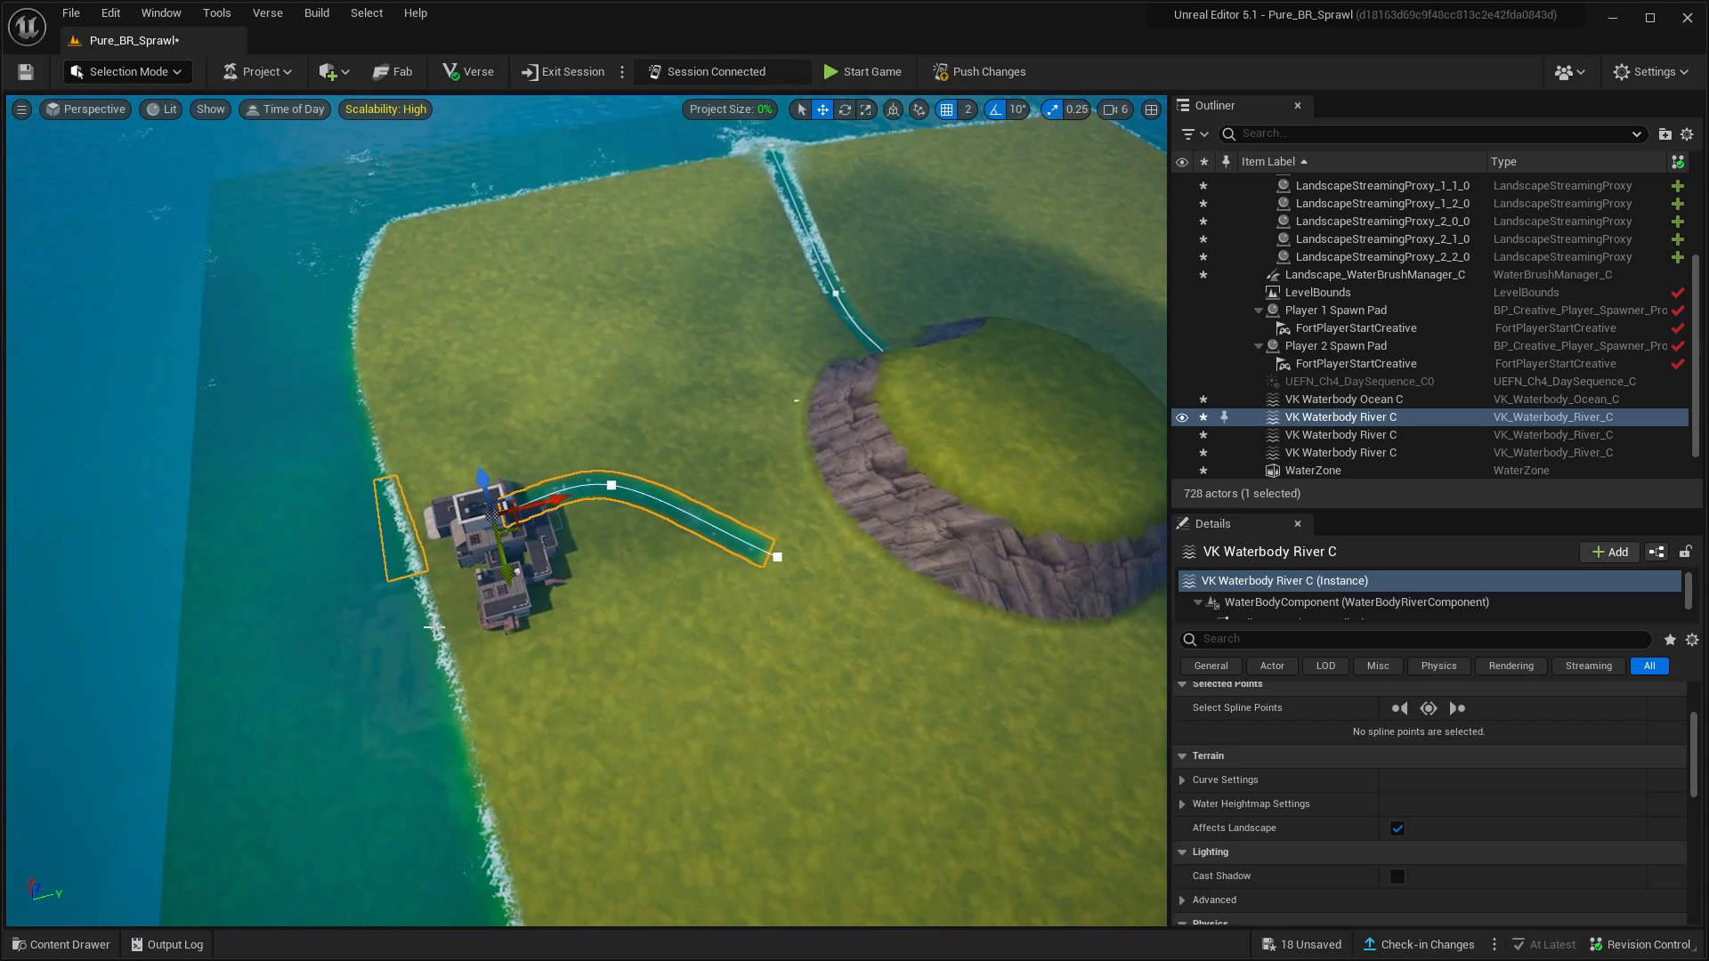
Move the third river's last spline point to the foot of the plateau, at about X 14566, Y 1893
{"action": "left_click", "coordinate": [1456, 709]}
{"action": "left_click", "coordinate": [1484, 709]}
{"action": "left_click", "coordinate": [1482, 713]}
{"action": "left_click", "coordinate": [1483, 713]}
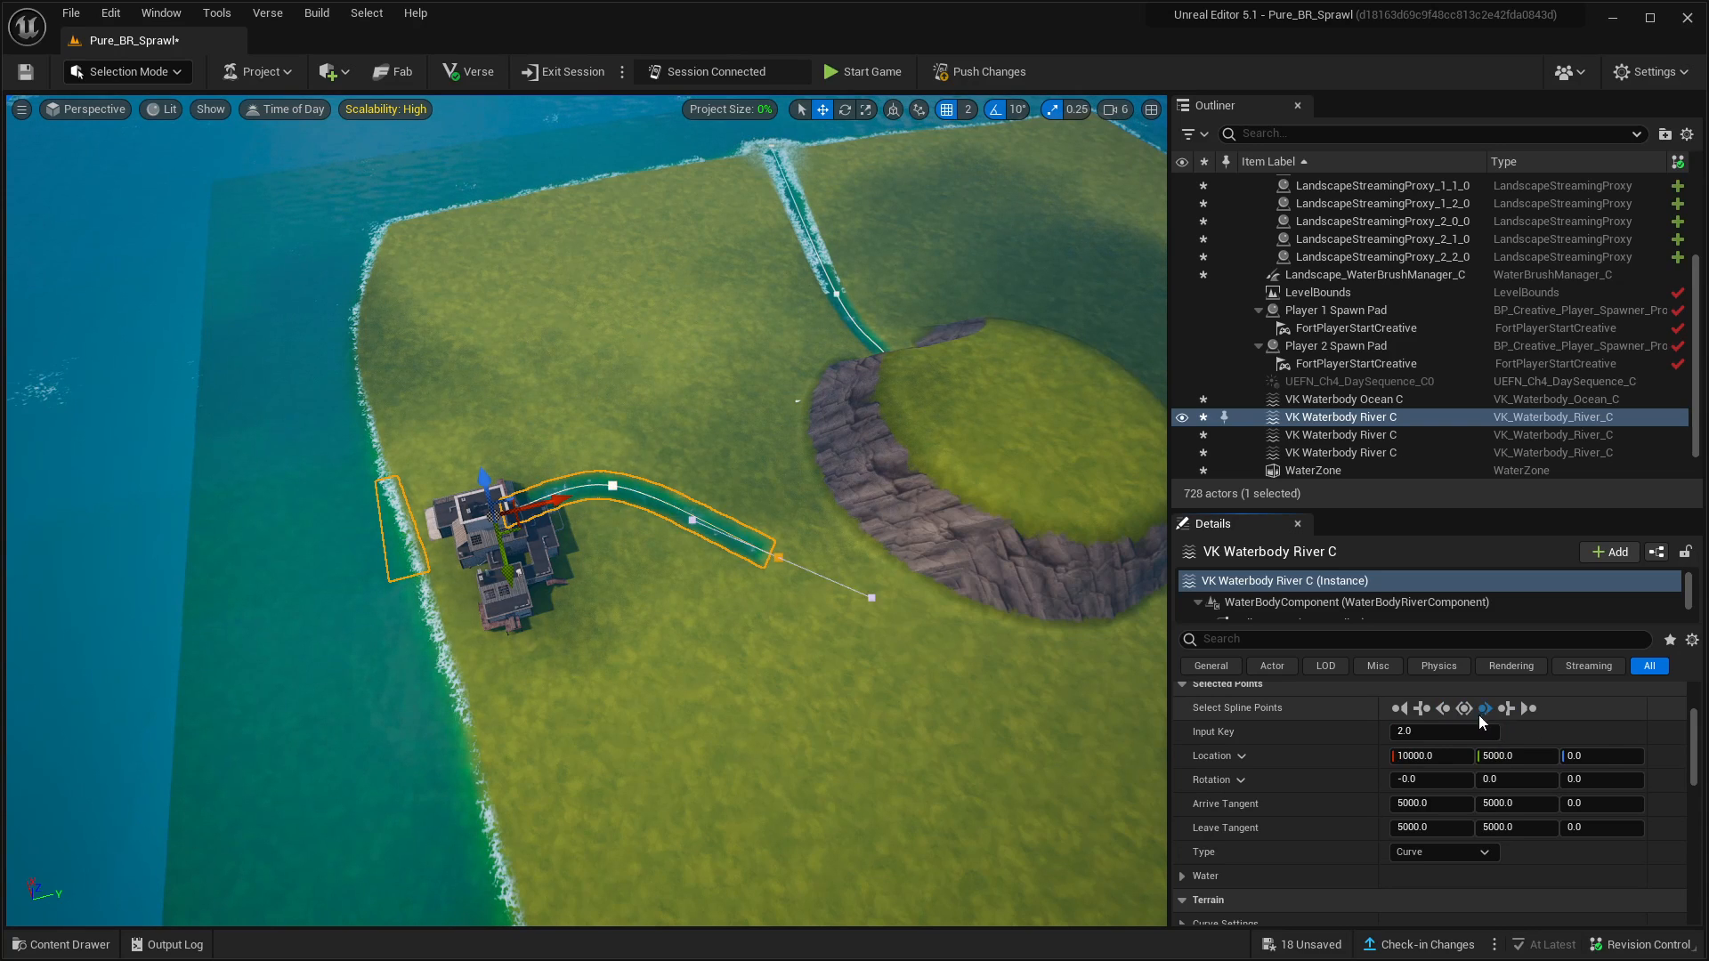
{"action": "scroll", "coordinate": [934, 607], "scroll_direction": "up", "scroll_amount": 1}
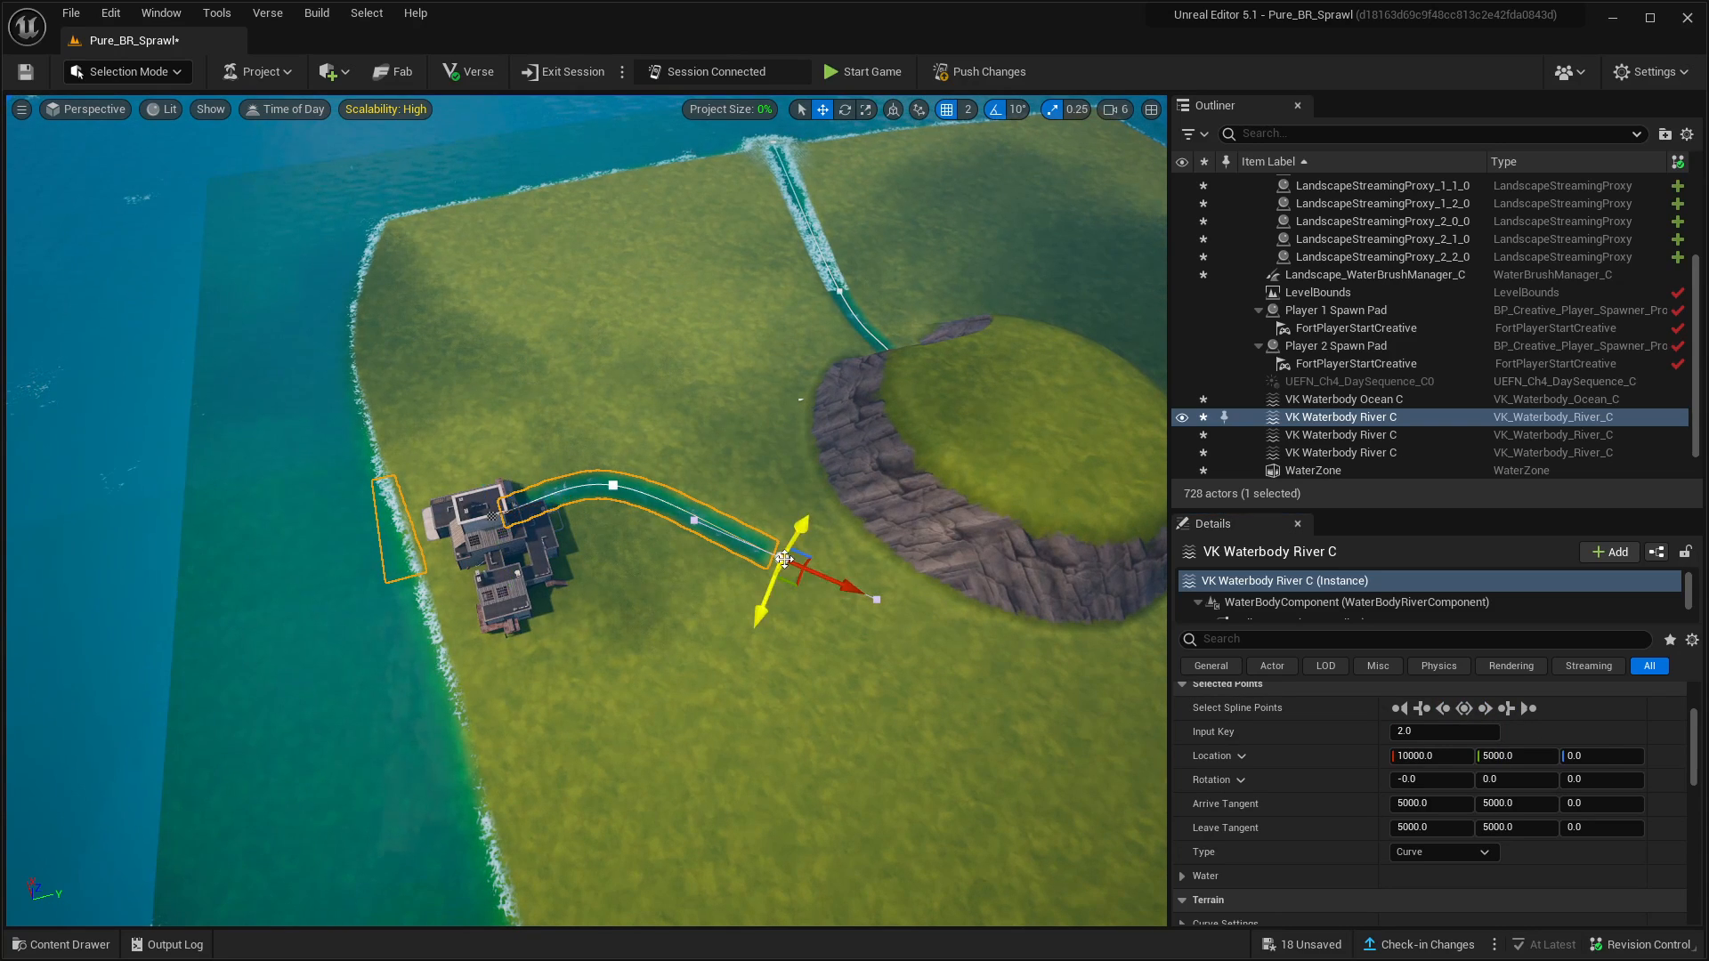
{"action": "left_click_drag", "start_coordinate": [796, 583], "coordinate": [861, 486]}
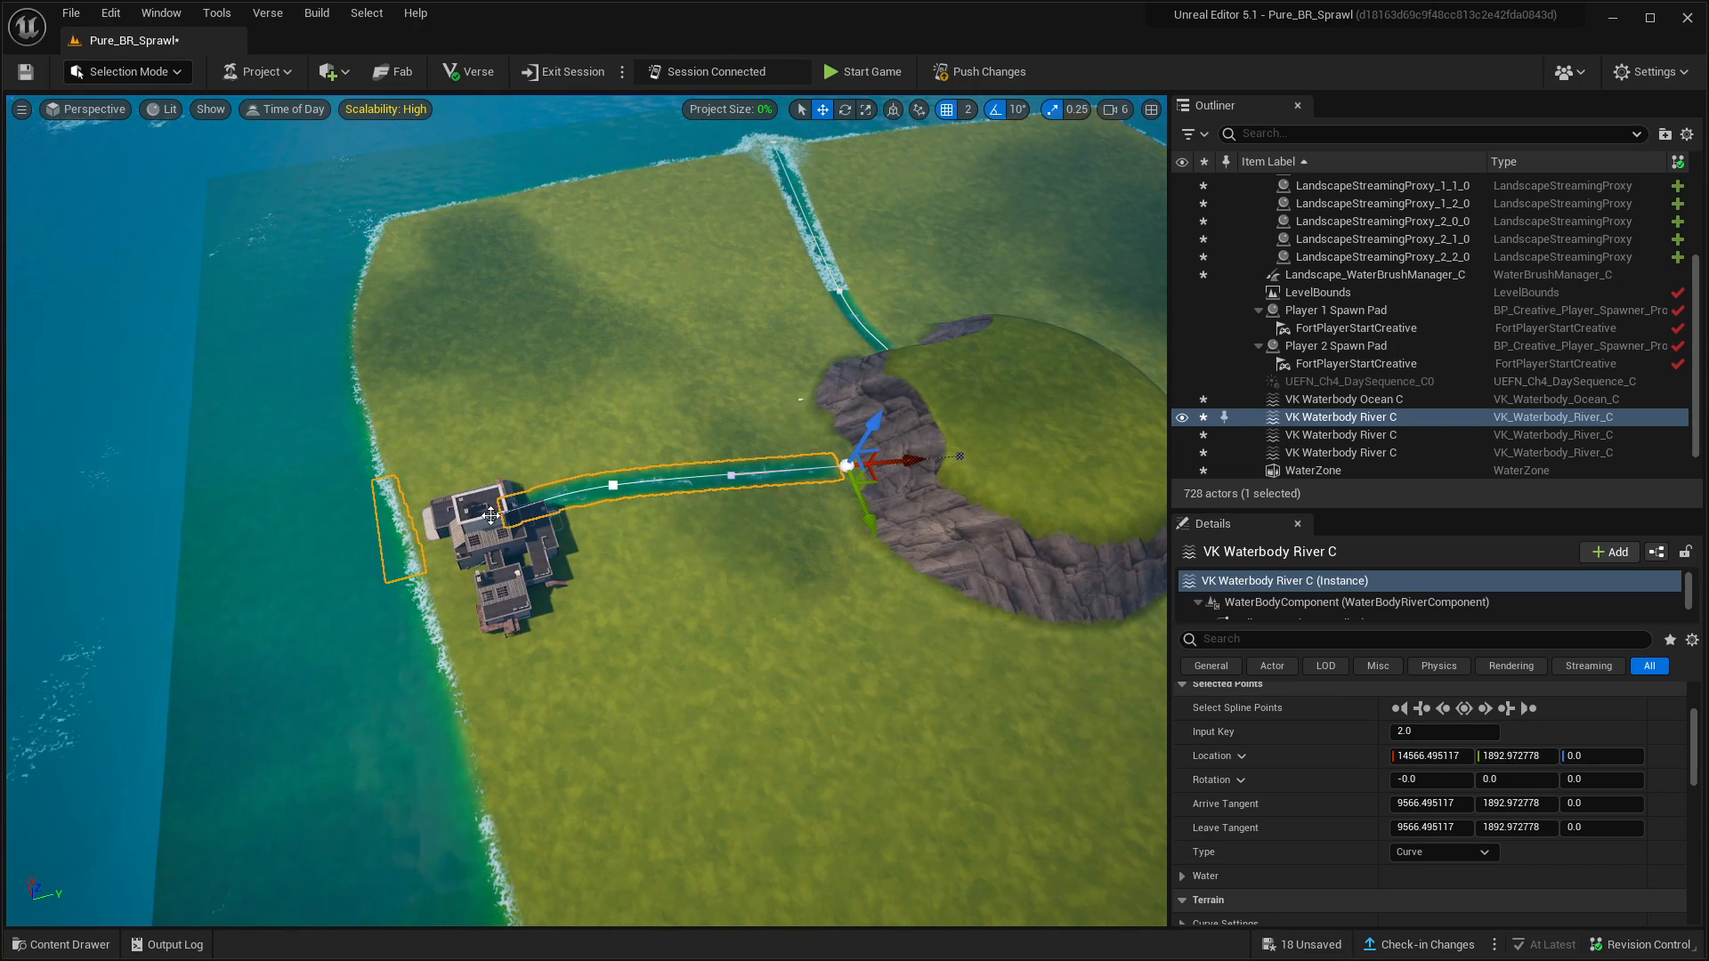
Extend the third river's first spline point past the building to the ocean at about X -3838, and set its Z location to -50
{"action": "left_click", "coordinate": [1398, 709]}
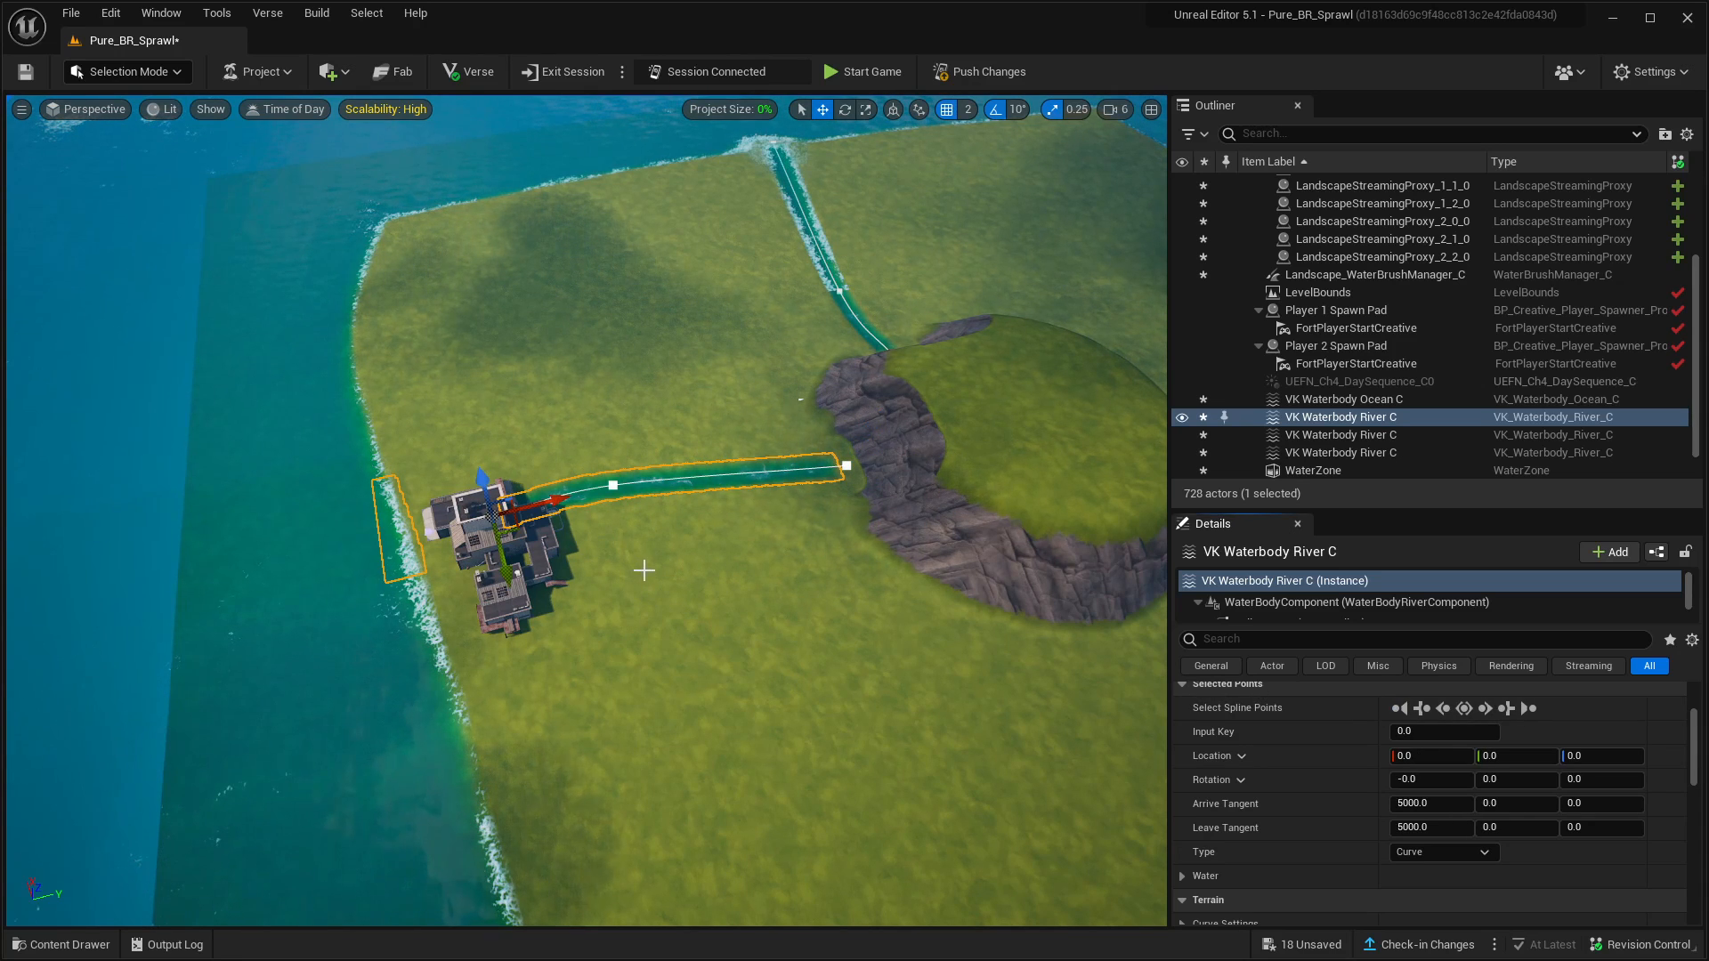
{"action": "right_click_drag", "start_coordinate": [737, 578], "coordinate": [872, 525]}
{"action": "key", "text": "w"}
{"action": "key", "text": "a"}
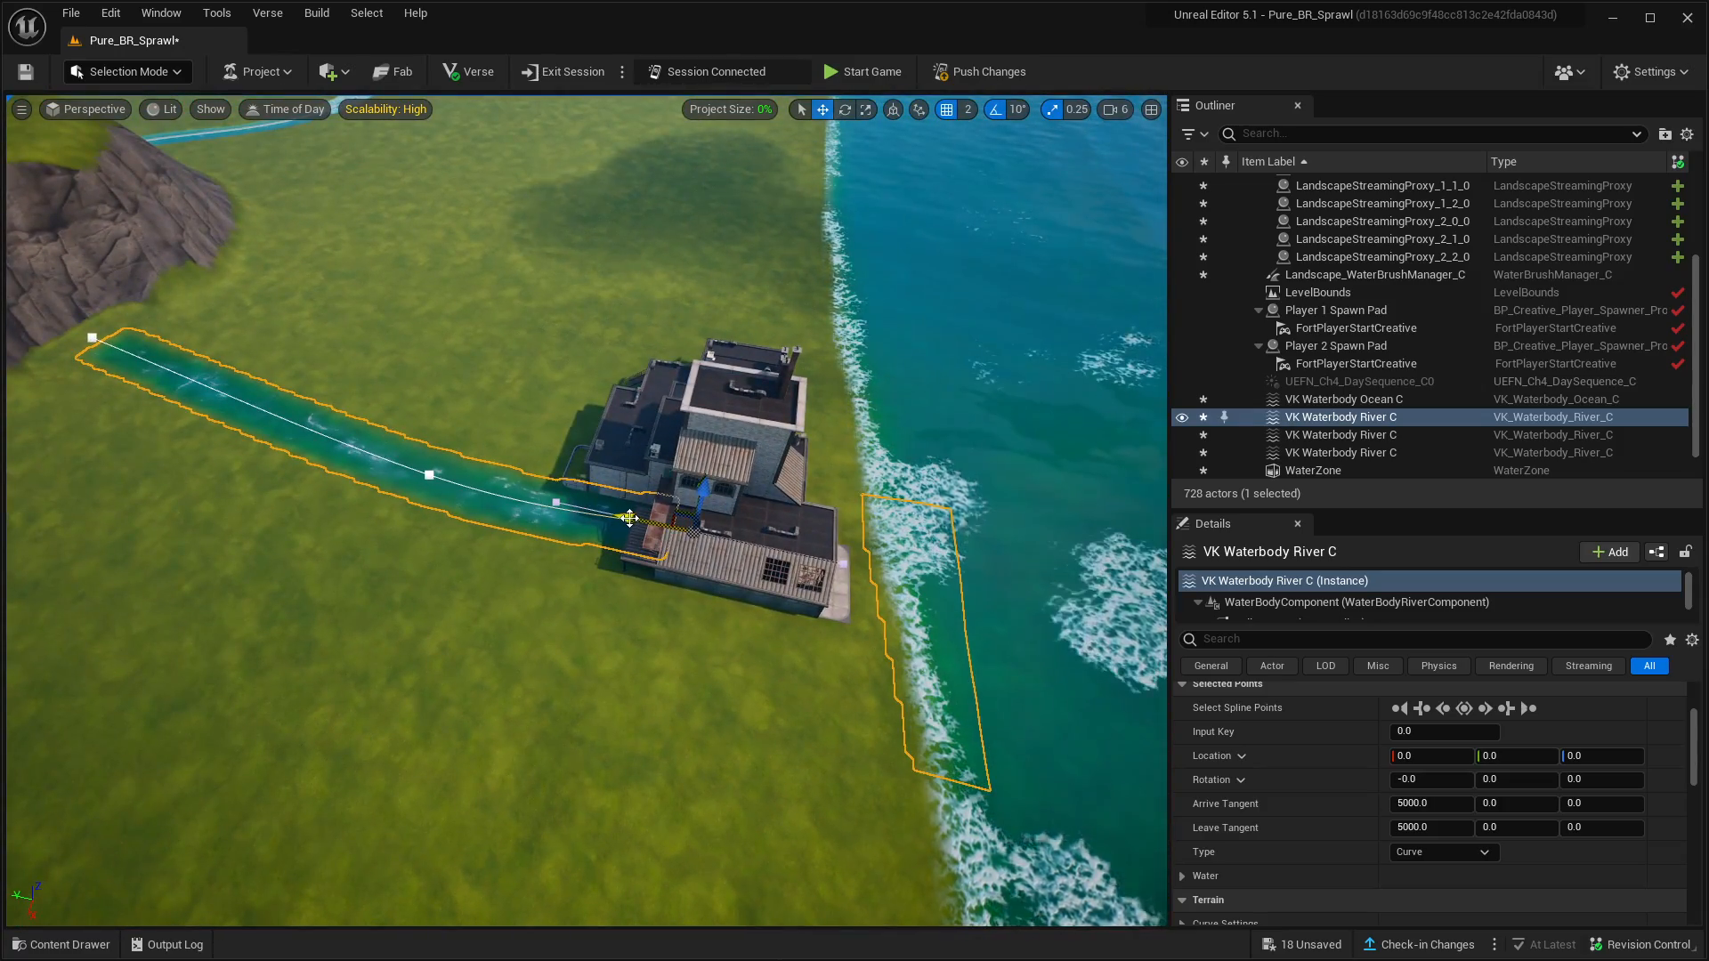
{"action": "left_click_drag", "start_coordinate": [645, 517], "coordinate": [837, 541]}
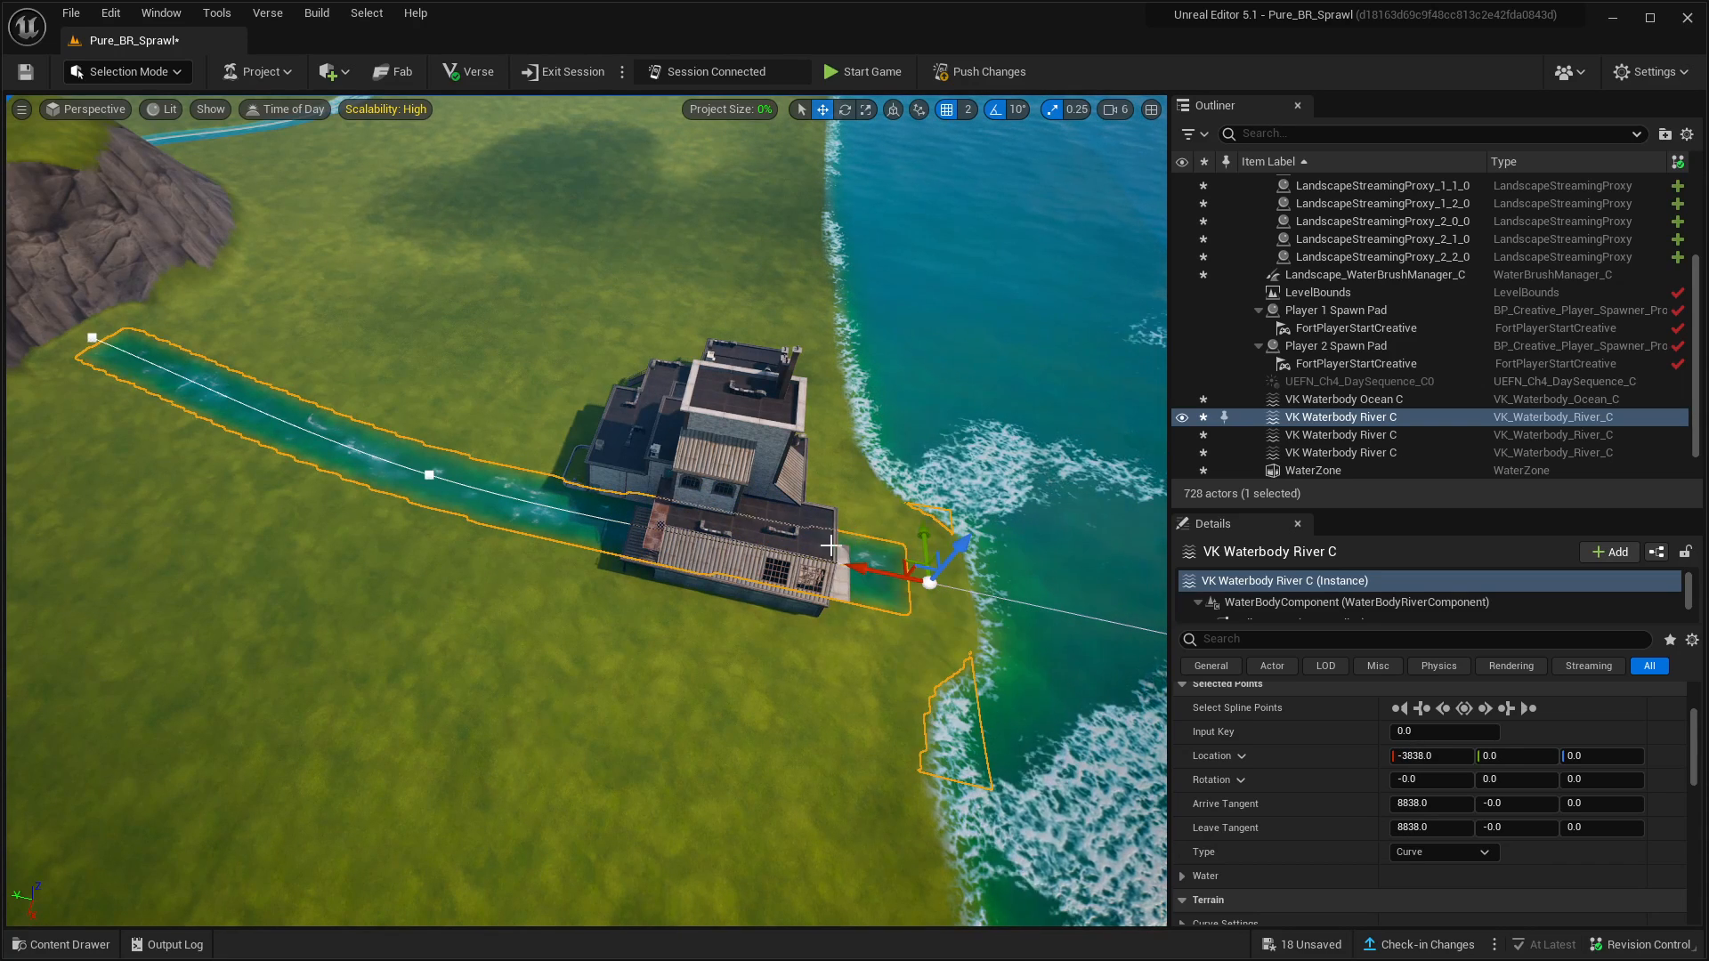
{"action": "left_click", "coordinate": [1604, 758]}
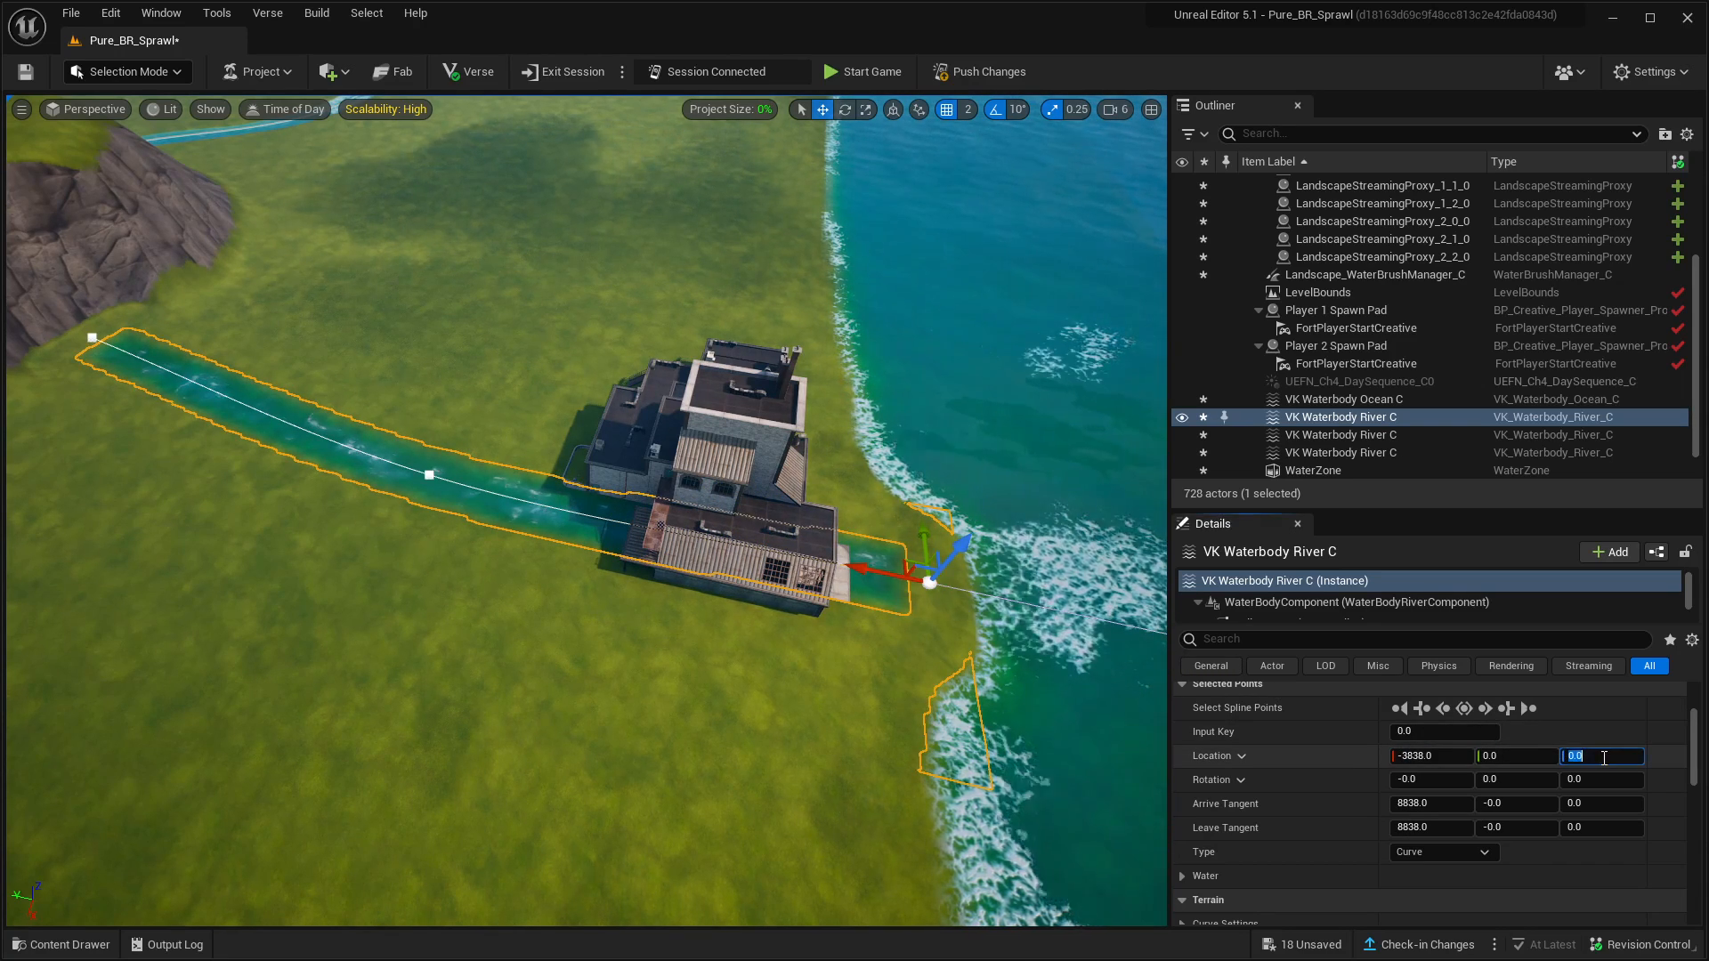
{"action": "type", "text": "-50"}
{"action": "key", "text": "Return"}
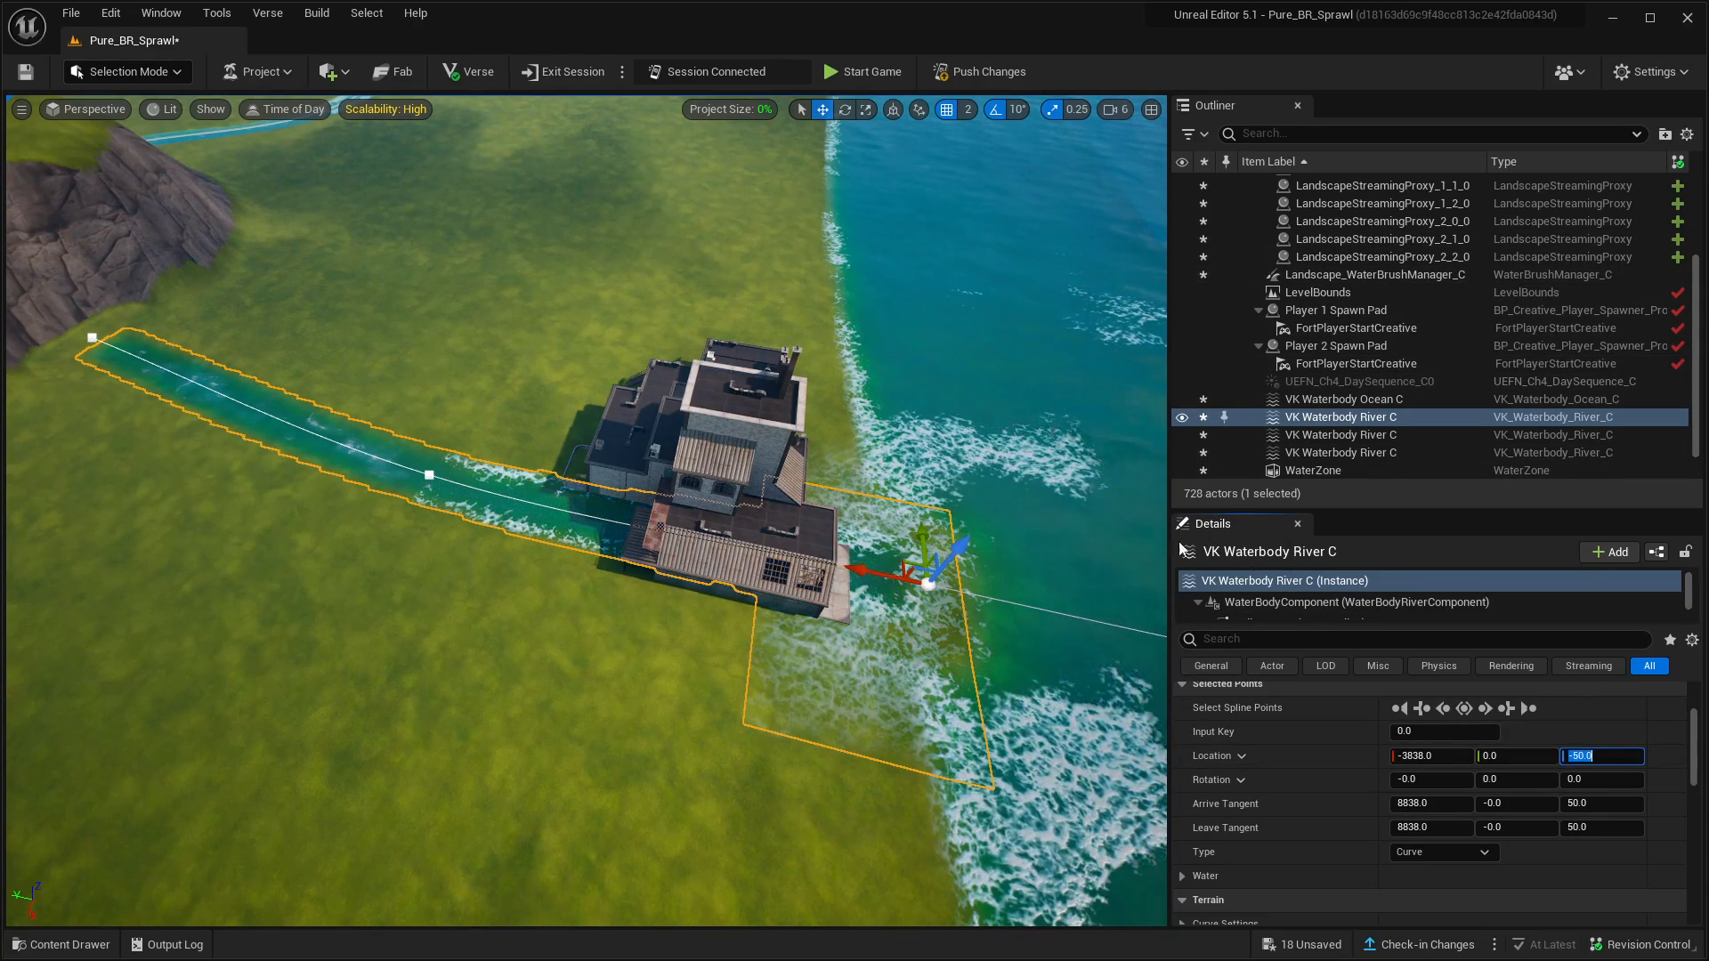
Switch to landscape sculpting and set the Flatten tool's target height to 2048
{"action": "right_click_drag", "start_coordinate": [736, 684], "coordinate": [223, 704]}
{"action": "right_click_drag", "start_coordinate": [587, 511], "coordinate": [906, 527]}
{"action": "key", "text": "s"}
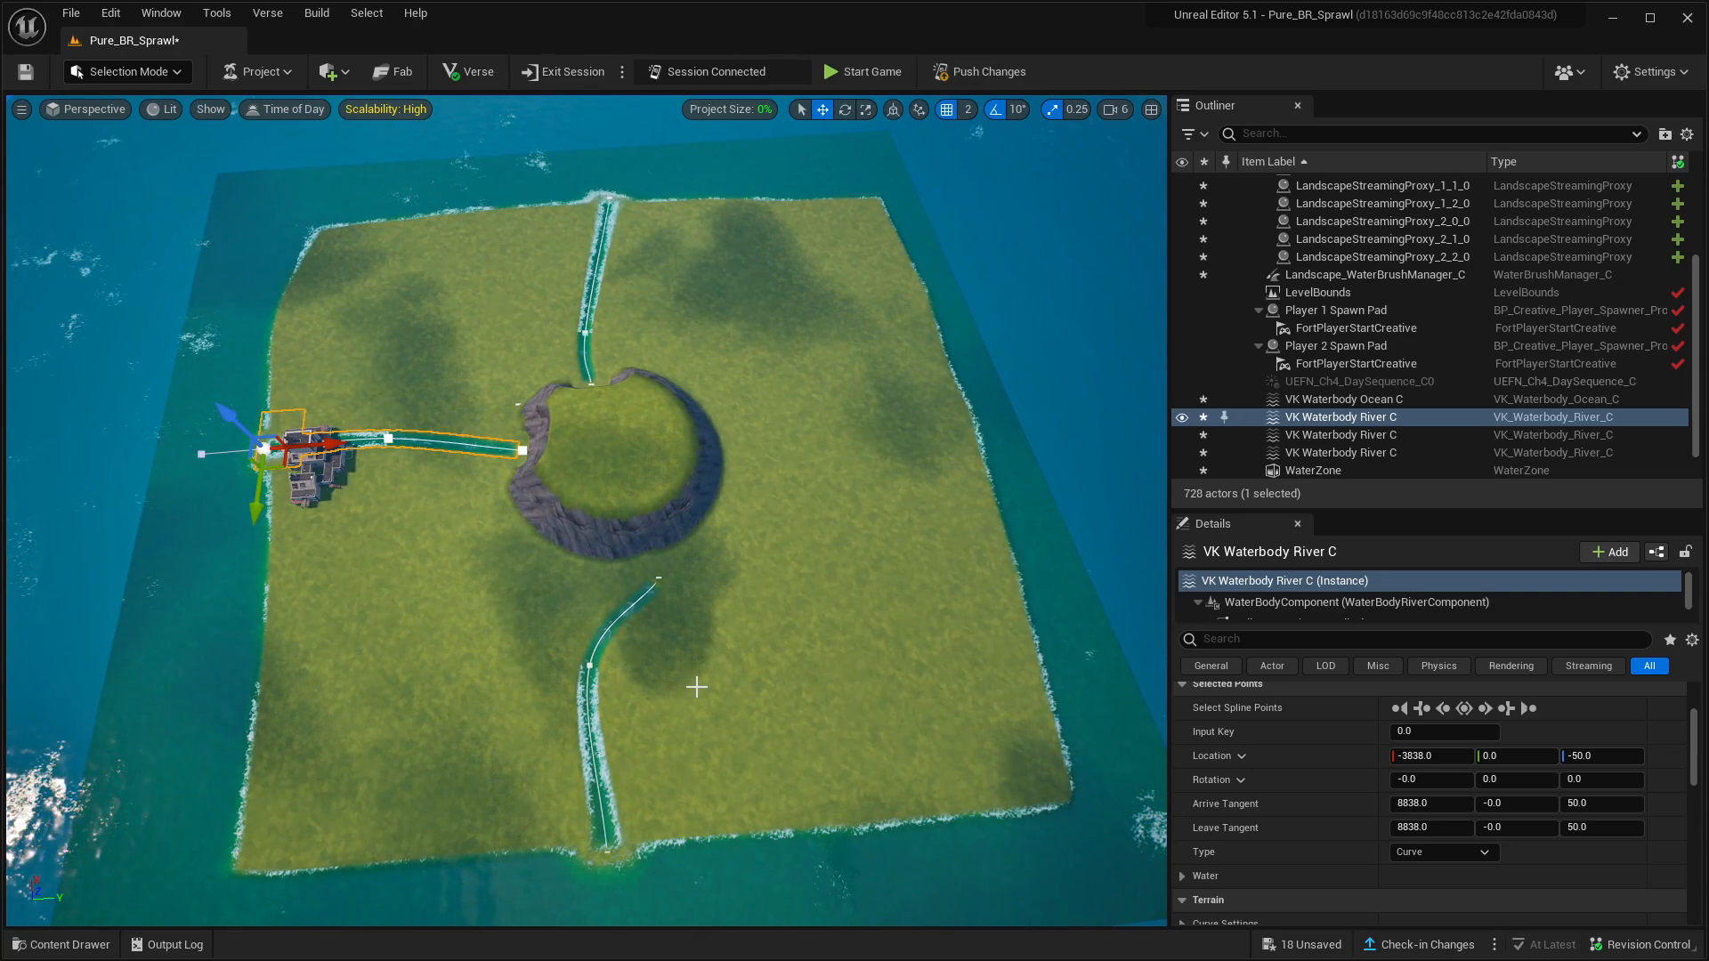
{"action": "right_click_drag", "start_coordinate": [694, 681], "coordinate": [644, 631]}
{"action": "key", "text": "w"}
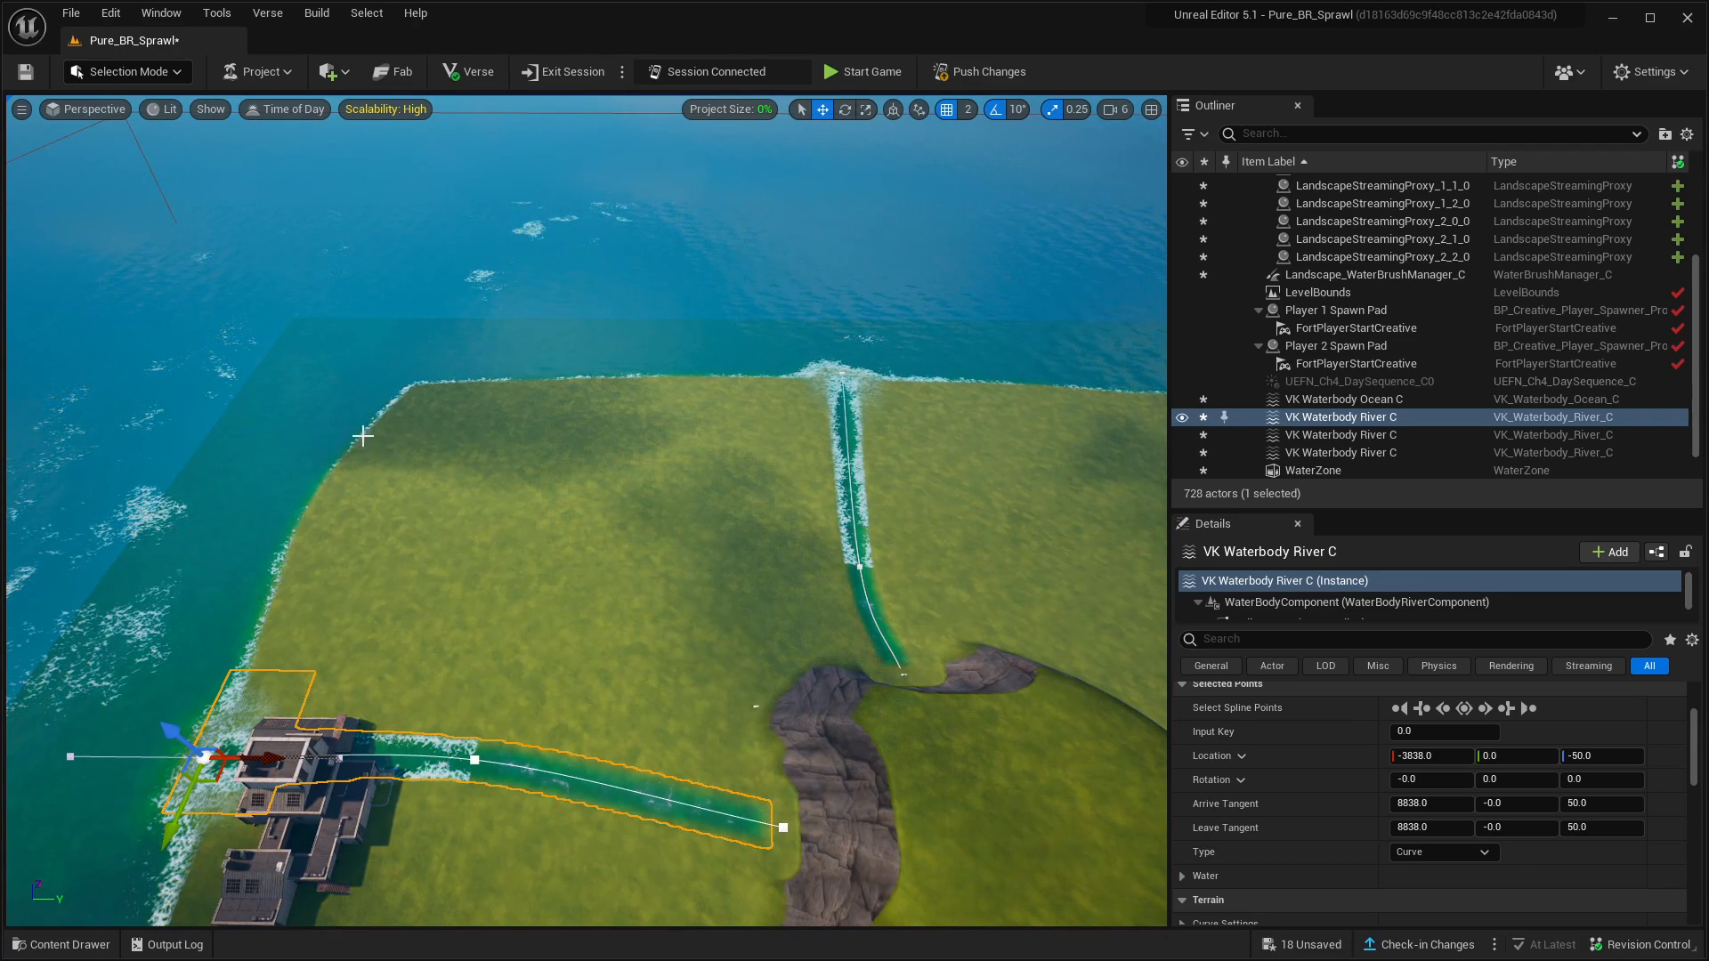
{"action": "left_click", "coordinate": [146, 73]}
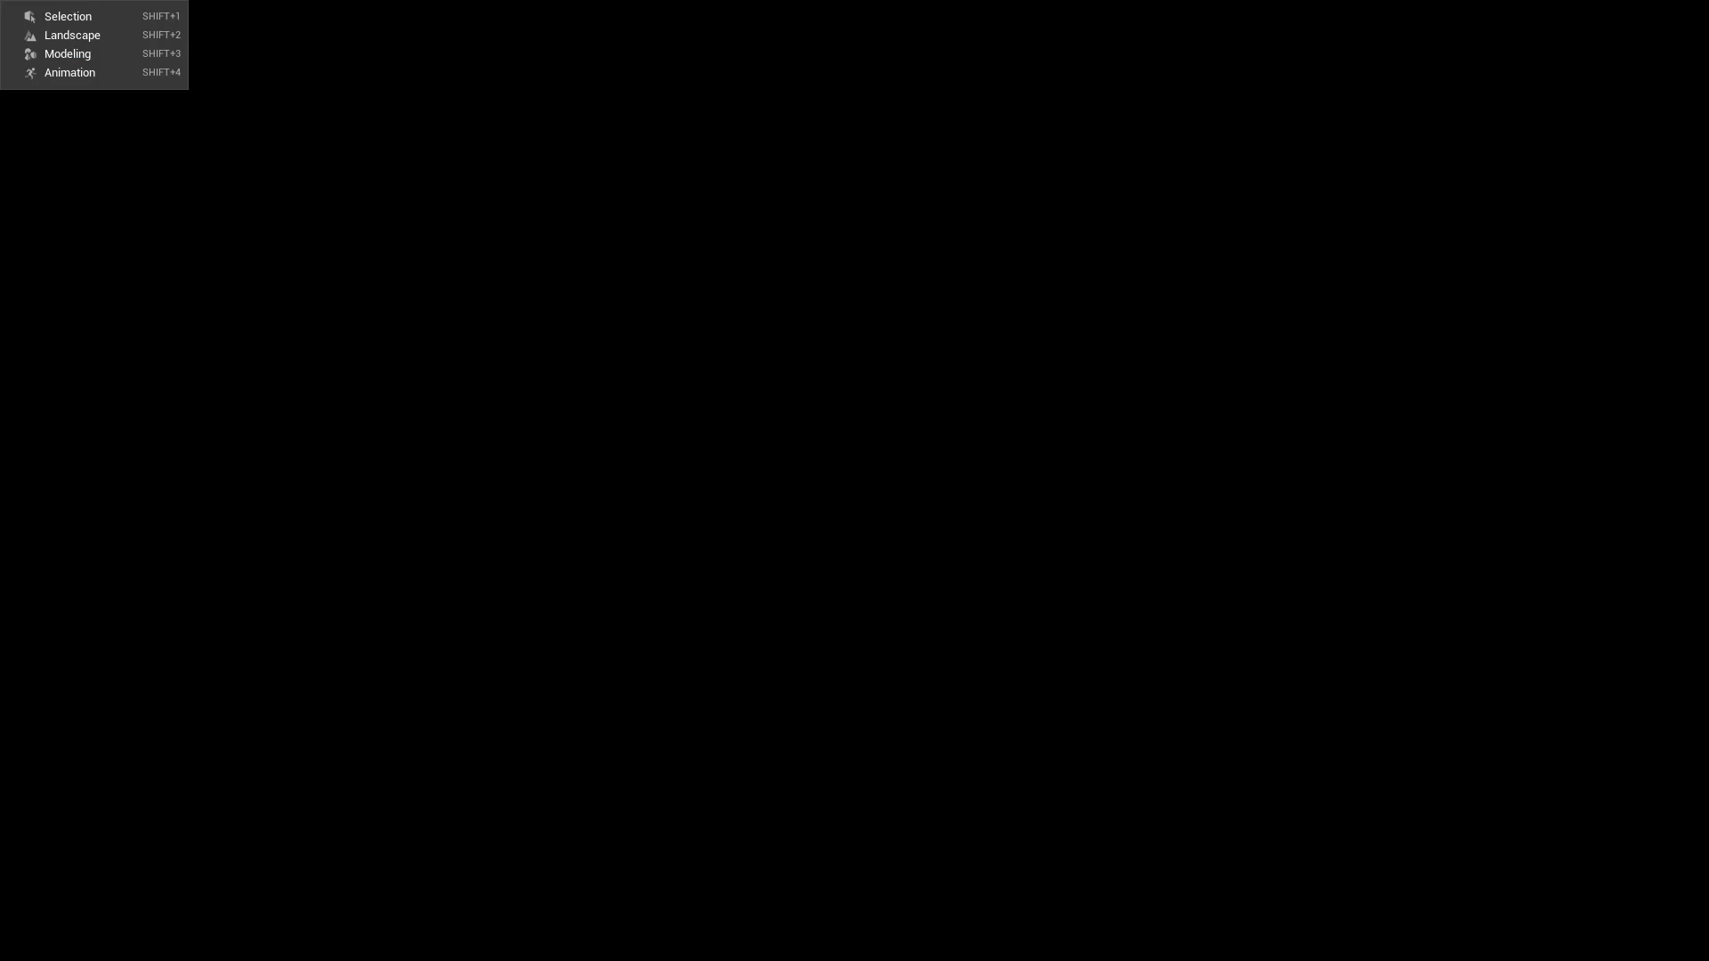
{"action": "left_click", "coordinate": [76, 35]}
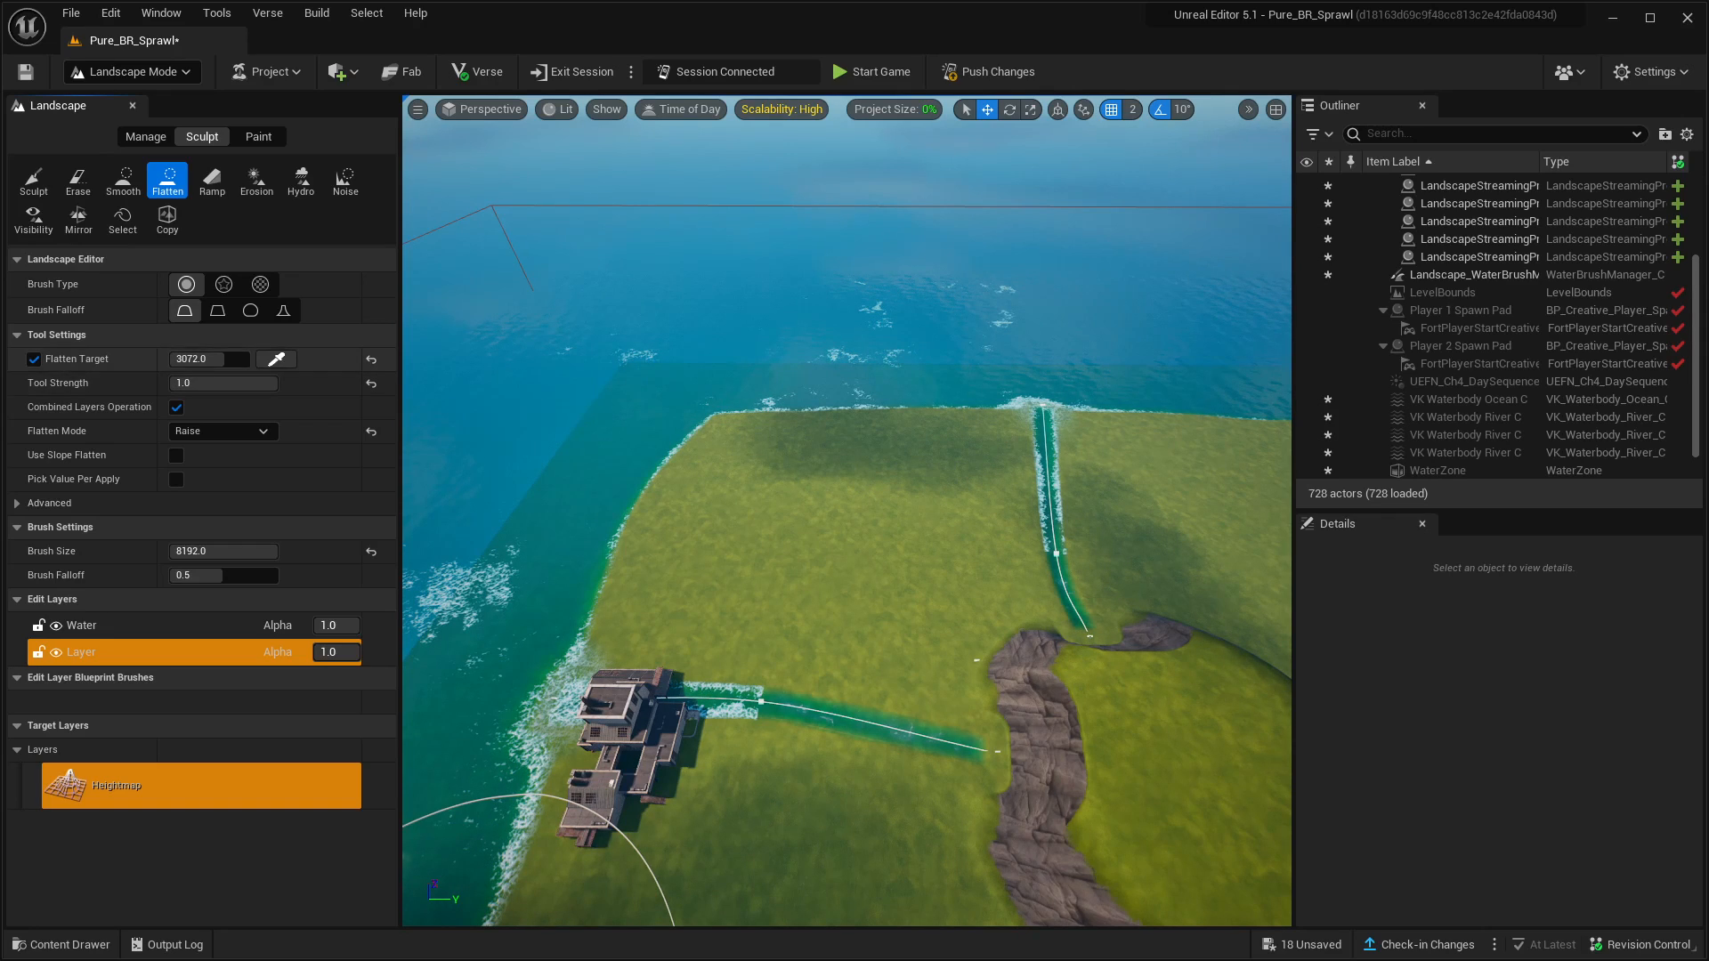
{"action": "left_click", "coordinate": [217, 358]}
{"action": "type", "text": "2048"}
{"action": "key", "text": "Return"}
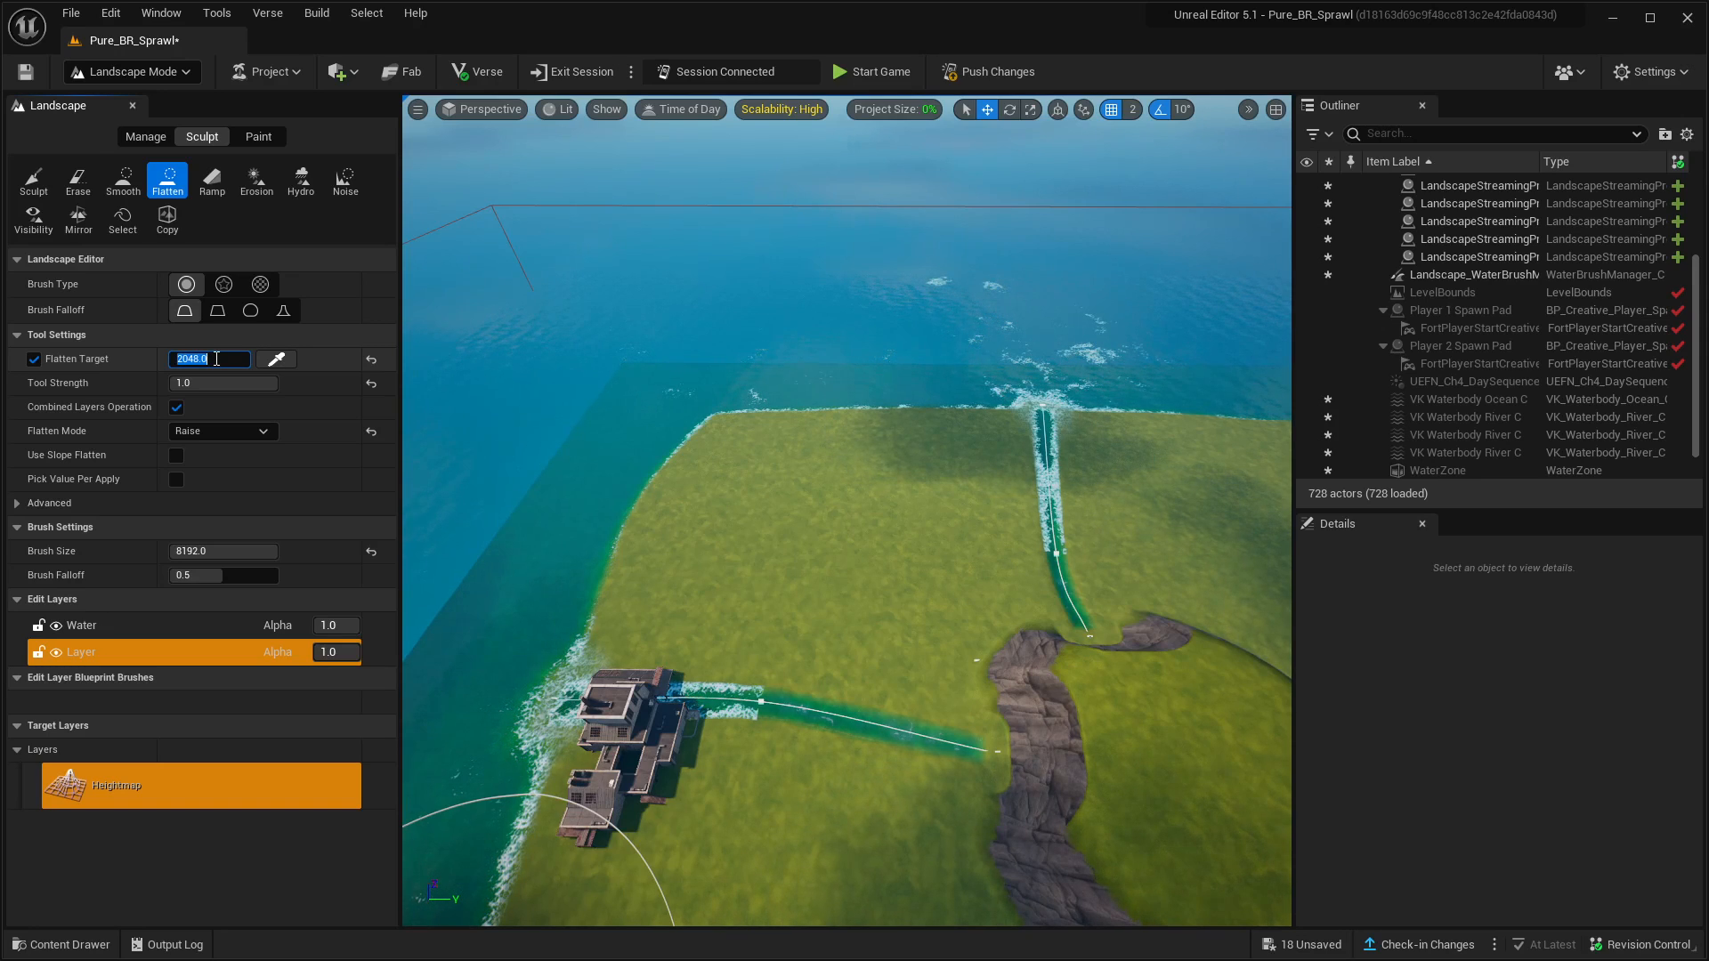
Raise two more plateaus with the Flatten brush, one between the second and third rivers' land and one in the diagonally opposite area
{"action": "left_click", "coordinate": [835, 495]}
{"action": "mouse_move", "coordinate": [808, 491]}
{"action": "left_mouse_down"}
{"action": "mouse_move", "coordinate": [820, 515]}
{"action": "mouse_move", "coordinate": [866, 514]}
{"action": "mouse_move", "coordinate": [878, 489]}
{"action": "mouse_move", "coordinate": [860, 462]}
{"action": "mouse_move", "coordinate": [804, 499]}
{"action": "mouse_move", "coordinate": [870, 638]}
{"action": "left_mouse_up"}
{"action": "mouse_move", "coordinate": [871, 639]}
{"action": "right_mouse_down"}
{"action": "mouse_move", "coordinate": [928, 650]}
{"action": "mouse_move", "coordinate": [891, 500]}
{"action": "mouse_move", "coordinate": [892, 649]}
{"action": "right_mouse_up"}
{"action": "mouse_move", "coordinate": [903, 644]}
{"action": "left_mouse_down"}
{"action": "mouse_move", "coordinate": [861, 667]}
{"action": "mouse_move", "coordinate": [927, 660]}
{"action": "mouse_move", "coordinate": [916, 623]}
{"action": "mouse_move", "coordinate": [855, 645]}
{"action": "left_mouse_up"}
{"action": "right_click_drag", "start_coordinate": [678, 696], "coordinate": [527, 589]}
{"action": "mouse_move", "coordinate": [668, 770]}
{"action": "right_mouse_down"}
{"action": "mouse_move", "coordinate": [610, 801]}
{"action": "mouse_move", "coordinate": [649, 774]}
{"action": "mouse_move", "coordinate": [806, 836]}
{"action": "mouse_move", "coordinate": [868, 837]}
{"action": "mouse_move", "coordinate": [859, 890]}
{"action": "mouse_move", "coordinate": [890, 827]}
{"action": "mouse_move", "coordinate": [1050, 846]}
{"action": "mouse_move", "coordinate": [846, 793]}
{"action": "mouse_move", "coordinate": [792, 810]}
{"action": "mouse_move", "coordinate": [765, 854]}
{"action": "mouse_move", "coordinate": [753, 739]}
{"action": "mouse_move", "coordinate": [881, 748]}
{"action": "mouse_move", "coordinate": [872, 659]}
{"action": "right_mouse_up"}
{"action": "key", "text": "d"}
{"action": "key", "text": "s"}
{"action": "key", "text": "a"}
{"action": "key", "text": "s"}
{"action": "key", "text": "w"}
{"action": "key", "text": "s"}
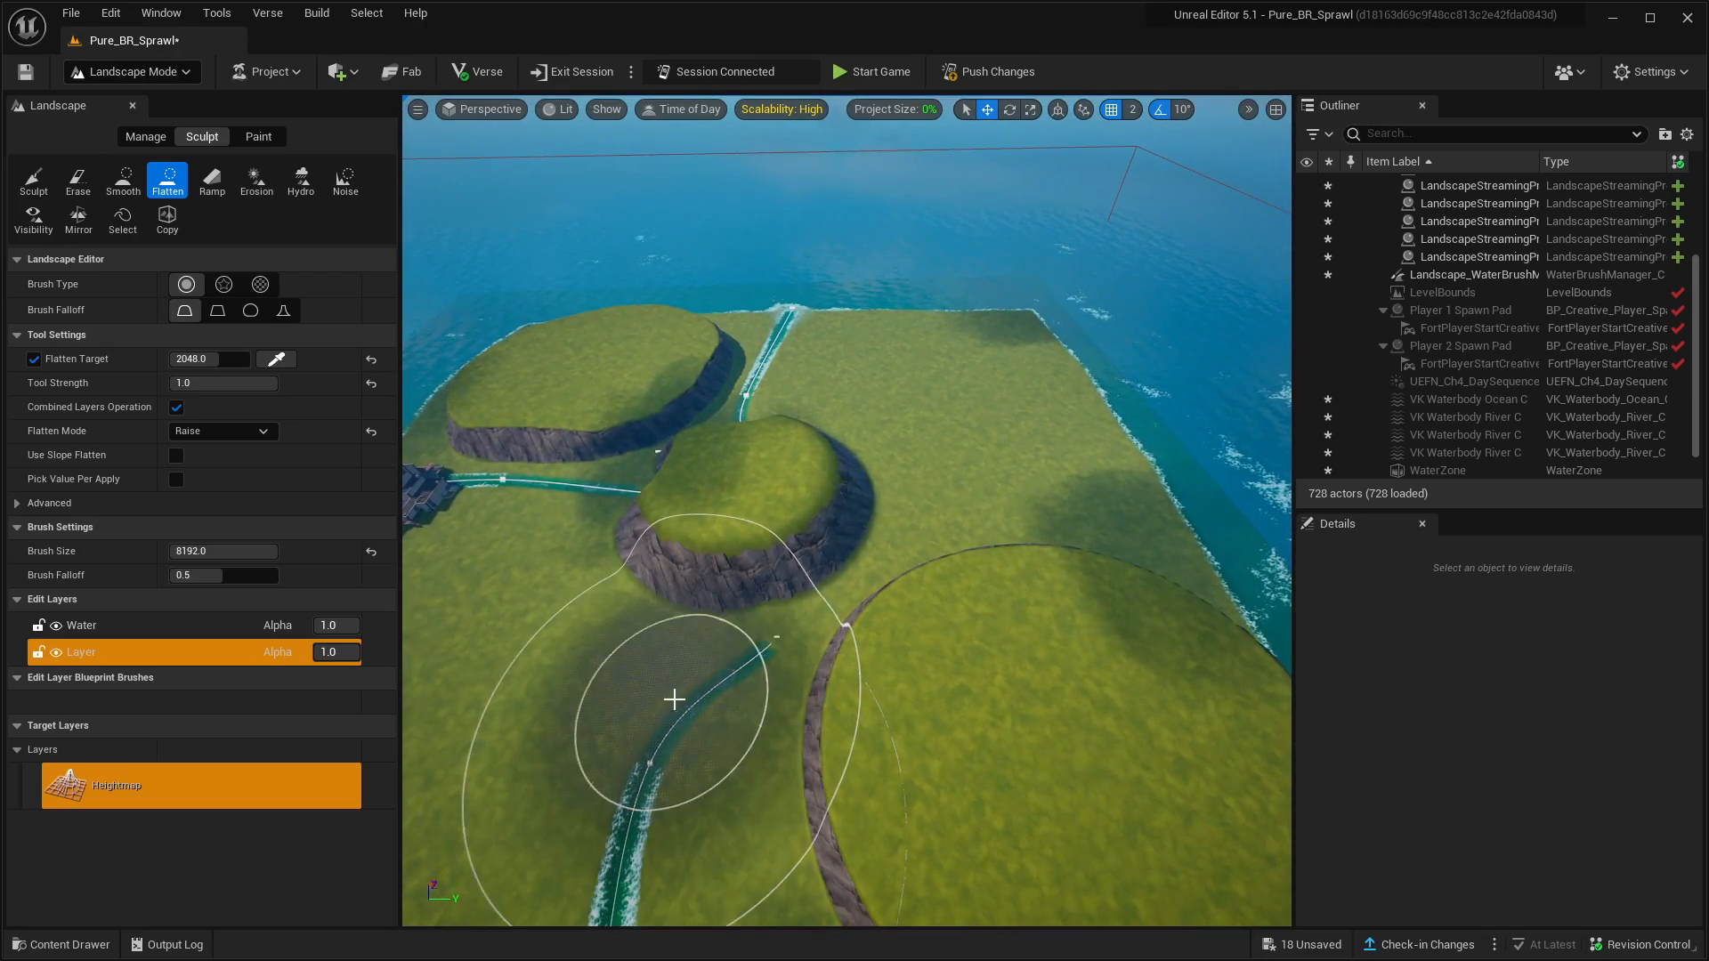
Return to selection mode and select the ocean, all three rivers and the WaterZone together
{"action": "left_click", "coordinate": [164, 71]}
{"action": "left_click", "coordinate": [137, 98]}
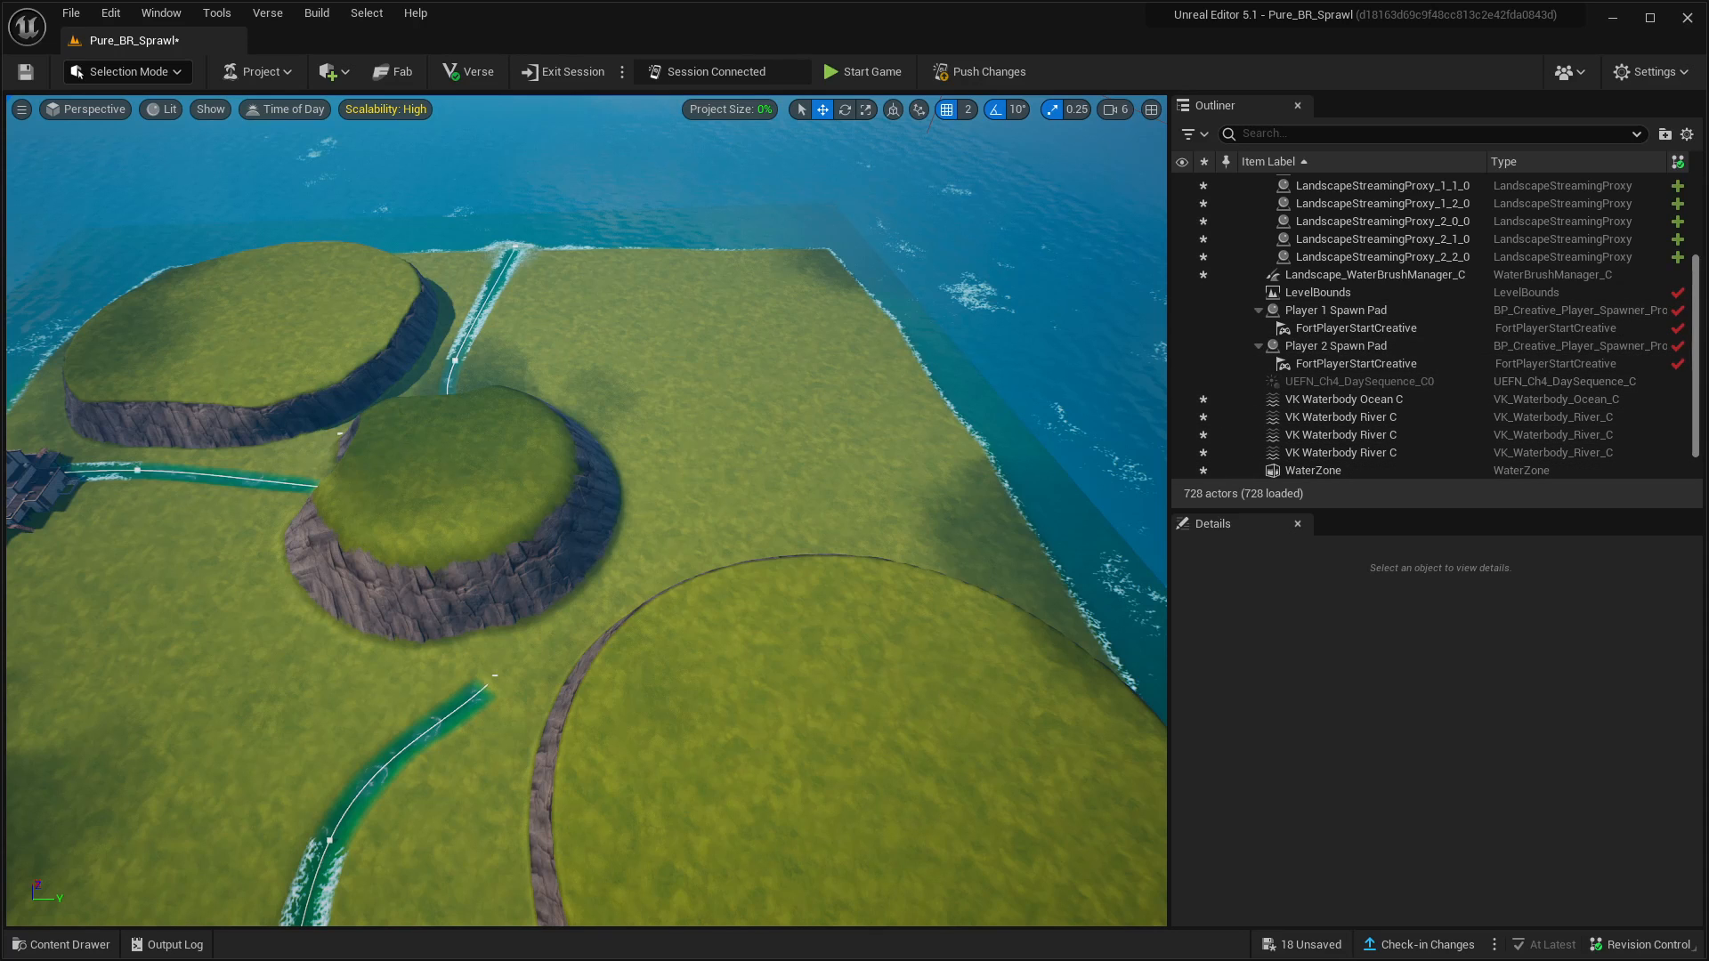
{"action": "scroll", "coordinate": [1627, 271], "scroll_direction": "up", "scroll_amount": 4}
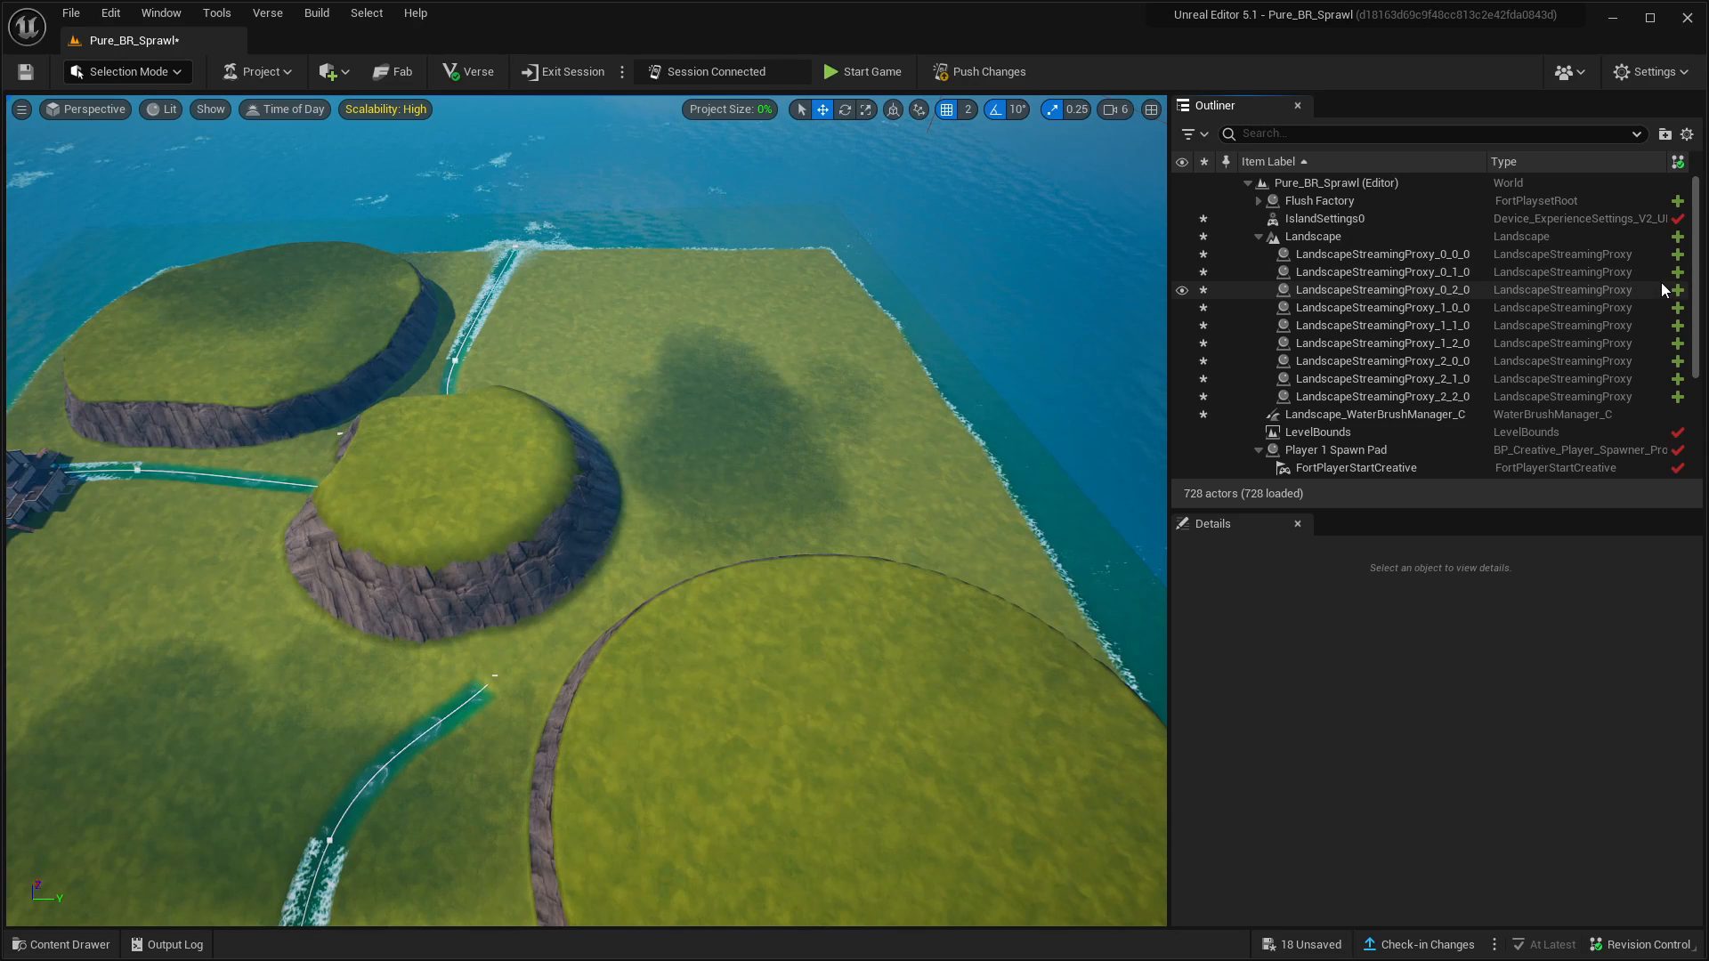
{"action": "left_click_drag", "start_coordinate": [1697, 288], "coordinate": [1694, 384]}
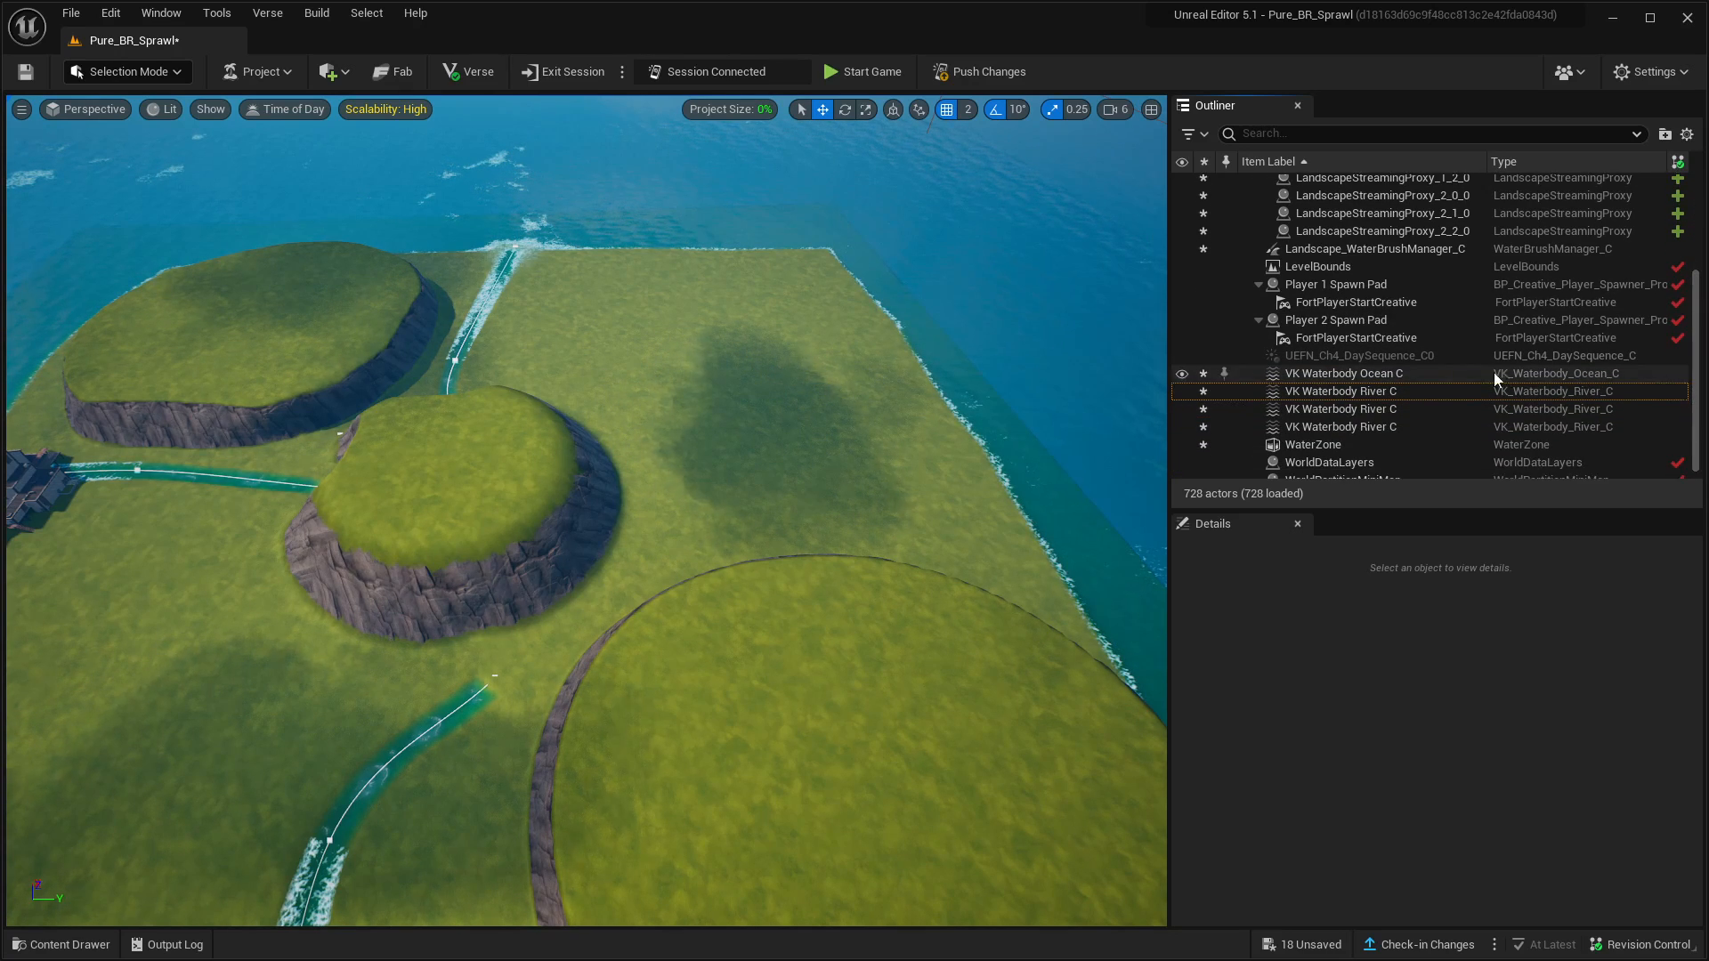
{"action": "left_click", "coordinate": [1340, 375]}
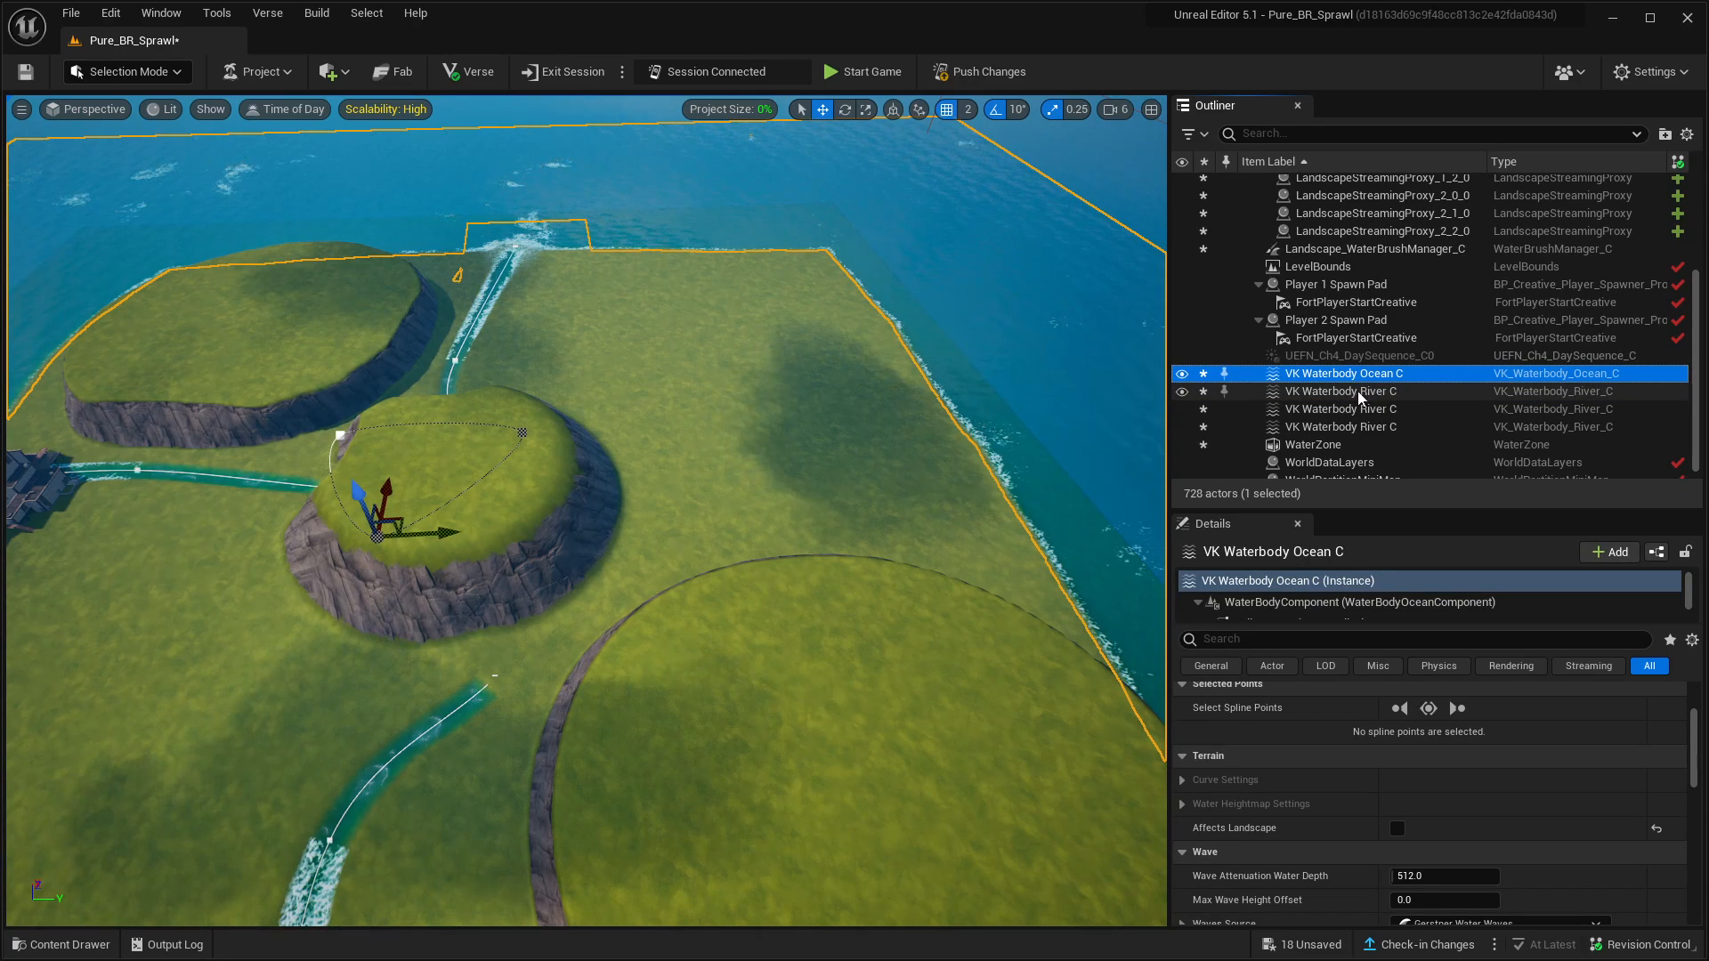
{"action": "left_click", "coordinate": [1362, 392], "text": "ctrl"}
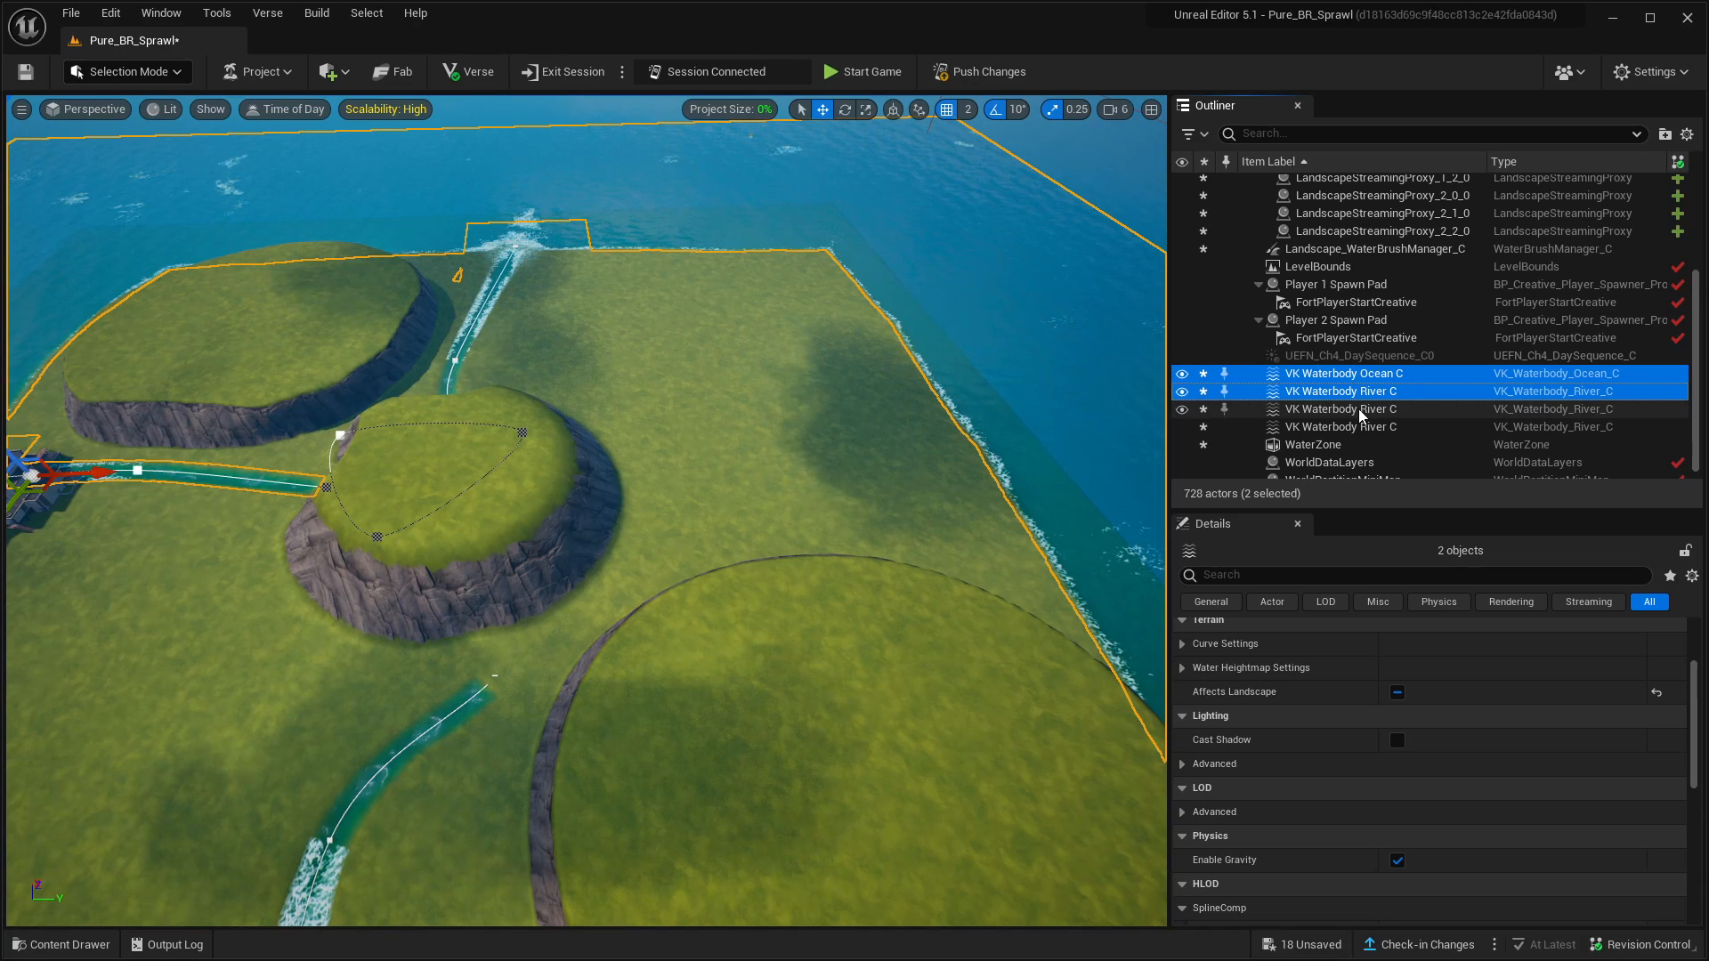
{"action": "left_click", "coordinate": [1358, 408], "text": "ctrl"}
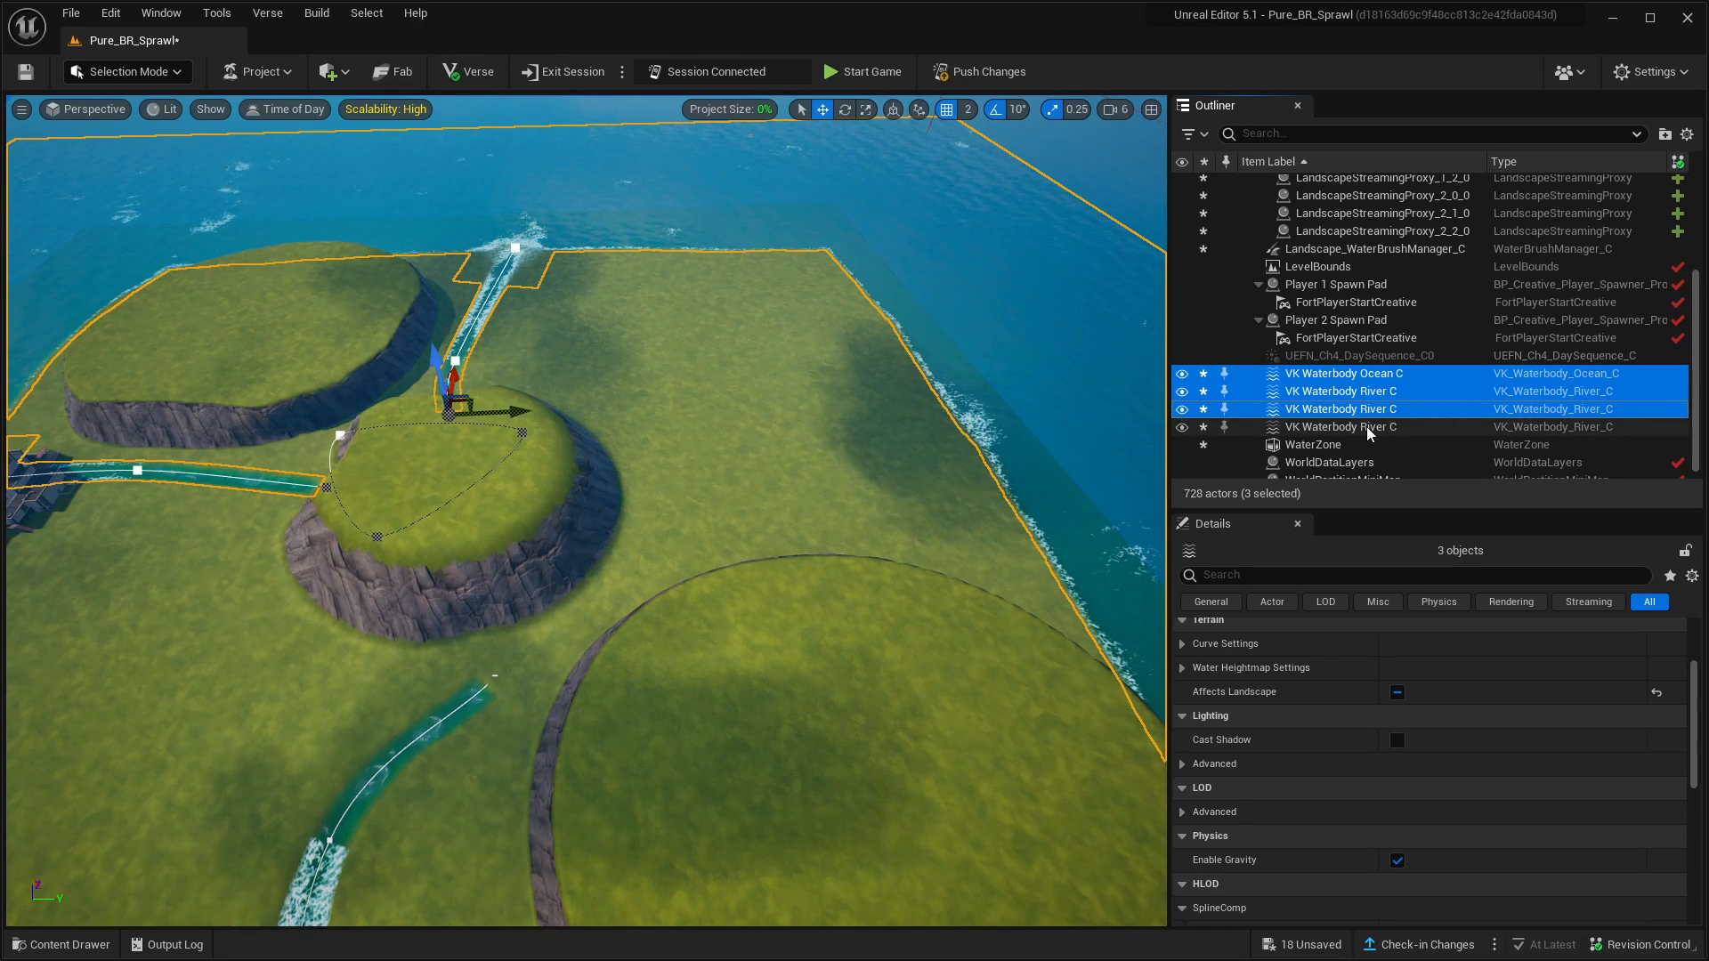
{"action": "left_click", "coordinate": [1365, 426], "text": "ctrl"}
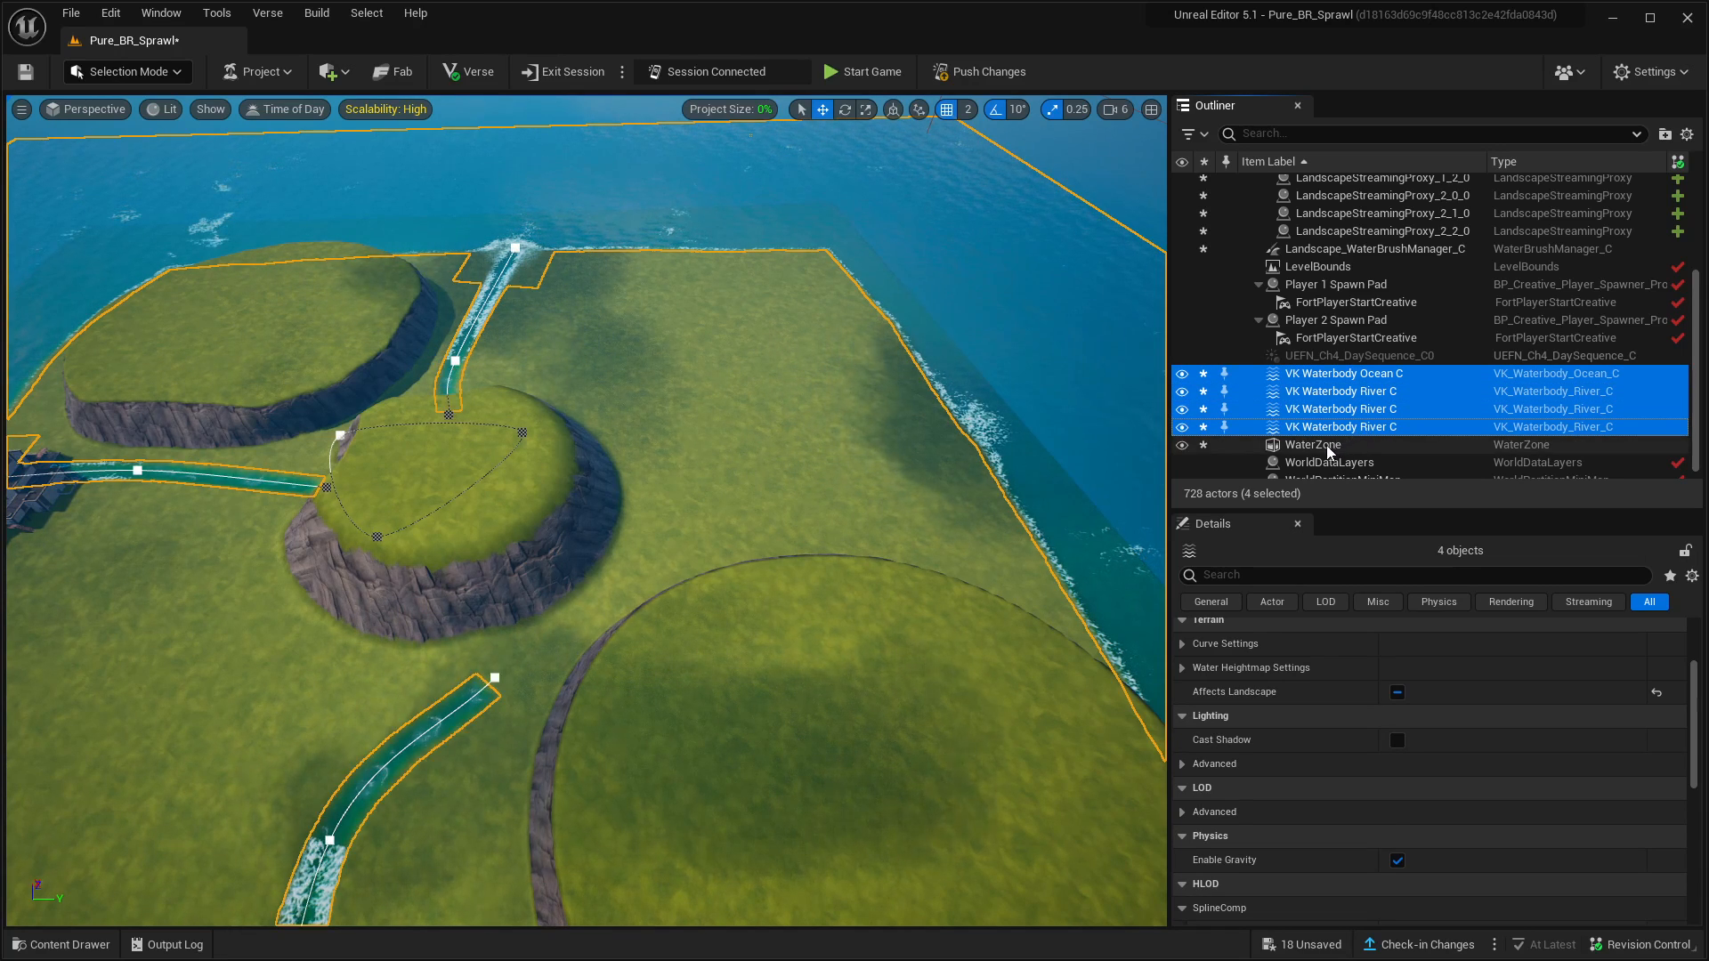
{"action": "left_click", "coordinate": [1389, 444], "text": "ctrl"}
{"action": "scroll", "coordinate": [1698, 438], "scroll_direction": "down", "scroll_amount": 1}
{"action": "left_click_drag", "start_coordinate": [1698, 438], "coordinate": [1698, 455]}
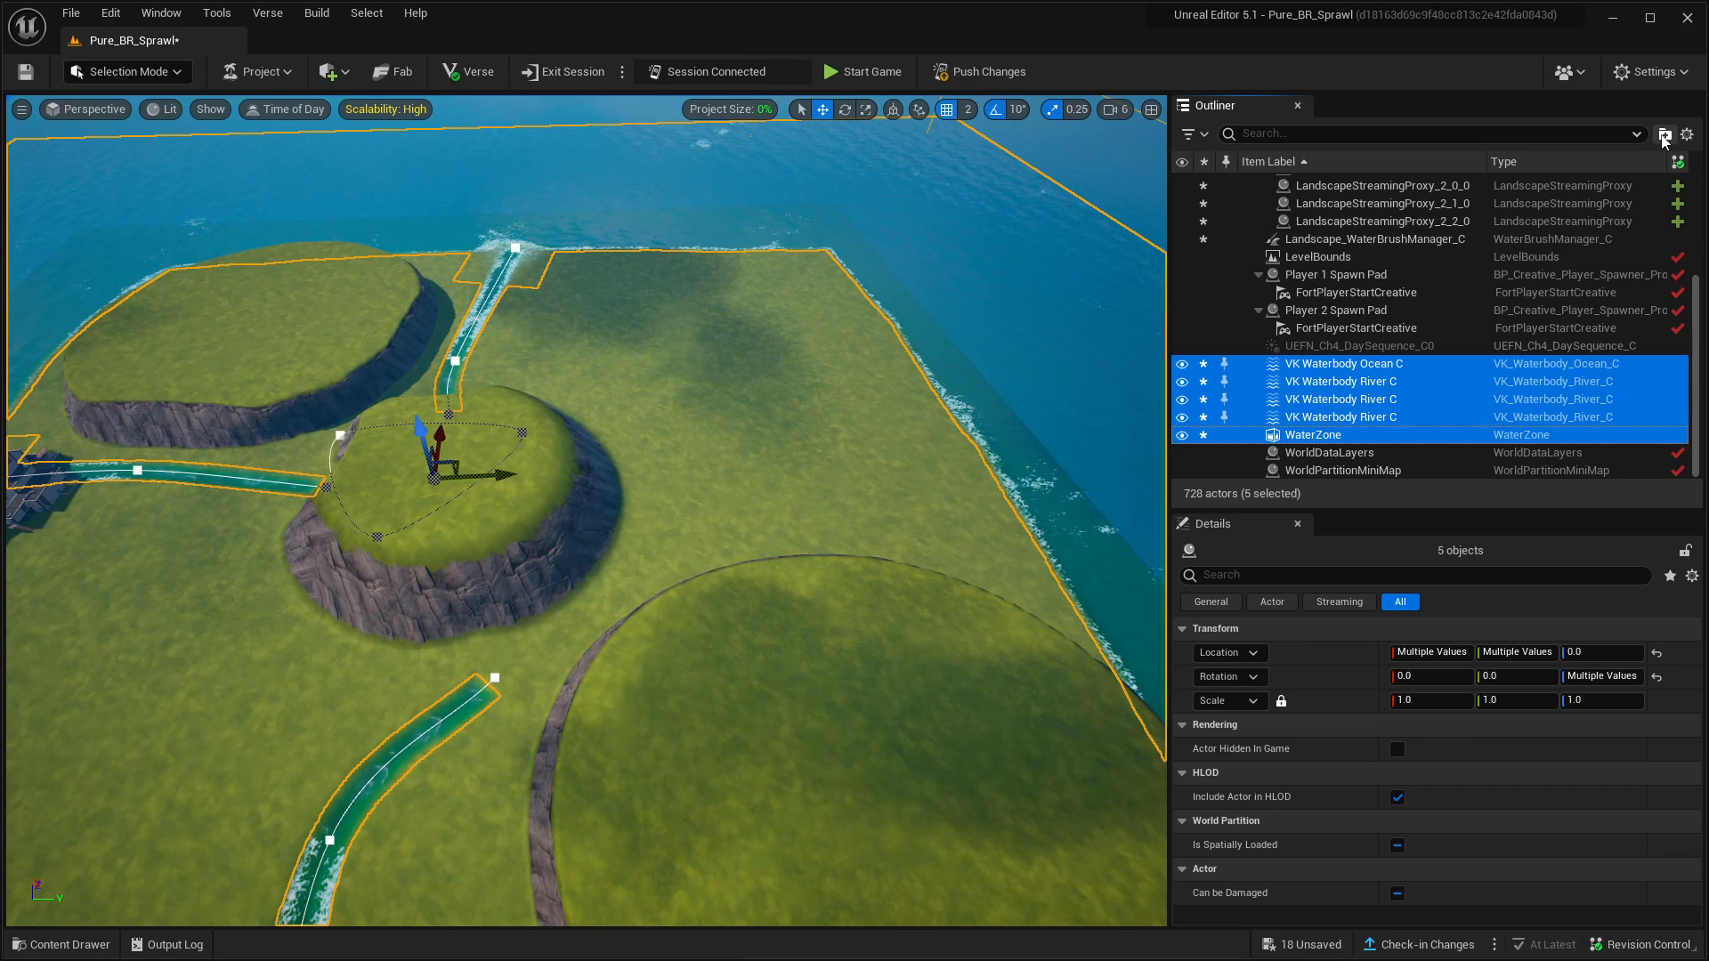
Group the selected ocean, rivers and WaterZone in a new Outliner folder named Water
{"action": "left_click", "coordinate": [1663, 136]}
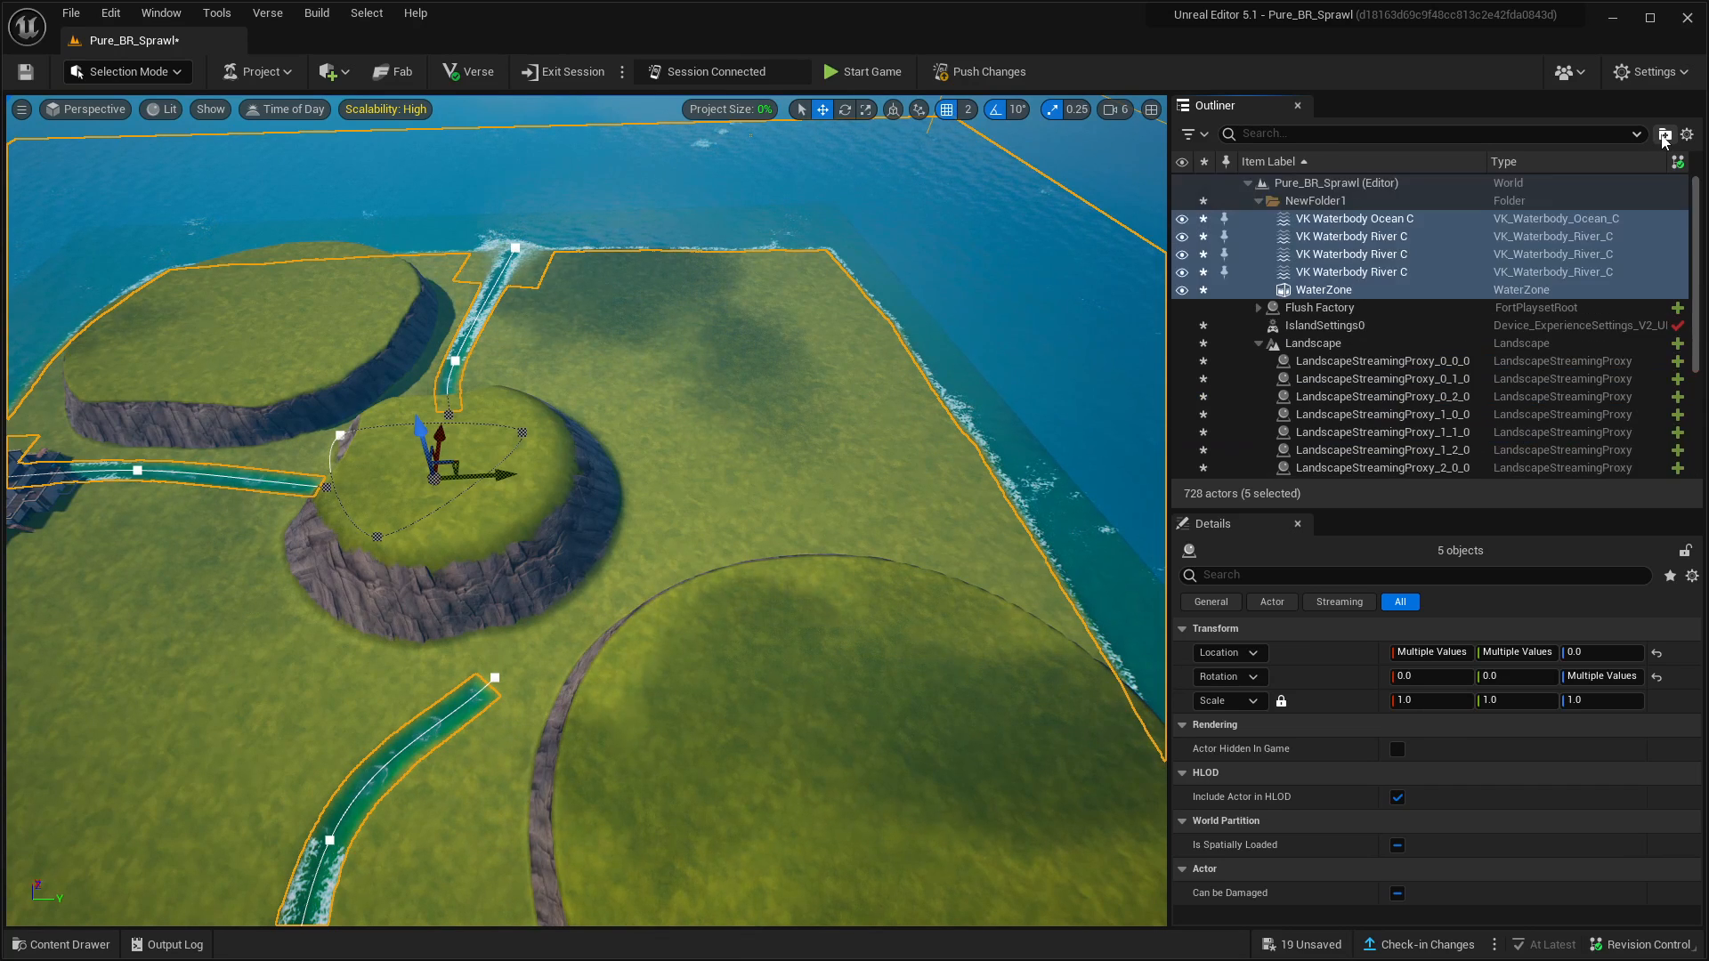
{"action": "left_click", "coordinate": [1332, 202]}
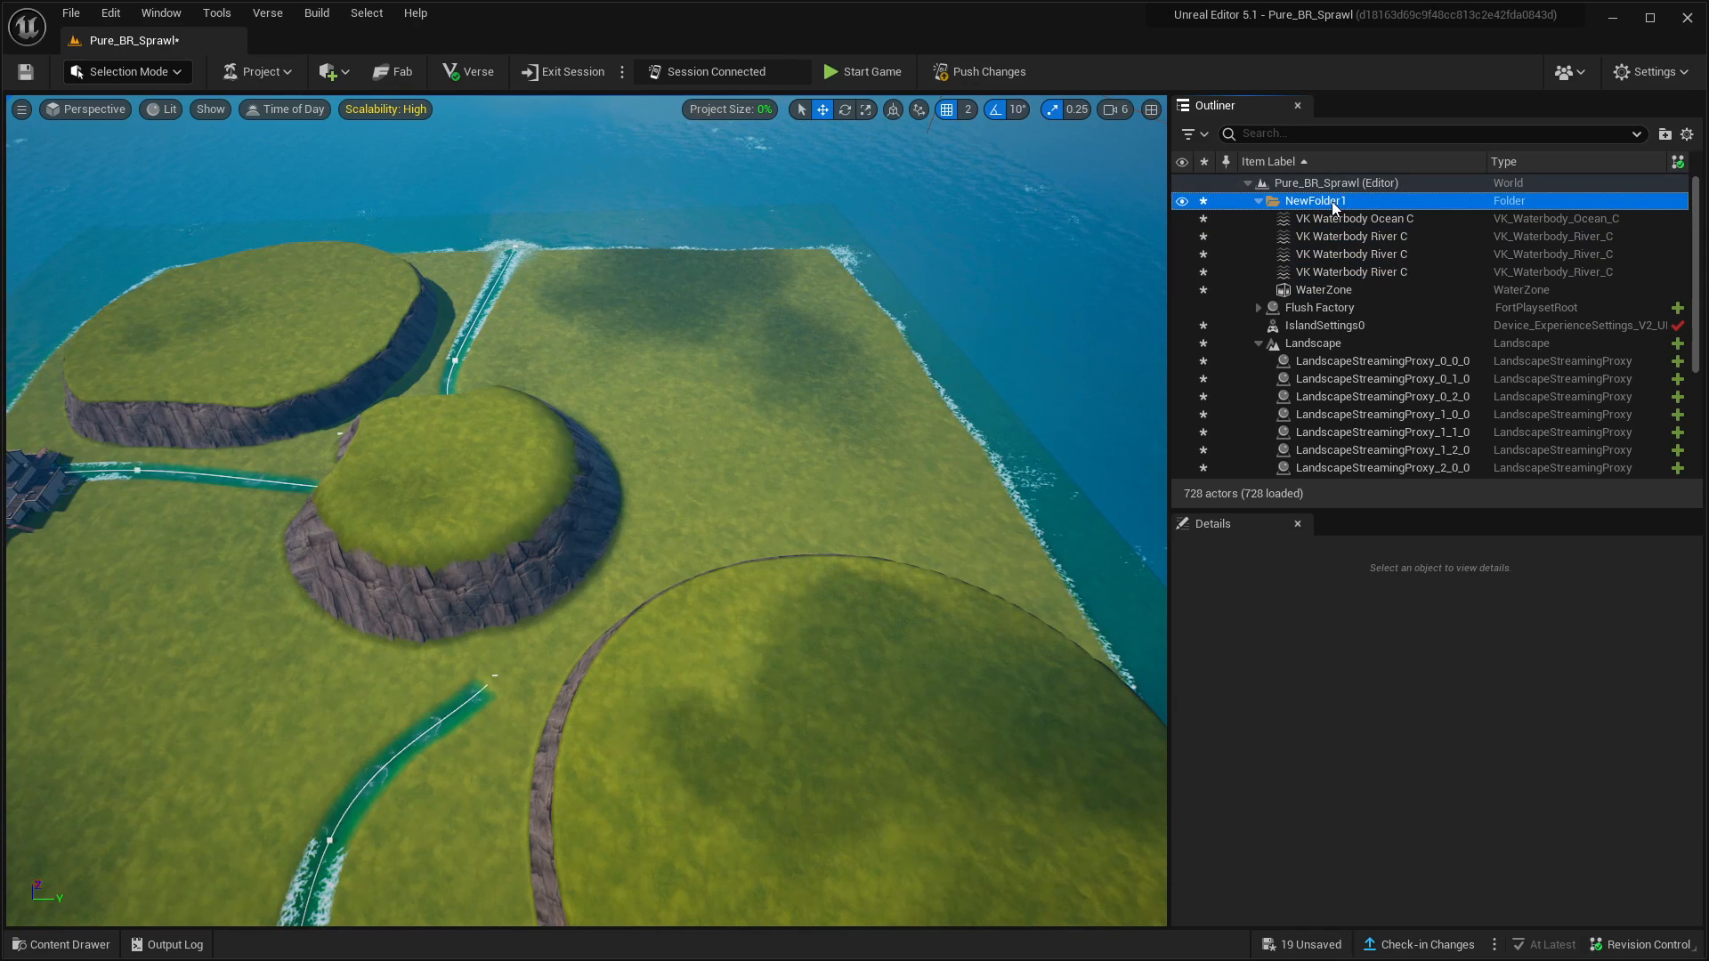
{"action": "left_click", "coordinate": [1332, 203]}
{"action": "type", "text": "Water"}
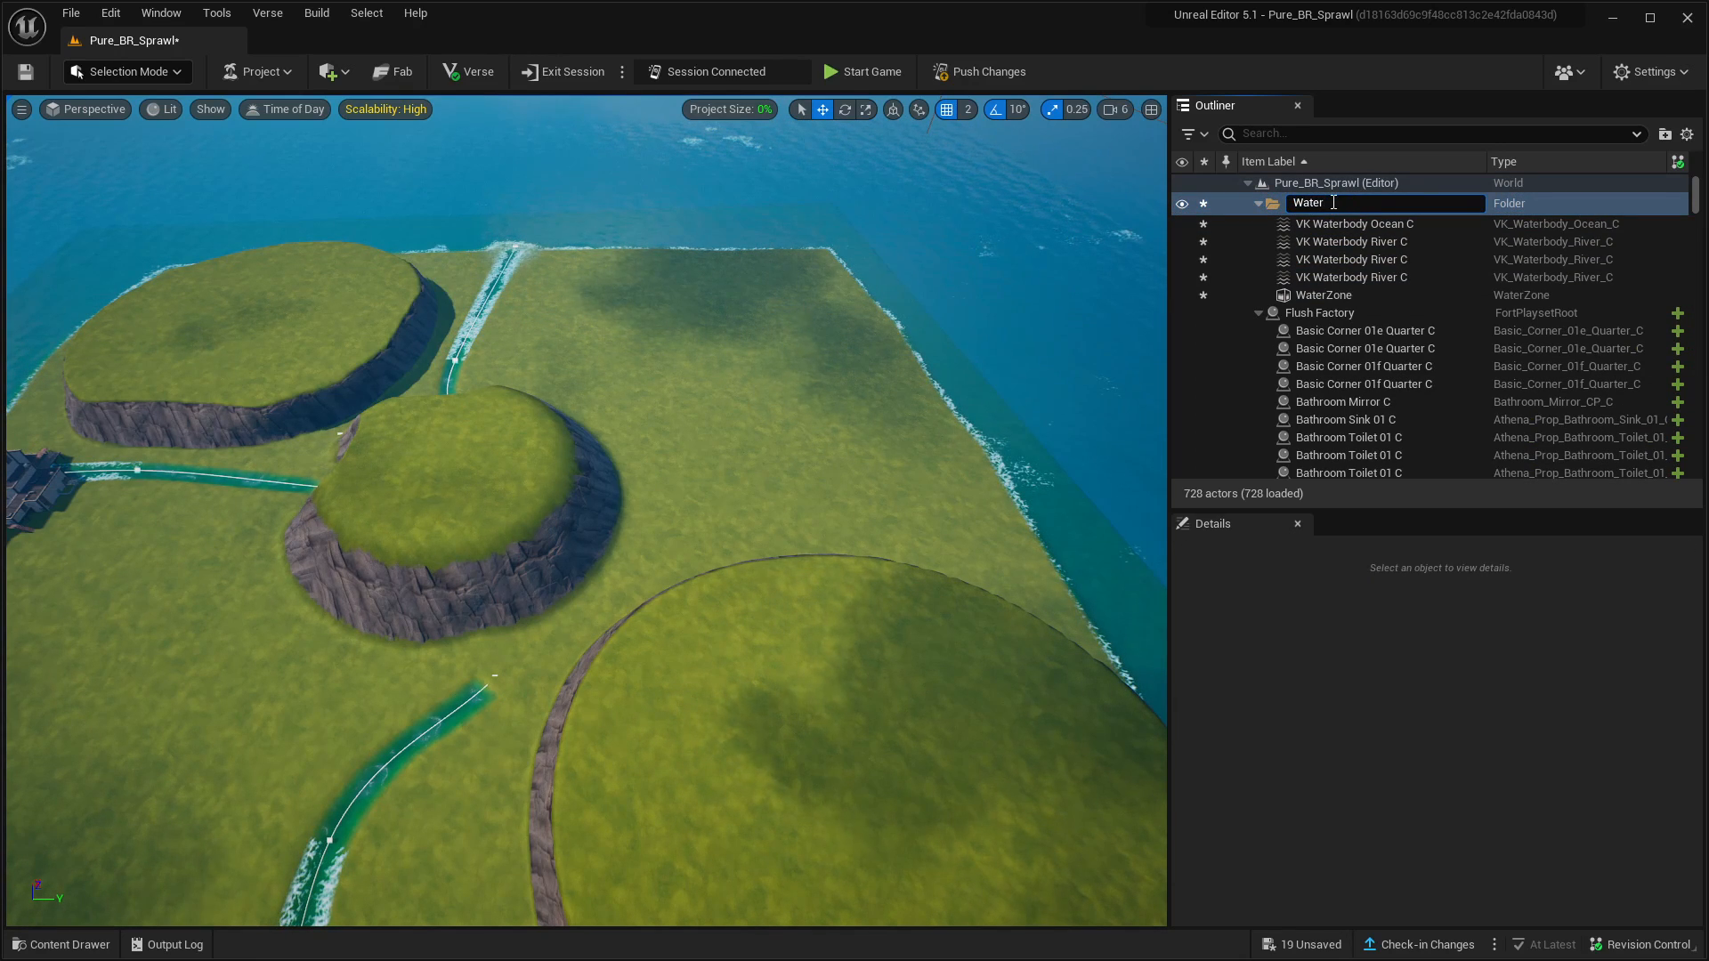
{"action": "key", "text": "Return"}
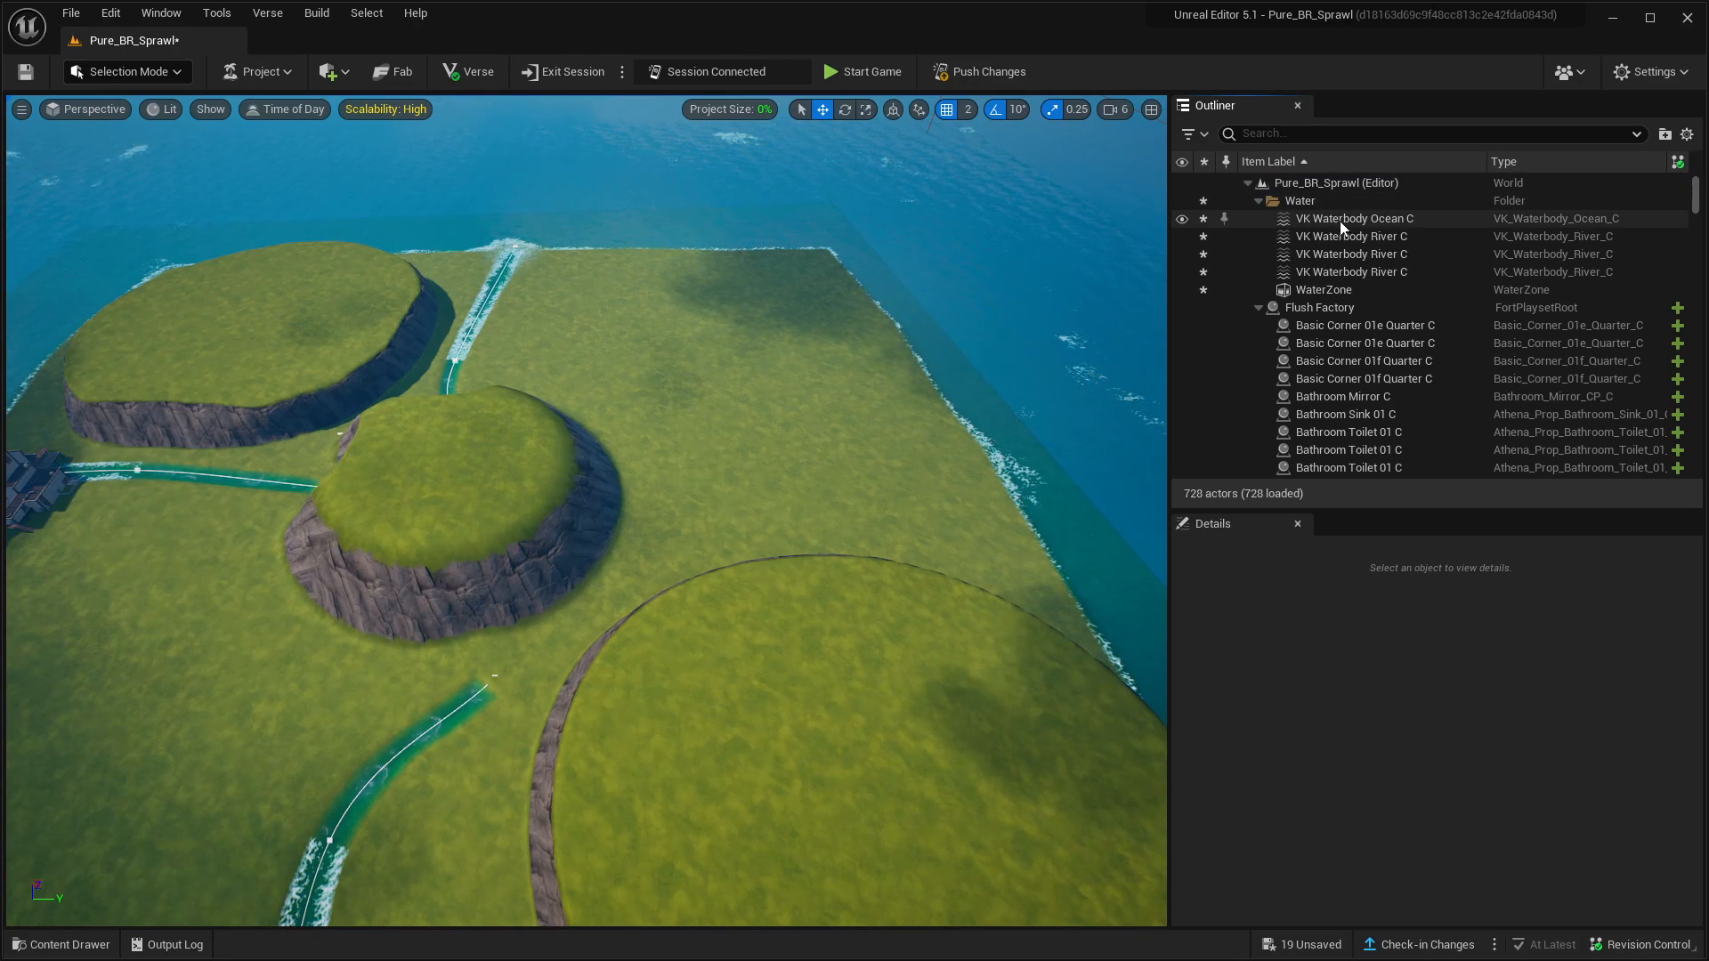
Rename the river that runs past the far plateau as VK Waterbody River North
{"action": "left_click", "coordinate": [1349, 217]}
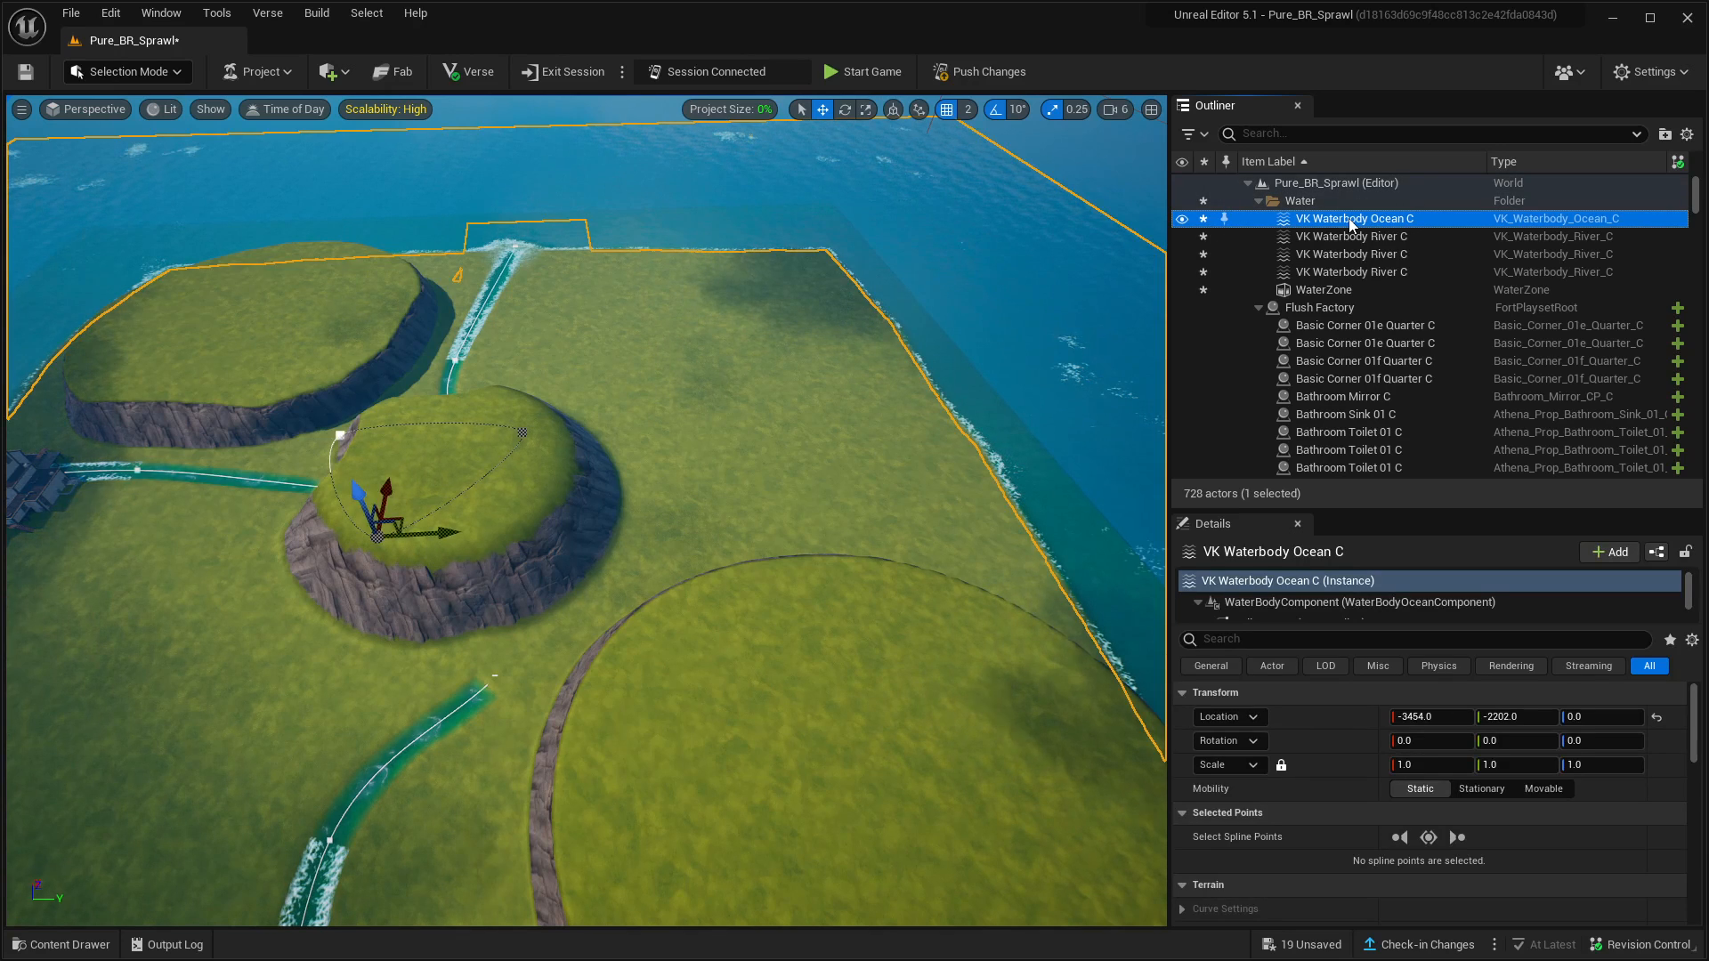
{"action": "left_click", "coordinate": [1352, 237]}
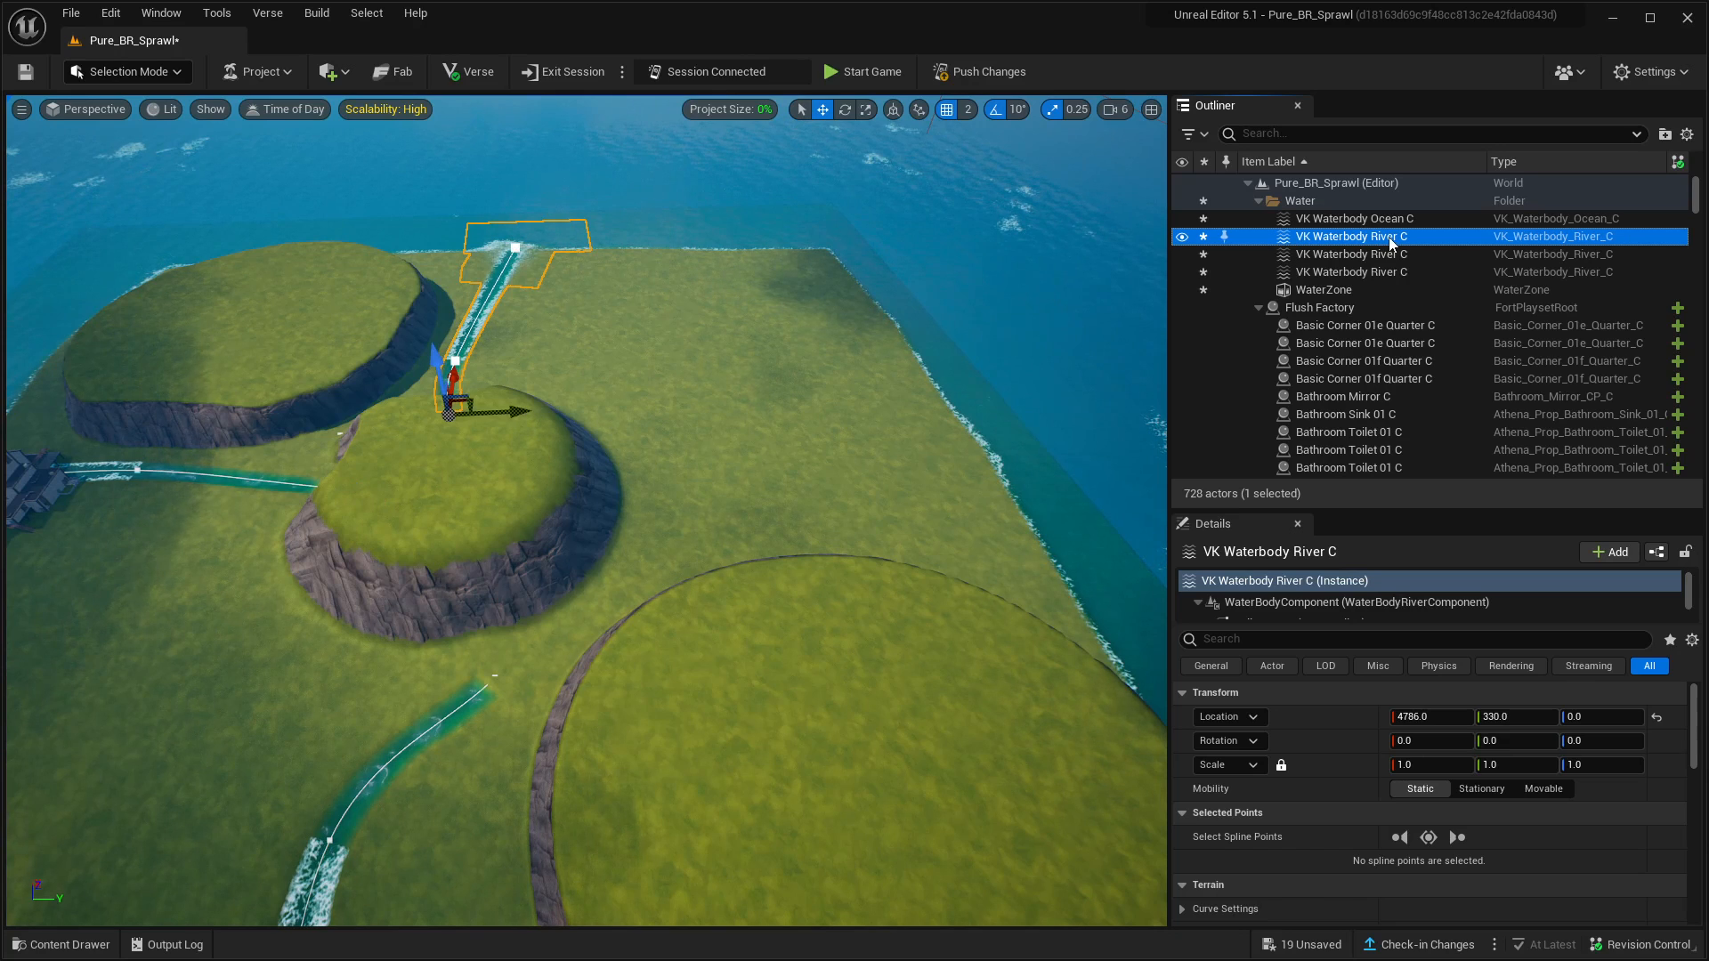
{"action": "left_click", "coordinate": [1391, 240]}
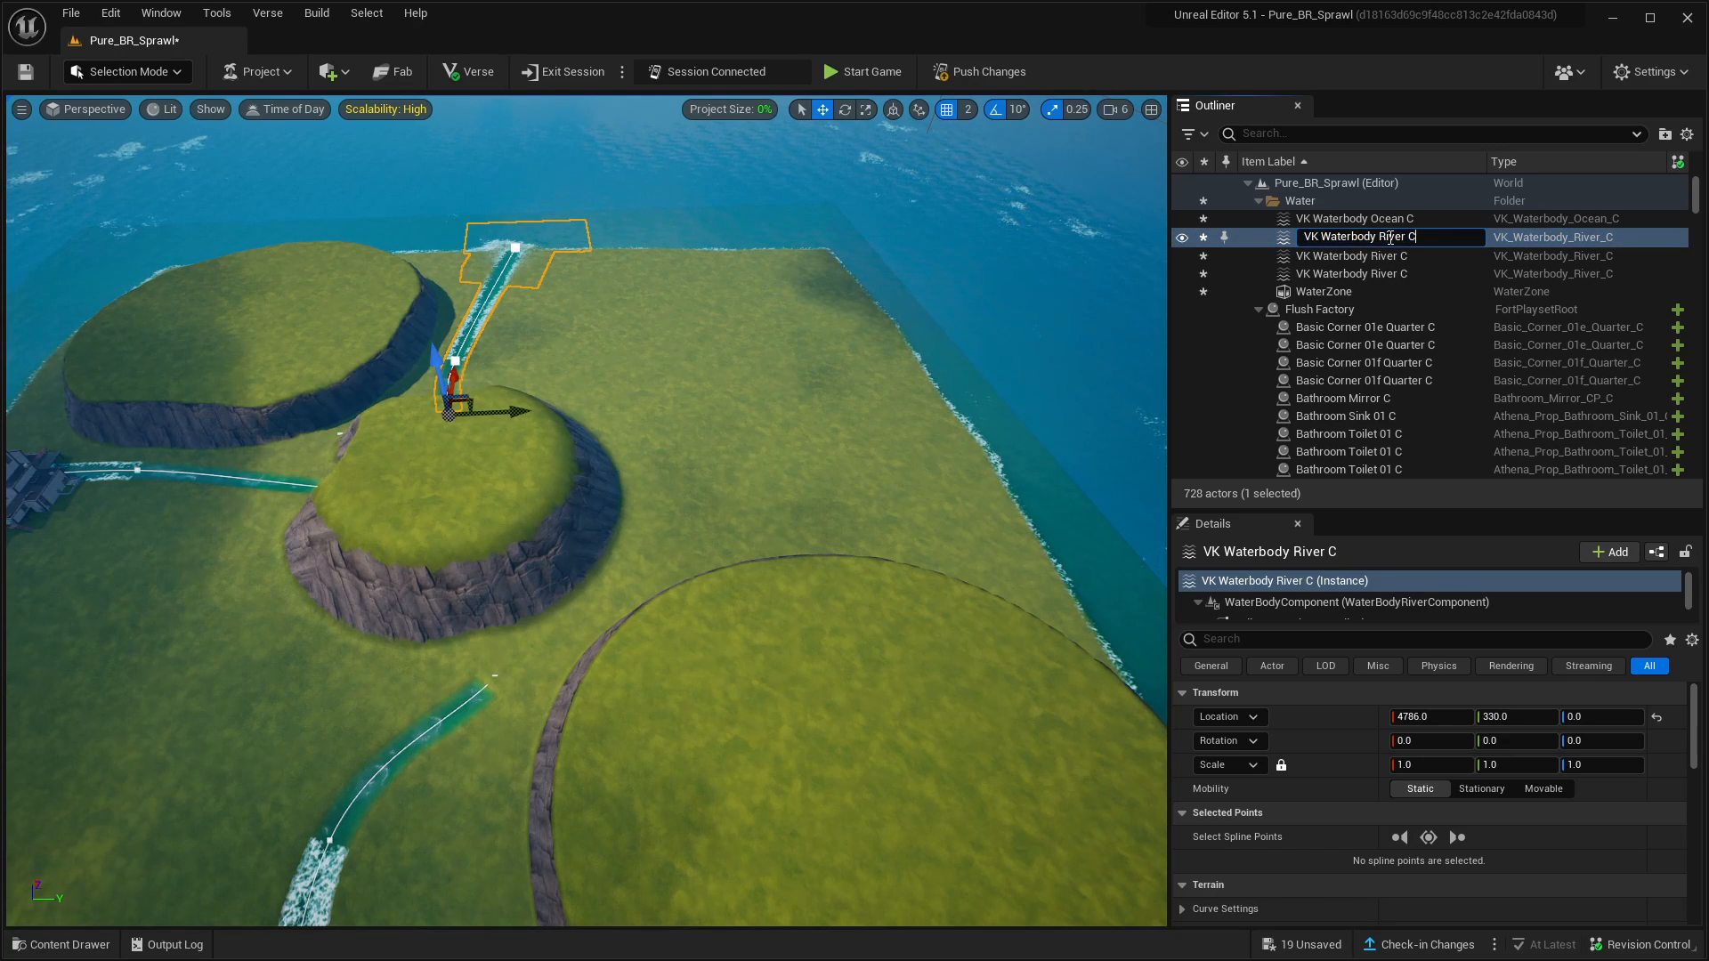
{"action": "key", "text": "BackSpace"}
{"action": "type", "text": "N"}
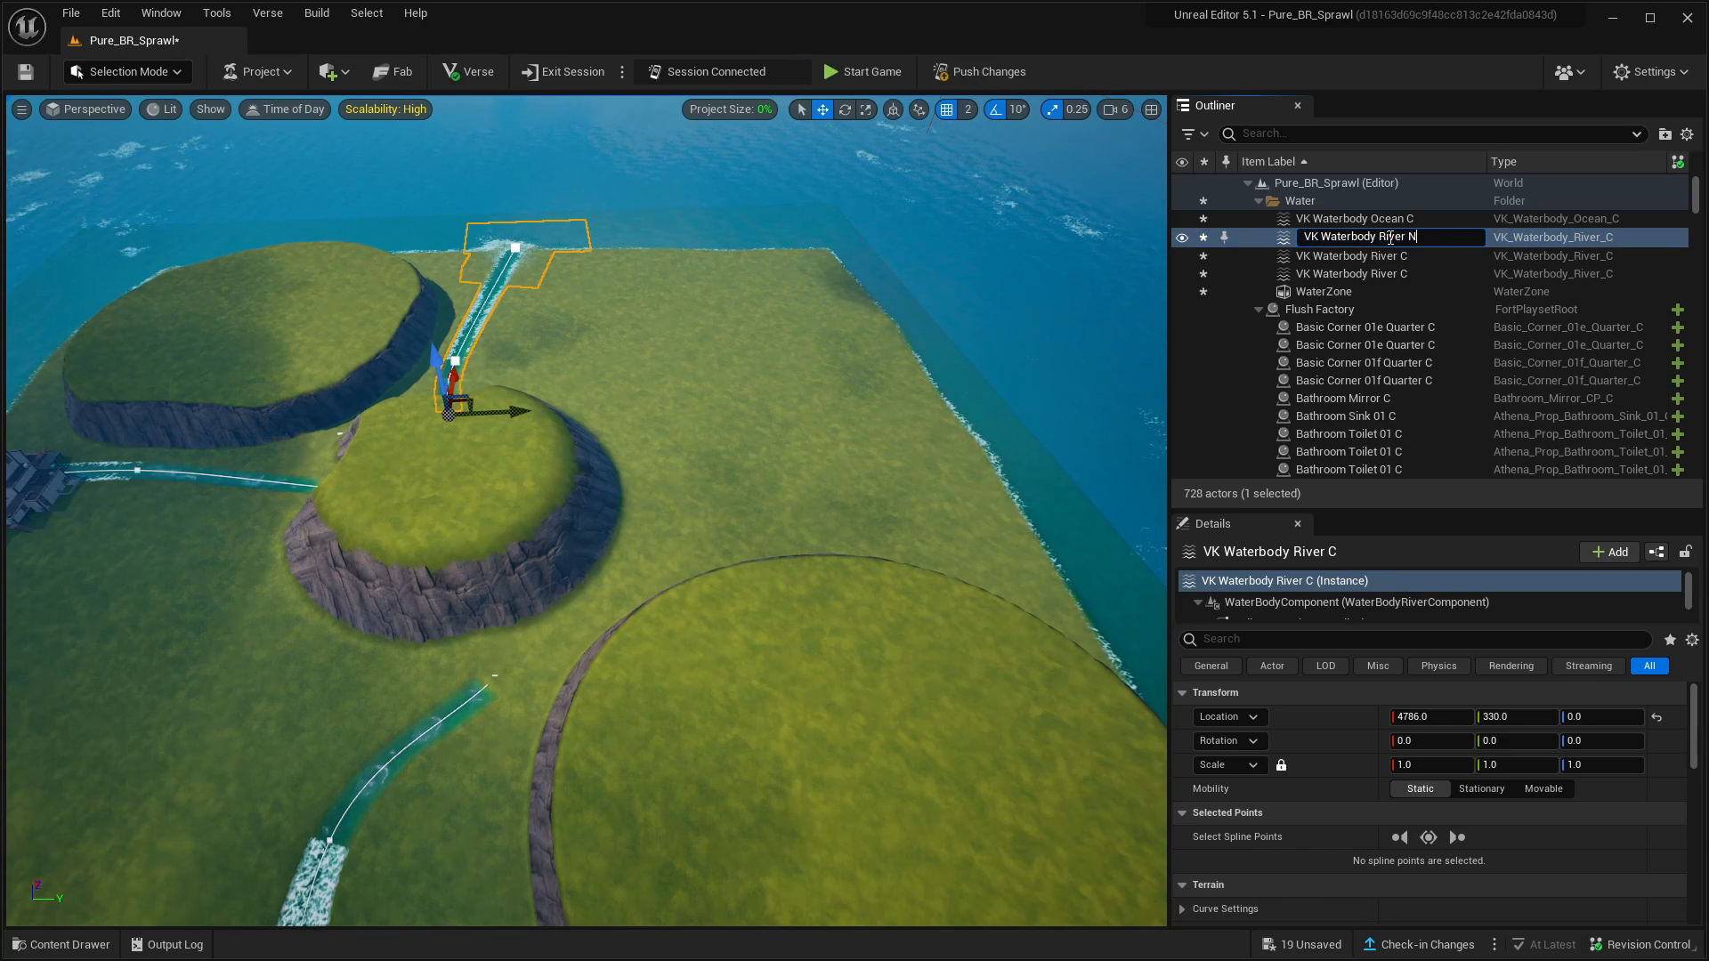
{"action": "type", "text": "orth"}
{"action": "key", "text": "Return"}
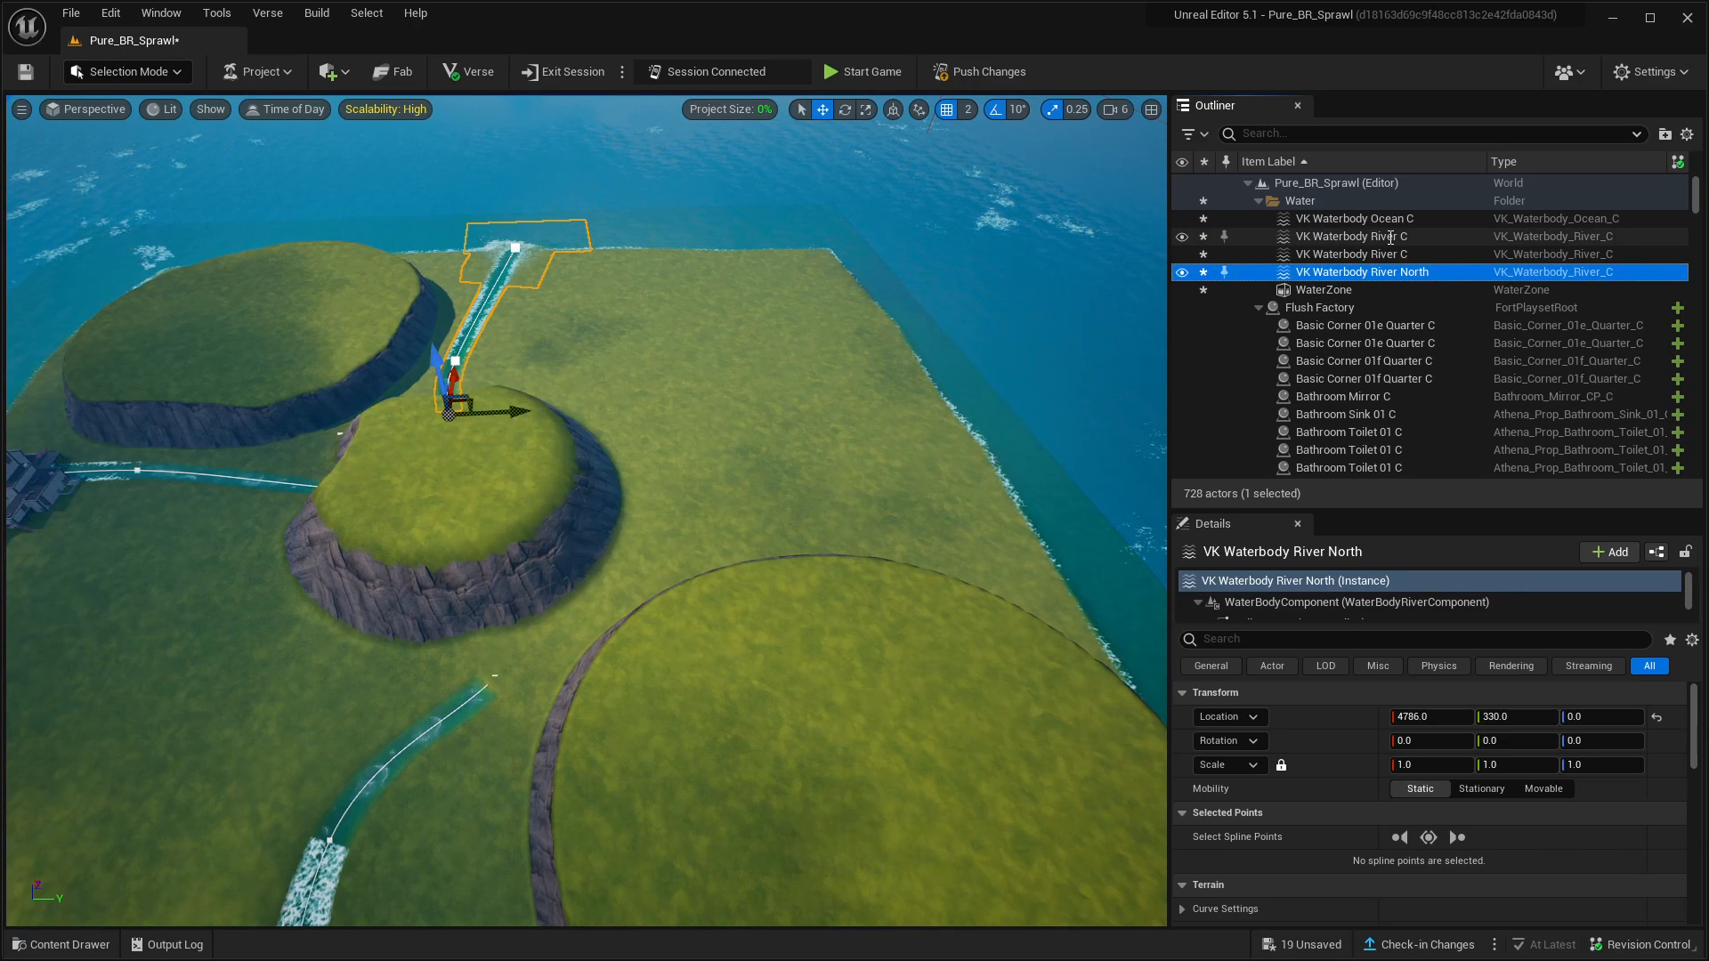
Rename the near river as VK Waterbody River South and the one by the building as VK Waterbody River West
{"action": "left_click", "coordinate": [1369, 239]}
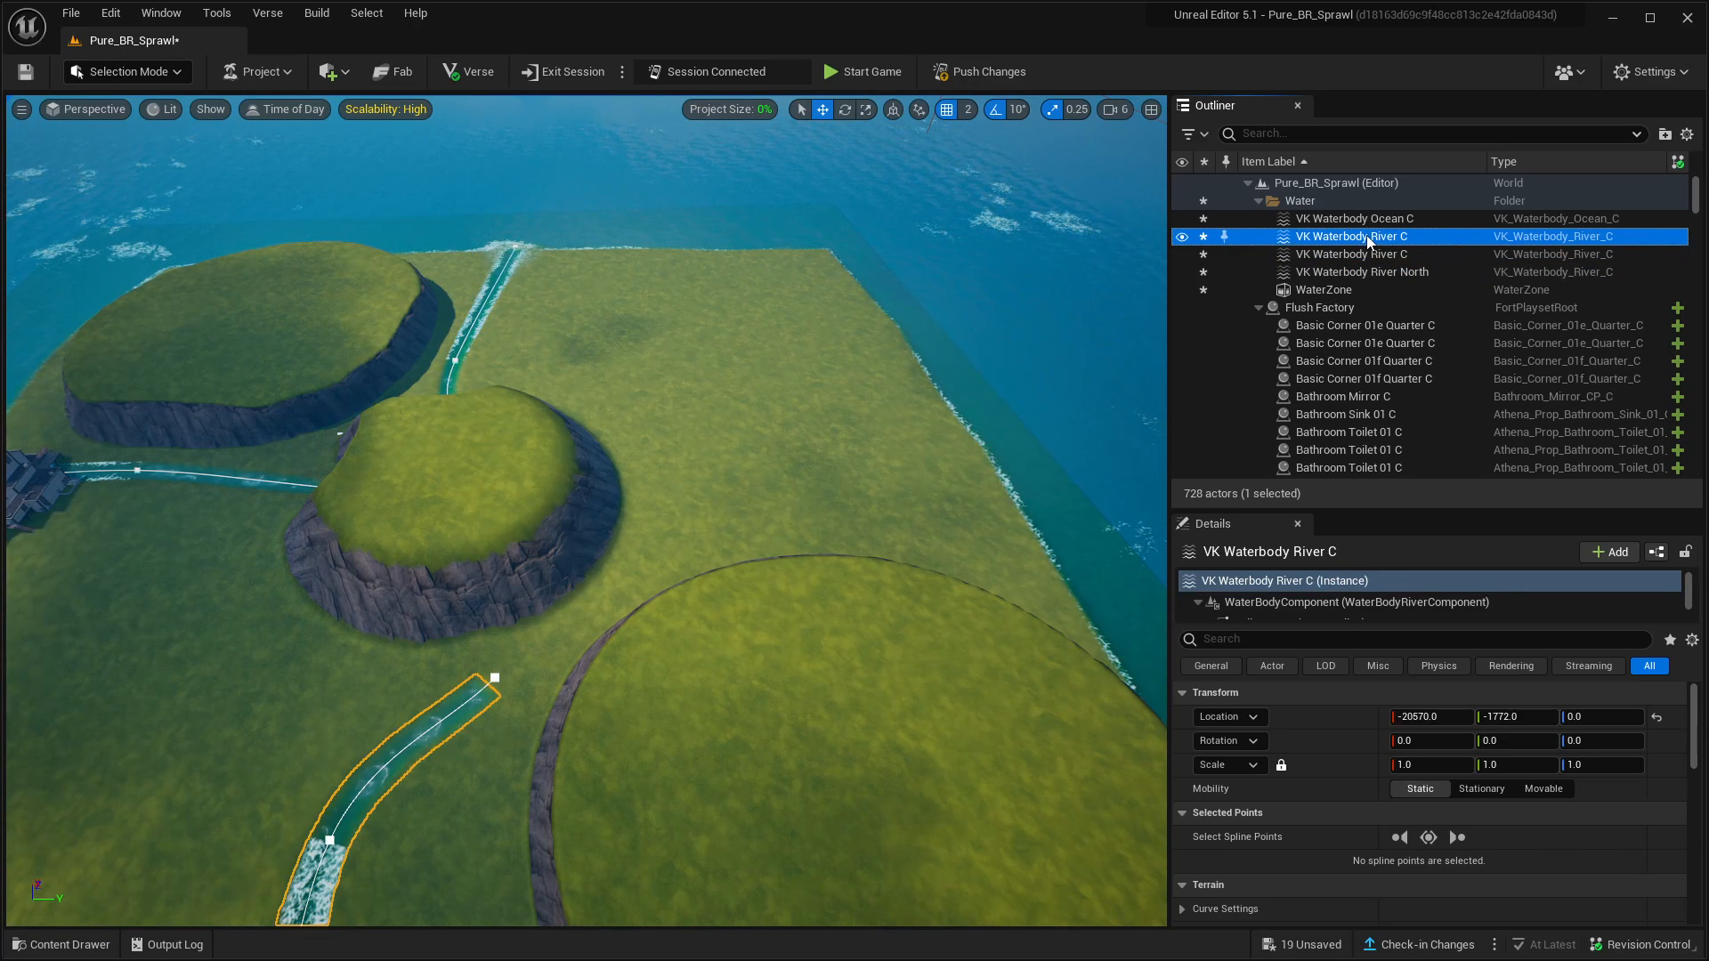
{"action": "left_click", "coordinate": [1369, 237]}
{"action": "type", "text": "South"}
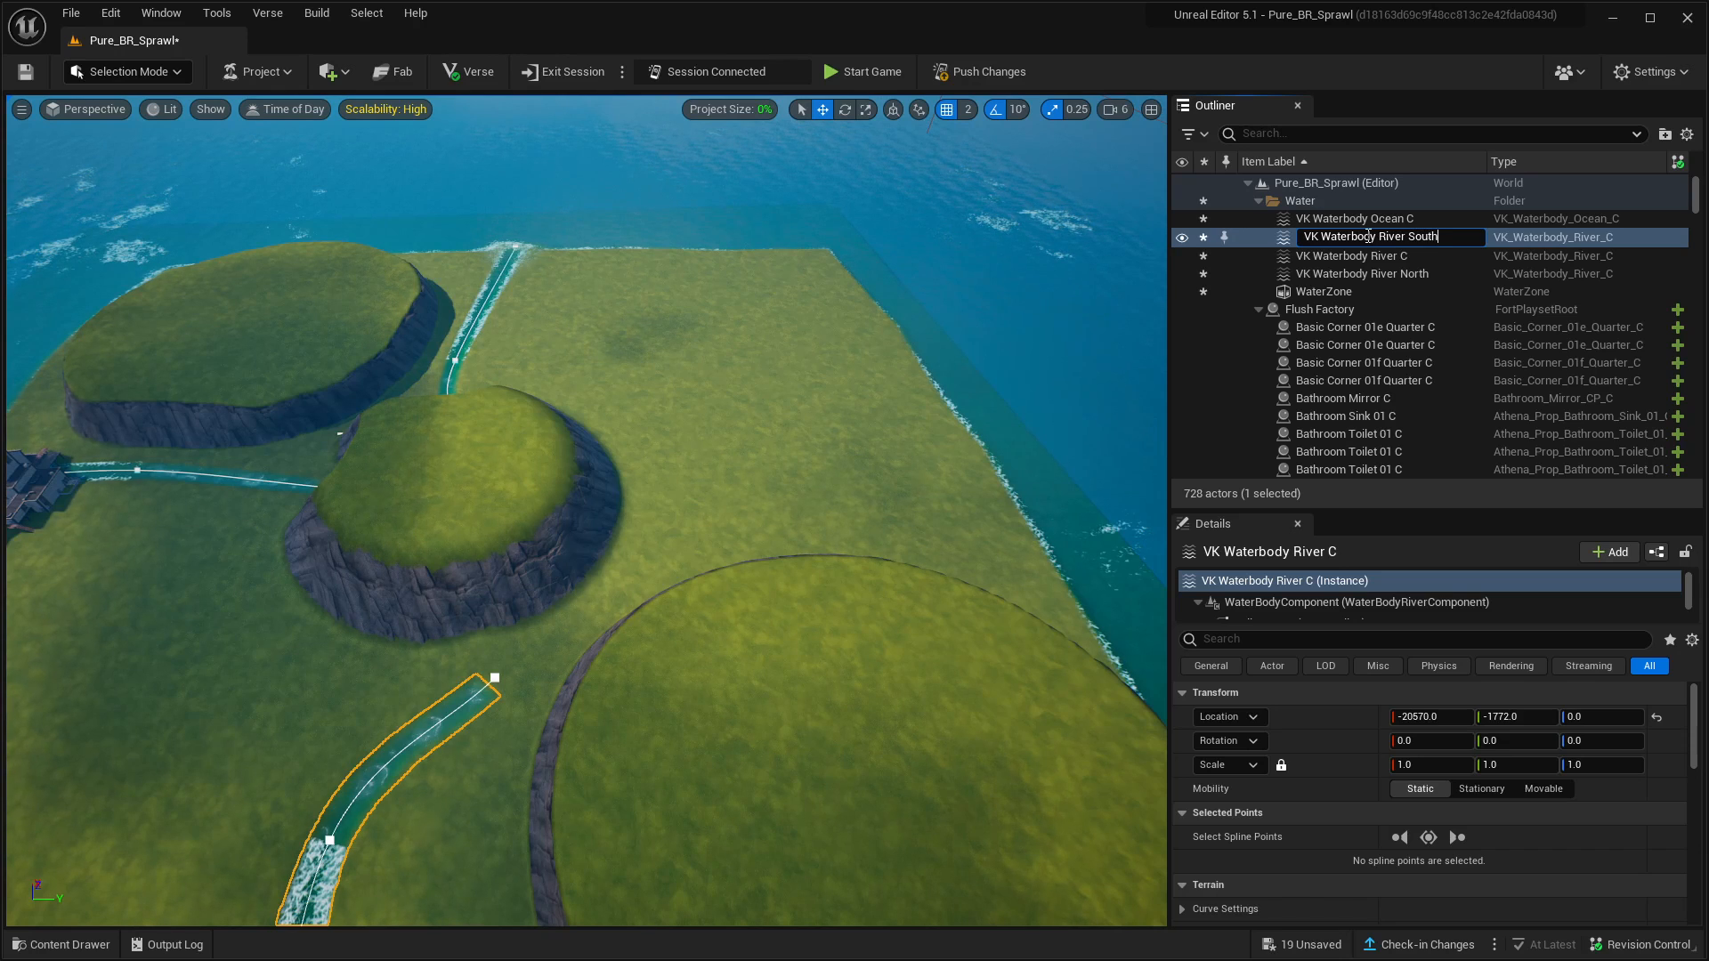
{"action": "key", "text": "Return"}
{"action": "left_click", "coordinate": [1368, 237]}
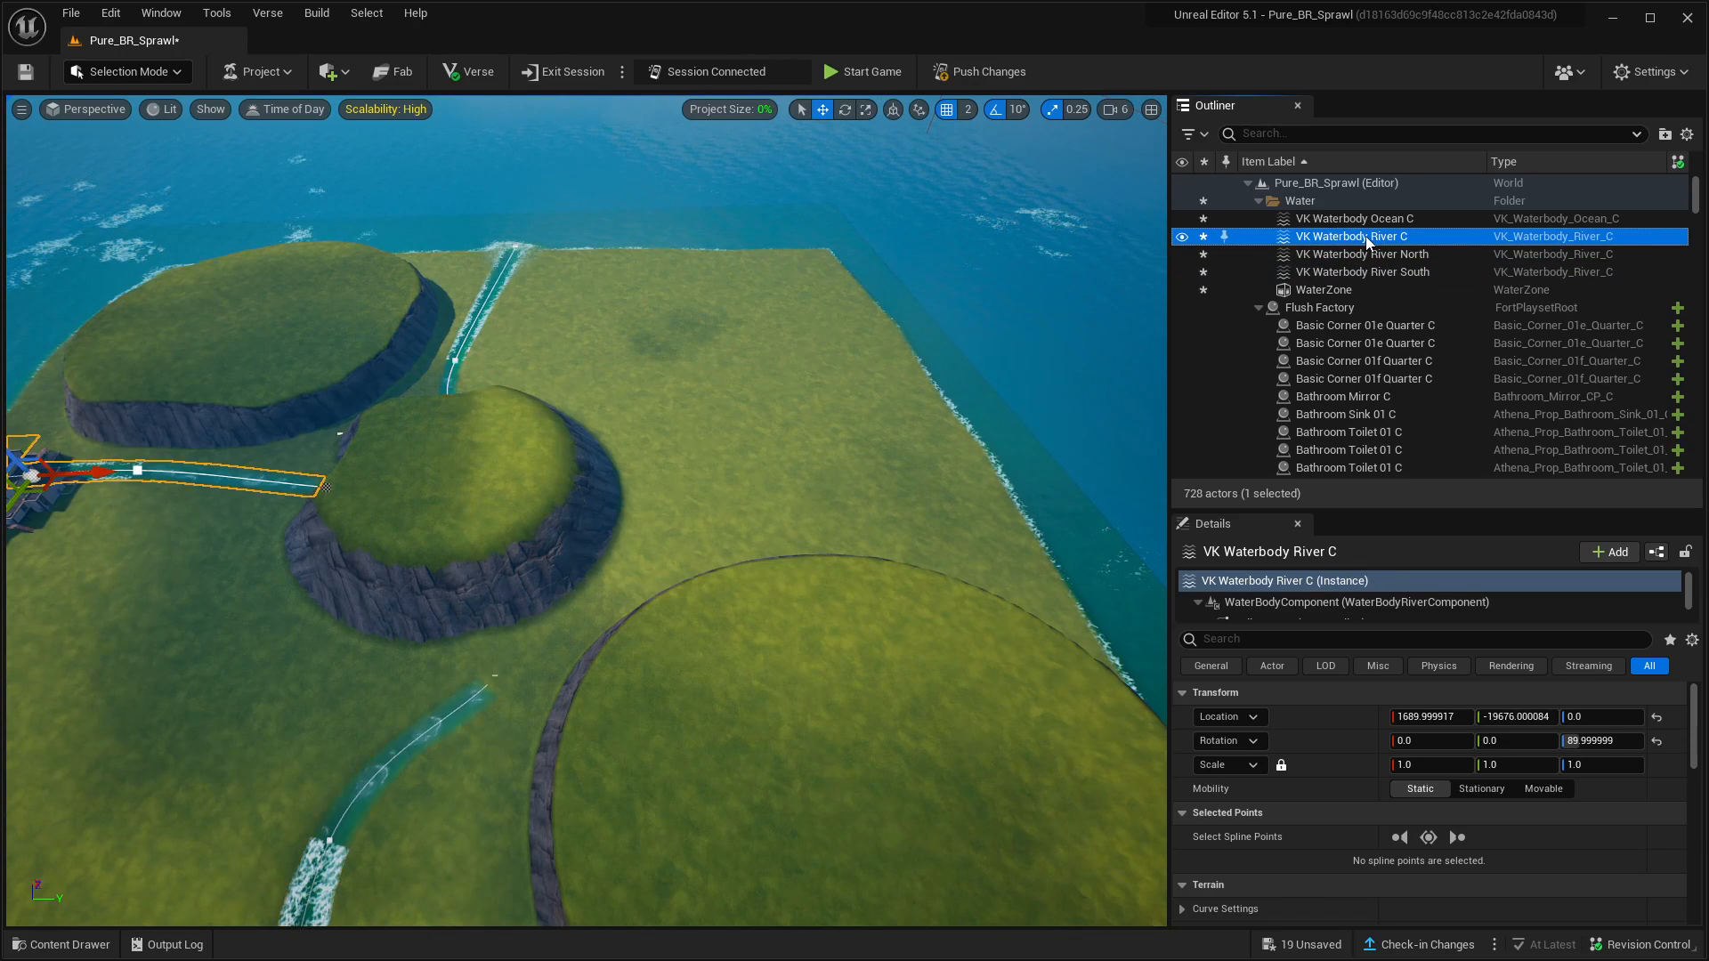
{"action": "left_click", "coordinate": [1369, 236]}
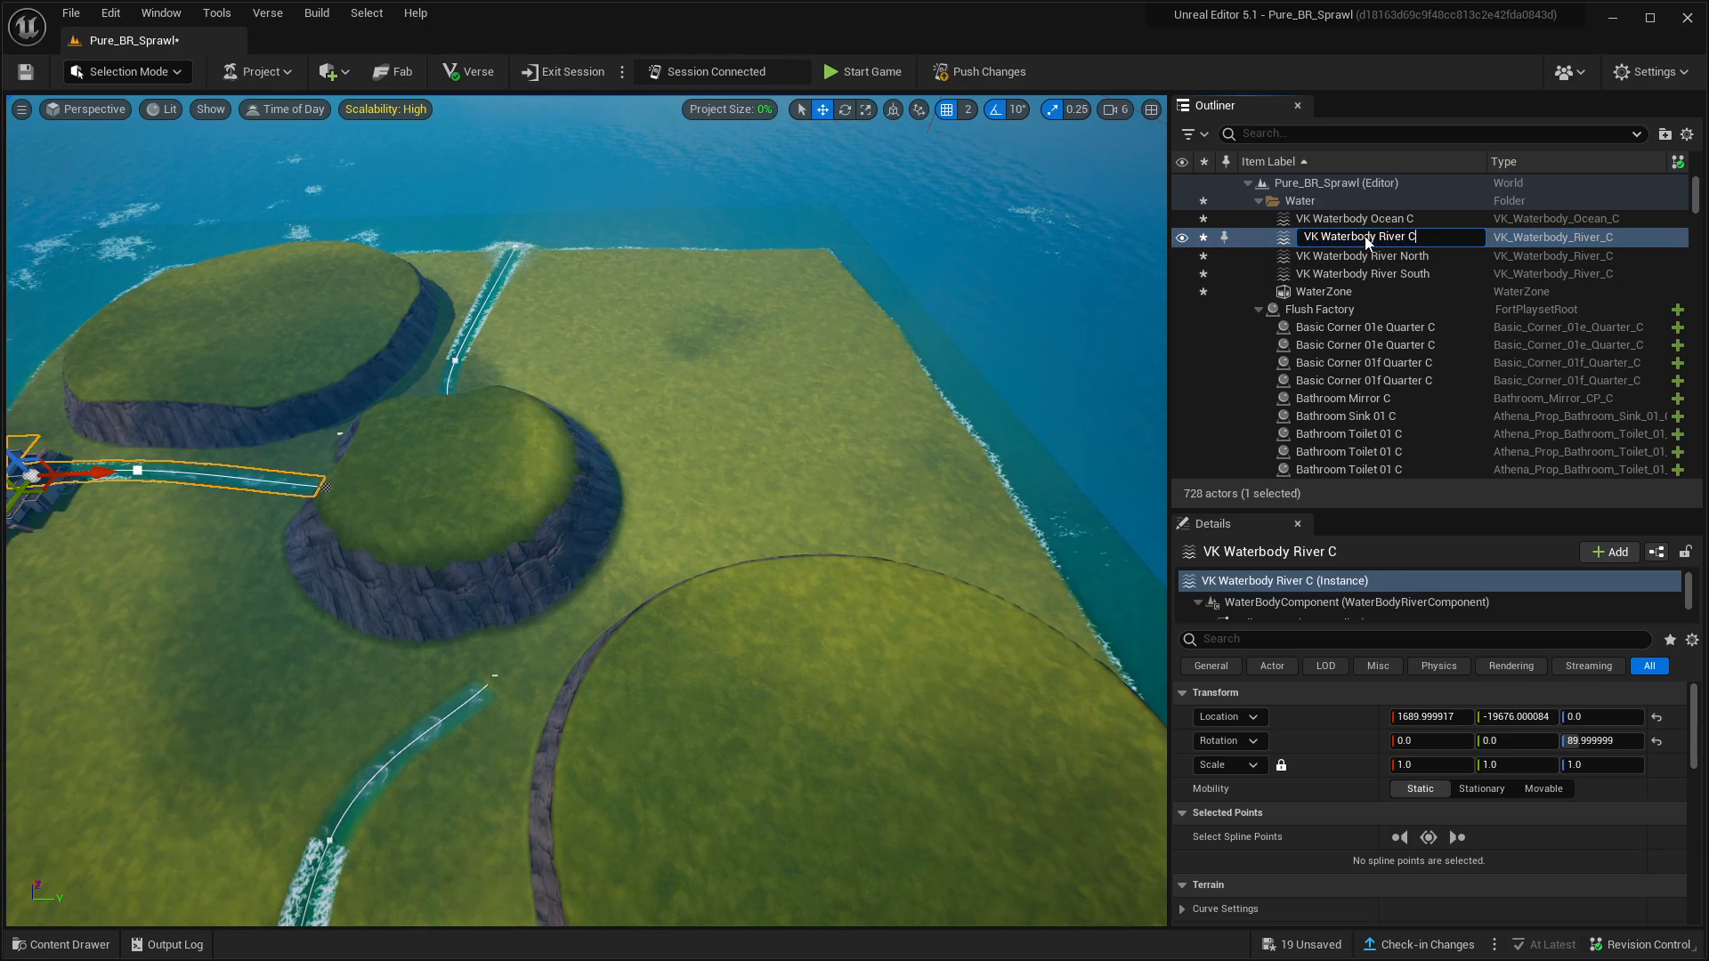
{"action": "type", "text": "West"}
{"action": "key", "text": "Return"}
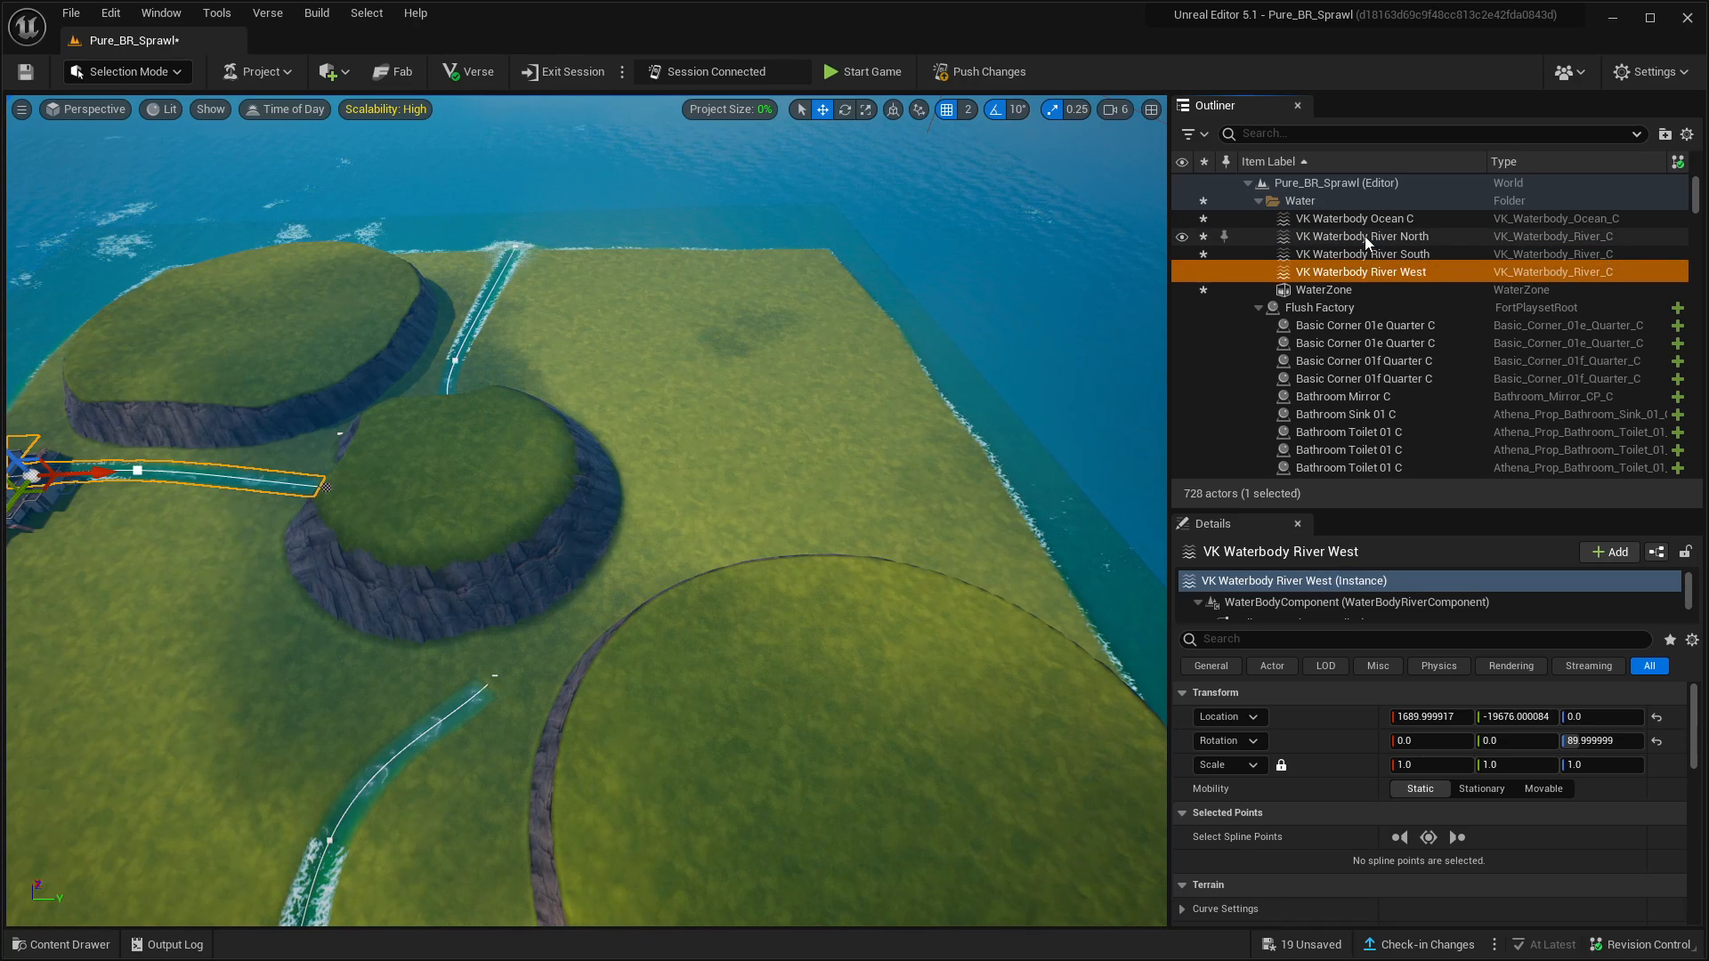
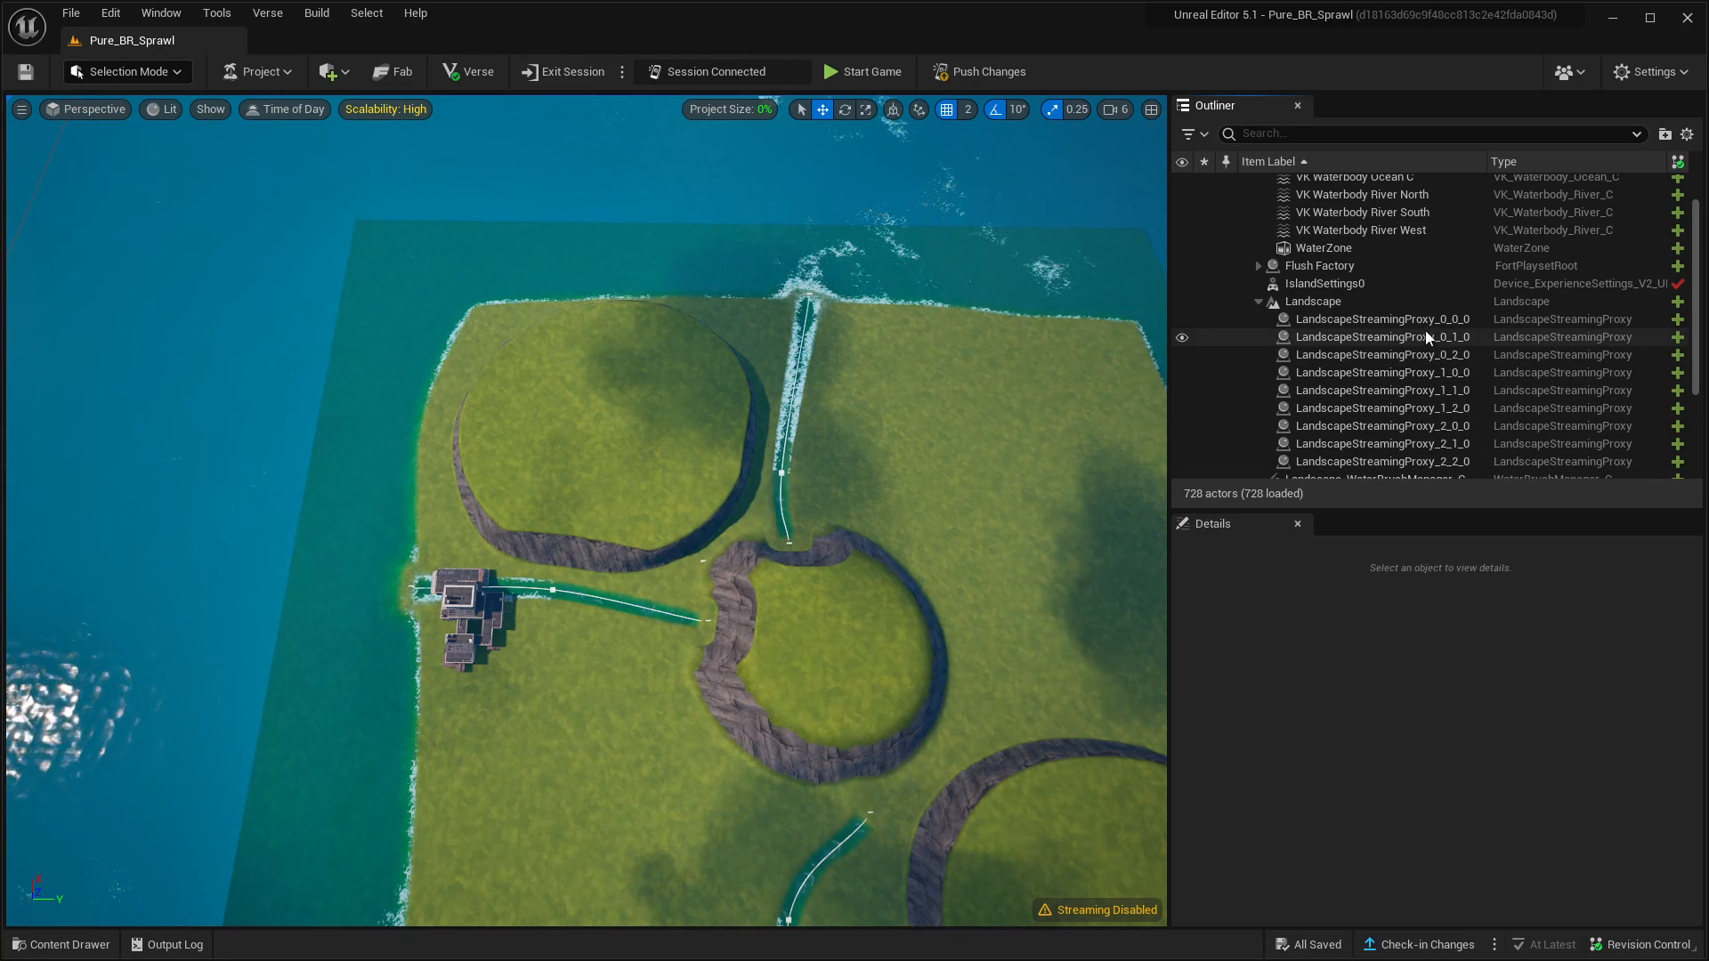
Go through the landscape streaming proxies to LandscapeStreamingProxy_2_0_0 and set its landscape material to MI_Creative_Landscape_Asteria
{"action": "left_click", "coordinate": [1322, 303]}
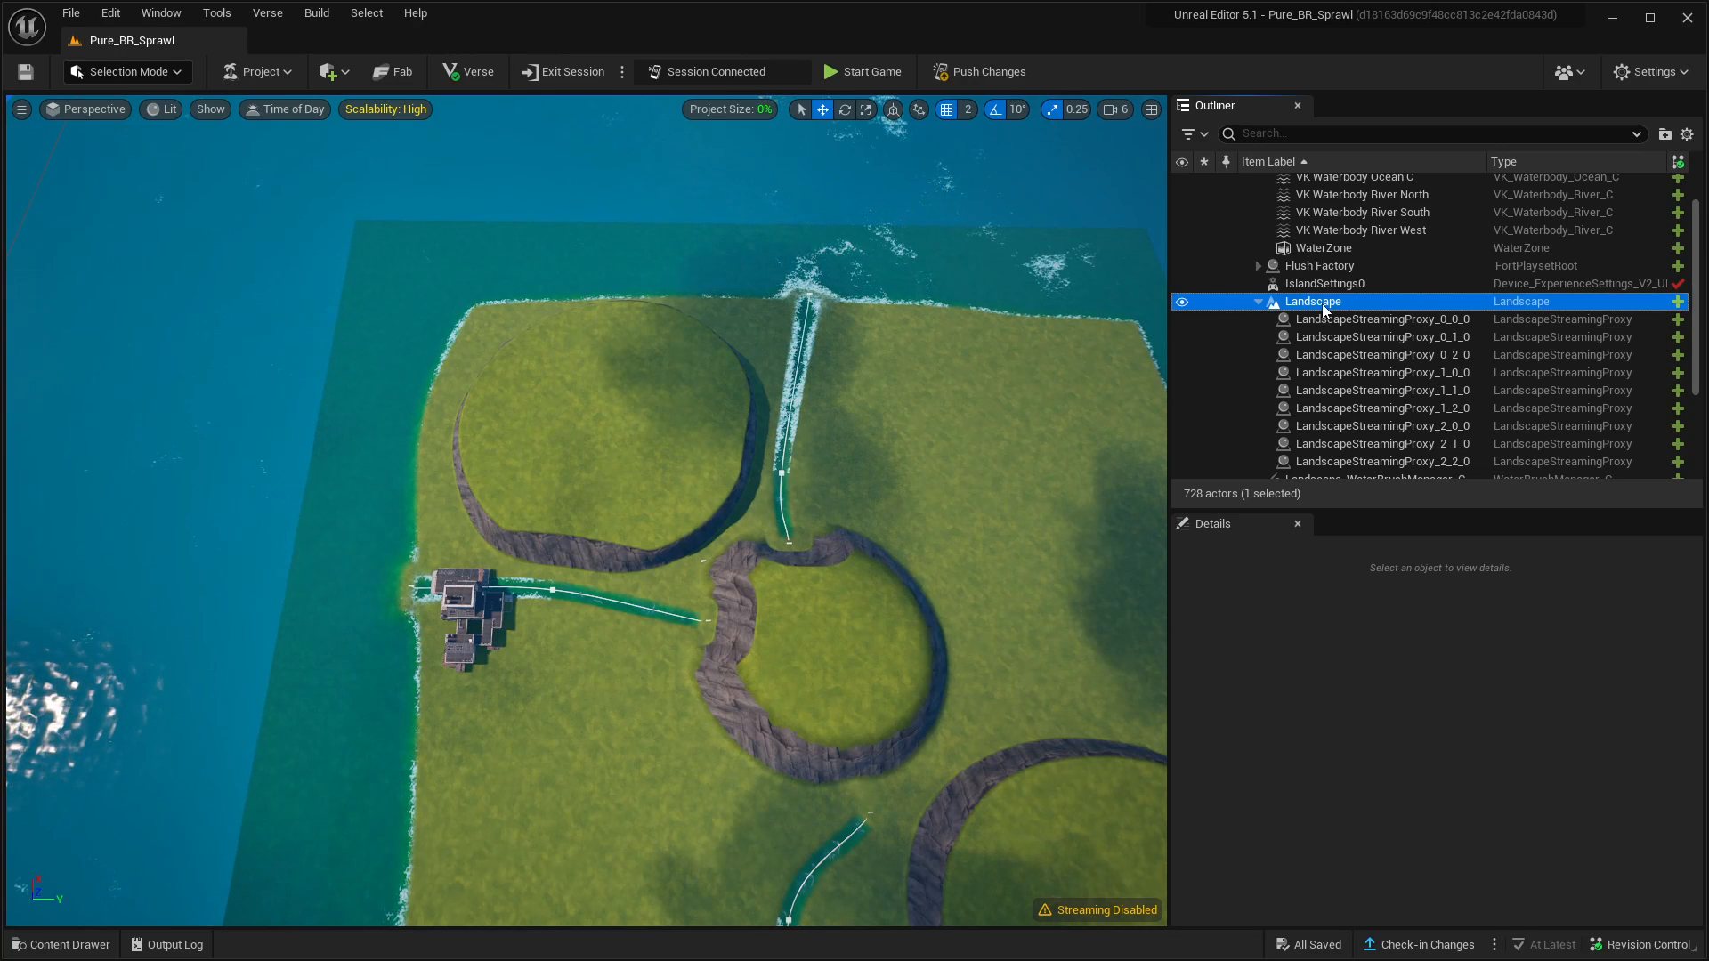
{"action": "left_click", "coordinate": [1392, 318]}
{"action": "key", "text": "Down"}
{"action": "key", "text": "Down"}
{"action": "key", "text": "Down"}
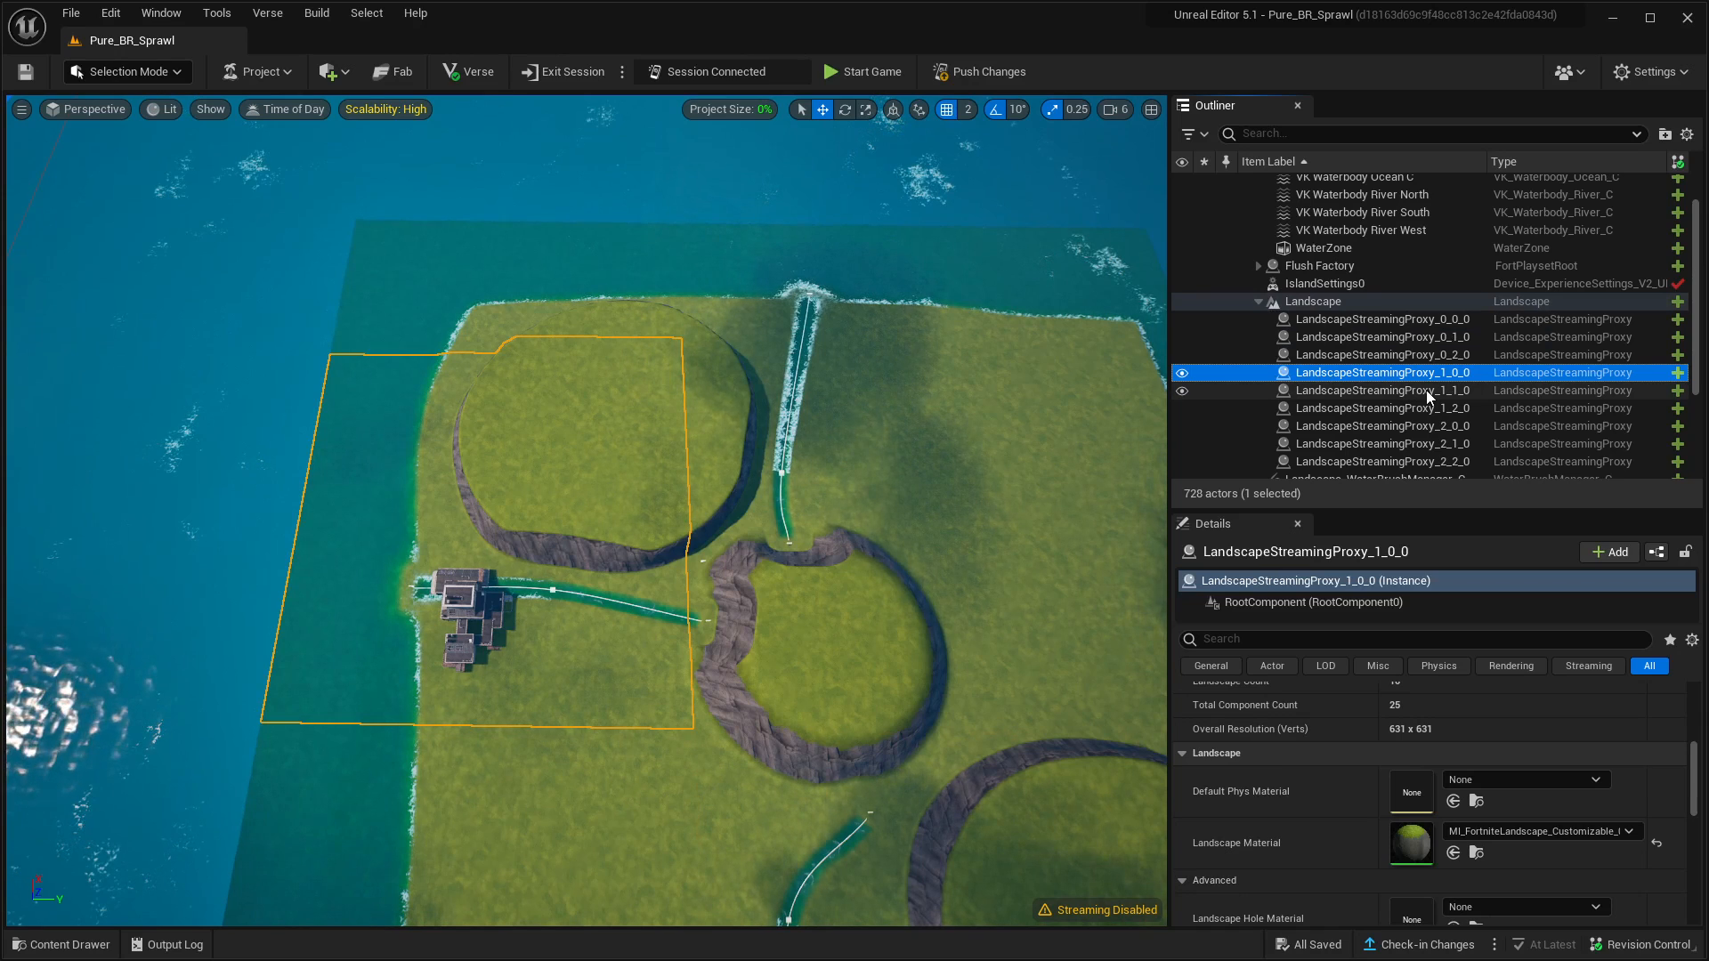
{"action": "key", "text": "Down"}
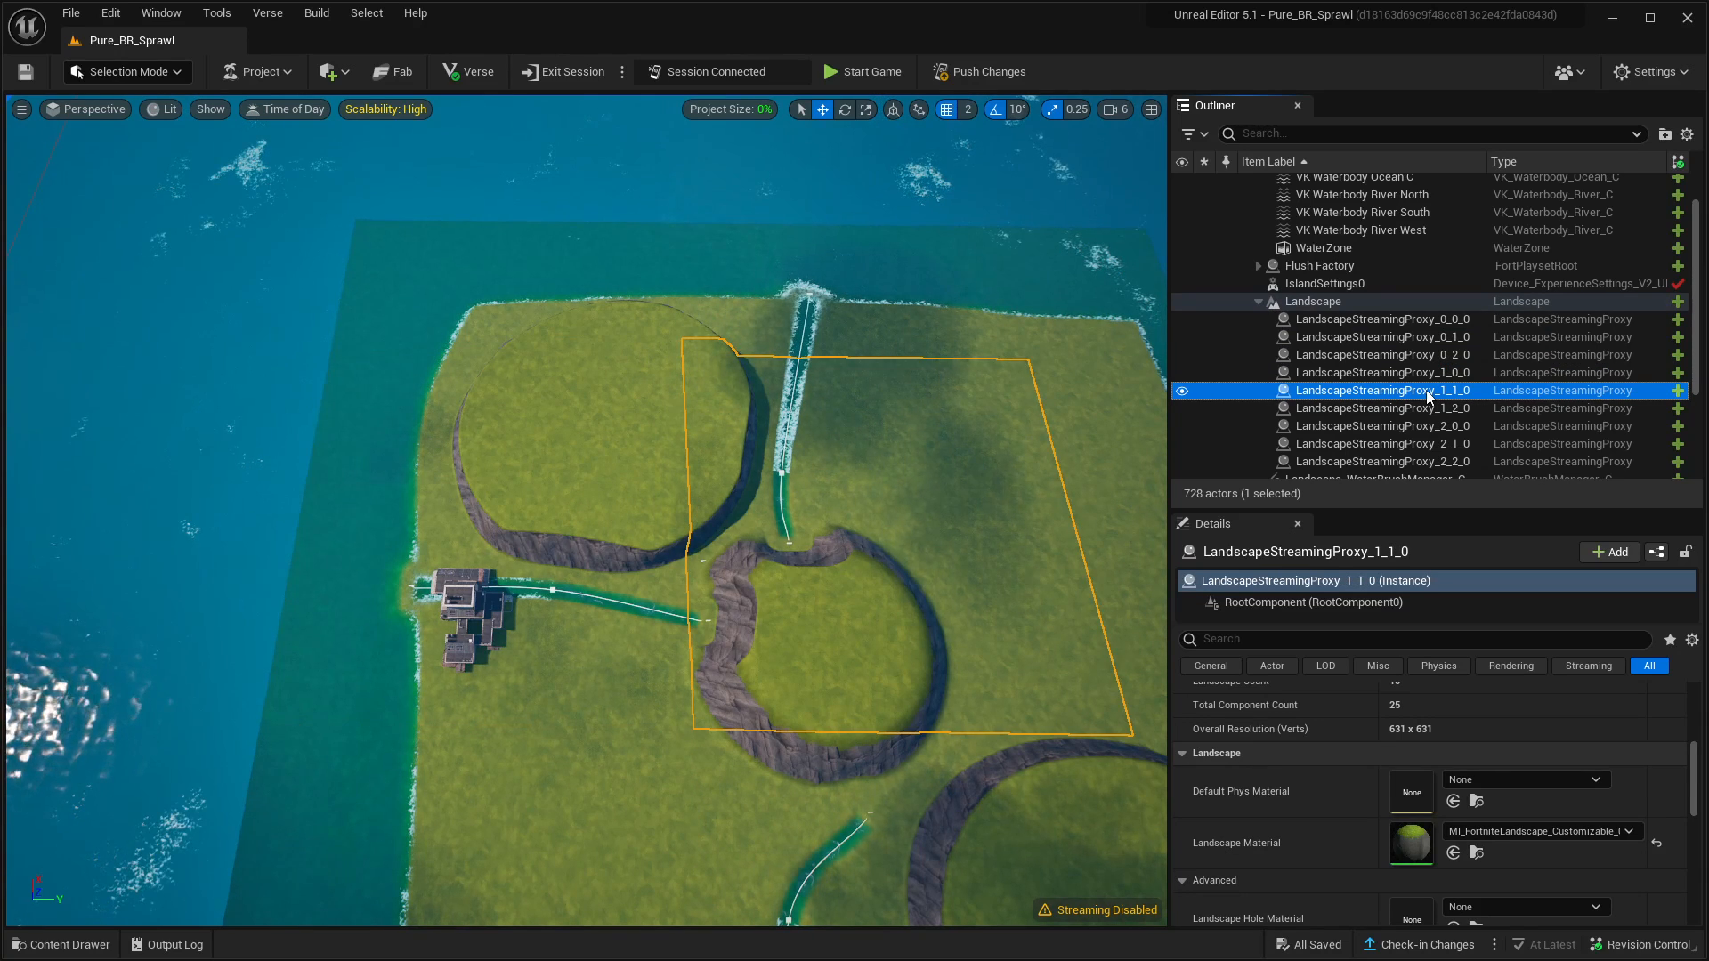
{"action": "key", "text": "Down"}
{"action": "key", "text": "Down"}
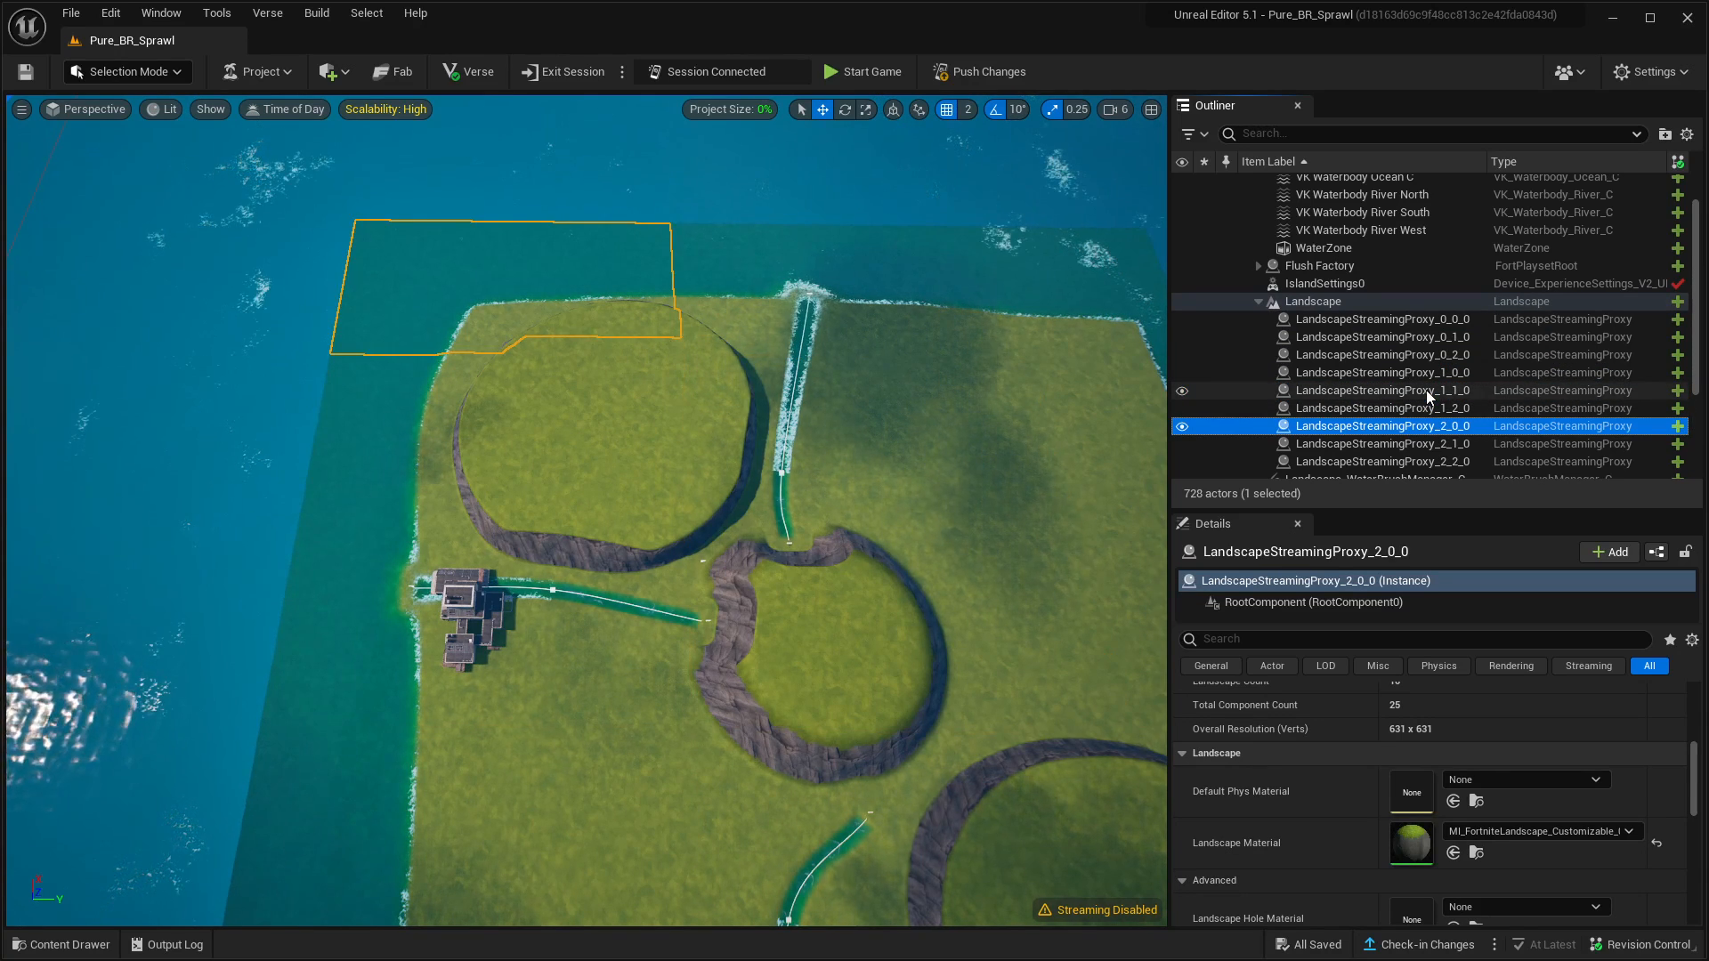
{"action": "key", "text": "Down"}
{"action": "key", "text": "Up"}
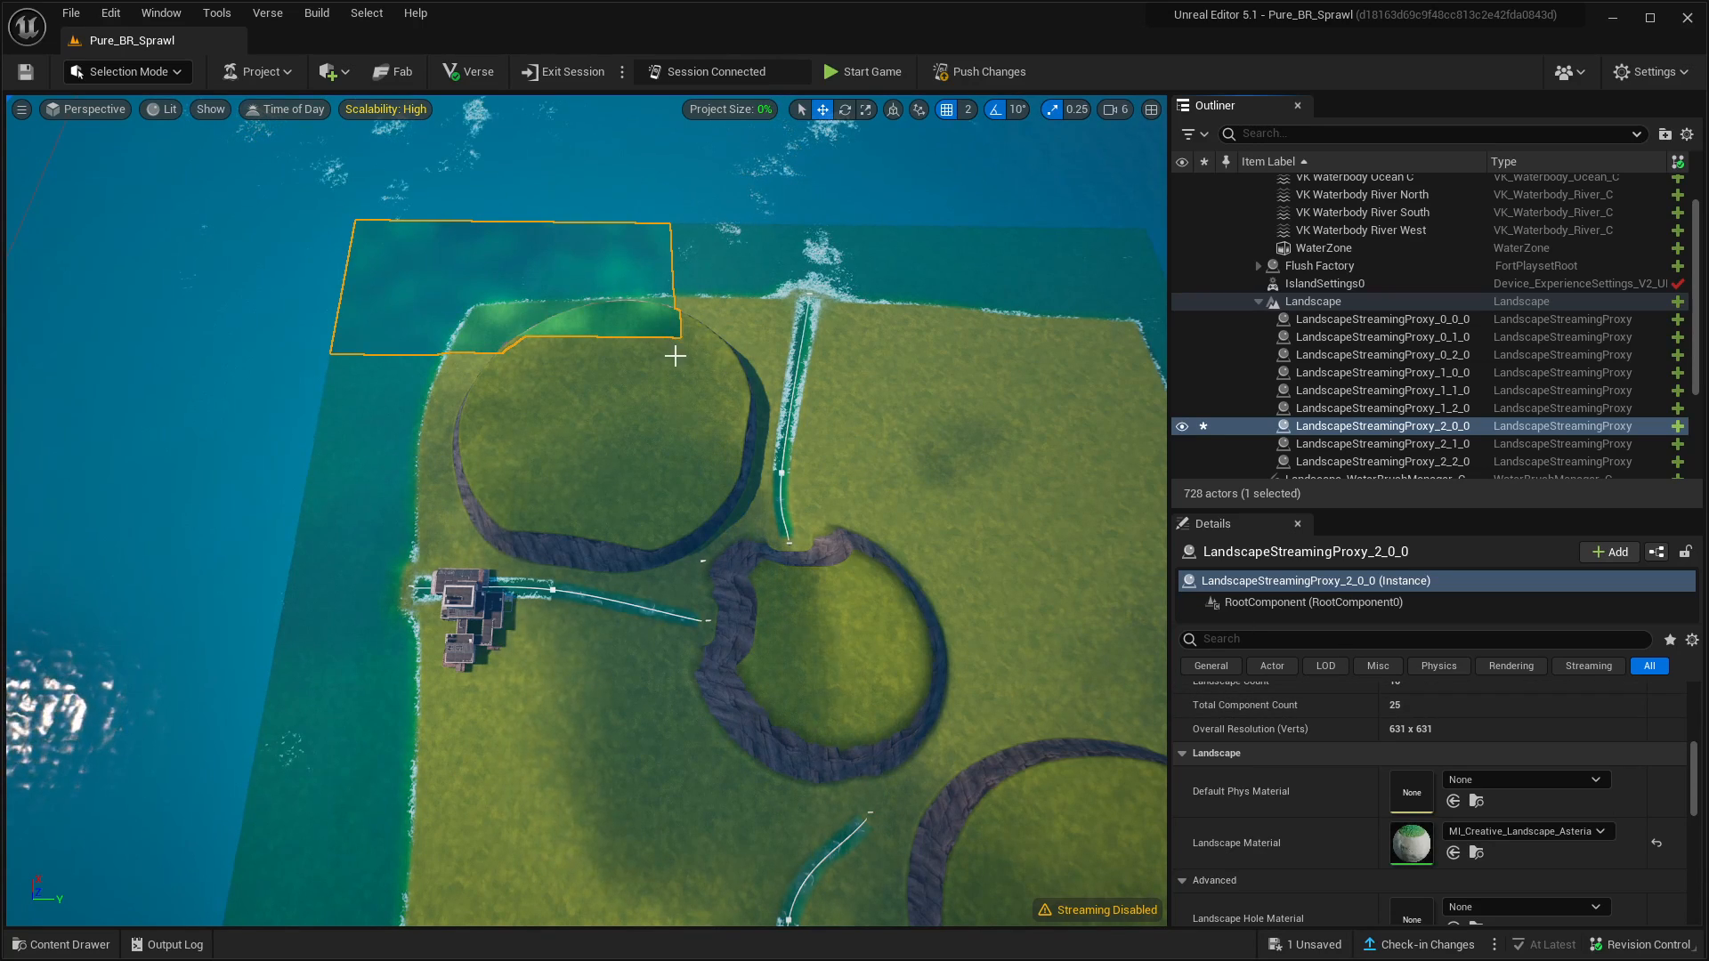
Examine the plateau corner where the Asteria material meets the neighbouring landscape tiles
{"action": "right_click_drag", "start_coordinate": [696, 380], "coordinate": [550, 432]}
{"action": "key", "text": "w"}
{"action": "key", "text": "w"}
{"action": "key", "text": "e"}
{"action": "key", "text": "w"}
{"action": "key", "text": "d"}
{"action": "key", "text": "w"}
{"action": "key", "text": "a"}
{"action": "key", "text": "d"}
{"action": "key", "text": "e"}
{"action": "key", "text": "s"}
{"action": "key", "text": "s"}
Select LandscapeStreamingProxy_1_0_0, which covers most of the plateau by the building, and set its landscape material to MI_Creative_Landscape_Asteria
{"action": "key", "text": "Down"}
{"action": "key", "text": "Down"}
{"action": "key", "text": "Down"}
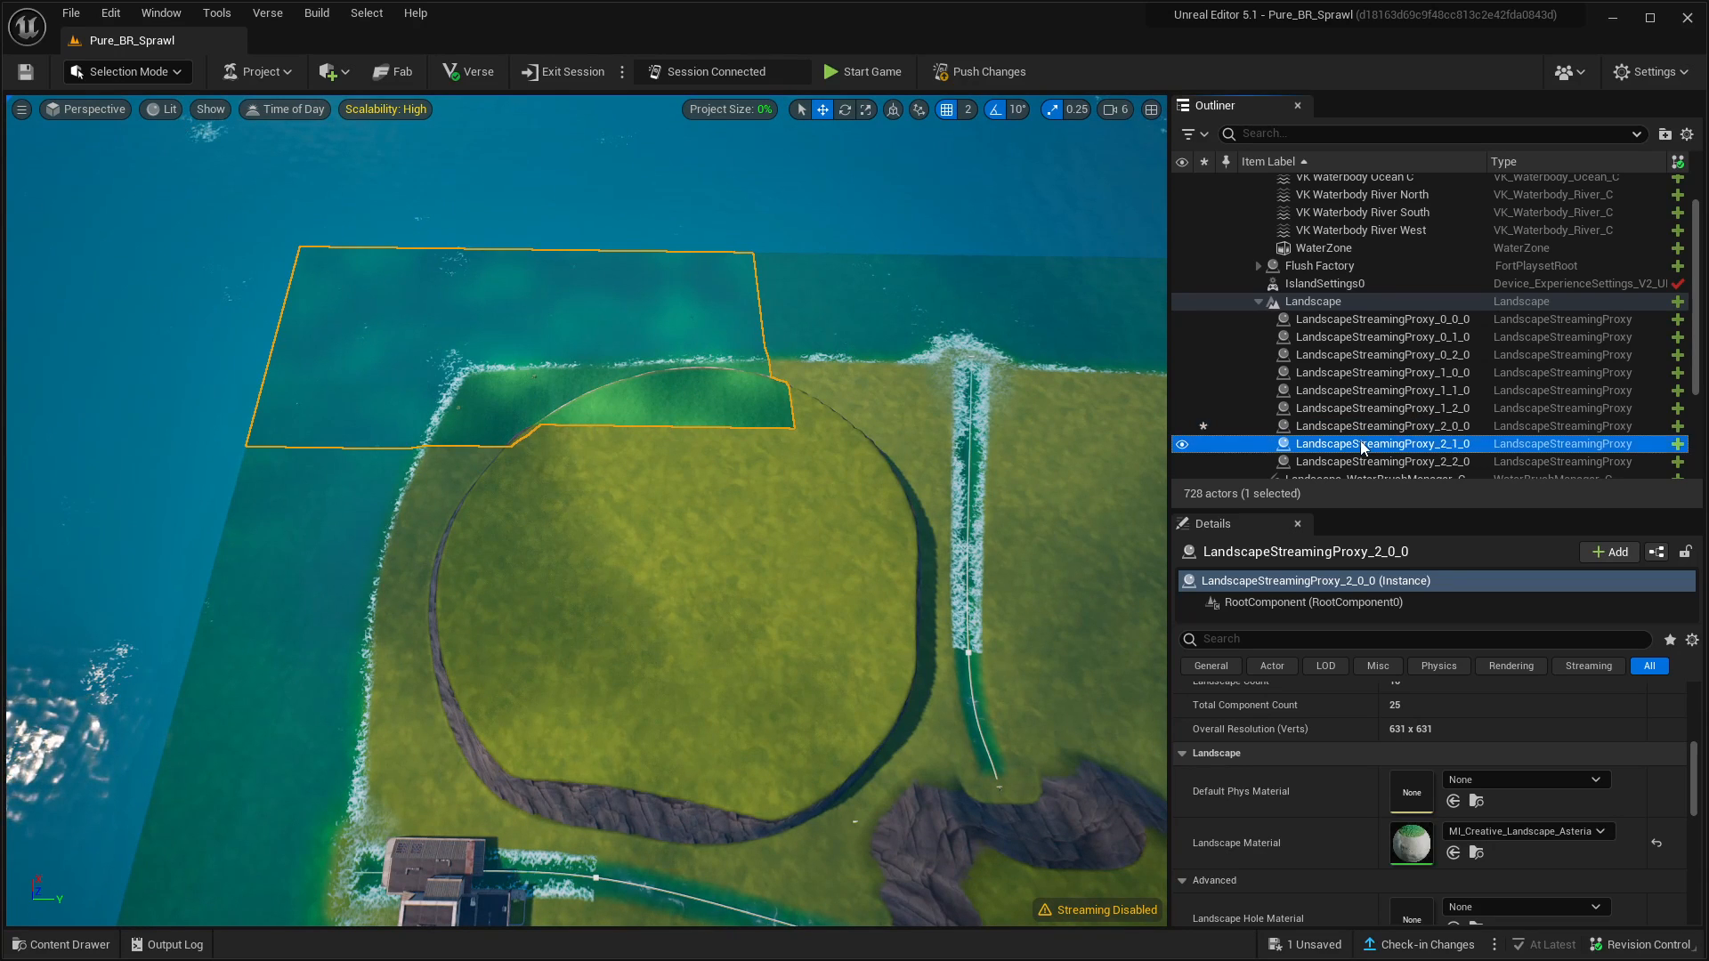
{"action": "key", "text": "Down"}
{"action": "key", "text": "Down"}
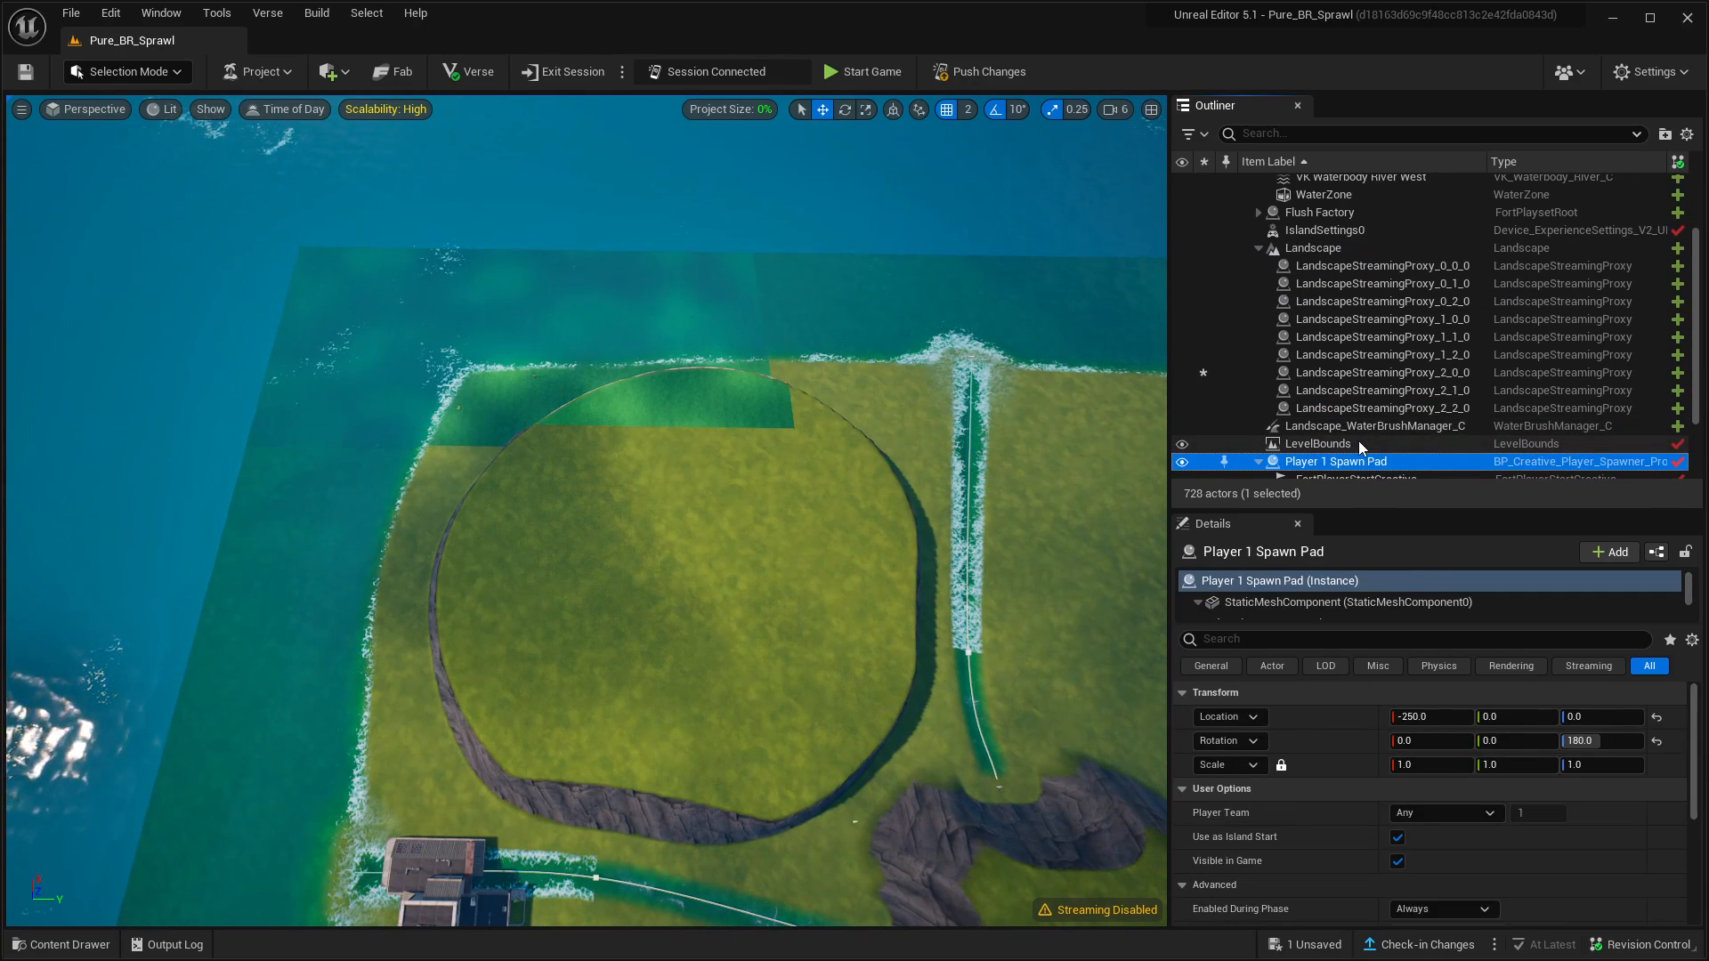
{"action": "key", "text": "Up"}
{"action": "key", "text": "Up"}
{"action": "key", "text": "Up"}
{"action": "key", "text": "Up"}
{"action": "key", "text": "Up"}
{"action": "key", "text": "Up"}
{"action": "key", "text": "Up"}
{"action": "key", "text": "Up"}
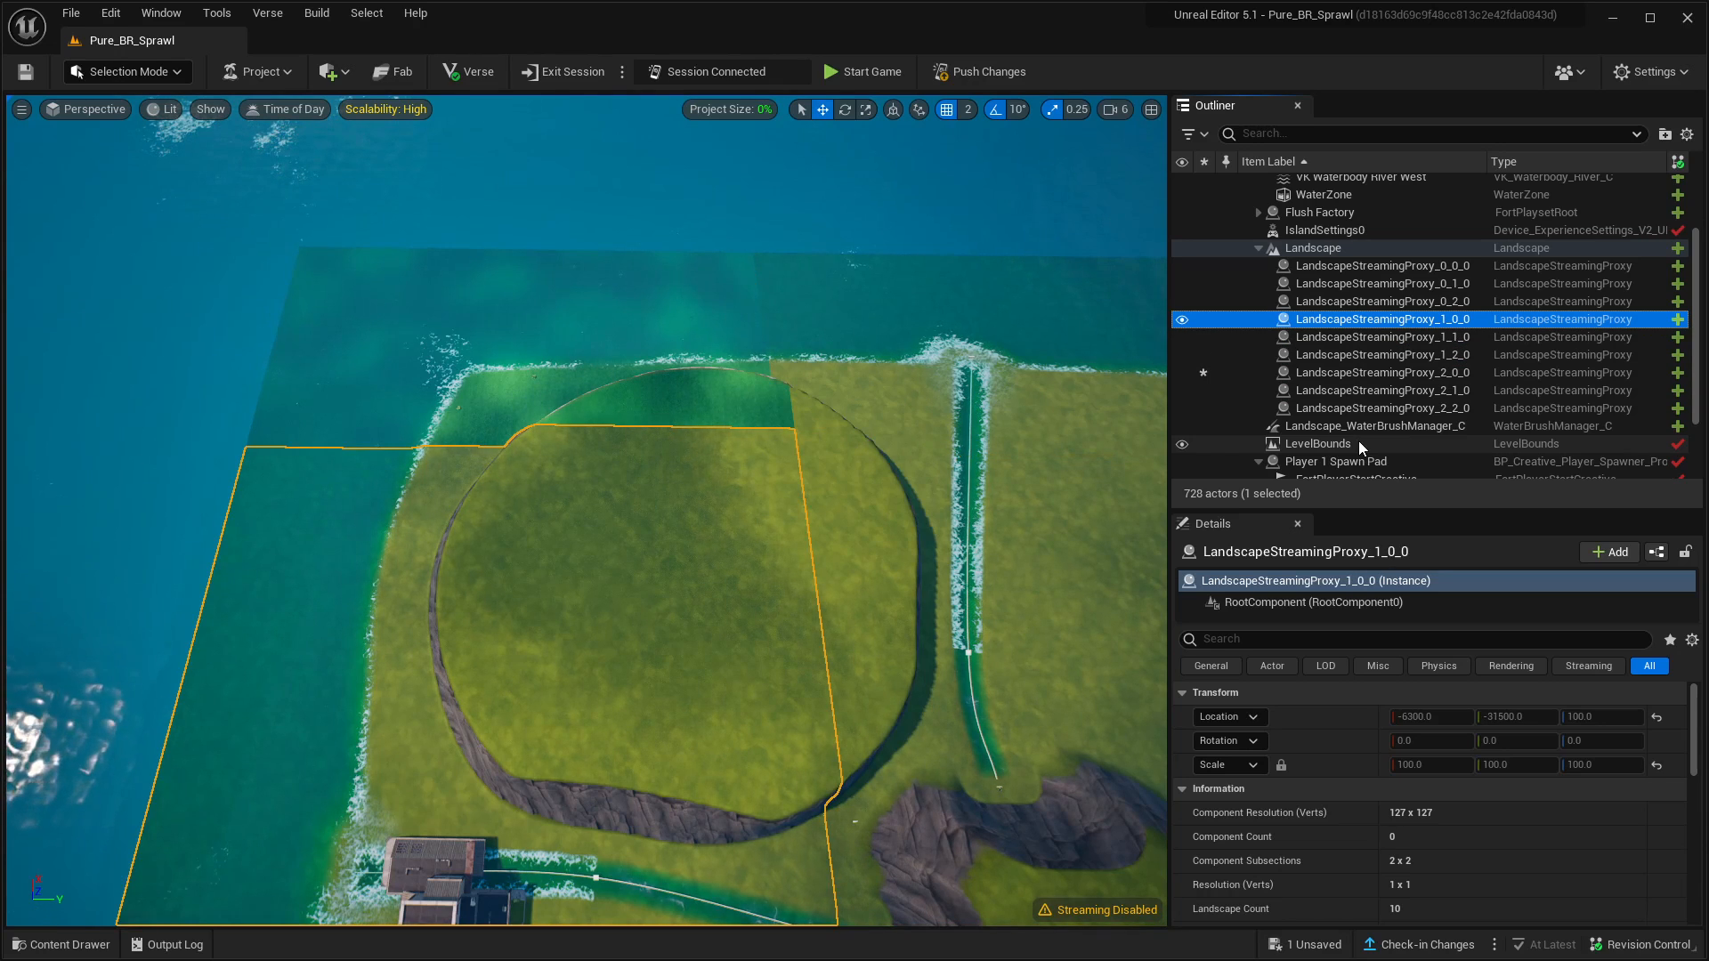
{"action": "scroll", "coordinate": [1595, 770], "scroll_direction": "down", "scroll_amount": 3}
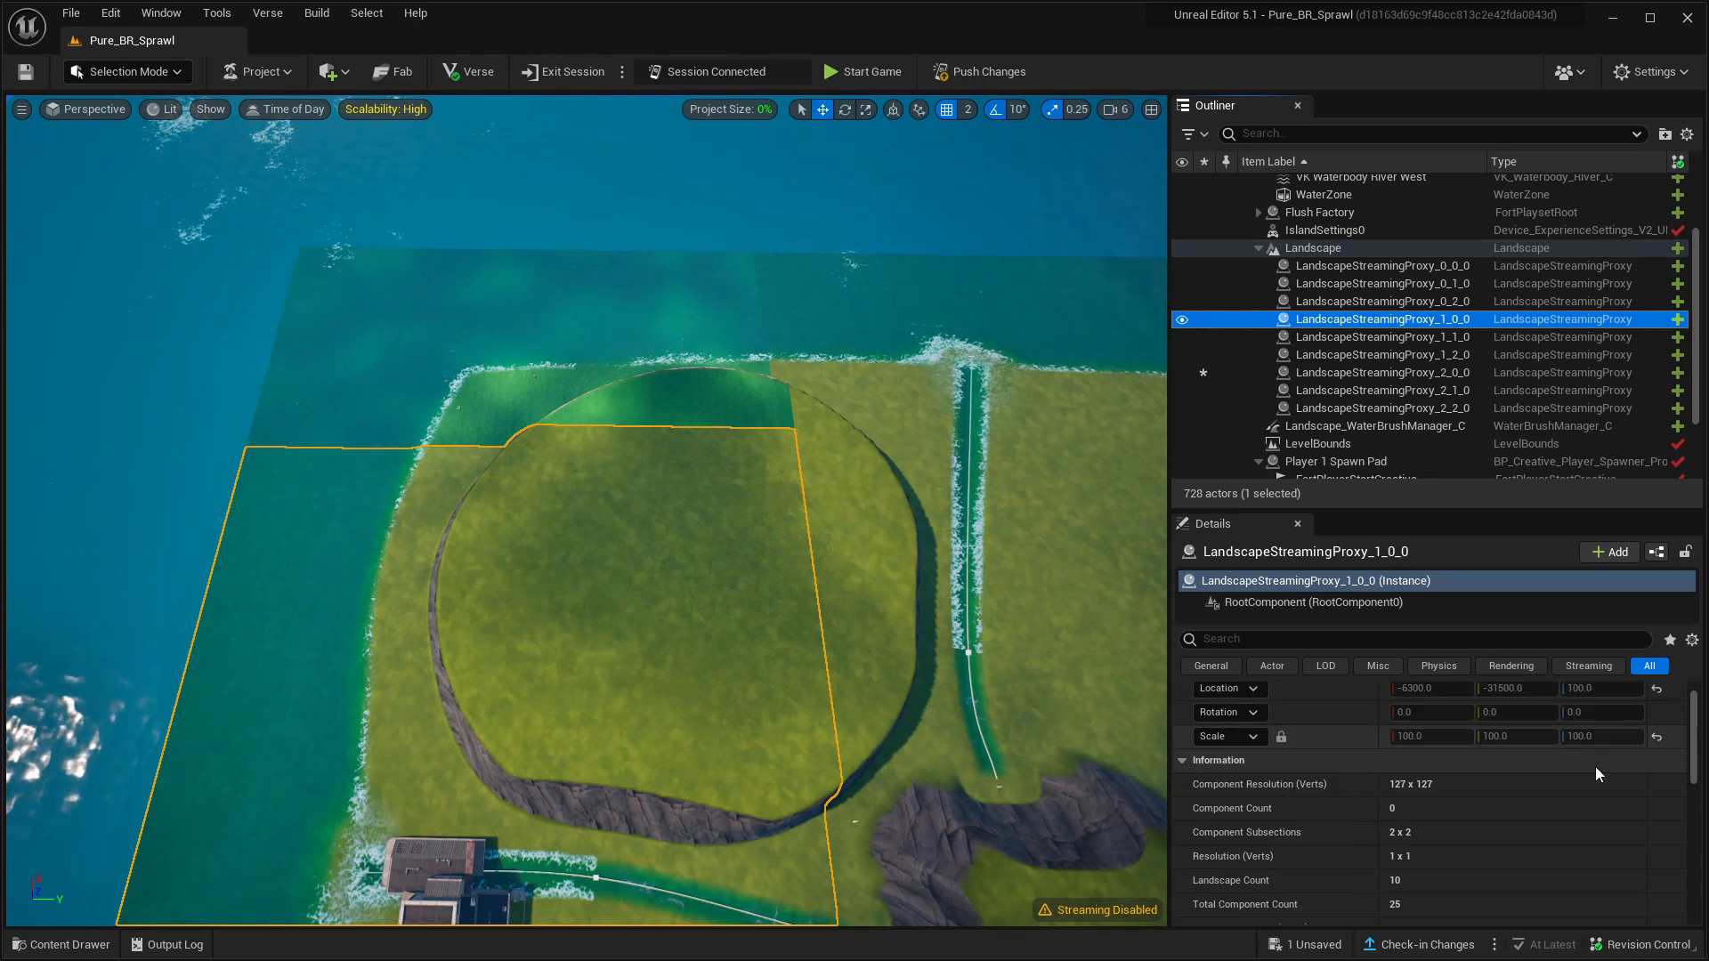
{"action": "scroll", "coordinate": [1595, 766], "scroll_direction": "down", "scroll_amount": 2}
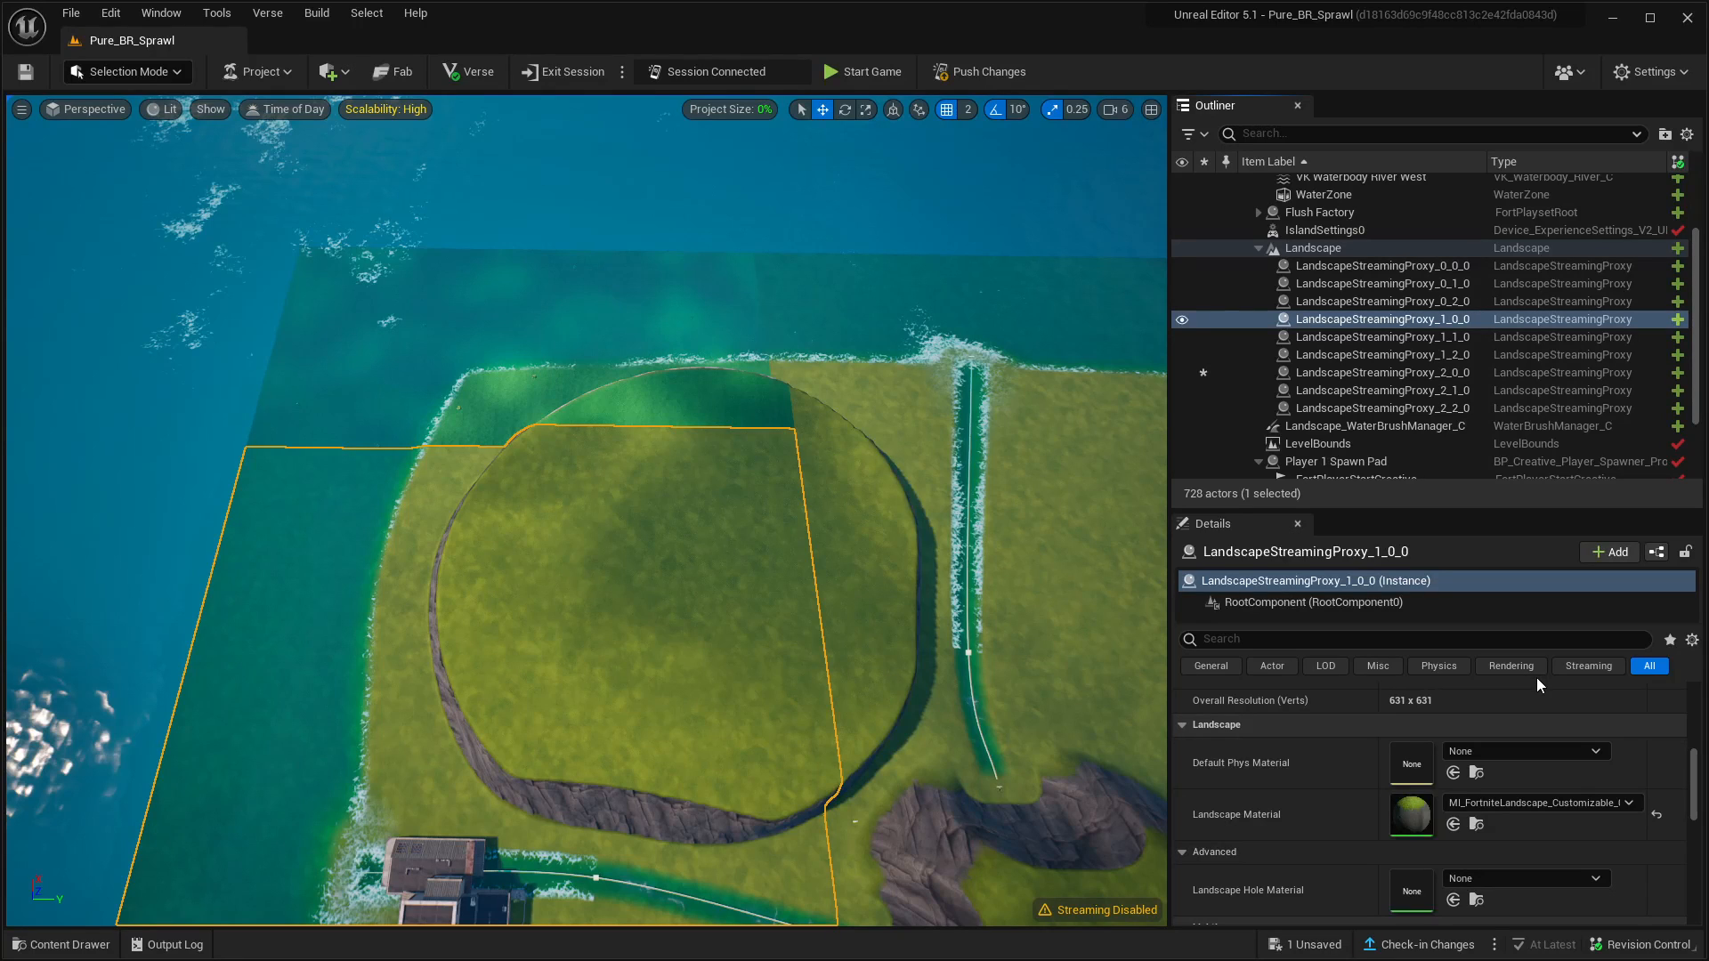
{"action": "key", "text": "ctrl+z"}
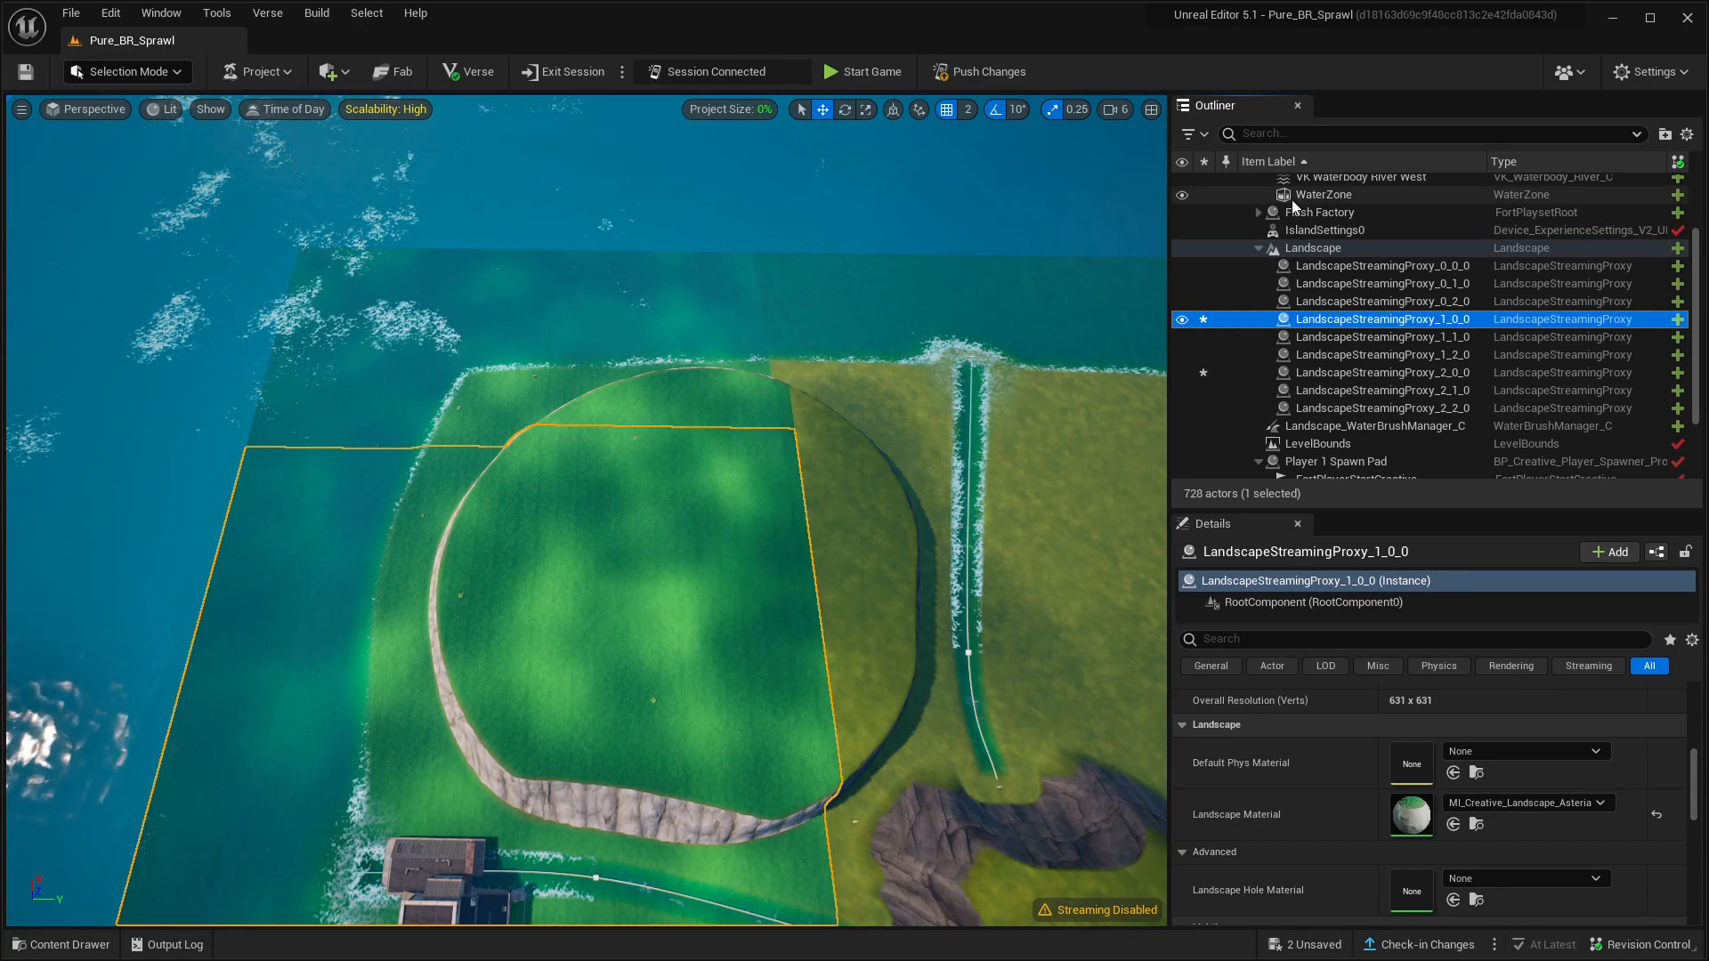
Clear the selection and examine from above how the two Asteria tiles compare with the surrounding landscape
{"action": "left_click", "coordinate": [367, 13]}
{"action": "left_click", "coordinate": [61, 53]}
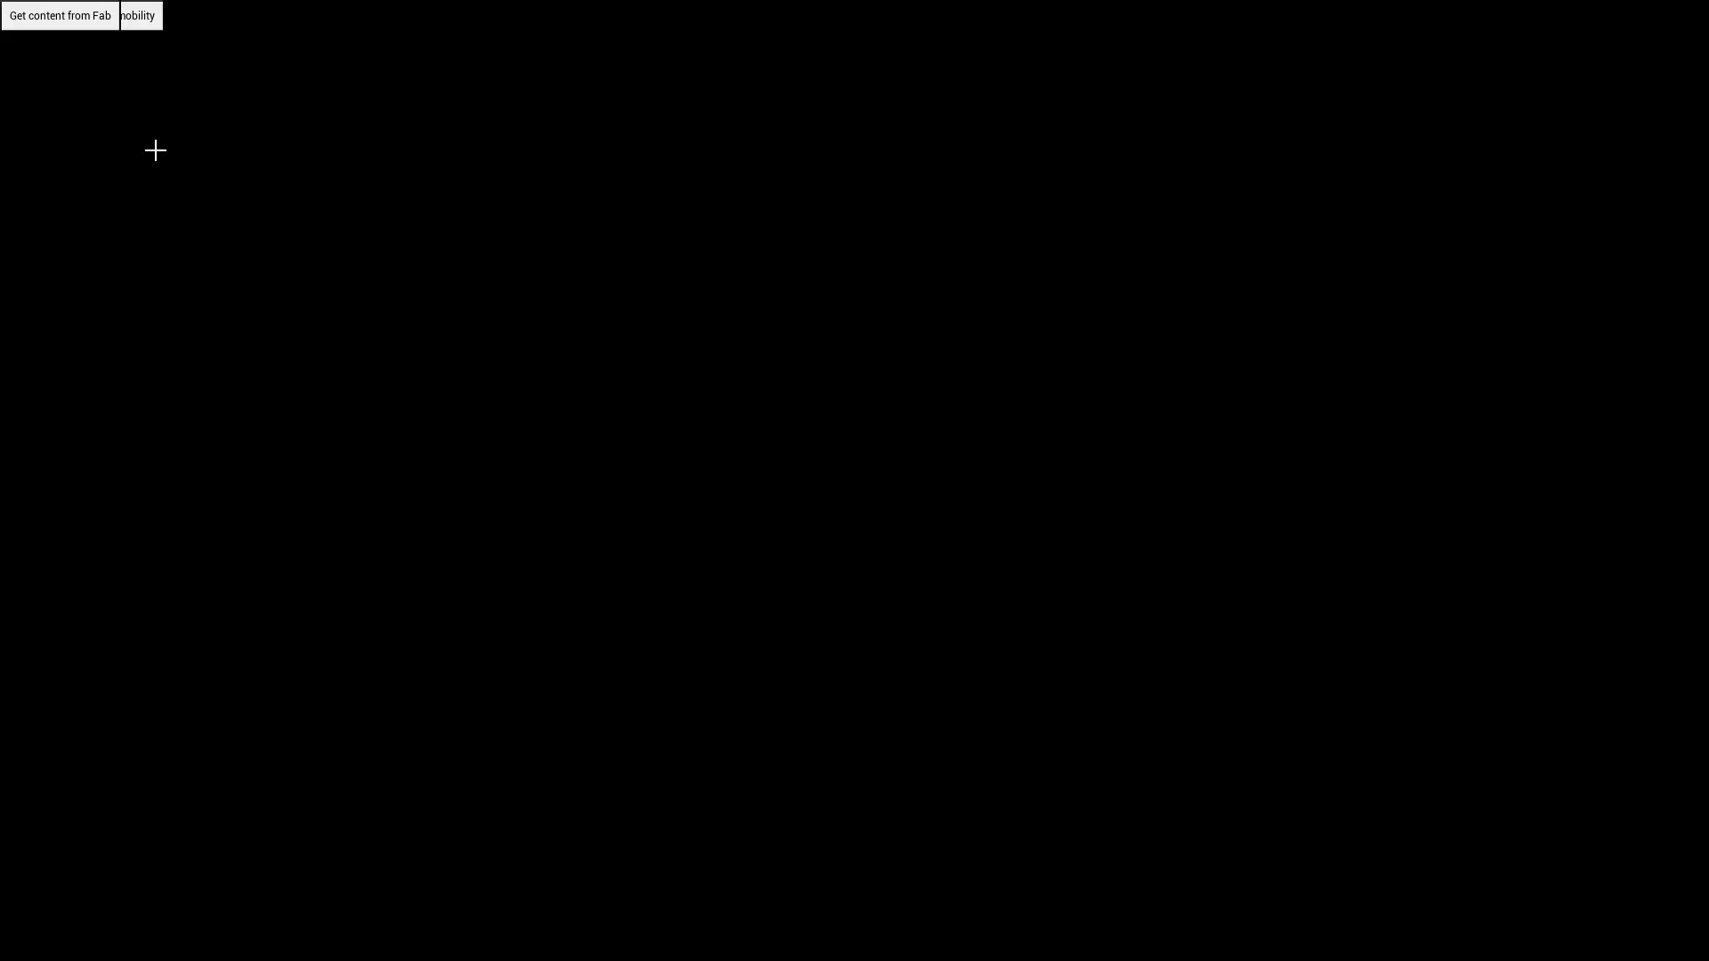
{"action": "key", "text": "s"}
{"action": "right_click_drag", "start_coordinate": [875, 561], "coordinate": [797, 560]}
{"action": "key", "text": "s"}
{"action": "key", "text": "w"}
{"action": "key", "text": "w"}
{"action": "key", "text": "w"}
{"action": "key", "text": "w"}
{"action": "key", "text": "s"}
{"action": "key", "text": "s"}
{"action": "key", "text": "w"}
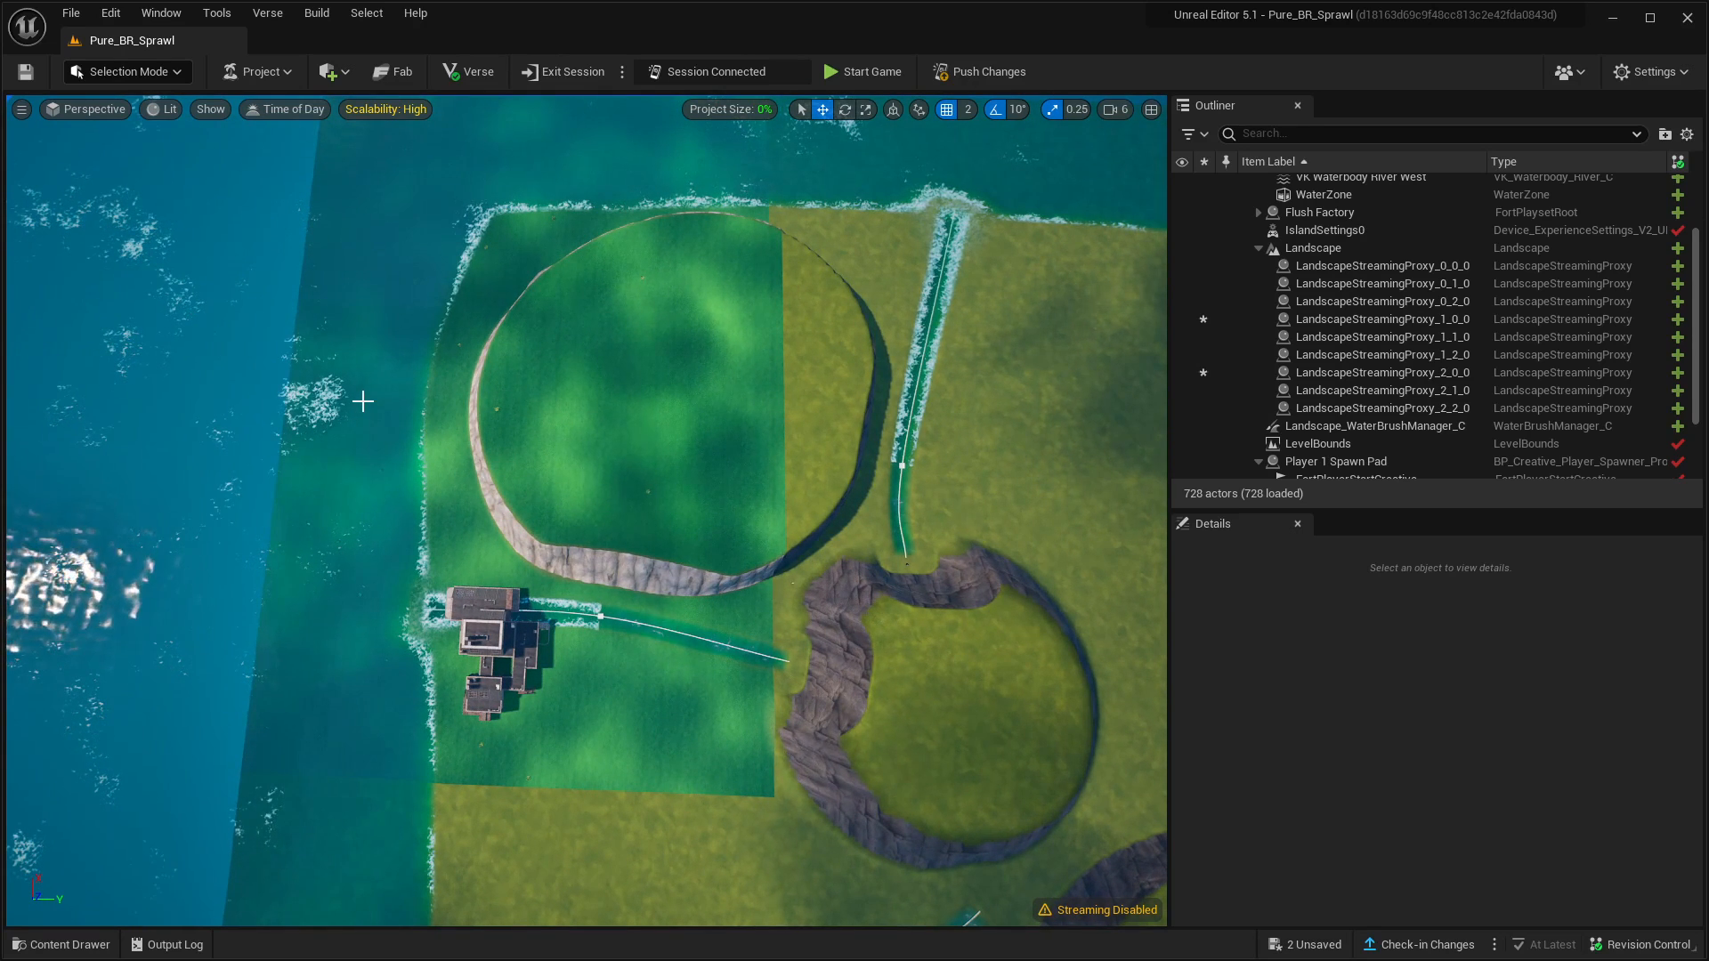
Switch to landscape painting and apply the Smooth tool with Layer1 to the olive ground beside the tile border
{"action": "left_click", "coordinate": [125, 71]}
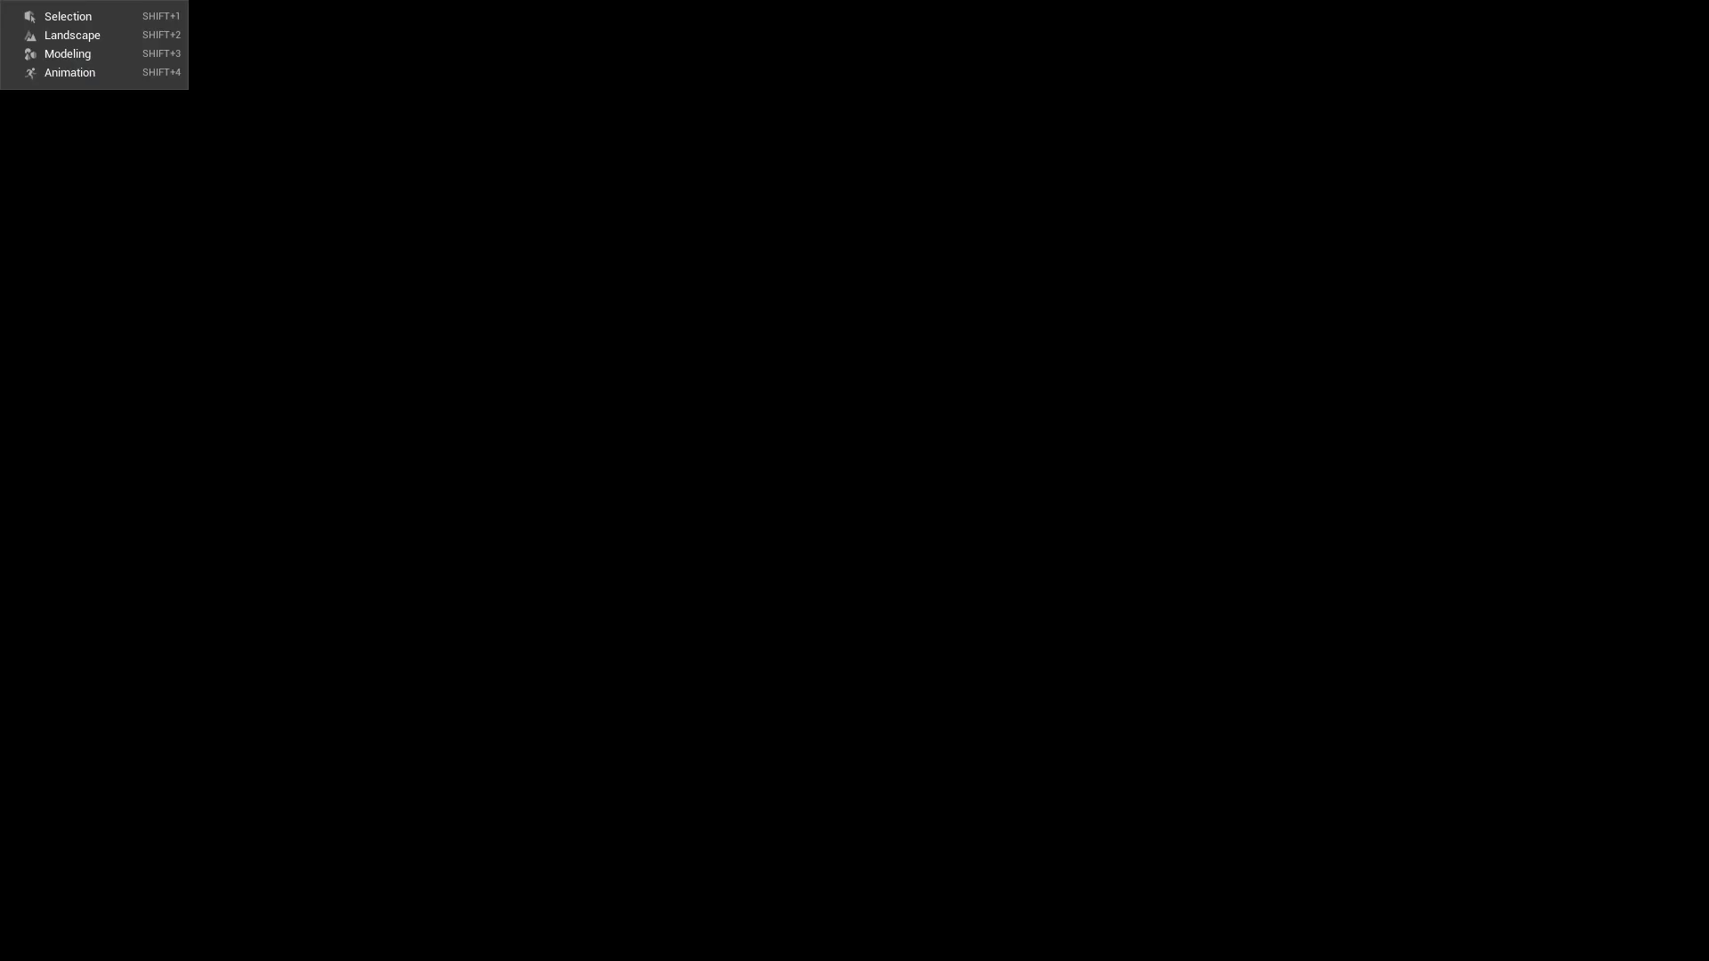
{"action": "left_click", "coordinate": [72, 35]}
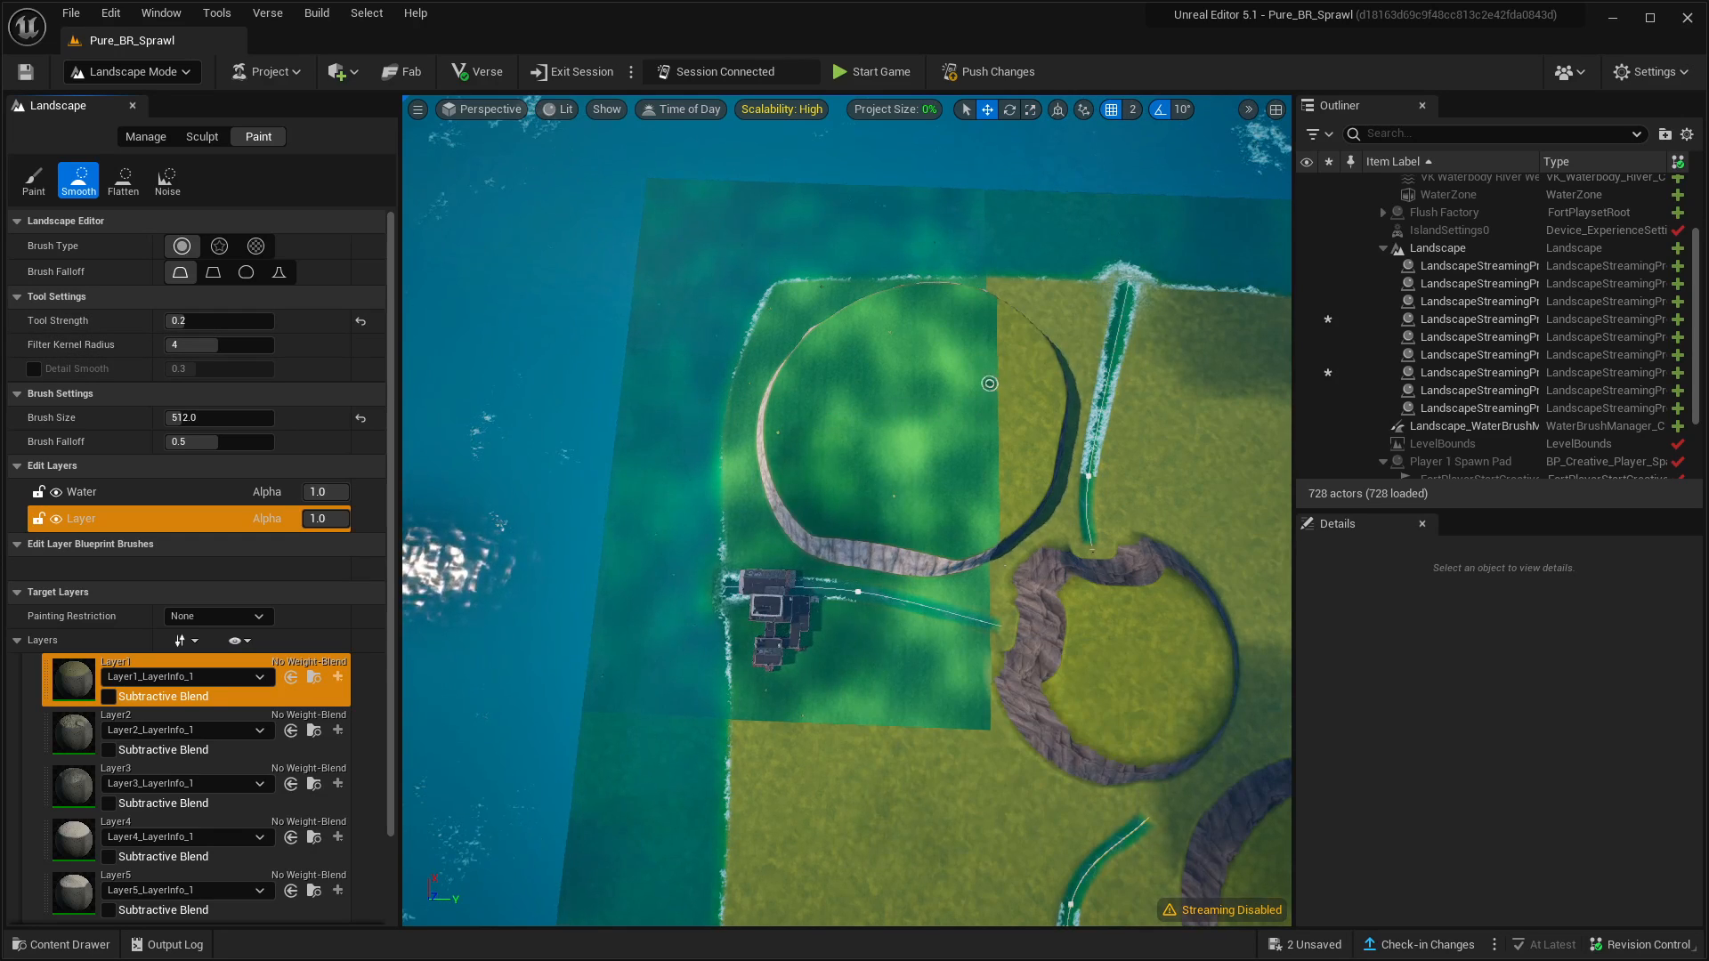
{"action": "scroll", "coordinate": [1023, 434], "scroll_direction": "up", "scroll_amount": 10}
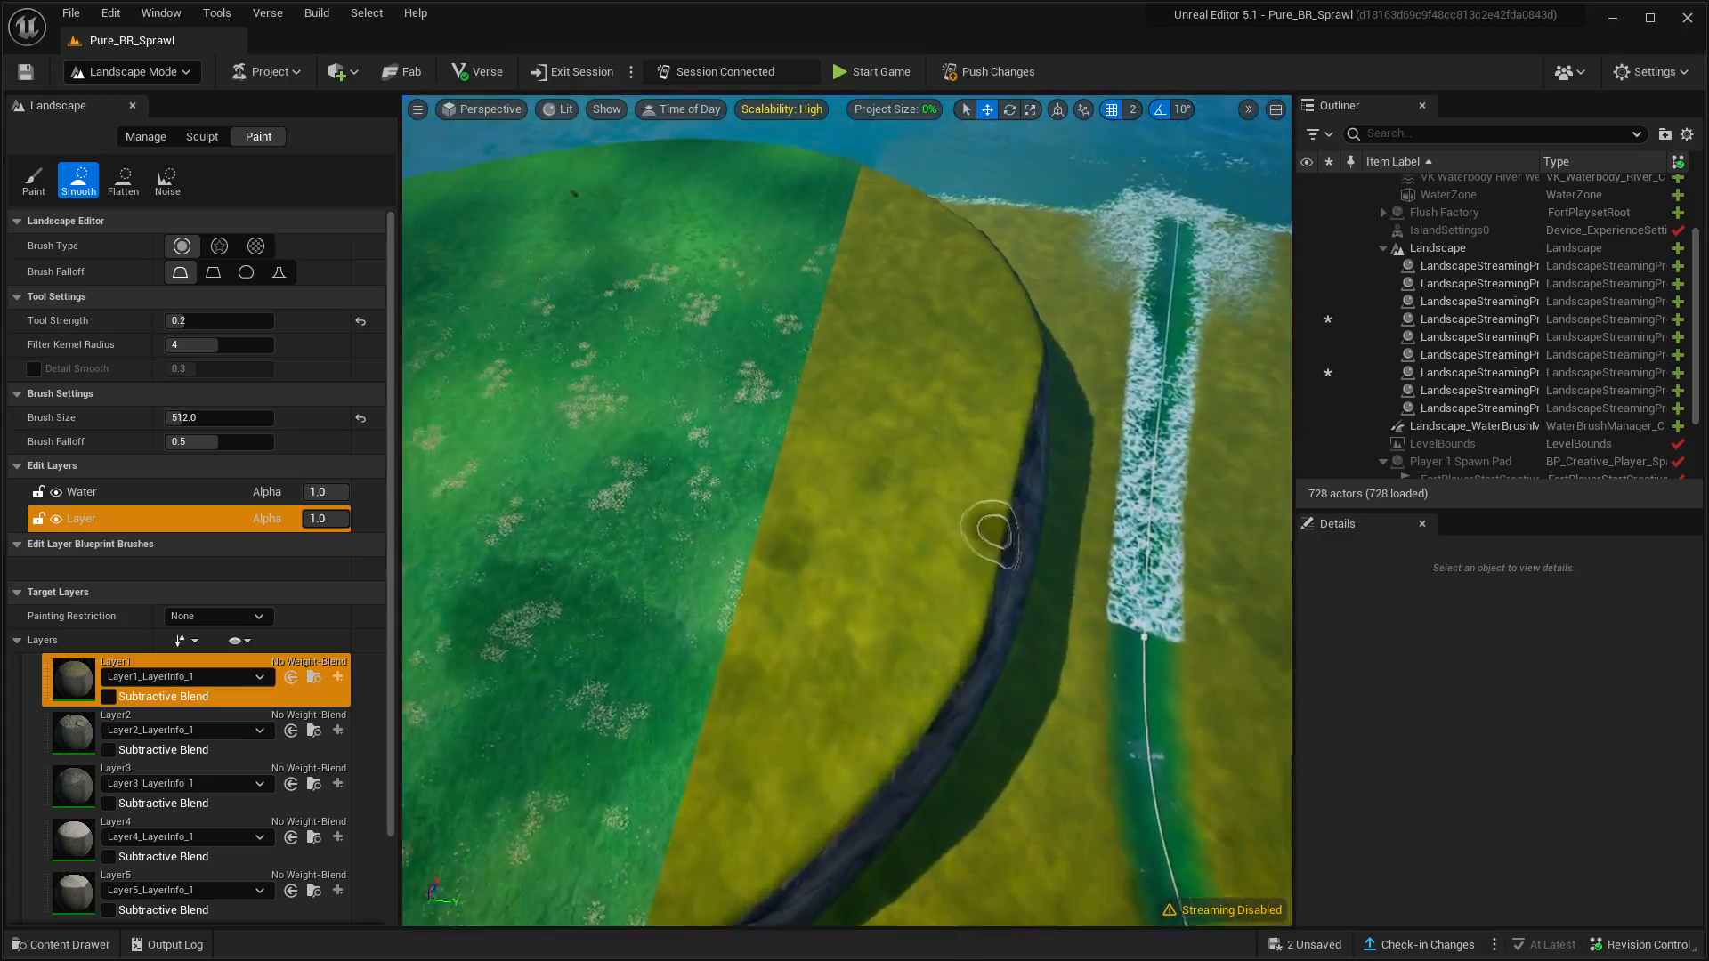
{"action": "right_click_drag", "start_coordinate": [991, 532], "coordinate": [1022, 435]}
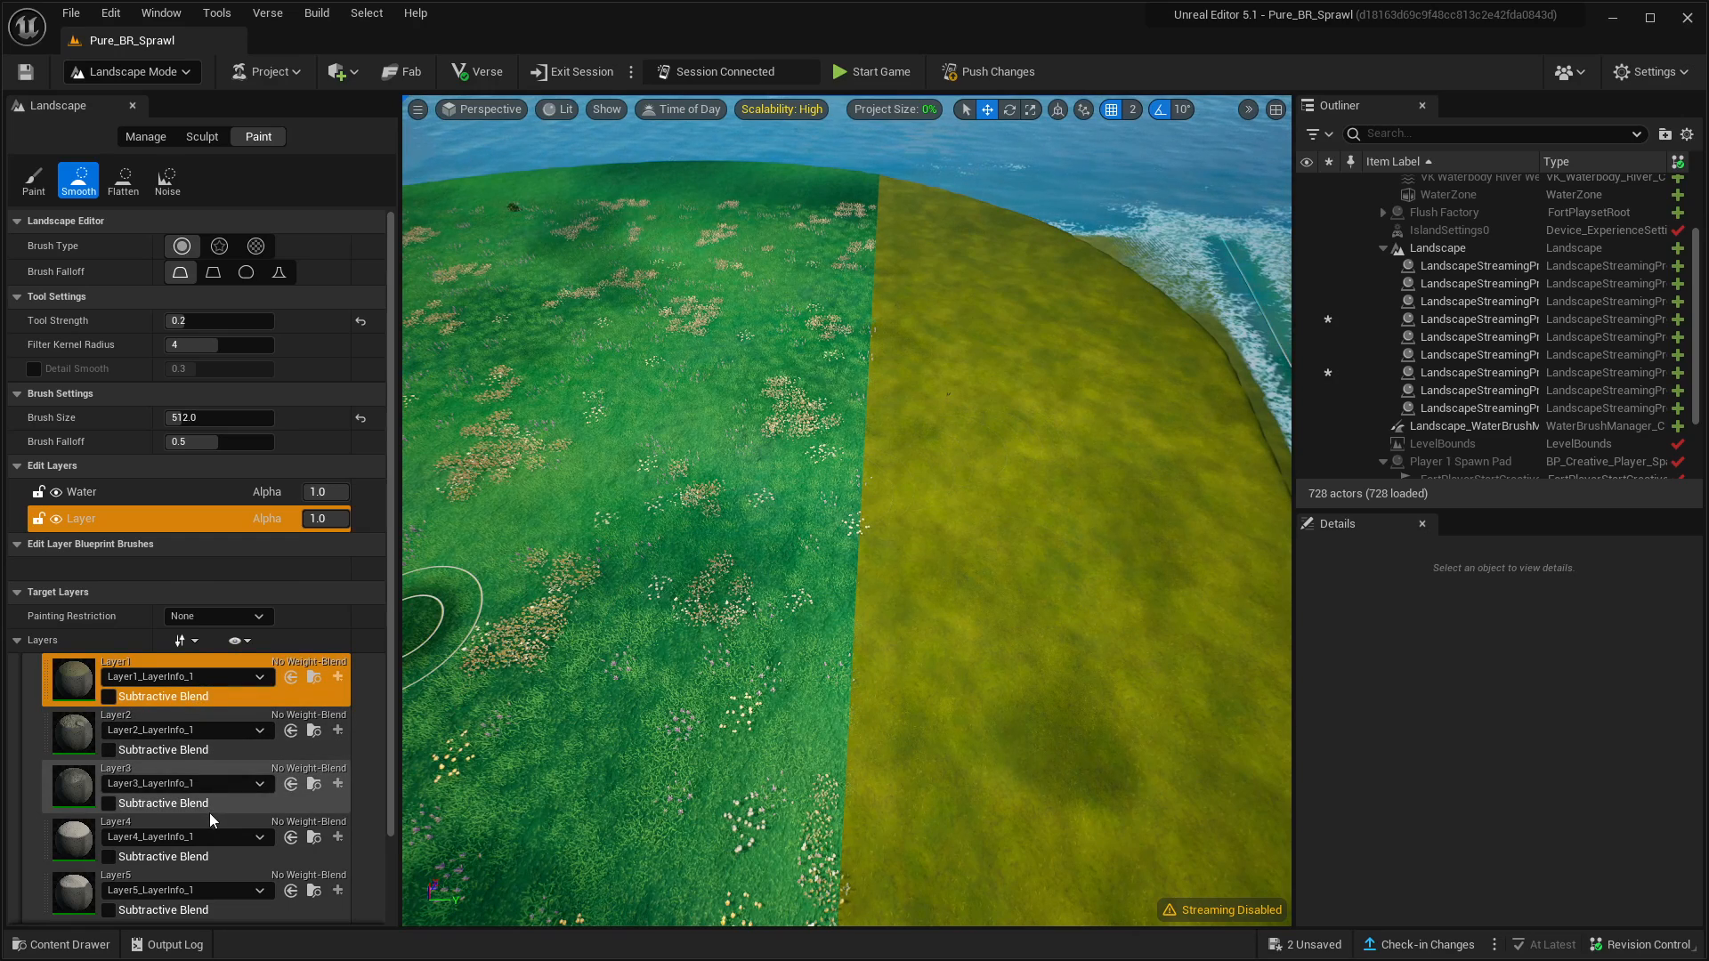
{"action": "scroll", "coordinate": [210, 814], "scroll_direction": "down", "scroll_amount": 2}
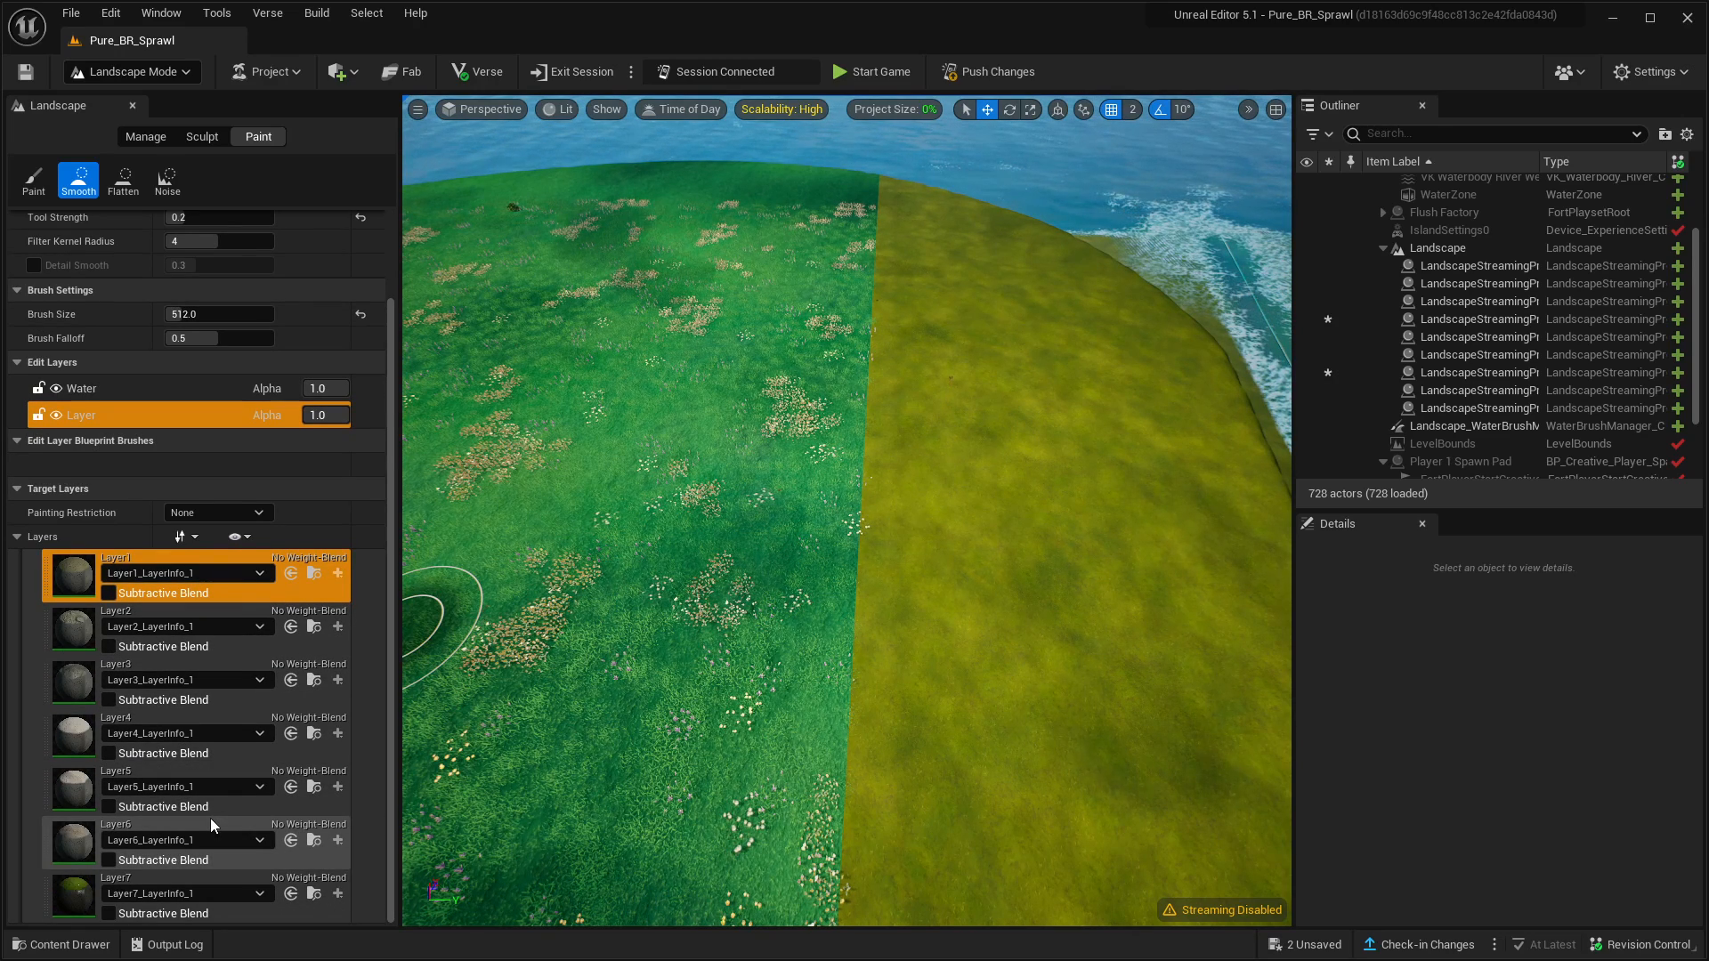
{"action": "scroll", "coordinate": [211, 820], "scroll_direction": "up", "scroll_amount": 2}
{"action": "left_click", "coordinate": [71, 676]}
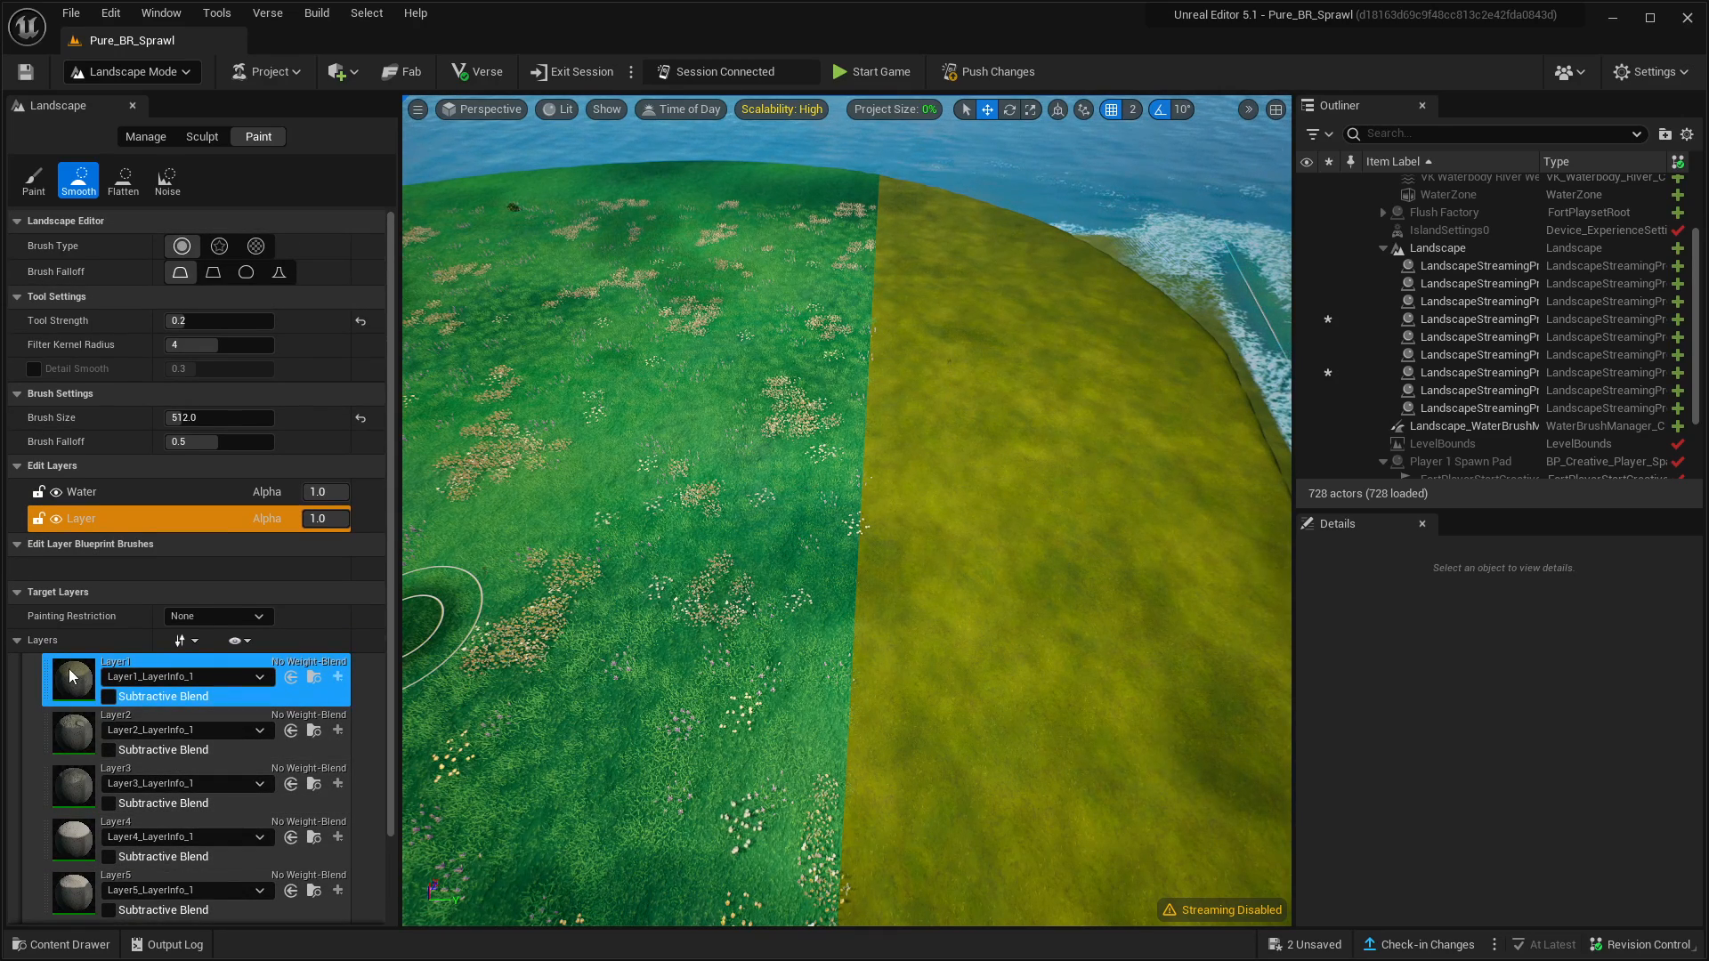
{"action": "left_click", "coordinate": [1032, 397]}
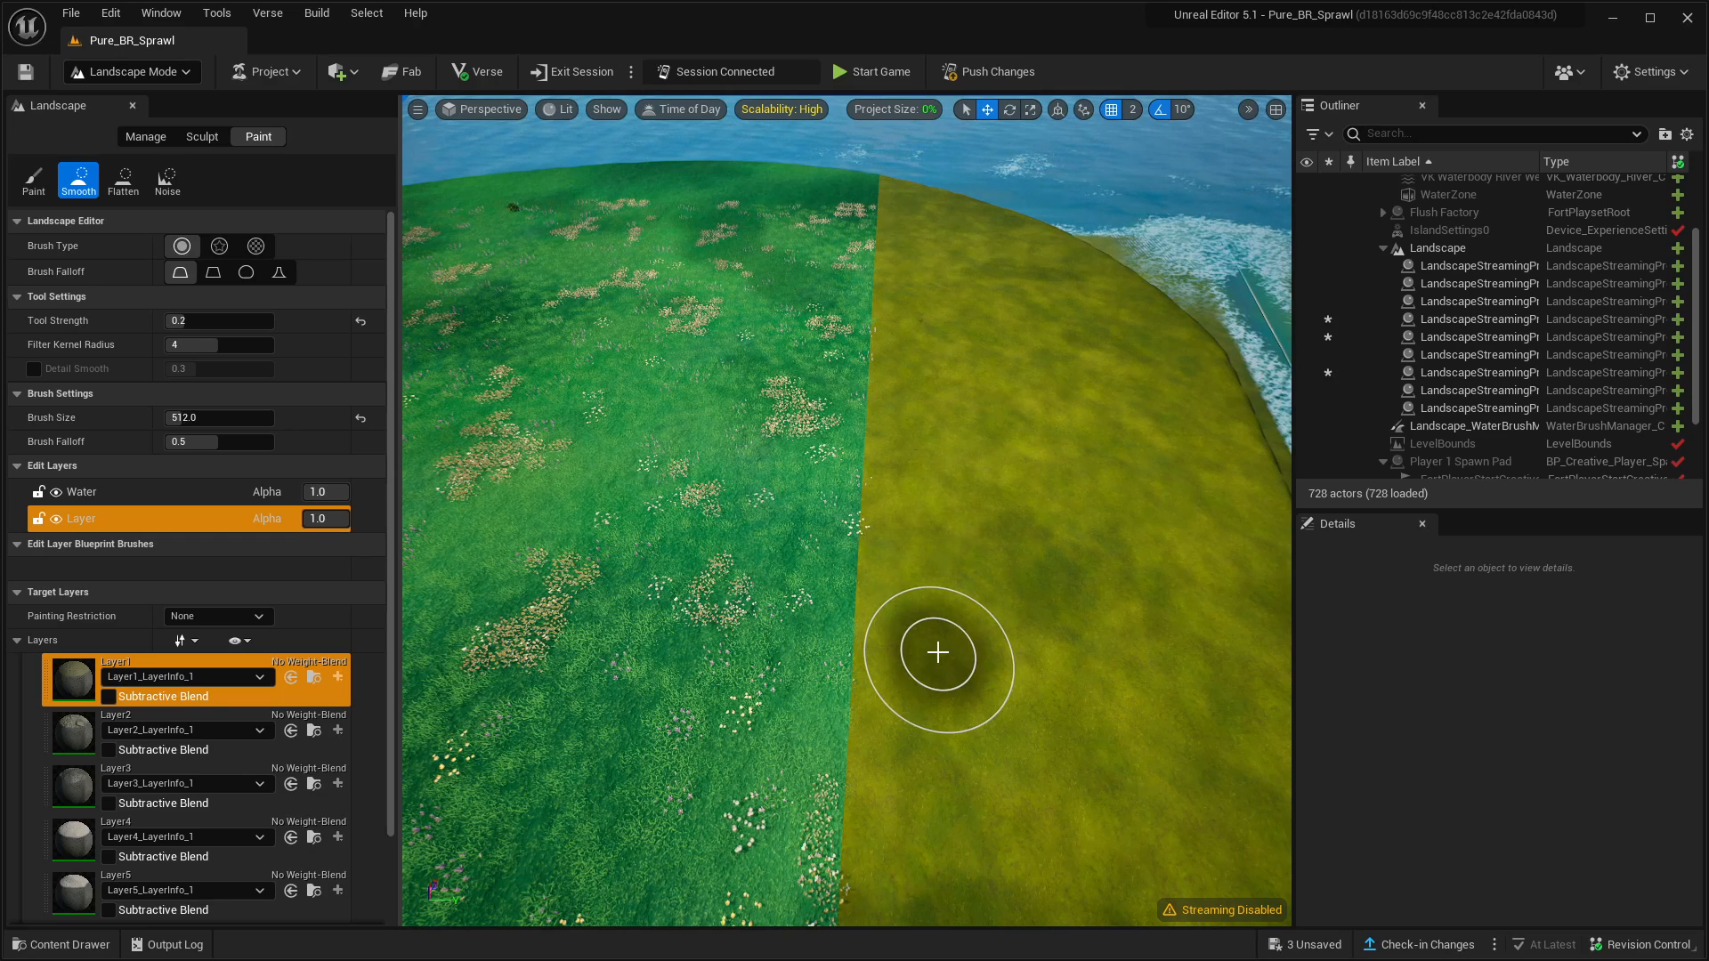
Switch to the Paint tool, then undo the Smooth stroke and the selection change before it
{"action": "left_click", "coordinate": [36, 182]}
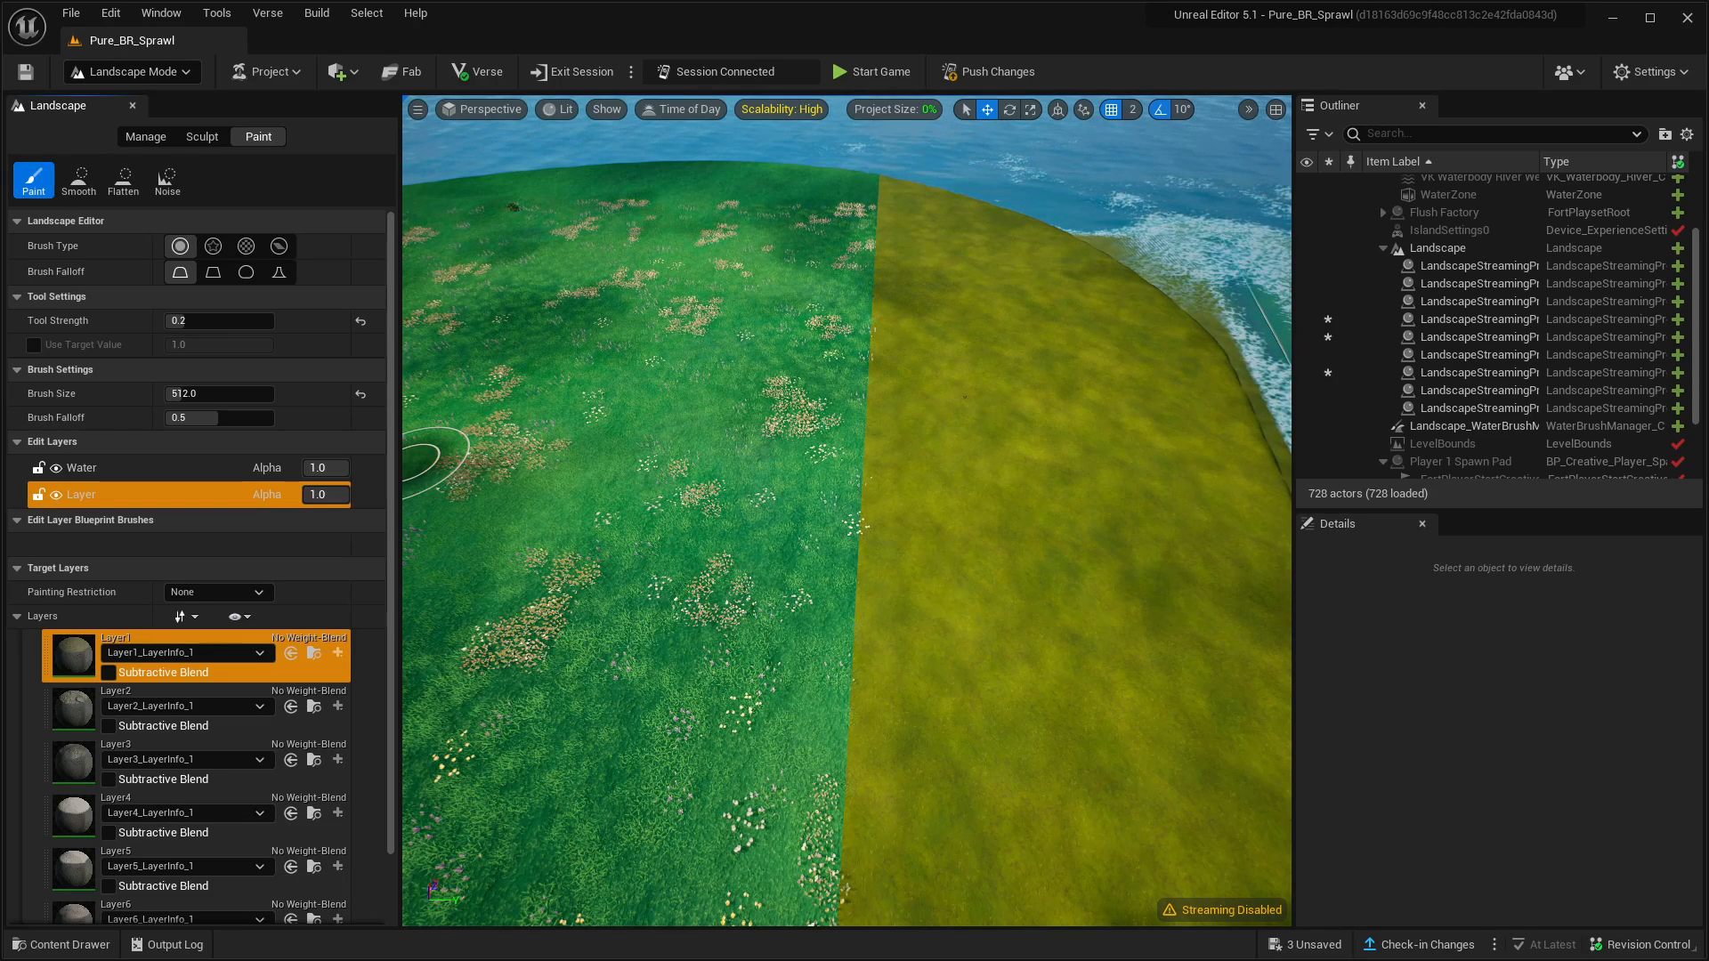
{"action": "key", "text": "ctrl+z"}
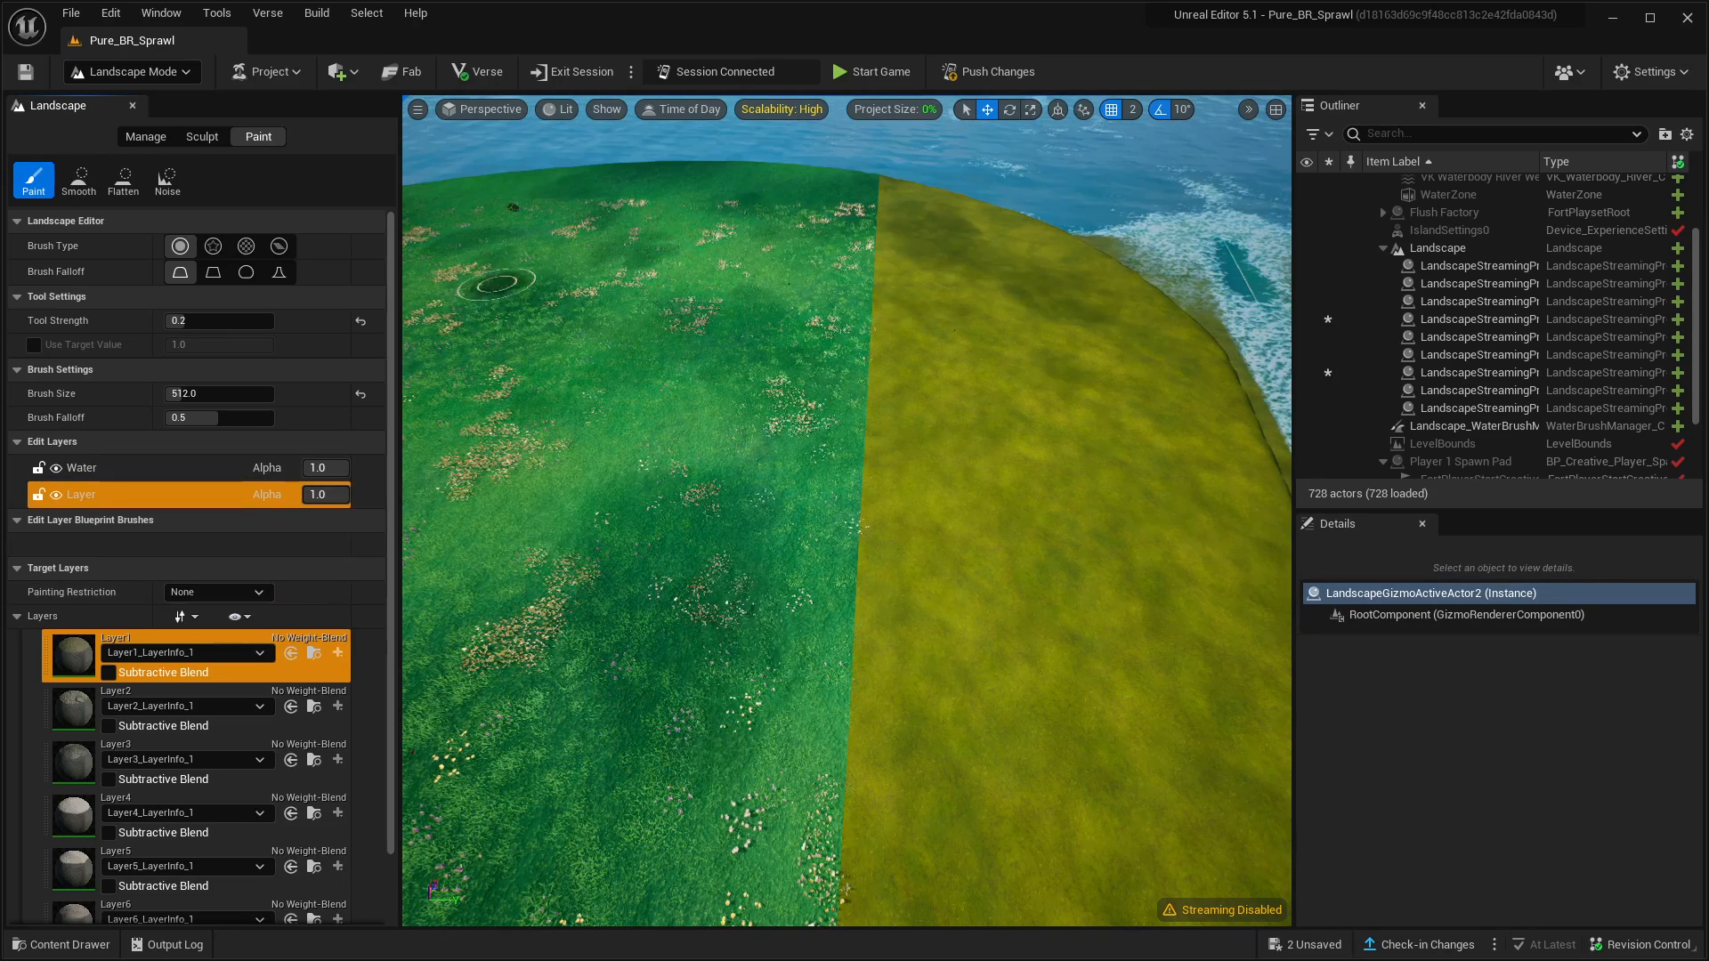
{"action": "left_click", "coordinate": [111, 15]}
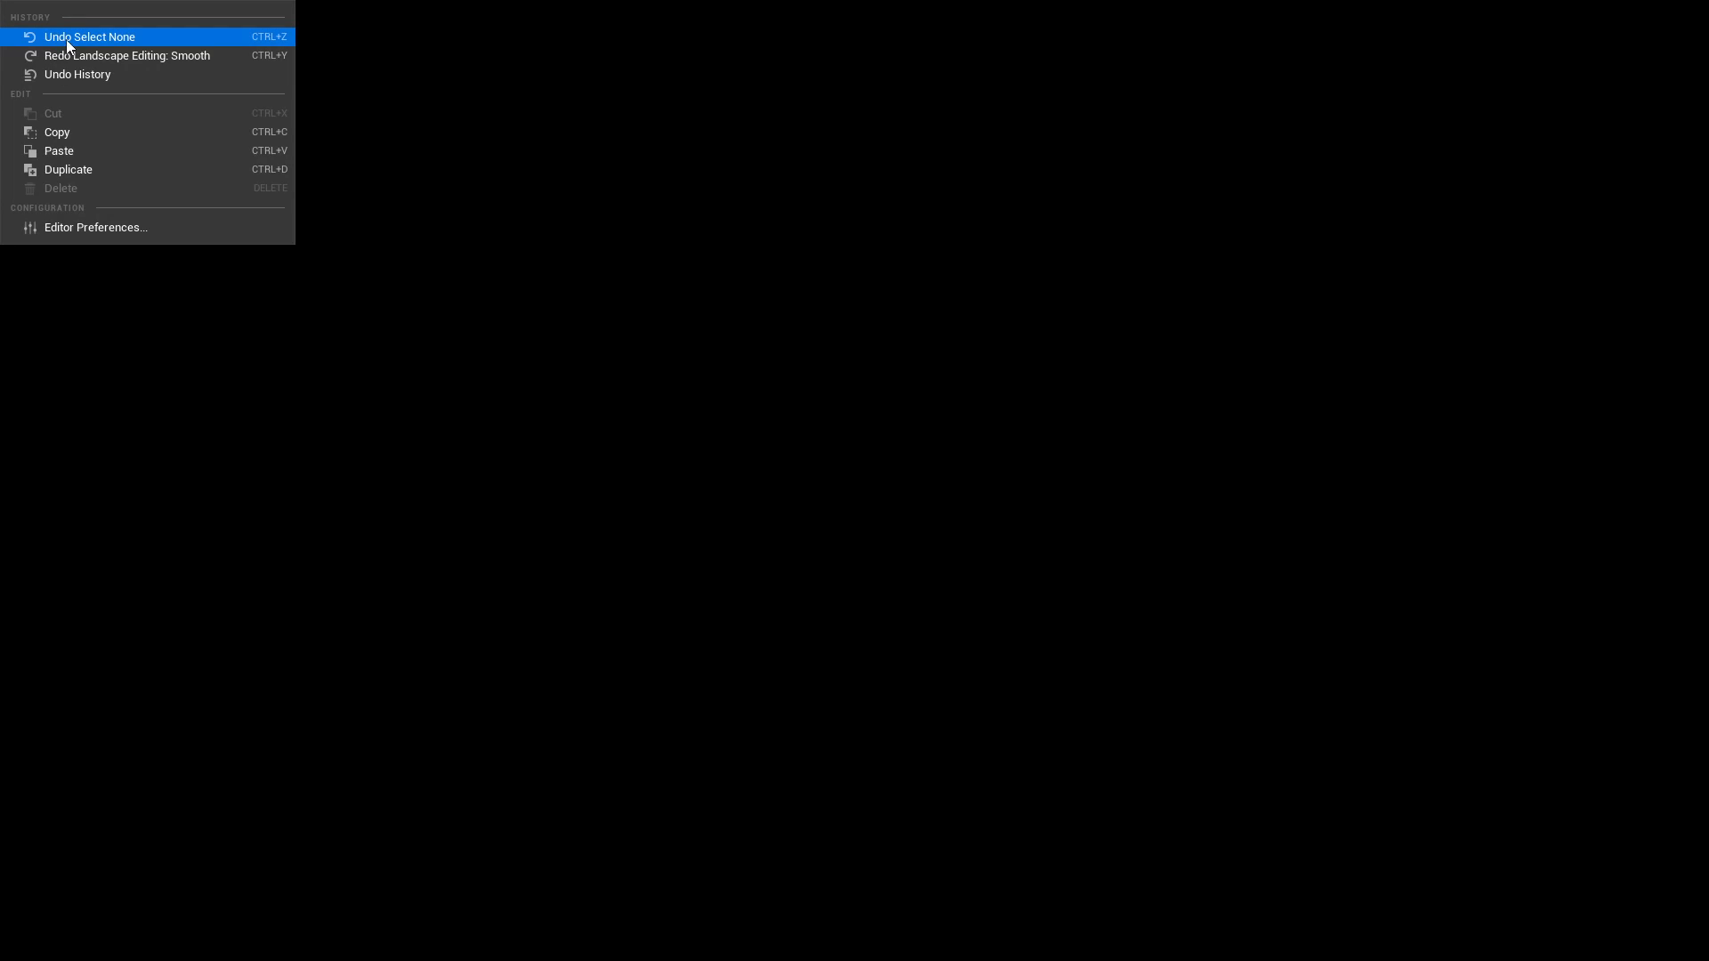
{"action": "left_click", "coordinate": [66, 39]}
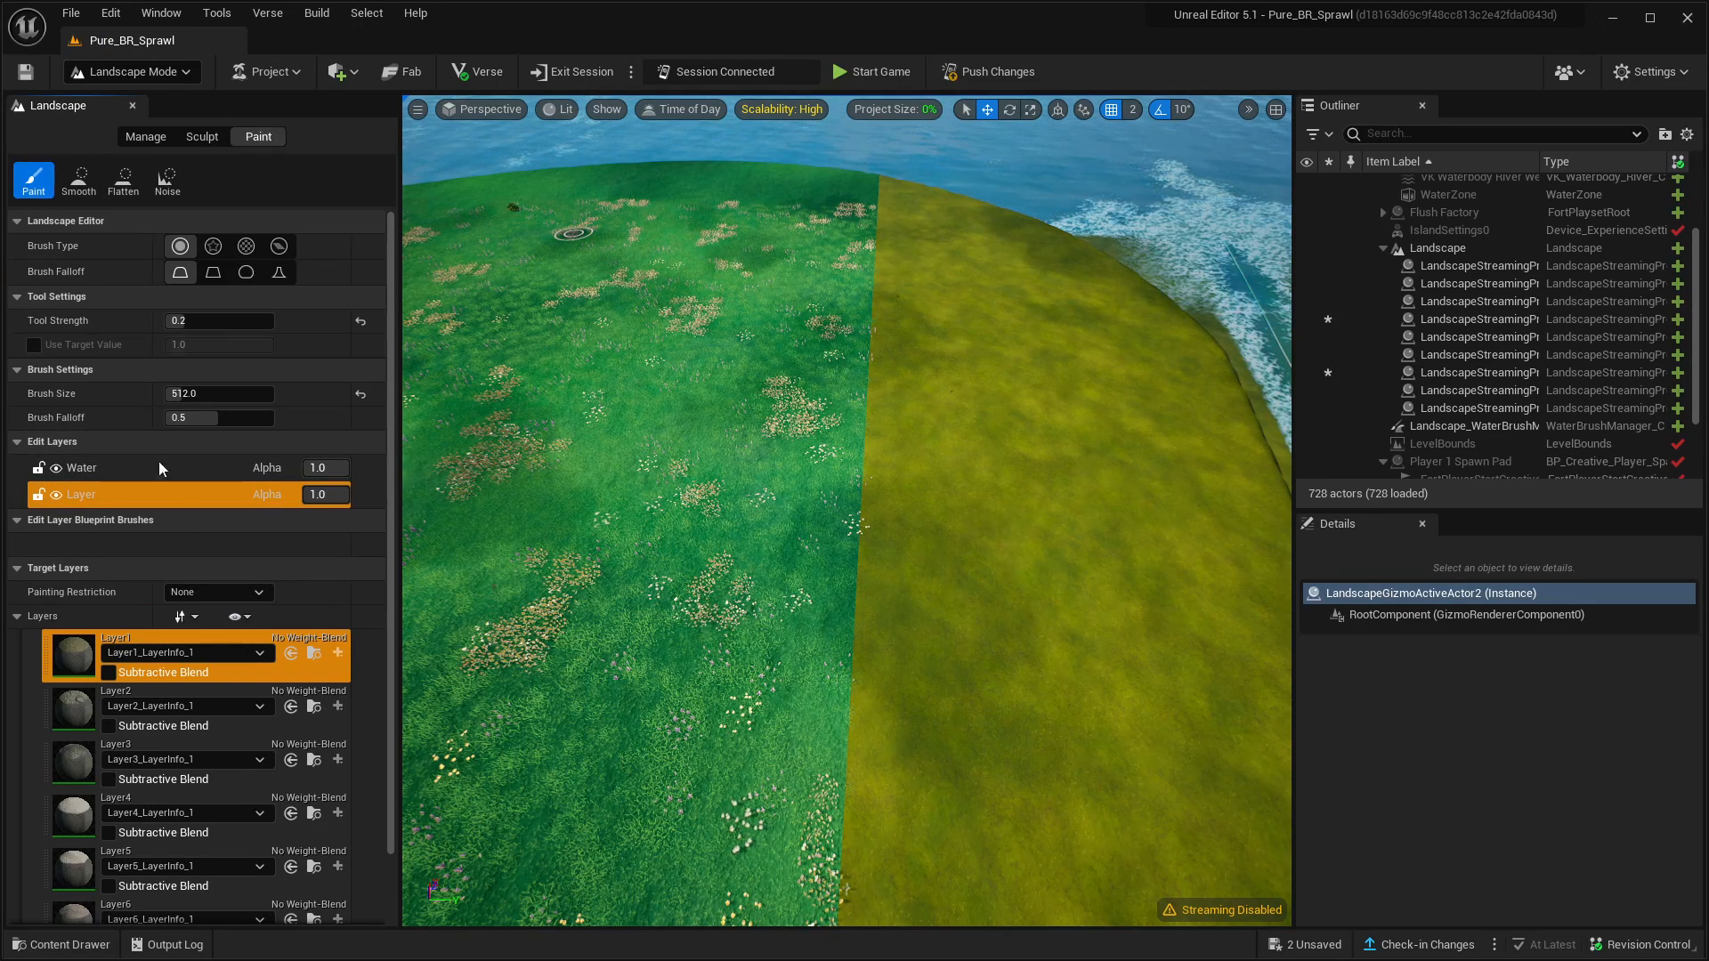
Paint a strip of Layer1 across the border between the olive and green landscape tiles
{"action": "left_click", "coordinate": [79, 666]}
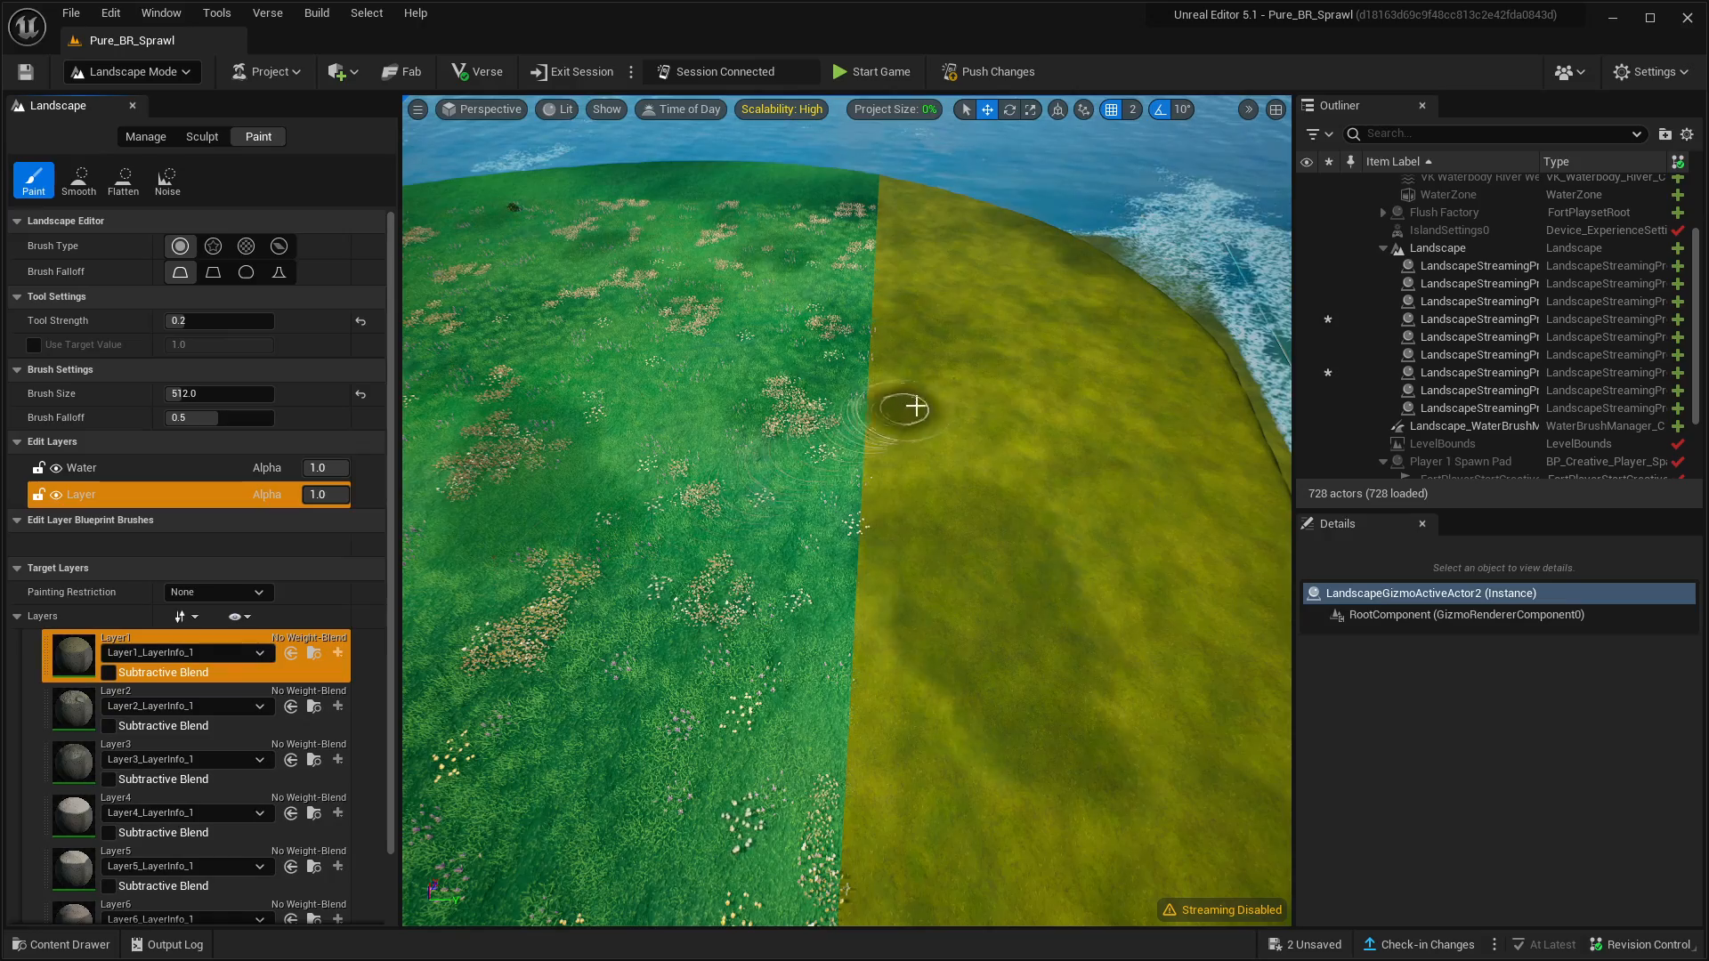
{"action": "left_click", "coordinate": [977, 399]}
{"action": "mouse_move", "coordinate": [978, 400]}
{"action": "left_mouse_down"}
{"action": "mouse_move", "coordinate": [908, 409]}
{"action": "mouse_move", "coordinate": [881, 443]}
{"action": "left_mouse_up"}
Paint a Layer2 strip and a Layer3 strip across the tile border, one on each side of the Layer1 strip
{"action": "right_click_drag", "start_coordinate": [912, 638], "coordinate": [823, 922]}
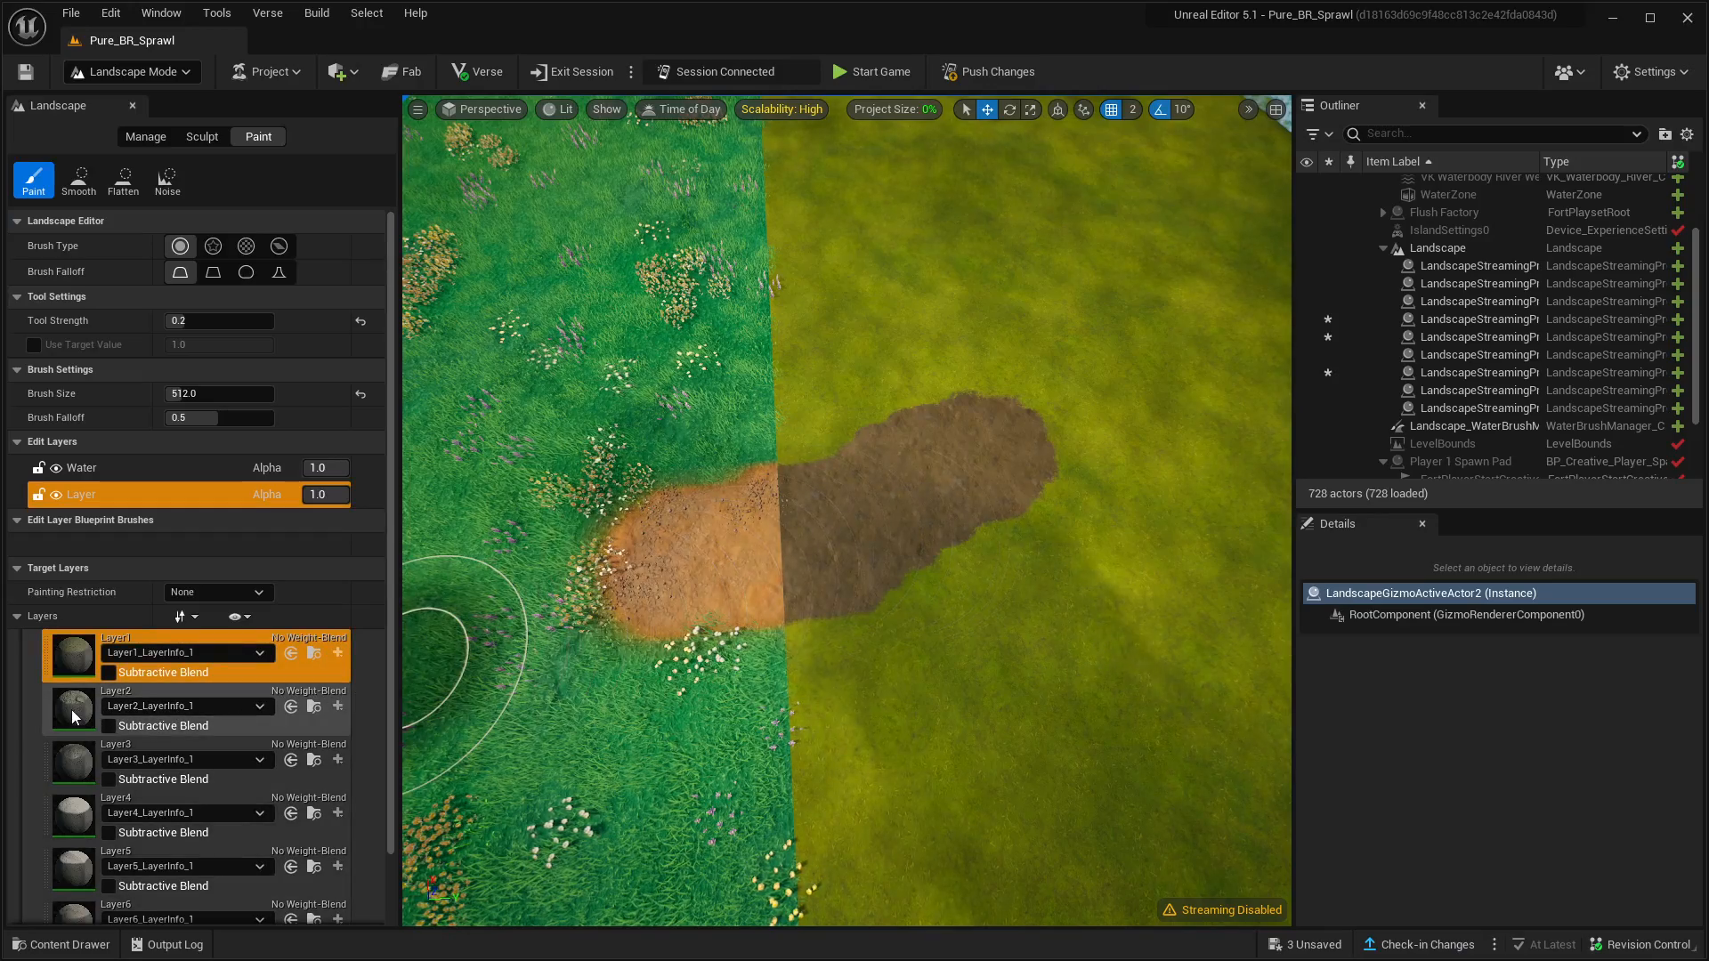
{"action": "left_click", "coordinate": [123, 723]}
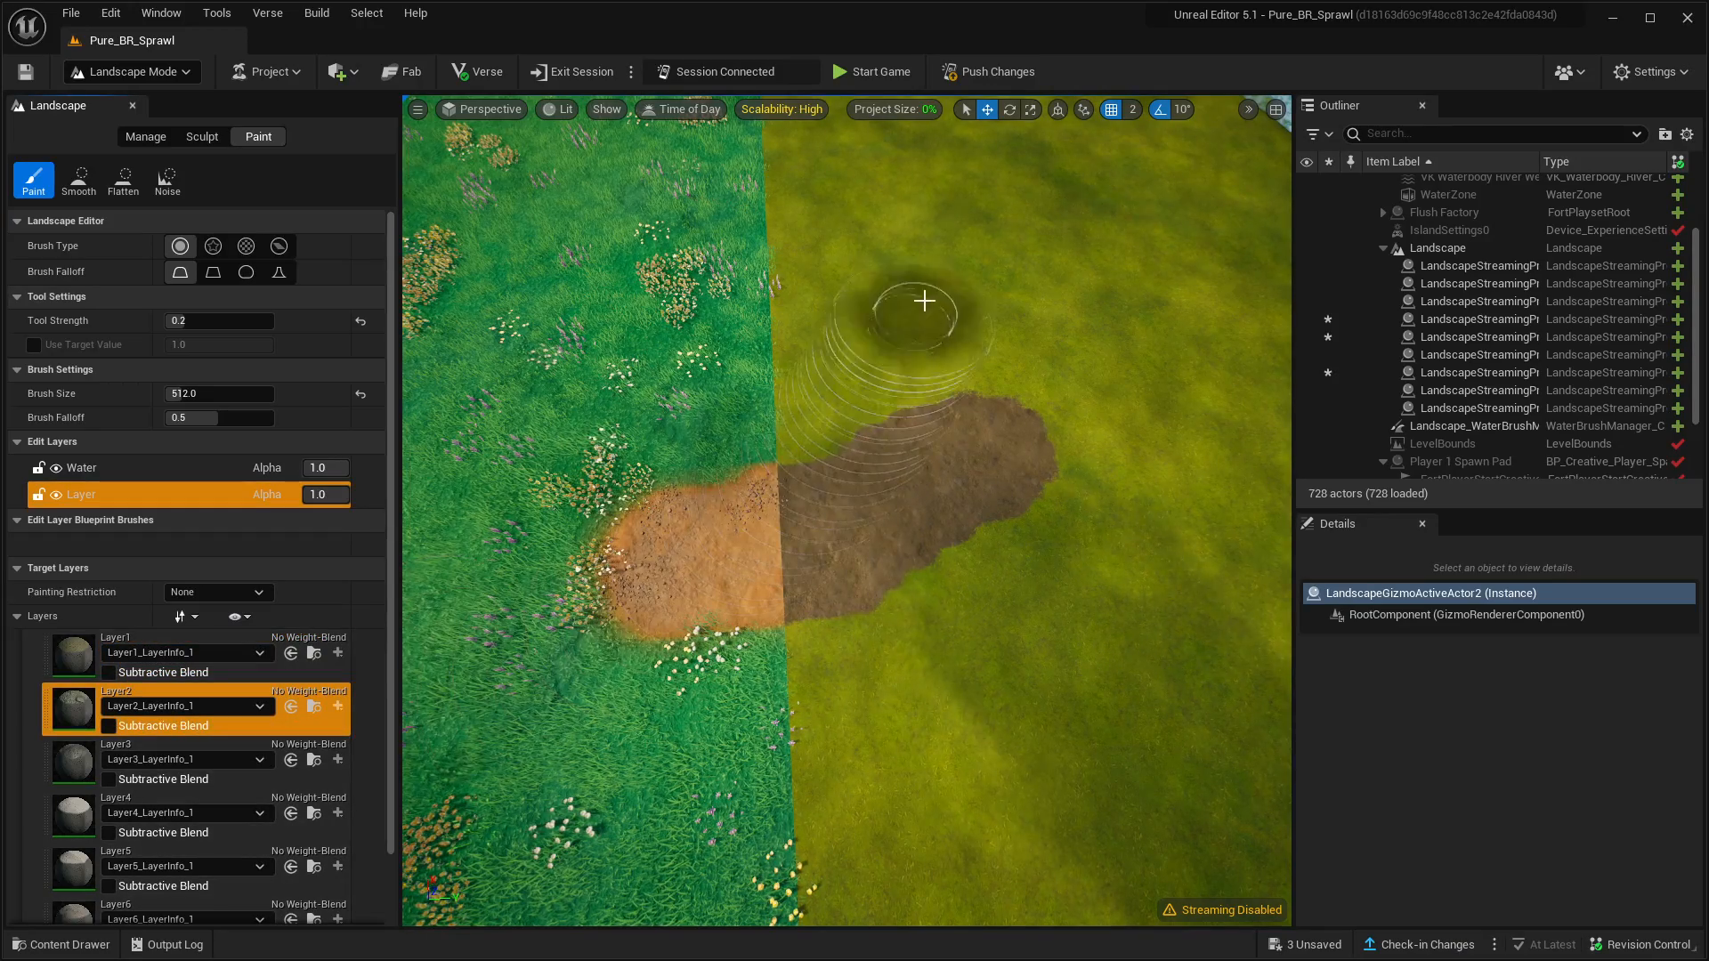
{"action": "left_click_drag", "start_coordinate": [965, 259], "coordinate": [919, 275]}
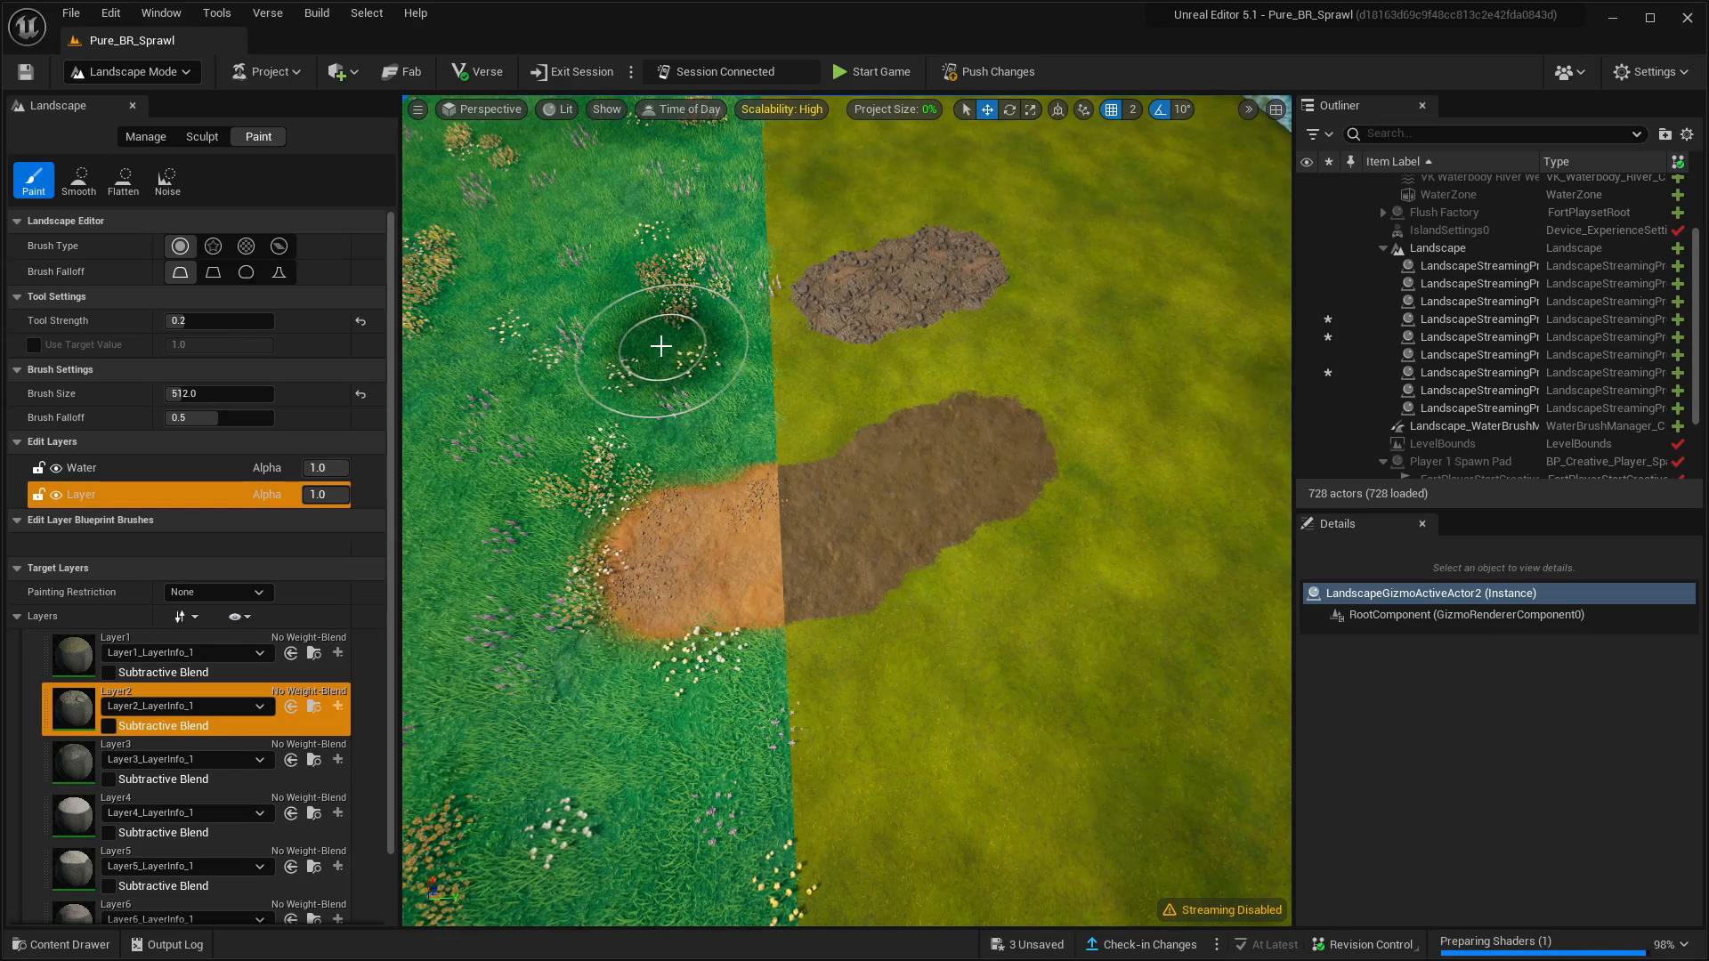
{"action": "left_click_drag", "start_coordinate": [659, 344], "coordinate": [795, 322]}
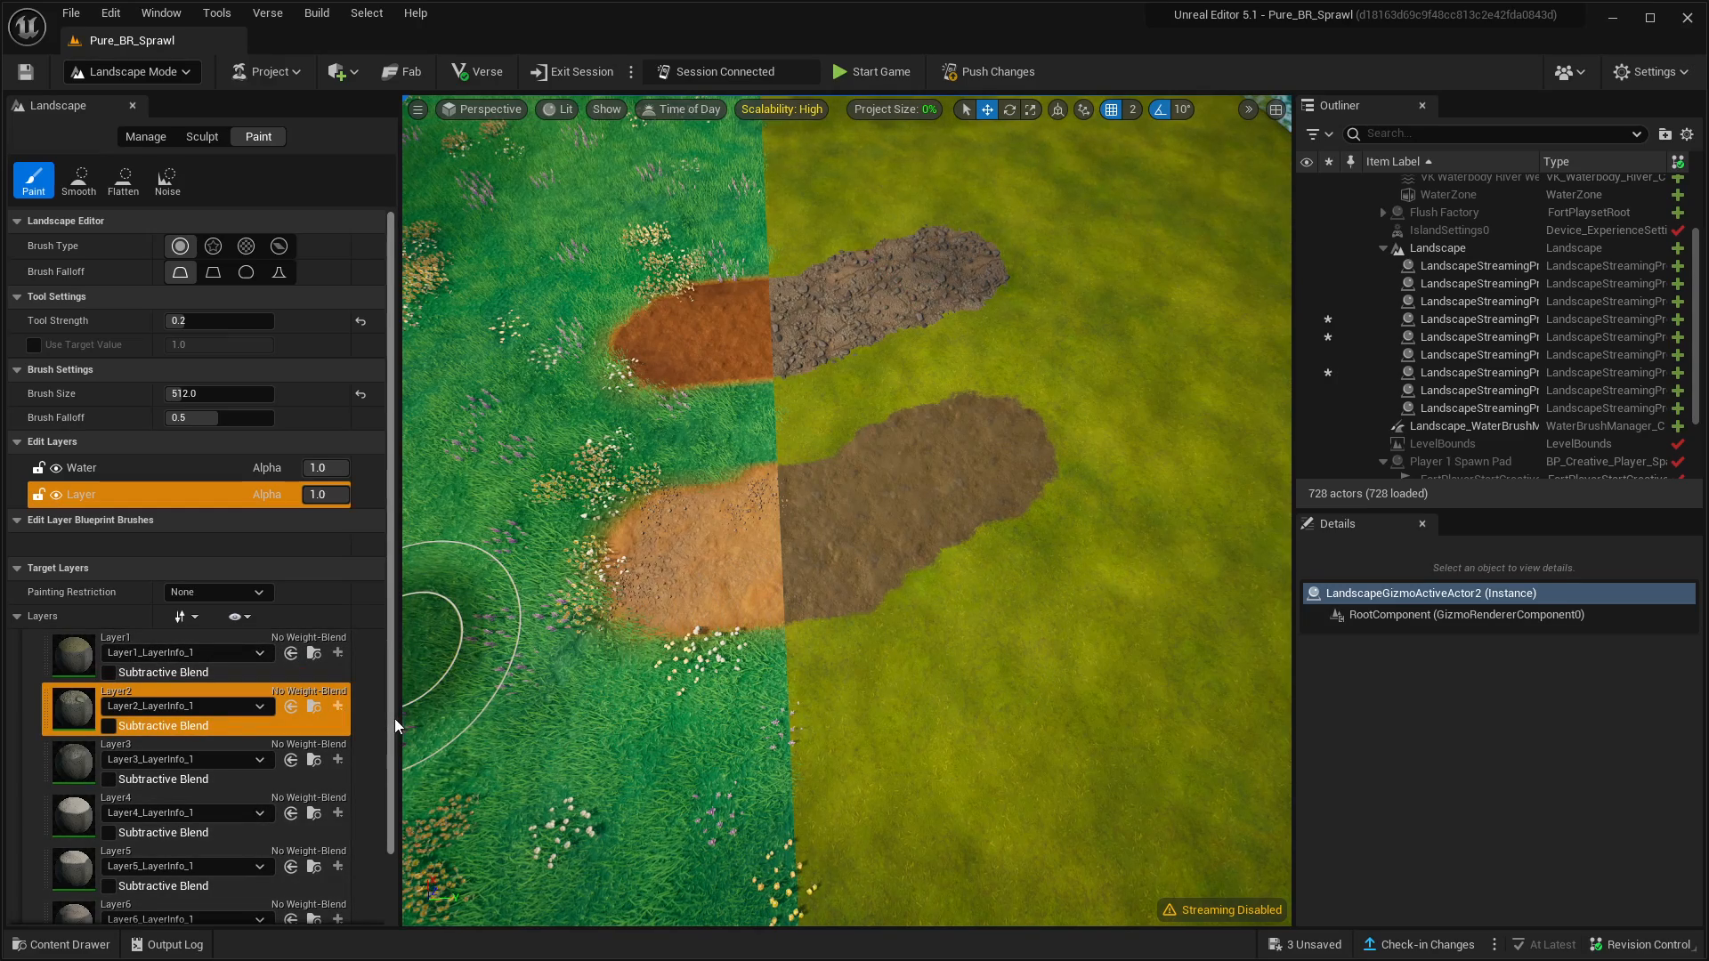
{"action": "left_click", "coordinate": [72, 771]}
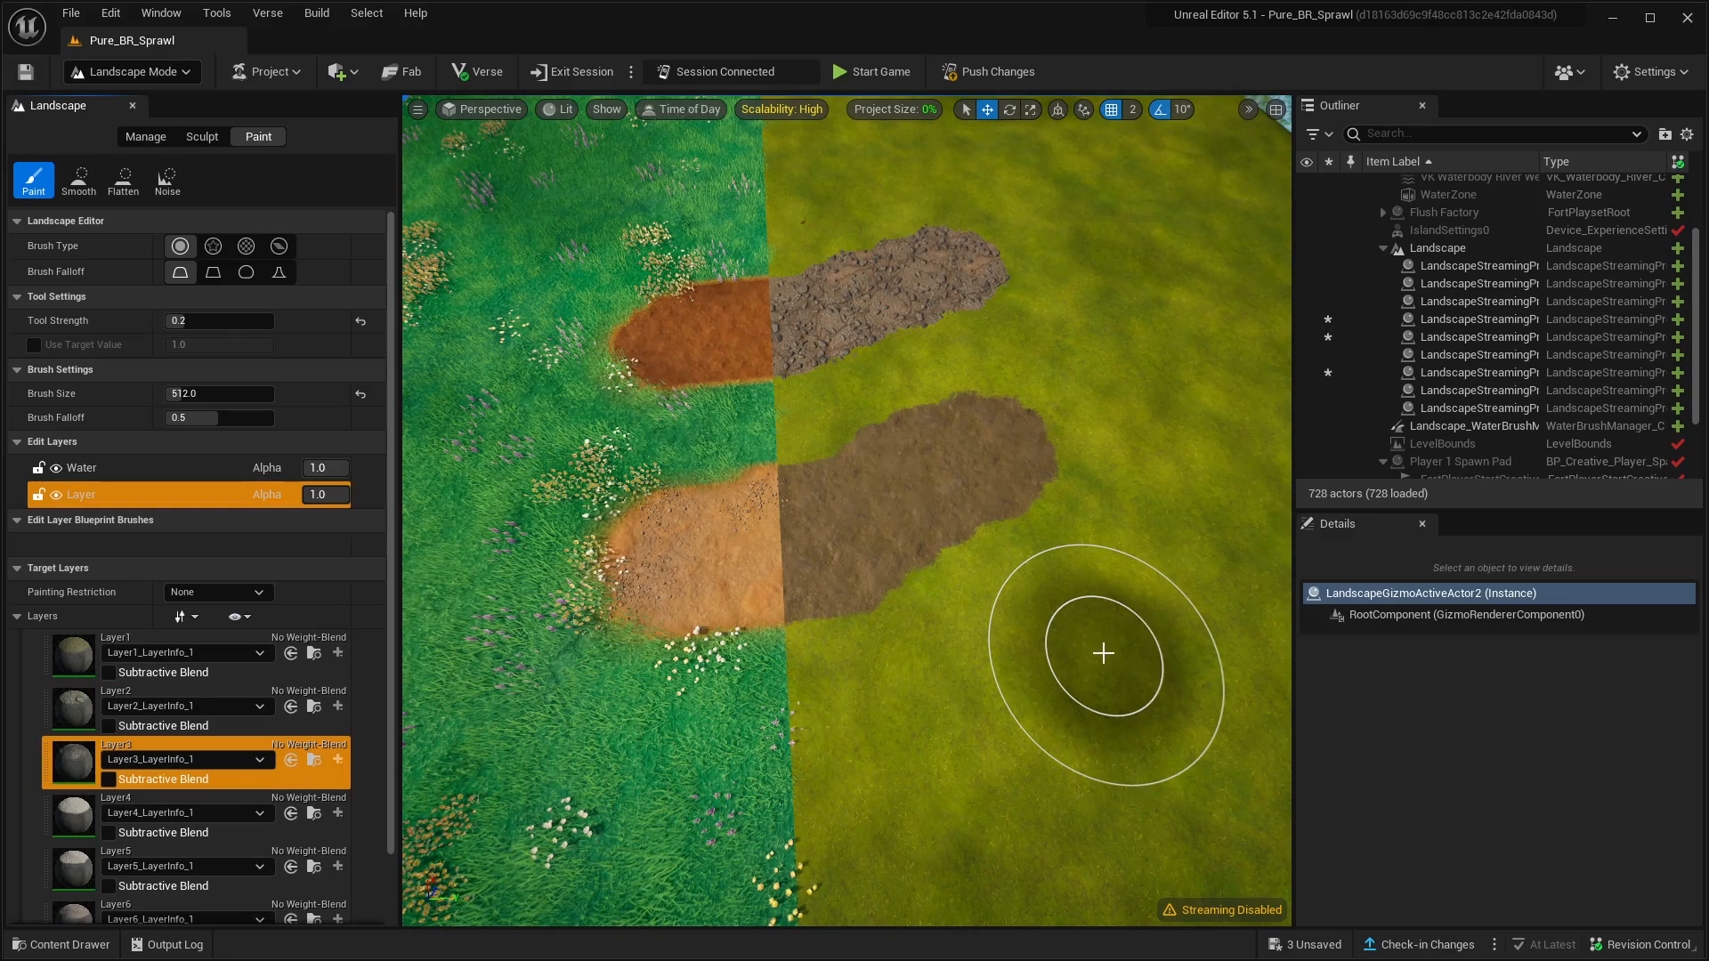
{"action": "mouse_move", "coordinate": [1103, 653]}
{"action": "left_mouse_down"}
{"action": "mouse_move", "coordinate": [870, 748]}
{"action": "mouse_move", "coordinate": [678, 788]}
{"action": "left_mouse_up"}
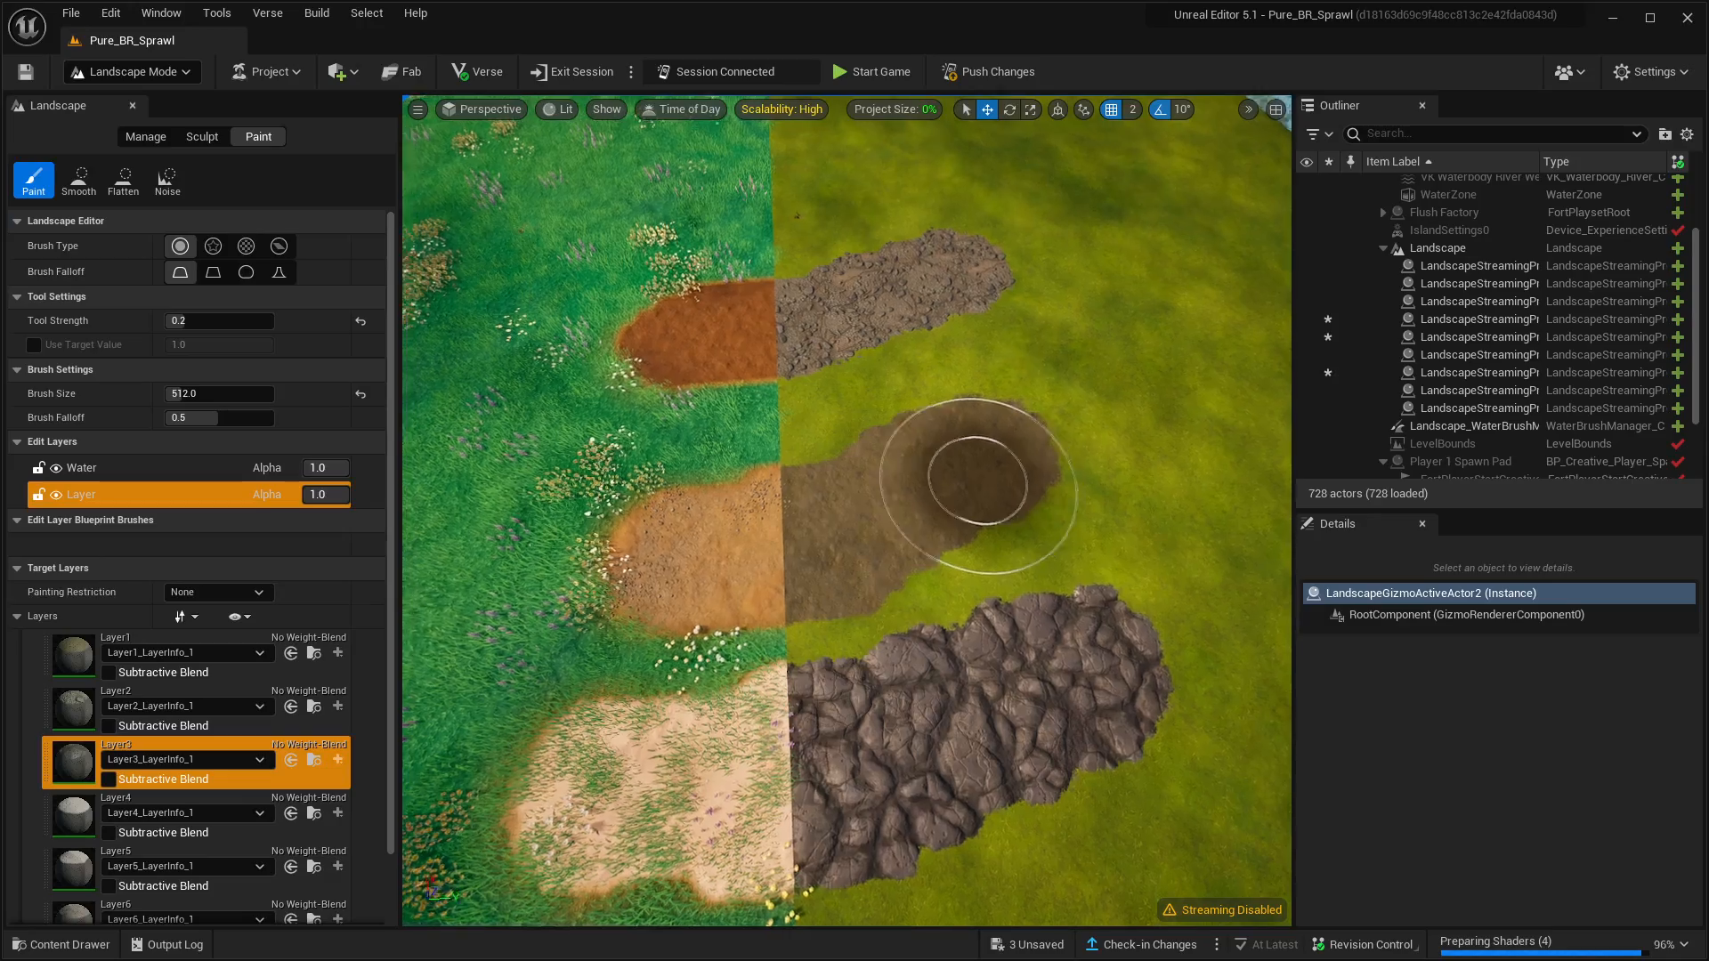
Paint Layer4 in one strip across the tile border below the Layer3 strip and another running along the border
{"action": "scroll", "coordinate": [980, 472], "scroll_direction": "down", "scroll_amount": 5}
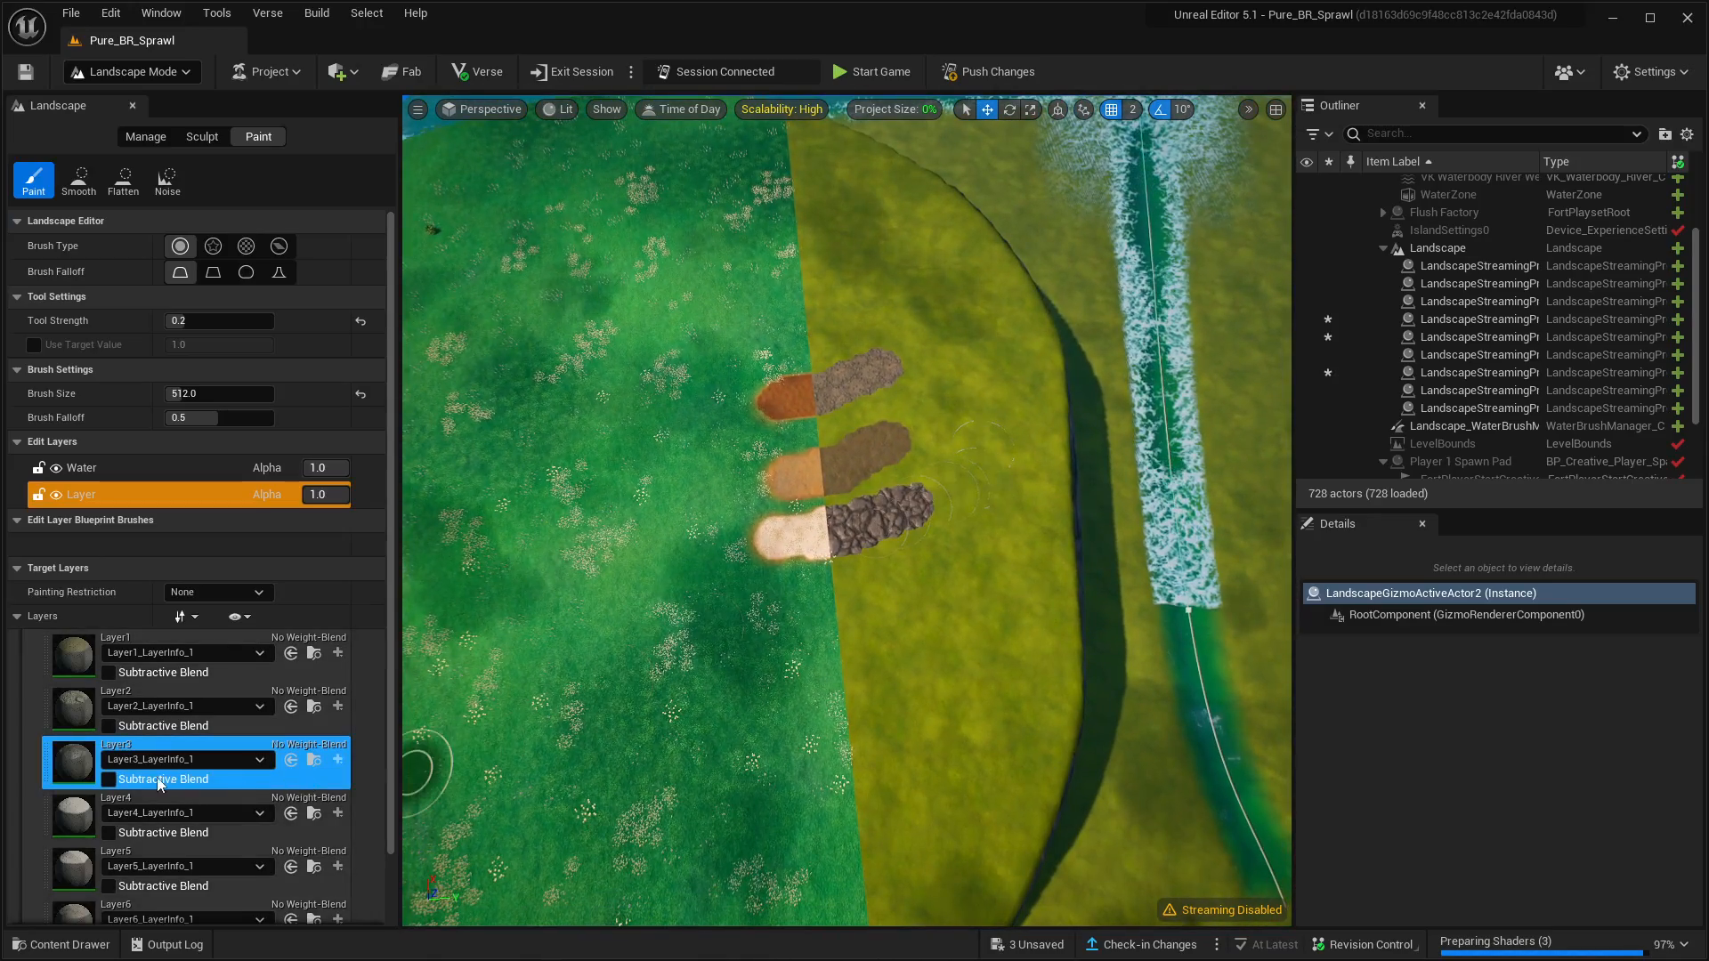
{"action": "scroll", "coordinate": [140, 783], "scroll_direction": "down", "scroll_amount": 2}
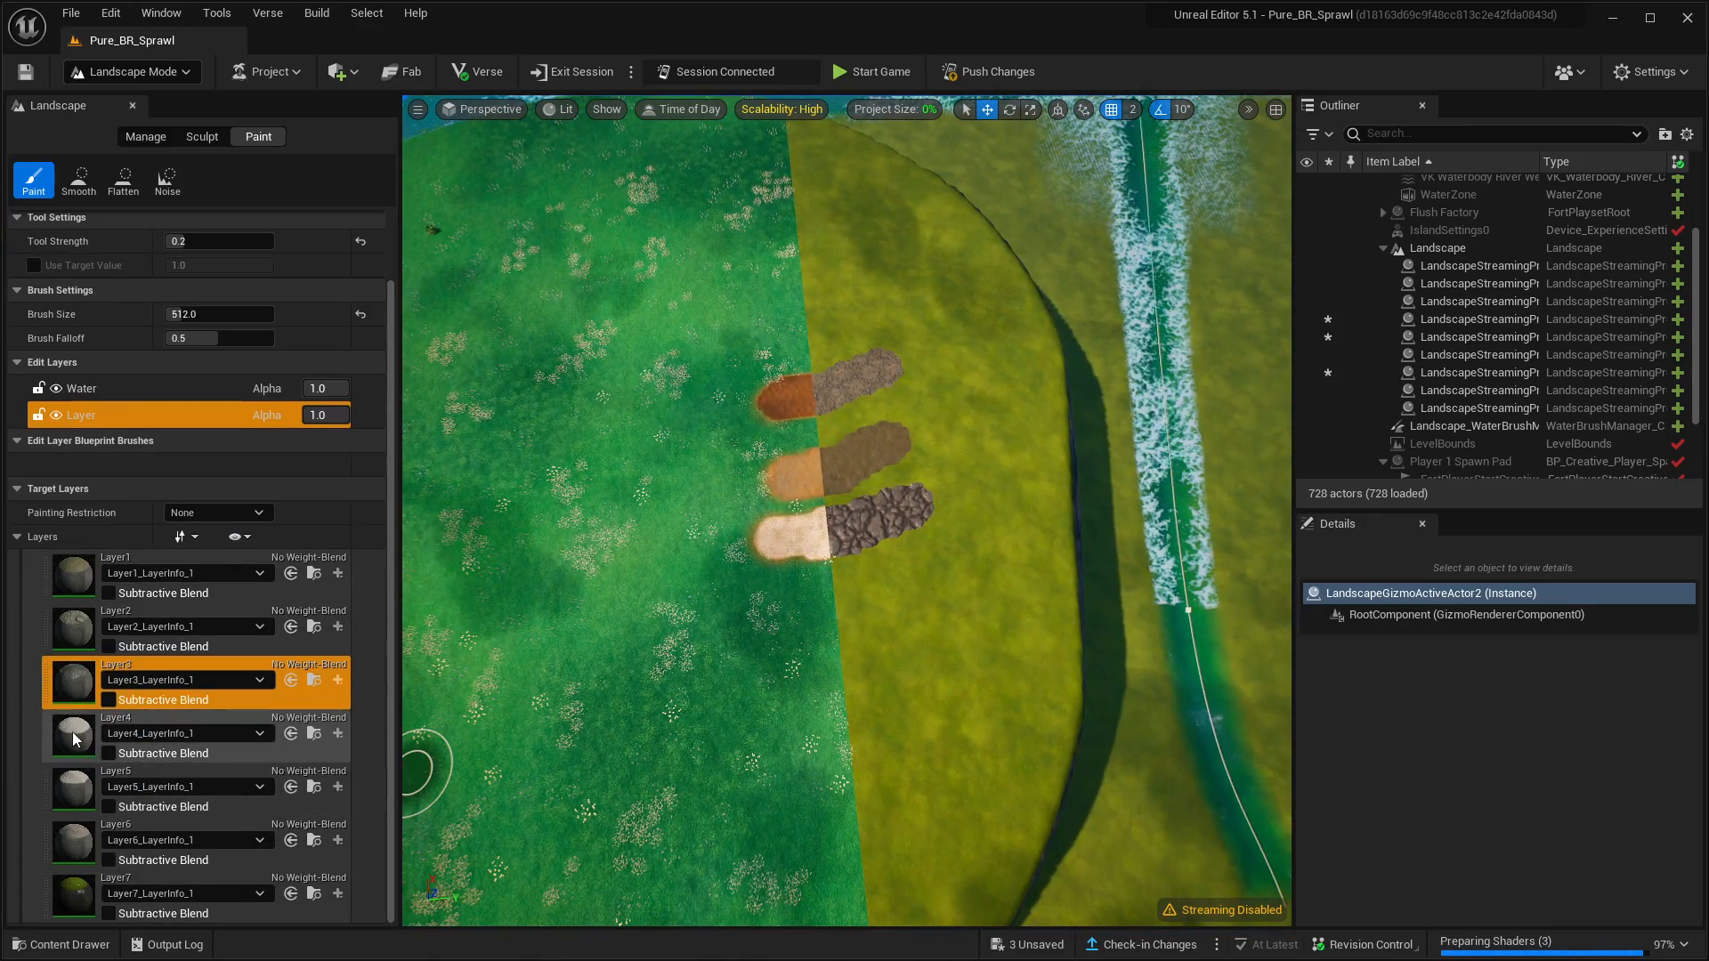
{"action": "left_click", "coordinate": [140, 721]}
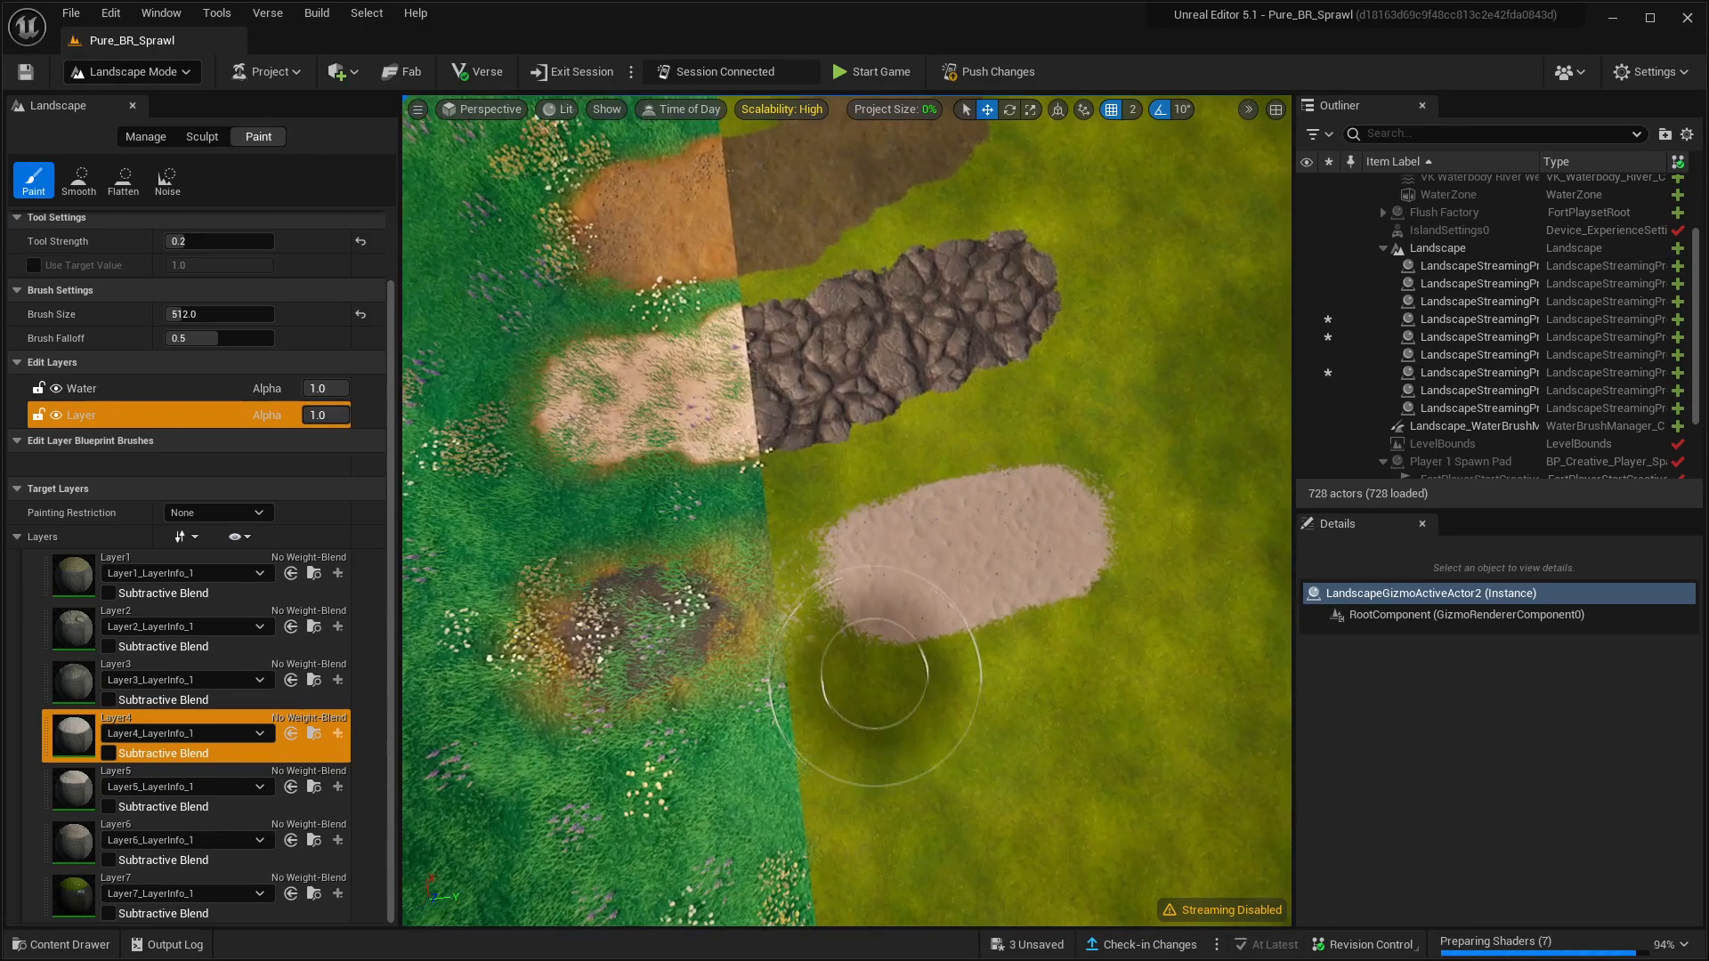
{"action": "mouse_move", "coordinate": [855, 648]}
{"action": "left_mouse_down"}
{"action": "mouse_move", "coordinate": [839, 596]}
{"action": "mouse_move", "coordinate": [641, 622]}
{"action": "mouse_move", "coordinate": [611, 706]}
{"action": "mouse_move", "coordinate": [706, 691]}
{"action": "mouse_move", "coordinate": [957, 591]}
{"action": "left_mouse_up"}
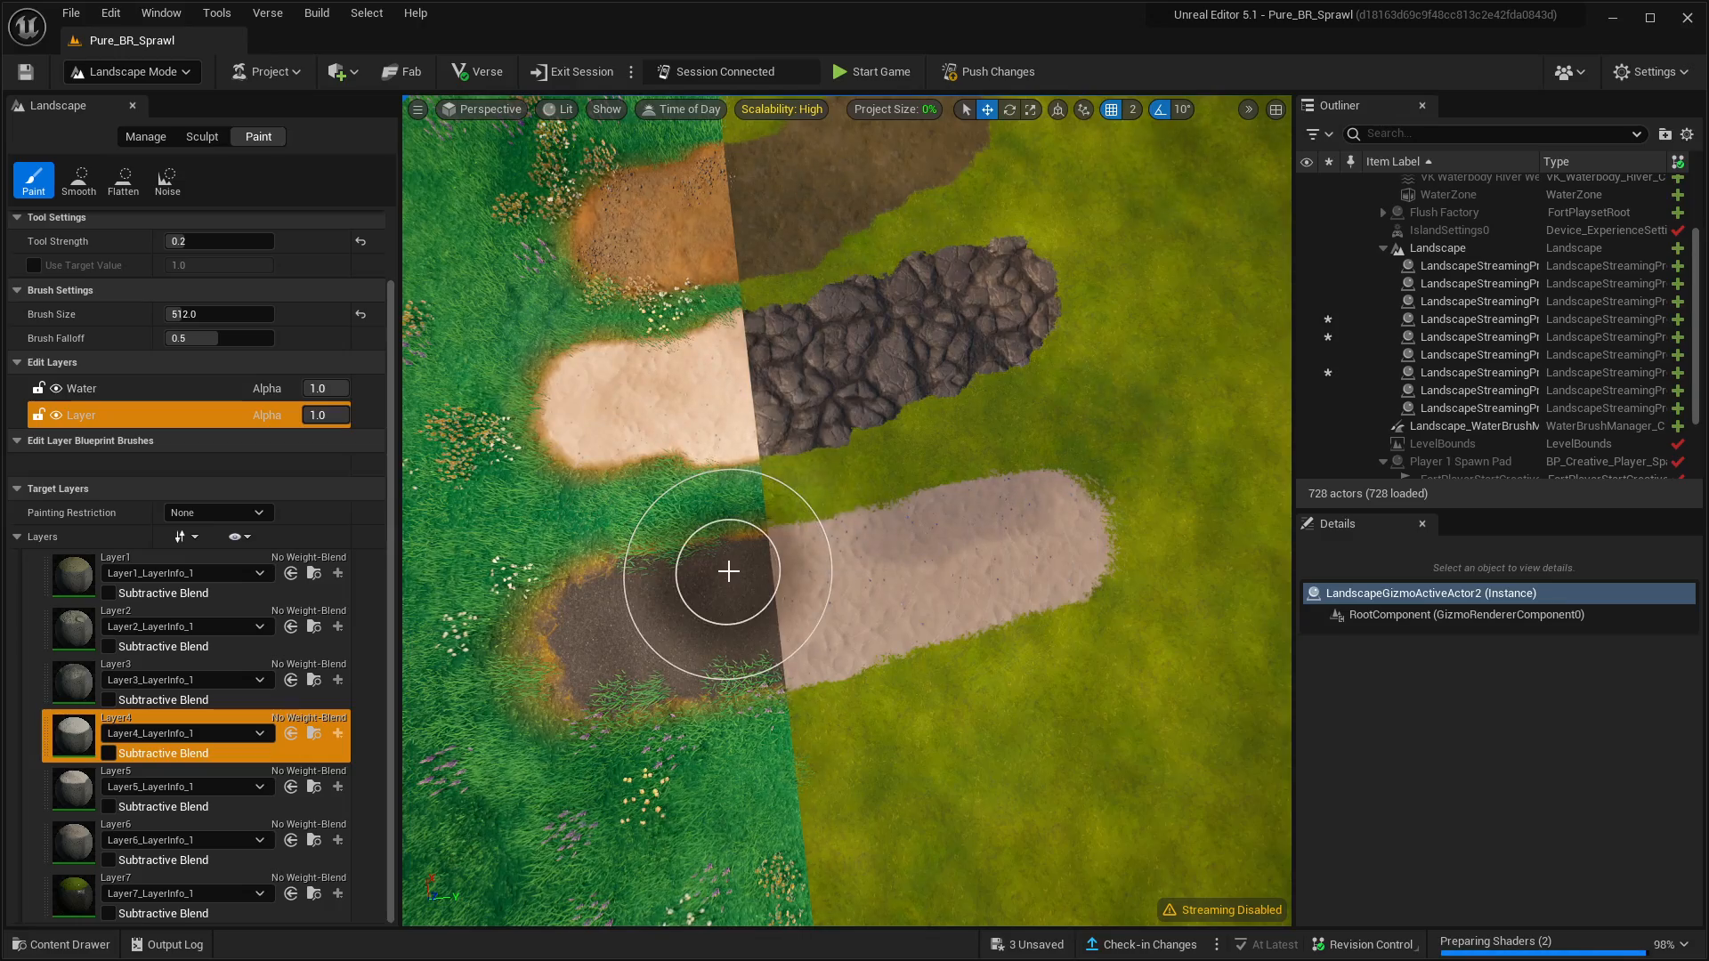
{"action": "scroll", "coordinate": [873, 766], "scroll_direction": "down", "scroll_amount": 6}
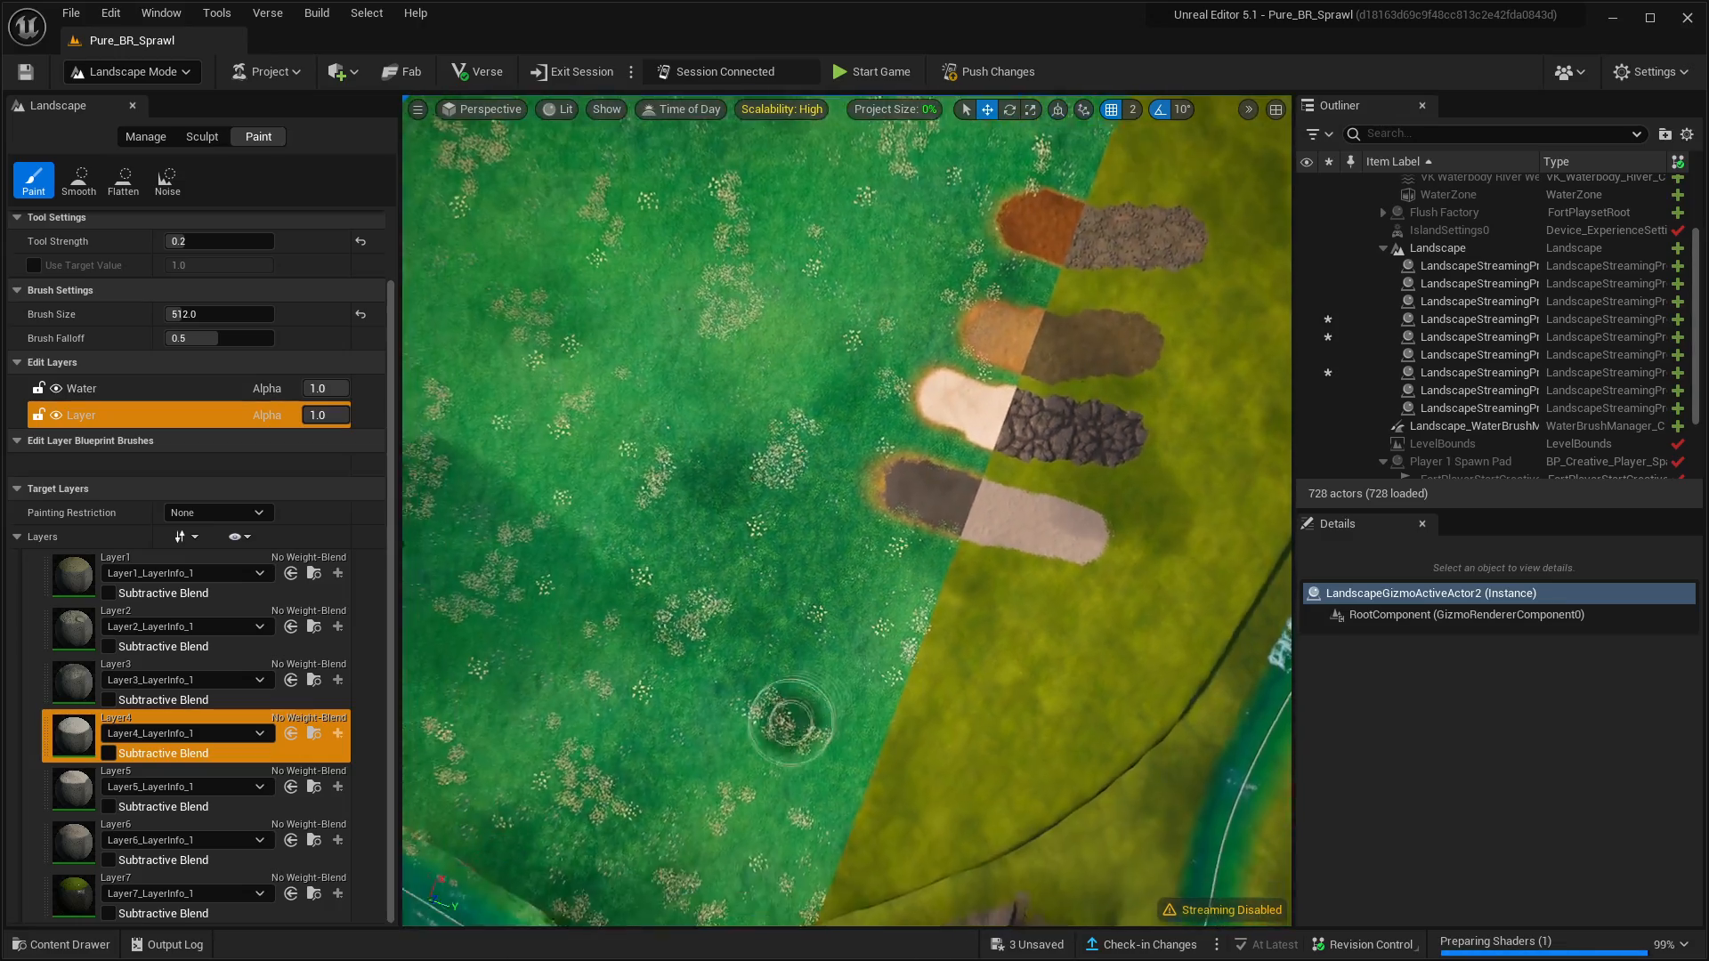
{"action": "scroll", "coordinate": [786, 728], "scroll_direction": "down", "scroll_amount": 2}
{"action": "mouse_move", "coordinate": [1007, 675]}
{"action": "left_mouse_down"}
{"action": "mouse_move", "coordinate": [976, 579]}
{"action": "mouse_move", "coordinate": [953, 656]}
{"action": "left_mouse_up"}
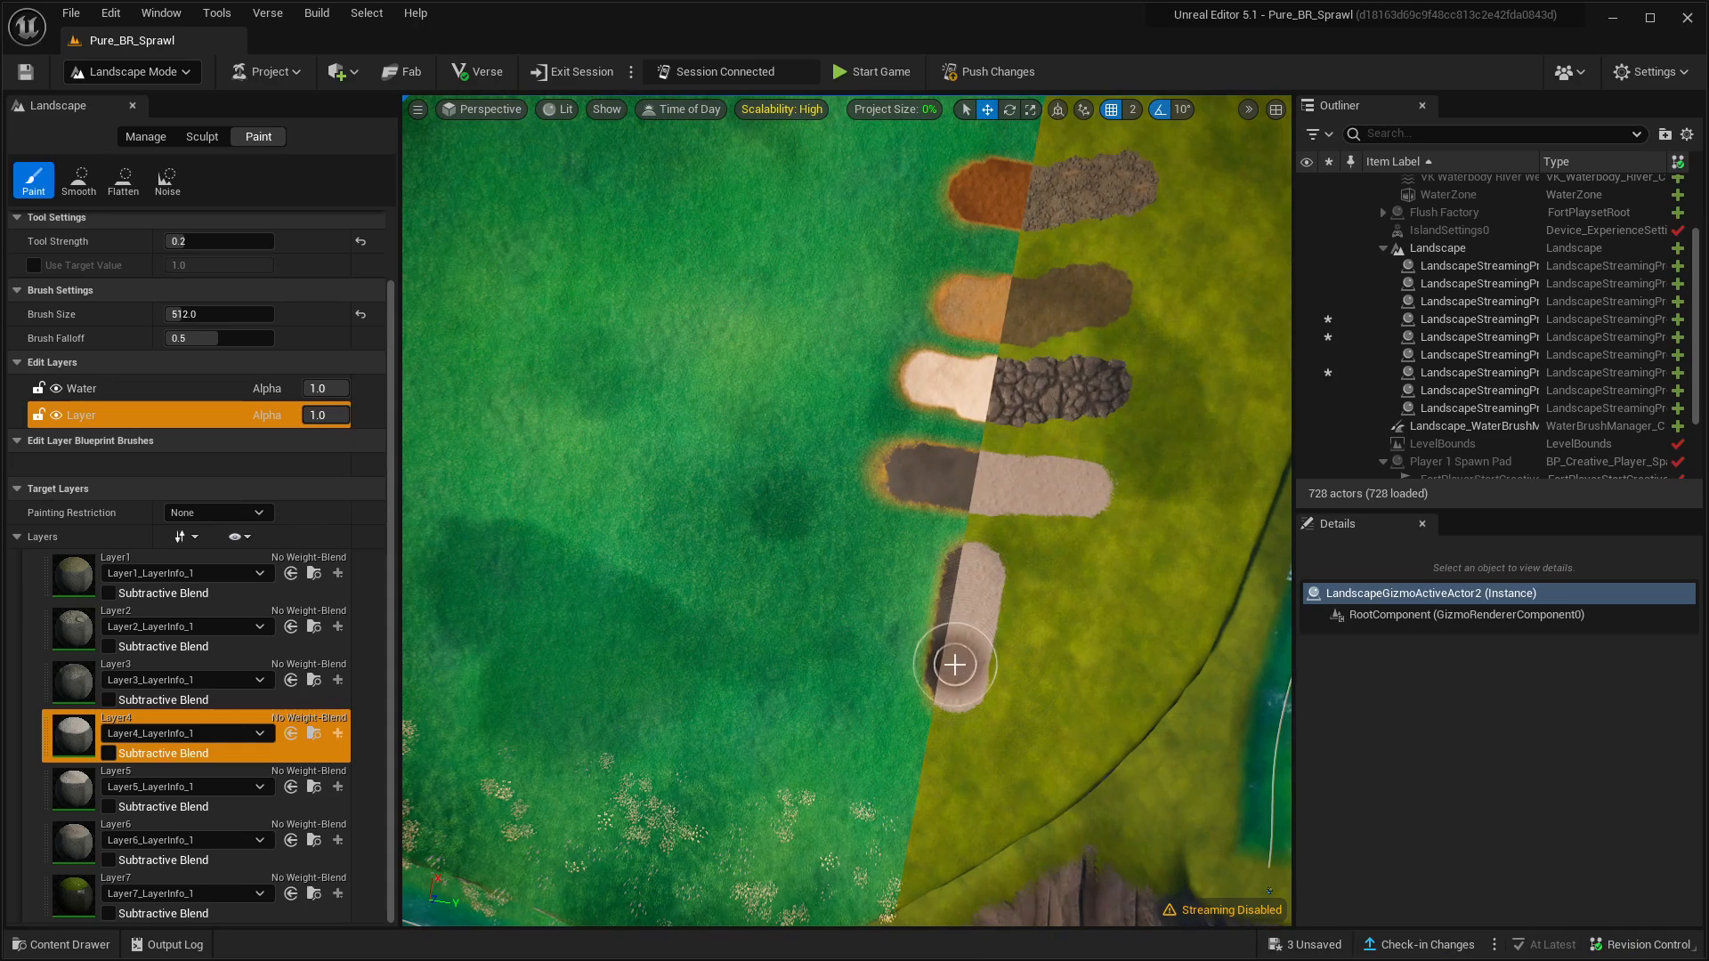
Paint a Layer3 strip along the green side of the border, beside the lengthwise Layer4 strip
{"action": "left_click", "coordinate": [74, 689]}
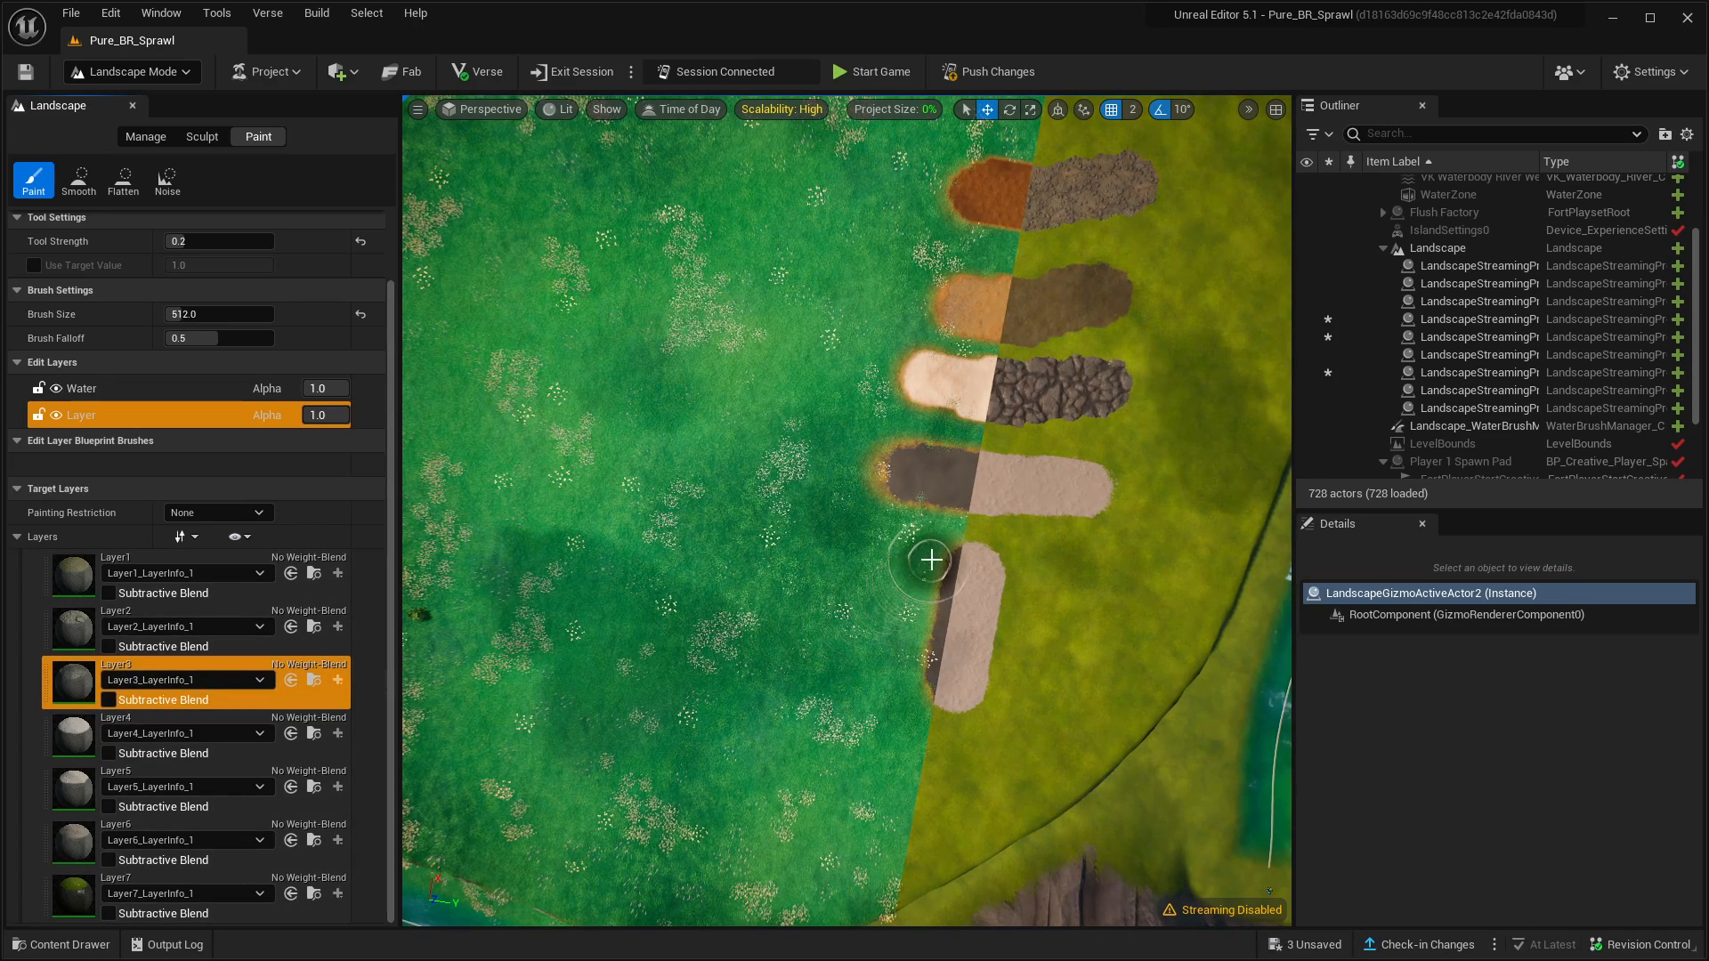
{"action": "mouse_move", "coordinate": [925, 618]}
{"action": "left_mouse_down"}
{"action": "mouse_move", "coordinate": [920, 679]}
{"action": "mouse_move", "coordinate": [949, 573]}
{"action": "mouse_move", "coordinate": [923, 659]}
{"action": "left_mouse_up"}
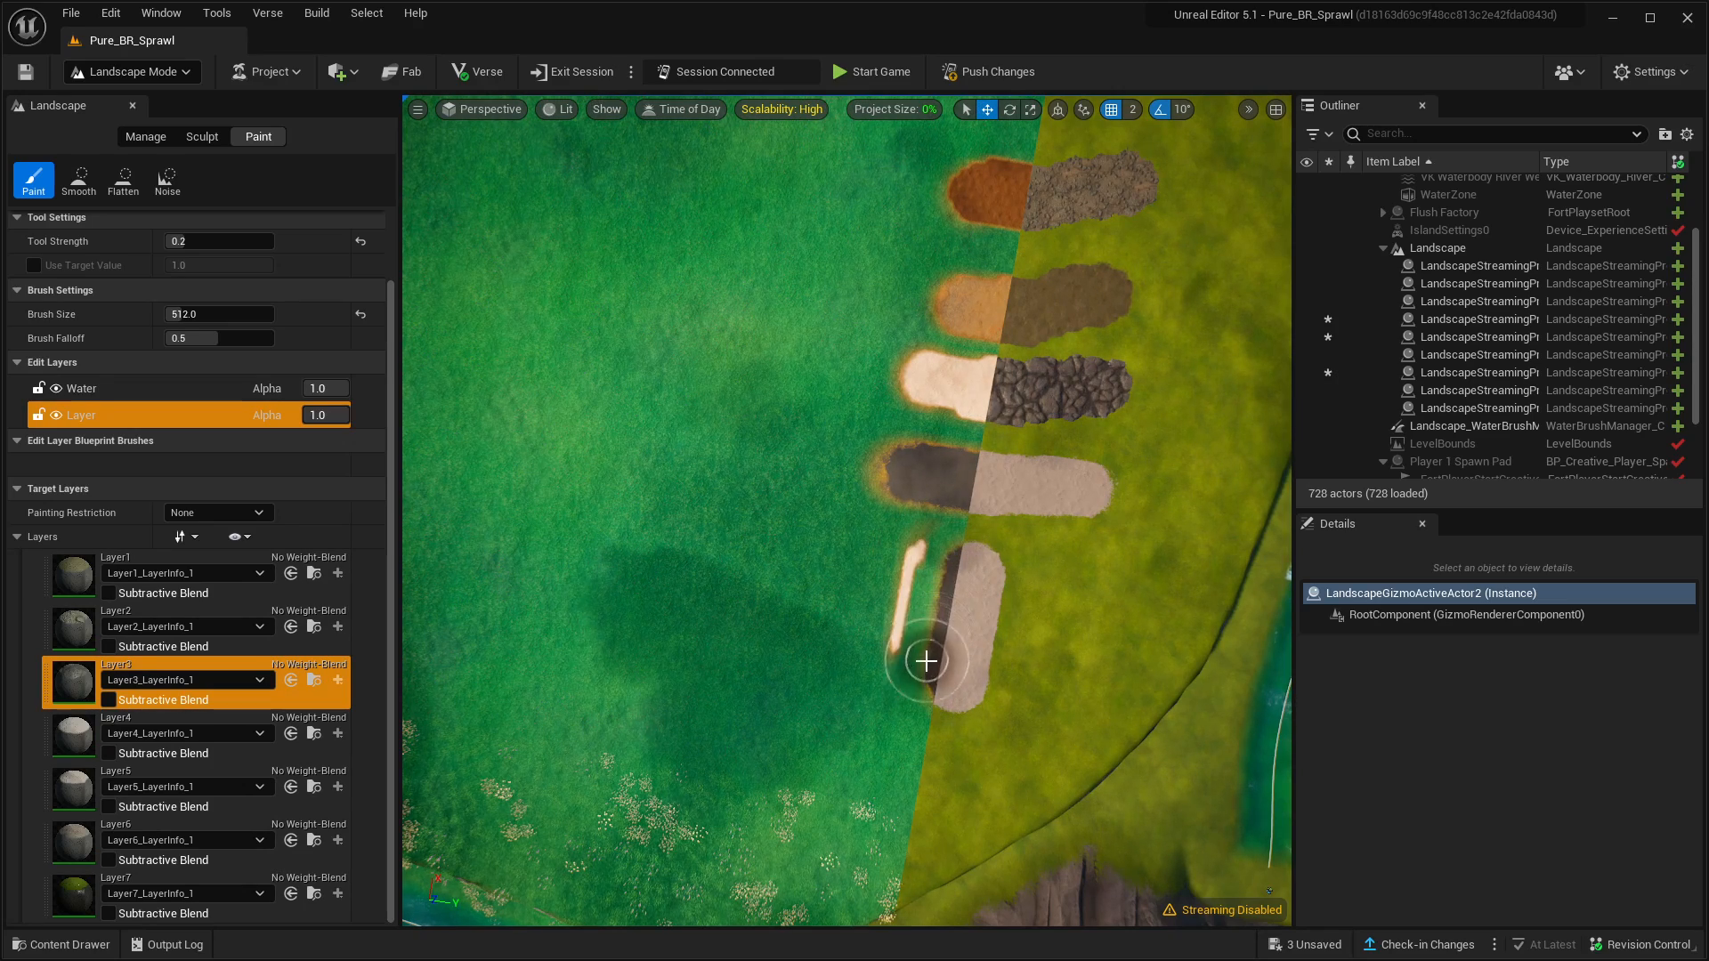
{"action": "left_click", "coordinate": [85, 741]}
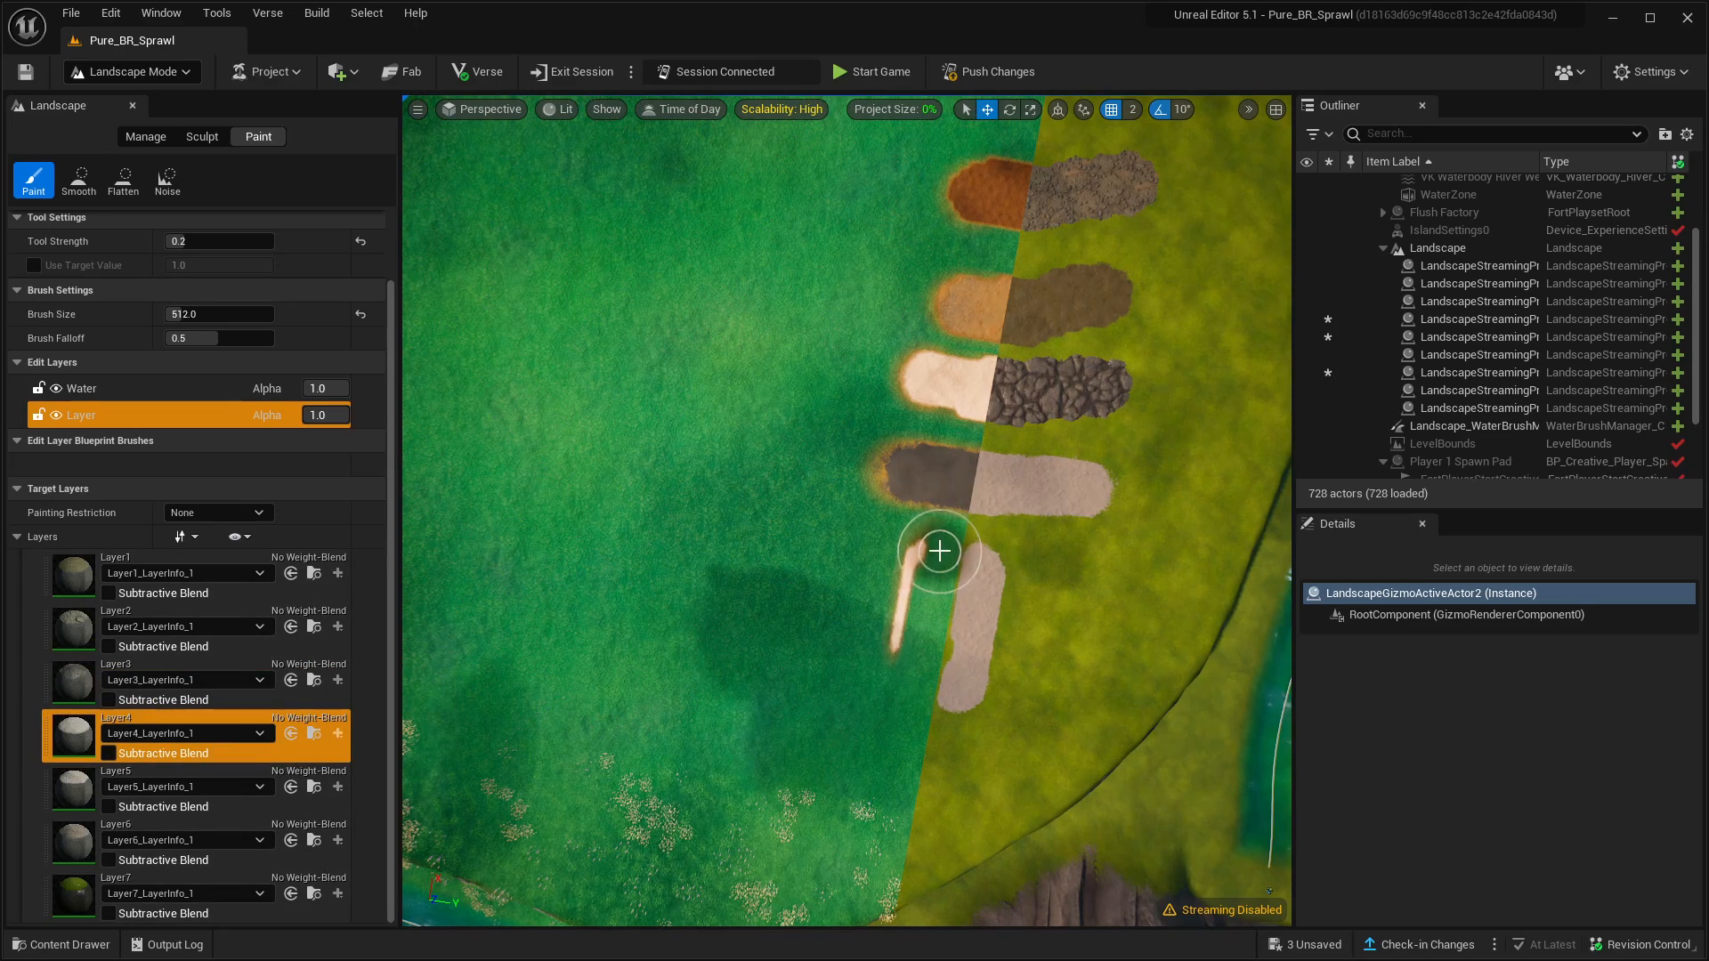
{"action": "left_click", "coordinate": [74, 691]}
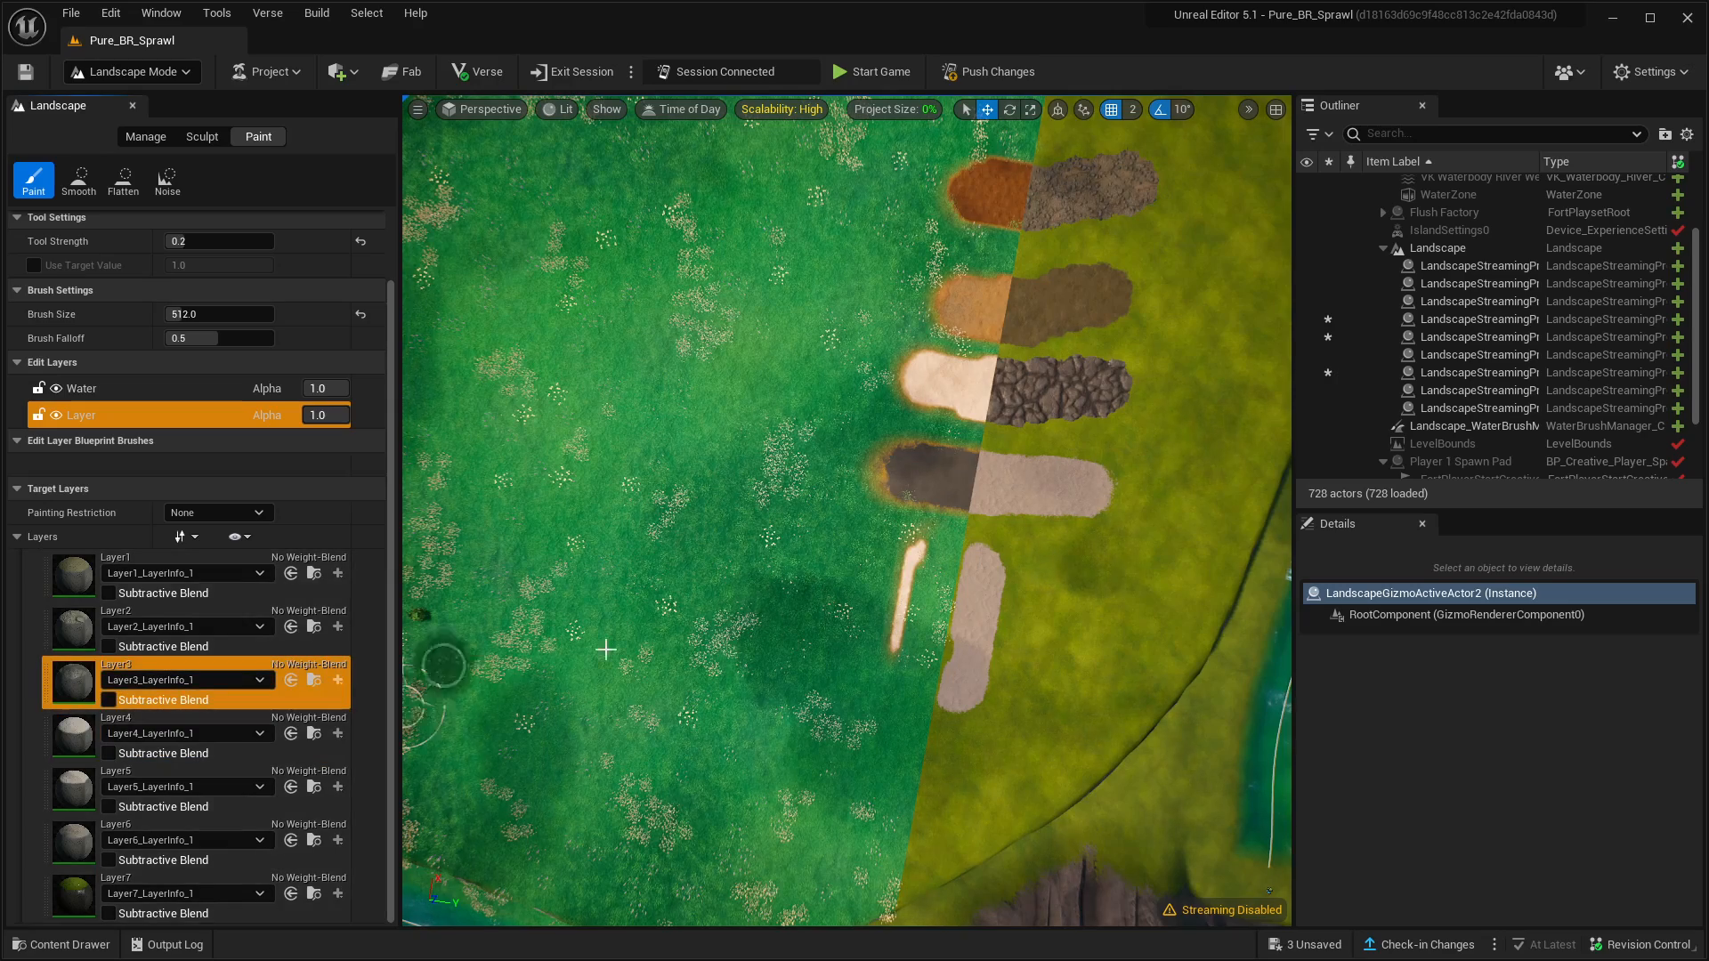
{"action": "left_click_drag", "start_coordinate": [927, 628], "coordinate": [911, 684]}
Touch up the gap between the two lengthwise strips at the border with Layer3 and Layer4
{"action": "mouse_move", "coordinate": [892, 721]}
{"action": "right_mouse_down"}
{"action": "mouse_move", "coordinate": [973, 717]}
{"action": "mouse_move", "coordinate": [919, 745]}
{"action": "mouse_move", "coordinate": [907, 694]}
{"action": "mouse_move", "coordinate": [927, 723]}
{"action": "mouse_move", "coordinate": [885, 709]}
{"action": "right_mouse_up"}
{"action": "key", "text": "w"}
{"action": "key", "text": "s"}
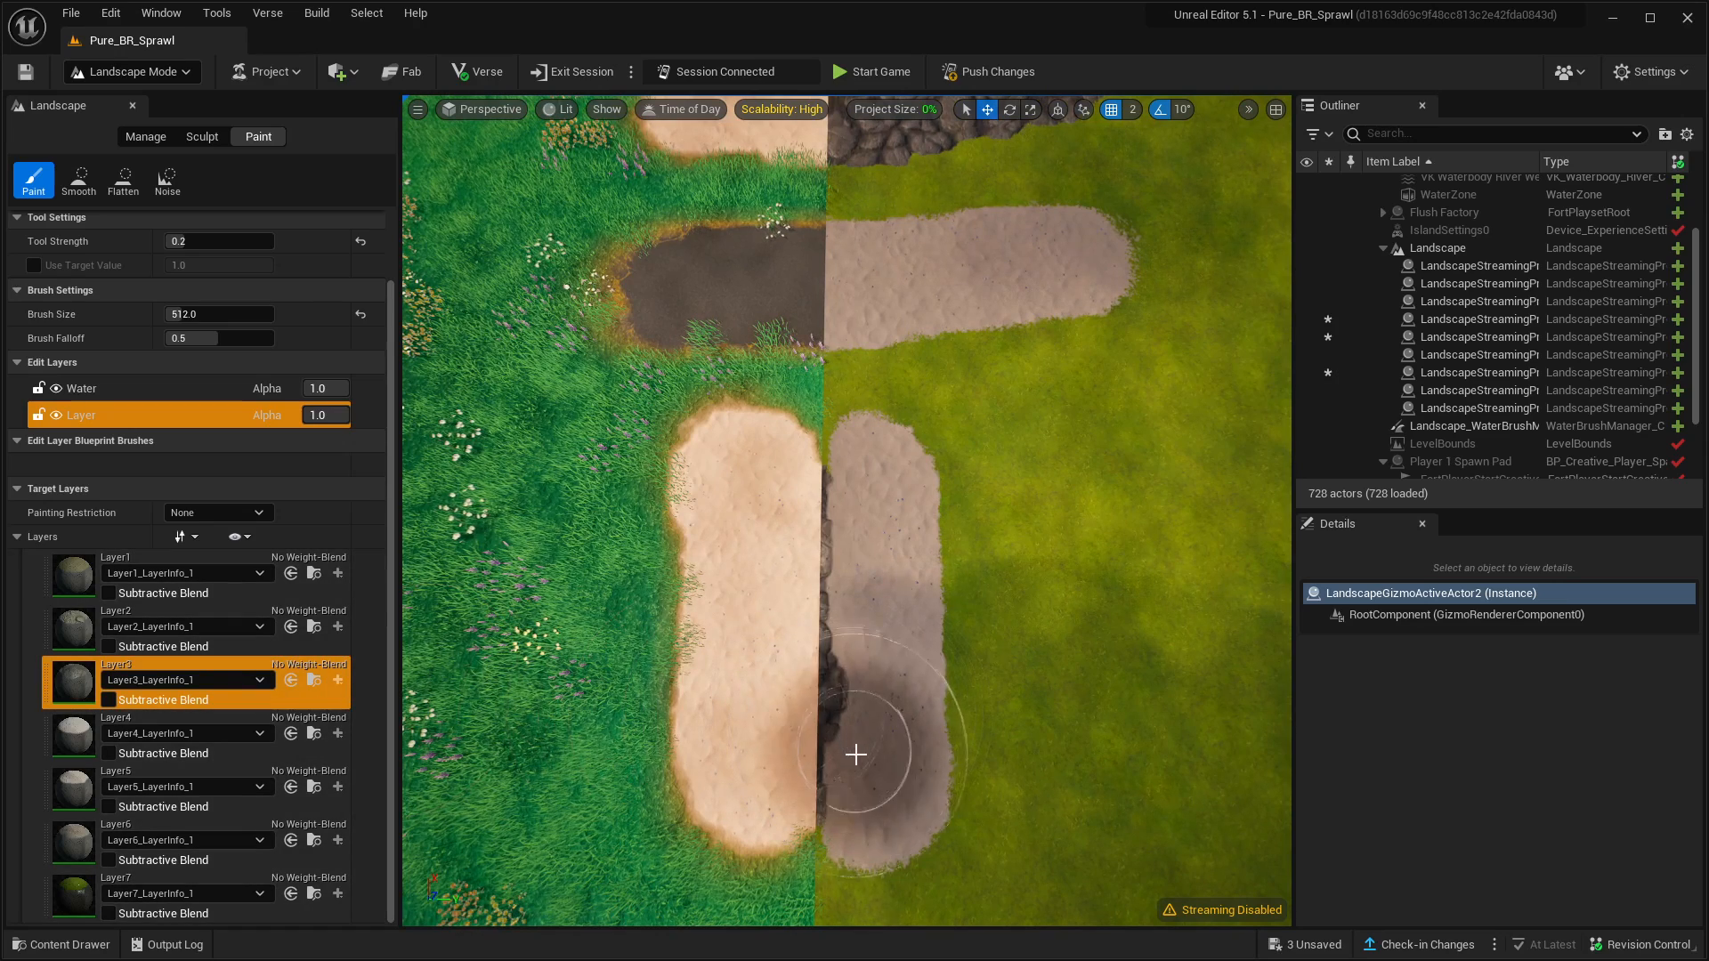
{"action": "mouse_move", "coordinate": [877, 775]}
{"action": "left_mouse_down"}
{"action": "mouse_move", "coordinate": [893, 496]}
{"action": "mouse_move", "coordinate": [775, 617]}
{"action": "mouse_move", "coordinate": [748, 686]}
{"action": "mouse_move", "coordinate": [727, 679]}
{"action": "left_mouse_up"}
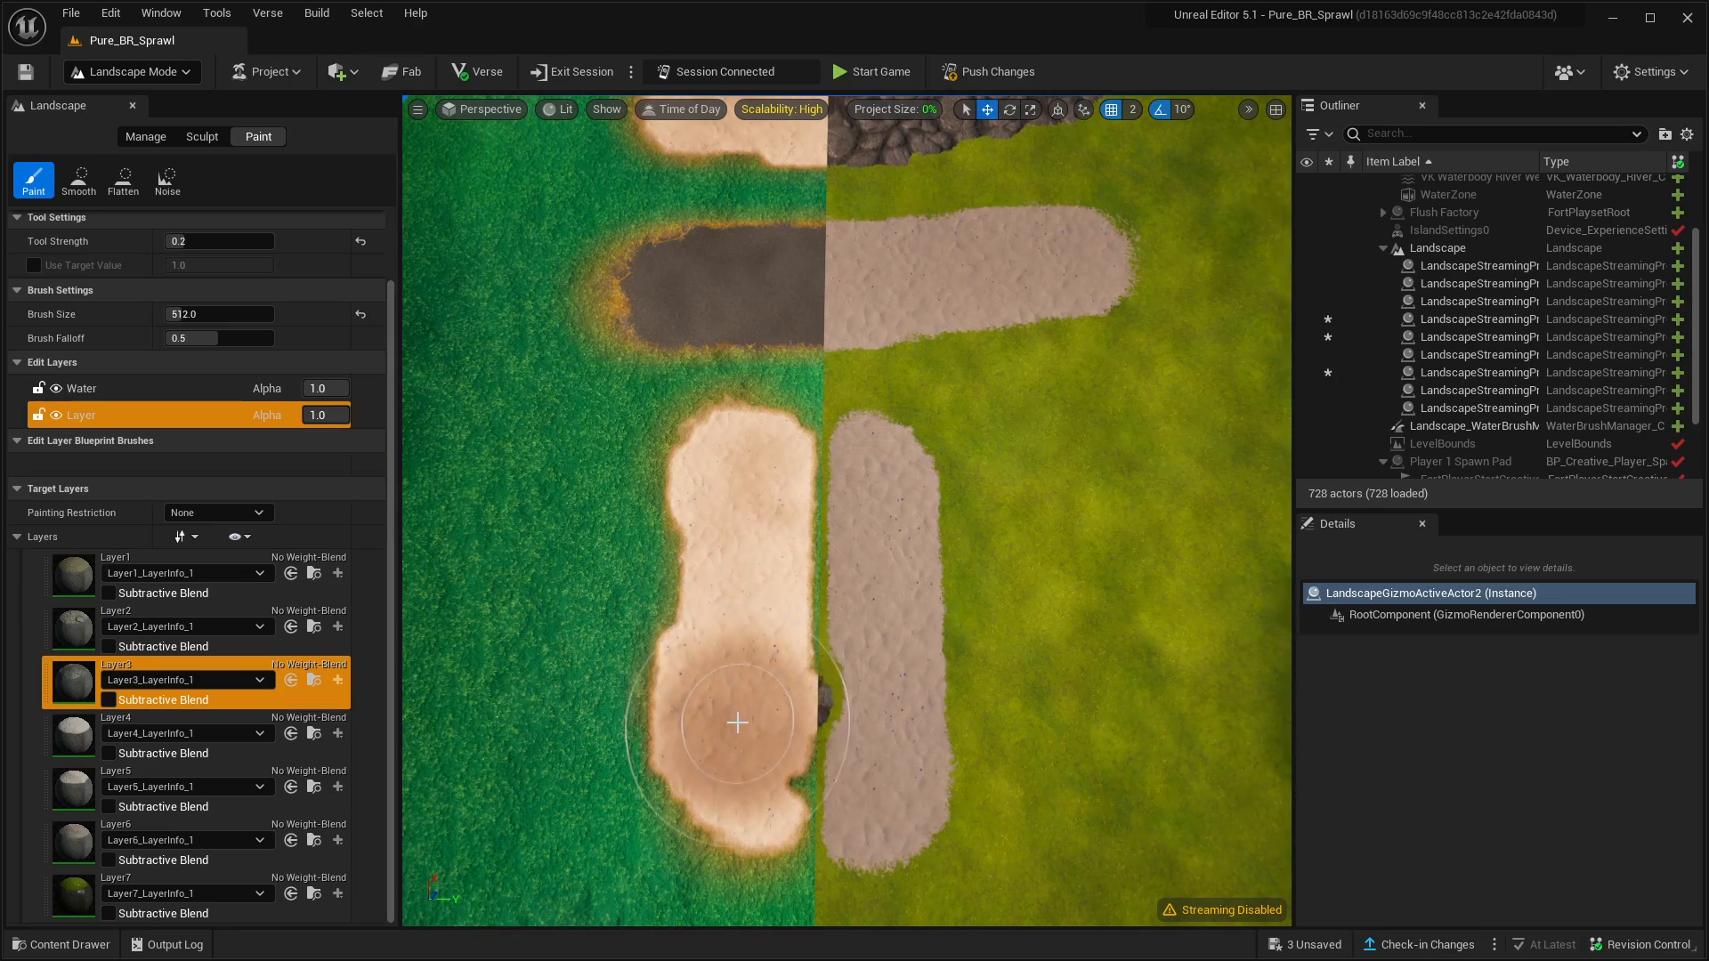
{"action": "left_click", "coordinate": [97, 721]}
{"action": "left_click_drag", "start_coordinate": [847, 651], "coordinate": [850, 644]}
{"action": "right_click_drag", "start_coordinate": [606, 663], "coordinate": [607, 614]}
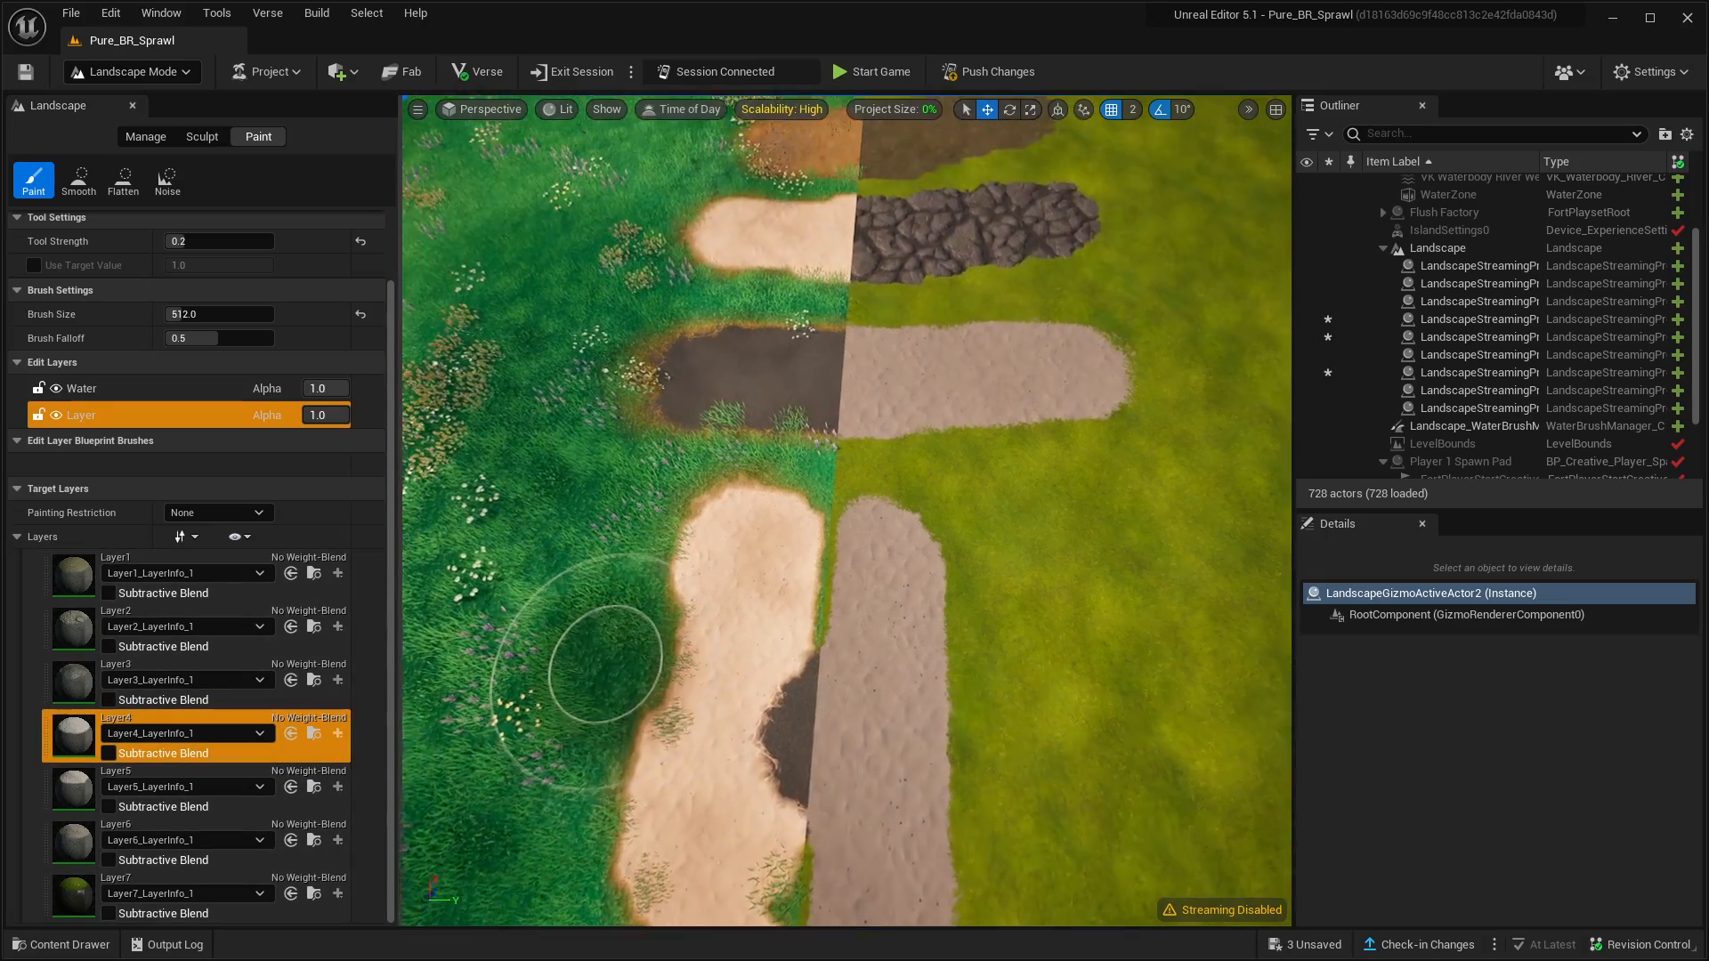
Paint a Layer5 strip across the tile border below the two lengthwise strips
{"action": "scroll", "coordinate": [606, 663], "scroll_direction": "down", "scroll_amount": 10}
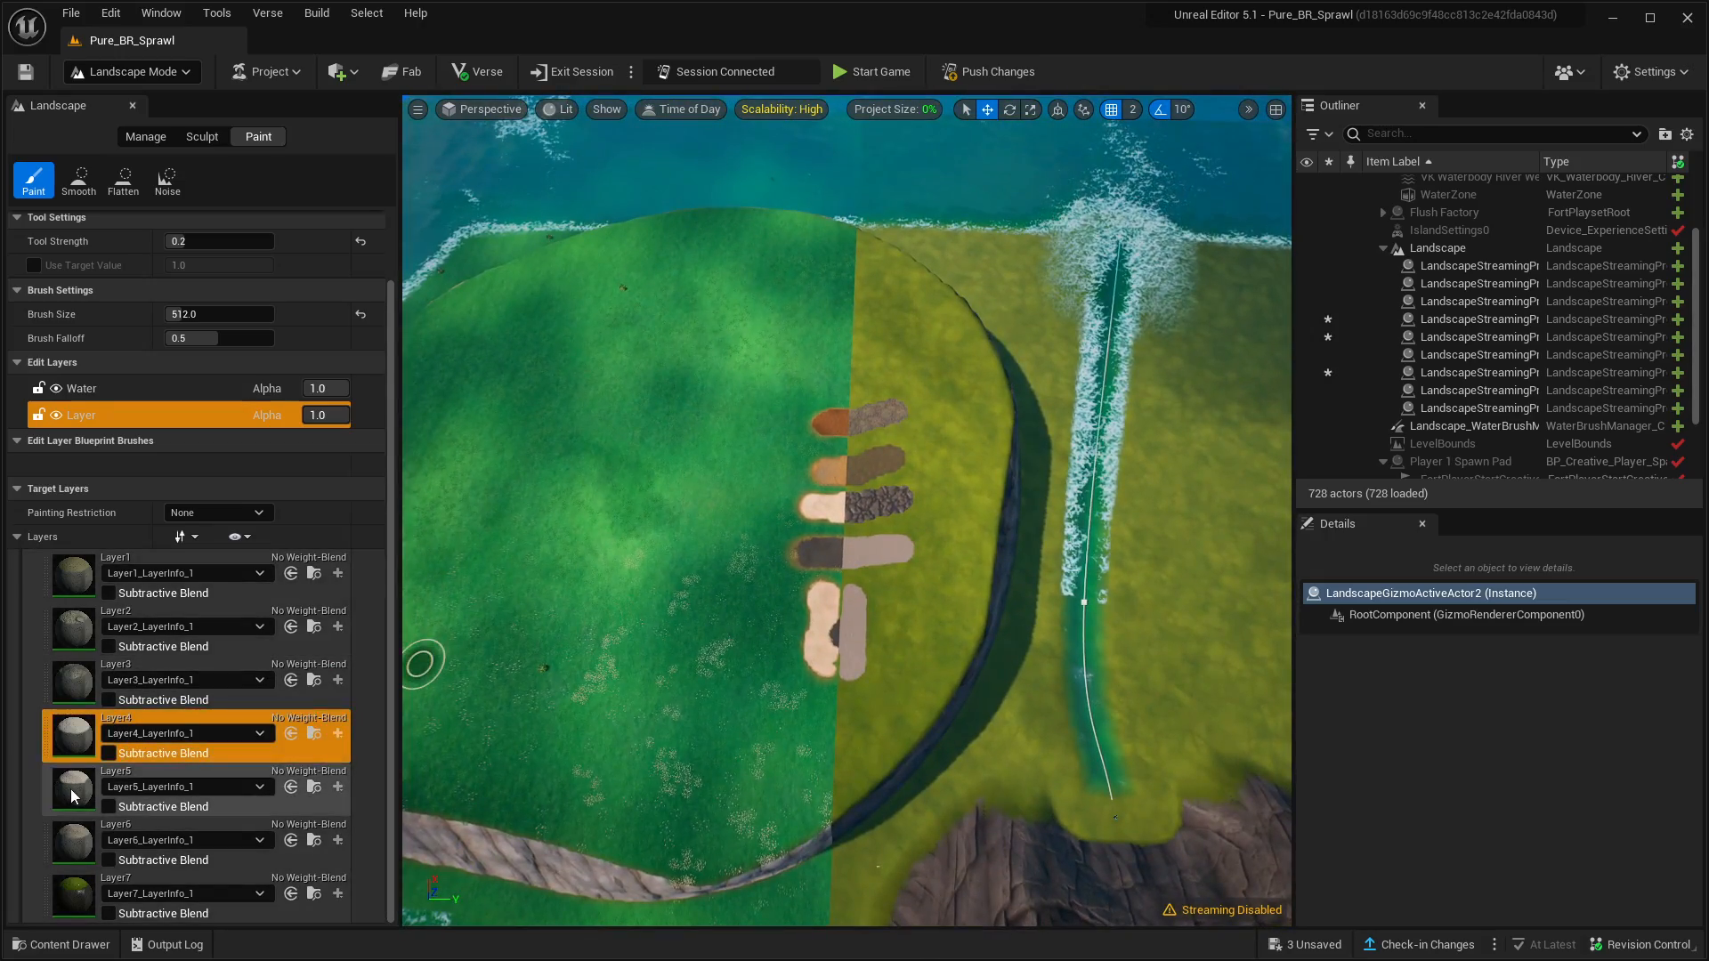
{"action": "left_click", "coordinate": [74, 795]}
{"action": "mouse_move", "coordinate": [908, 700]}
{"action": "left_mouse_down"}
{"action": "mouse_move", "coordinate": [656, 751]}
{"action": "mouse_move", "coordinate": [678, 754]}
{"action": "left_mouse_up"}
{"action": "scroll", "coordinate": [845, 749], "scroll_direction": "up", "scroll_amount": 2}
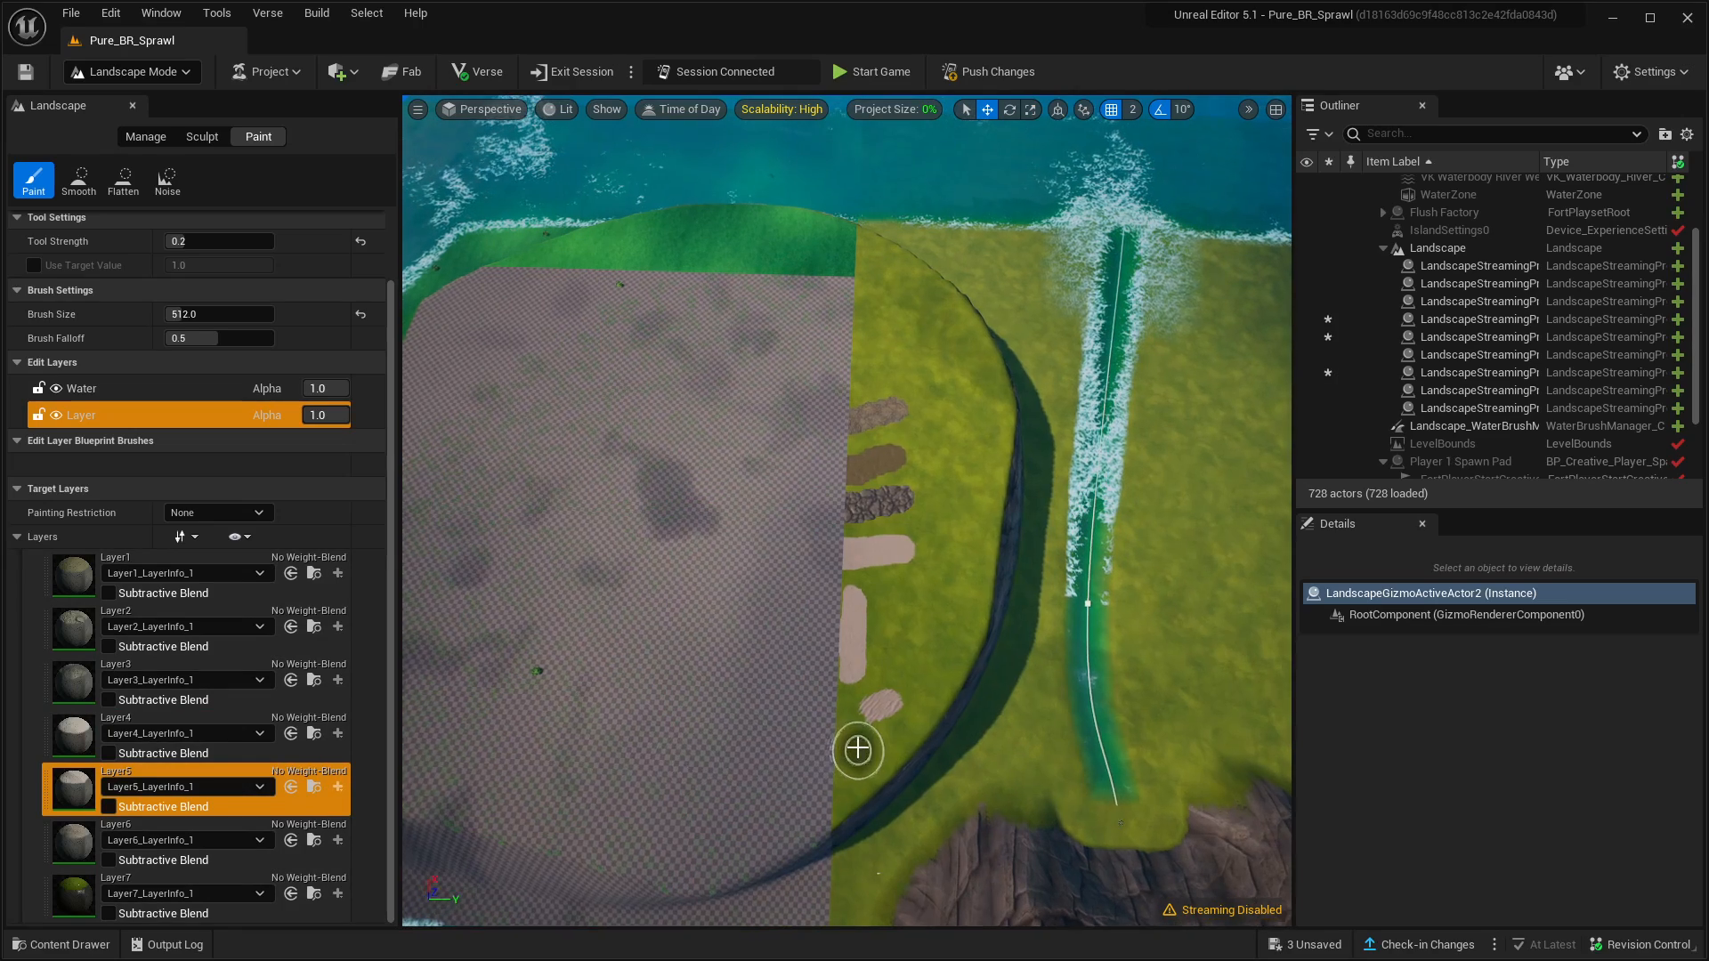
{"action": "scroll", "coordinate": [869, 767], "scroll_direction": "up", "scroll_amount": 4}
{"action": "scroll", "coordinate": [857, 707], "scroll_direction": "up", "scroll_amount": 4}
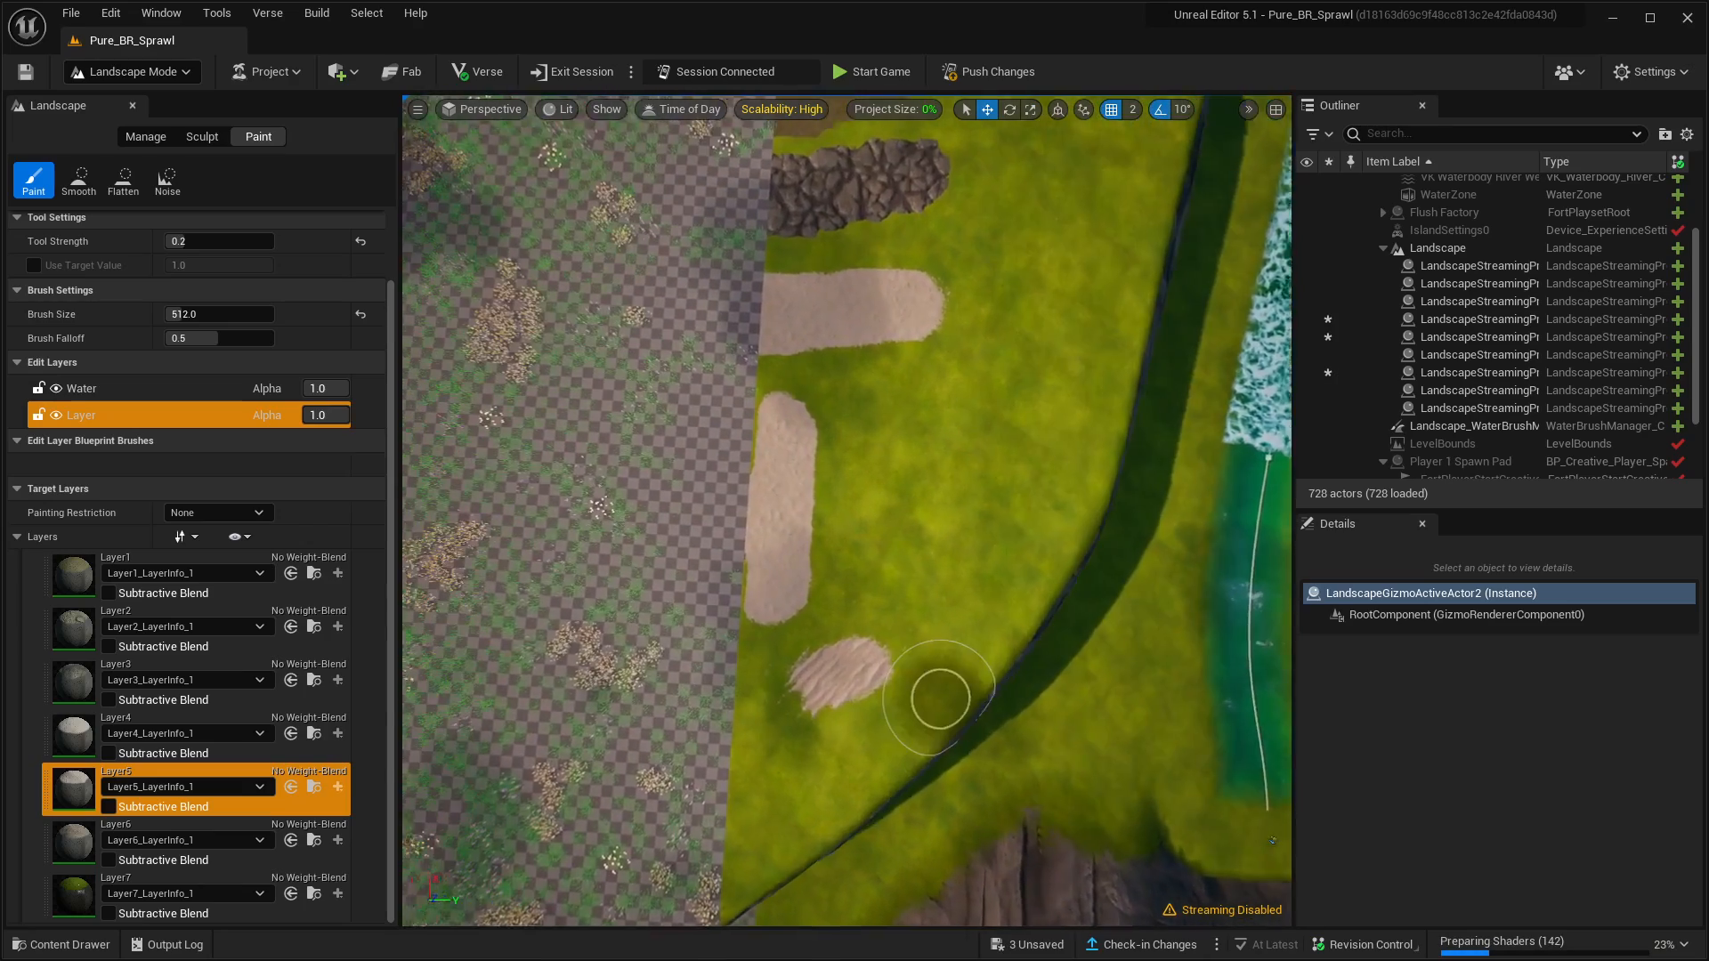
{"action": "mouse_move", "coordinate": [856, 676]}
{"action": "left_mouse_down"}
{"action": "mouse_move", "coordinate": [584, 665]}
{"action": "mouse_move", "coordinate": [569, 648]}
{"action": "left_mouse_up"}
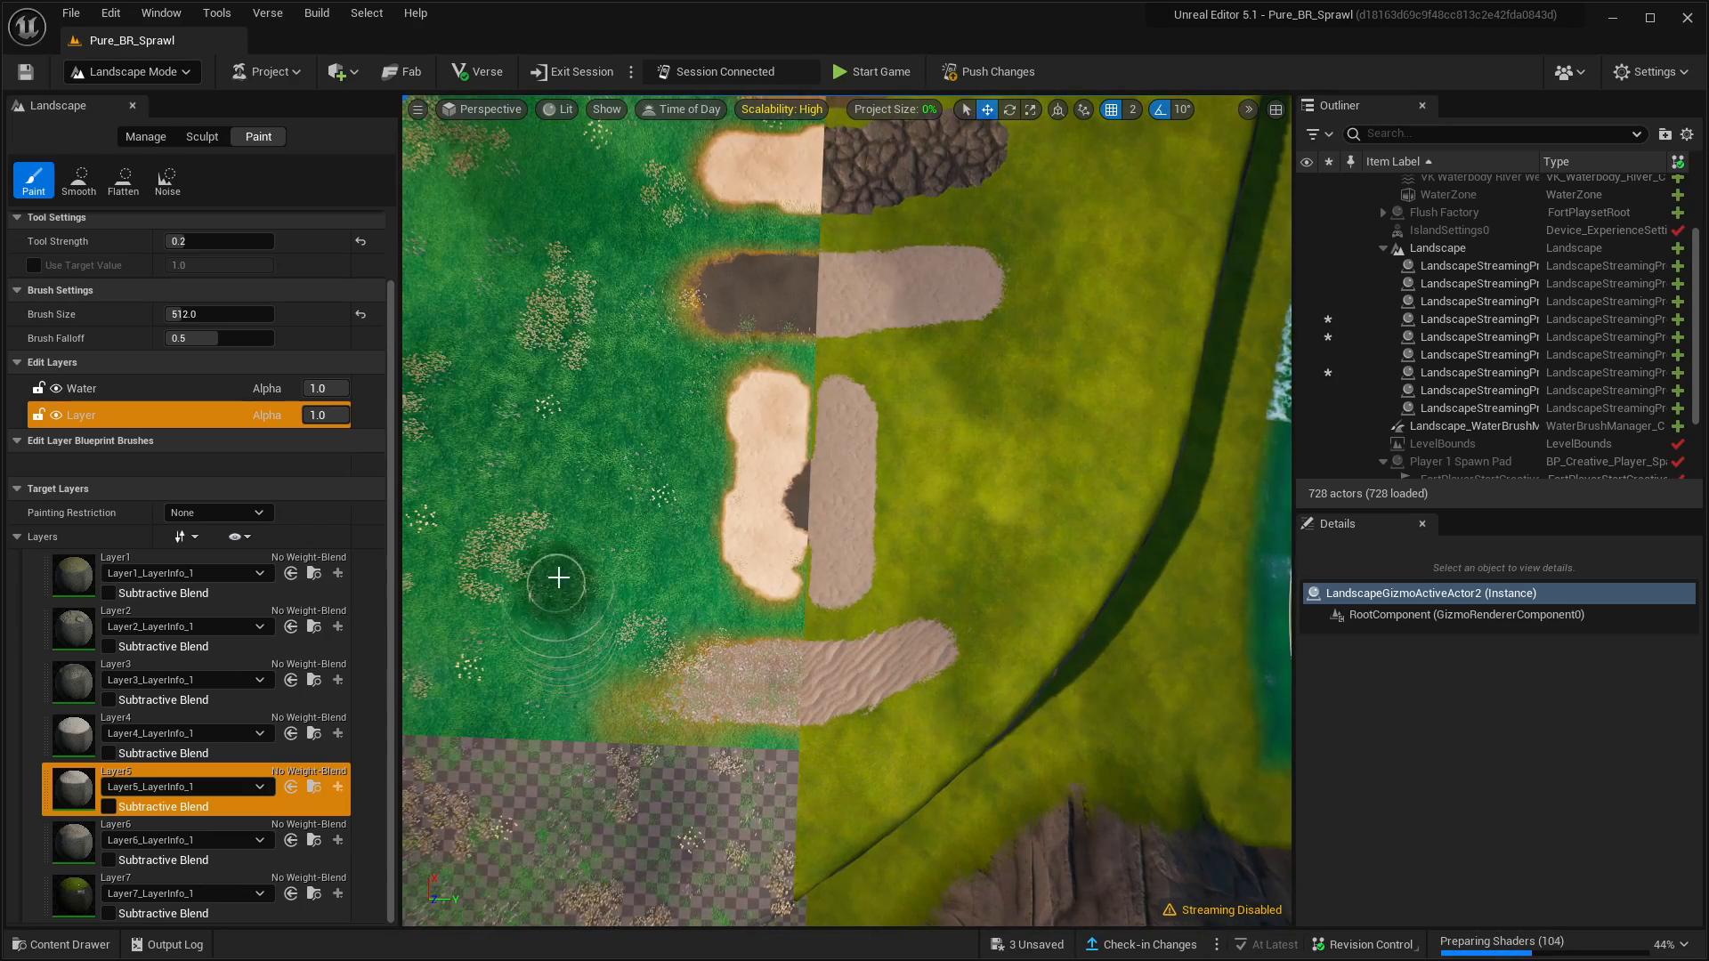
Paint a Layer6 strip across the tile border on the seaward side of the Layer2 strip
{"action": "left_click", "coordinate": [82, 833]}
{"action": "mouse_move", "coordinate": [611, 488]}
{"action": "right_mouse_down"}
{"action": "mouse_move", "coordinate": [623, 283]}
{"action": "mouse_move", "coordinate": [712, 411]}
{"action": "right_mouse_up"}
{"action": "key", "text": "w"}
{"action": "key", "text": "e"}
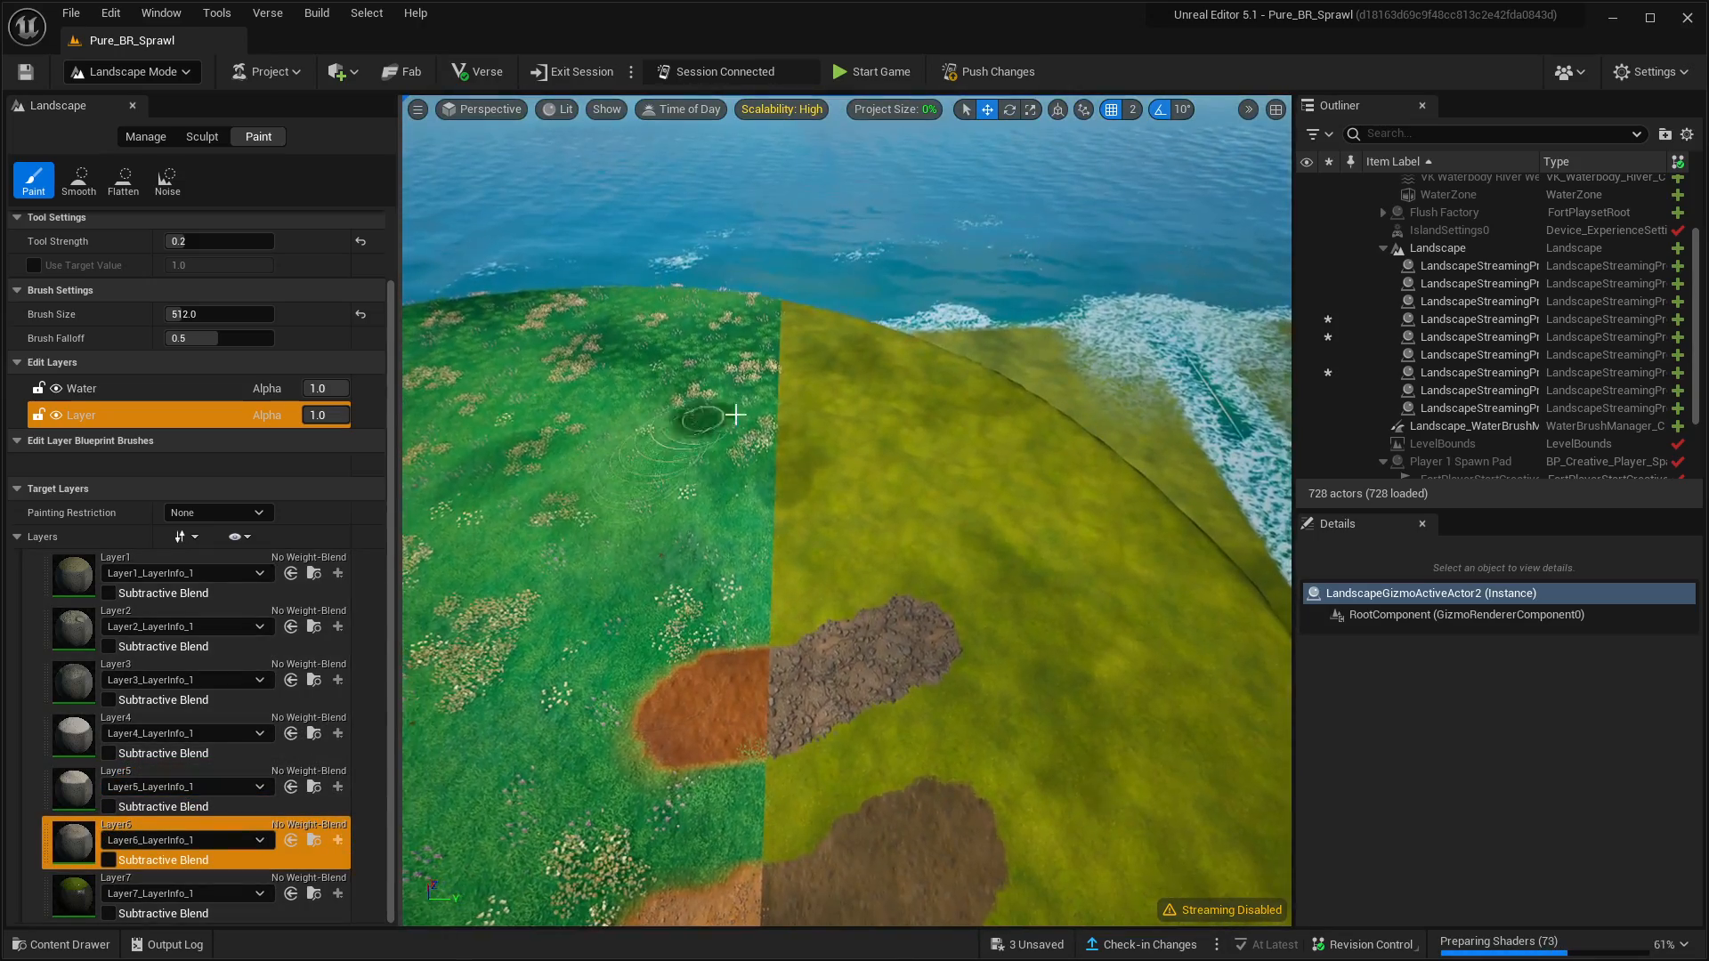
{"action": "left_click_drag", "start_coordinate": [938, 501], "coordinate": [661, 543]}
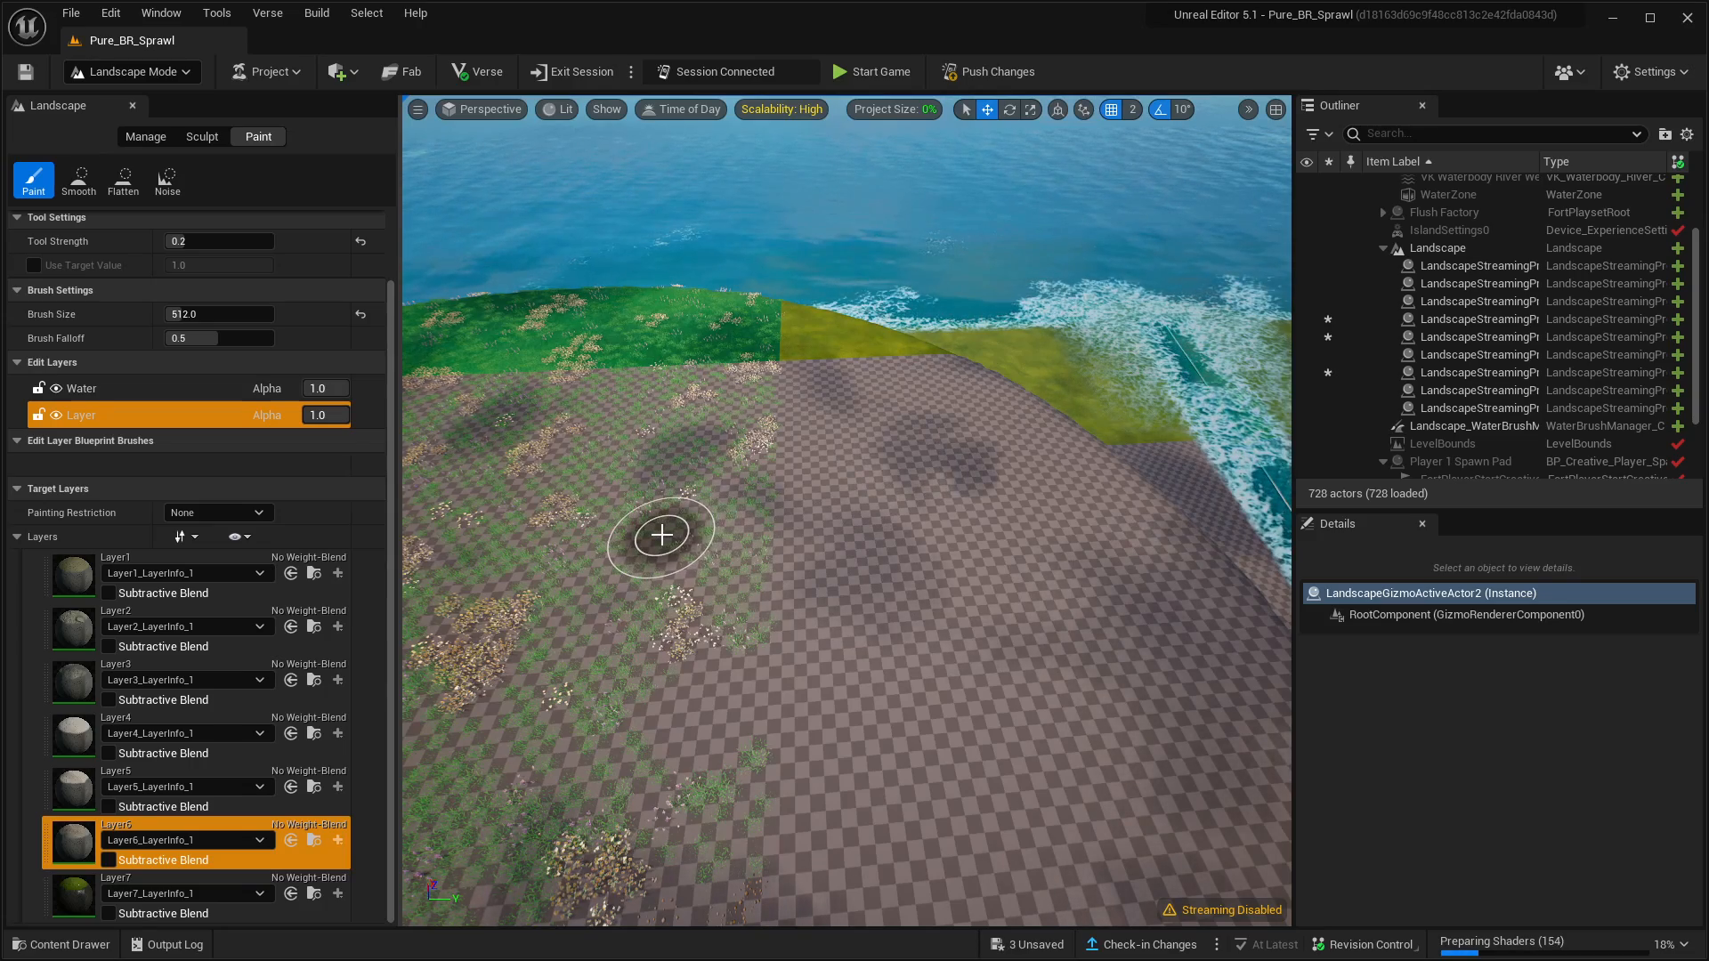
Extend and widen the Layer6 strip on the green side of the tile border
{"action": "right_click_drag", "start_coordinate": [667, 633], "coordinate": [682, 540]}
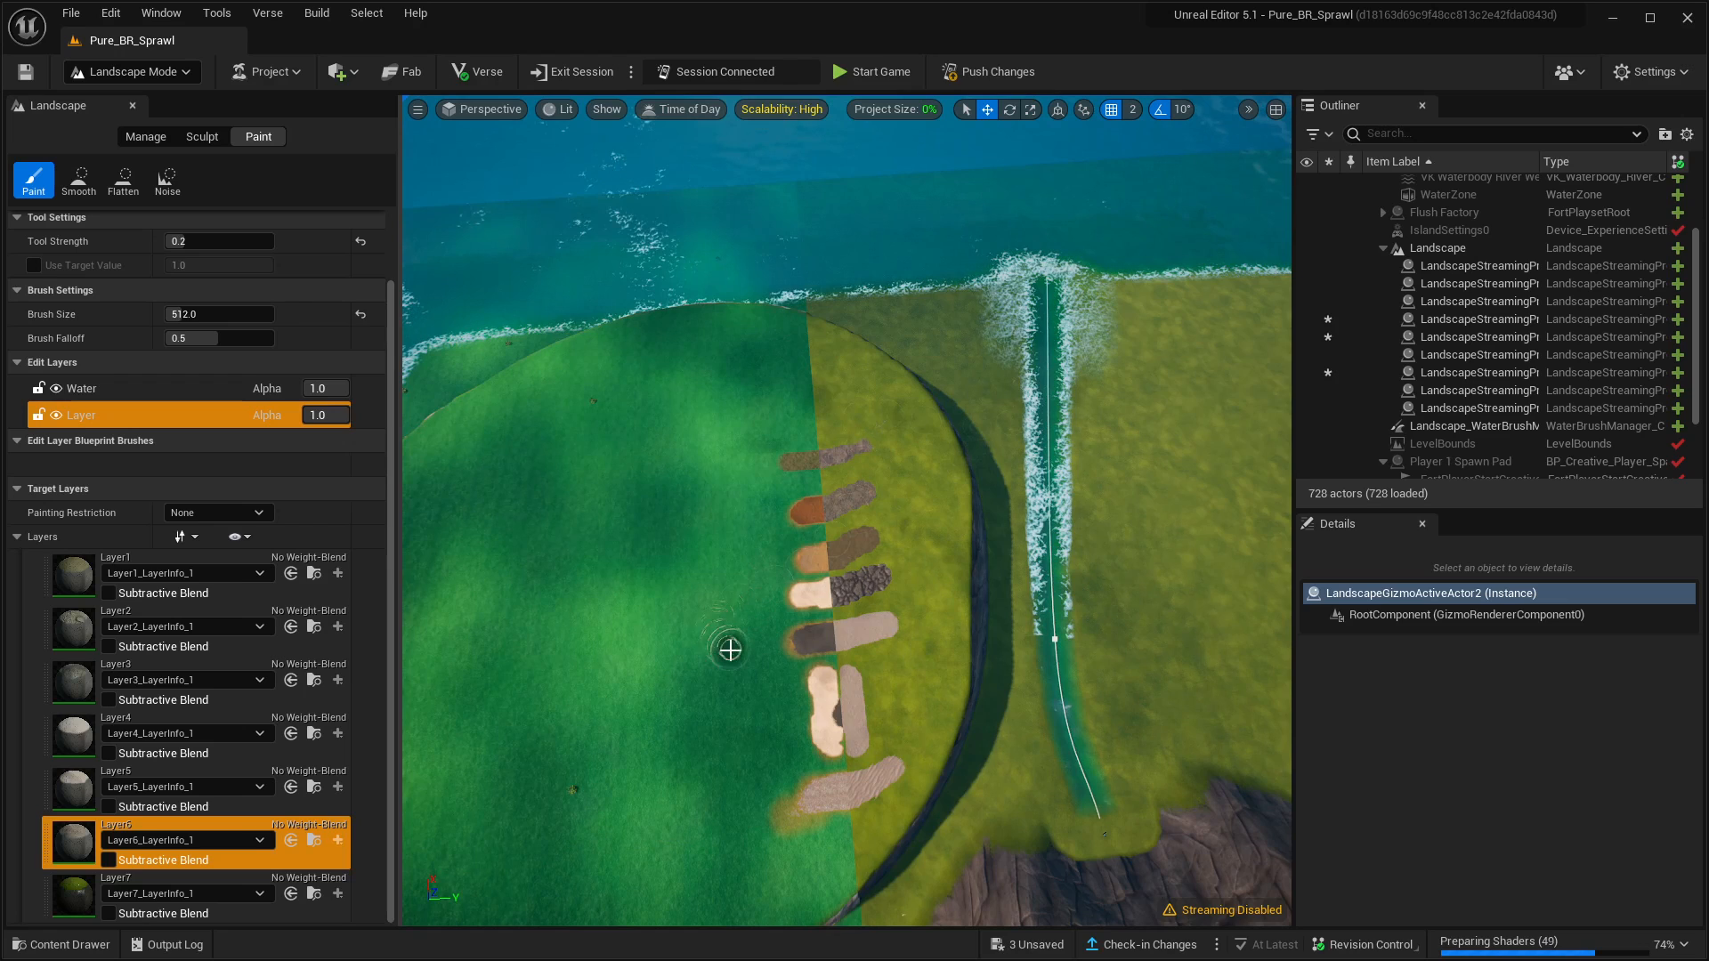
{"action": "scroll", "coordinate": [730, 649], "scroll_direction": "down", "scroll_amount": 5}
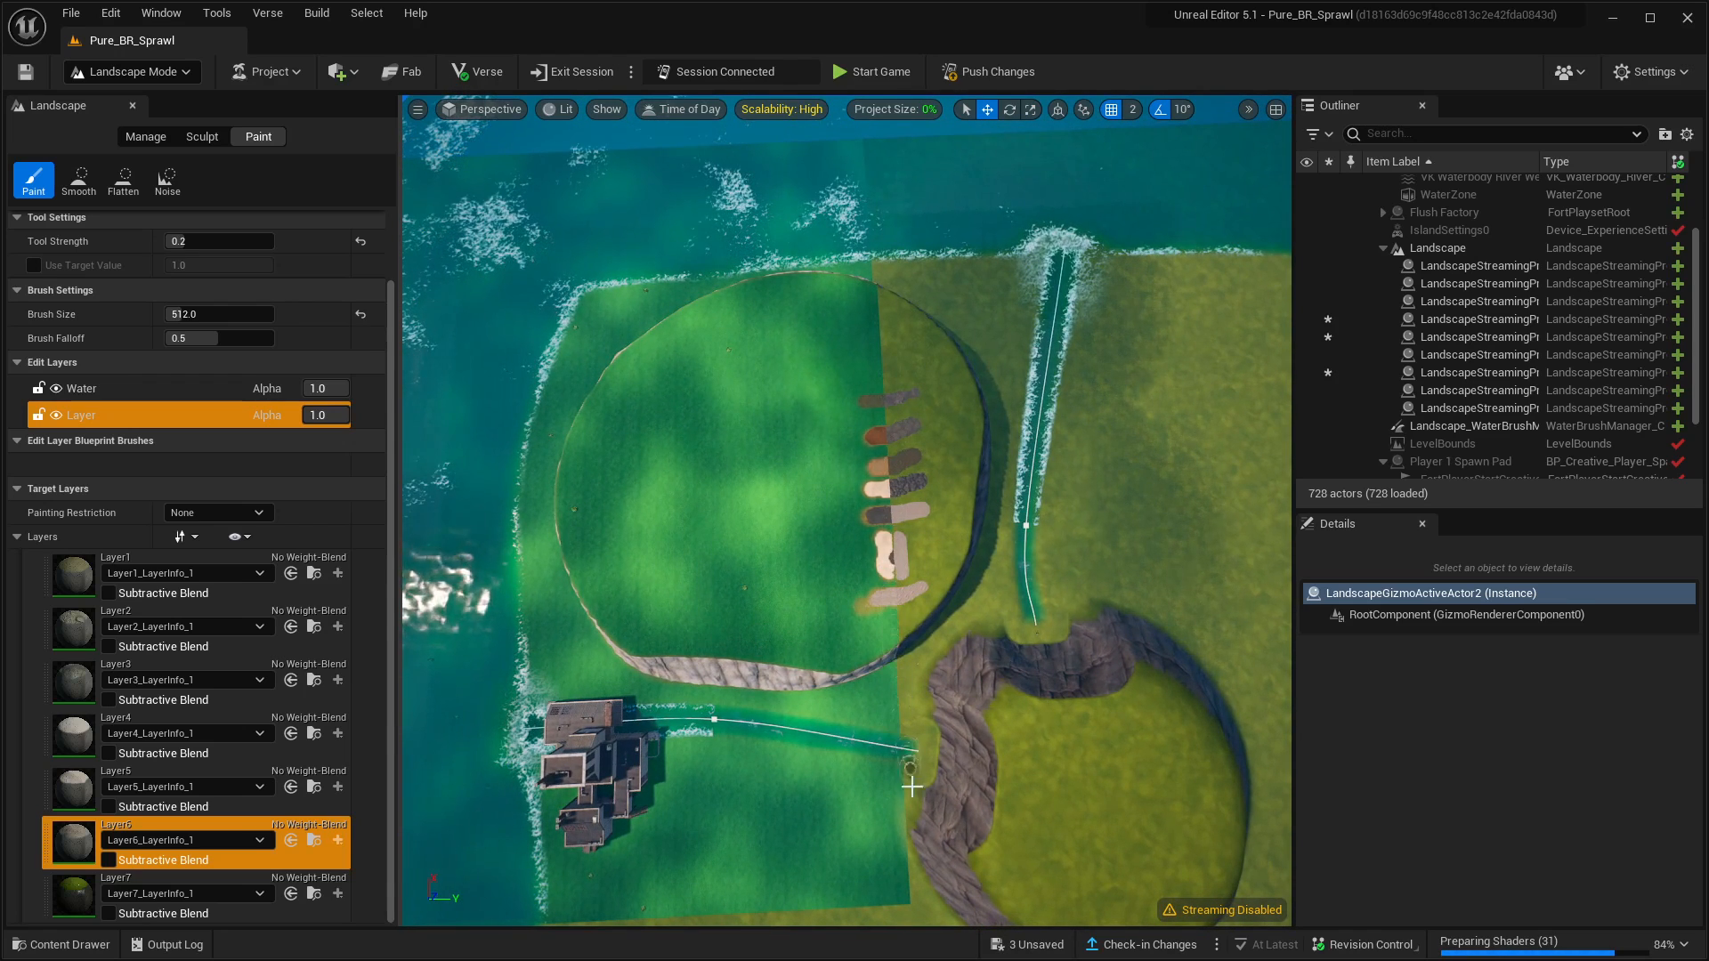
{"action": "scroll", "coordinate": [799, 653], "scroll_direction": "up", "scroll_amount": 8}
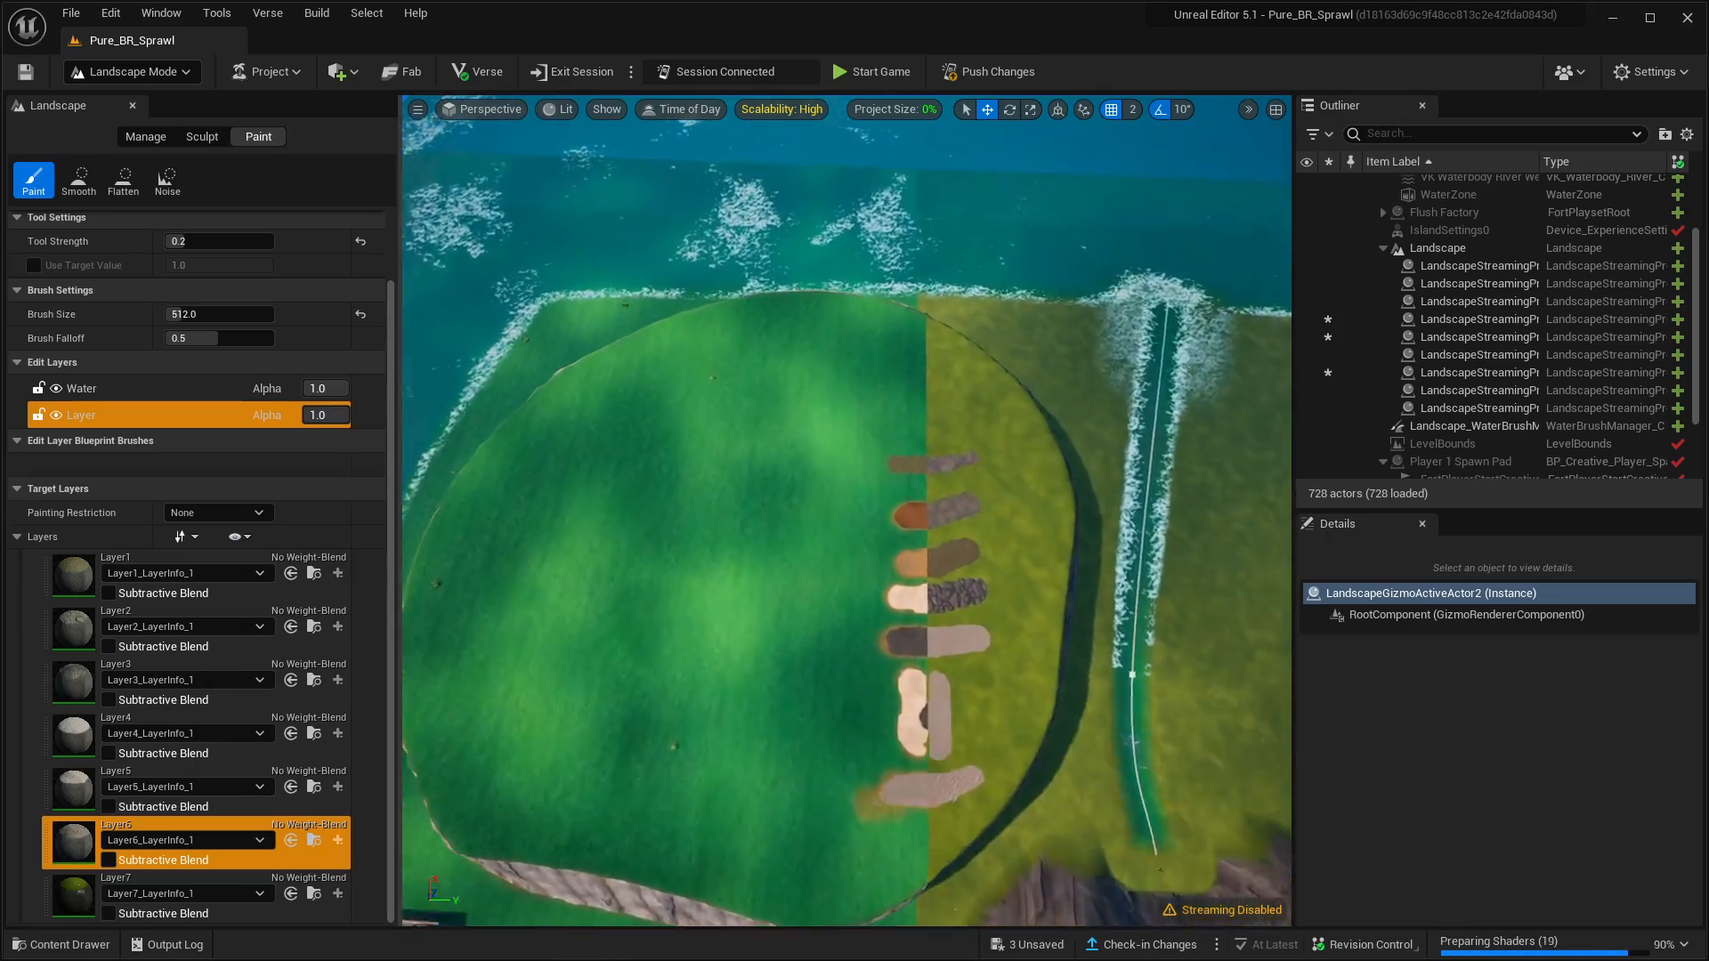
{"action": "scroll", "coordinate": [821, 711], "scroll_direction": "up", "scroll_amount": 6}
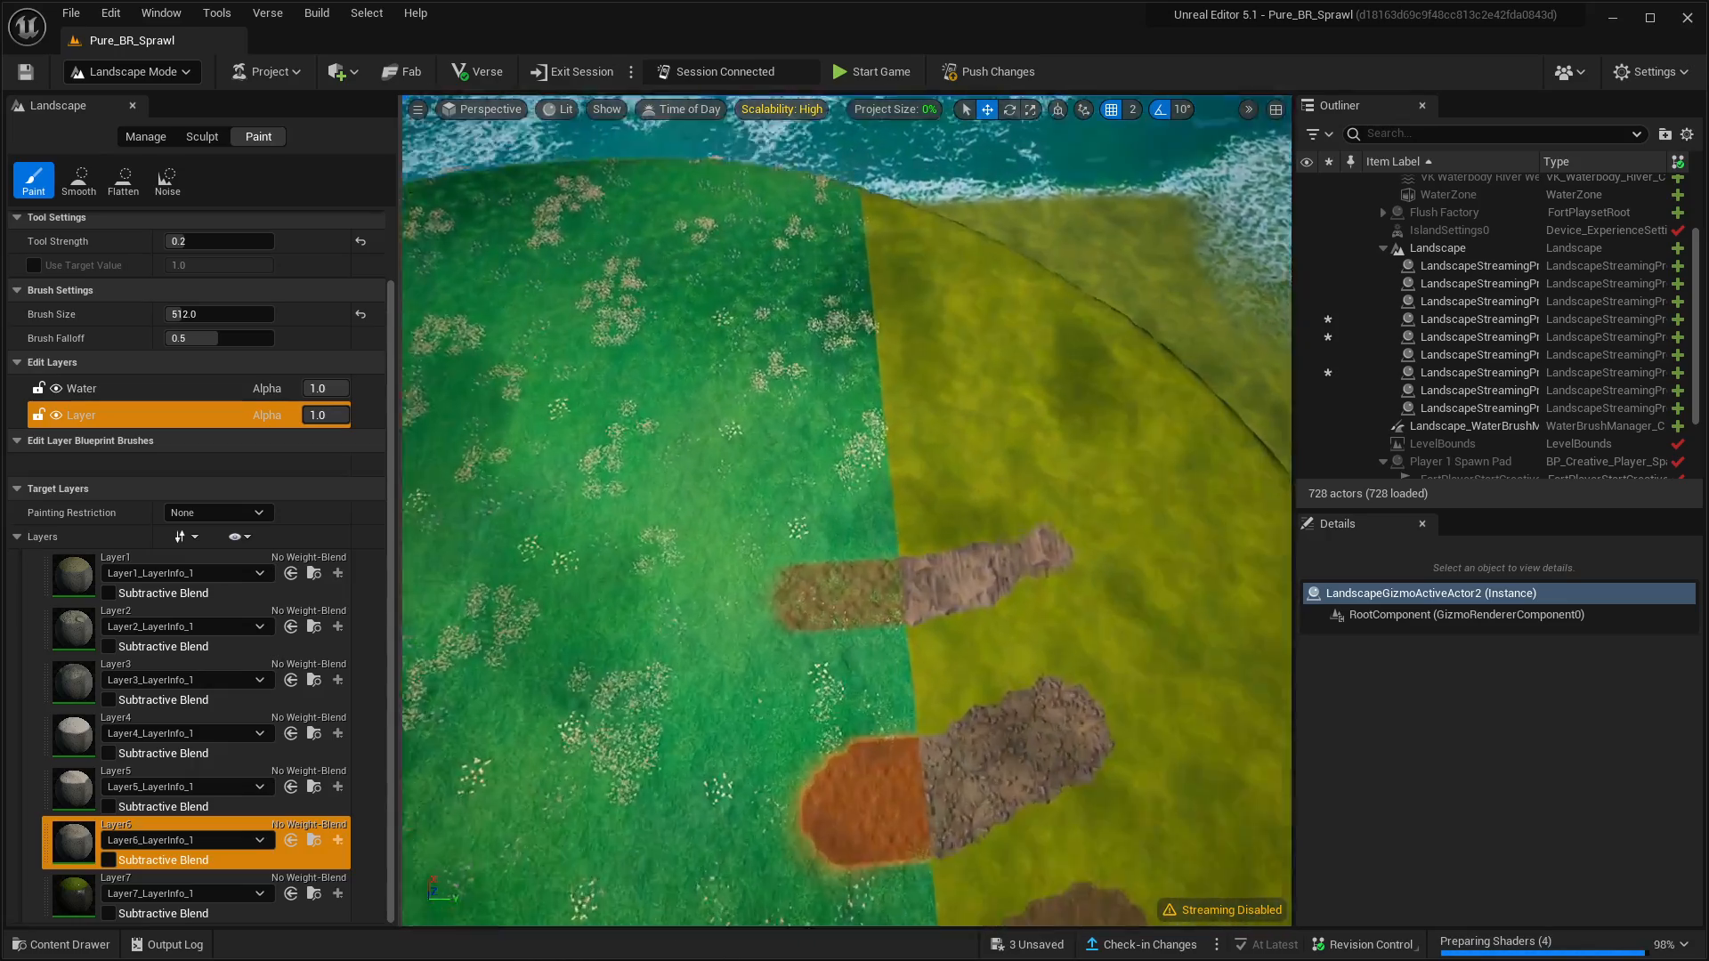
{"action": "middle_click_drag", "start_coordinate": [830, 636], "coordinate": [782, 633]}
{"action": "mouse_move", "coordinate": [672, 594]}
{"action": "left_mouse_down"}
{"action": "mouse_move", "coordinate": [599, 622]}
{"action": "mouse_move", "coordinate": [702, 624]}
{"action": "left_mouse_up"}
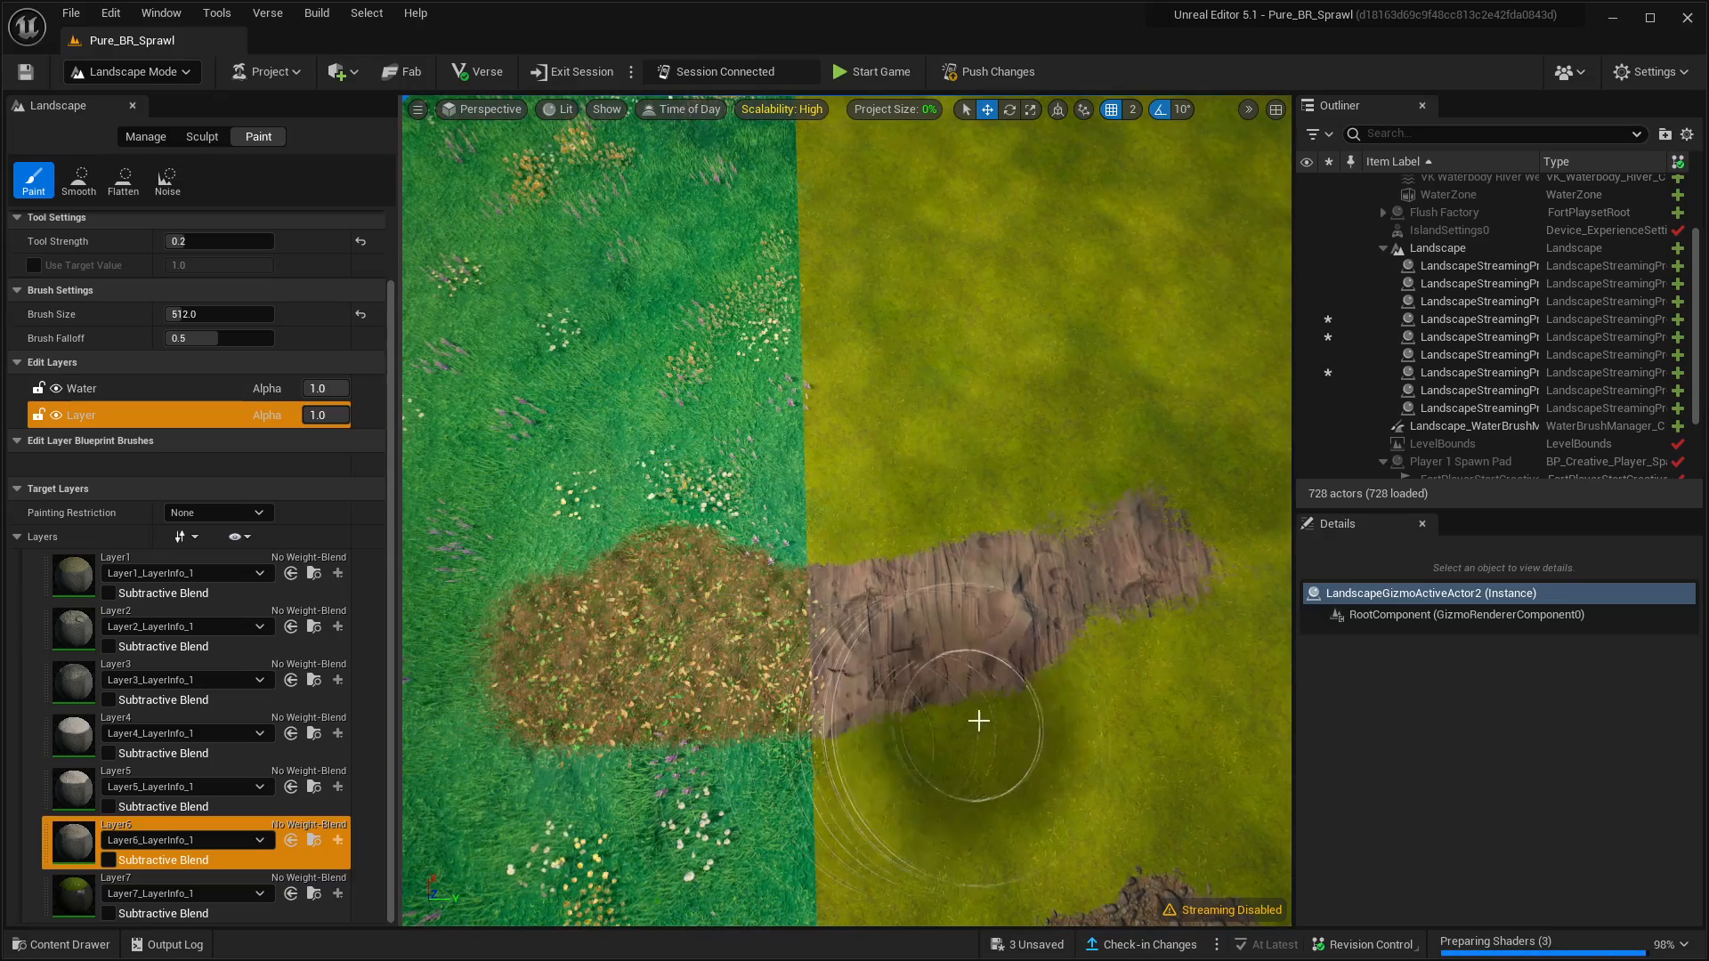
Paint a Layer7 strip across the tile border on the seaward side of the Layer6 strip
{"action": "scroll", "coordinate": [1015, 467], "scroll_direction": "down", "scroll_amount": 5}
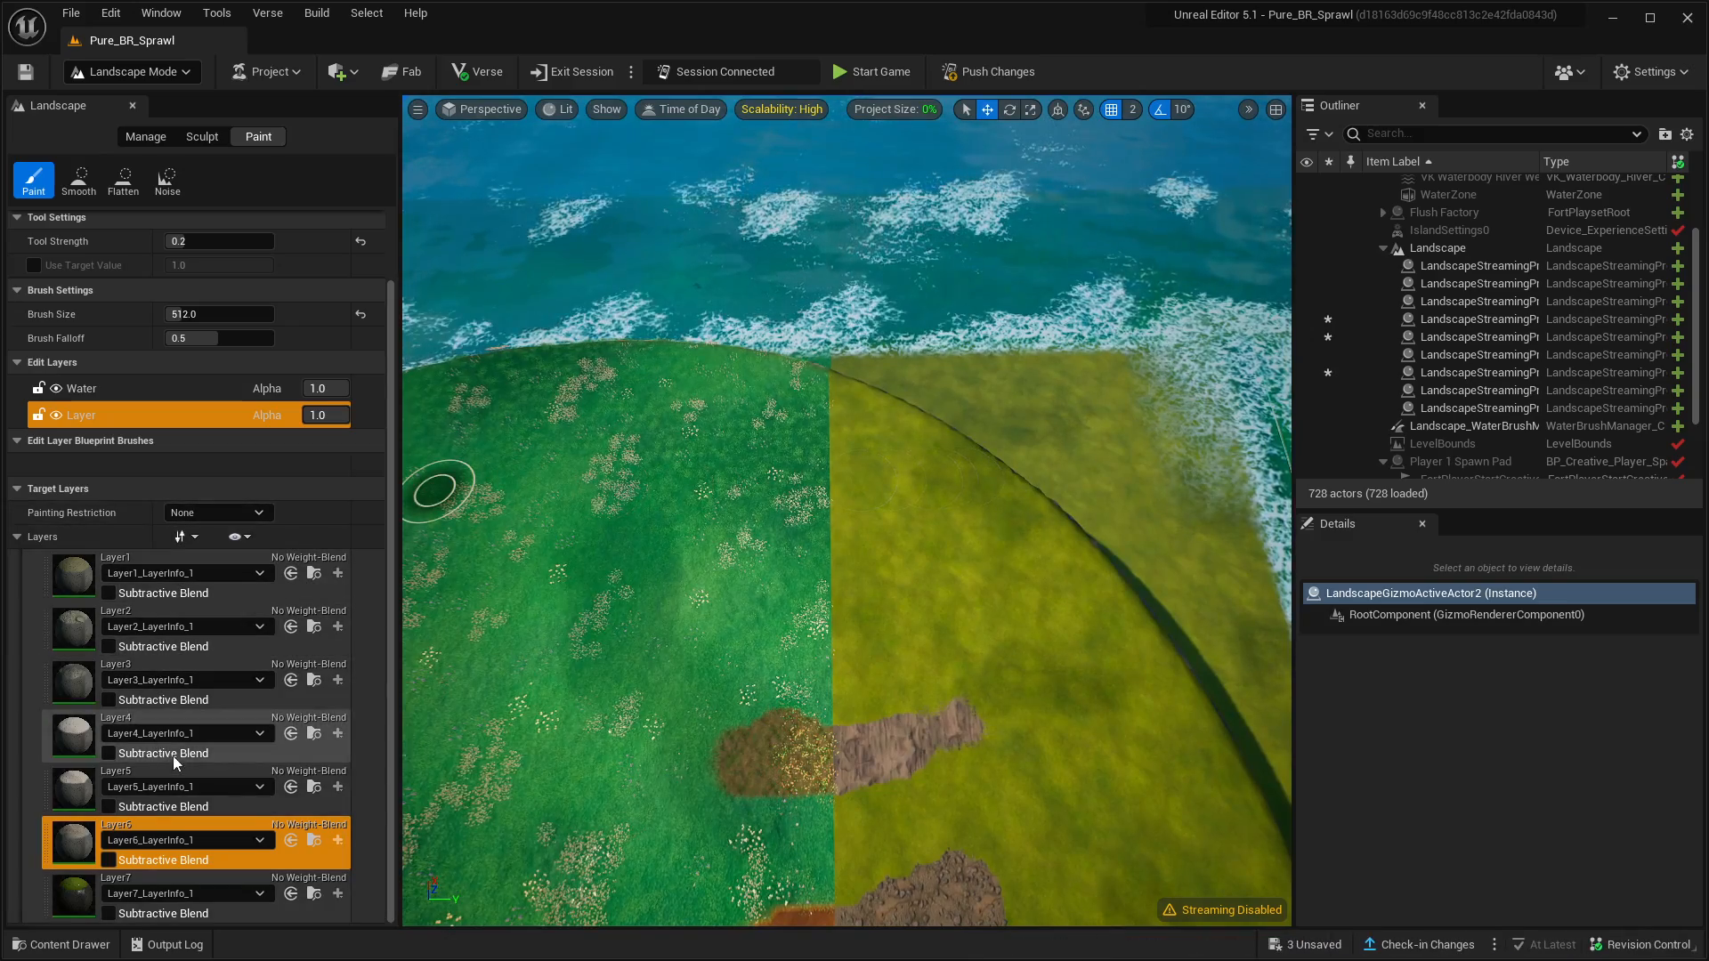
{"action": "left_click", "coordinate": [77, 899]}
{"action": "mouse_move", "coordinate": [1038, 591]}
{"action": "left_mouse_down"}
{"action": "mouse_move", "coordinate": [874, 603]}
{"action": "mouse_move", "coordinate": [840, 659]}
{"action": "left_mouse_up"}
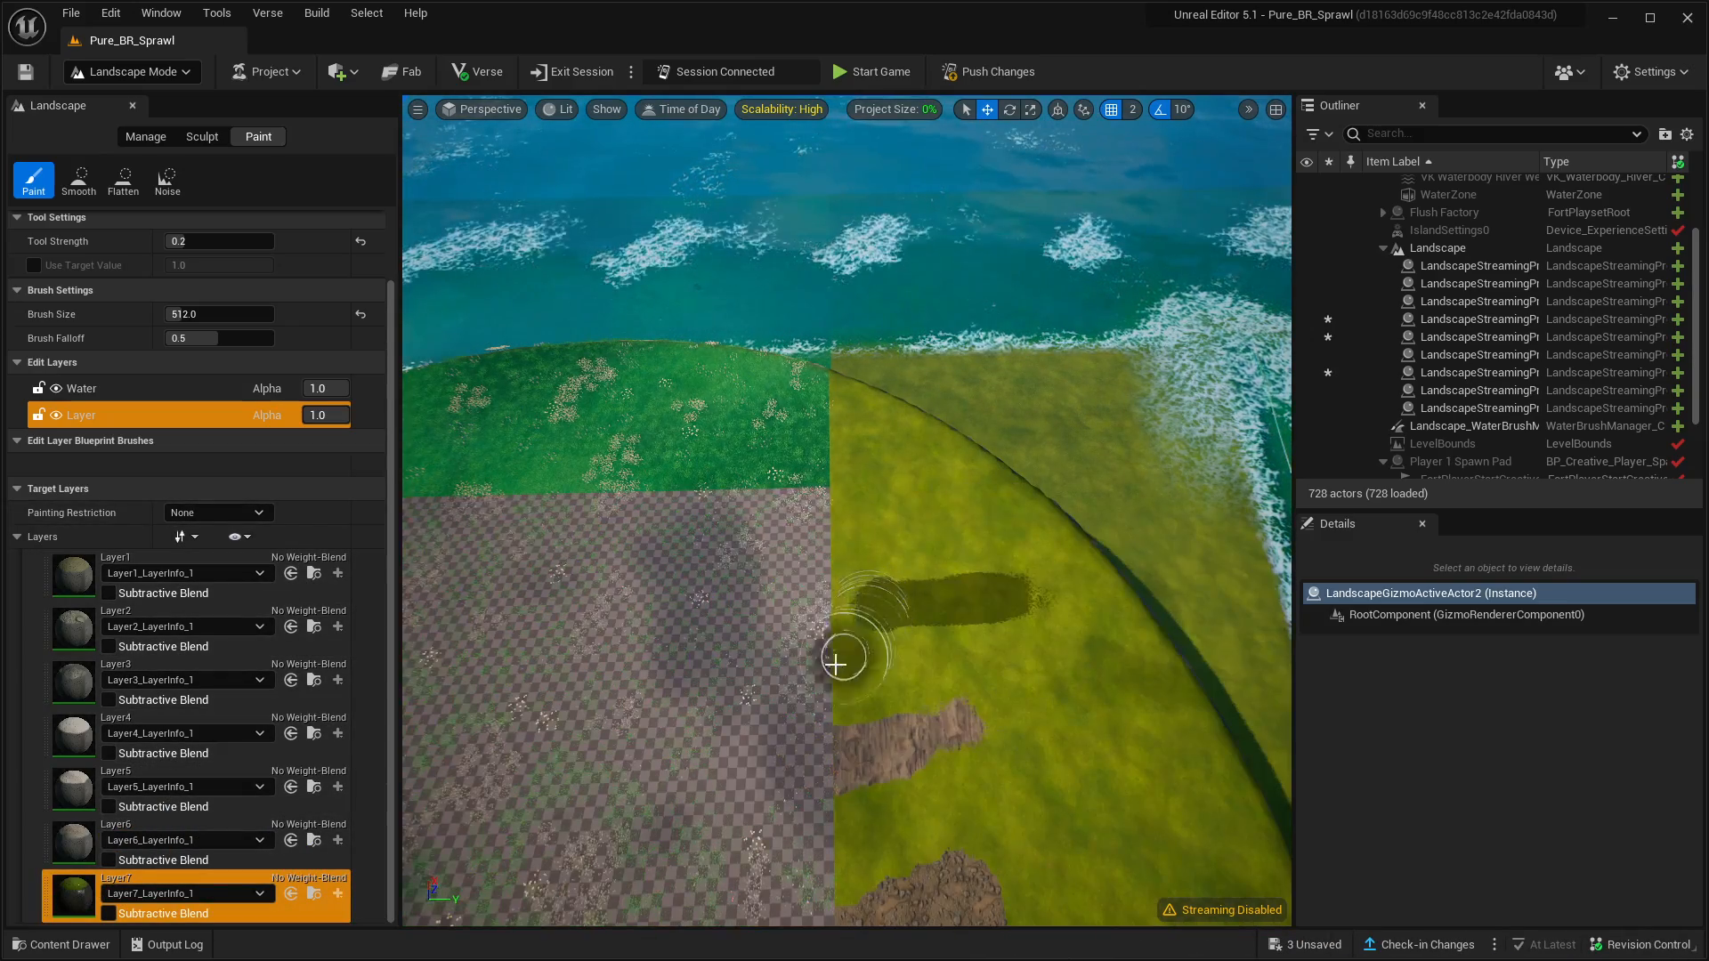
{"action": "scroll", "coordinate": [821, 686], "scroll_direction": "up", "scroll_amount": 10}
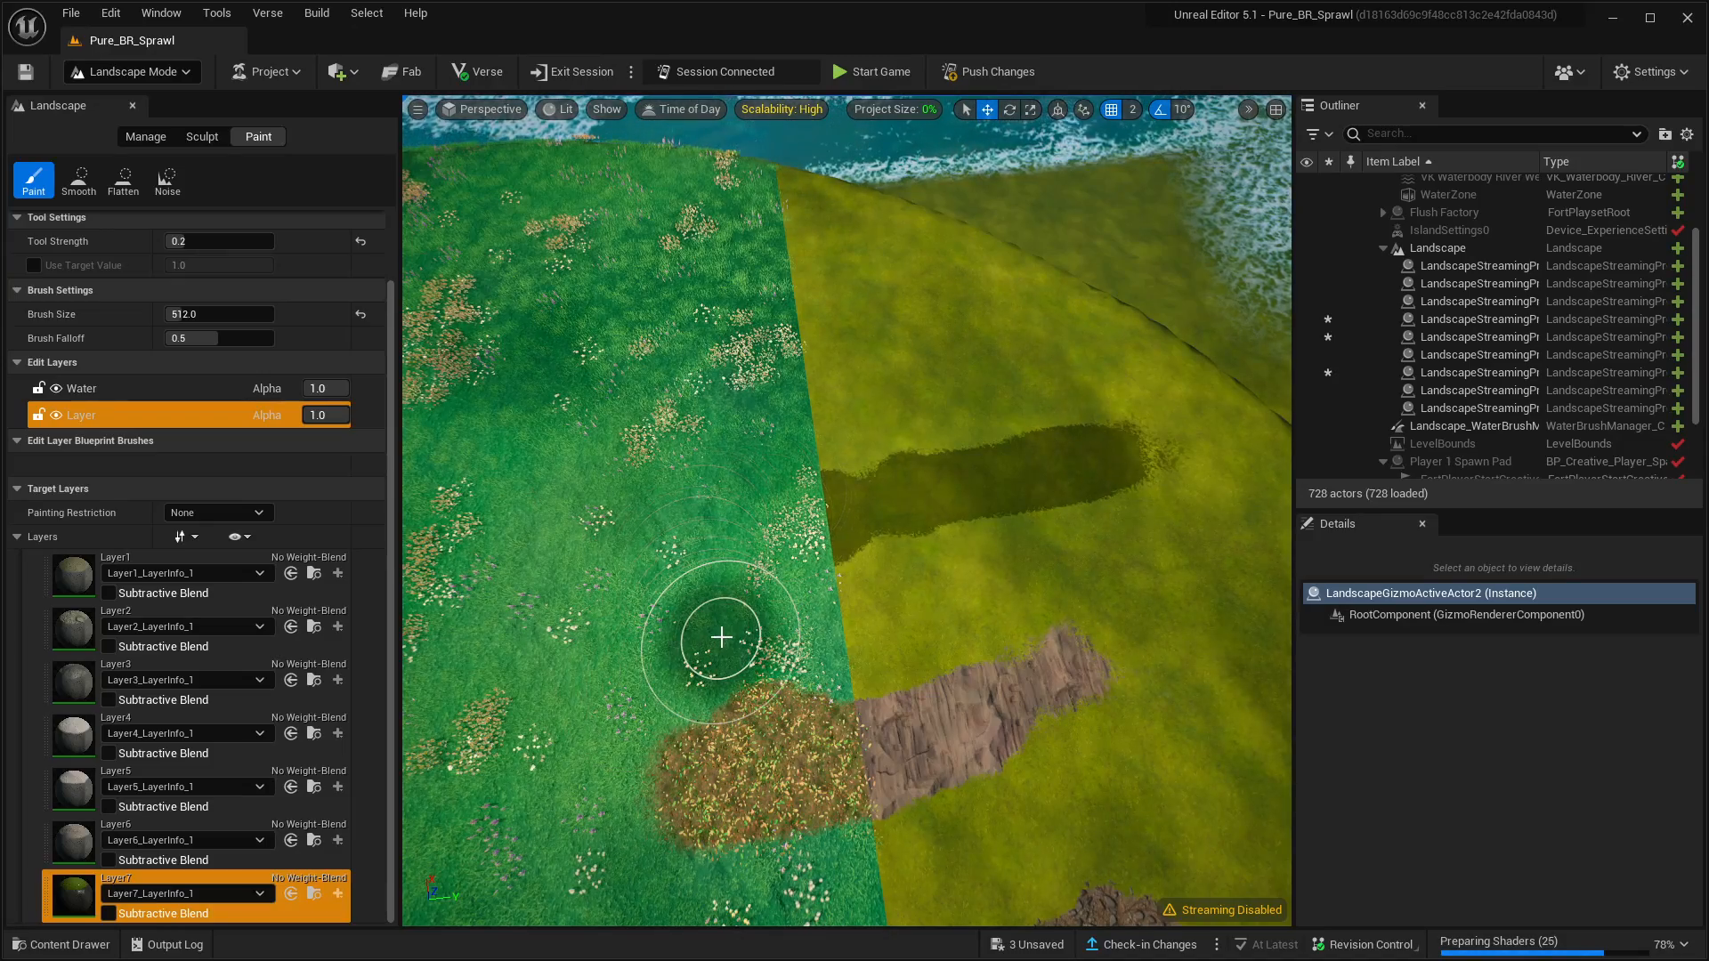
{"action": "scroll", "coordinate": [721, 638], "scroll_direction": "down", "scroll_amount": 10}
{"action": "scroll", "coordinate": [711, 570], "scroll_direction": "down", "scroll_amount": 5}
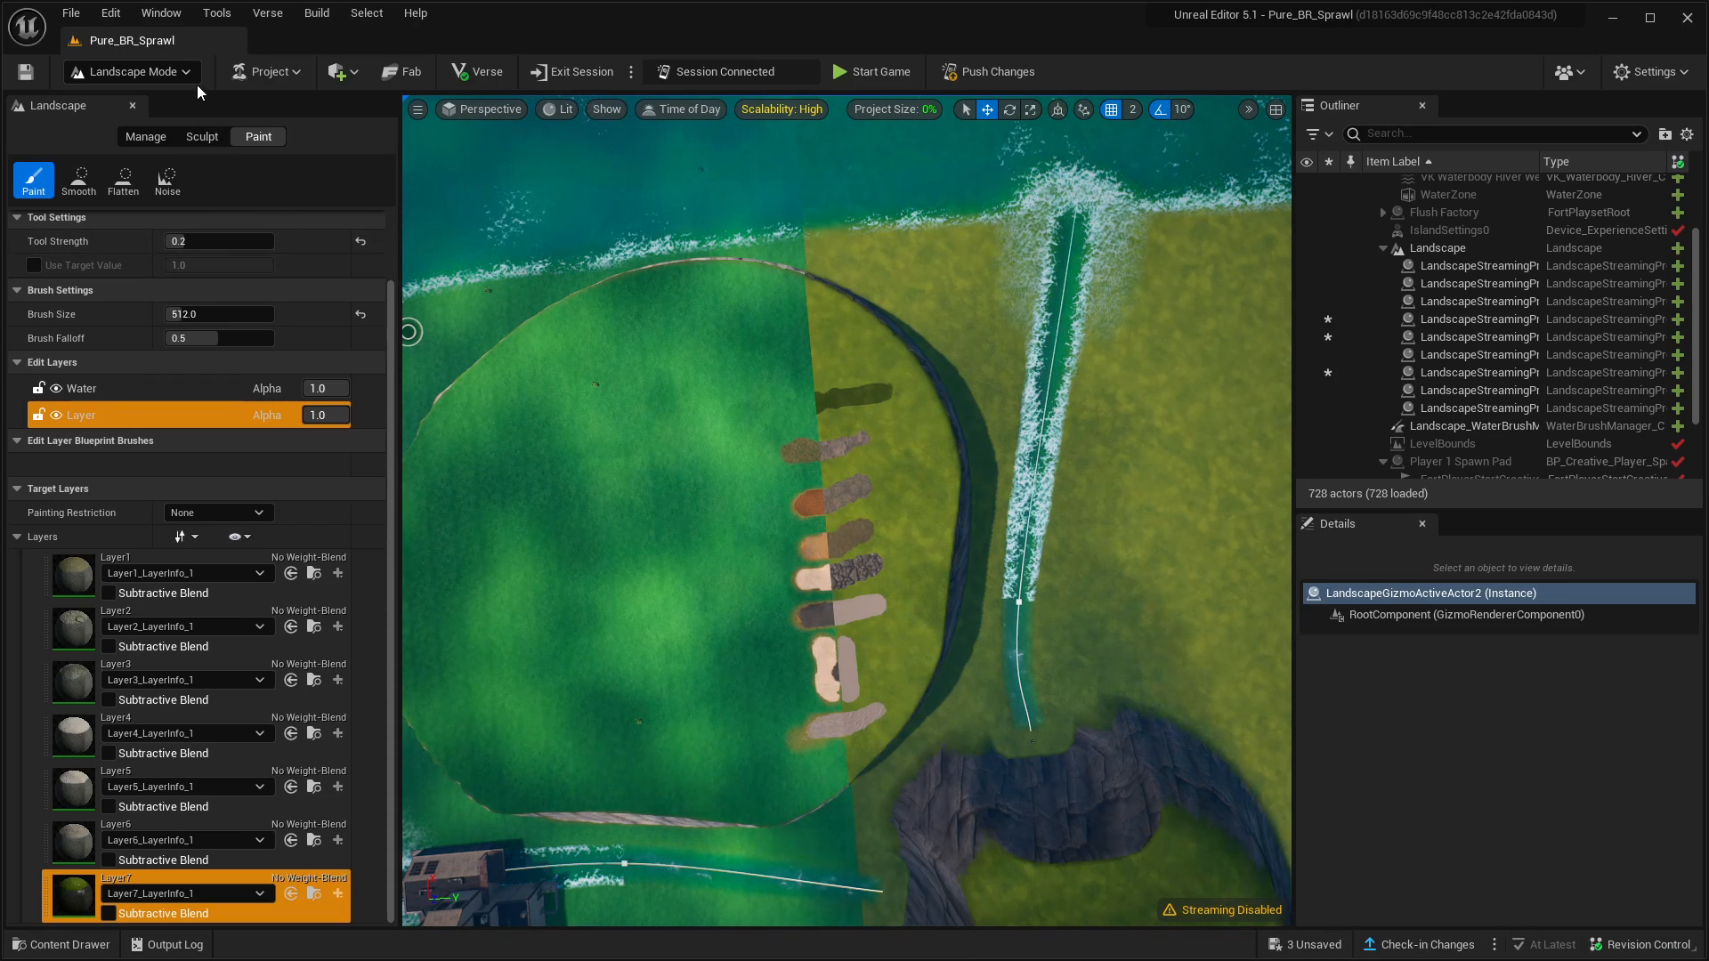
Switch the editor from Landscape mode to Selection mode
{"action": "left_click", "coordinate": [133, 71]}
{"action": "left_click", "coordinate": [67, 17]}
{"action": "left_click", "coordinate": [366, 13]}
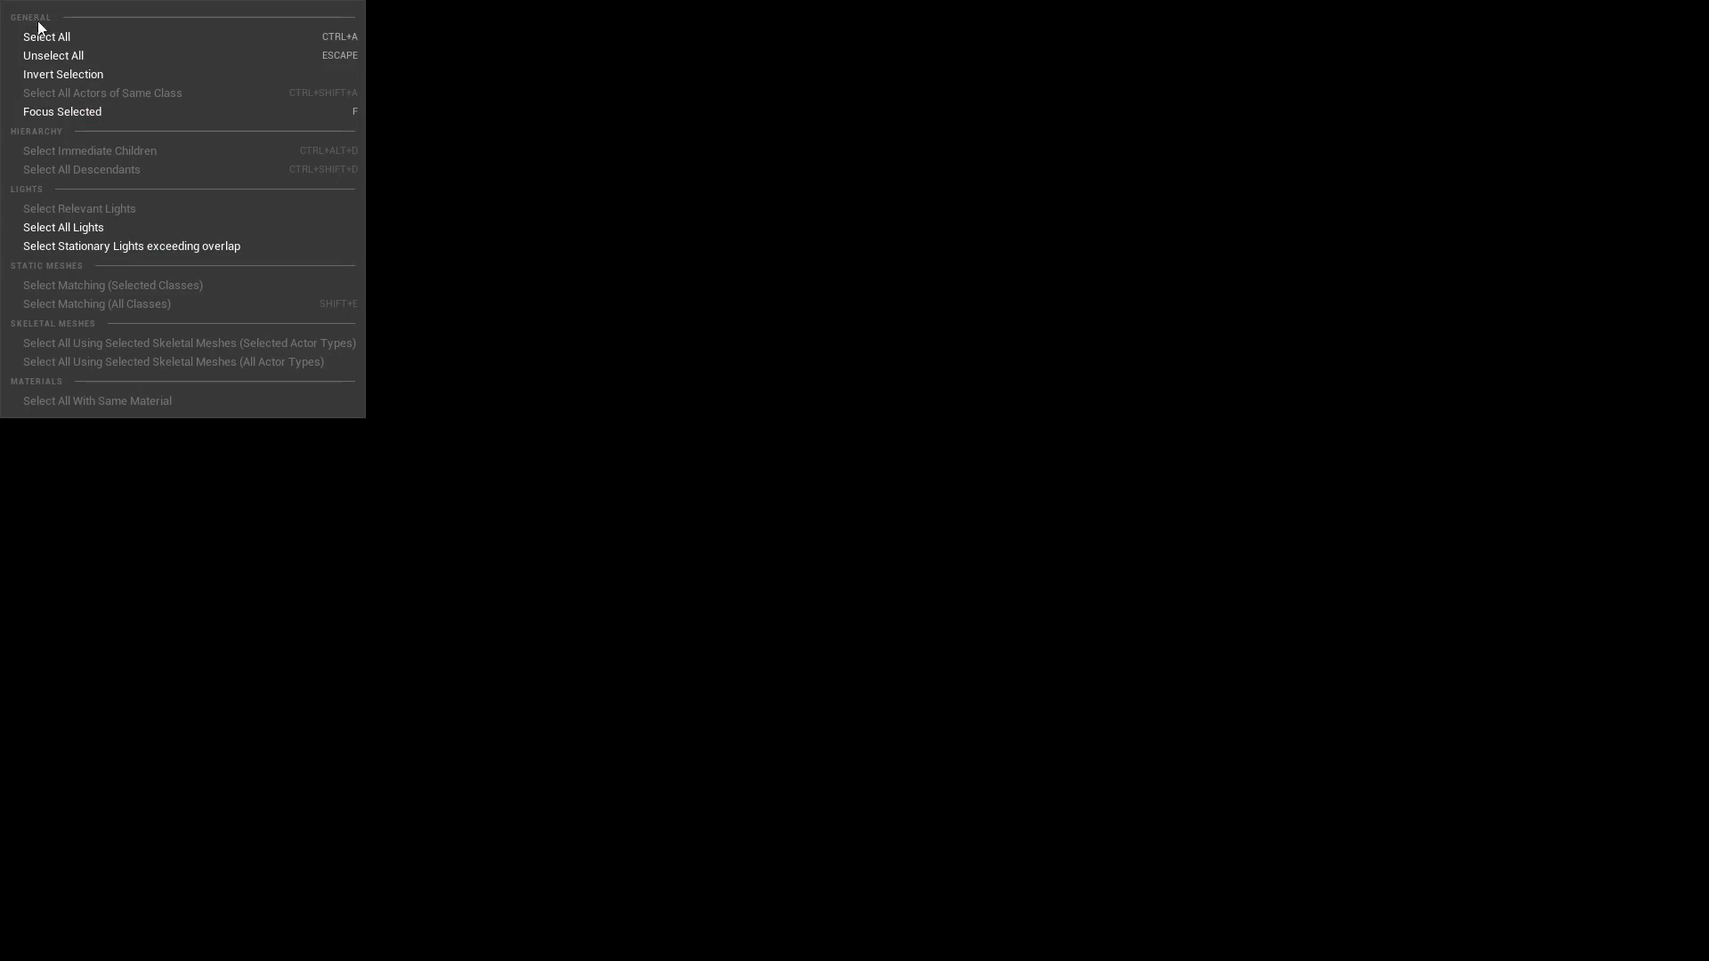
{"action": "left_click", "coordinate": [44, 51]}
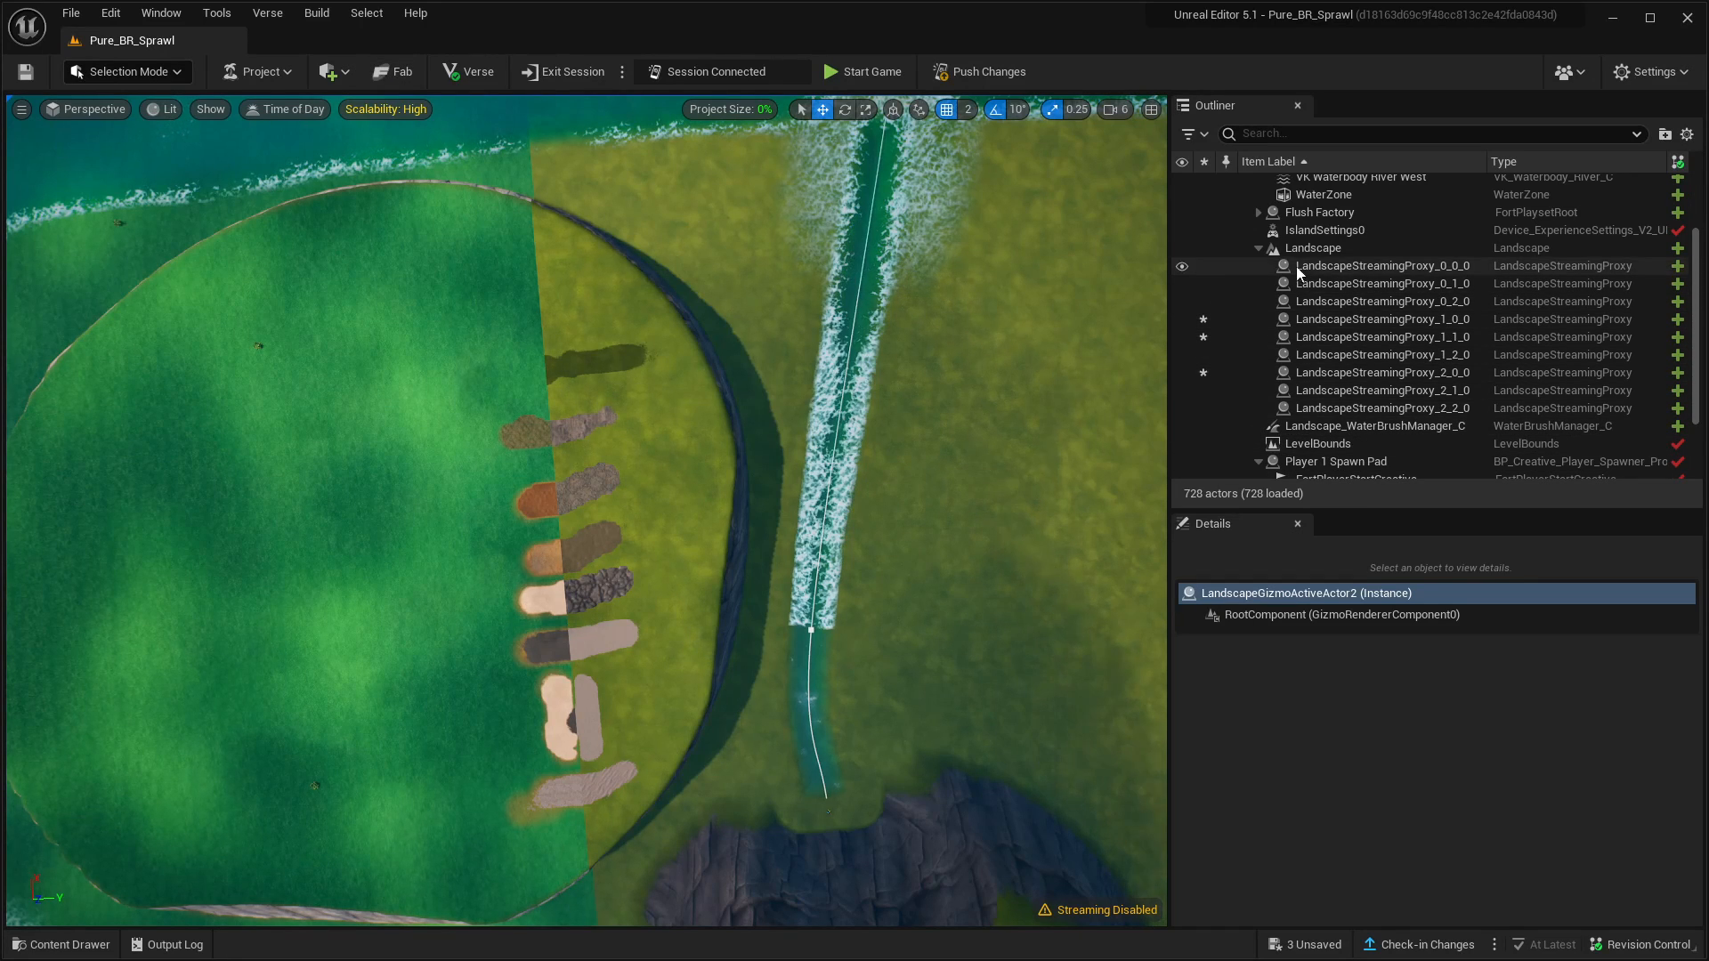
Move VK Waterbody River North over the painted strips along the border between the green and yellow tiles
{"action": "left_click", "coordinate": [1259, 247]}
{"action": "scroll", "coordinate": [1344, 307], "scroll_direction": "up", "scroll_amount": 1}
{"action": "left_click", "coordinate": [1359, 238]}
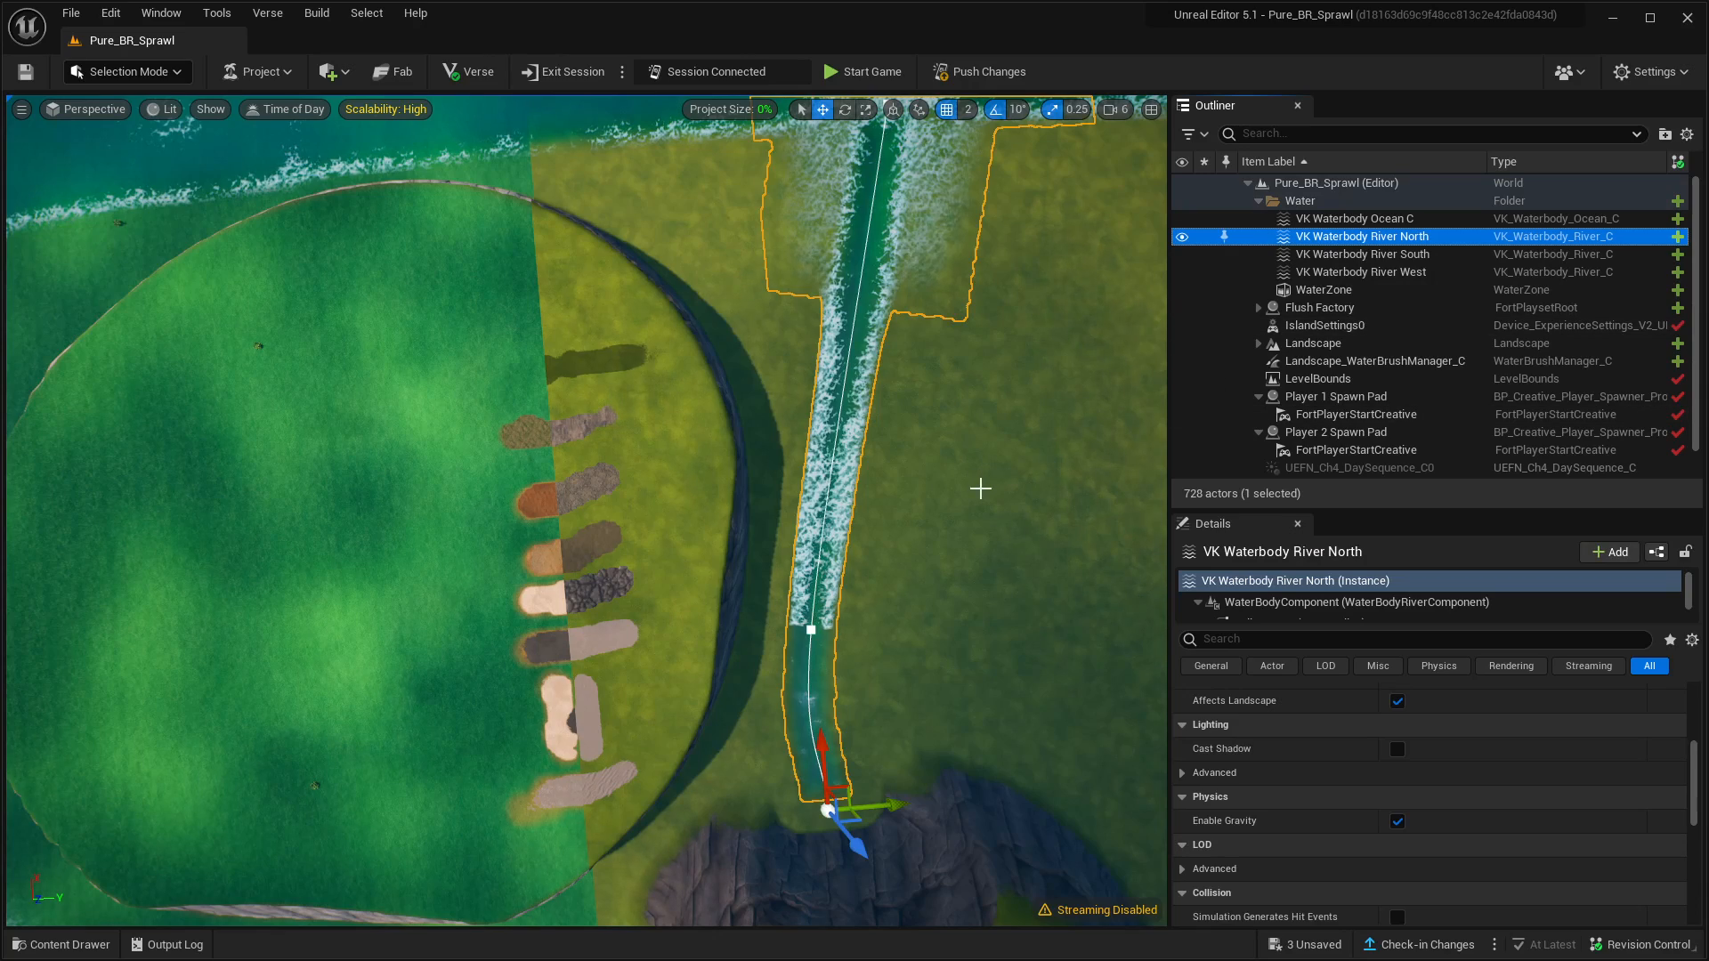
{"action": "key", "text": "f"}
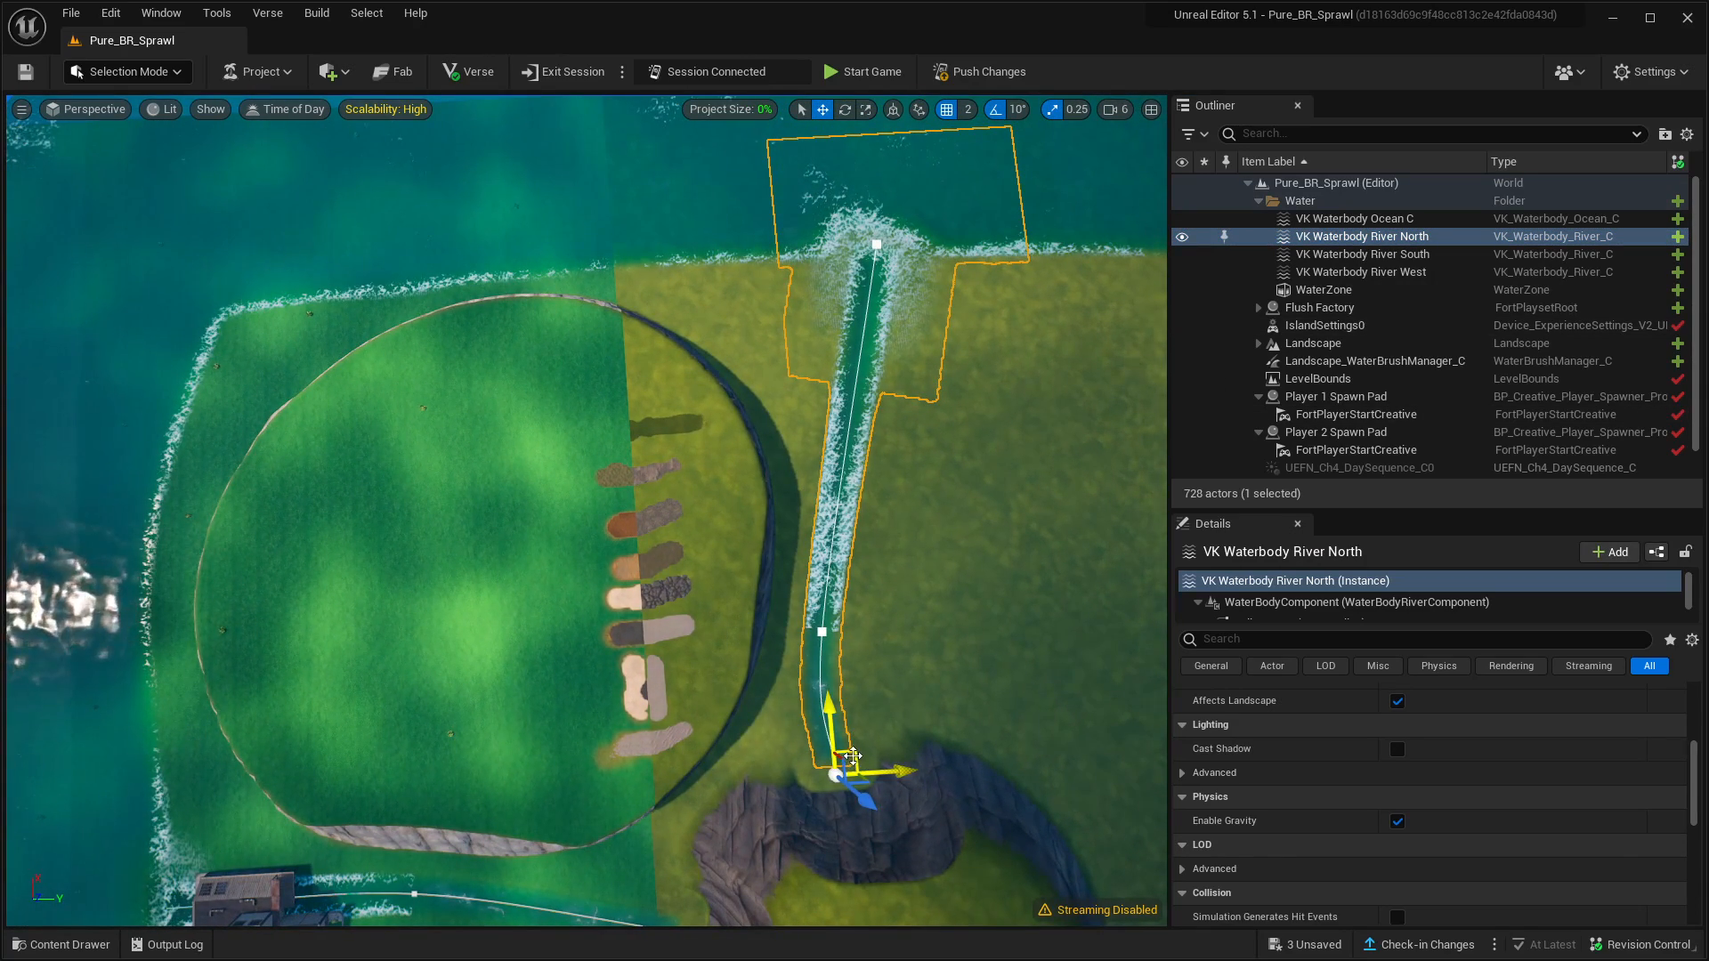
{"action": "scroll", "coordinate": [1611, 697], "scroll_direction": "up", "scroll_amount": 5}
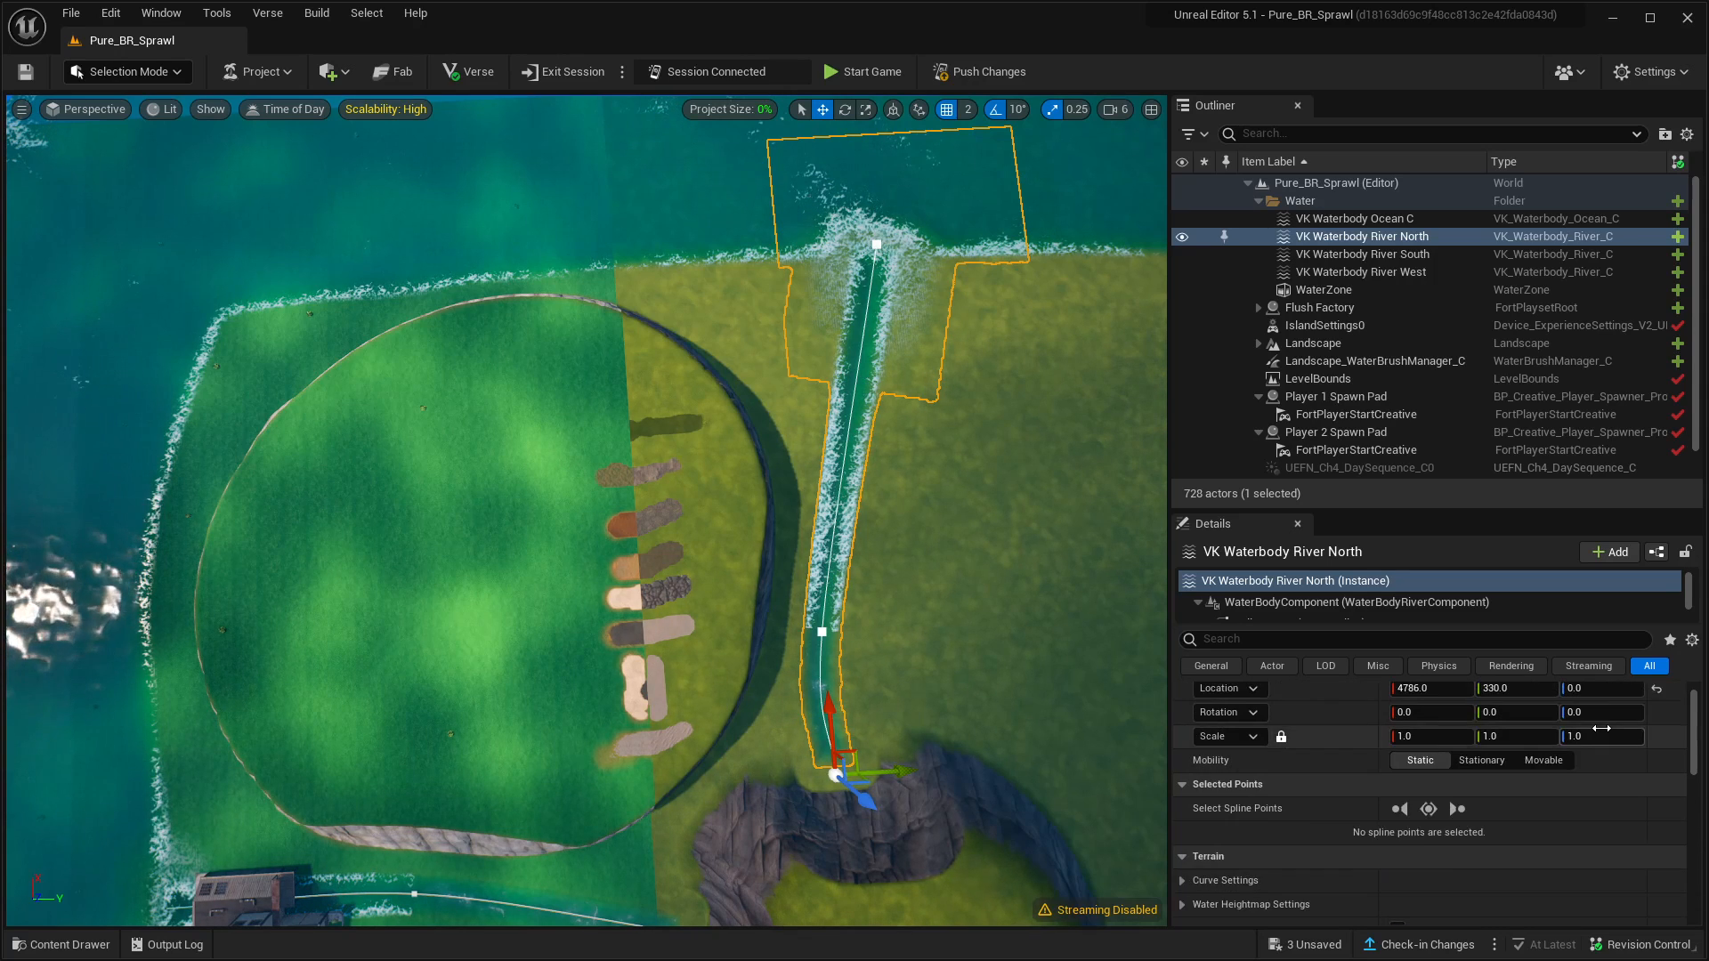
{"action": "scroll", "coordinate": [1602, 728], "scroll_direction": "down", "scroll_amount": 1}
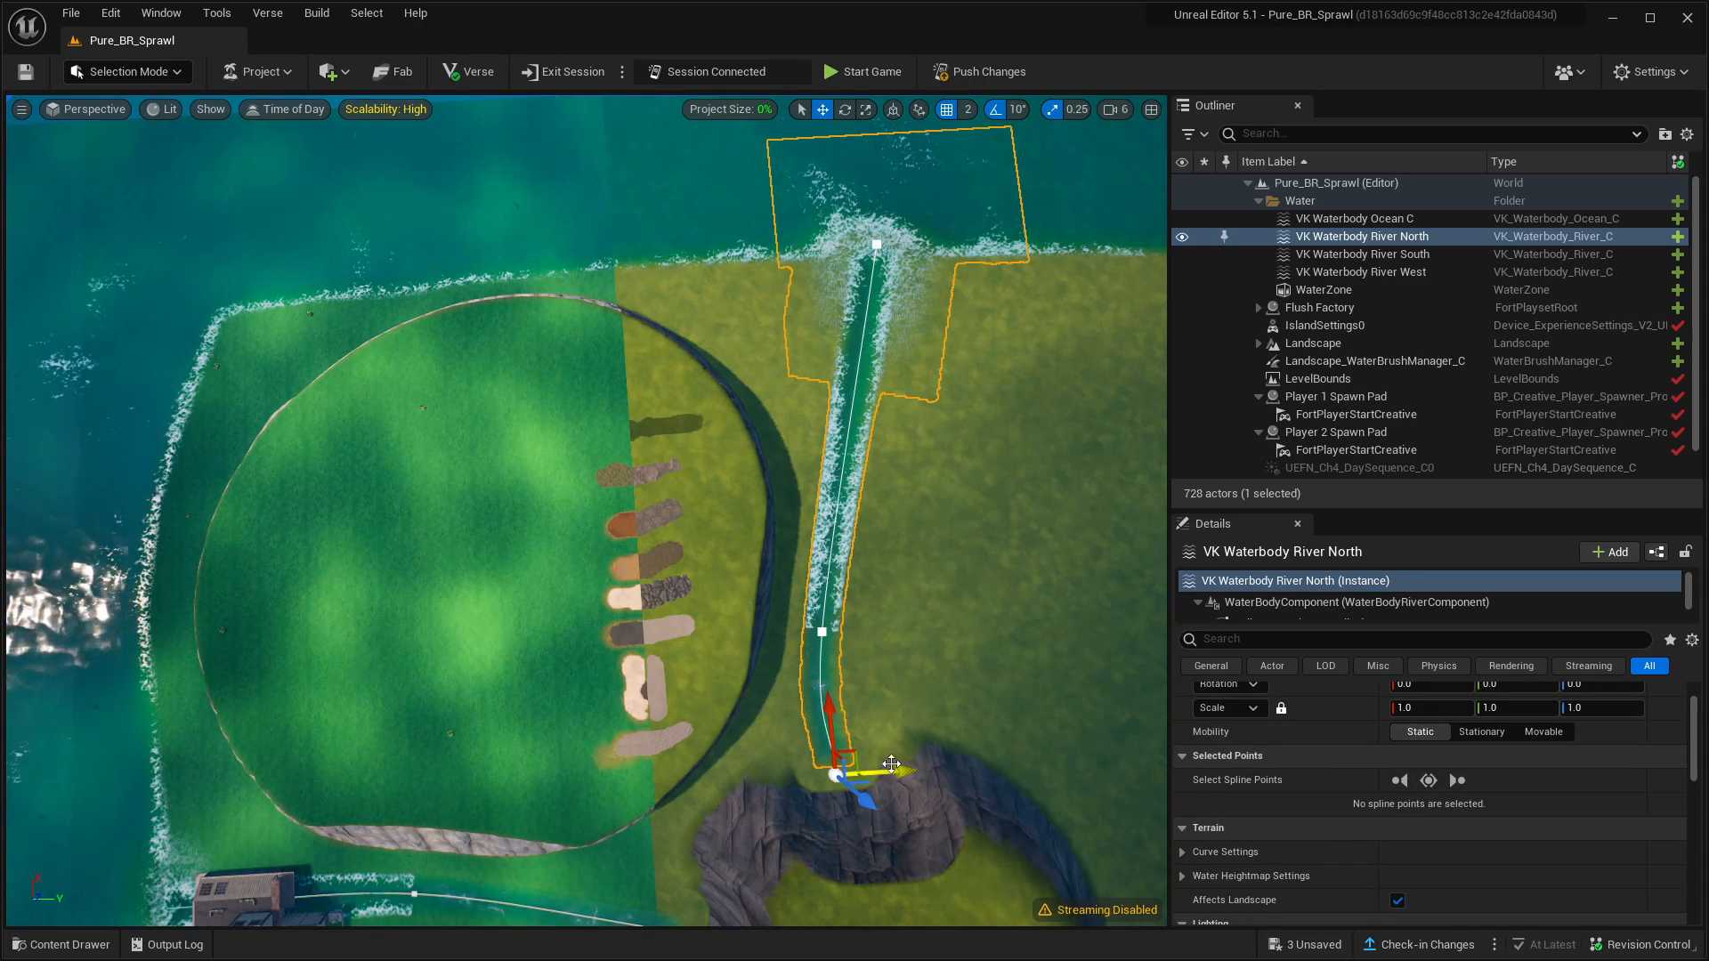
{"action": "left_click_drag", "start_coordinate": [854, 754], "coordinate": [680, 801]}
{"action": "right_click_drag", "start_coordinate": [922, 670], "coordinate": [912, 660]}
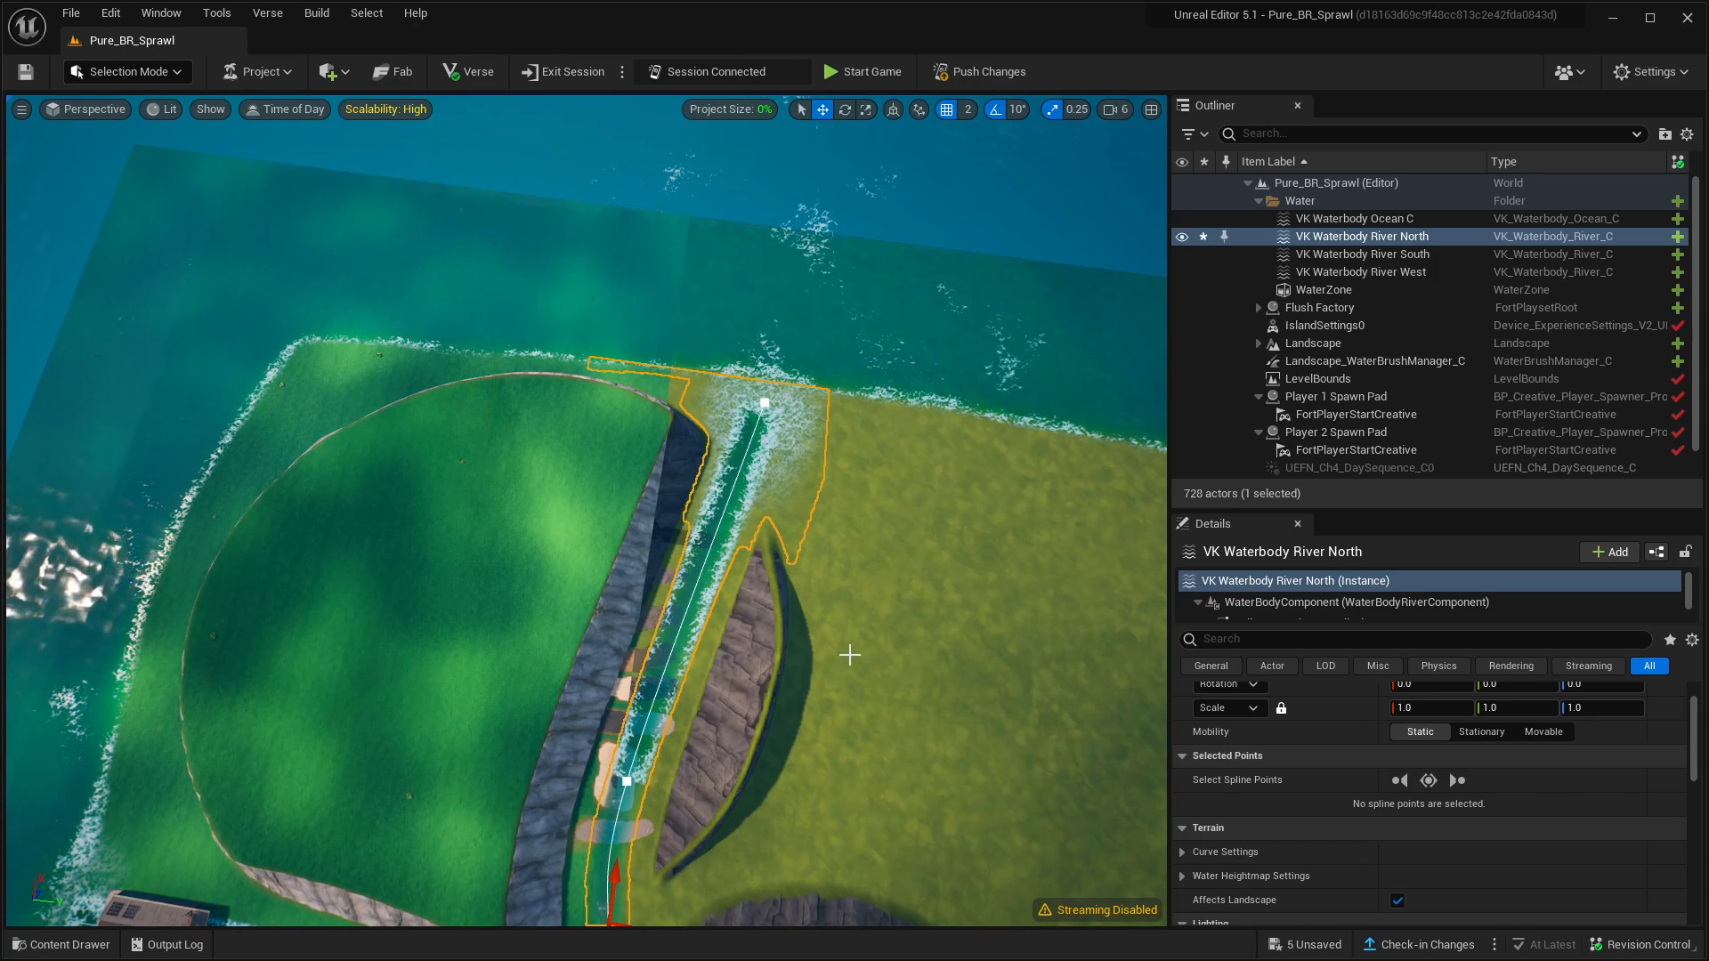
{"action": "right_click_drag", "start_coordinate": [883, 642], "coordinate": [875, 638]}
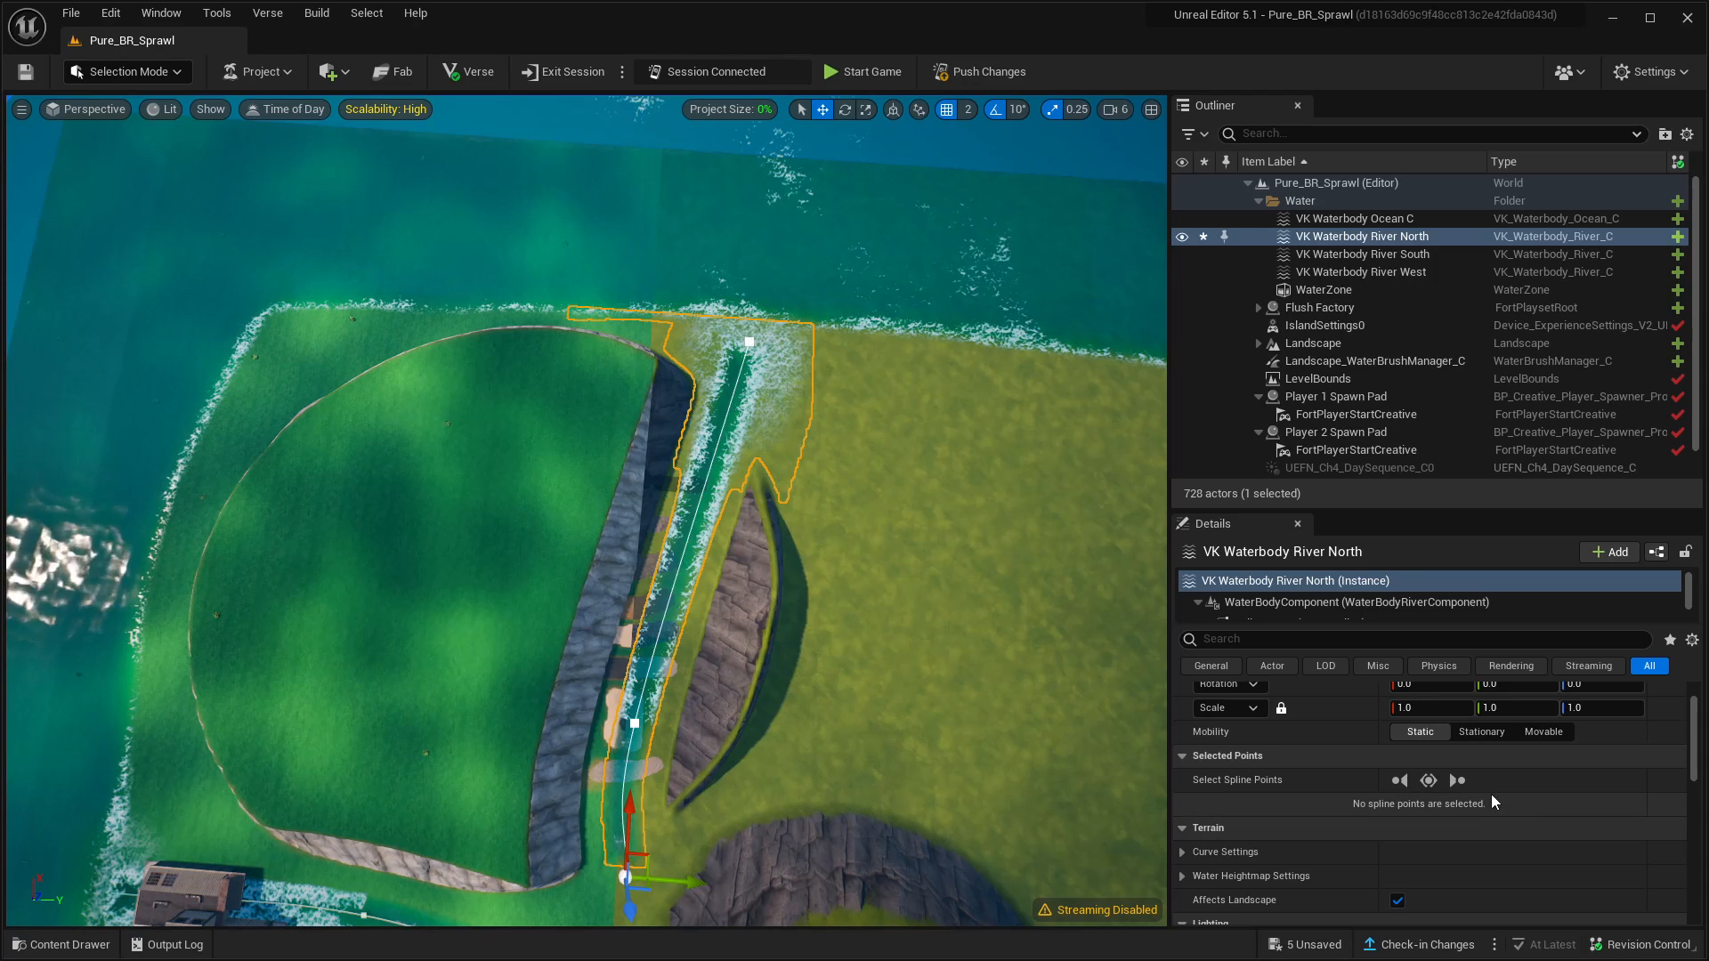
Move River North's seaward spline point to about X 20427, Y -111, and its middle point to about X 5081, Y -558
{"action": "left_click", "coordinate": [1456, 785]}
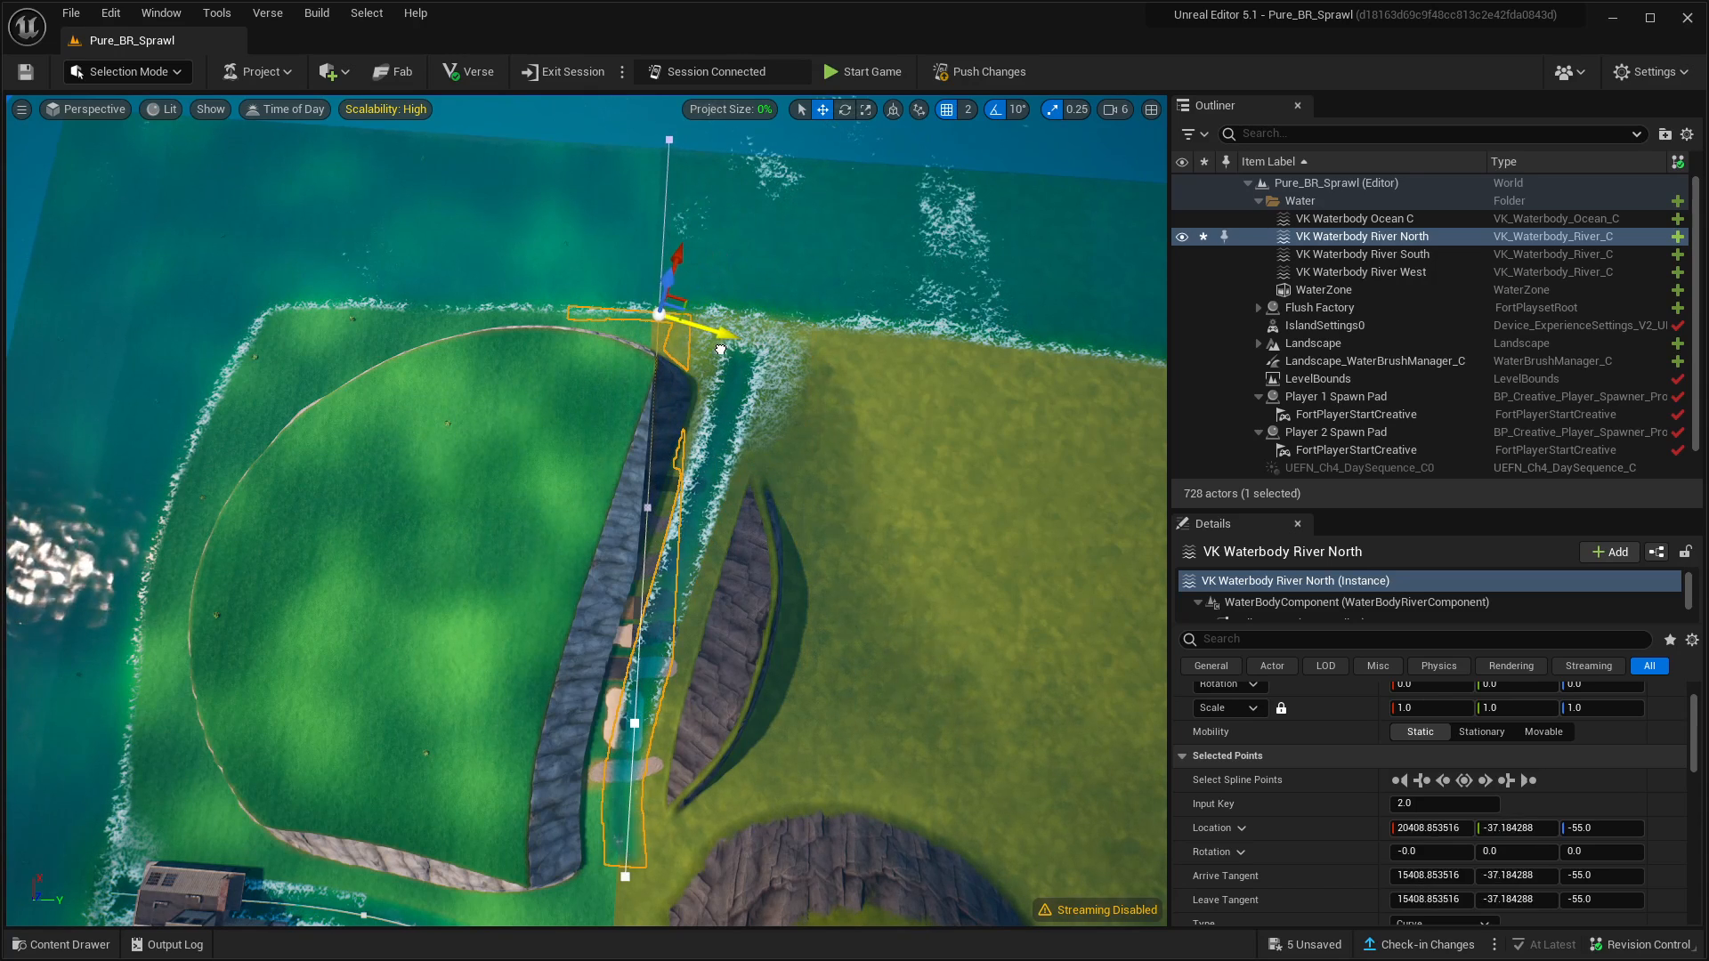
{"action": "mouse_move", "coordinate": [817, 533]}
{"action": "right_mouse_down"}
{"action": "mouse_move", "coordinate": [903, 532]}
{"action": "mouse_move", "coordinate": [834, 532]}
{"action": "right_mouse_up"}
{"action": "right_click_drag", "start_coordinate": [587, 511], "coordinate": [616, 588]}
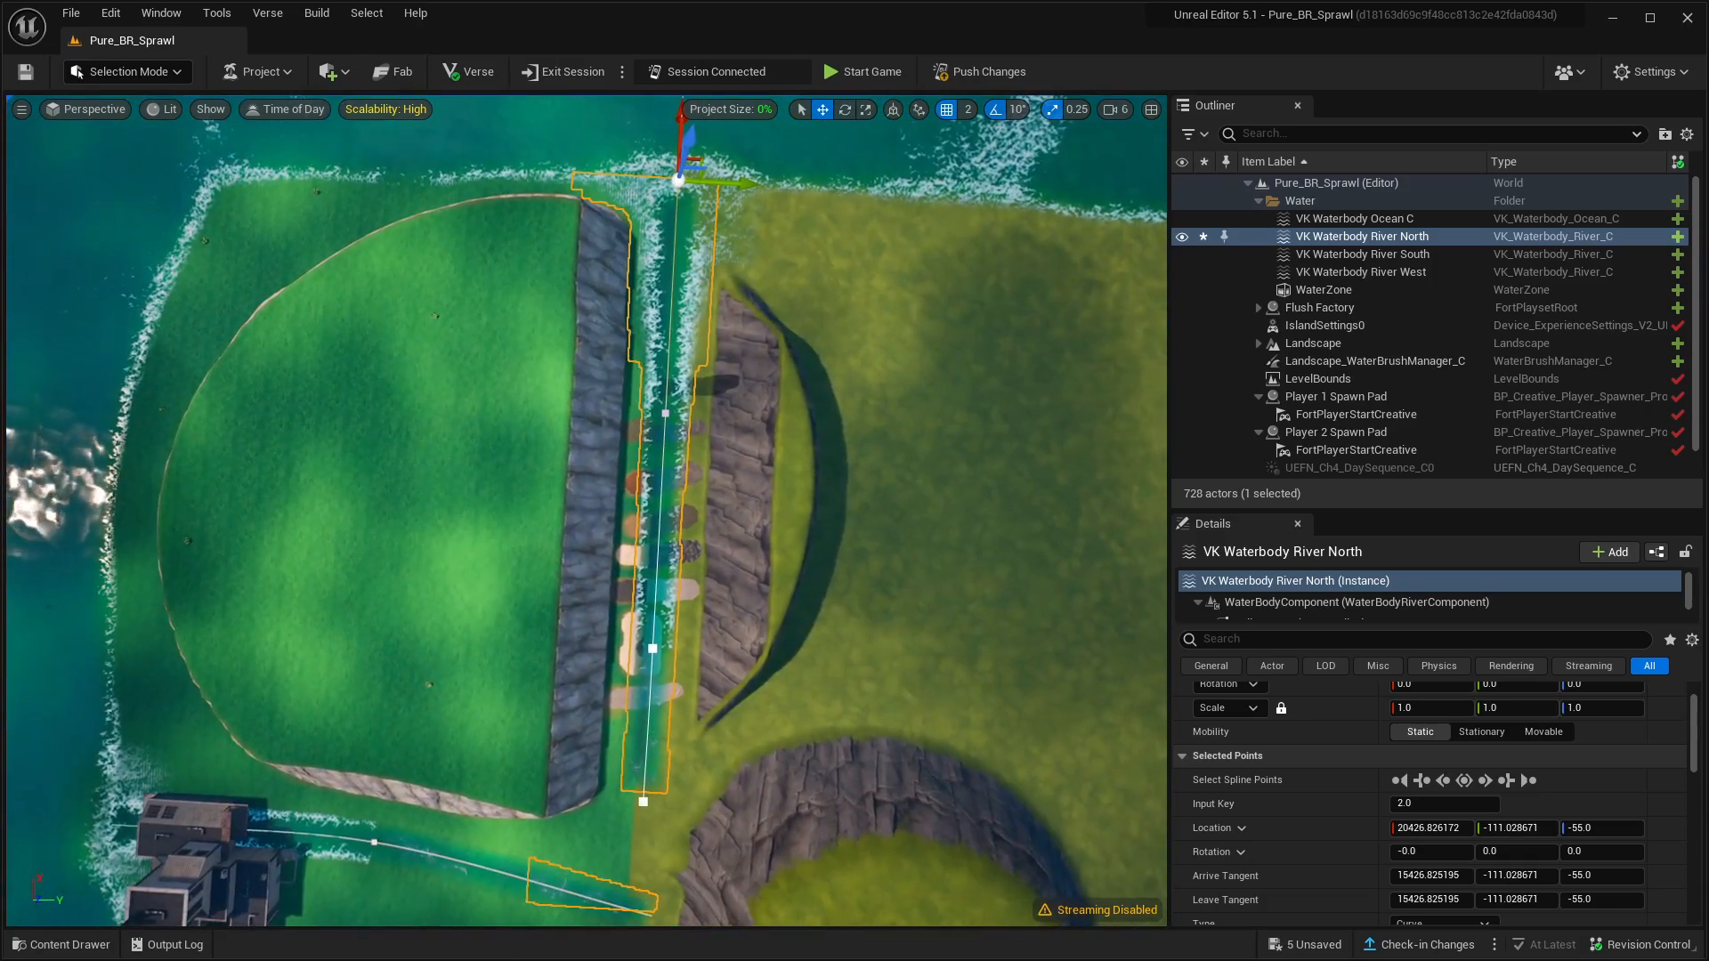
{"action": "left_click", "coordinate": [1485, 781]}
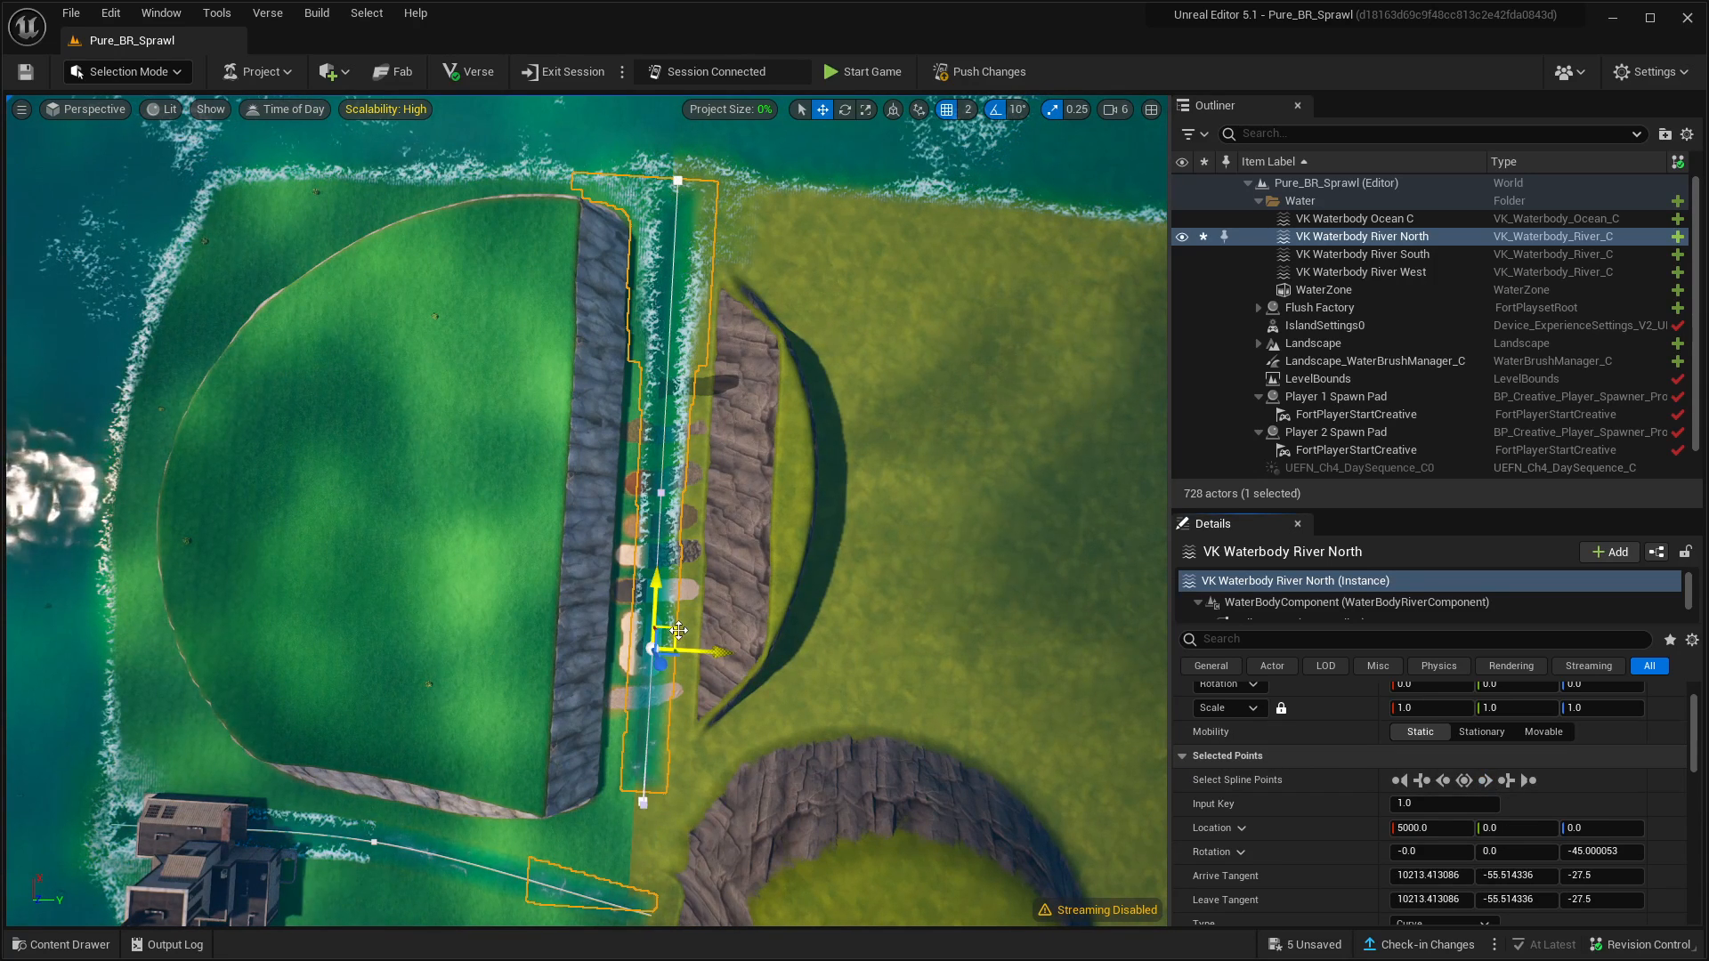
{"action": "left_click_drag", "start_coordinate": [677, 630], "coordinate": [658, 627]}
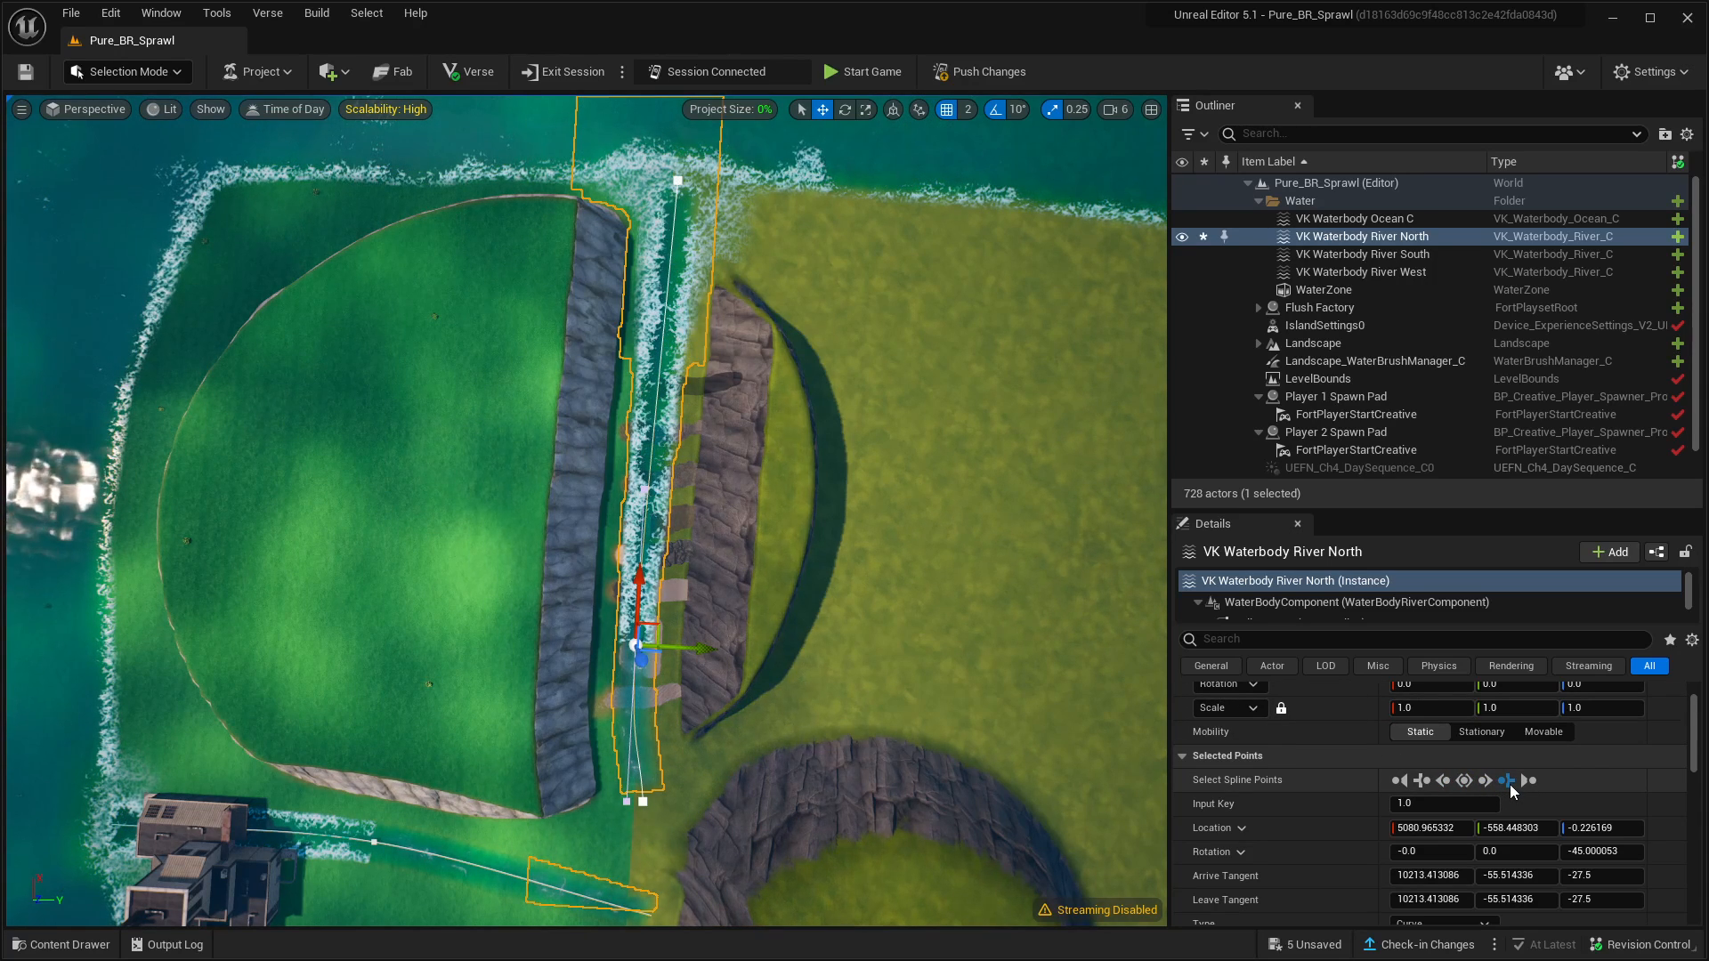
Add a River North spline point at about X 11838, Y 184, and shift the seaward end to about Y -435
{"action": "right_click", "coordinate": [656, 447]}
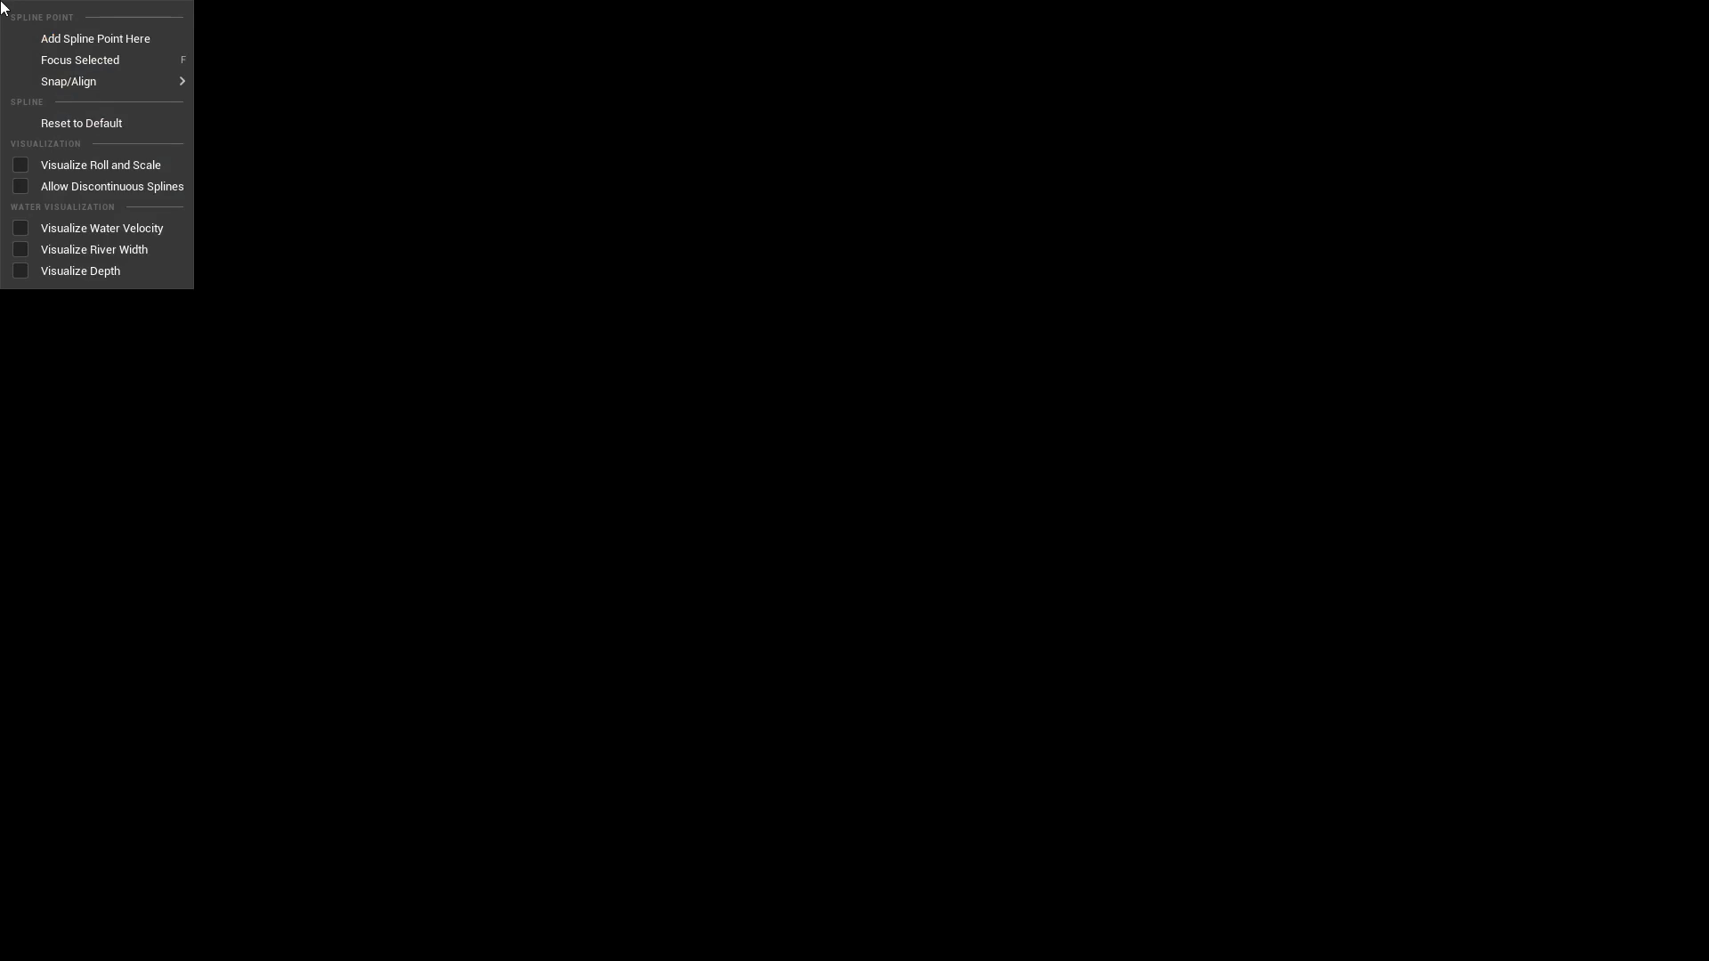
{"action": "left_click", "coordinate": [67, 39]}
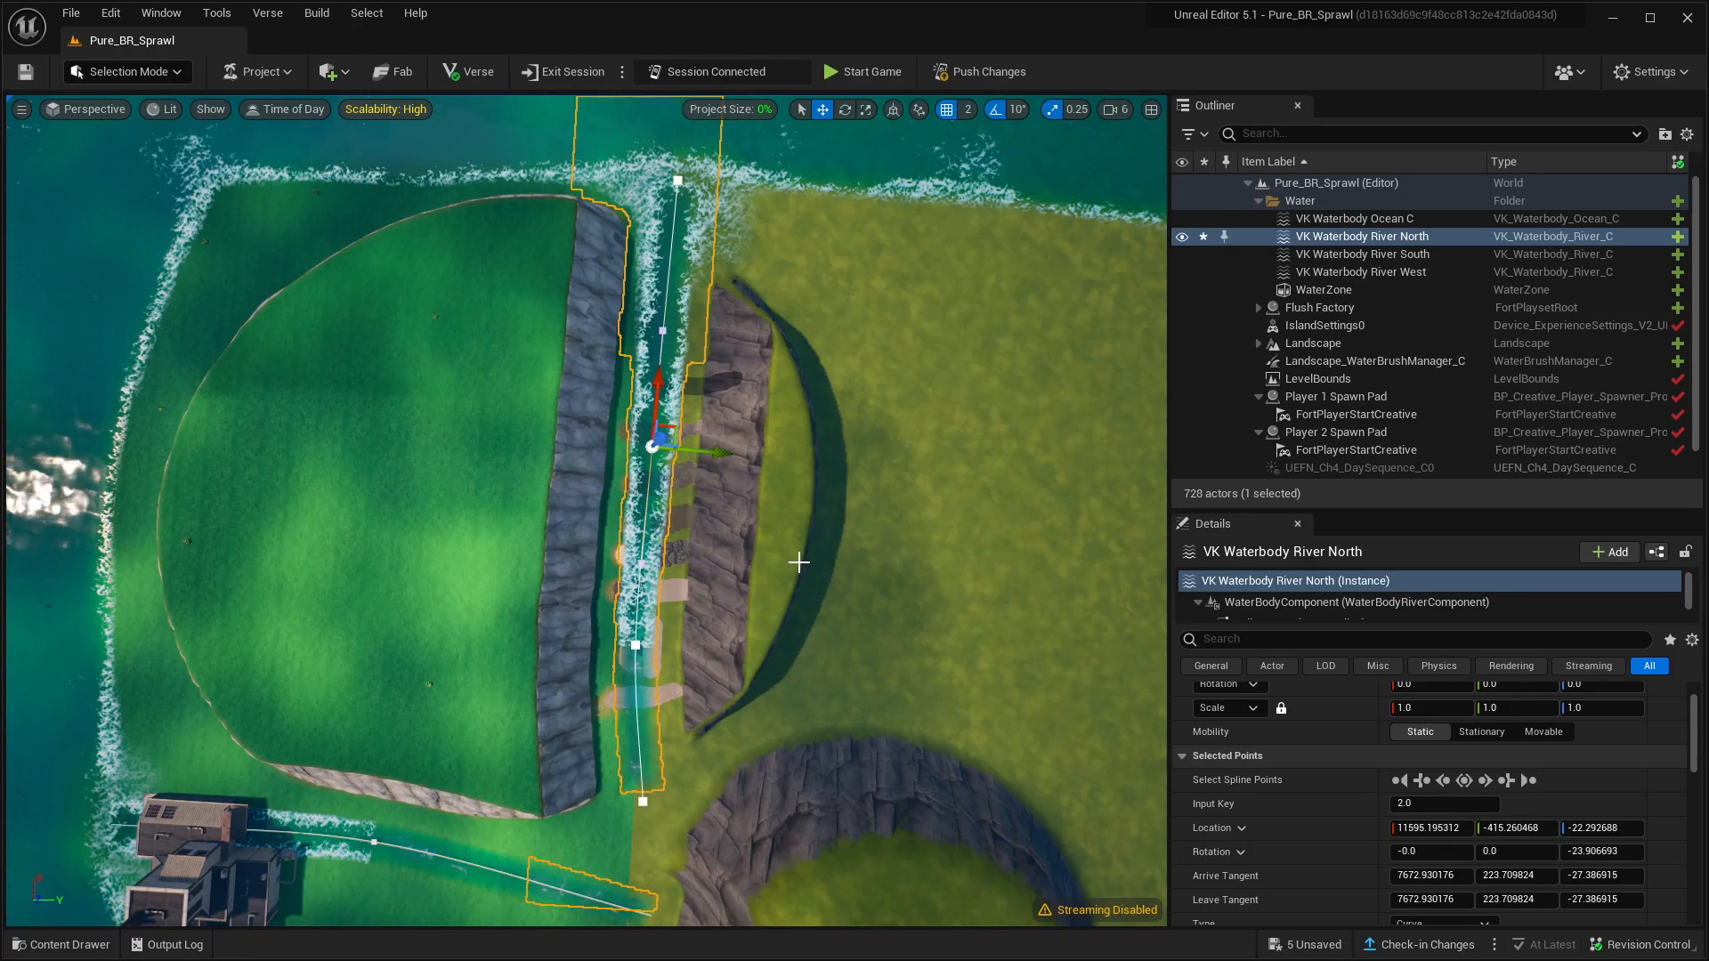
{"action": "left_click_drag", "start_coordinate": [678, 429], "coordinate": [699, 420]}
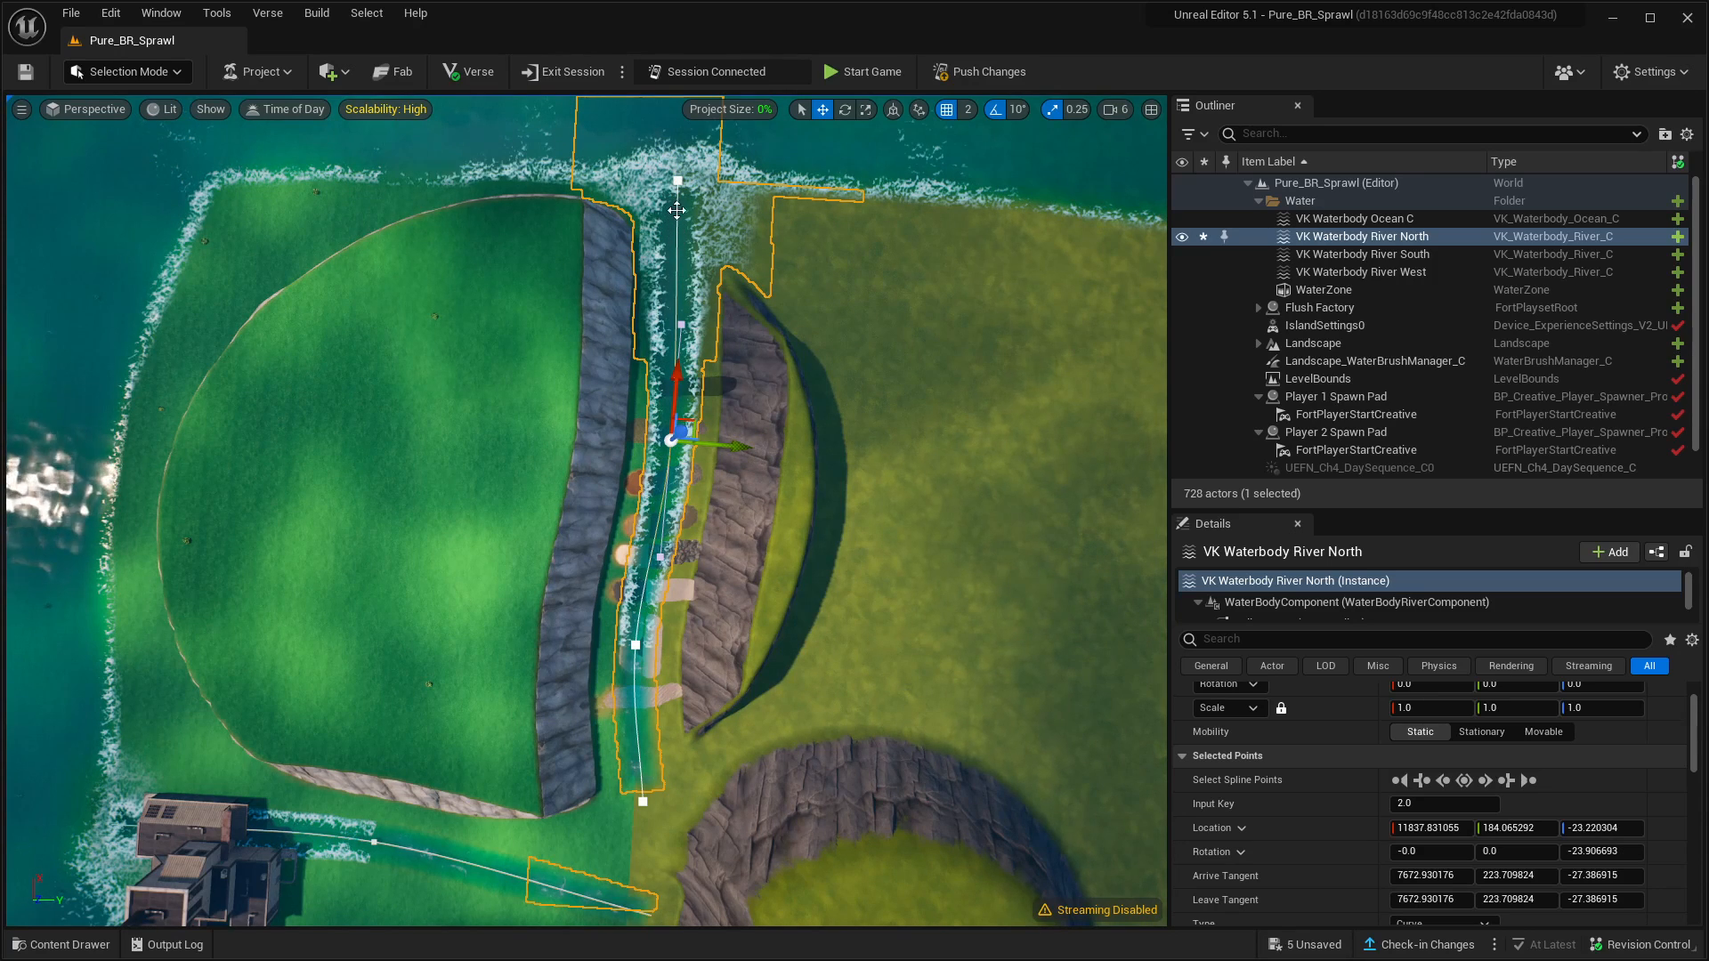
{"action": "left_click", "coordinate": [1485, 779]}
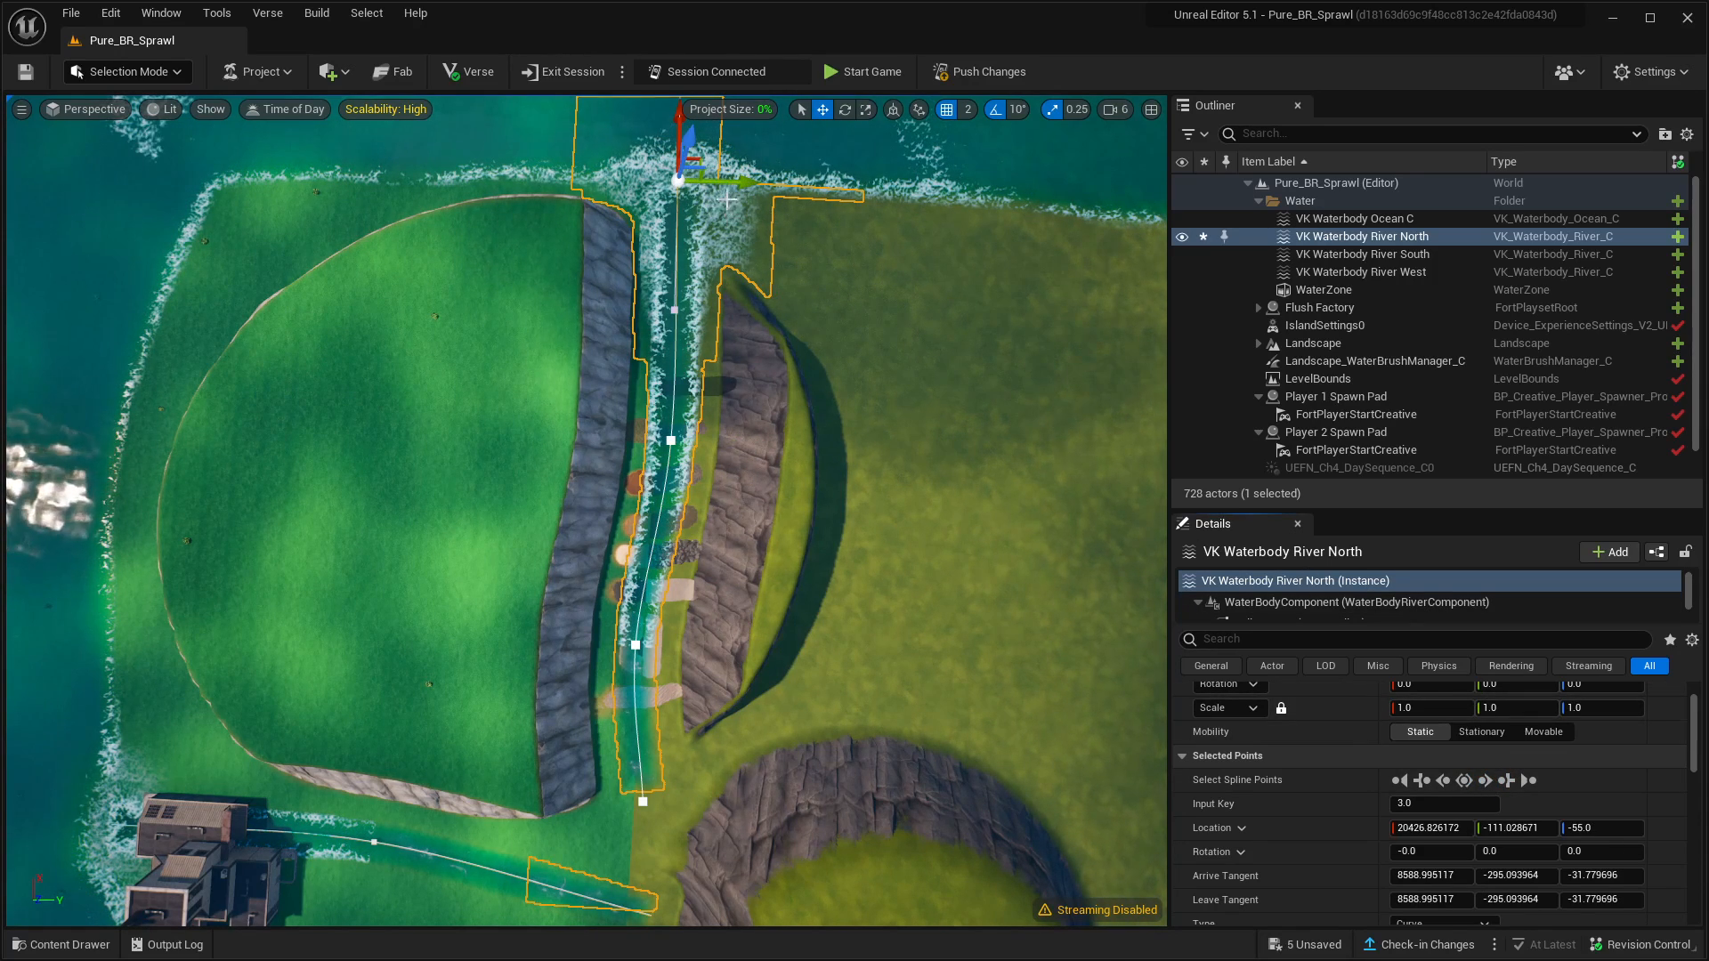
{"action": "left_click_drag", "start_coordinate": [740, 185], "coordinate": [728, 186]}
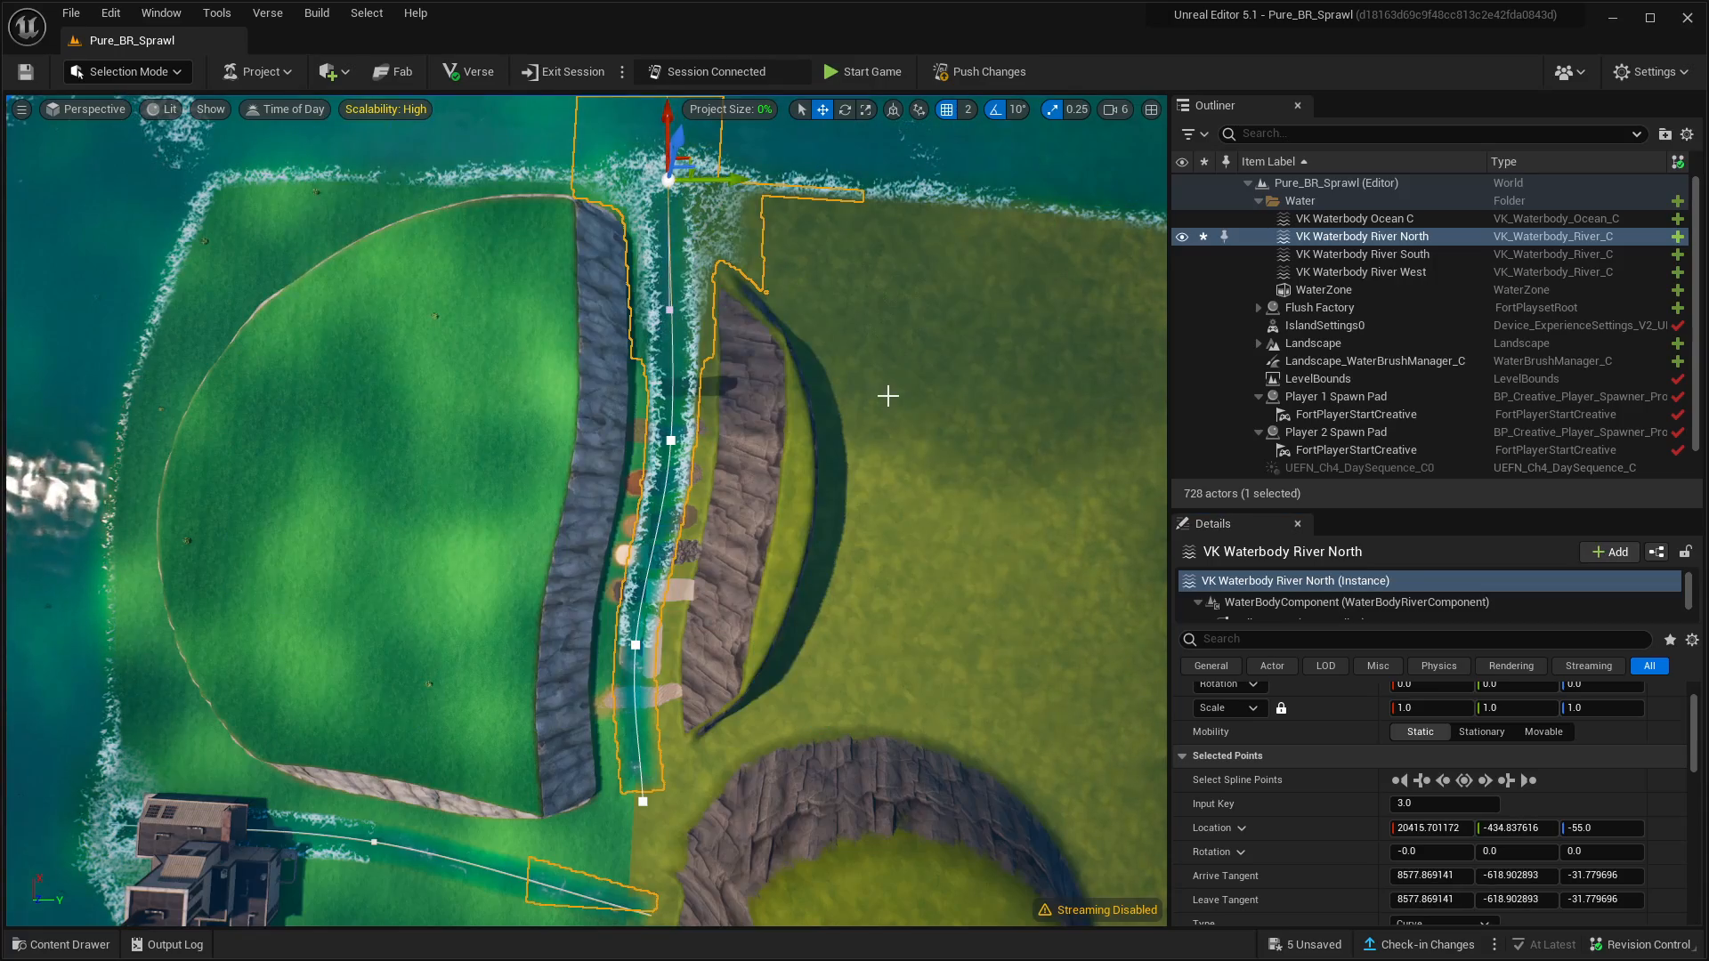
Extend River North by moving its inland end point farther along the tile border toward the round plateau
{"action": "right_click_drag", "start_coordinate": [728, 187], "coordinate": [592, 222]}
{"action": "key", "text": "s"}
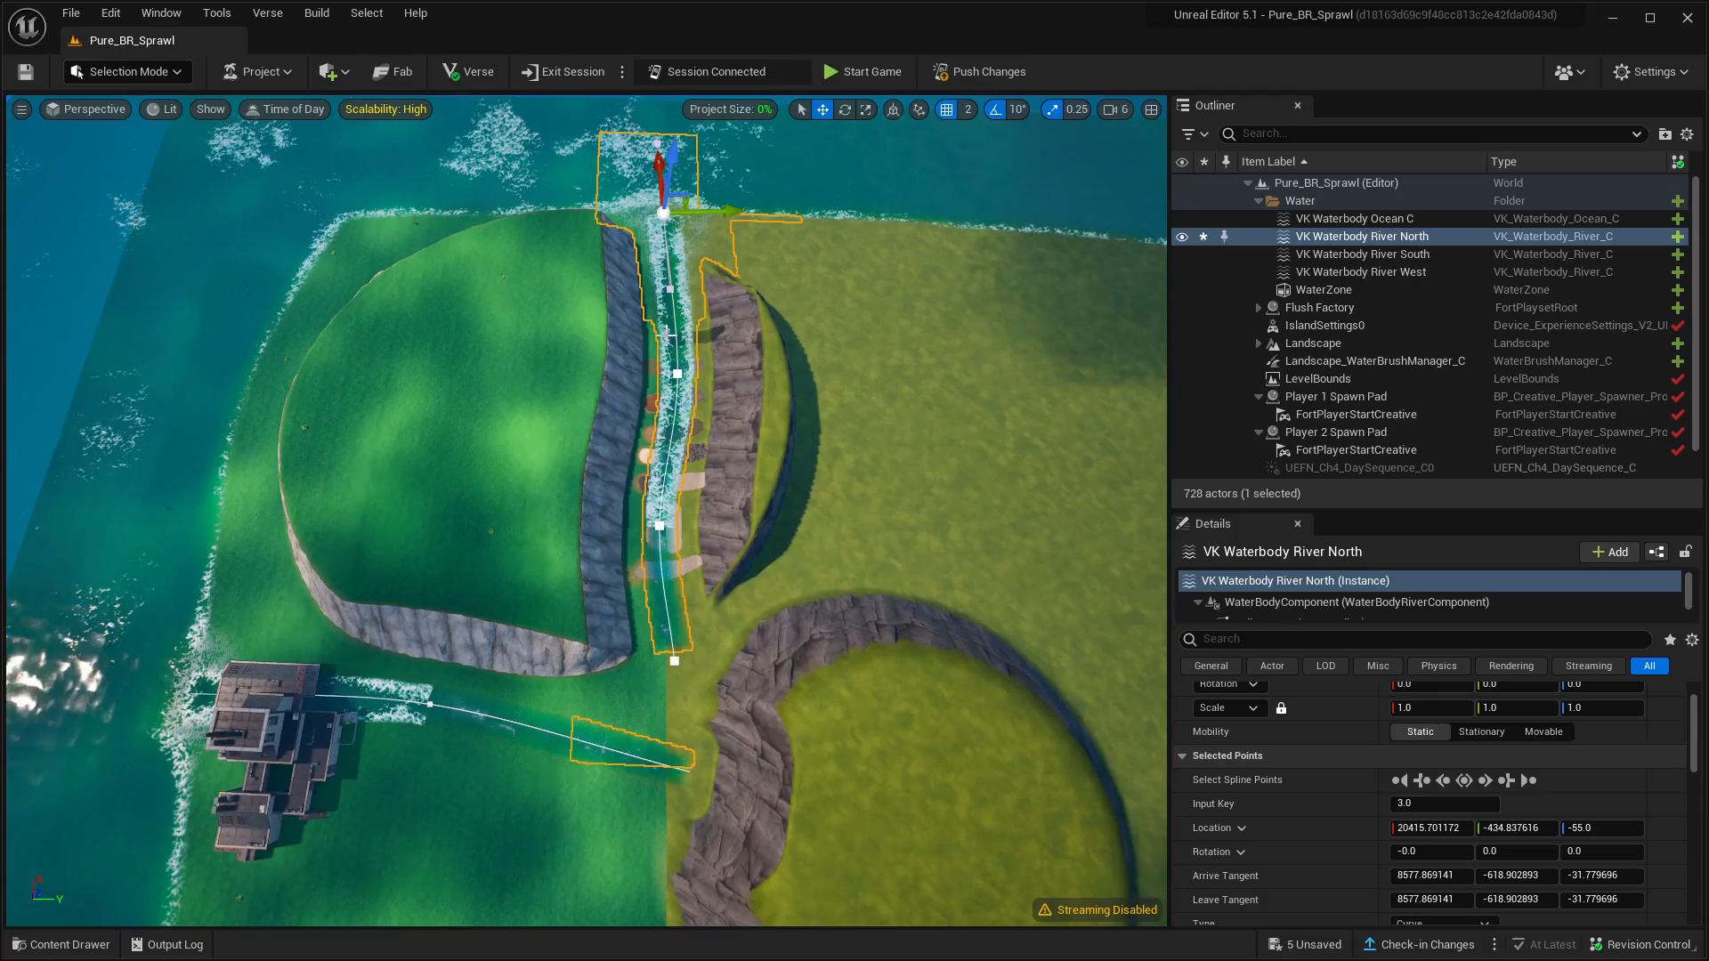
{"action": "mouse_move", "coordinate": [756, 636]}
{"action": "right_mouse_down"}
{"action": "mouse_move", "coordinate": [756, 714]}
{"action": "mouse_move", "coordinate": [797, 716]}
{"action": "mouse_move", "coordinate": [805, 658]}
{"action": "mouse_move", "coordinate": [770, 615]}
{"action": "right_mouse_up"}
{"action": "key", "text": "w"}
{"action": "key", "text": "s"}
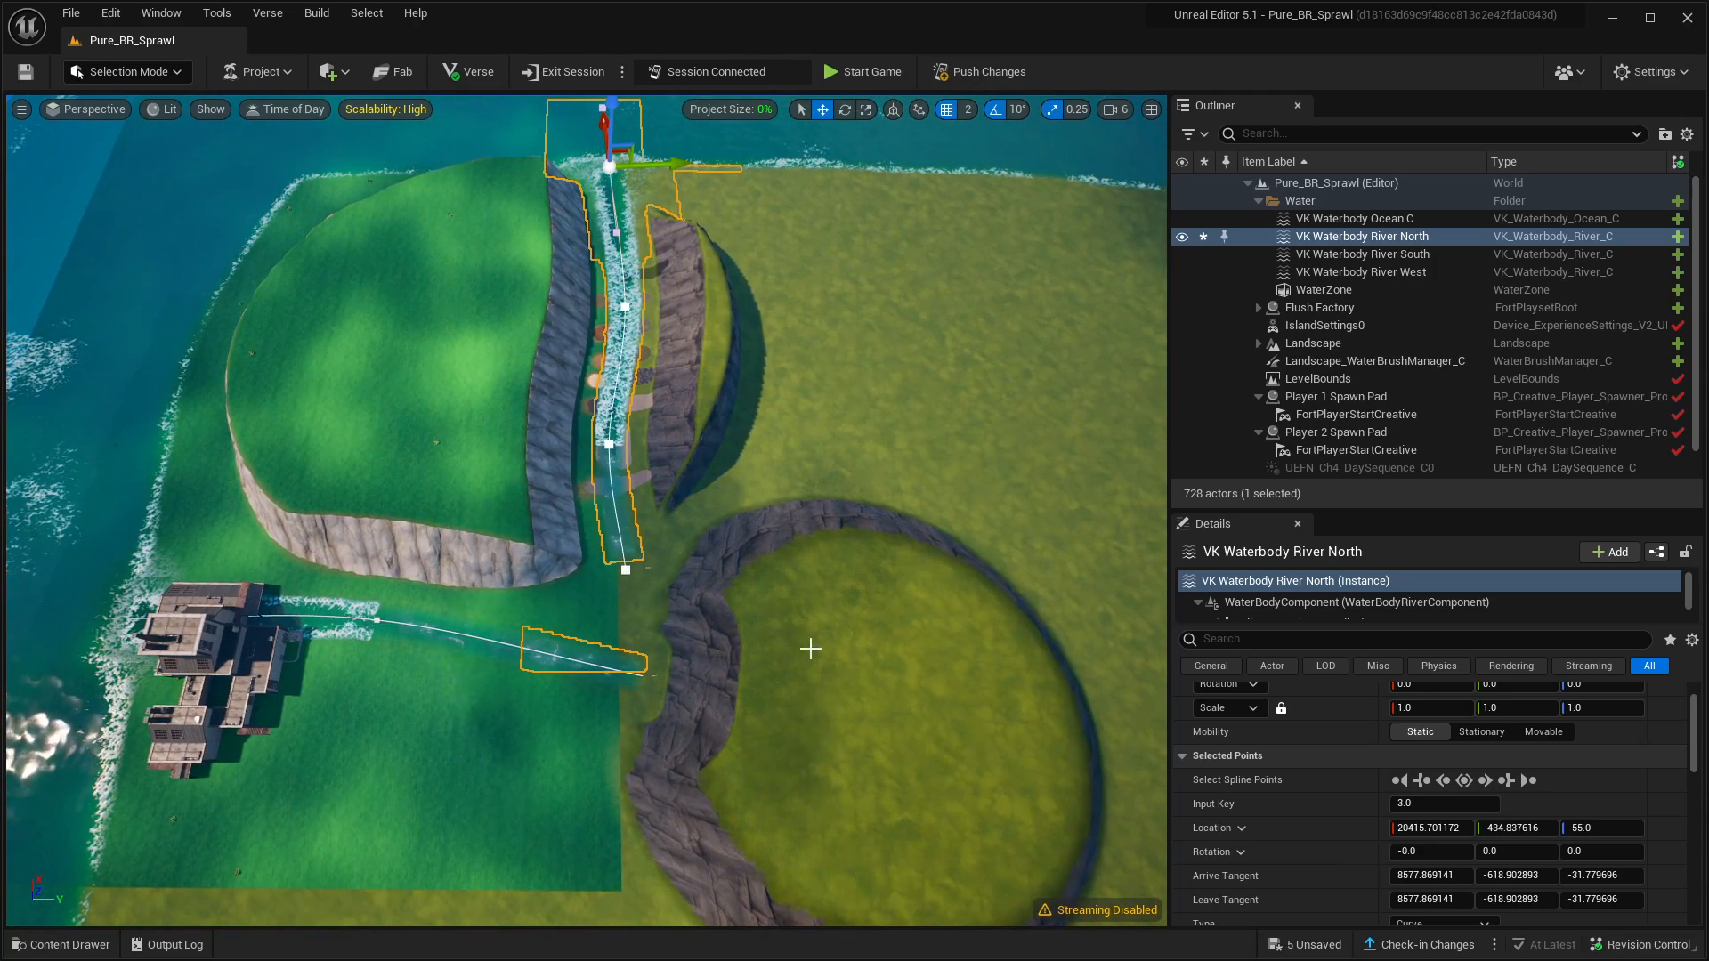
{"action": "left_click", "coordinate": [1401, 783]}
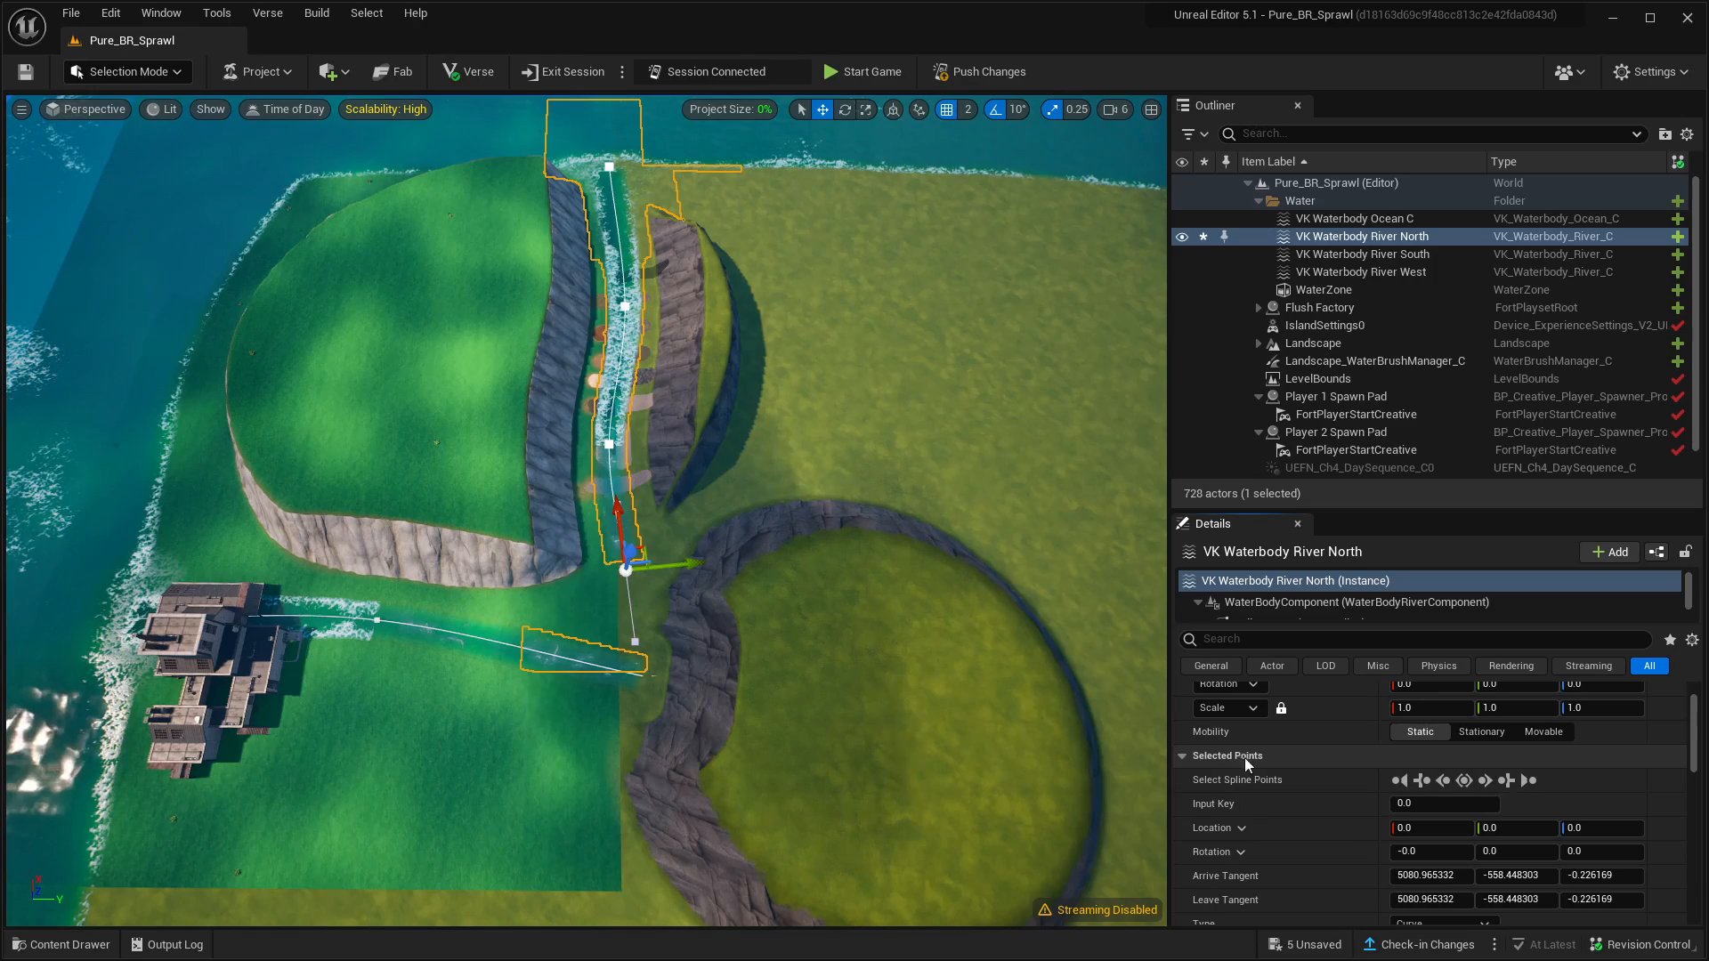
{"action": "key", "text": "w"}
{"action": "right_click_drag", "start_coordinate": [851, 667], "coordinate": [784, 690]}
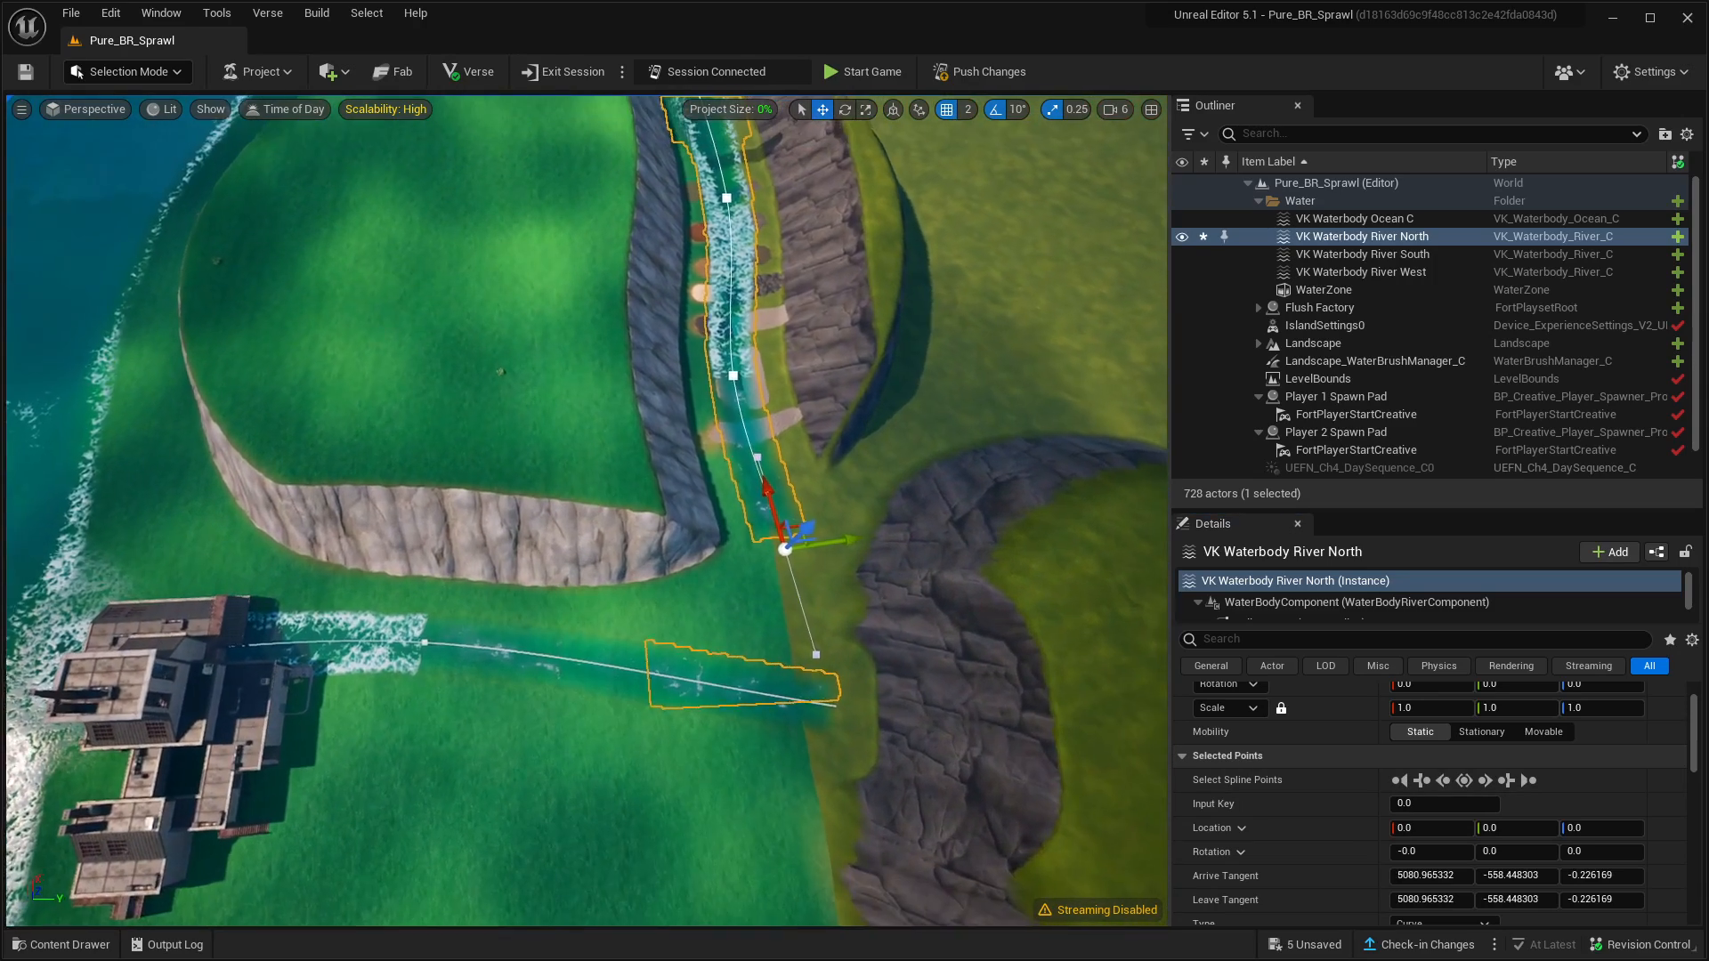
{"action": "left_click", "coordinate": [1484, 782]}
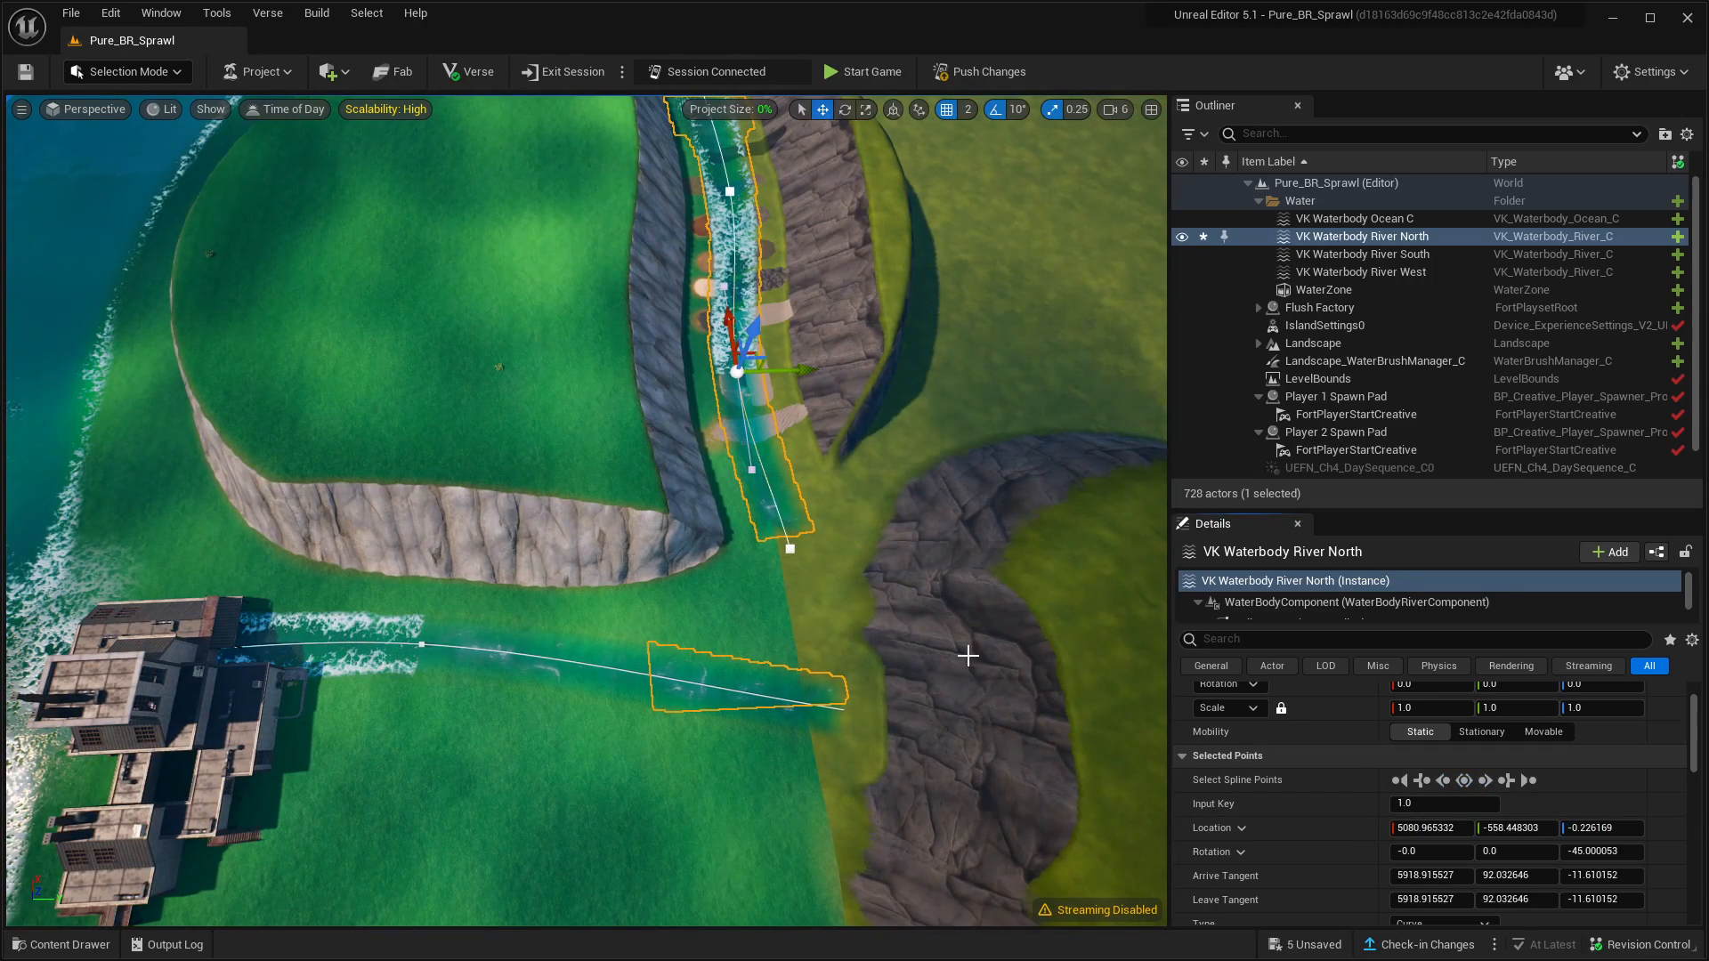
{"action": "left_click", "coordinate": [791, 549]}
{"action": "right_click_drag", "start_coordinate": [819, 579], "coordinate": [997, 579]}
{"action": "key", "text": "a"}
{"action": "right_click_drag", "start_coordinate": [626, 557], "coordinate": [747, 557]}
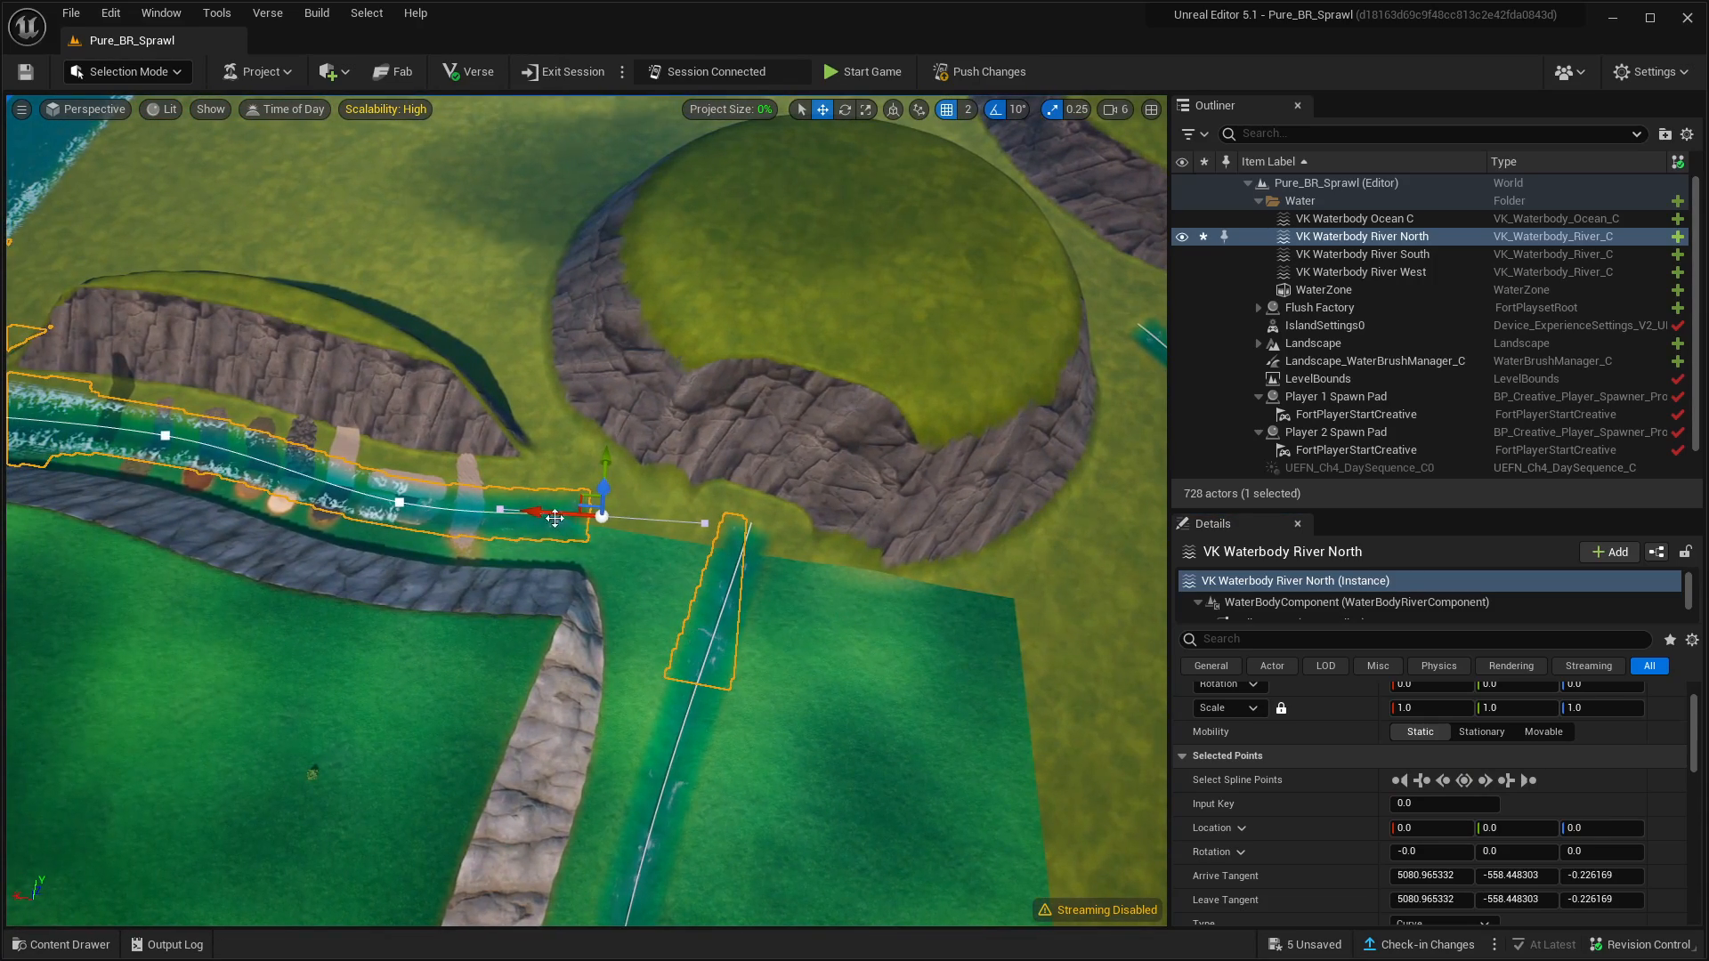
{"action": "left_click_drag", "start_coordinate": [545, 513], "coordinate": [685, 528]}
Move VK Waterbody River West away from the factory onto the lower border of the green tile
{"action": "right_click_drag", "start_coordinate": [885, 644], "coordinate": [645, 671]}
{"action": "key", "text": "d"}
{"action": "key", "text": "s"}
{"action": "key", "text": "a"}
{"action": "key", "text": "s"}
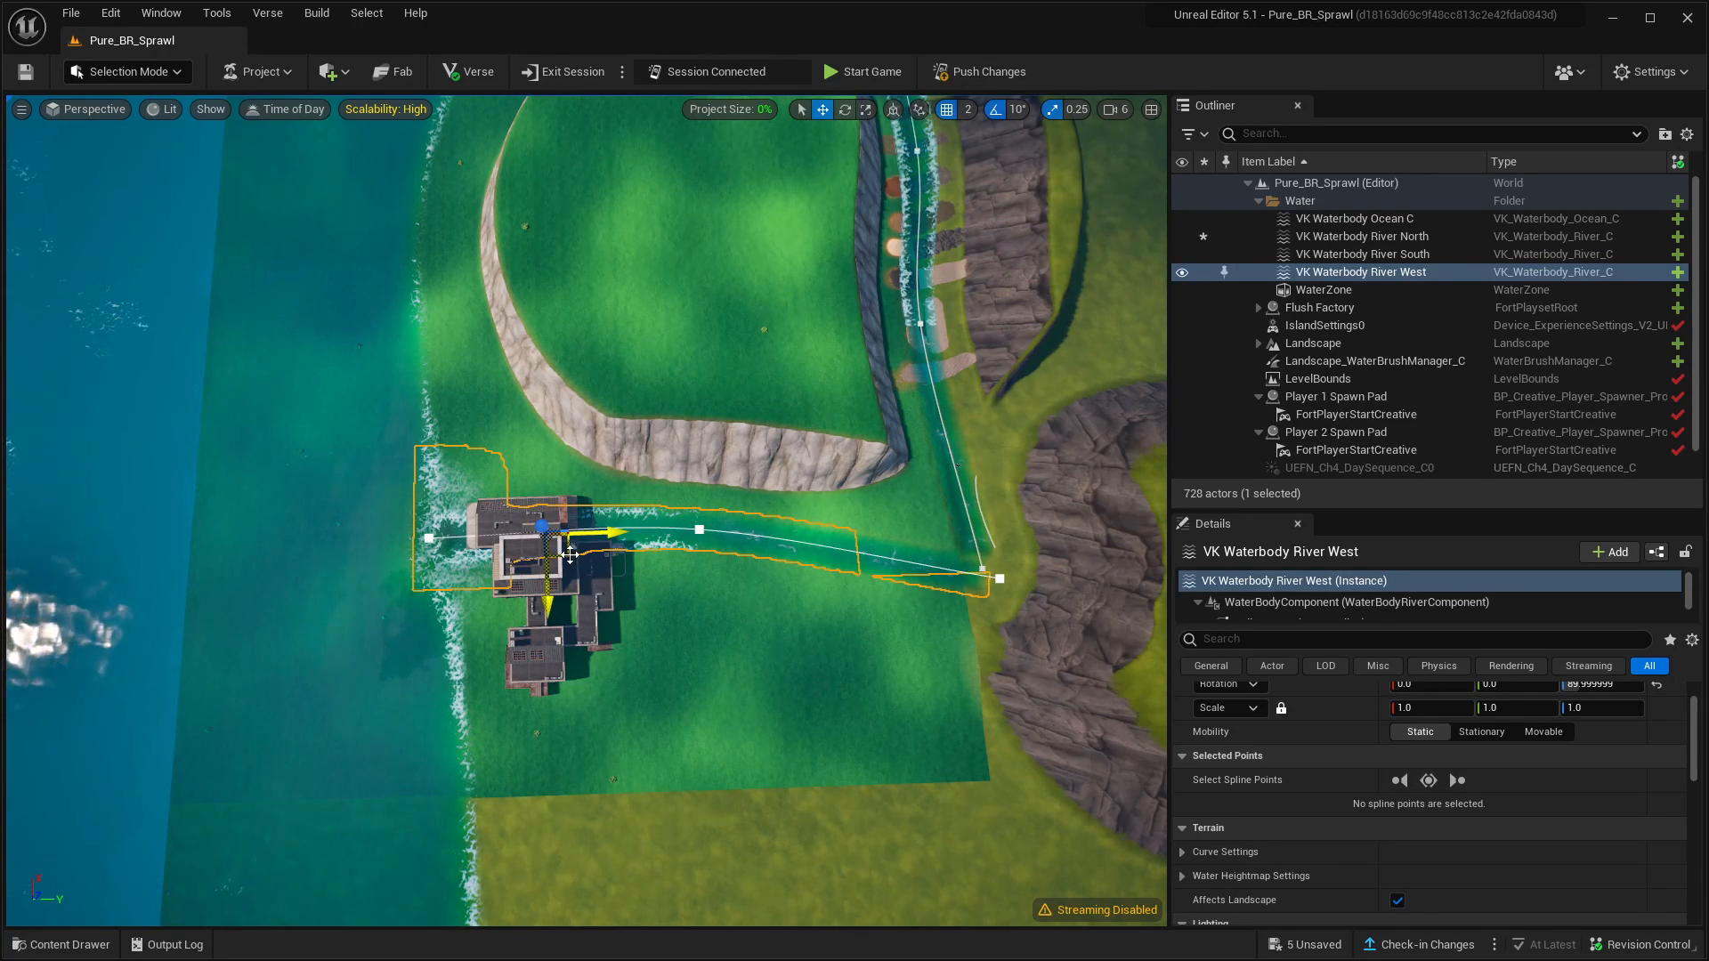
{"action": "left_click_drag", "start_coordinate": [570, 554], "coordinate": [578, 812]}
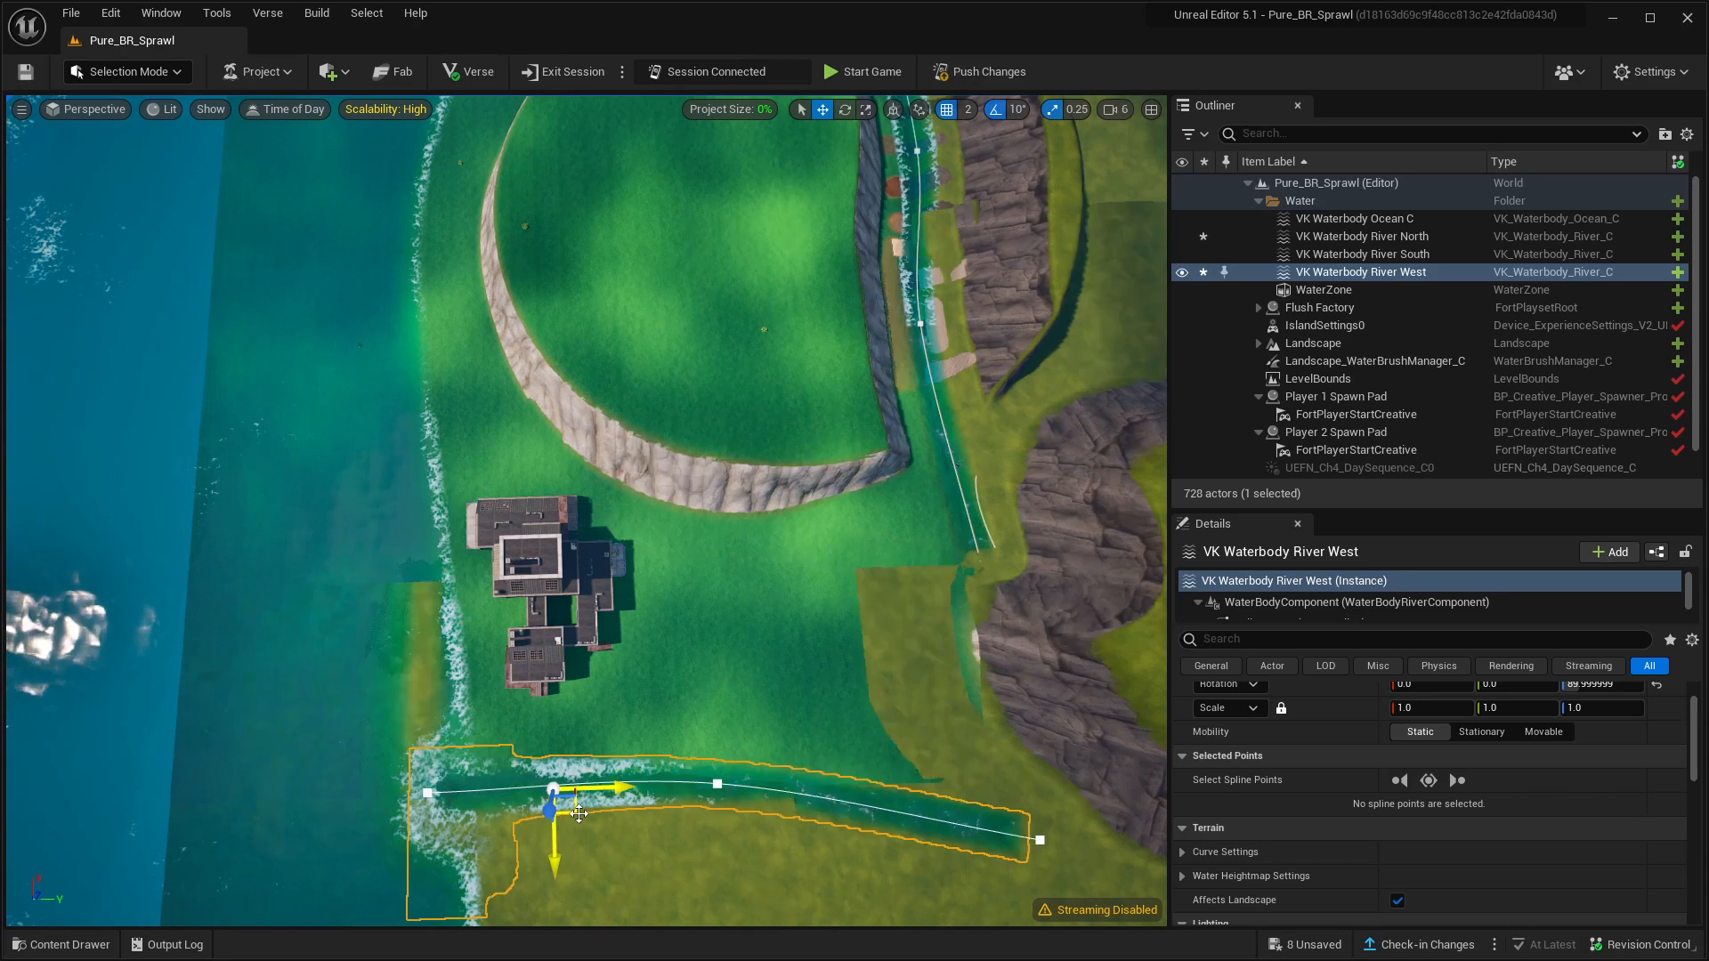
Move River West's inland end point to about X 14919, Y -674 so it runs up to the round plateau
{"action": "left_click", "coordinate": [1042, 841]}
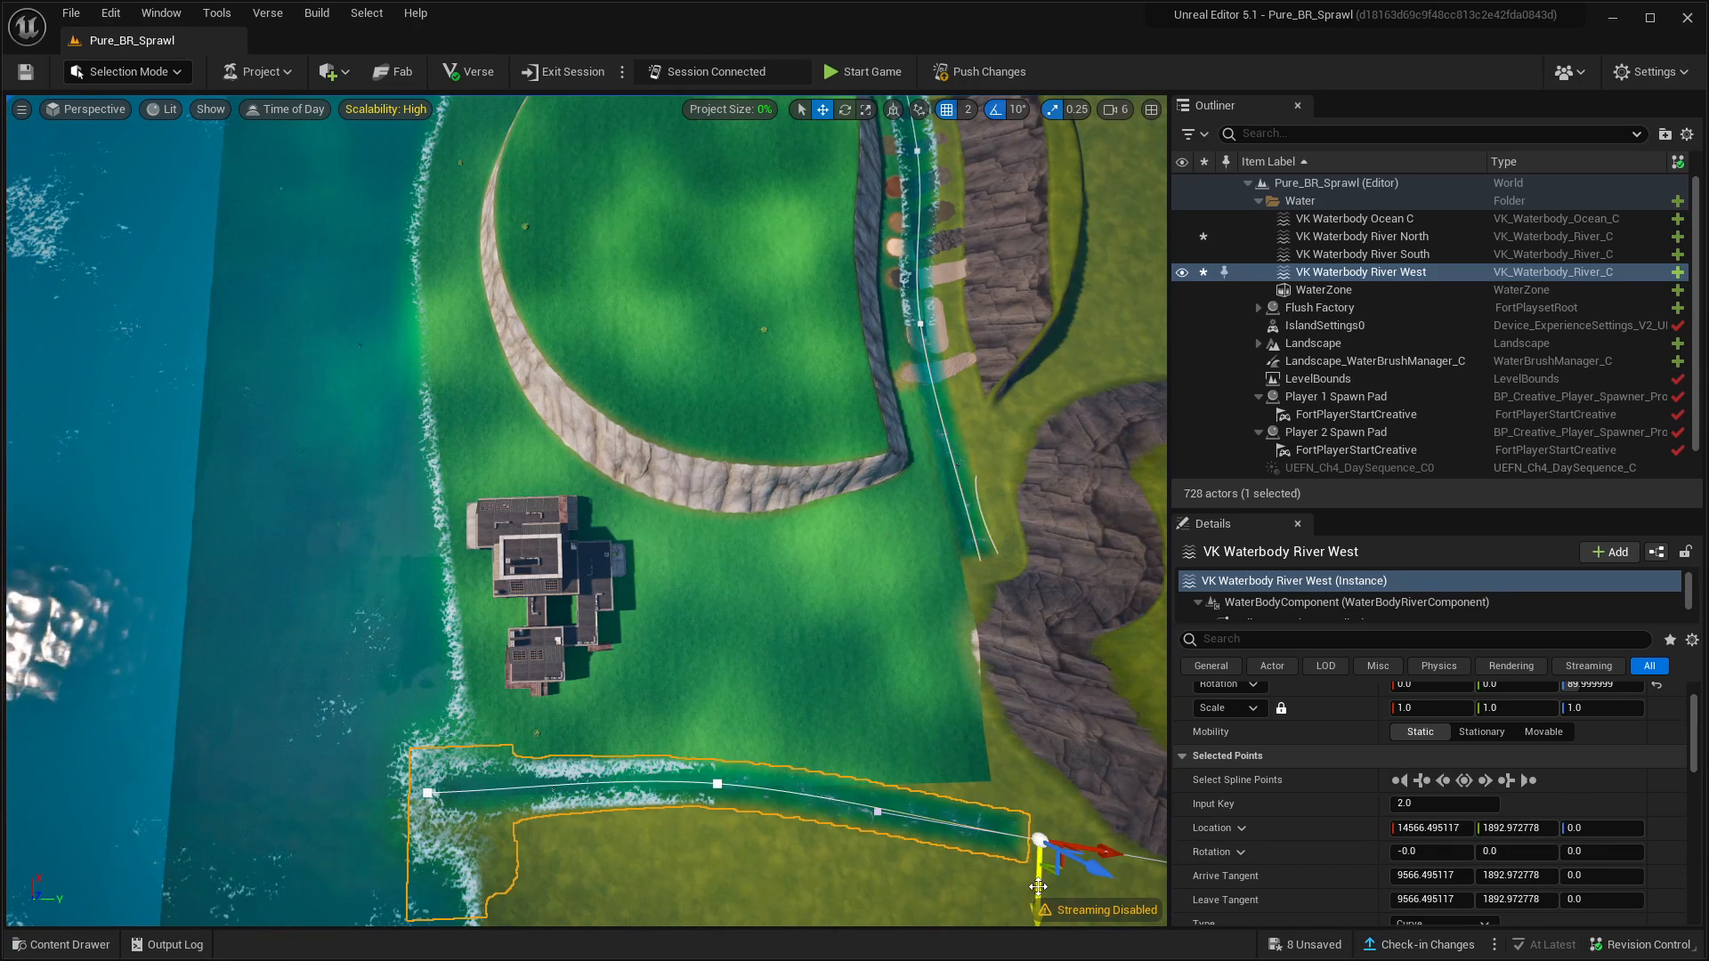
{"action": "left_click_drag", "start_coordinate": [1039, 885], "coordinate": [1047, 826]}
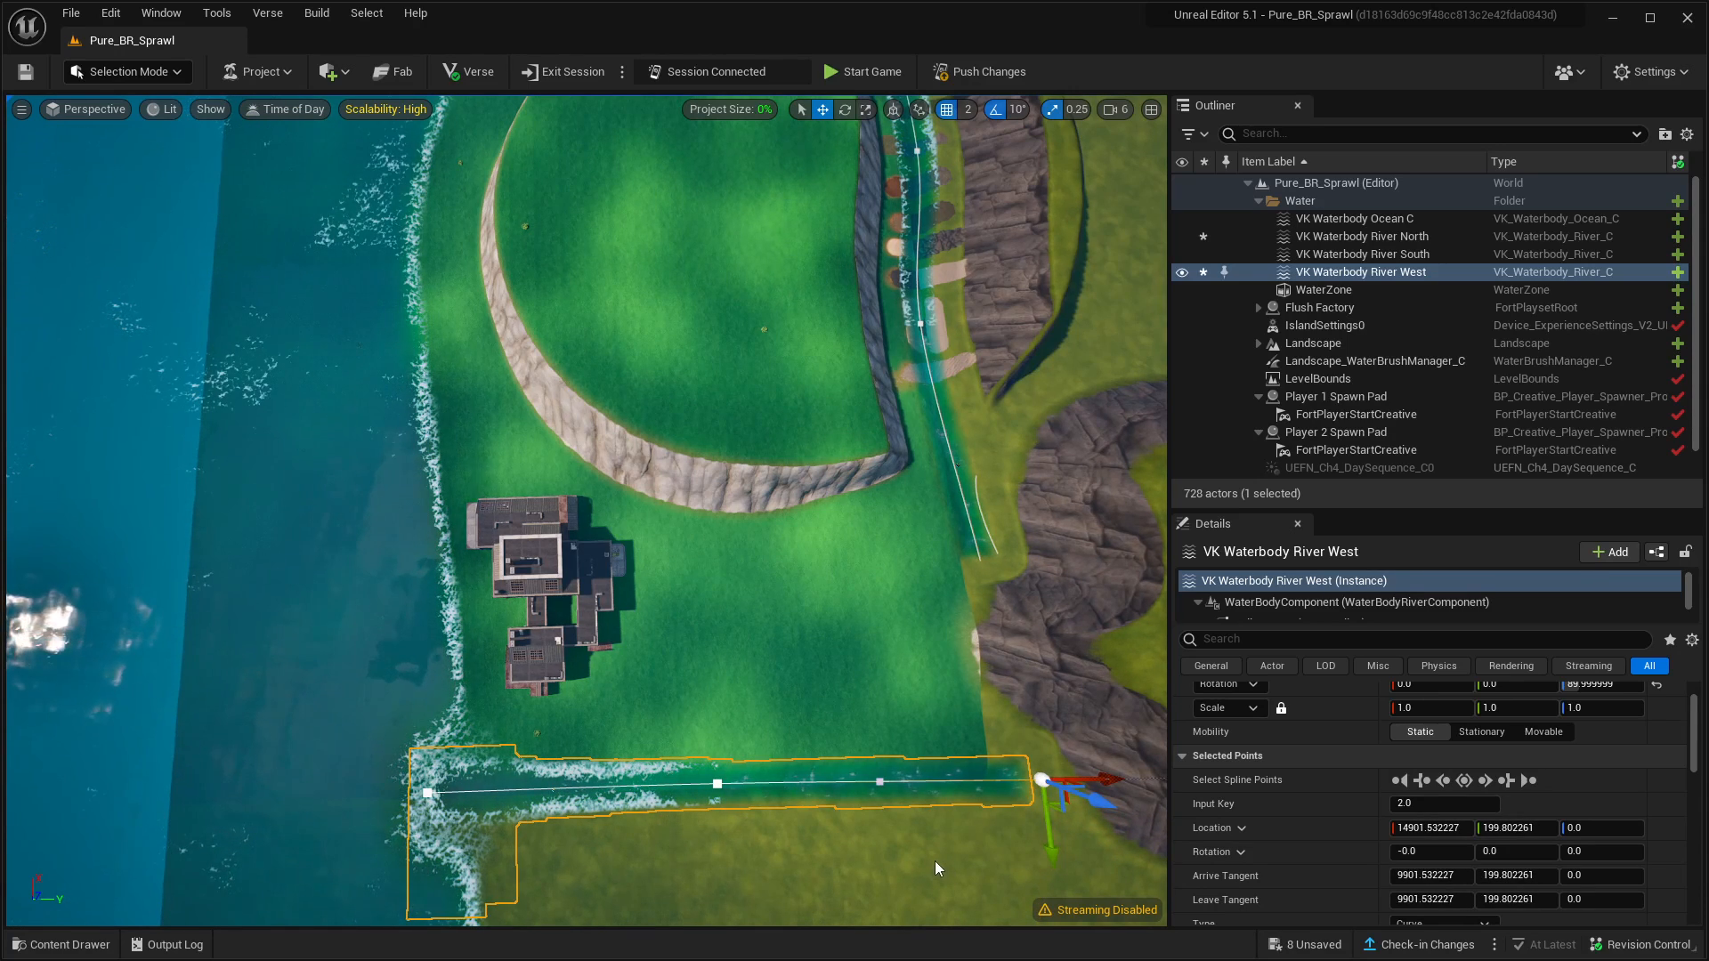
{"action": "left_click_drag", "start_coordinate": [1048, 833], "coordinate": [1048, 811]}
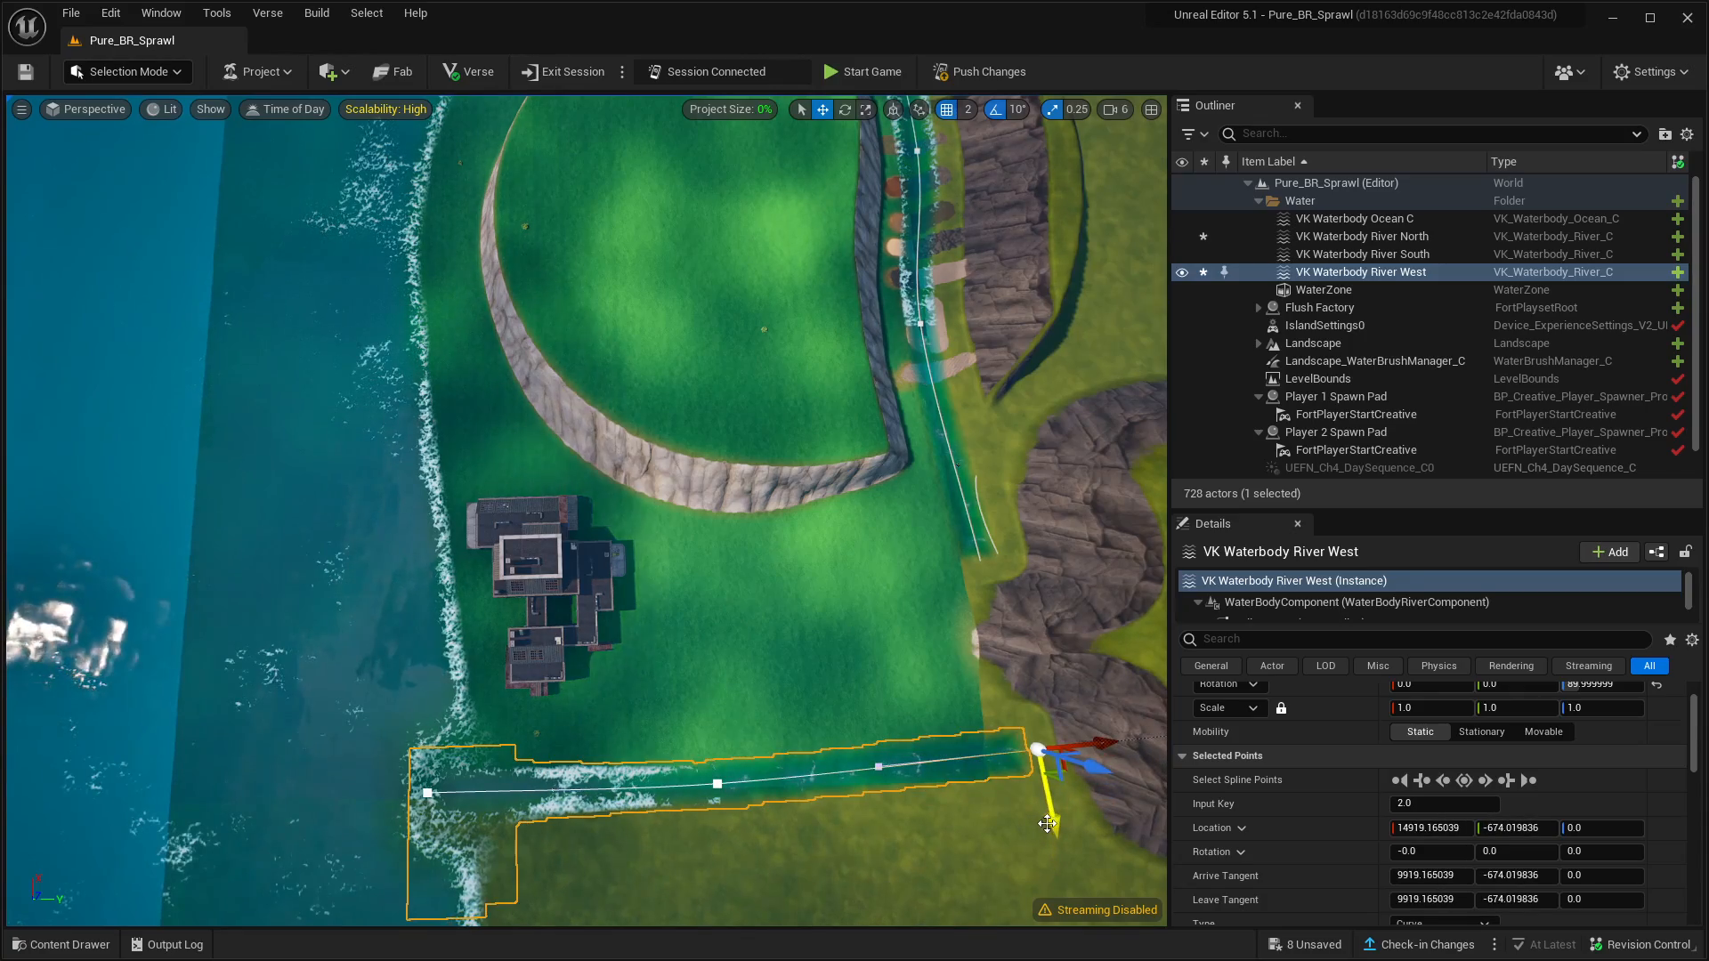
{"action": "right_click_drag", "start_coordinate": [977, 818], "coordinate": [863, 753]}
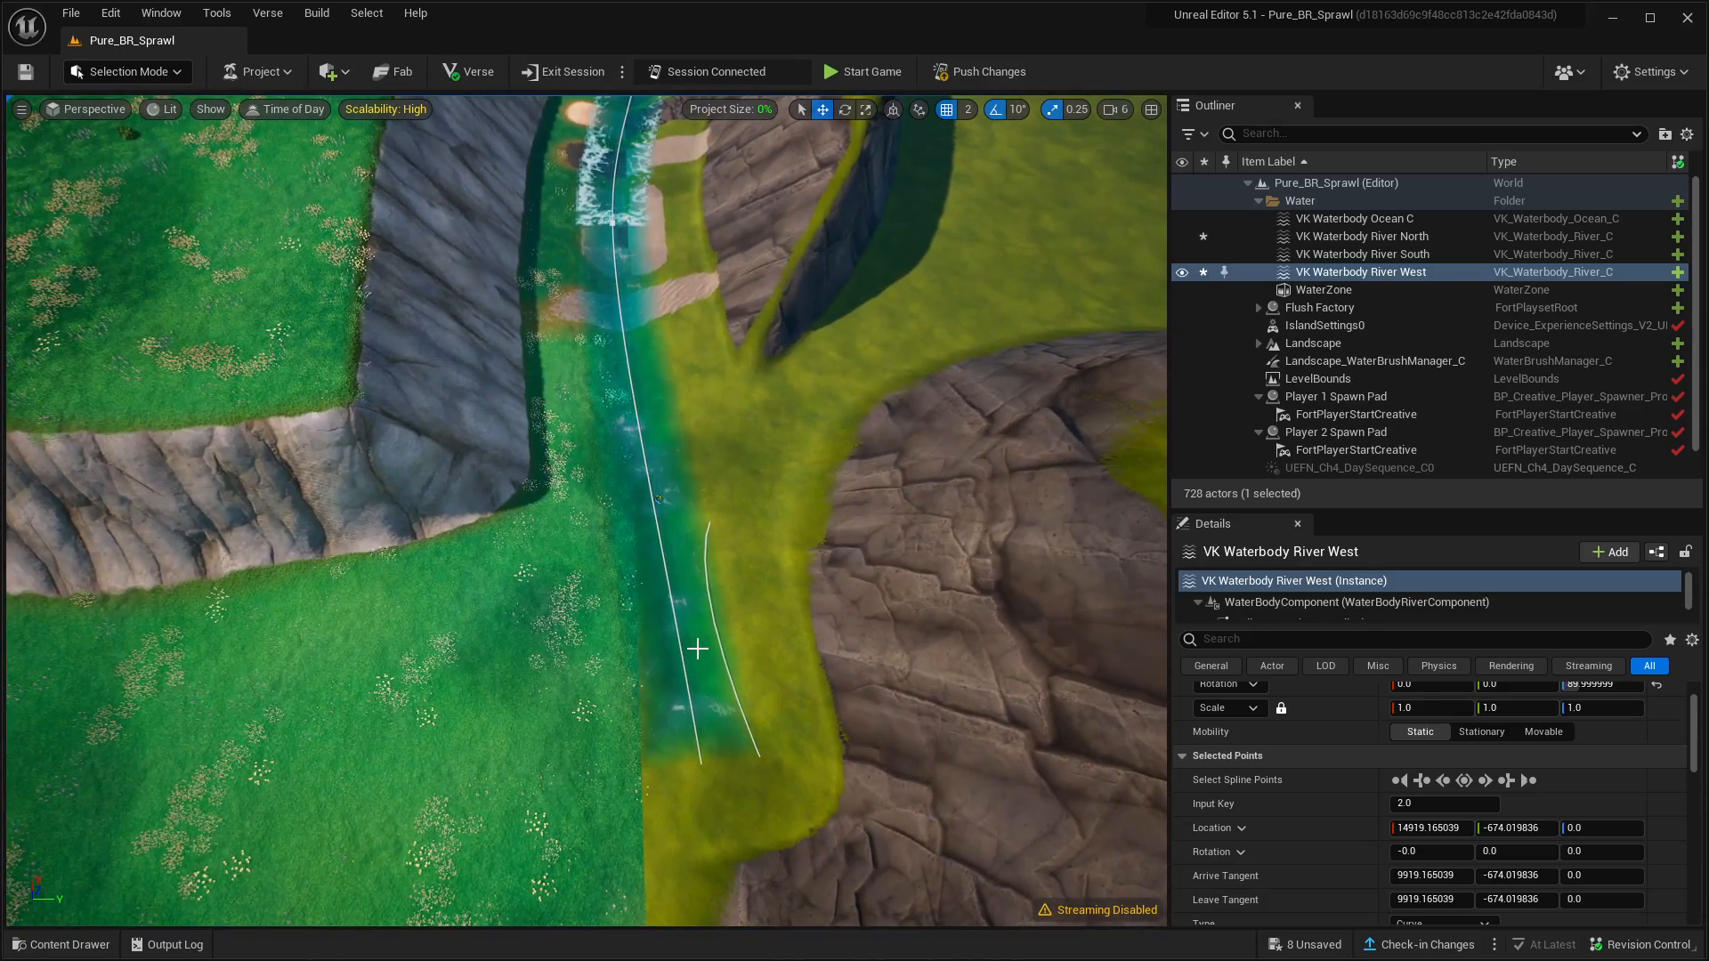
{"action": "right_click_drag", "start_coordinate": [766, 609], "coordinate": [765, 577]}
{"action": "key", "text": "s"}
{"action": "right_click_drag", "start_coordinate": [652, 609], "coordinate": [564, 658]}
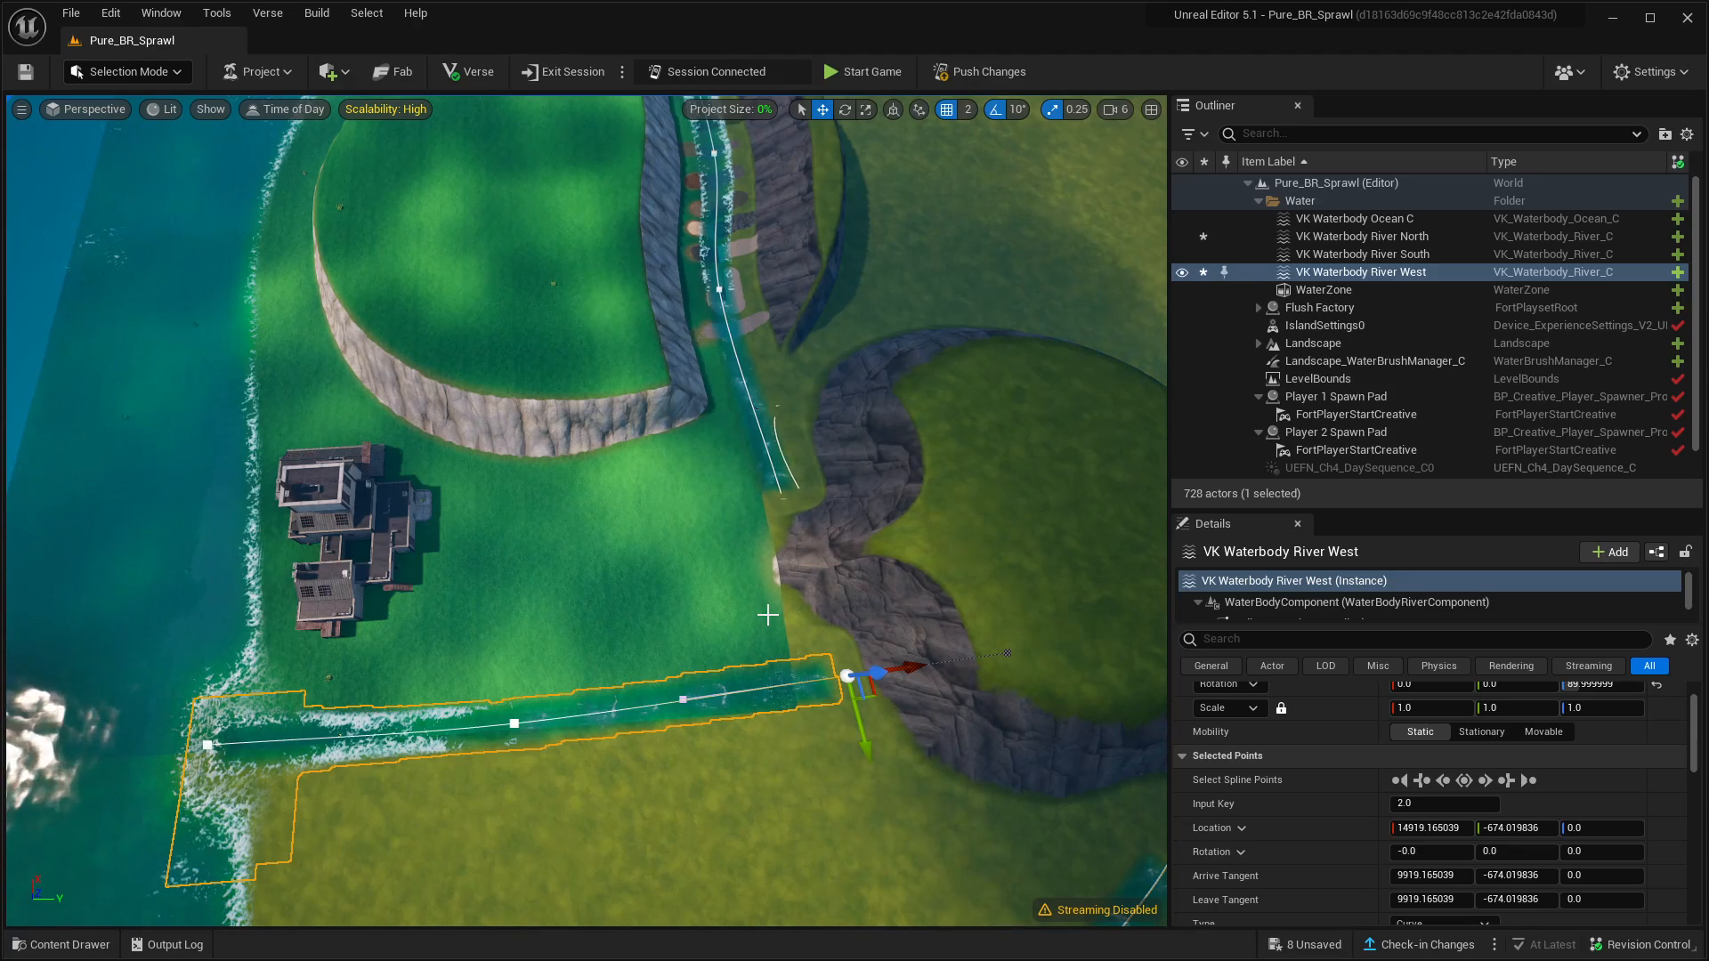
{"action": "mouse_move", "coordinate": [774, 552]}
{"action": "right_mouse_down"}
{"action": "mouse_move", "coordinate": [792, 498]}
{"action": "mouse_move", "coordinate": [824, 525]}
{"action": "mouse_move", "coordinate": [819, 592]}
{"action": "mouse_move", "coordinate": [768, 559]}
{"action": "right_mouse_up"}
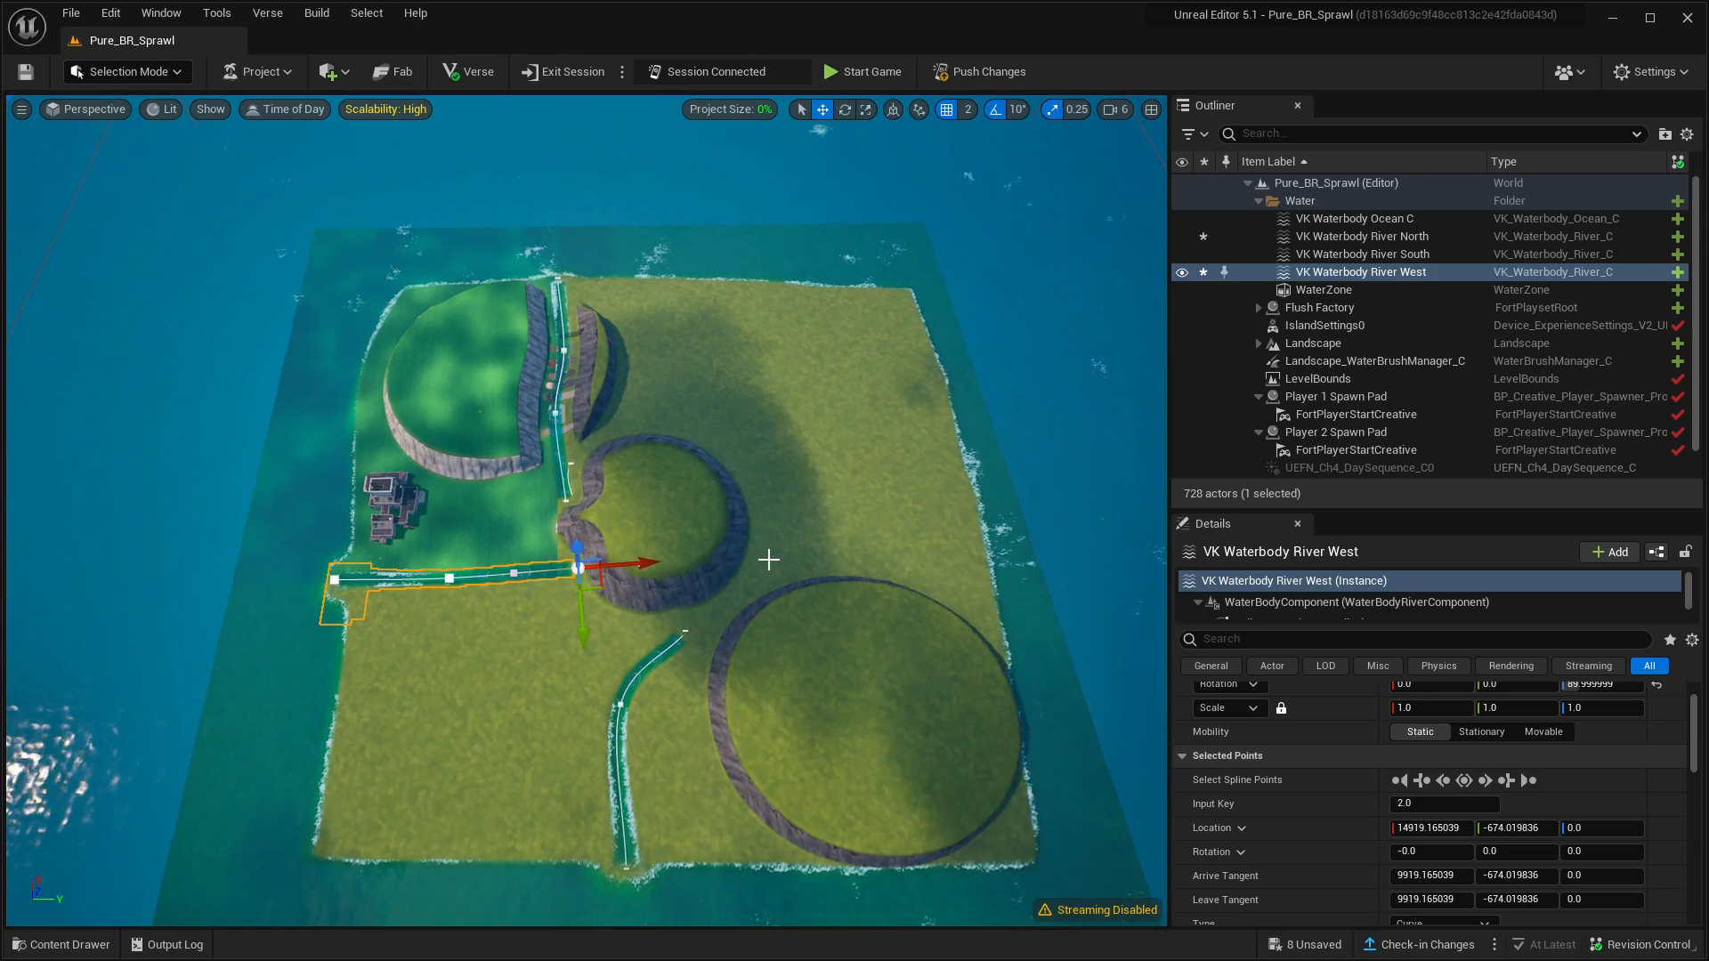